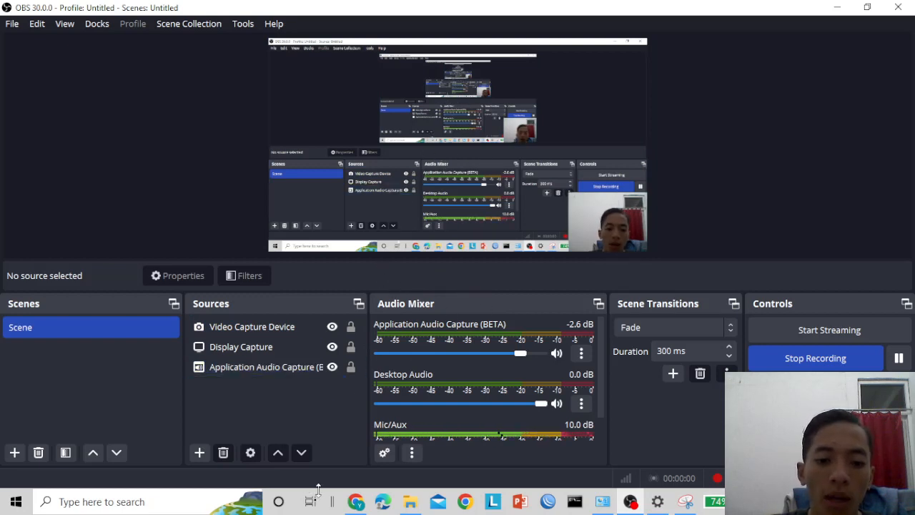
- Switch from OBS Studio to the Figma file 2118117_Ideate Sesi 2 in the browser
{"action": "mouse_move", "coordinate": [356, 505]}
{"action": "left_click", "coordinate": [356, 440]}
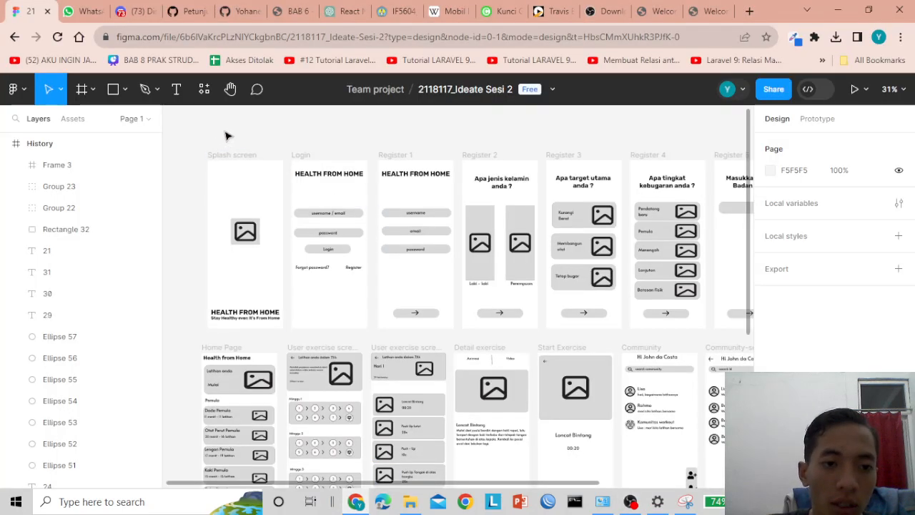
{"action": "left_click_drag", "start_coordinate": [270, 487], "coordinate": [268, 458]}
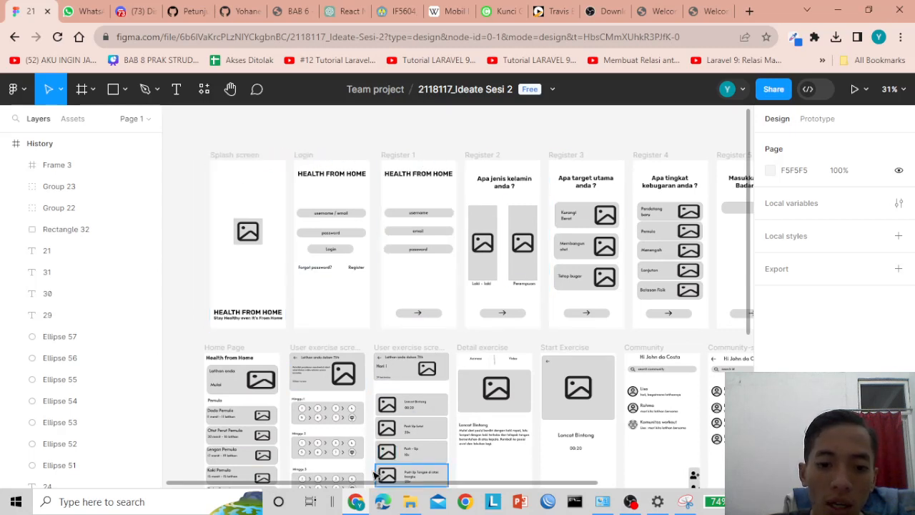
{"action": "mouse_move", "coordinate": [359, 485]}
{"action": "left_mouse_down"}
{"action": "mouse_move", "coordinate": [393, 484]}
{"action": "mouse_move", "coordinate": [372, 485]}
{"action": "left_mouse_up"}
{"action": "scroll", "coordinate": [322, 374], "scroll_direction": "down", "scroll_amount": 3}
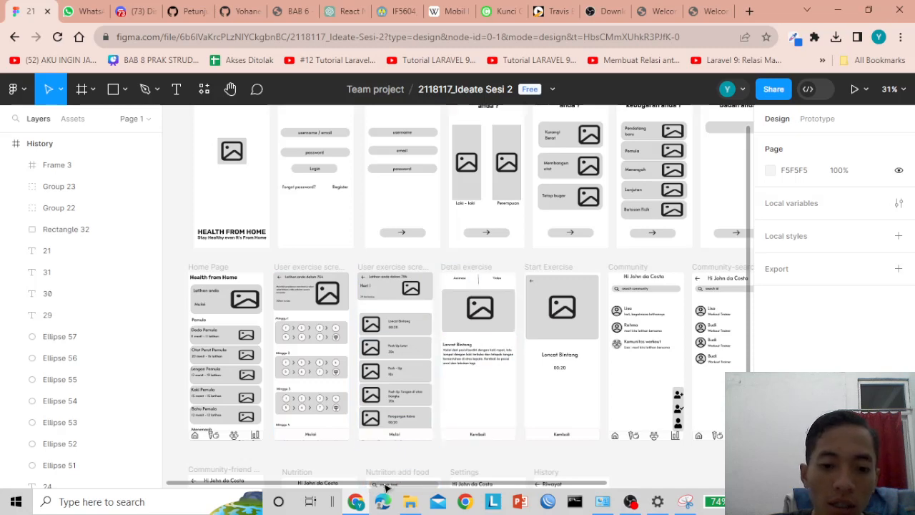
{"action": "left_click_drag", "start_coordinate": [382, 486], "coordinate": [484, 486]}
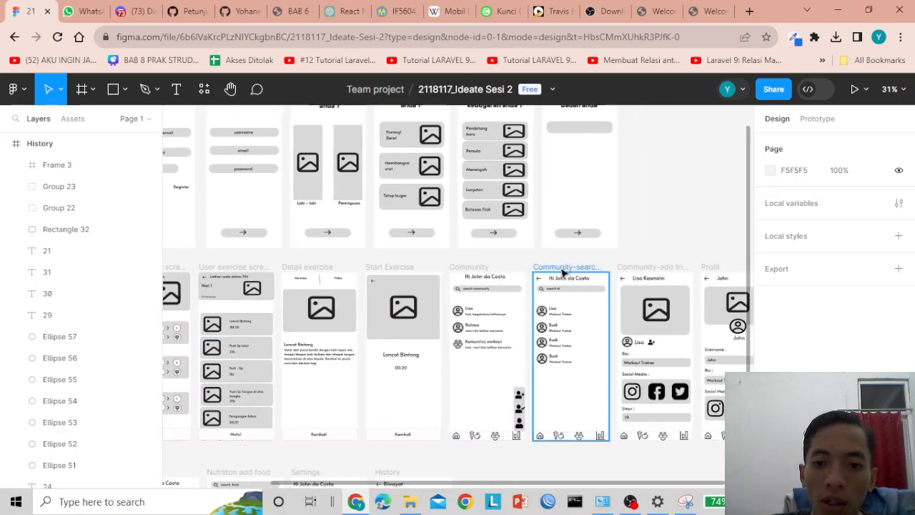
{"action": "mouse_move", "coordinate": [437, 486]}
{"action": "left_mouse_down"}
{"action": "mouse_move", "coordinate": [499, 486]}
{"action": "mouse_move", "coordinate": [279, 478]}
{"action": "left_mouse_up"}
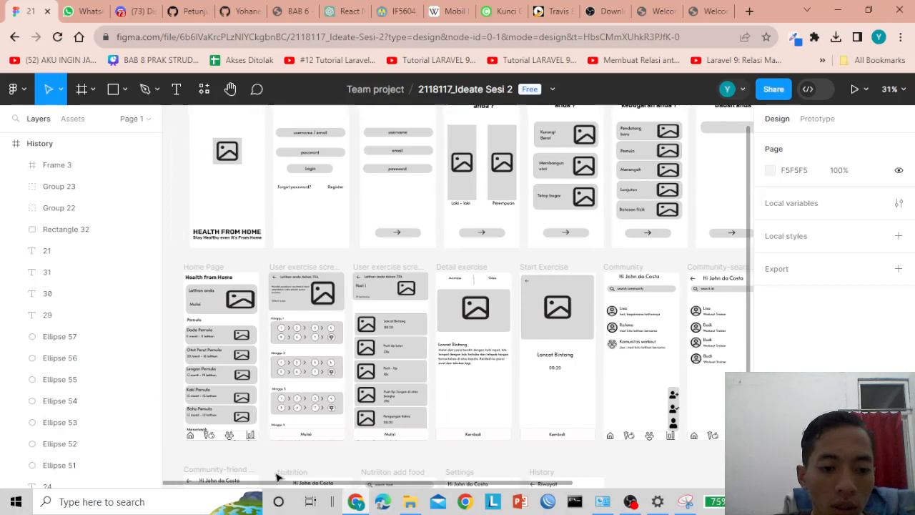
{"action": "scroll", "coordinate": [286, 400], "scroll_direction": "down", "scroll_amount": 4}
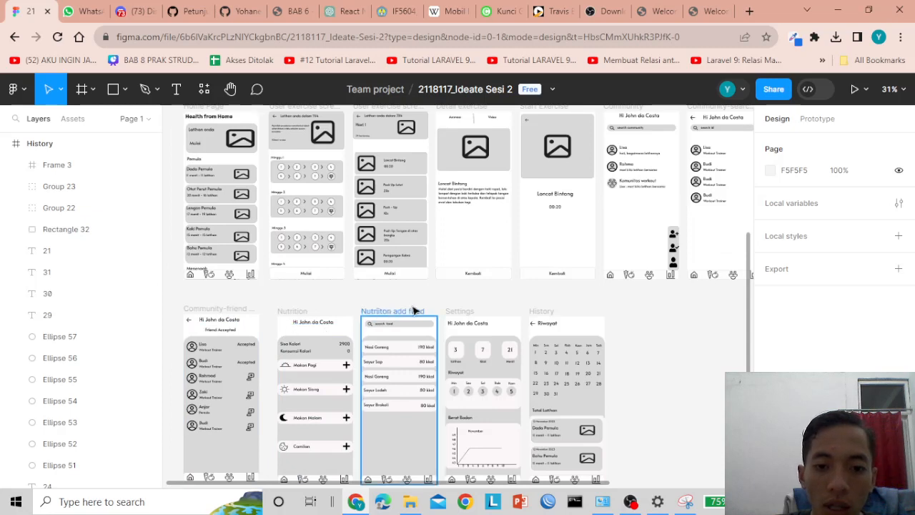
{"action": "scroll", "coordinate": [494, 311], "scroll_direction": "down", "scroll_amount": 2}
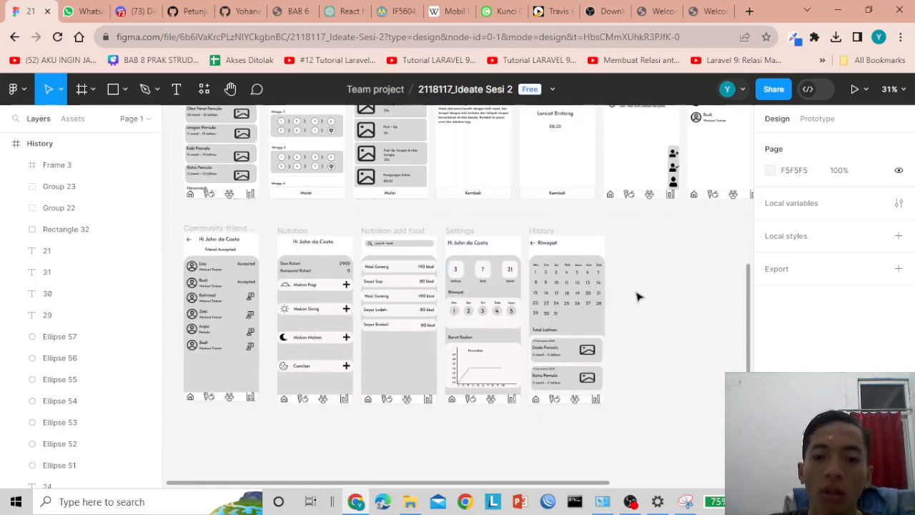
{"action": "scroll", "coordinate": [639, 297], "scroll_direction": "up", "scroll_amount": 6}
{"action": "scroll", "coordinate": [343, 324], "scroll_direction": "up", "scroll_amount": 2}
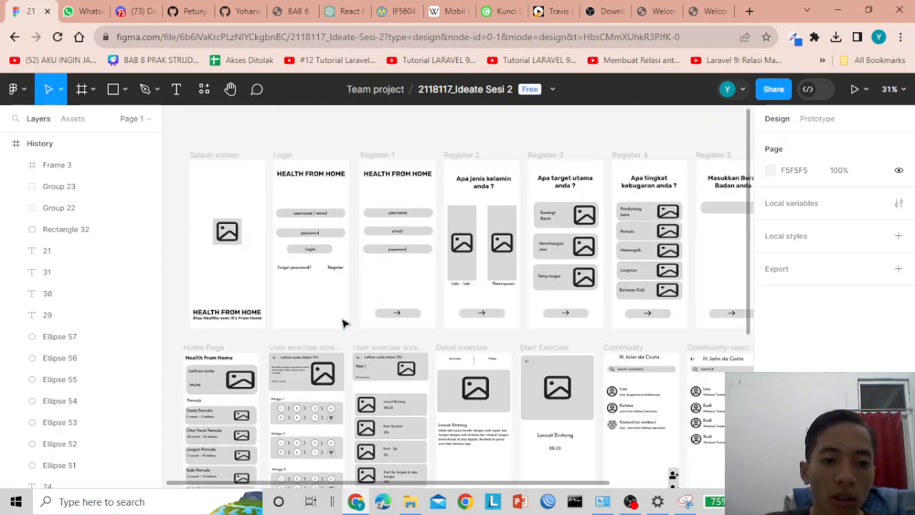
{"action": "scroll", "coordinate": [310, 315], "scroll_direction": "down", "scroll_amount": 2}
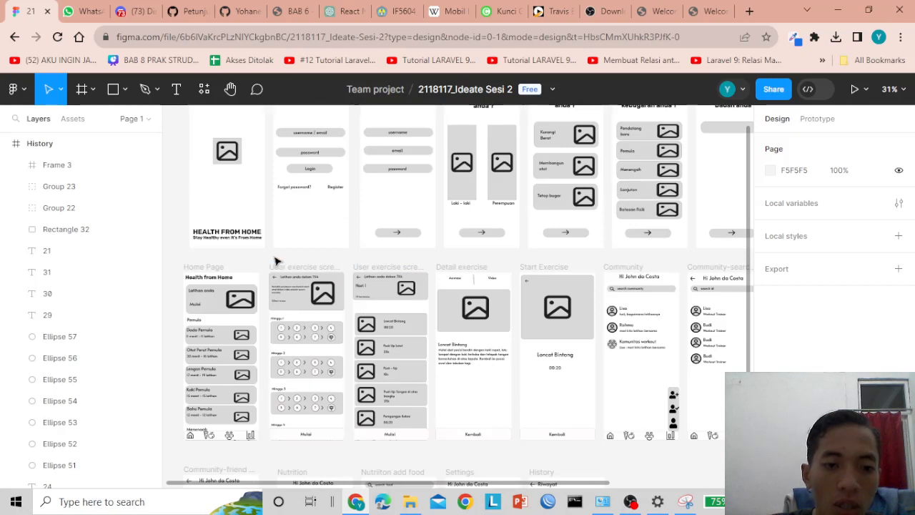
{"action": "scroll", "coordinate": [272, 261], "scroll_direction": "down", "scroll_amount": 2}
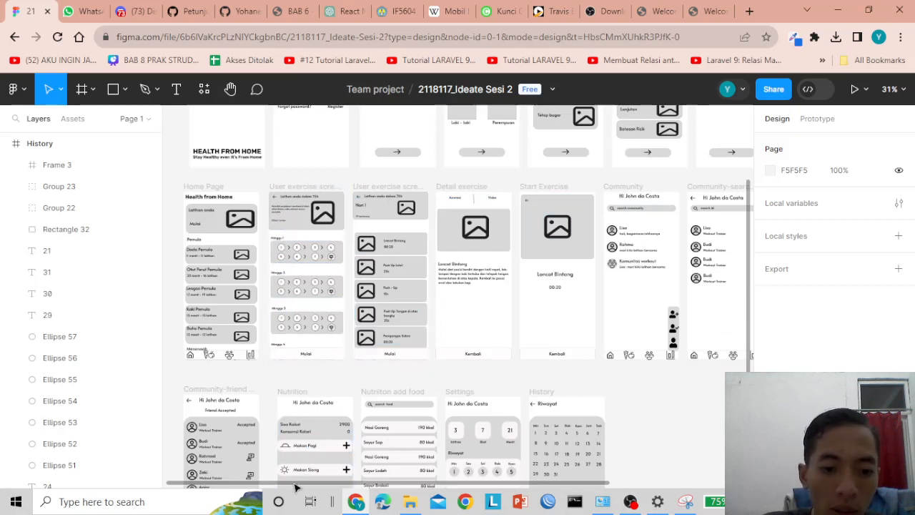
{"action": "left_click_drag", "start_coordinate": [296, 485], "coordinate": [450, 483]}
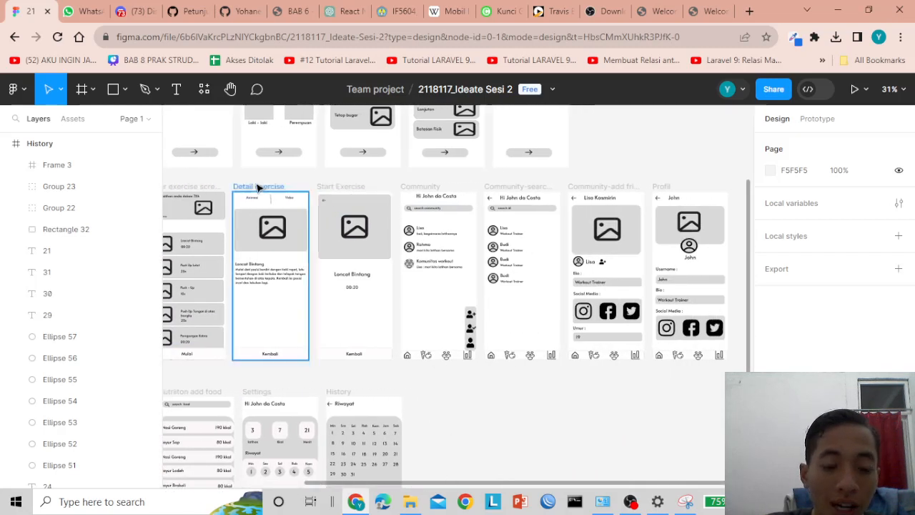
{"action": "scroll", "coordinate": [474, 272], "scroll_direction": "down", "scroll_amount": 2}
{"action": "scroll", "coordinate": [464, 300], "scroll_direction": "down", "scroll_amount": 2}
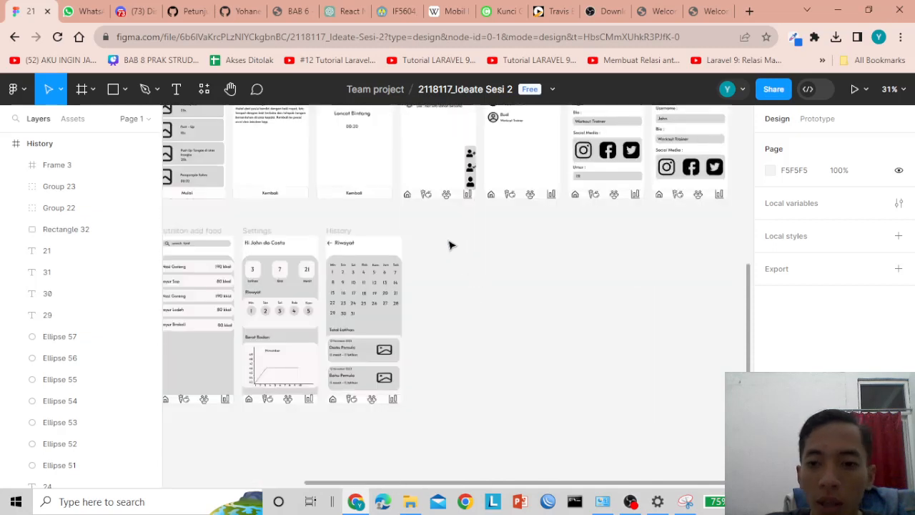
- Add a 360×800 Android Large frame beside the History screen, aligned with the lower row
{"action": "left_click", "coordinate": [82, 89]}
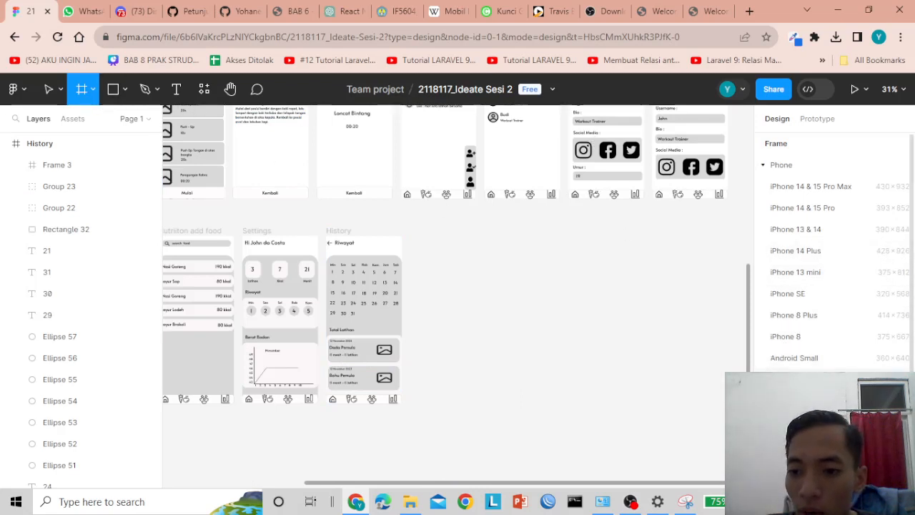
{"action": "left_click", "coordinate": [794, 379]}
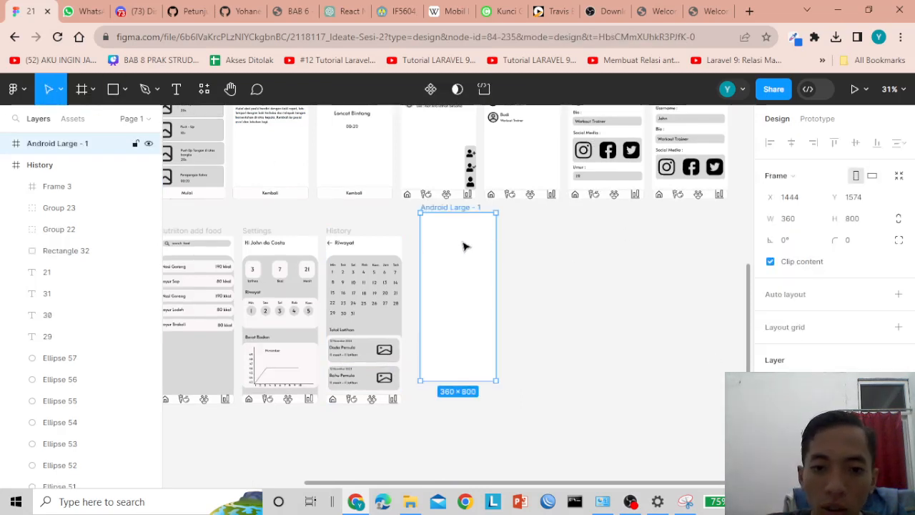
{"action": "left_click_drag", "start_coordinate": [463, 247], "coordinate": [461, 265]}
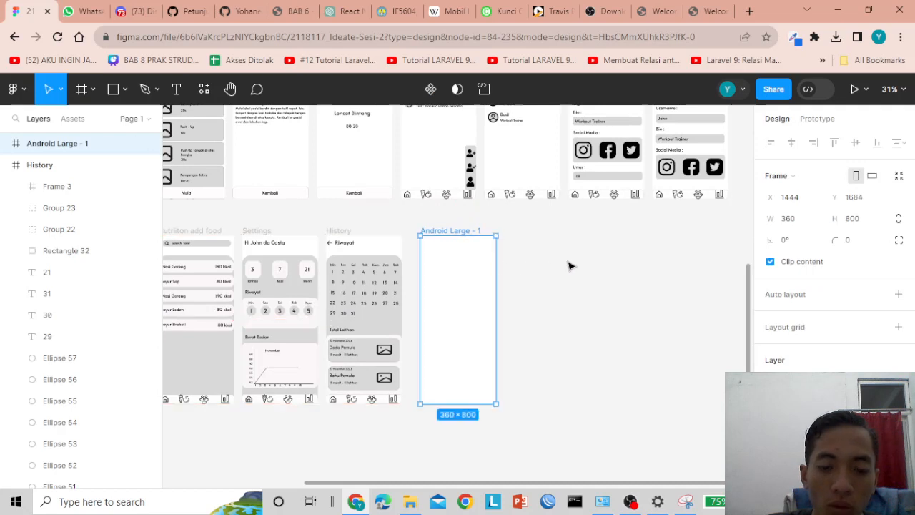
{"action": "left_click", "coordinate": [571, 266]}
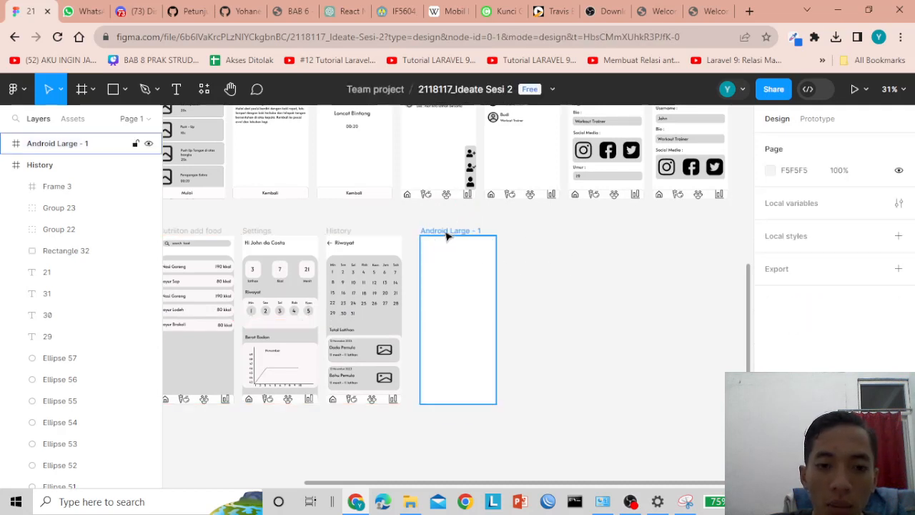
- Rename the new frame to 'User Exercise Screen'
{"action": "double_click", "coordinate": [446, 231]}
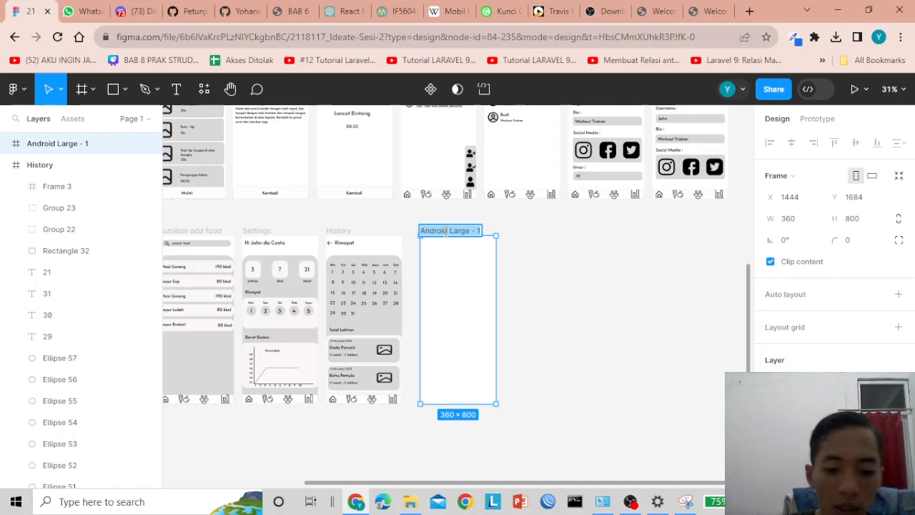
{"action": "type", "text": "User Exercise Screen"}
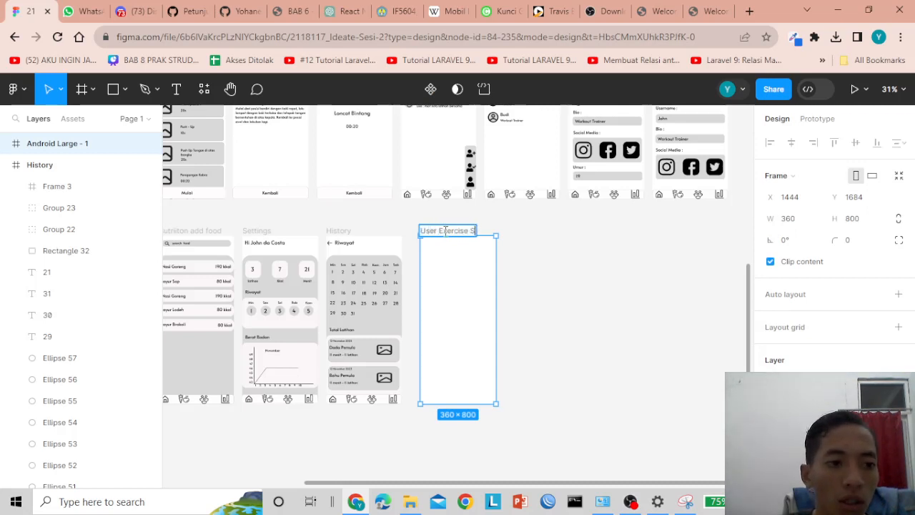
{"action": "left_click", "coordinate": [572, 293]}
{"action": "left_click", "coordinate": [464, 271]}
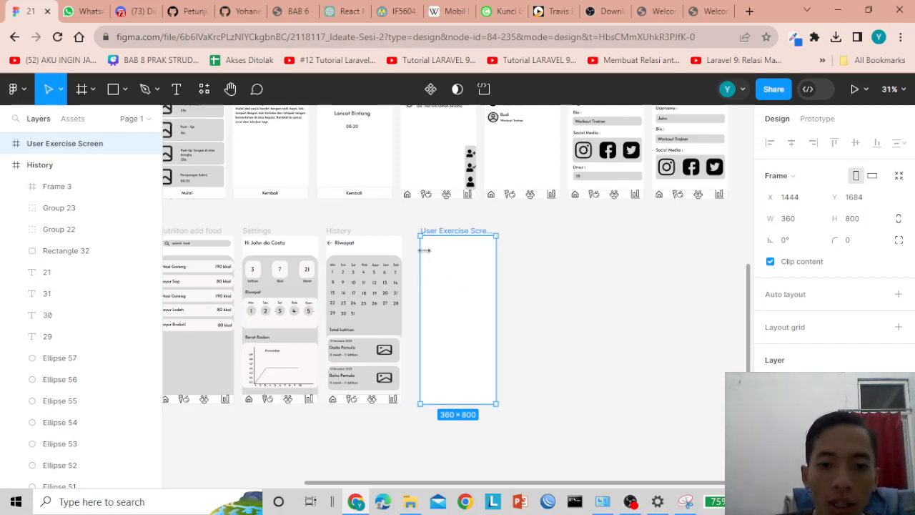
{"action": "left_click", "coordinate": [549, 267]}
{"action": "left_click", "coordinate": [466, 276]}
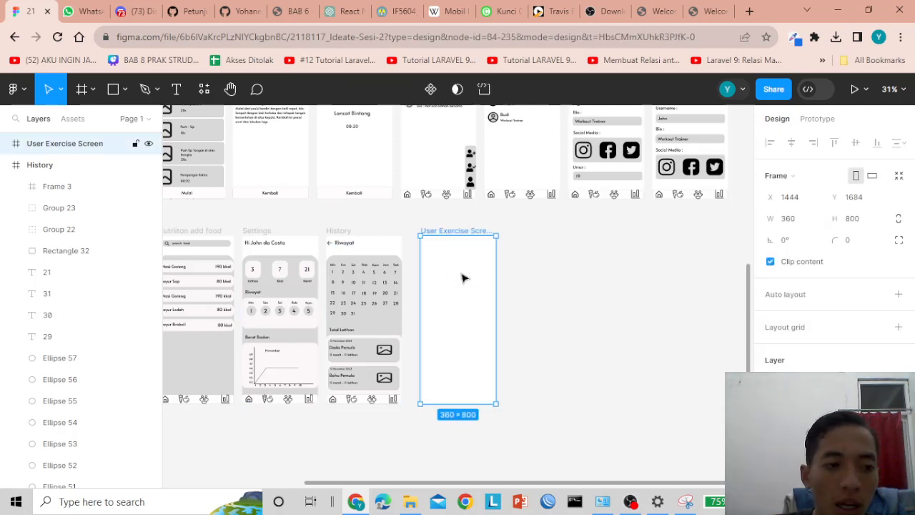
{"action": "left_click", "coordinate": [564, 267]}
{"action": "left_click", "coordinate": [458, 274]}
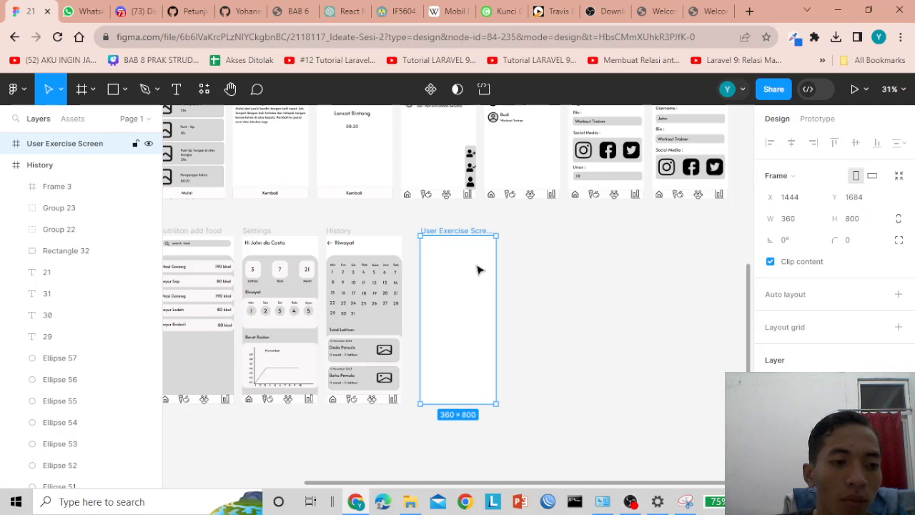
{"action": "left_click", "coordinate": [587, 273]}
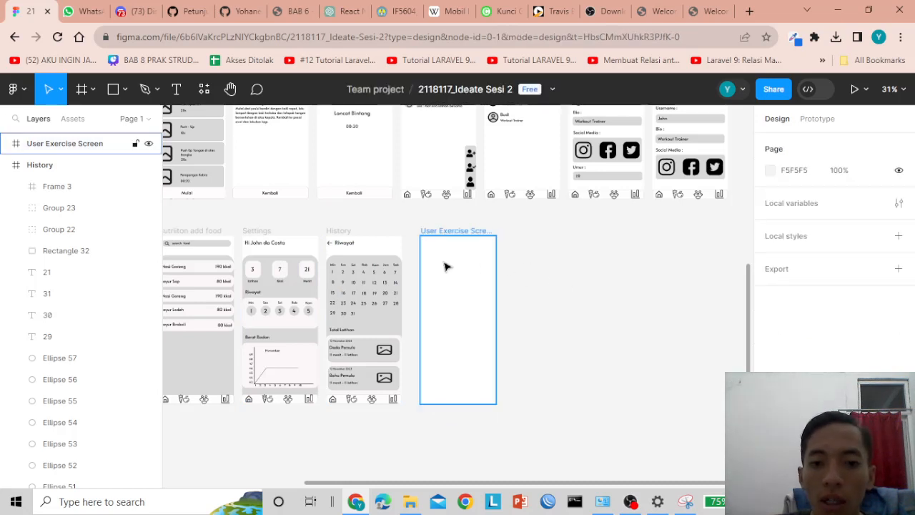
{"action": "left_click", "coordinate": [461, 271]}
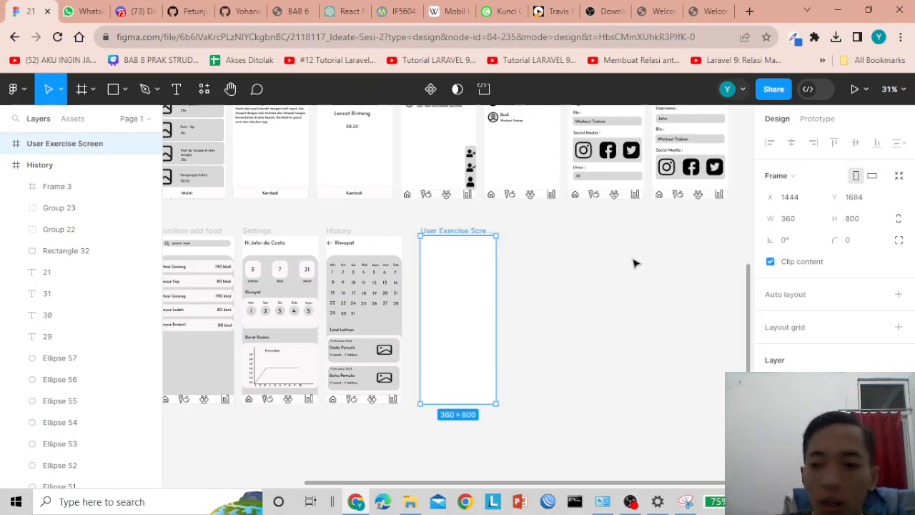
- Draw a grey rectangle across the top of the User Exercise Screen frame
{"action": "left_click", "coordinate": [127, 90]}
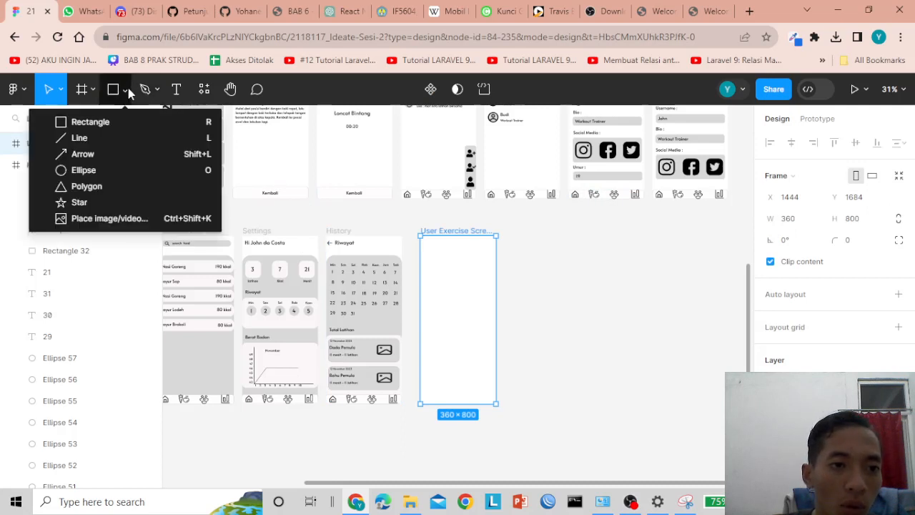
{"action": "left_click", "coordinate": [90, 122]}
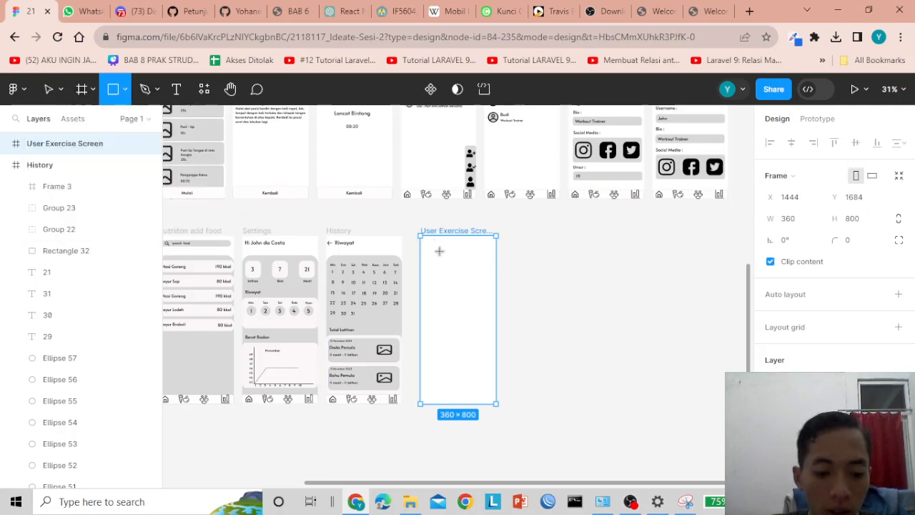
{"action": "scroll", "coordinate": [441, 255], "scroll_direction": "up", "scroll_amount": 3}
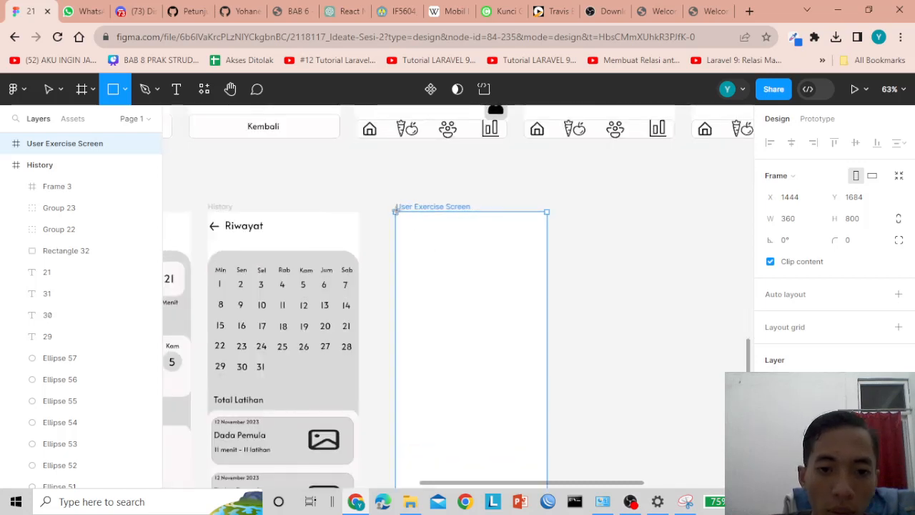
{"action": "mouse_move", "coordinate": [397, 212]}
{"action": "left_mouse_down"}
{"action": "mouse_move", "coordinate": [426, 251]}
{"action": "mouse_move", "coordinate": [549, 307]}
{"action": "left_mouse_up"}
{"action": "left_click", "coordinate": [634, 301]}
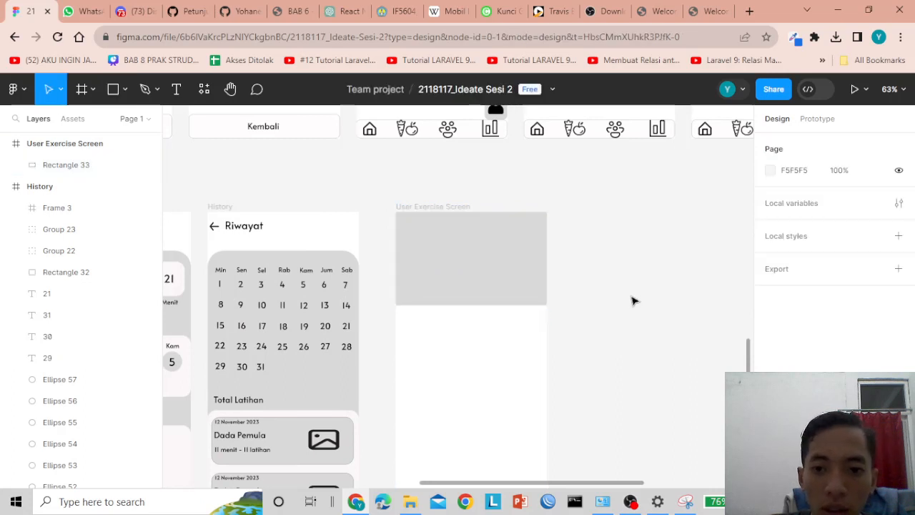
{"action": "mouse_move", "coordinate": [497, 259]}
{"action": "left_mouse_down"}
{"action": "mouse_move", "coordinate": [501, 289]}
{"action": "mouse_move", "coordinate": [496, 260]}
{"action": "left_mouse_up"}
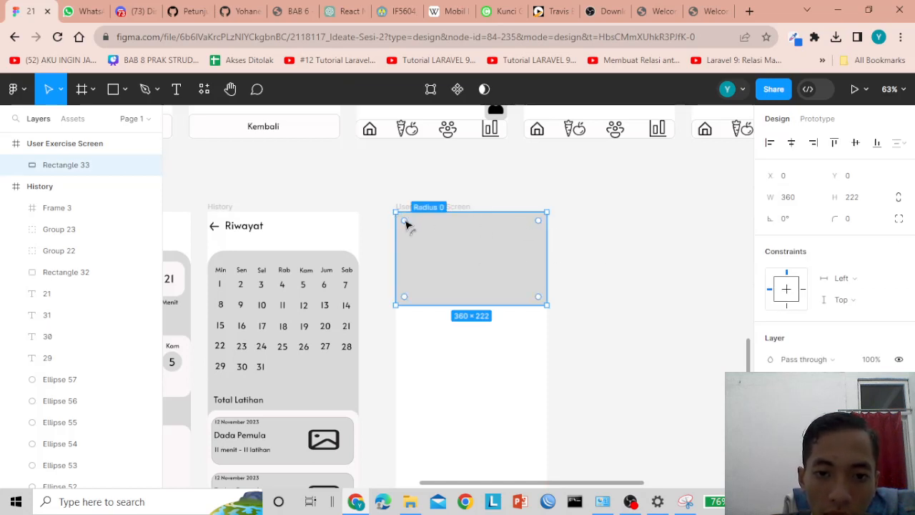
- Give the grey rectangle a corner radius of 20
{"action": "mouse_move", "coordinate": [406, 225]}
{"action": "left_mouse_down"}
{"action": "mouse_move", "coordinate": [422, 226]}
{"action": "mouse_move", "coordinate": [405, 223]}
{"action": "left_mouse_up"}
{"action": "left_click", "coordinate": [647, 265]}
{"action": "left_click", "coordinate": [480, 264]}
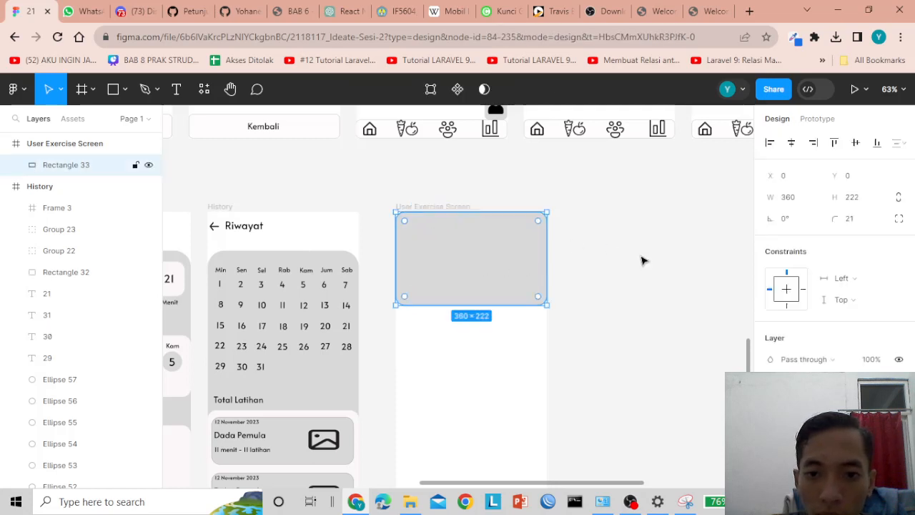
{"action": "left_click", "coordinate": [855, 223]}
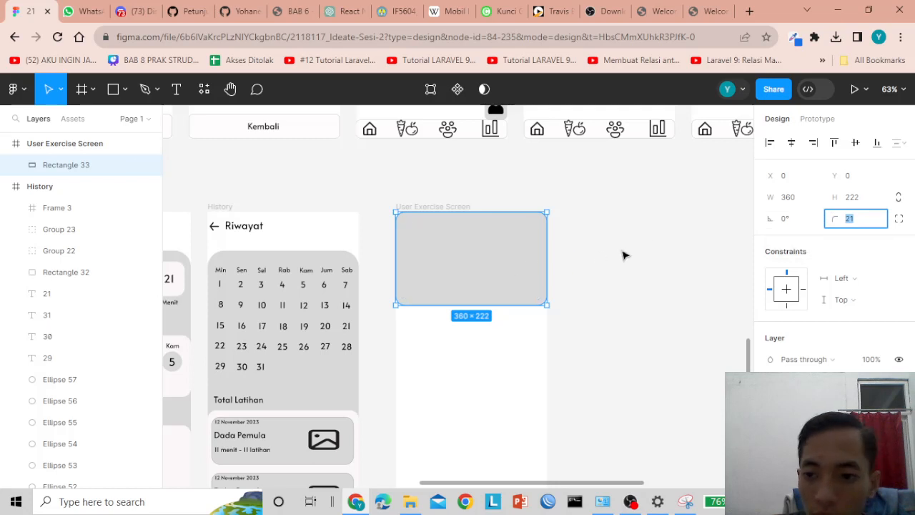
{"action": "type", "text": "20"}
{"action": "left_click", "coordinate": [630, 290]}
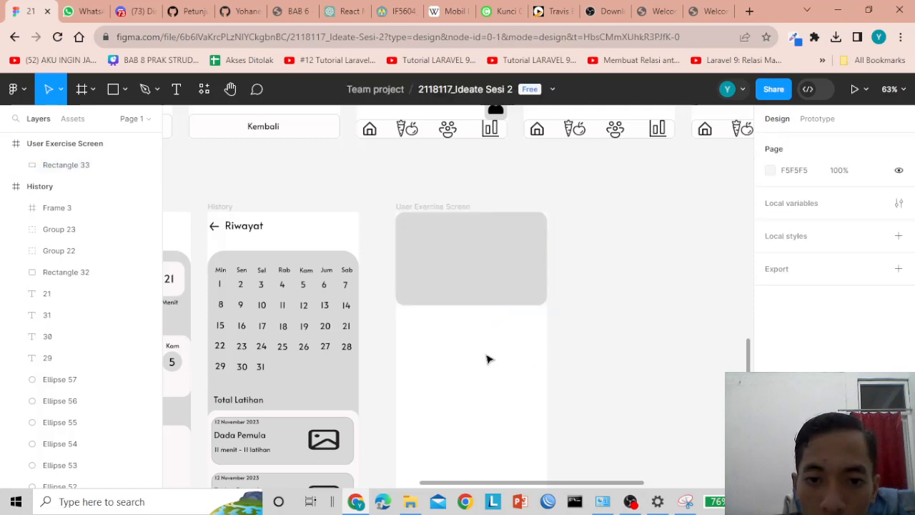
- Move the card to the frame's top edge and stretch it to 360×239
{"action": "left_click", "coordinate": [486, 269]}
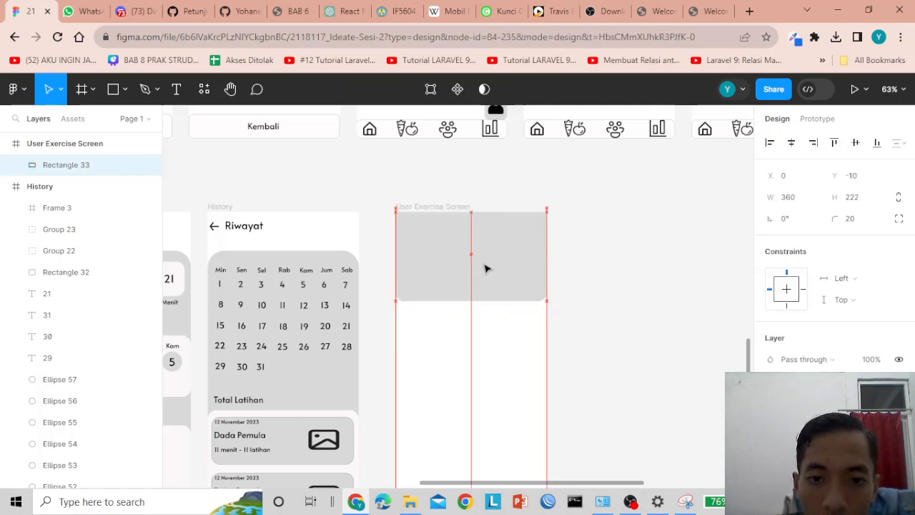
{"action": "mouse_move", "coordinate": [507, 271]}
{"action": "left_mouse_down"}
{"action": "mouse_move", "coordinate": [507, 290]}
{"action": "mouse_move", "coordinate": [507, 272]}
{"action": "left_mouse_up"}
{"action": "scroll", "coordinate": [593, 243], "scroll_direction": "up", "scroll_amount": 5}
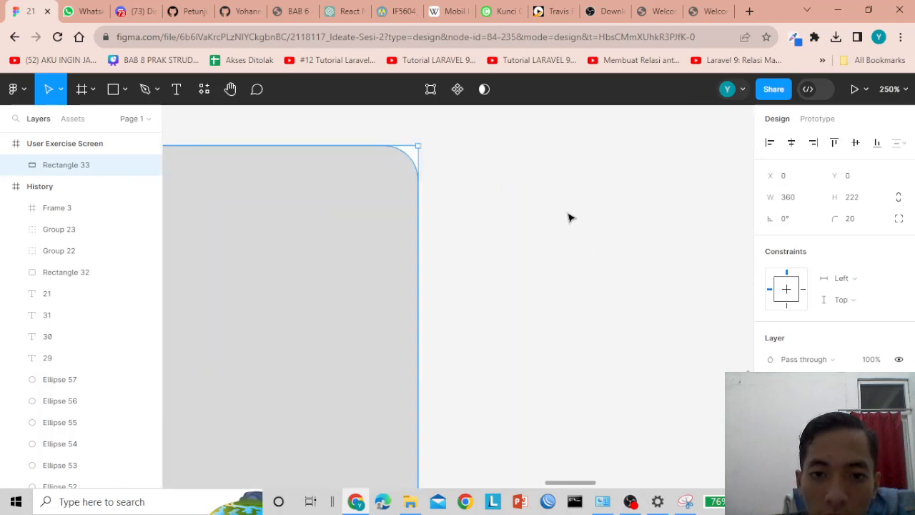
{"action": "left_click", "coordinate": [568, 218]}
{"action": "scroll", "coordinate": [469, 195], "scroll_direction": "down", "scroll_amount": 4}
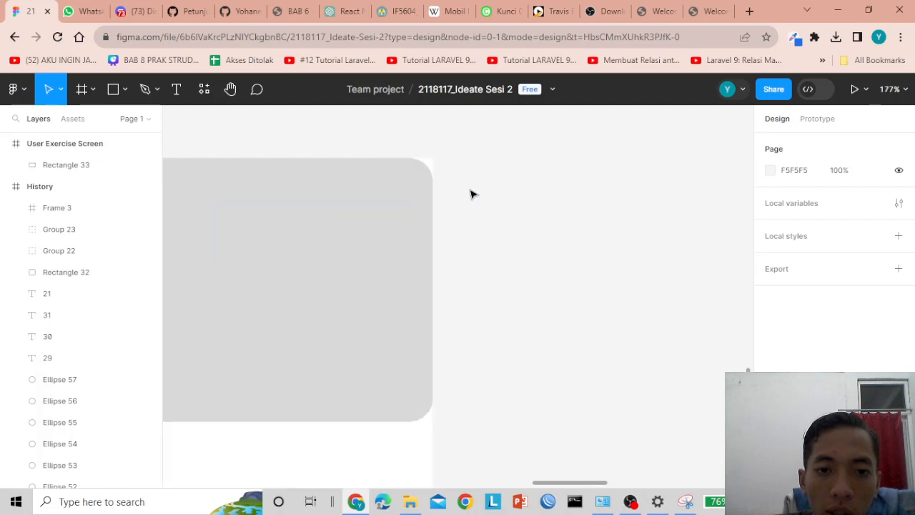
{"action": "left_click", "coordinate": [378, 229]}
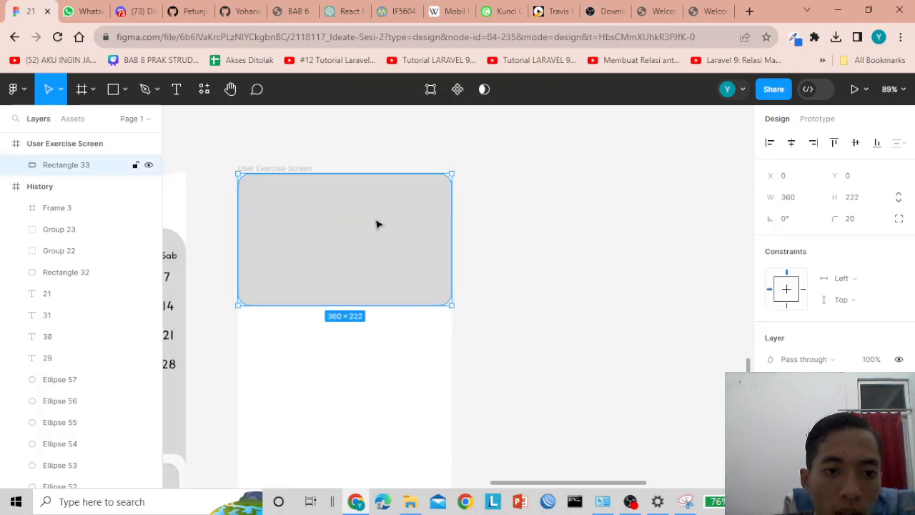
{"action": "left_click_drag", "start_coordinate": [378, 225], "coordinate": [382, 220]}
{"action": "left_click", "coordinate": [505, 281]}
{"action": "left_click", "coordinate": [405, 253]}
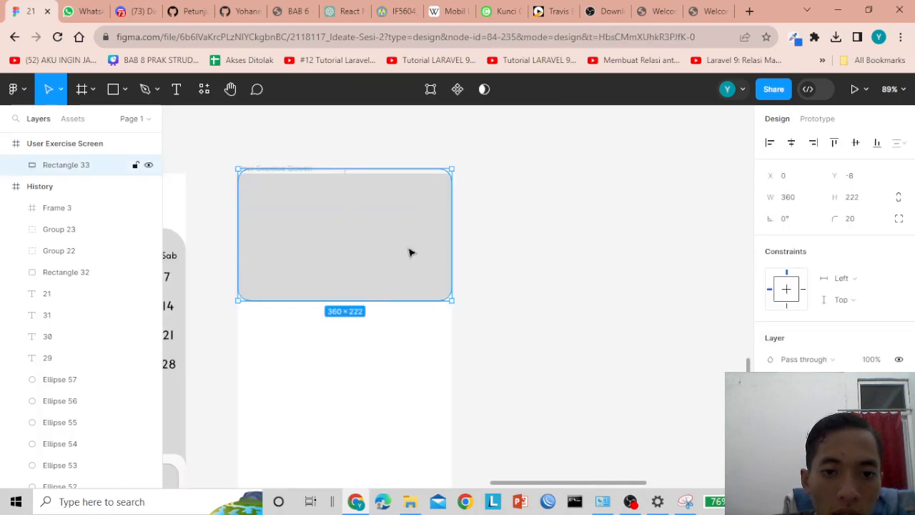
{"action": "left_click_drag", "start_coordinate": [410, 253], "coordinate": [408, 247]}
{"action": "left_click_drag", "start_coordinate": [381, 295], "coordinate": [383, 305]}
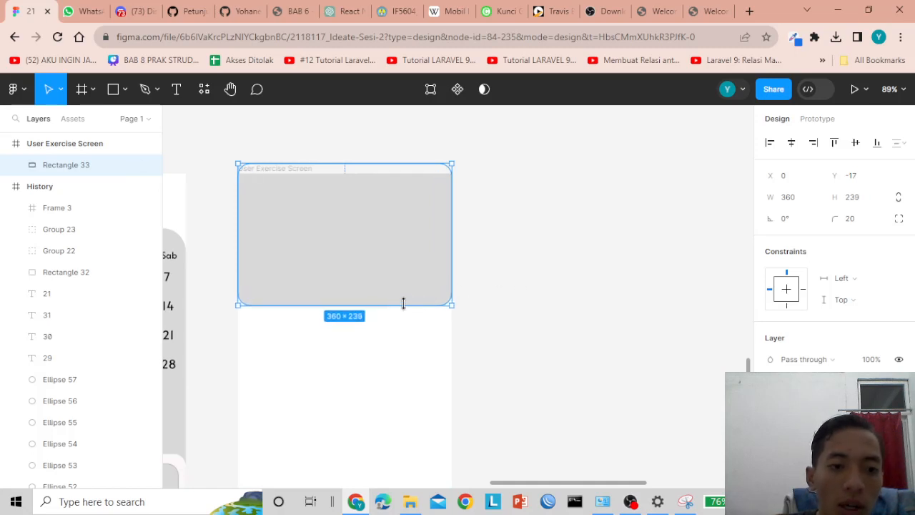
{"action": "left_click", "coordinate": [617, 251]}
{"action": "scroll", "coordinate": [586, 302], "scroll_direction": "down", "scroll_amount": 3}
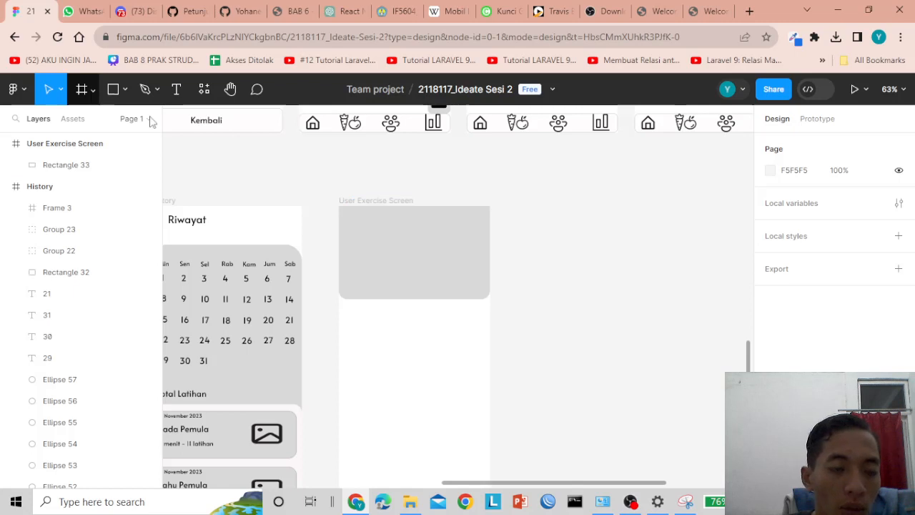
- Try the Iconduck and Open Iconic Icon Set plugins from the plugin library
{"action": "left_click", "coordinate": [203, 89]}
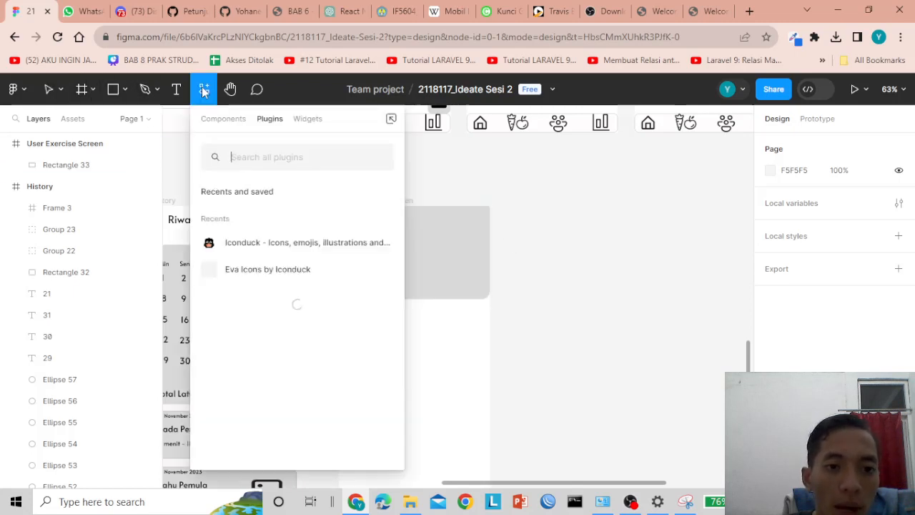
{"action": "left_click", "coordinate": [262, 159]}
{"action": "type", "text": "iconduc"}
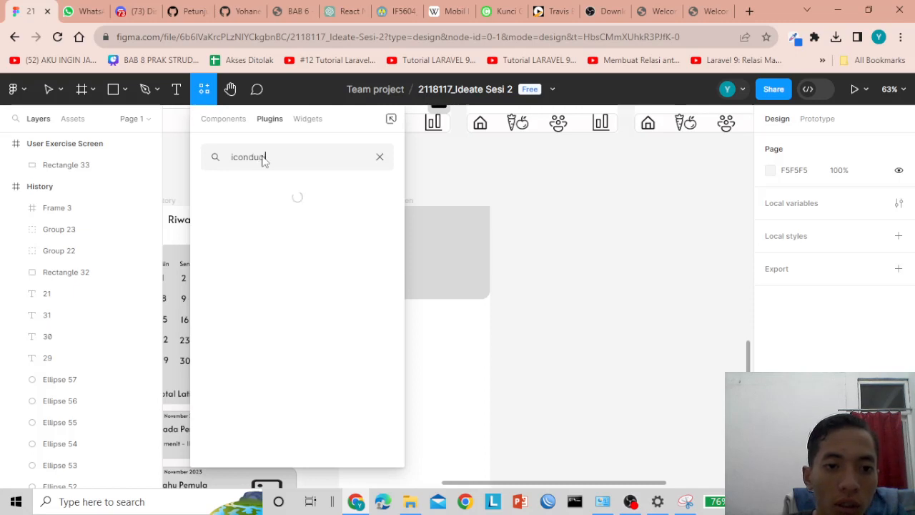
{"action": "type", "text": "k"}
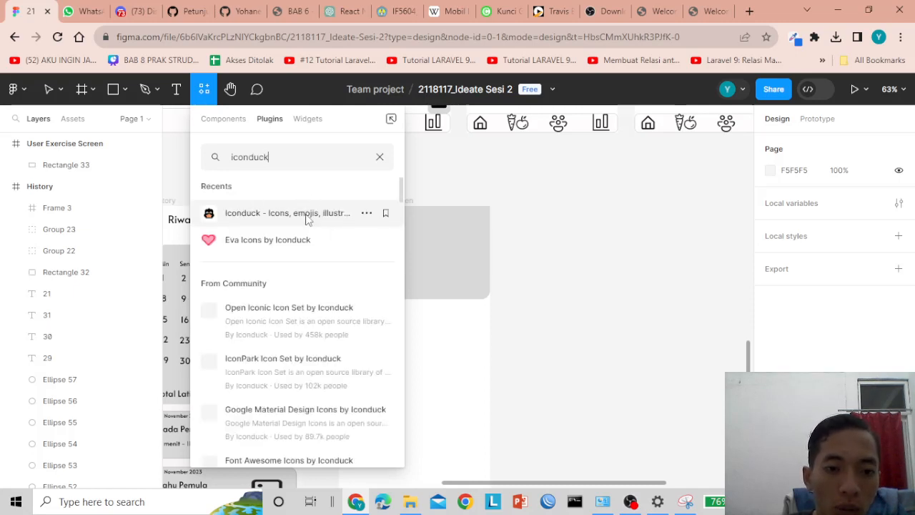
{"action": "left_click", "coordinate": [333, 215]}
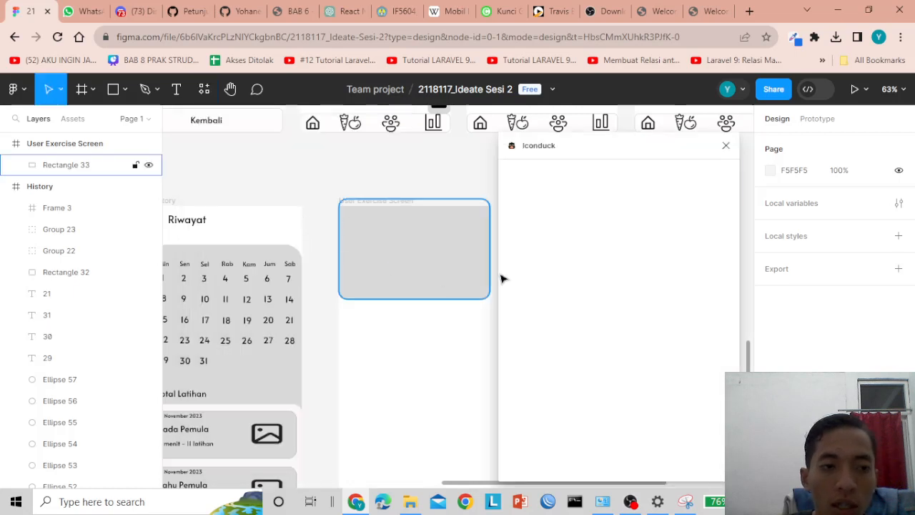
{"action": "left_click", "coordinate": [726, 148]}
{"action": "left_click", "coordinate": [204, 89]}
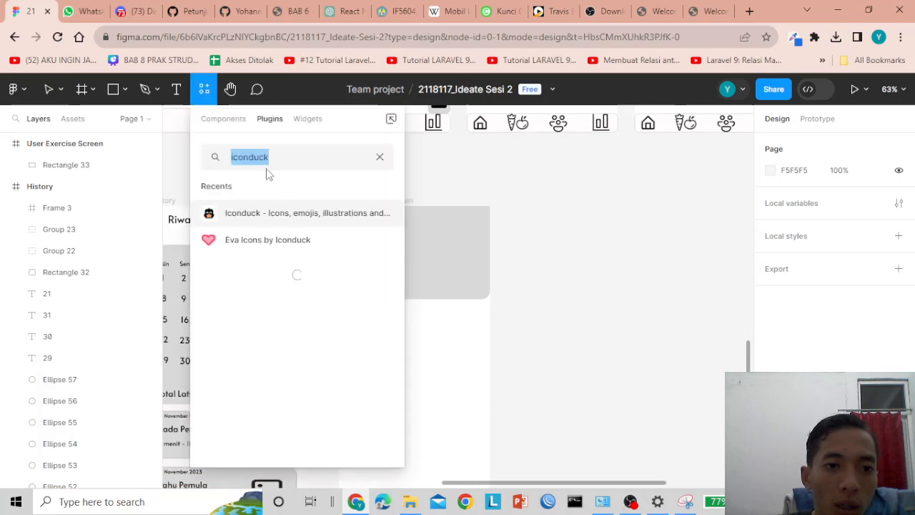
{"action": "key", "text": "BackSpace"}
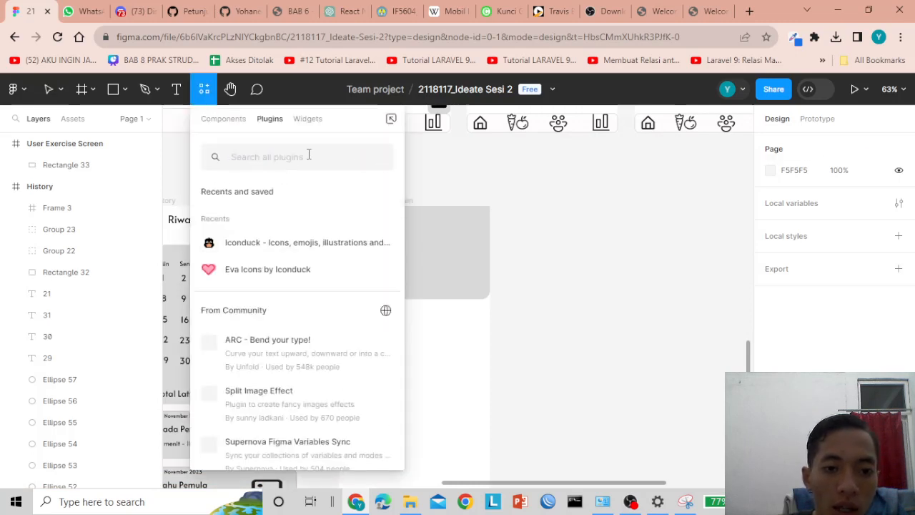
{"action": "type", "text": "icon"}
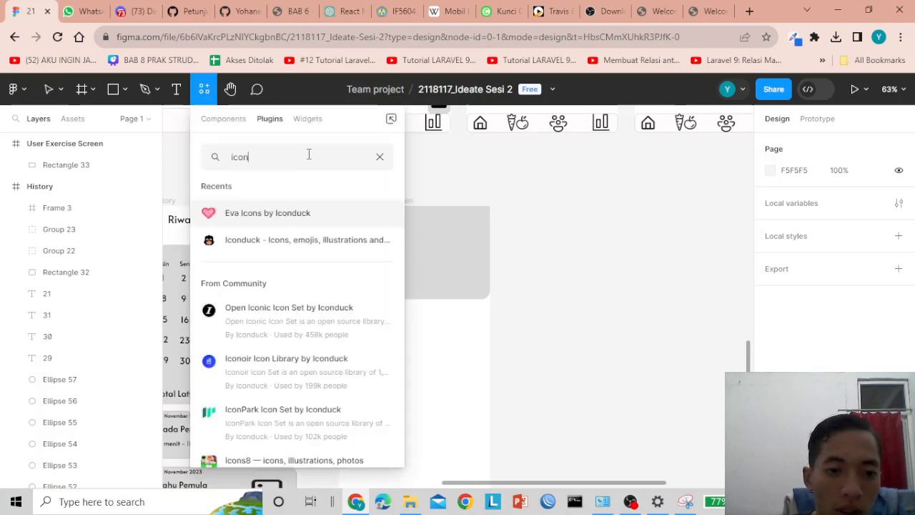
{"action": "left_click", "coordinate": [378, 321]}
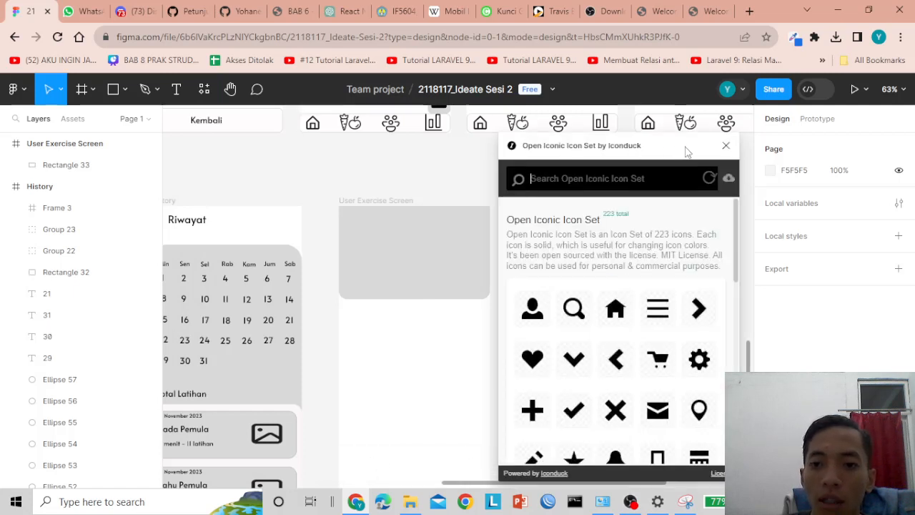
{"action": "left_click", "coordinate": [725, 145]}
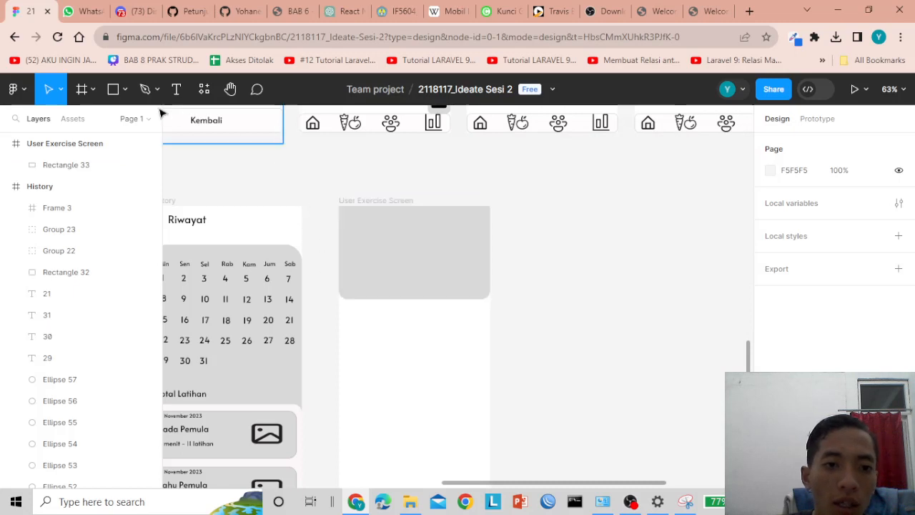
- Search Iconduck for 'image' and place the outlined image icon on the card's right side
{"action": "left_click", "coordinate": [203, 89]}
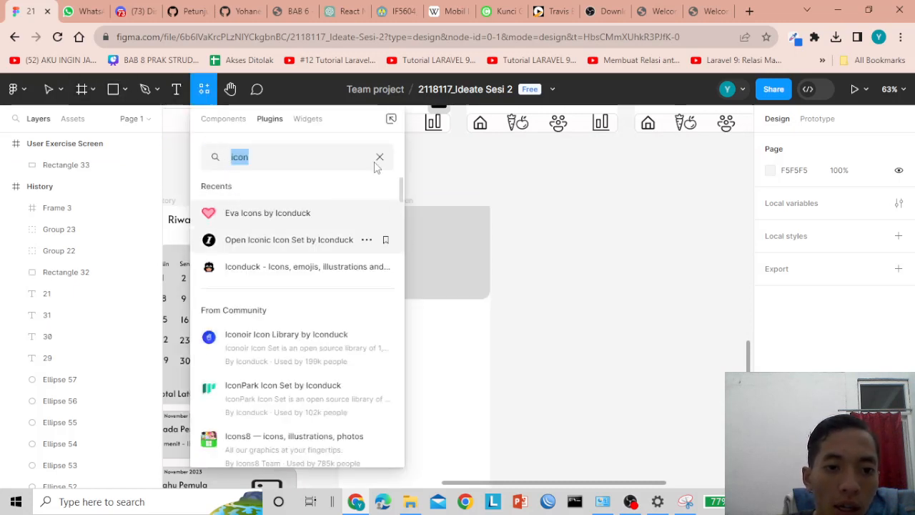
{"action": "left_click", "coordinate": [252, 269]}
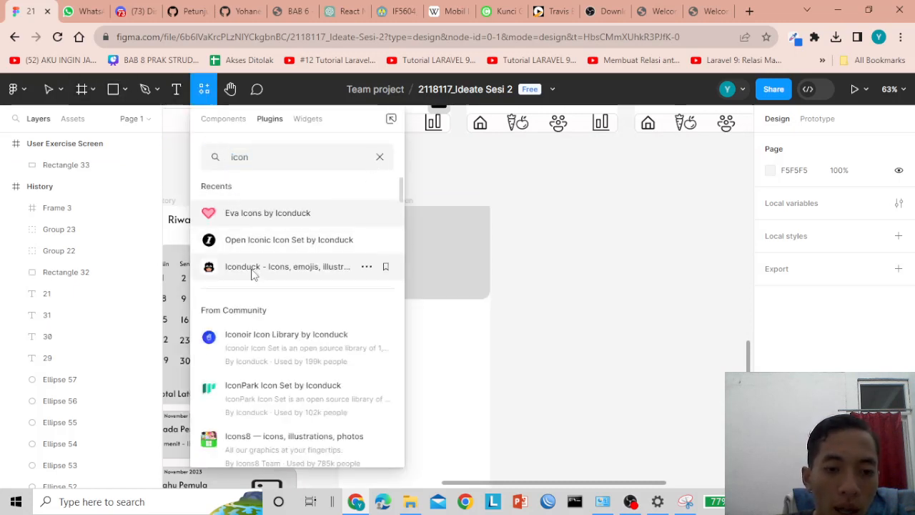
{"action": "left_click", "coordinate": [573, 182]}
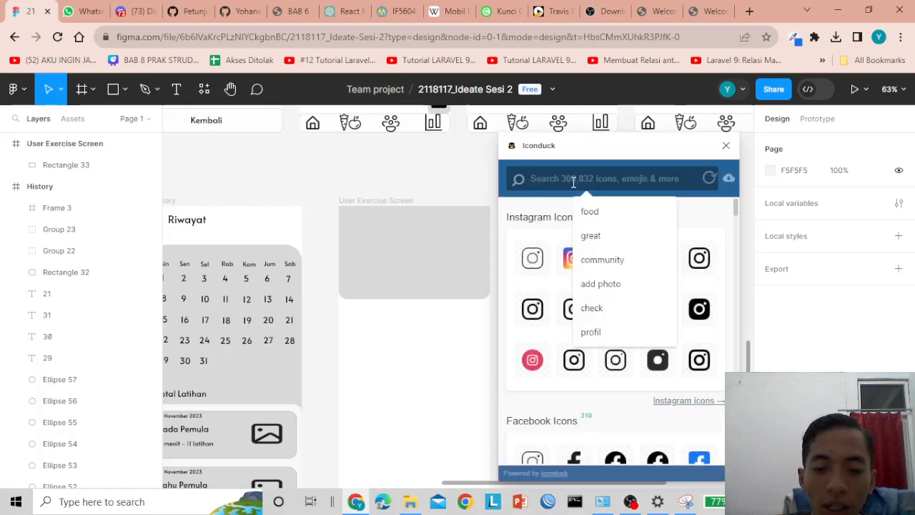
{"action": "type", "text": "image"}
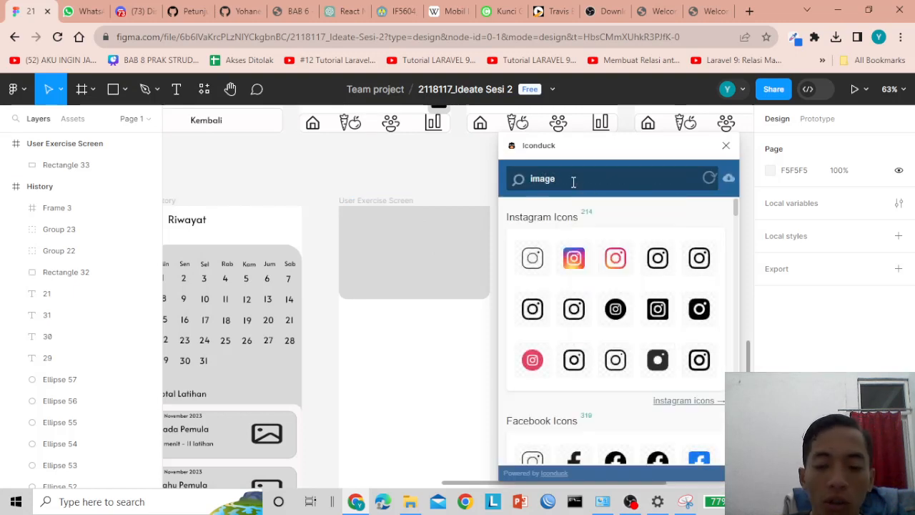
{"action": "key", "text": "Return"}
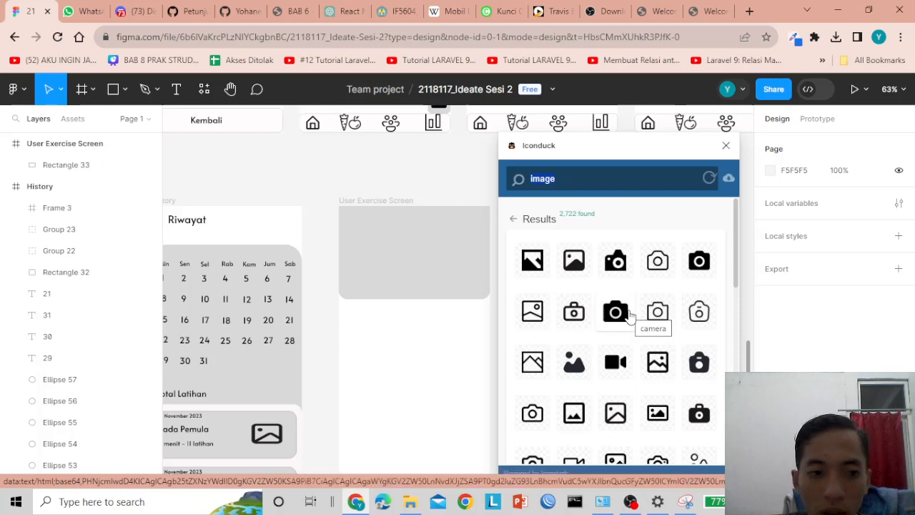
{"action": "left_click_drag", "start_coordinate": [616, 413], "coordinate": [316, 174]}
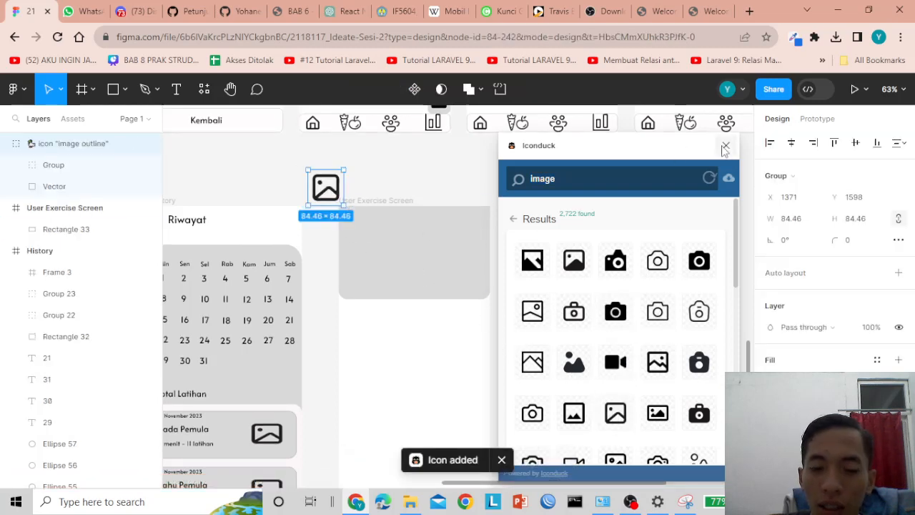
{"action": "left_click", "coordinate": [725, 147]}
{"action": "left_click_drag", "start_coordinate": [336, 192], "coordinate": [478, 273]}
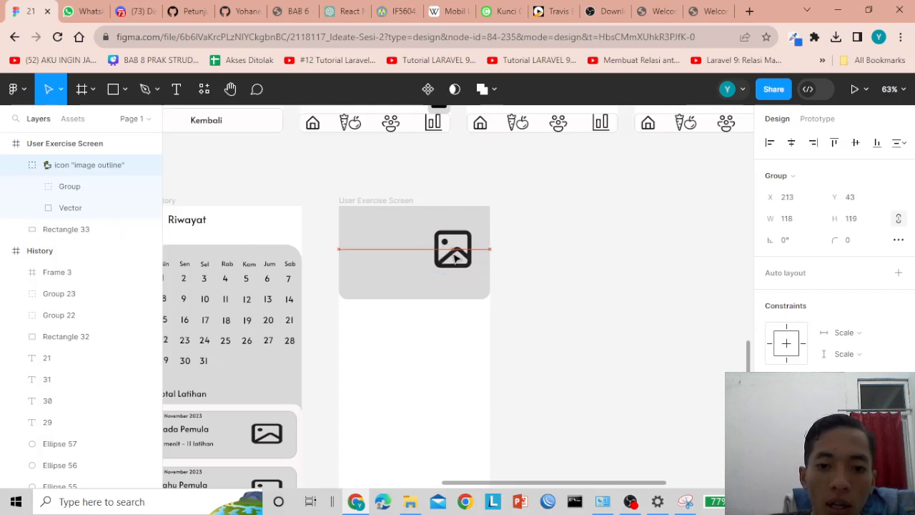
- Deselect the image icon and switch to the Text tool
{"action": "left_click", "coordinate": [563, 248]}
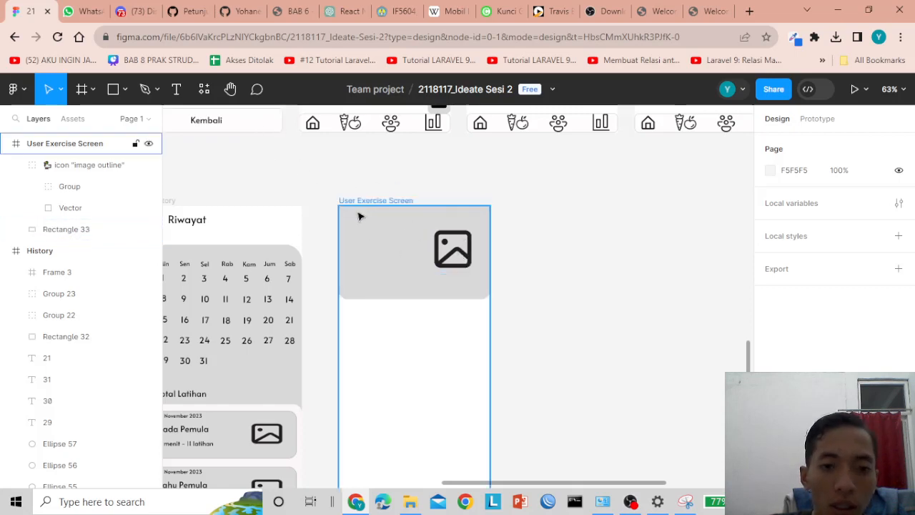
{"action": "left_click", "coordinate": [177, 90]}
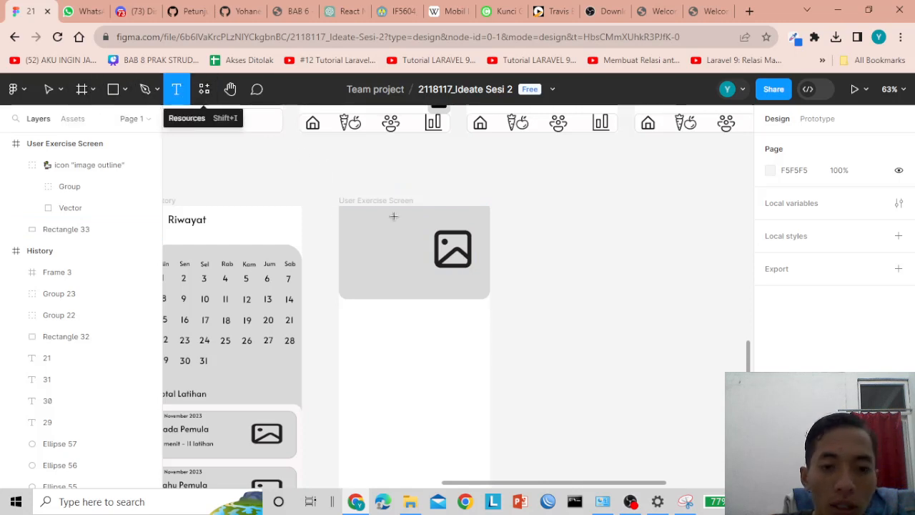
- Type the heading 'Latihan anda dalam 7×4' at the grey card's top-left
{"action": "left_click", "coordinate": [351, 217]}
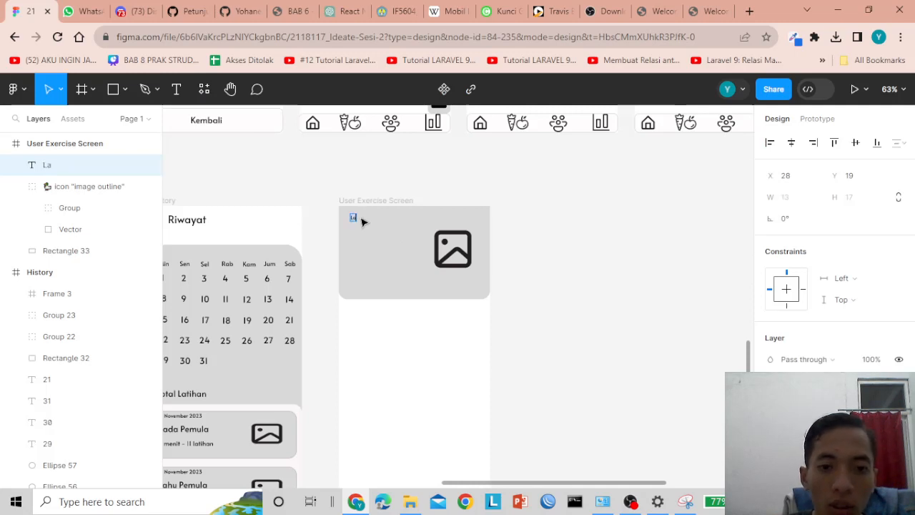
{"action": "type", "text": "Latihan anda"}
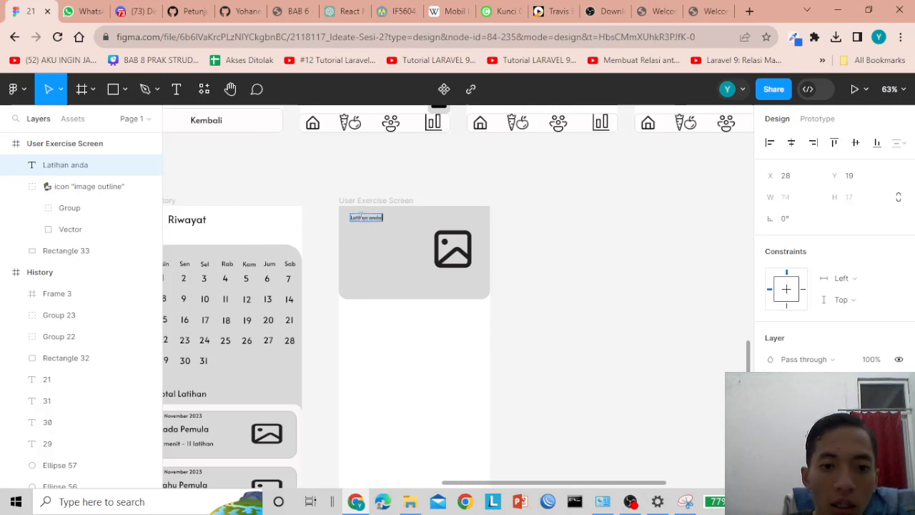
{"action": "type", "text": " dalam 7x4"}
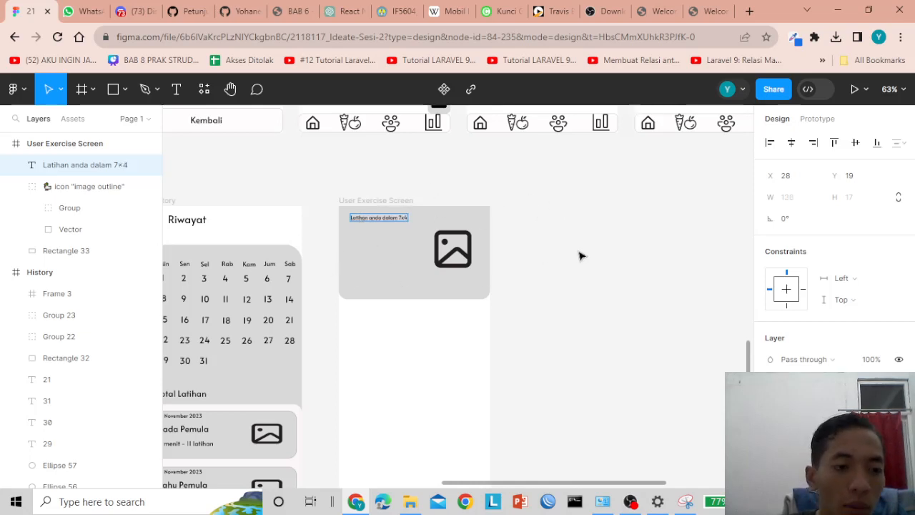
{"action": "key", "text": "Escape"}
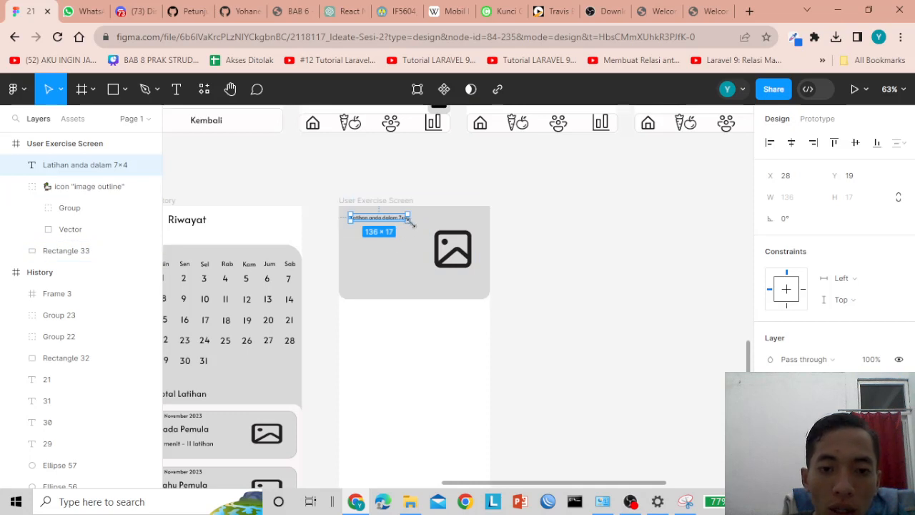
{"action": "left_click_drag", "start_coordinate": [412, 223], "coordinate": [372, 226]}
{"action": "left_click", "coordinate": [510, 226]}
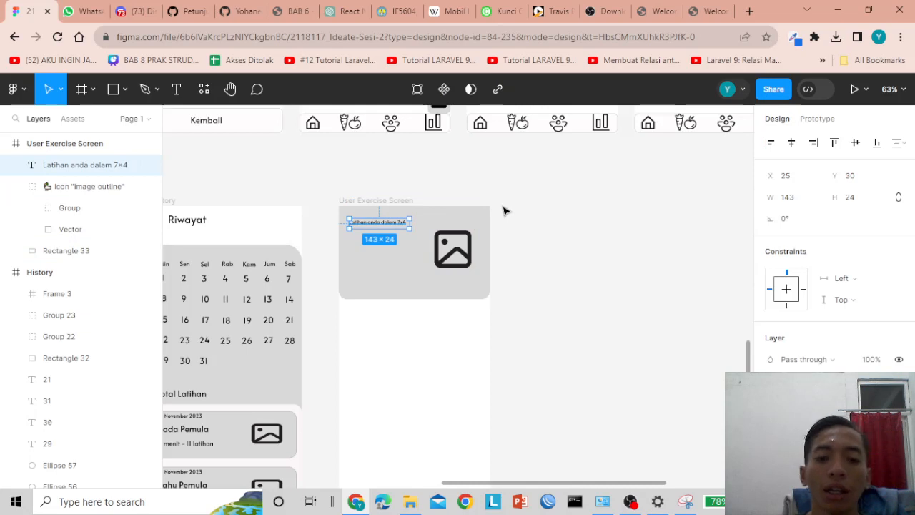
- Nudge the heading up slightly within the card
{"action": "left_click", "coordinate": [480, 181]}
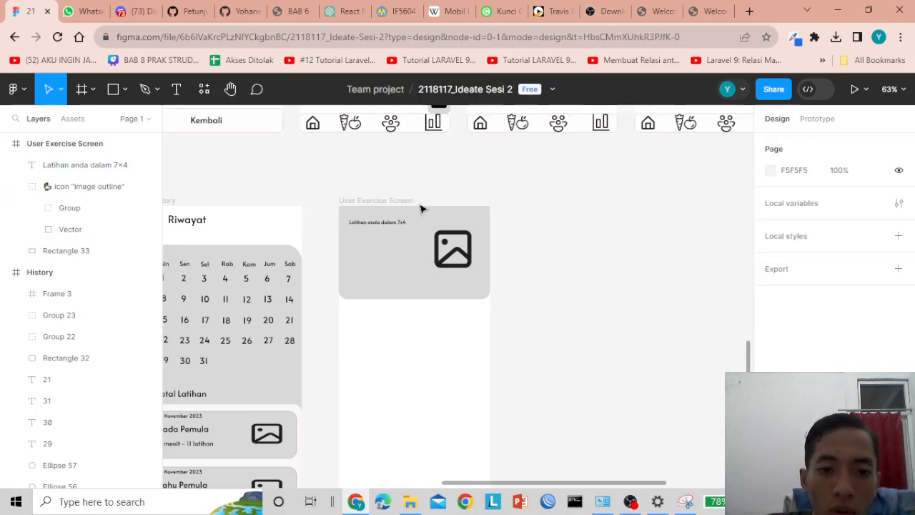
{"action": "left_click", "coordinate": [388, 224]}
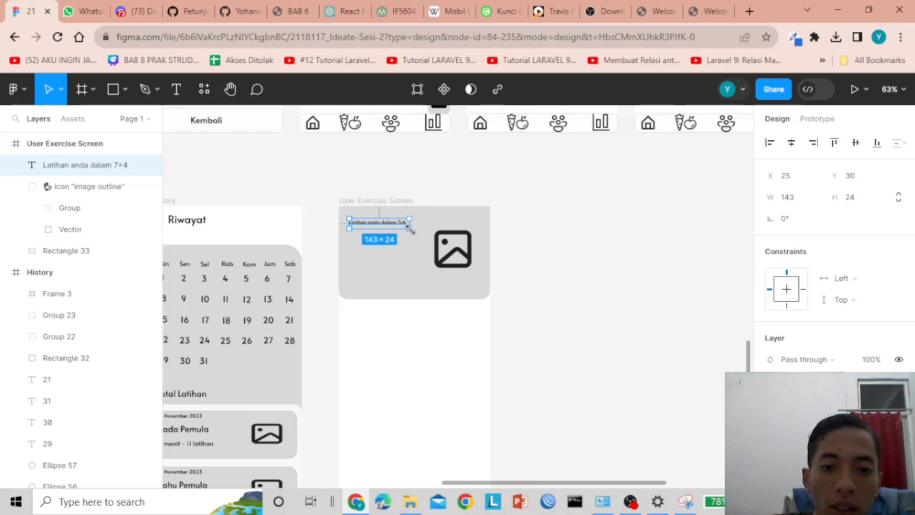
{"action": "left_click", "coordinate": [522, 216]}
{"action": "left_click", "coordinate": [398, 223]}
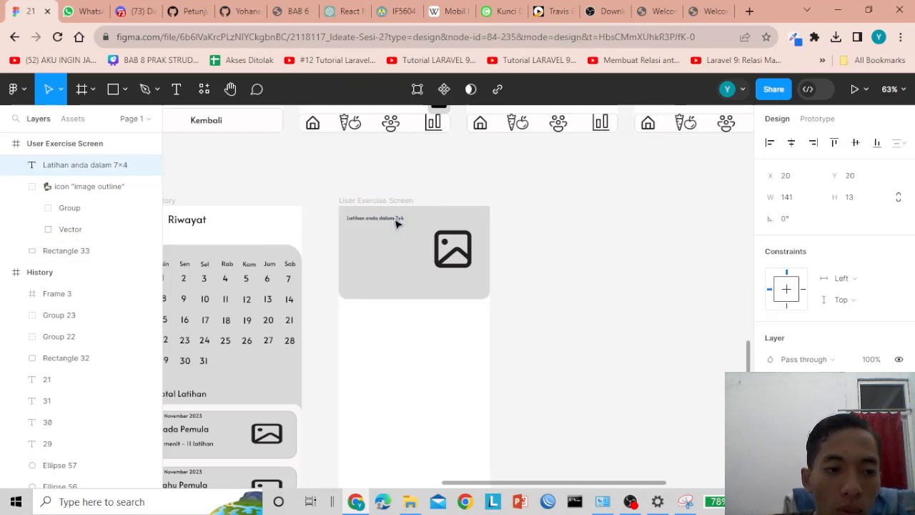
{"action": "left_click_drag", "start_coordinate": [398, 223], "coordinate": [403, 213]}
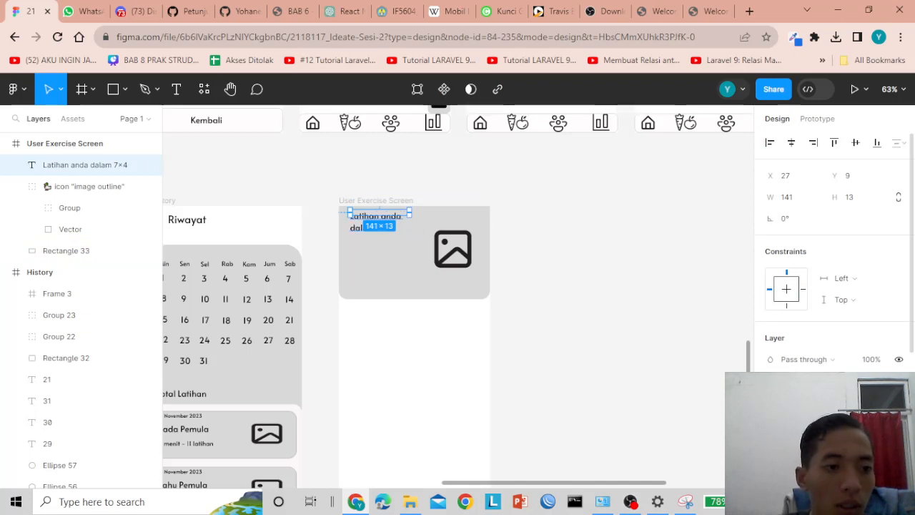
{"action": "key", "text": "Escape"}
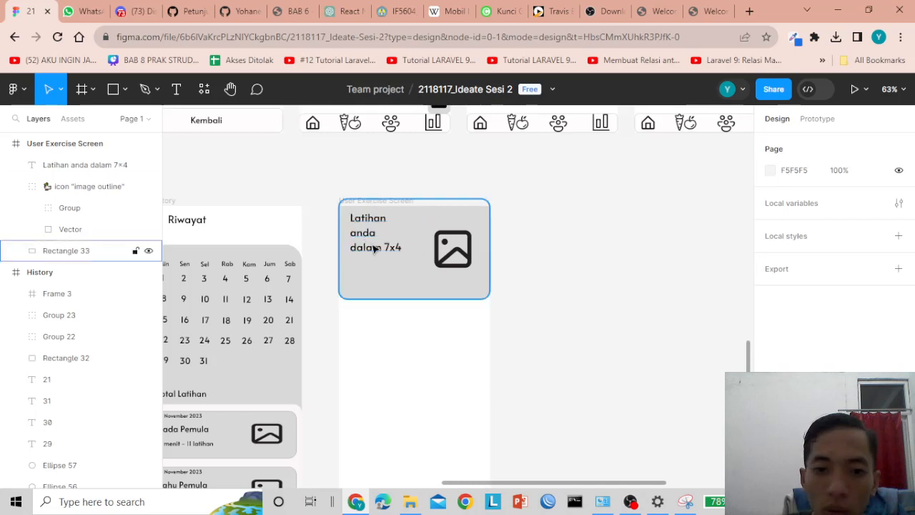
- Widen the heading box to 233×13 so the title fits on one line
{"action": "left_click", "coordinate": [362, 246]}
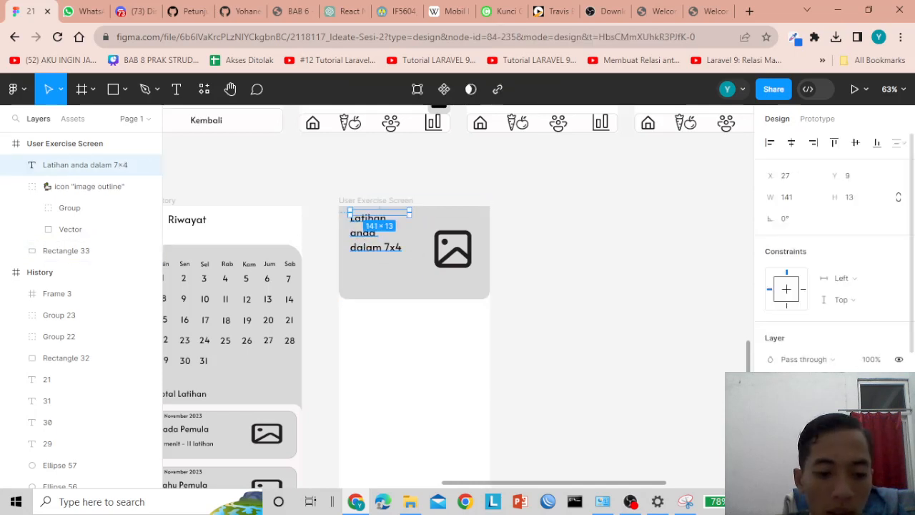
{"action": "key", "text": "Escape"}
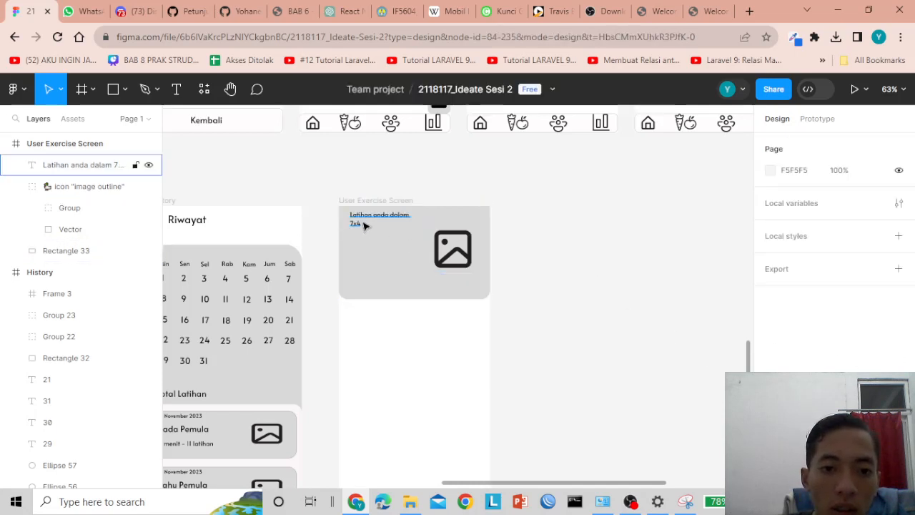
{"action": "left_click", "coordinate": [364, 225]}
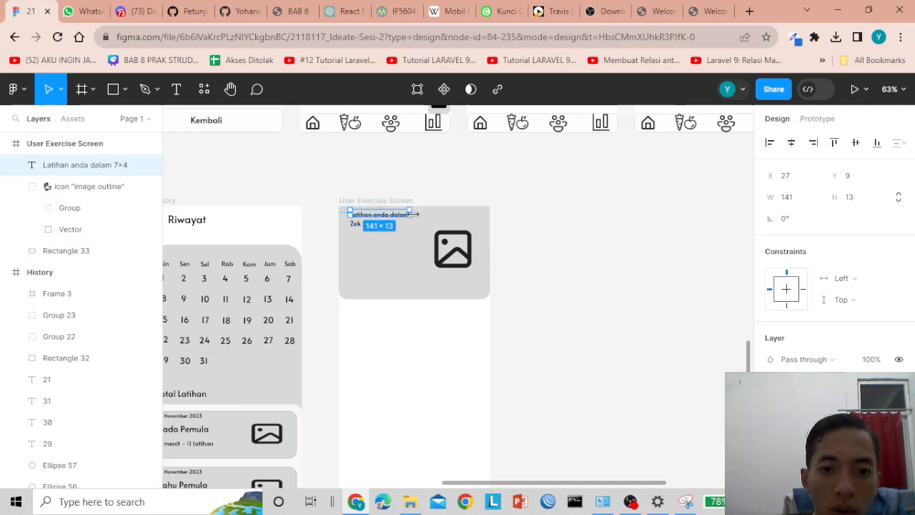
{"action": "left_click_drag", "start_coordinate": [418, 213], "coordinate": [433, 215]}
{"action": "left_click", "coordinate": [547, 235]}
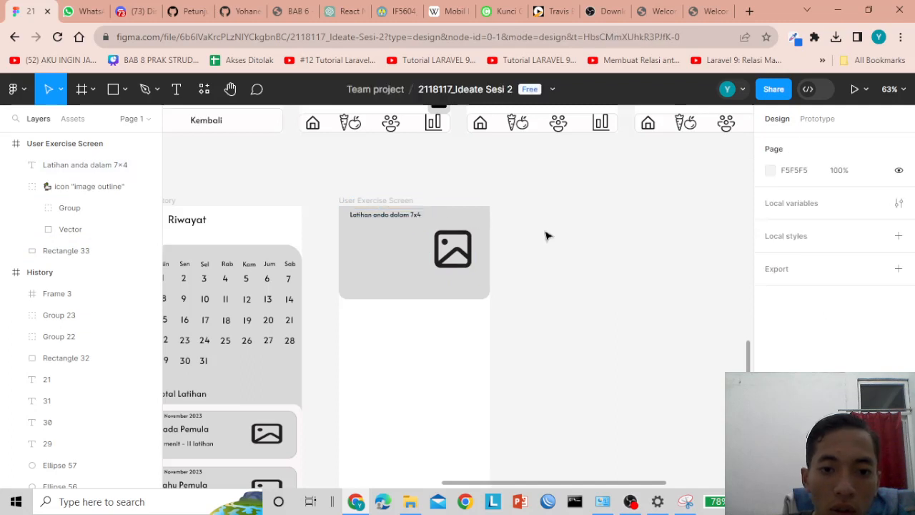
{"action": "left_click", "coordinate": [410, 225]}
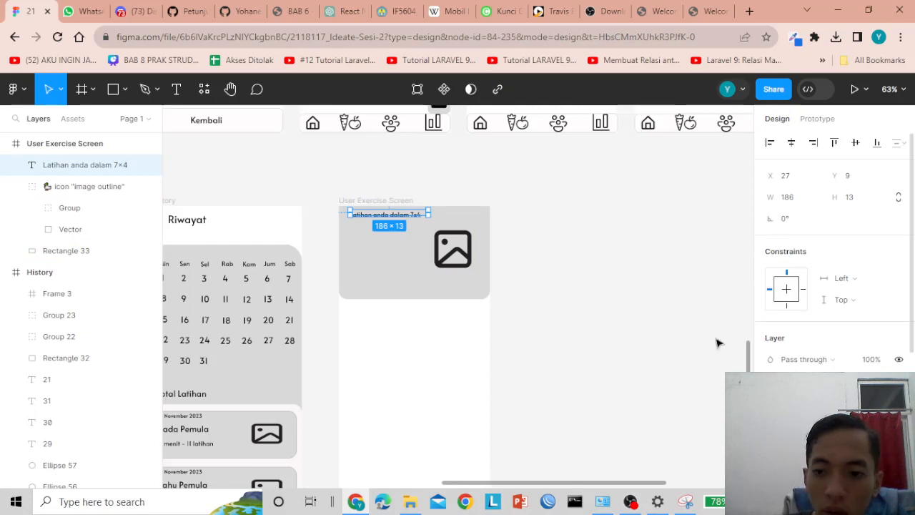
{"action": "left_click", "coordinate": [645, 274]}
{"action": "left_click", "coordinate": [402, 224]}
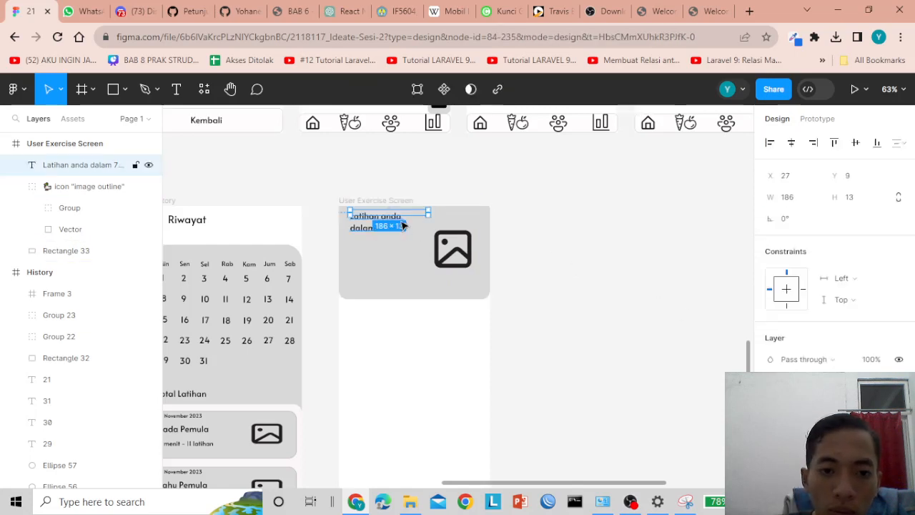
{"action": "left_click_drag", "start_coordinate": [430, 215], "coordinate": [449, 216]}
{"action": "left_click", "coordinate": [603, 236]}
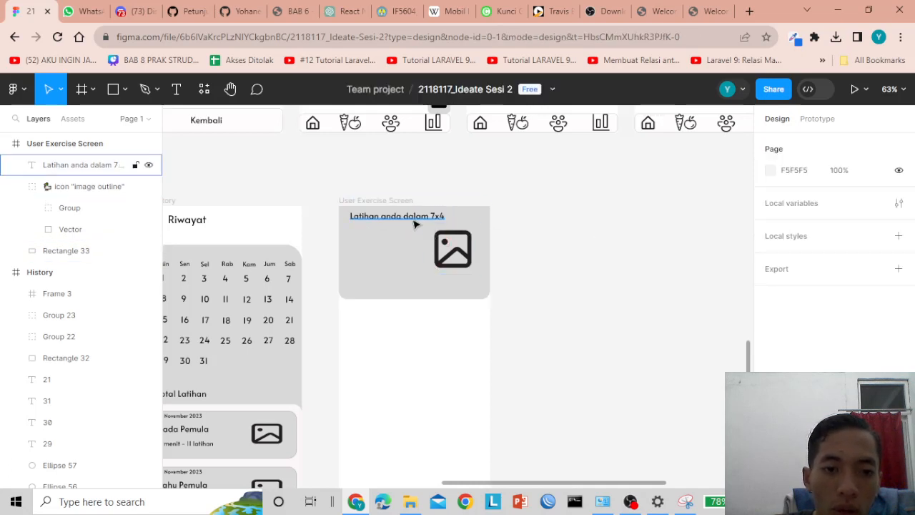
{"action": "left_click", "coordinate": [409, 217]}
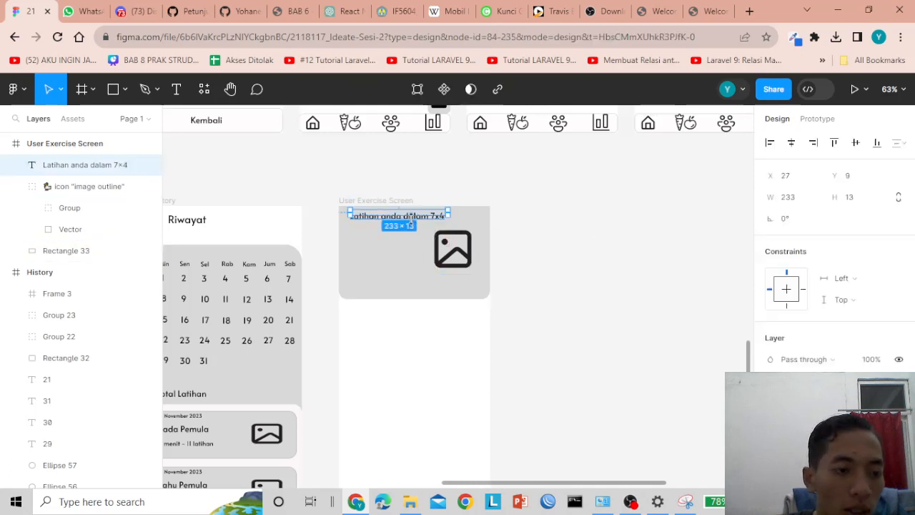
{"action": "left_click", "coordinate": [413, 271]}
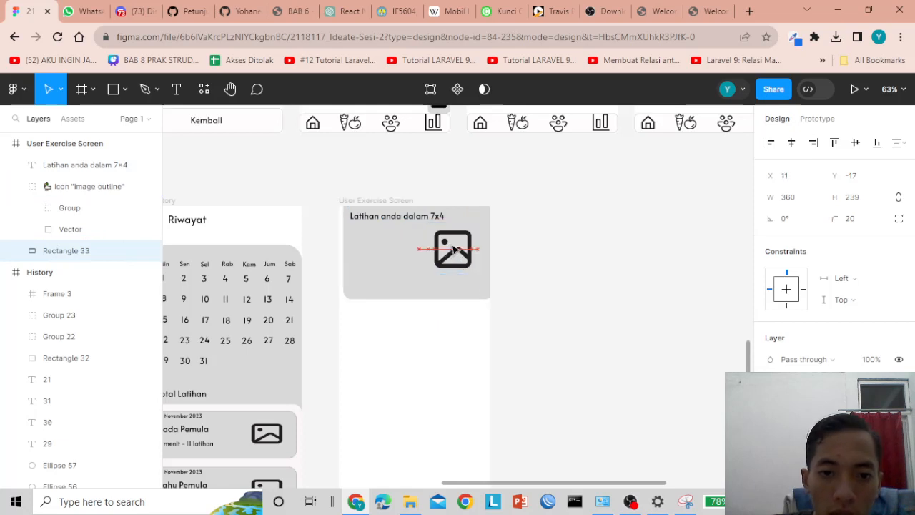
- Align the card background and enlarge the image icon group to about 165×145
{"action": "left_click_drag", "start_coordinate": [453, 248], "coordinate": [472, 253]}
{"action": "left_click", "coordinate": [598, 251]}
{"action": "left_click", "coordinate": [470, 250]}
{"action": "key", "text": "Escape"}
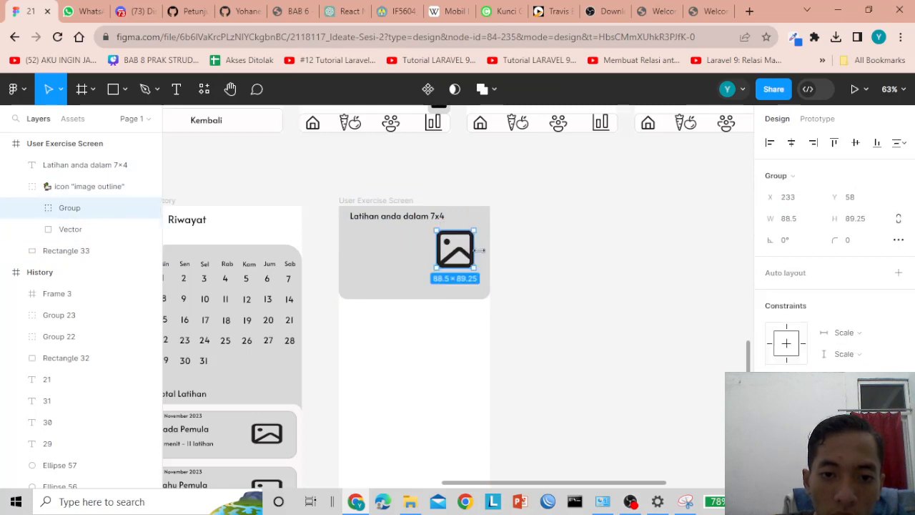
{"action": "key", "text": "Escape"}
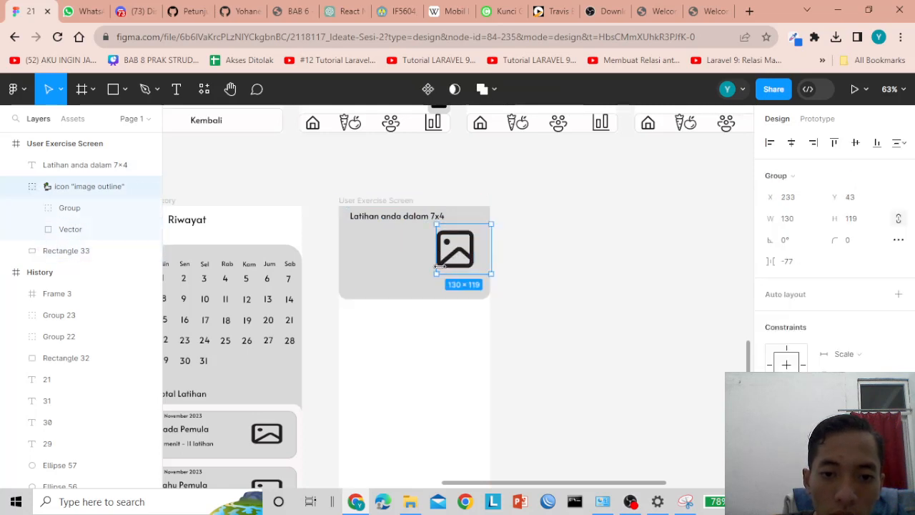
{"action": "left_click_drag", "start_coordinate": [432, 273], "coordinate": [421, 285]}
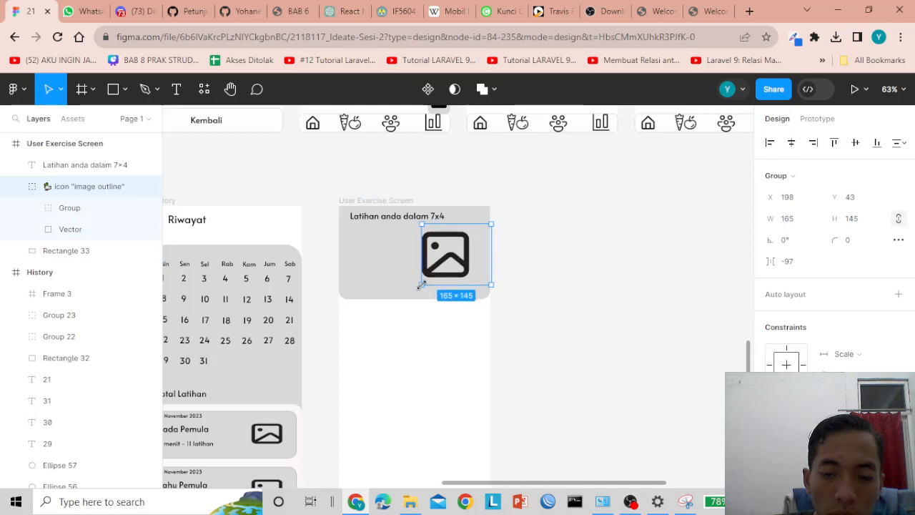
{"action": "mouse_move", "coordinate": [491, 247]}
{"action": "left_mouse_down"}
{"action": "mouse_move", "coordinate": [476, 247]}
{"action": "mouse_move", "coordinate": [491, 245]}
{"action": "left_mouse_up"}
{"action": "left_click", "coordinate": [394, 245]}
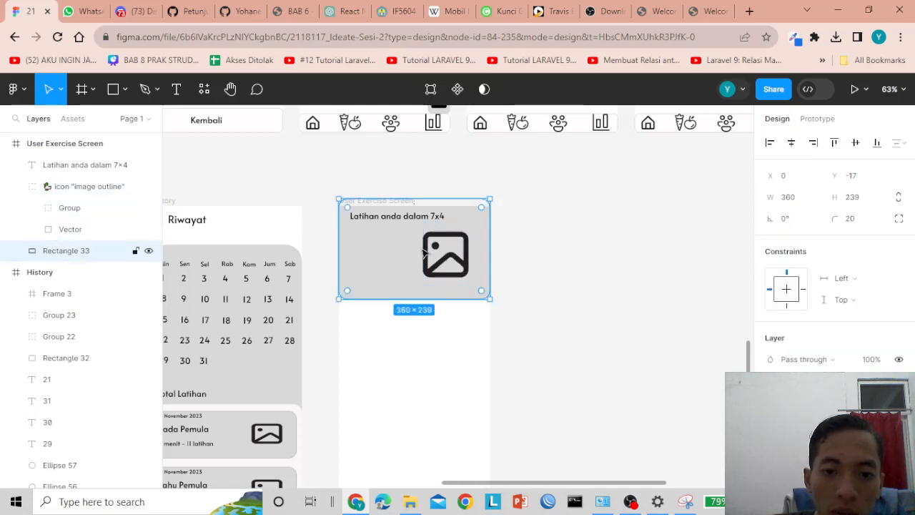
{"action": "left_click_drag", "start_coordinate": [437, 254], "coordinate": [441, 259]}
{"action": "left_click", "coordinate": [438, 261]}
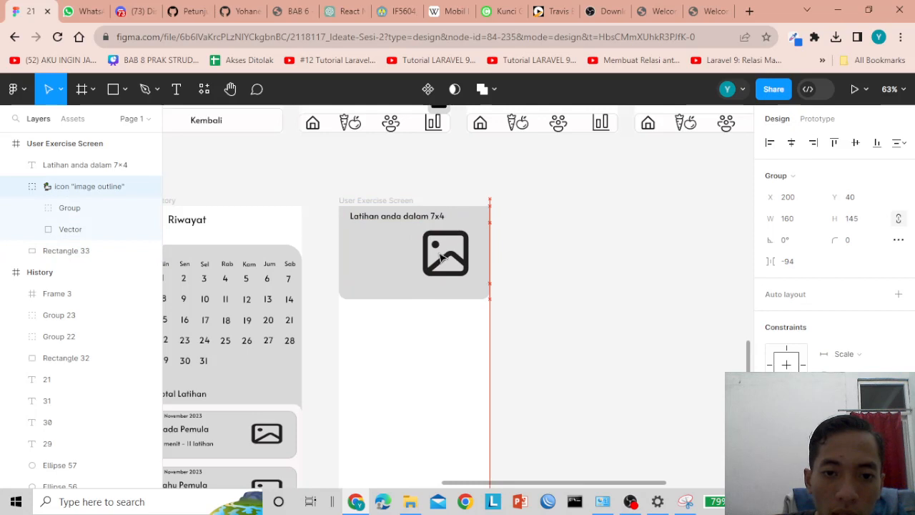
- Duplicate the 'Latihan anda dalam 7×4' title text with Ctrl+D
{"action": "left_click", "coordinate": [377, 247]}
{"action": "left_click", "coordinate": [362, 218]}
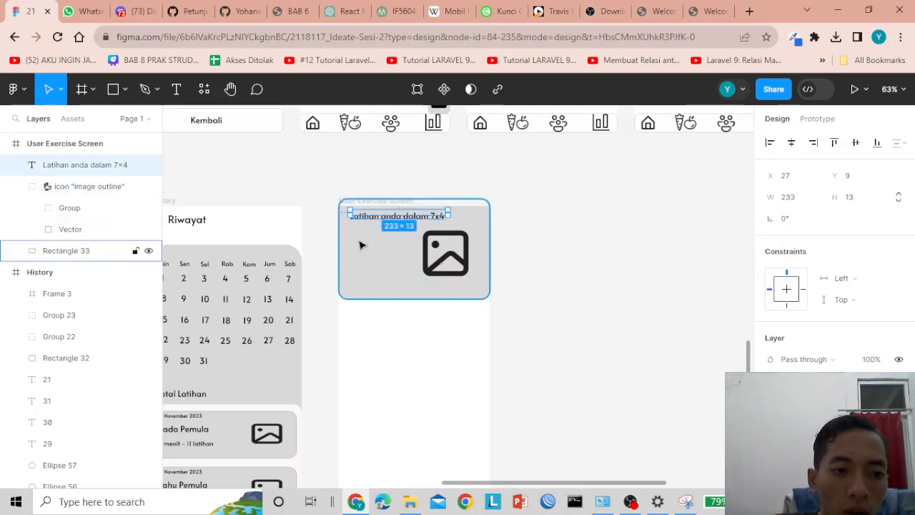
{"action": "left_click", "coordinate": [363, 246]}
{"action": "left_click", "coordinate": [369, 218]}
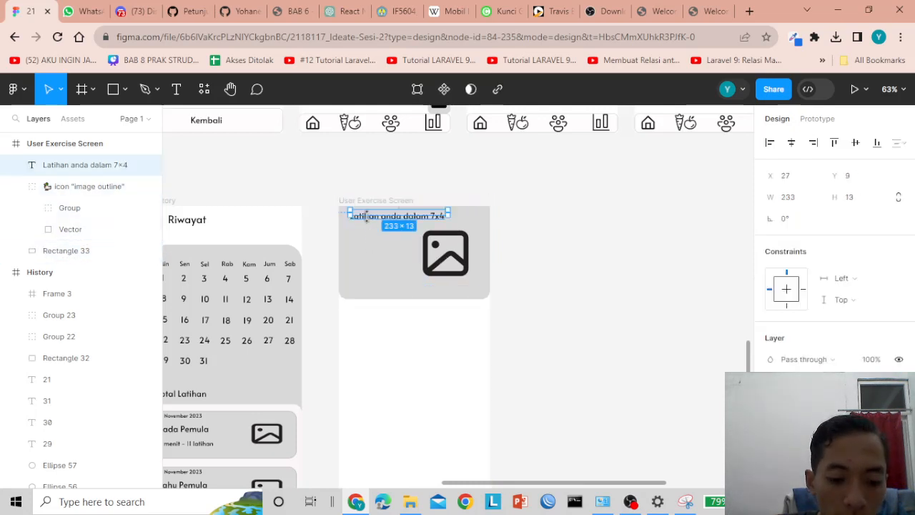
{"action": "key", "text": "ctrl+d"}
{"action": "left_click_drag", "start_coordinate": [367, 220], "coordinate": [367, 228]}
{"action": "left_click", "coordinate": [366, 236]}
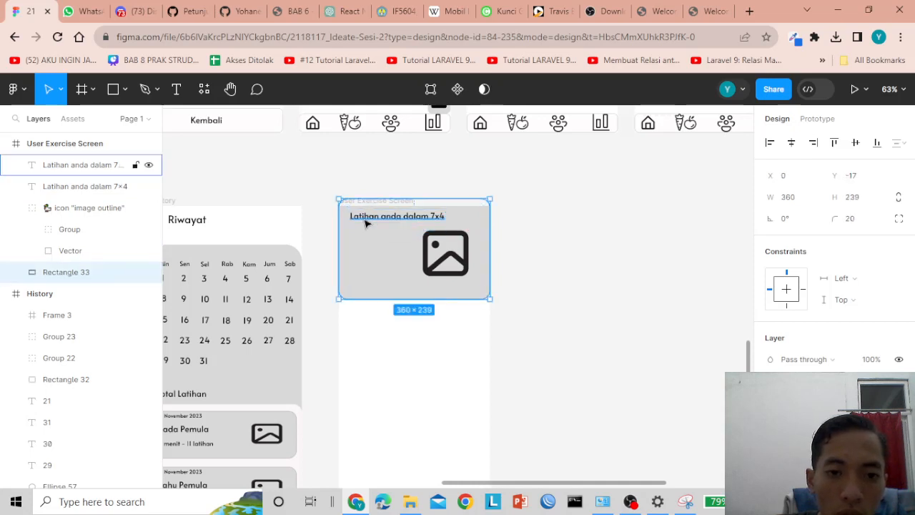
- Move the duplicate below the title and change it to the 'Mulailah perjalanan…secara konsisten' description
{"action": "left_click", "coordinate": [367, 223]}
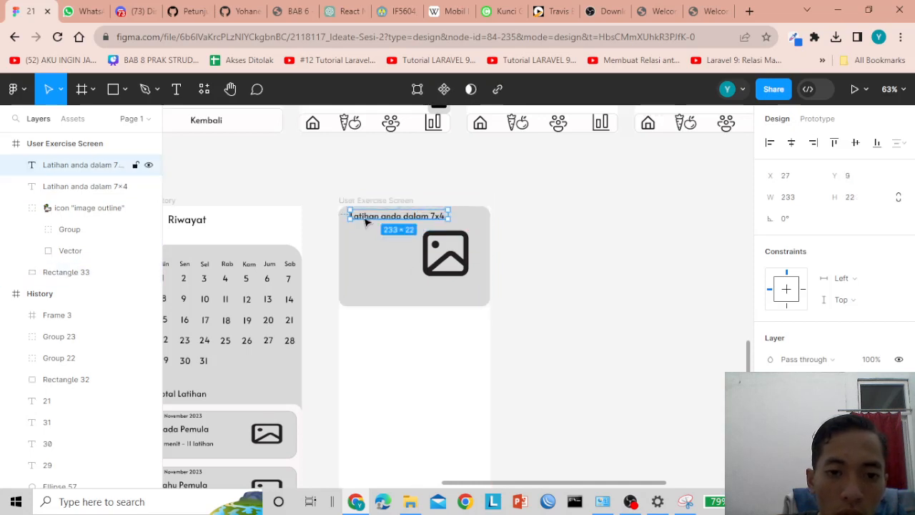
{"action": "left_click_drag", "start_coordinate": [366, 223], "coordinate": [359, 246]}
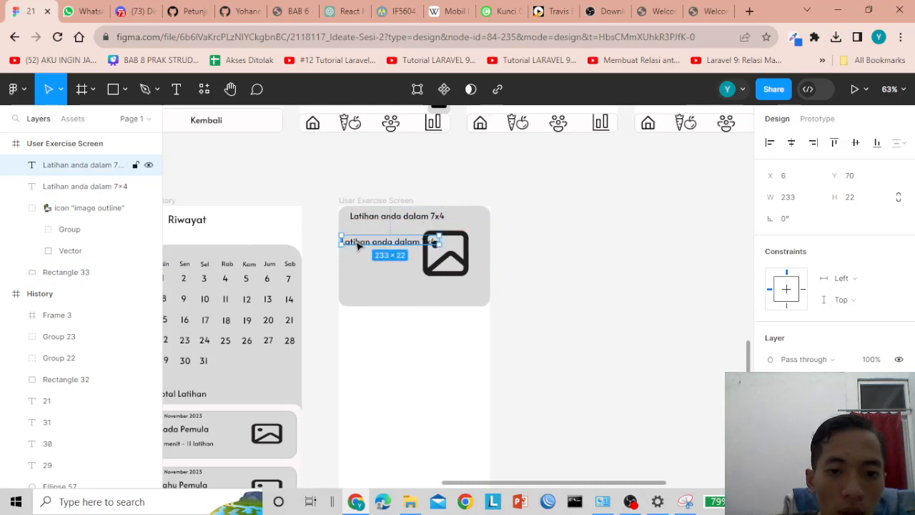
{"action": "double_click", "coordinate": [359, 245]}
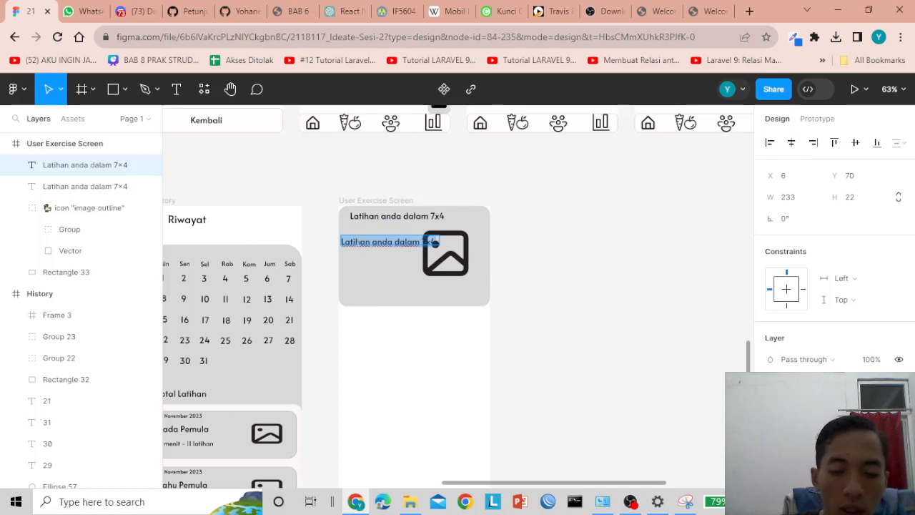
{"action": "type", "text": "Mu"}
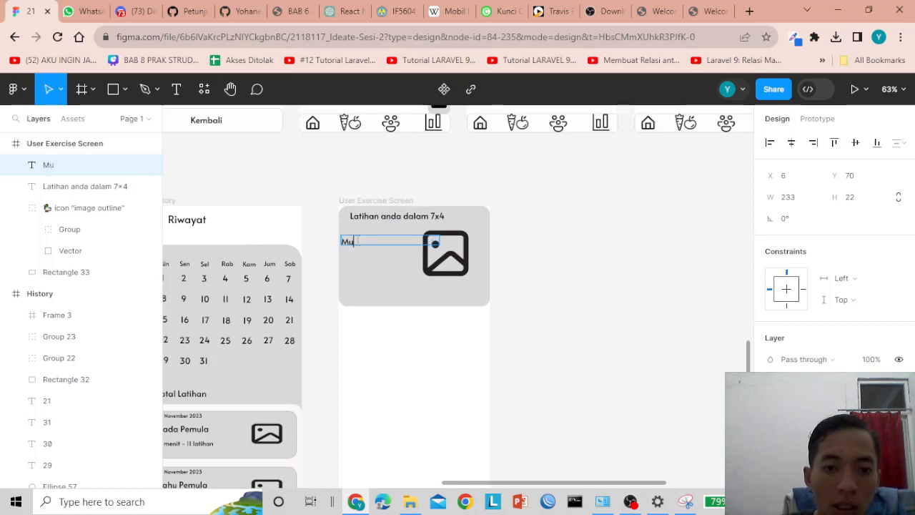
{"action": "type", "text": "lai"}
{"action": "key", "text": "BackSpace"}
{"action": "type", "text": "ailah perjalann"}
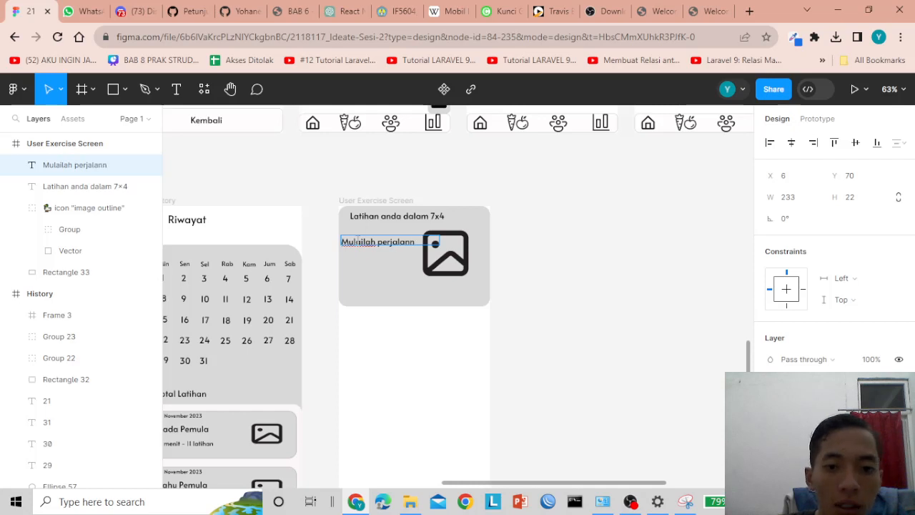
{"action": "key", "text": "BackSpace"}
{"action": "type", "text": "an memba"}
{"action": "key", "text": "BackSpace"}
{"action": "type", "text": "entuk tubuh sehat dalam waktu"}
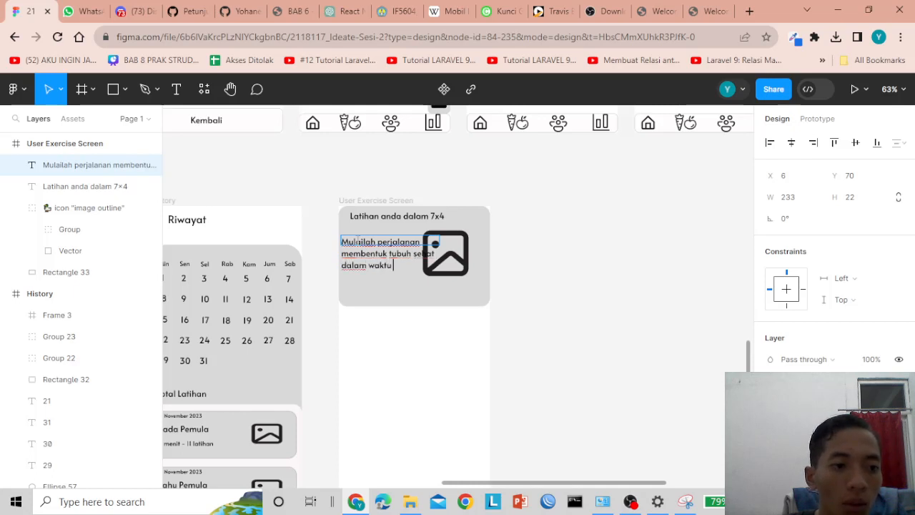
{"action": "type", "text": "sebulan secara ko"}
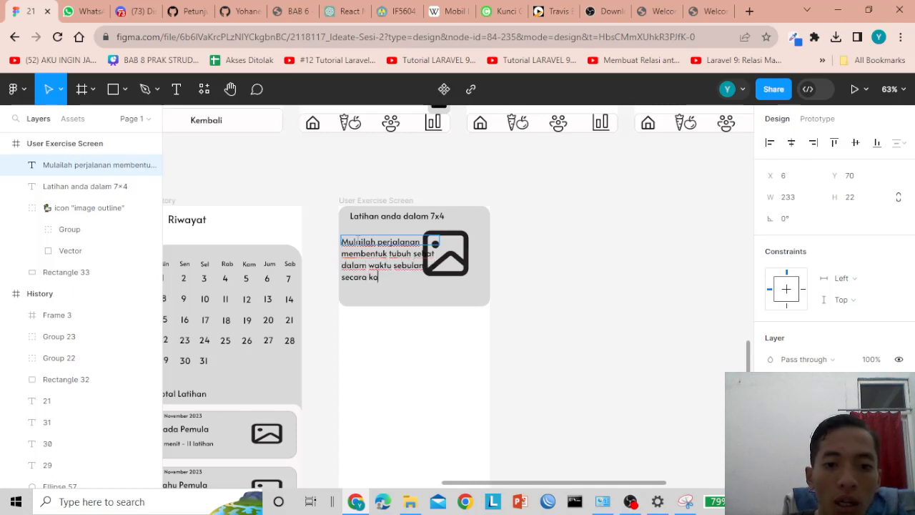
{"action": "type", "text": "nsiste"}
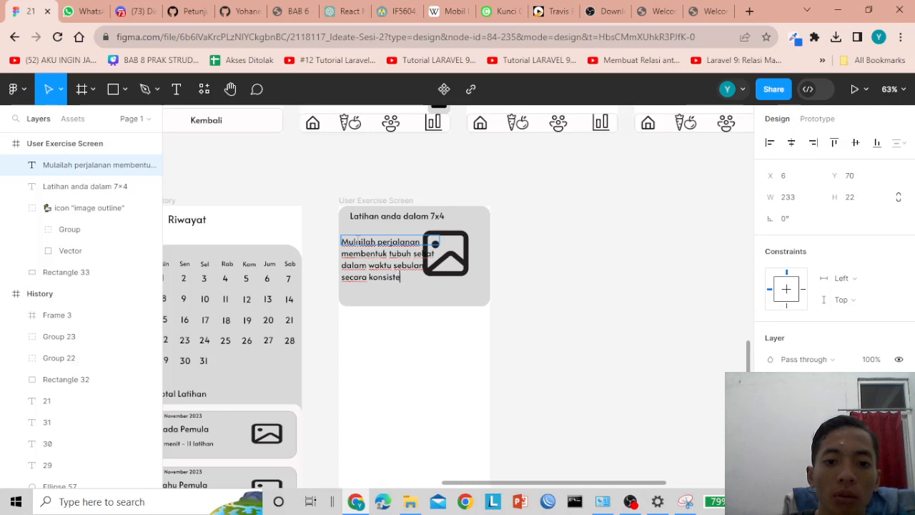
{"action": "type", "text": "n"}
- Set the description text's font size to 15
{"action": "key", "text": "ctrl+a"}
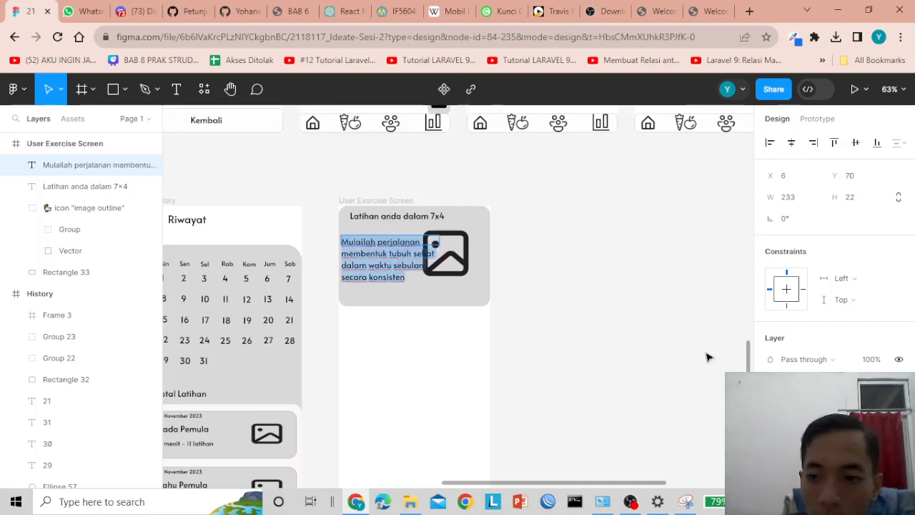
{"action": "scroll", "coordinate": [846, 277], "scroll_direction": "down", "scroll_amount": 3}
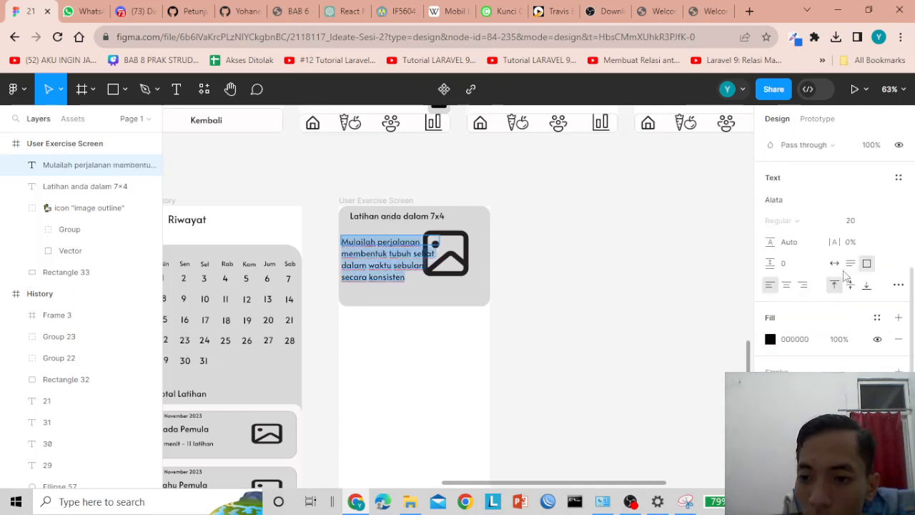
{"action": "left_click", "coordinate": [863, 226]}
{"action": "key", "text": "Return"}
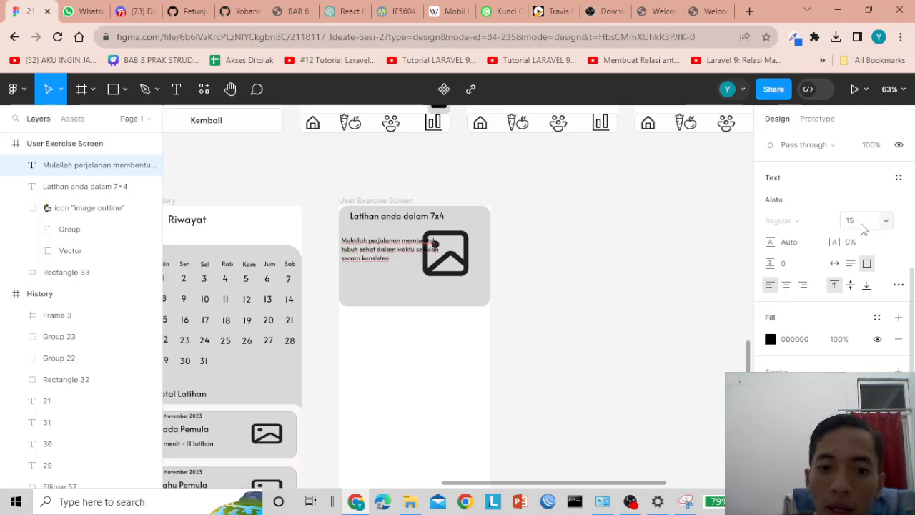
{"action": "left_click", "coordinate": [862, 228]}
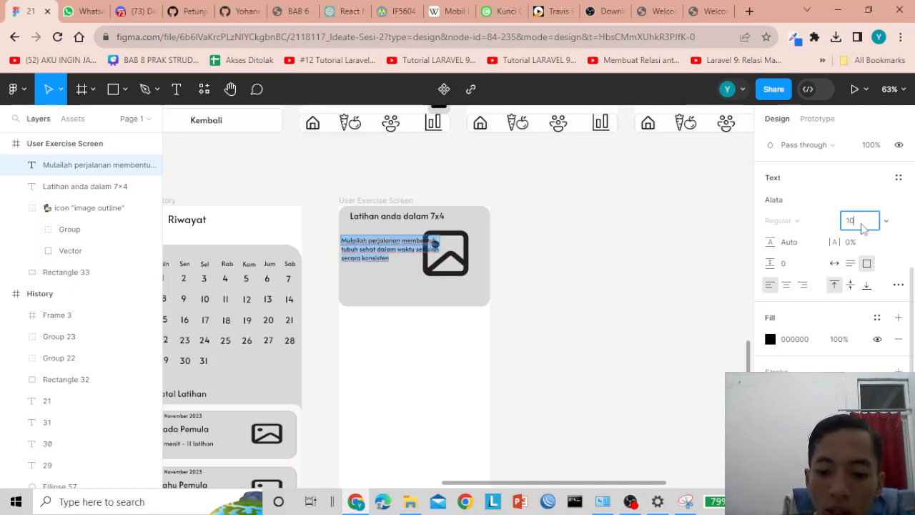
{"action": "type", "text": "10"}
{"action": "key", "text": "Return"}
{"action": "left_click", "coordinate": [863, 228]}
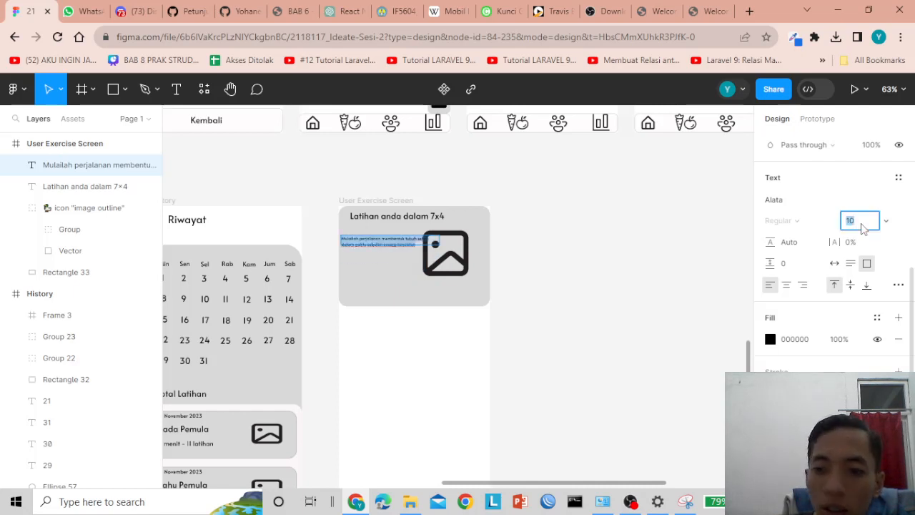
{"action": "key", "text": "Return"}
{"action": "key", "text": "Escape"}
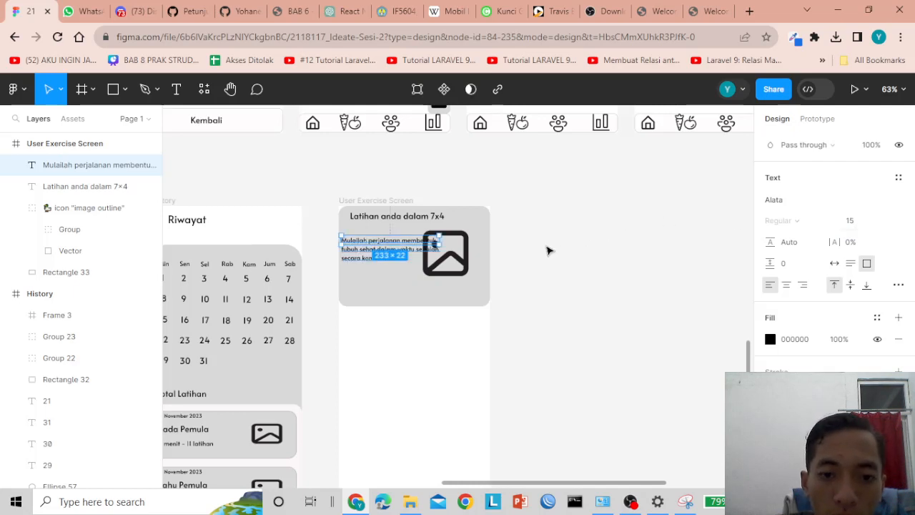
- Move the image icon right and realign the title and card background
{"action": "left_click_drag", "start_coordinate": [456, 259], "coordinate": [479, 261]}
{"action": "left_click", "coordinate": [410, 256]}
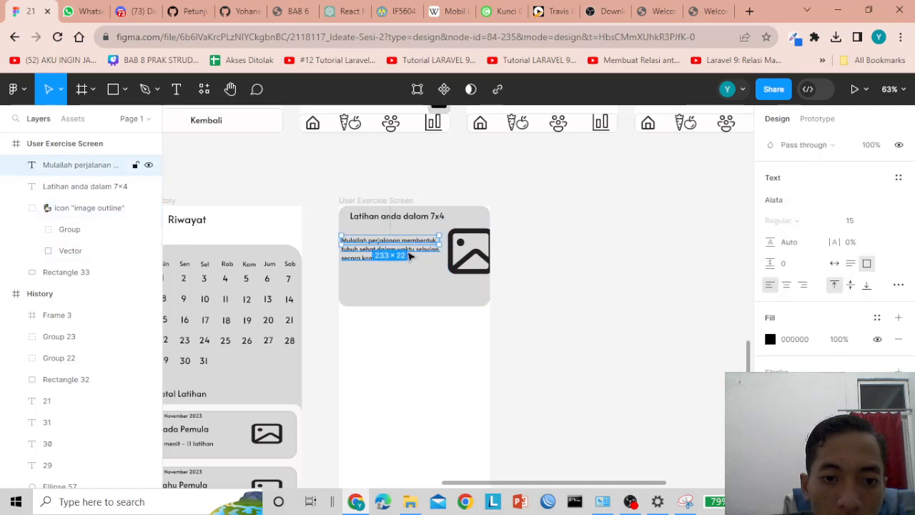
{"action": "left_click", "coordinate": [404, 257]}
{"action": "left_click", "coordinate": [403, 248]}
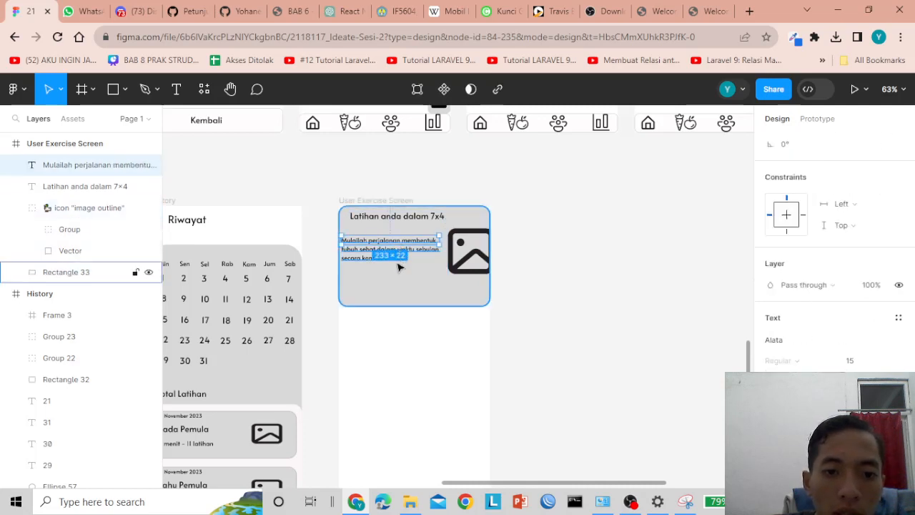
{"action": "left_click", "coordinate": [408, 279]}
{"action": "left_click", "coordinate": [418, 239]}
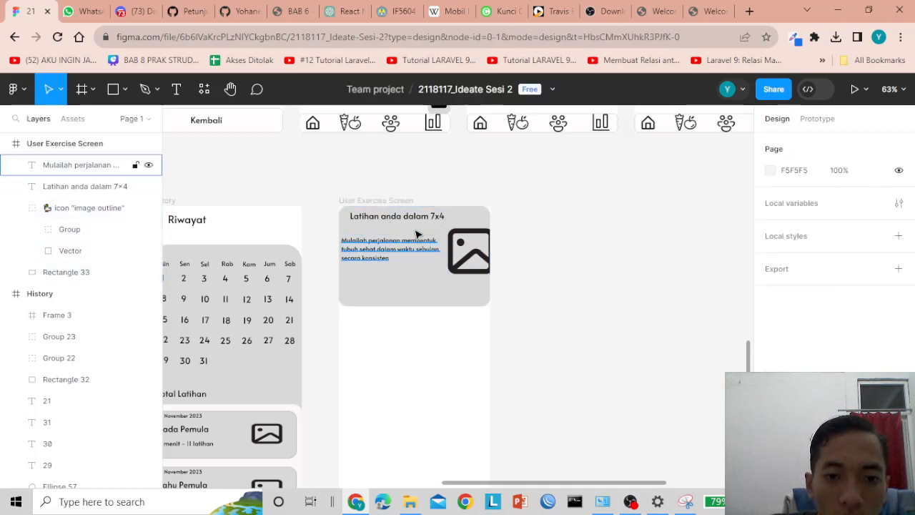
{"action": "left_click", "coordinate": [408, 217]}
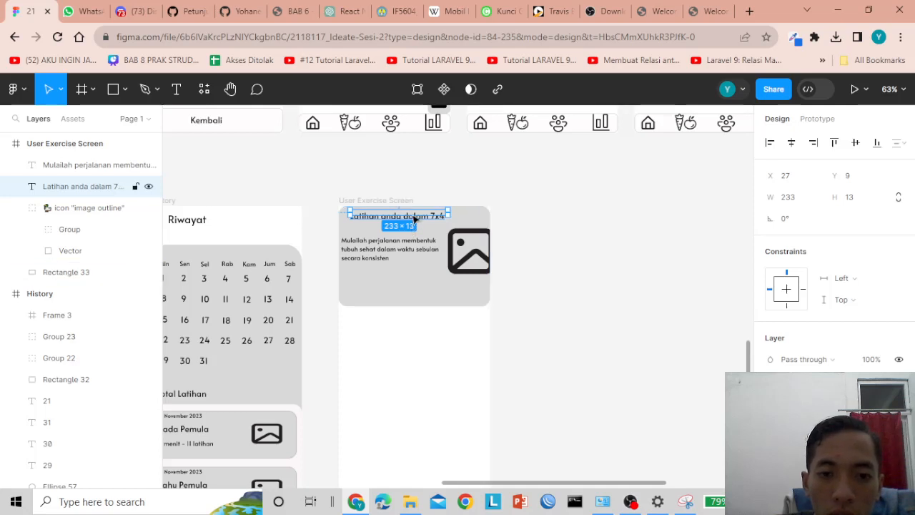
{"action": "left_click_drag", "start_coordinate": [421, 218], "coordinate": [419, 220]}
{"action": "left_click_drag", "start_coordinate": [427, 284], "coordinate": [418, 304]}
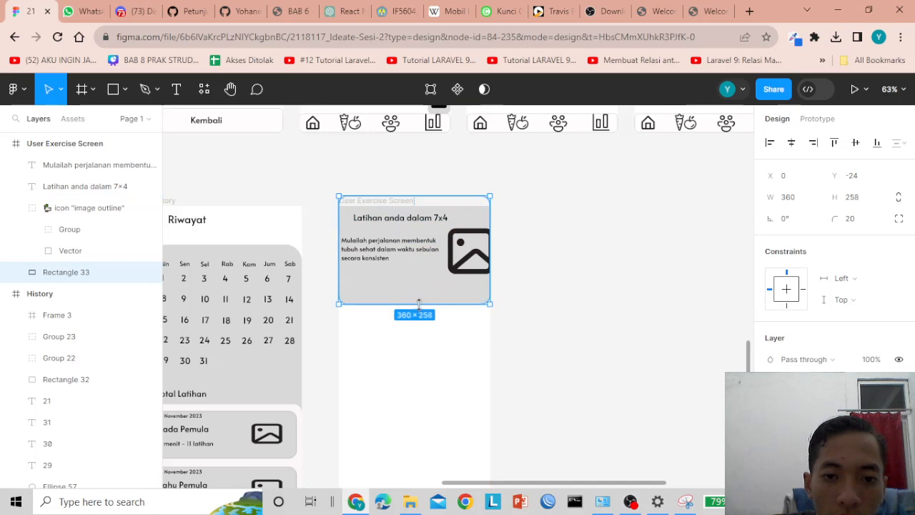
- Shrink the image icon to about 89×89 and nudge the description slightly right
{"action": "left_click", "coordinate": [461, 267]}
{"action": "double_click", "coordinate": [461, 267]}
{"action": "left_click_drag", "start_coordinate": [462, 267], "coordinate": [483, 270]}
{"action": "left_click_drag", "start_coordinate": [481, 270], "coordinate": [476, 254]}
{"action": "left_click", "coordinate": [394, 250]}
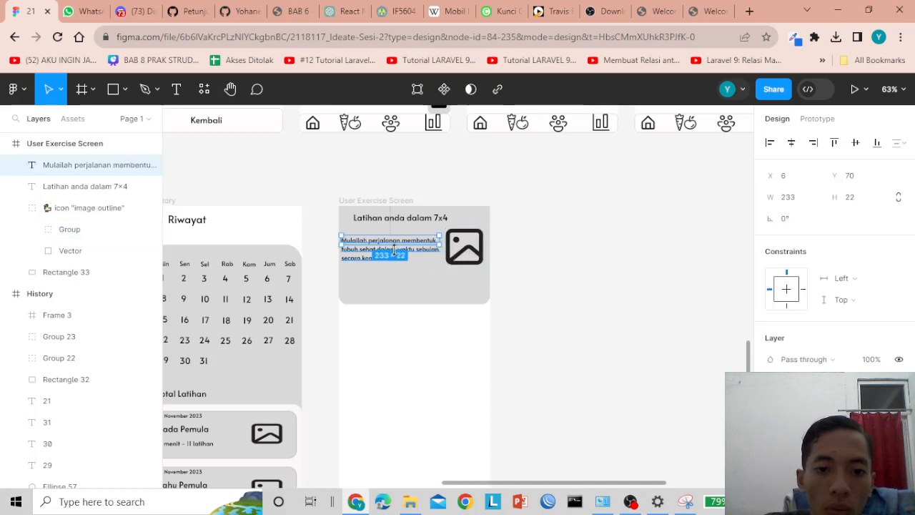
{"action": "key", "text": "Right"}
{"action": "key", "text": "Right"}
{"action": "key", "text": "Right"}
{"action": "left_click", "coordinate": [413, 296]}
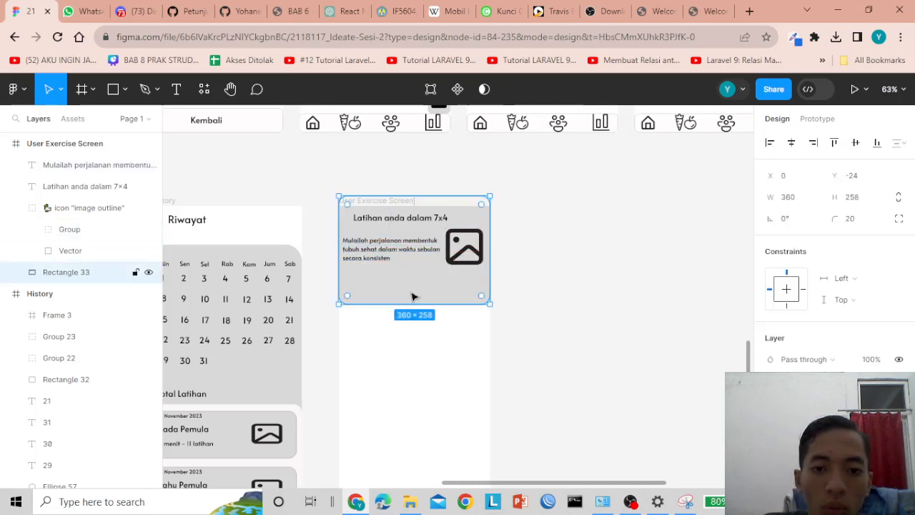
{"action": "left_click", "coordinate": [608, 246]}
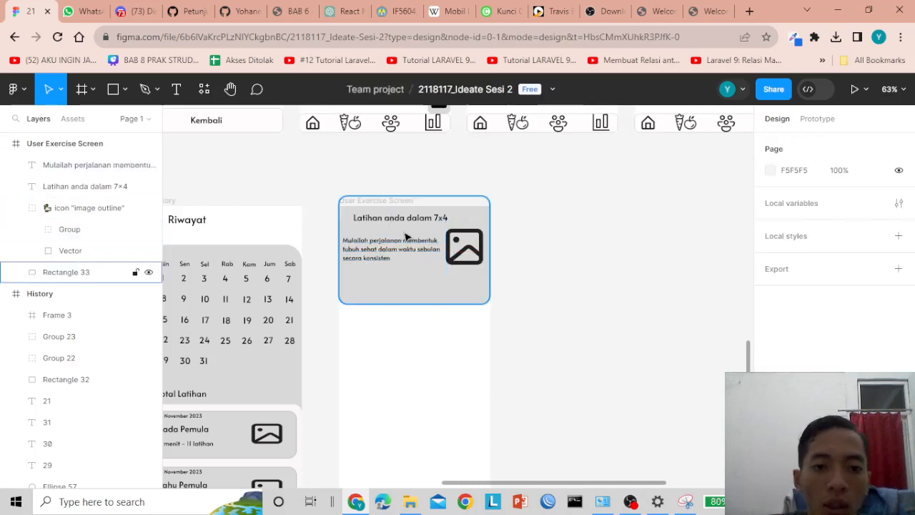
{"action": "left_click", "coordinate": [367, 219]}
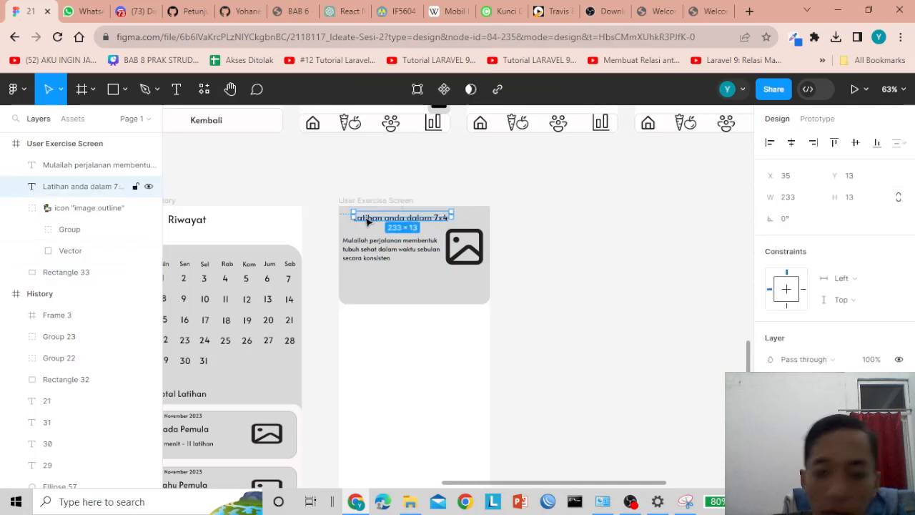
- Search Iconduck for 'back' and drag an arrow-back icon beside the 'Latihan anda dalam 7×4' title
{"action": "left_click", "coordinate": [204, 89]}
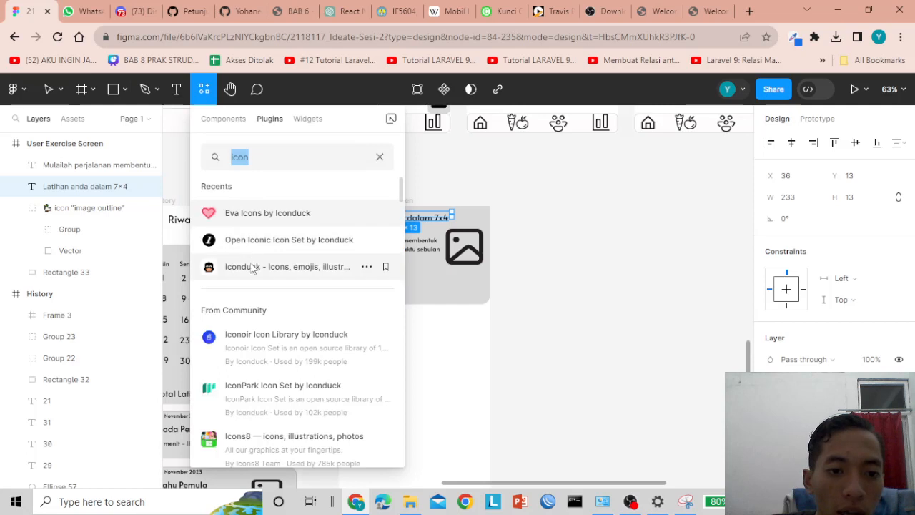
{"action": "left_click", "coordinate": [236, 266]}
{"action": "left_click", "coordinate": [556, 180]}
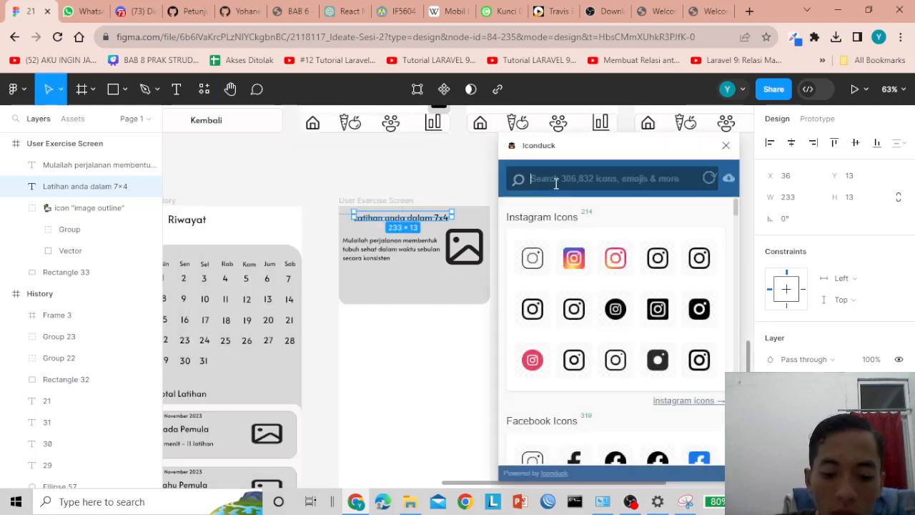
{"action": "type", "text": "back"}
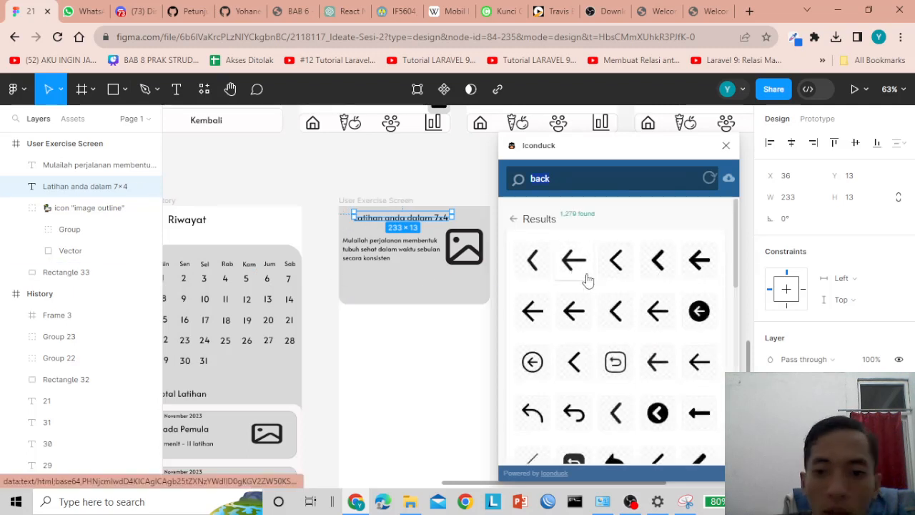
{"action": "left_click_drag", "start_coordinate": [573, 266], "coordinate": [371, 217]}
- Check the new back-arrow icon's position against the title, then close the Iconduck plugin
{"action": "key", "text": "Escape"}
{"action": "left_click", "coordinate": [368, 218]}
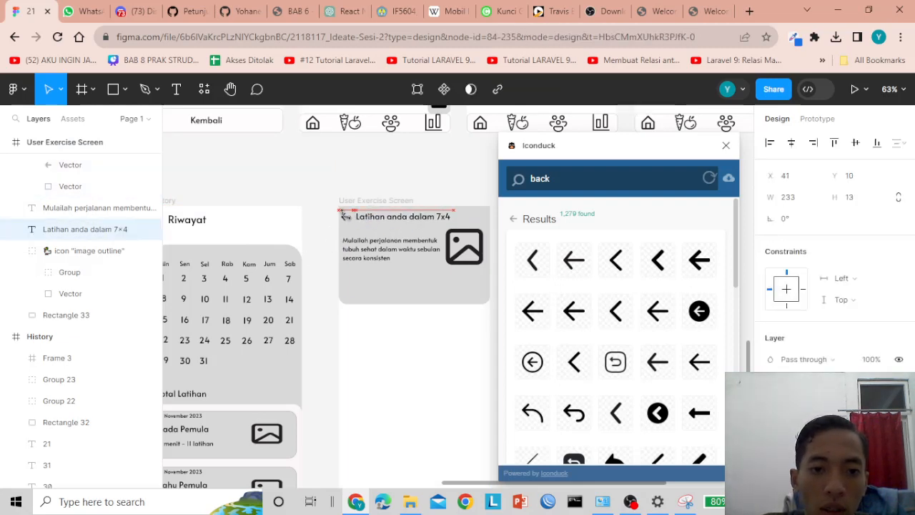
{"action": "left_click", "coordinate": [348, 222]}
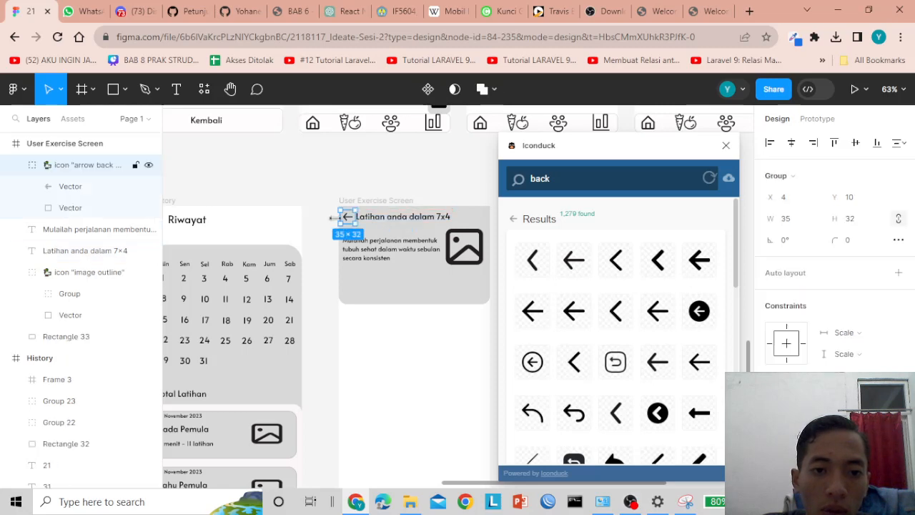
{"action": "key", "text": "Escape"}
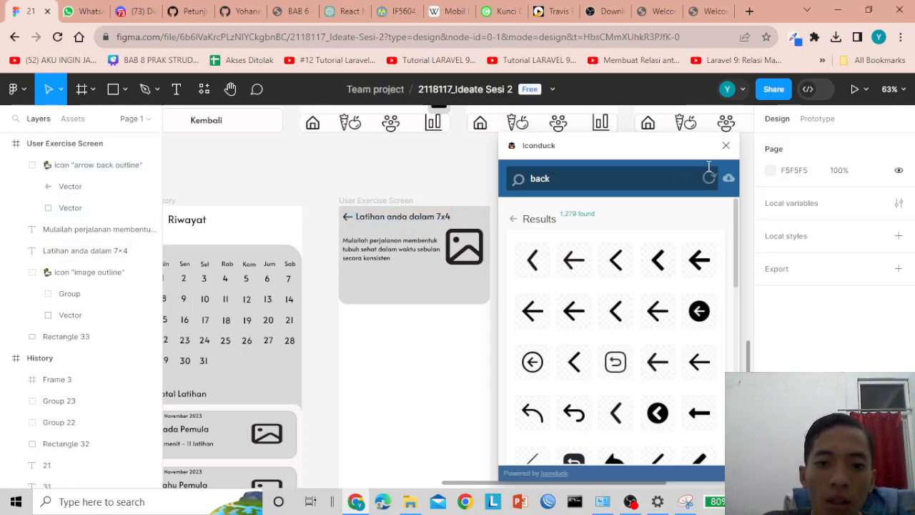
{"action": "left_click", "coordinate": [725, 145]}
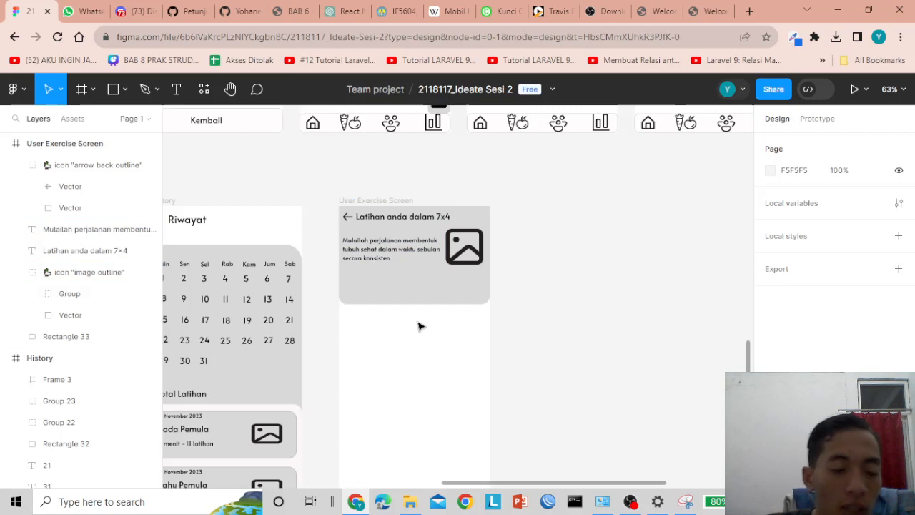
- Draw a rectangle below the top card and give it a corner radius of 20
{"action": "scroll", "coordinate": [425, 327], "scroll_direction": "down", "scroll_amount": 2}
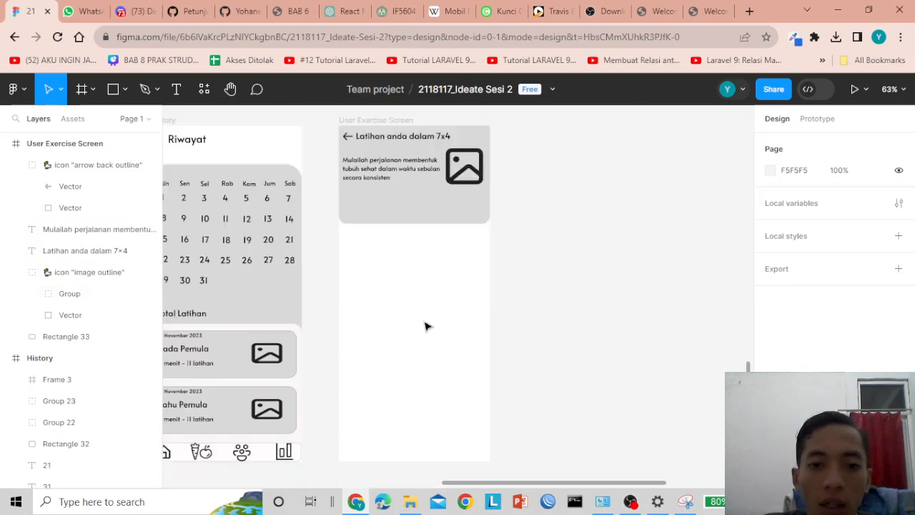
{"action": "scroll", "coordinate": [425, 327], "scroll_direction": "up", "scroll_amount": 2}
{"action": "left_click", "coordinate": [434, 289]}
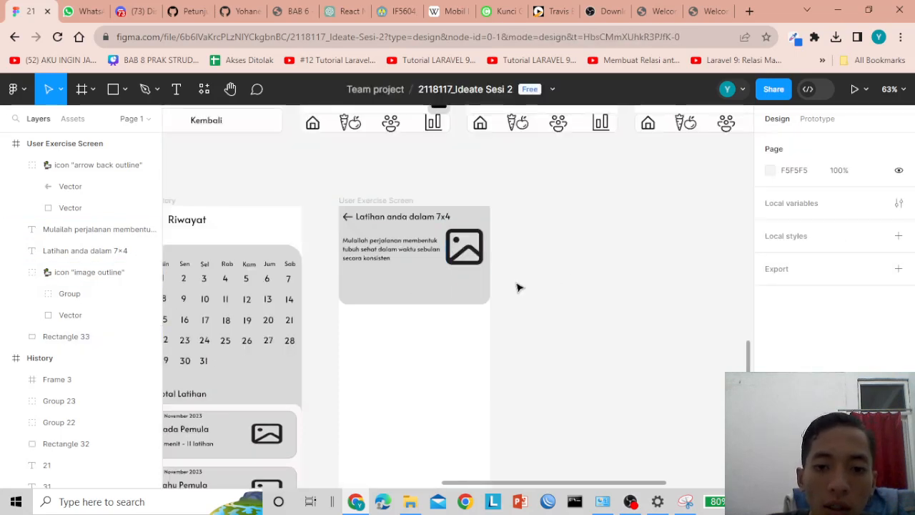
{"action": "key", "text": "r"}
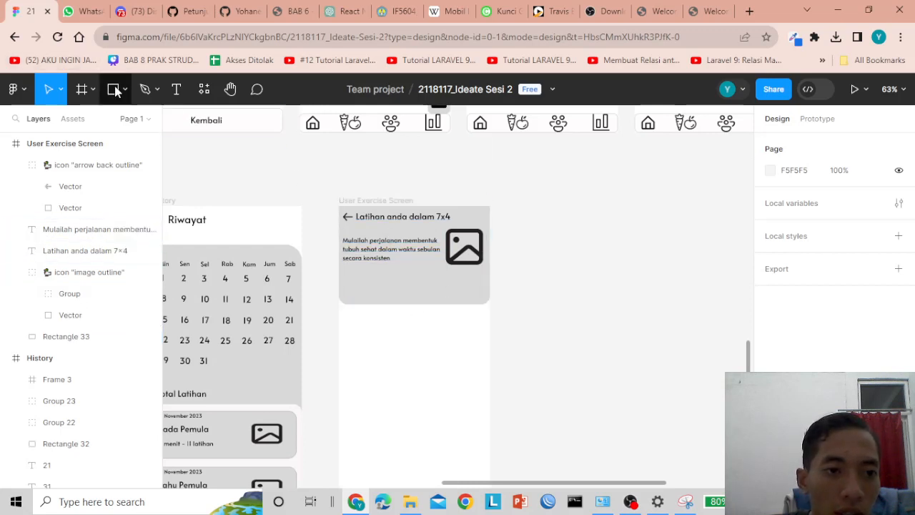
{"action": "left_click", "coordinate": [128, 91]}
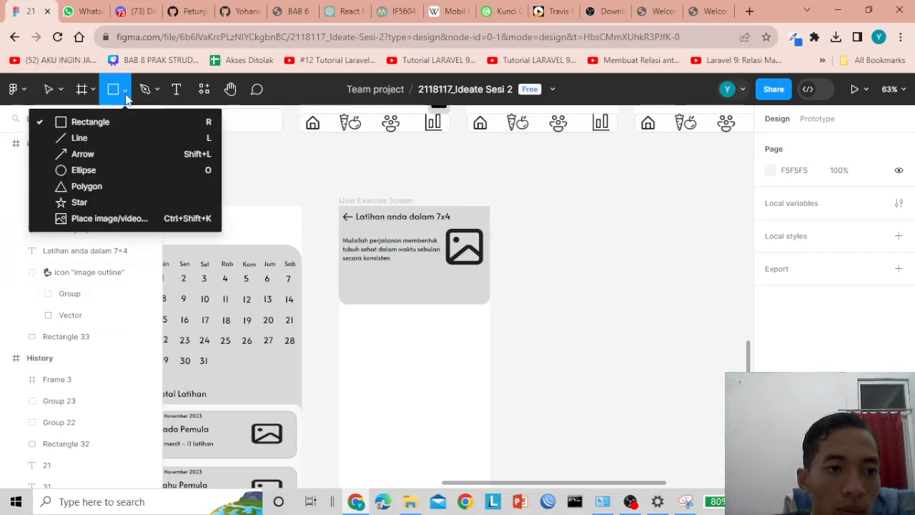
{"action": "left_click", "coordinate": [116, 119]}
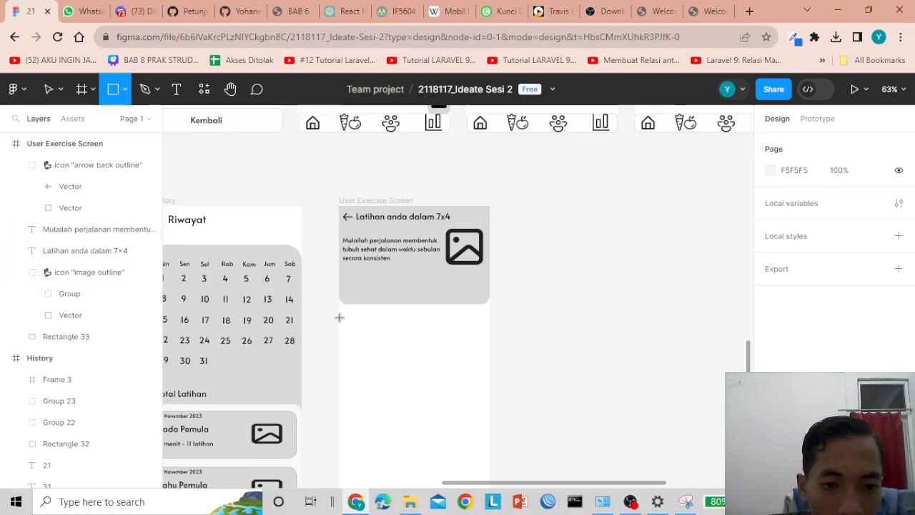
{"action": "mouse_move", "coordinate": [345, 320]}
{"action": "left_mouse_down"}
{"action": "mouse_move", "coordinate": [382, 362]}
{"action": "mouse_move", "coordinate": [486, 377]}
{"action": "left_mouse_up"}
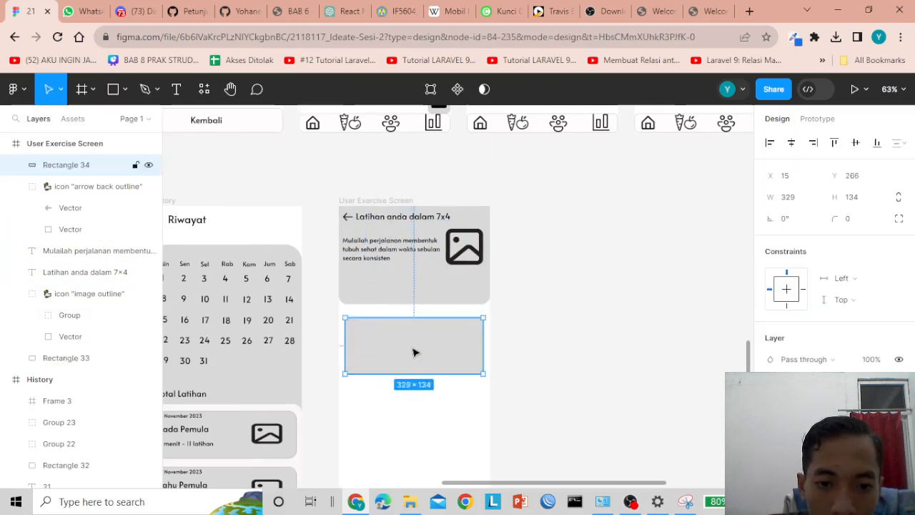
{"action": "left_click", "coordinate": [851, 220]}
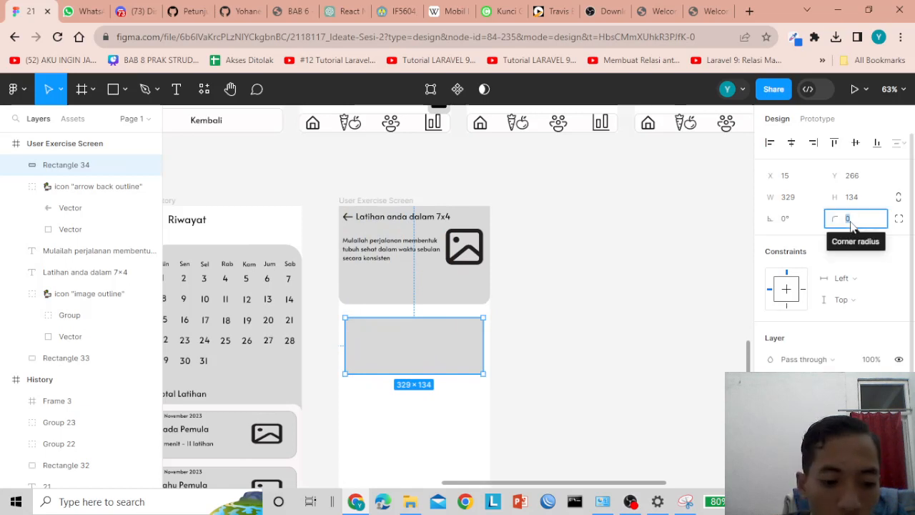
{"action": "type", "text": "20"}
{"action": "key", "text": "Return"}
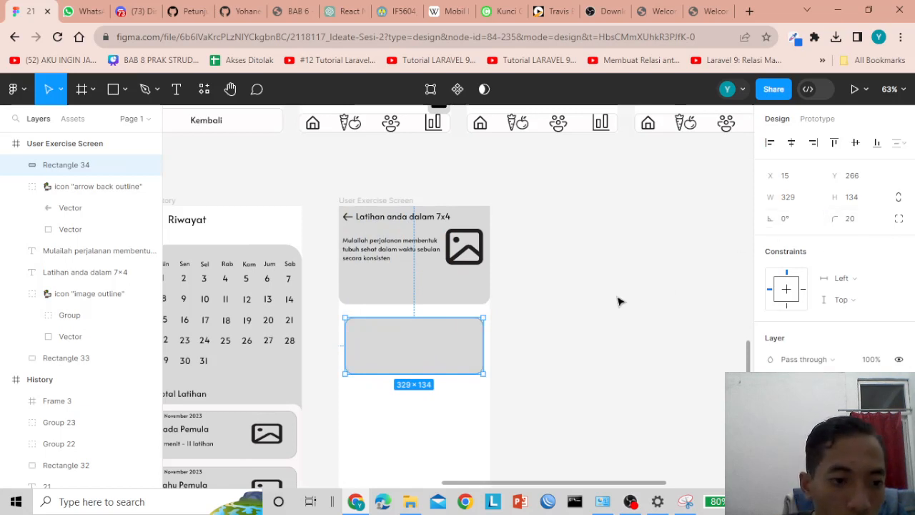
- Resize the rounded rectangle to 345×101 and centre it under the card
{"action": "left_click", "coordinate": [619, 300]}
{"action": "left_click", "coordinate": [415, 366]}
{"action": "left_click_drag", "start_coordinate": [413, 368], "coordinate": [415, 360]}
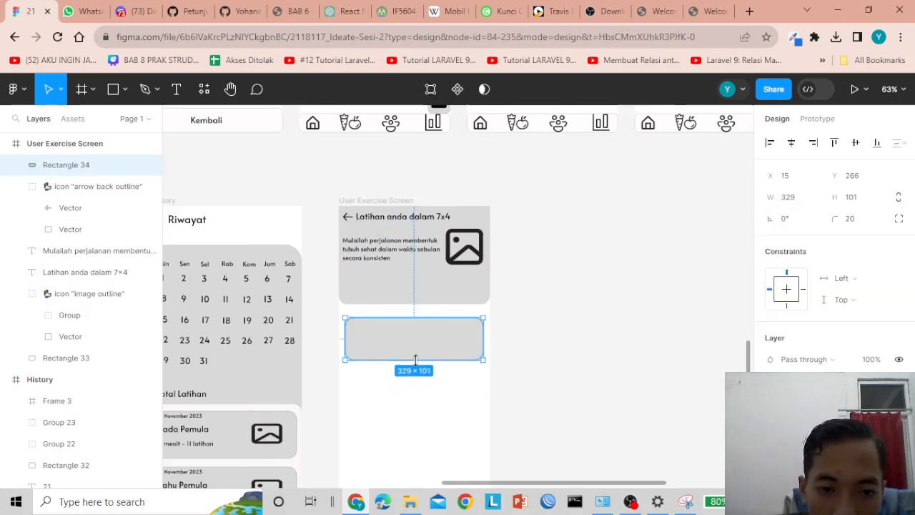
{"action": "left_click", "coordinate": [564, 343]}
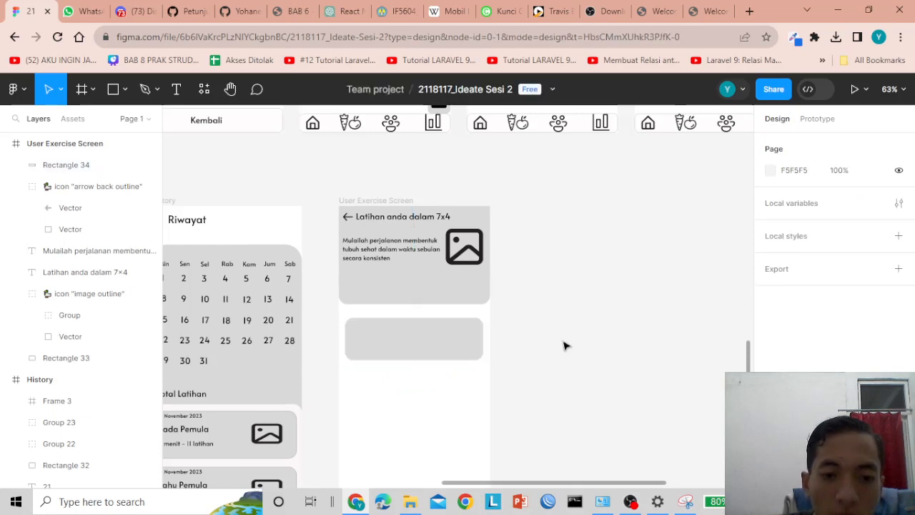
{"action": "left_click", "coordinate": [468, 348]}
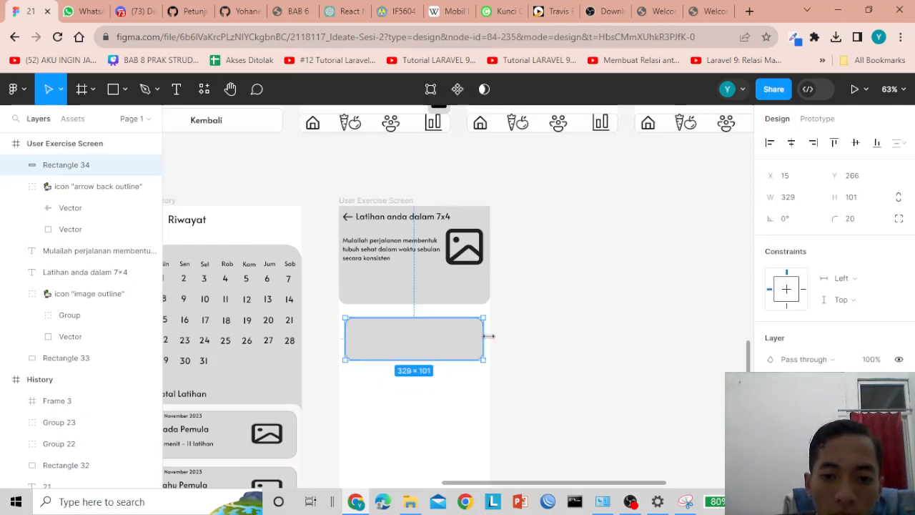
{"action": "left_click_drag", "start_coordinate": [457, 339], "coordinate": [453, 339]}
{"action": "left_click", "coordinate": [548, 382]}
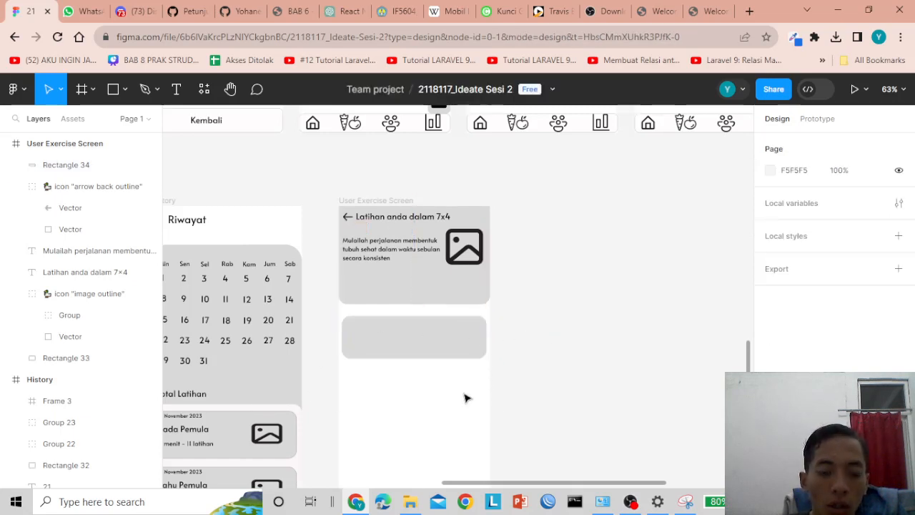
{"action": "left_click_drag", "start_coordinate": [394, 339], "coordinate": [391, 344]}
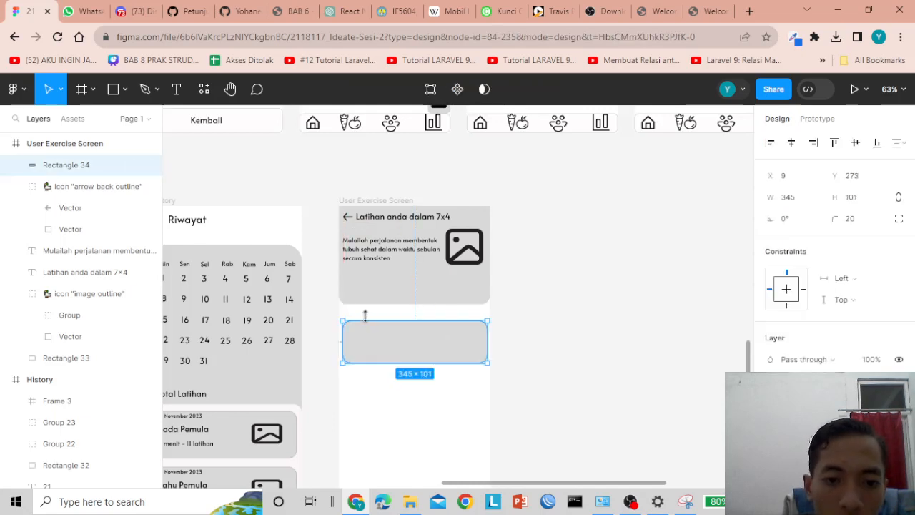
{"action": "left_click", "coordinate": [369, 316]}
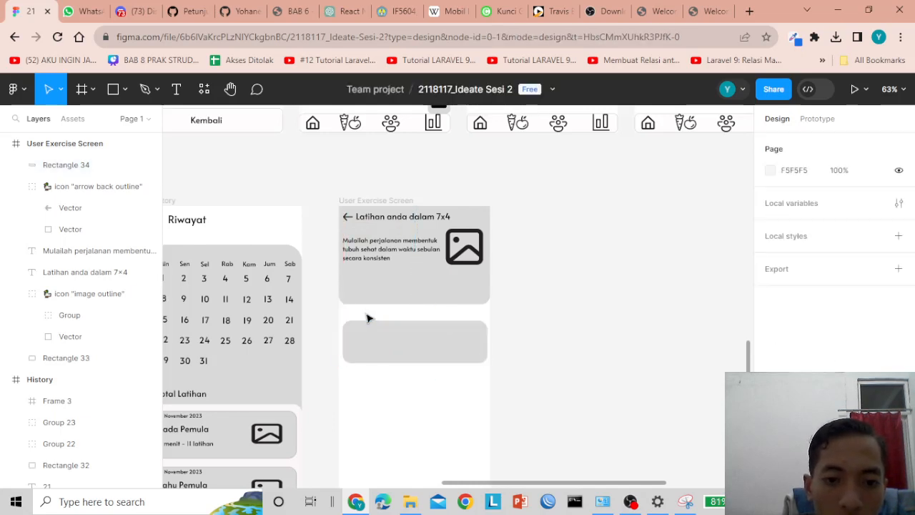
- Add a '30 hari tersisa' text label inside the top card
{"action": "left_click", "coordinate": [177, 89]}
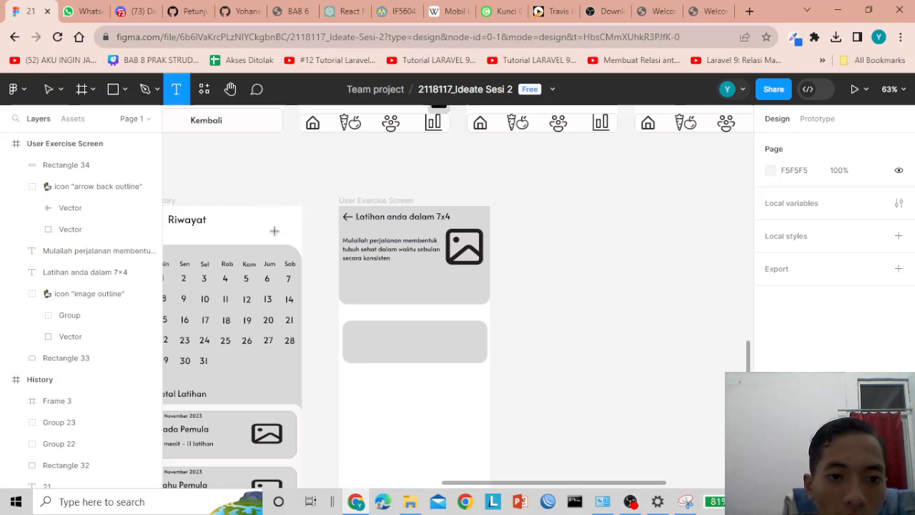
{"action": "left_click", "coordinate": [346, 280]}
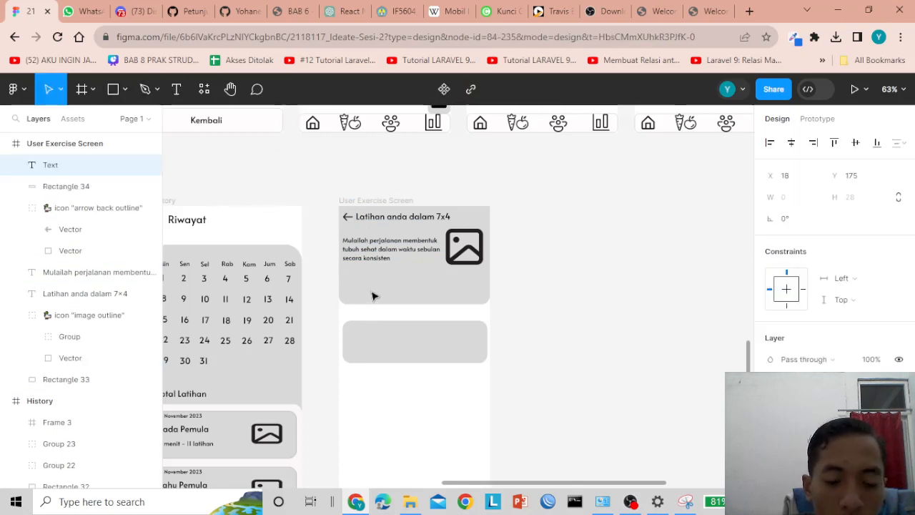
{"action": "type", "text": "3"}
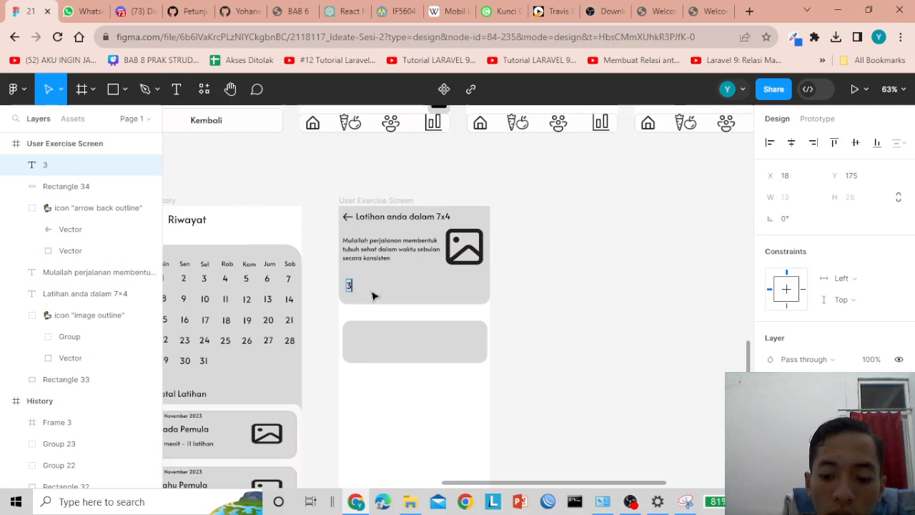
{"action": "type", "text": "o0"}
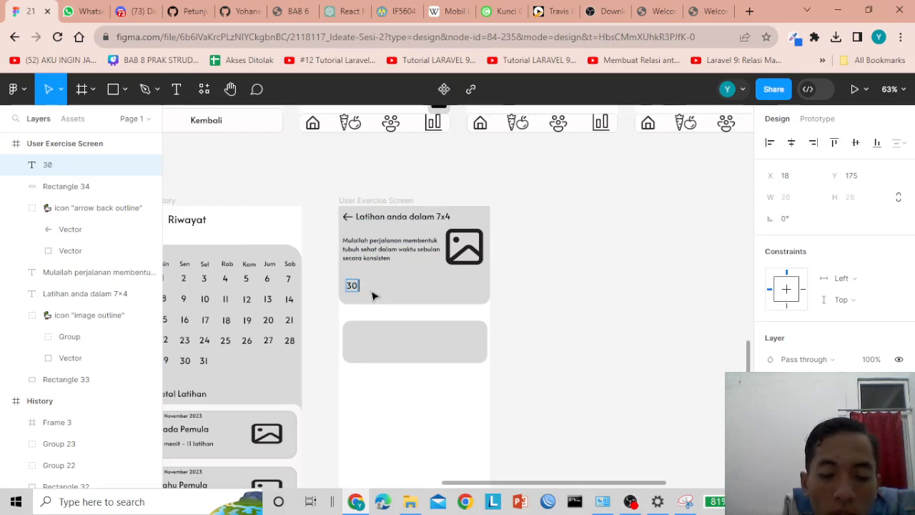
{"action": "type", "text": " hari te"}
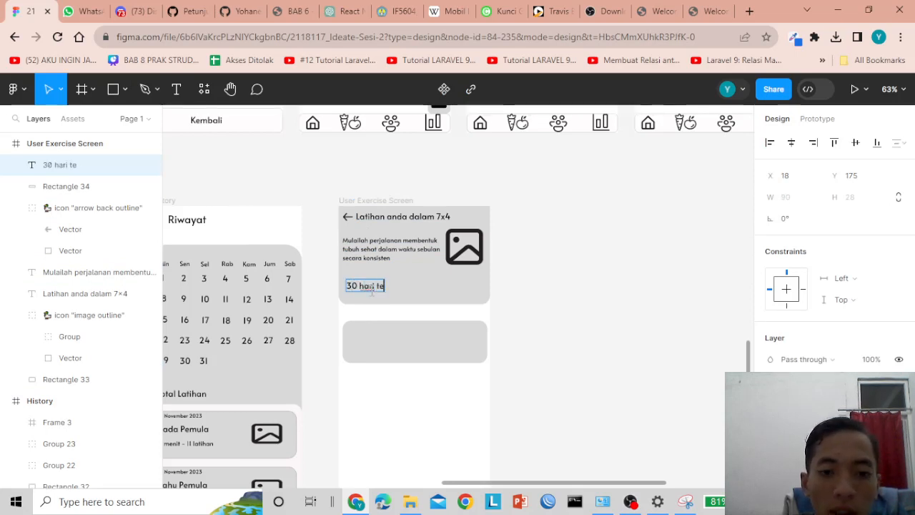
{"action": "type", "text": "rsisa"}
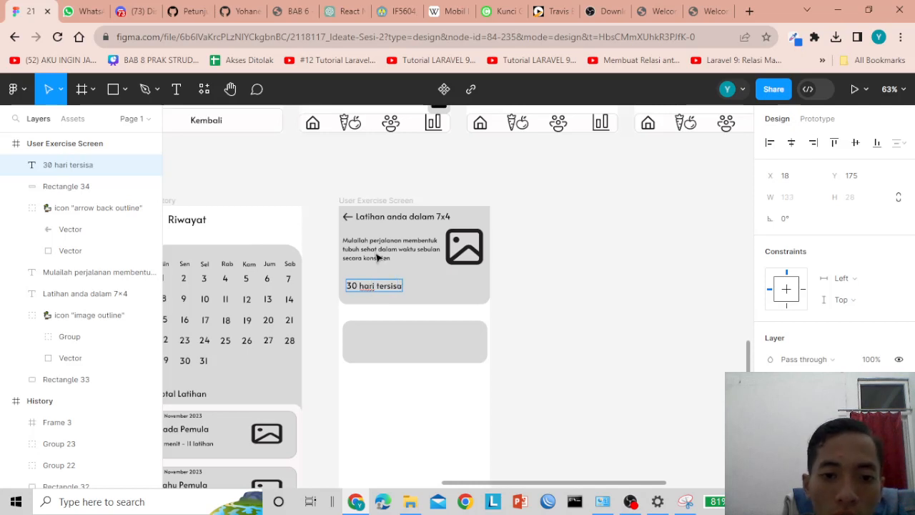
{"action": "left_click", "coordinate": [378, 257]}
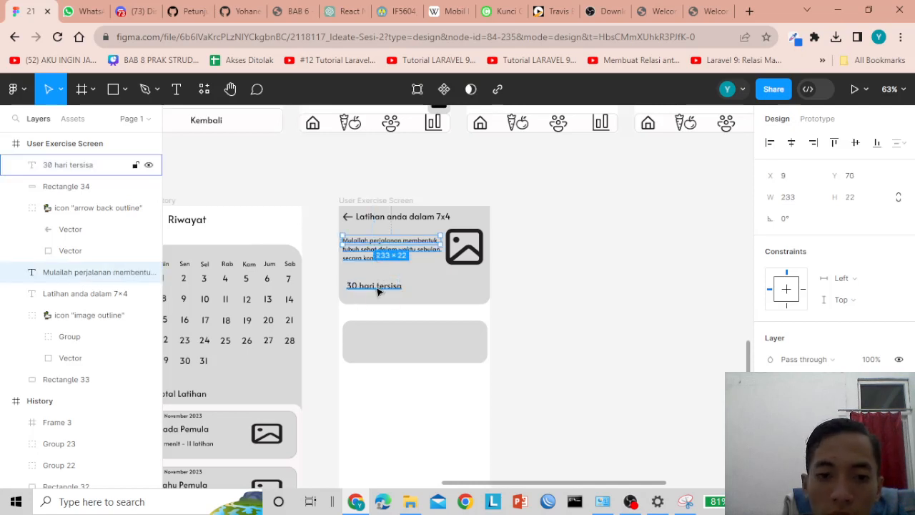
- Make the '30 hari tersisa' label smaller and nudge it left and up under the description
{"action": "left_click", "coordinate": [376, 291]}
{"action": "key", "text": "Return"}
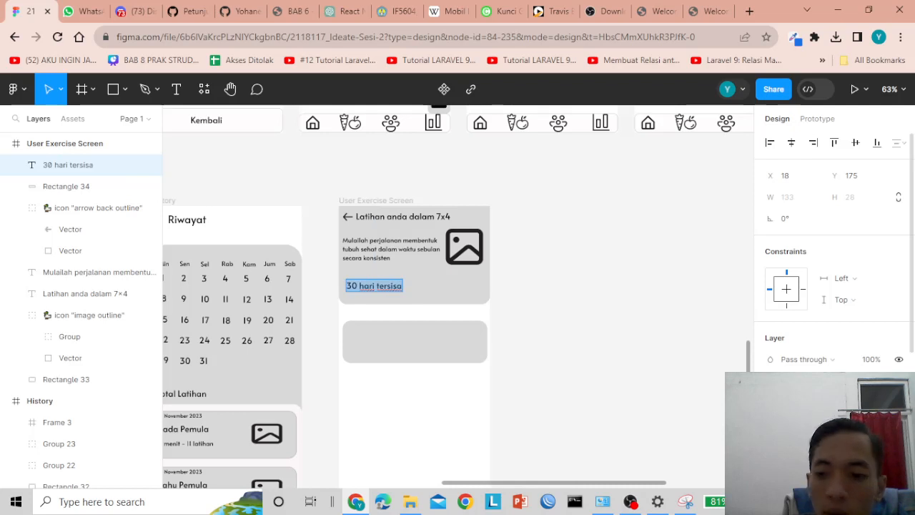
{"action": "key", "text": "ctrl+z"}
{"action": "key", "text": "Escape"}
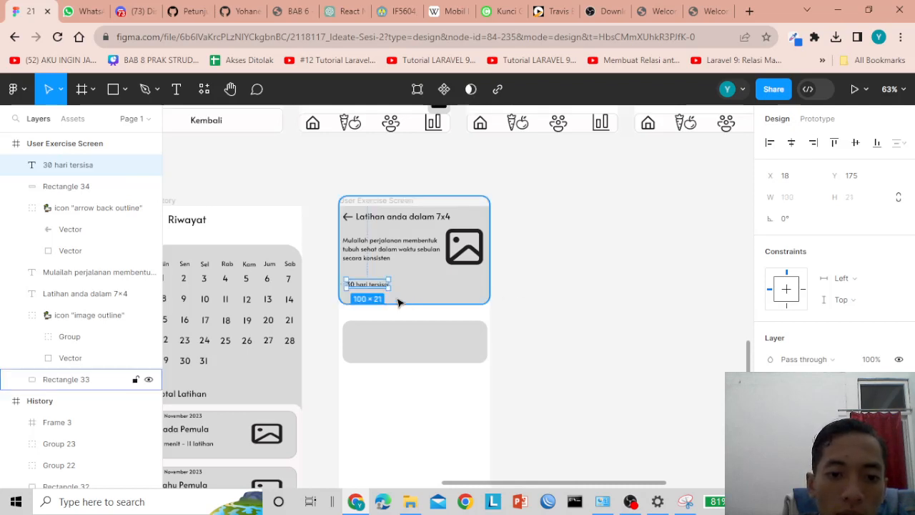
{"action": "key", "text": "Left"}
{"action": "key", "text": "Left"}
{"action": "key", "text": "Left"}
{"action": "key", "text": "Left"}
{"action": "key", "text": "Left"}
{"action": "key", "text": "Left"}
{"action": "key", "text": "Left"}
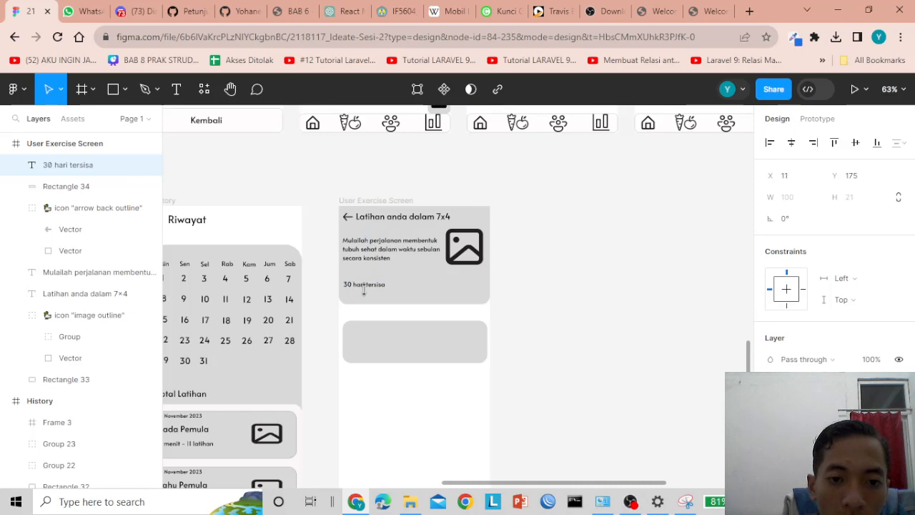
{"action": "key", "text": "Up"}
{"action": "key", "text": "Up"}
{"action": "key", "text": "Up"}
{"action": "key", "text": "Up"}
{"action": "key", "text": "Up"}
{"action": "key", "text": "Up"}
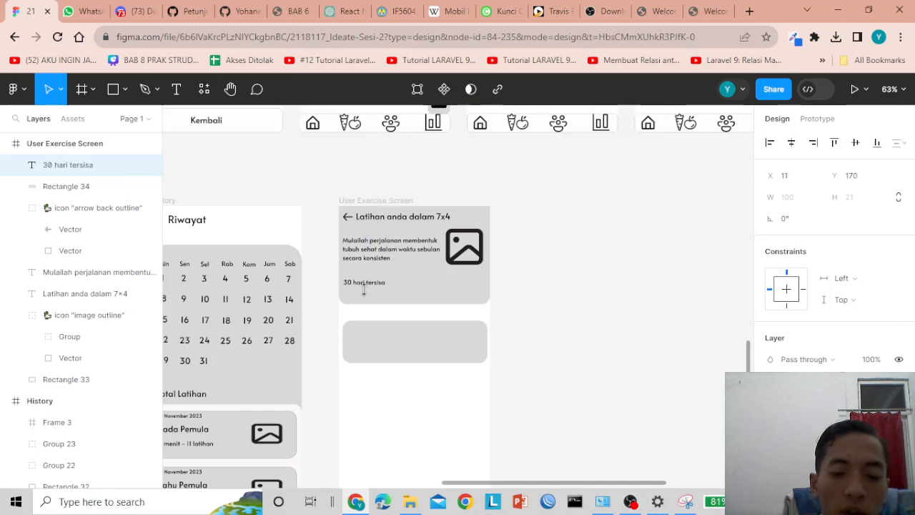
- Shorten the top card's background rectangle to 360×252 to fit its content
{"action": "left_click", "coordinate": [375, 298]}
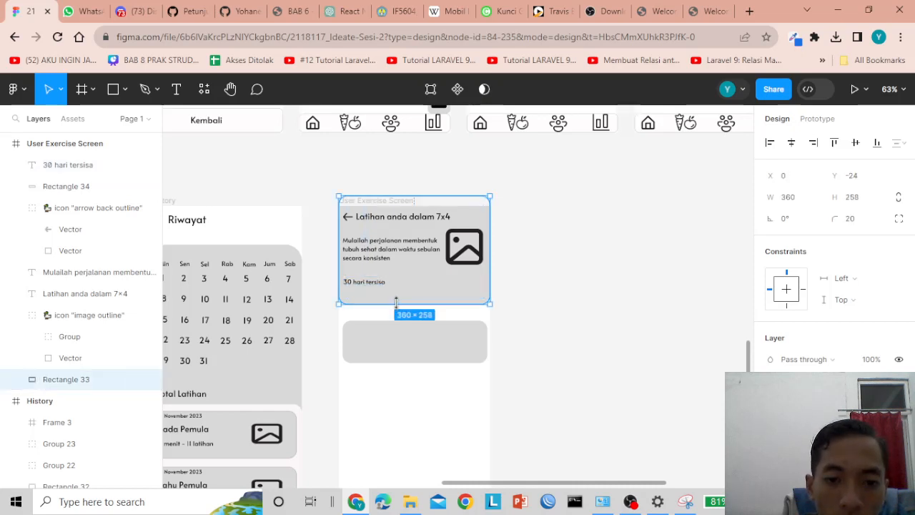
{"action": "left_click_drag", "start_coordinate": [396, 304], "coordinate": [396, 301]}
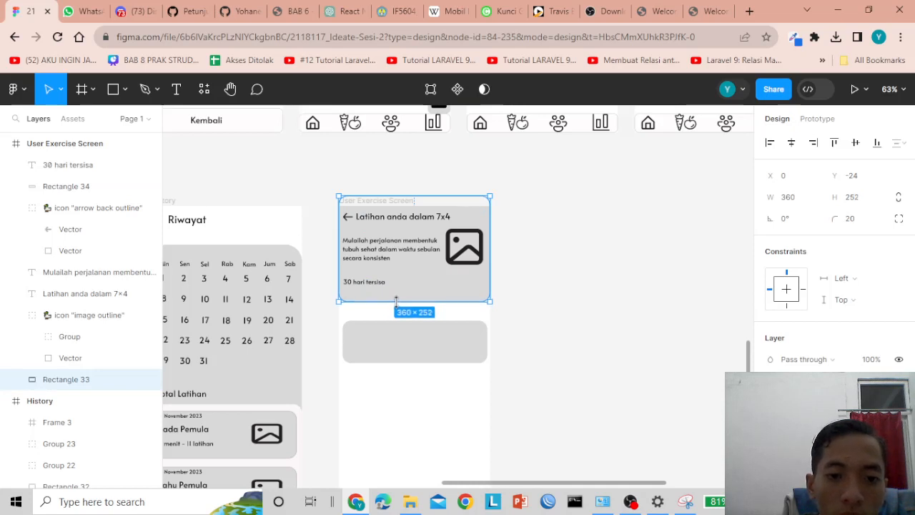
{"action": "left_click", "coordinate": [370, 338]}
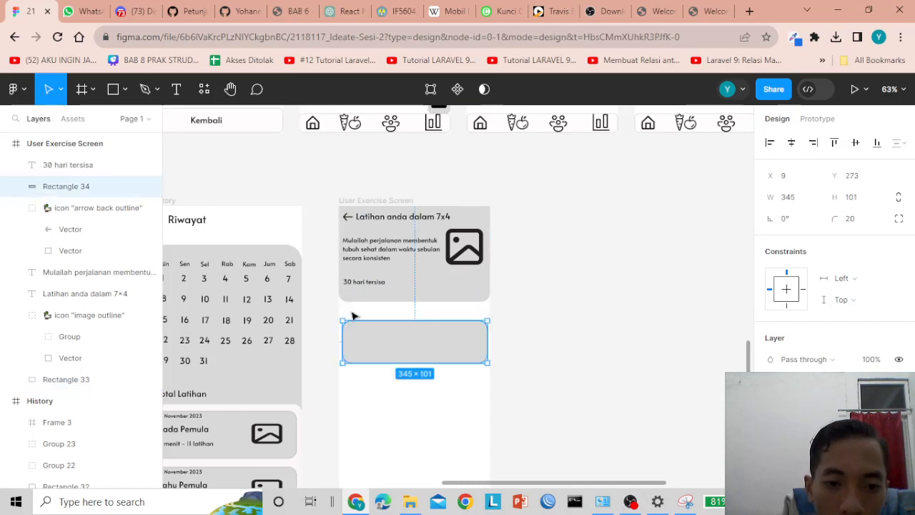
- Add a 'Minggu 1' text heading above the lower grey card
{"action": "left_click", "coordinate": [351, 313]}
{"action": "left_click", "coordinate": [171, 93]}
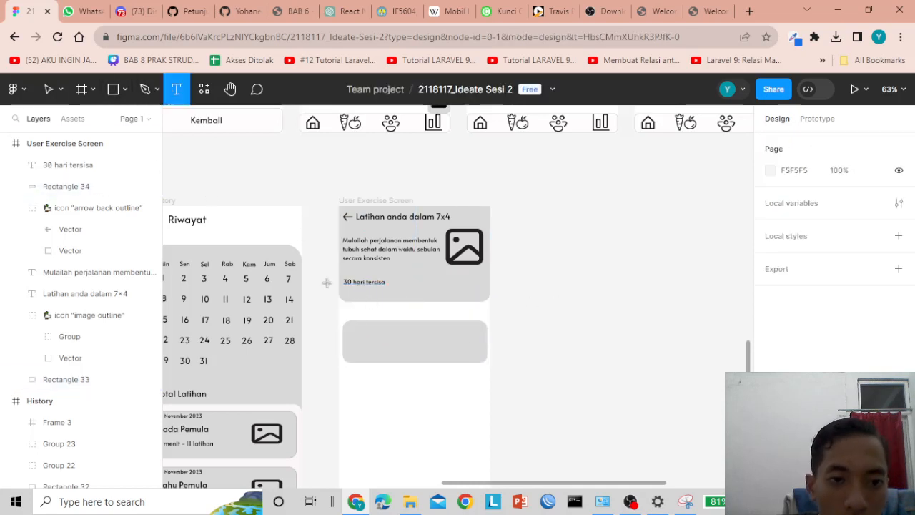
{"action": "left_click", "coordinate": [345, 314]}
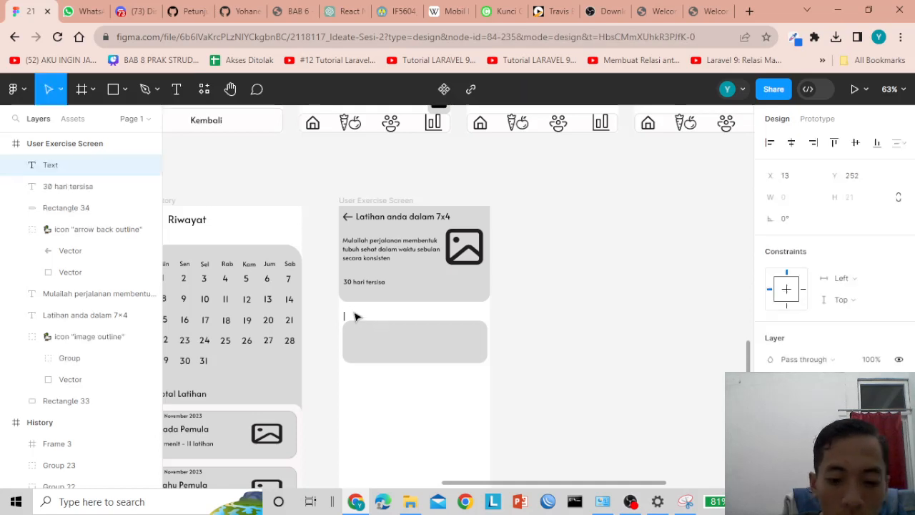
{"action": "type", "text": "Minggu 1"}
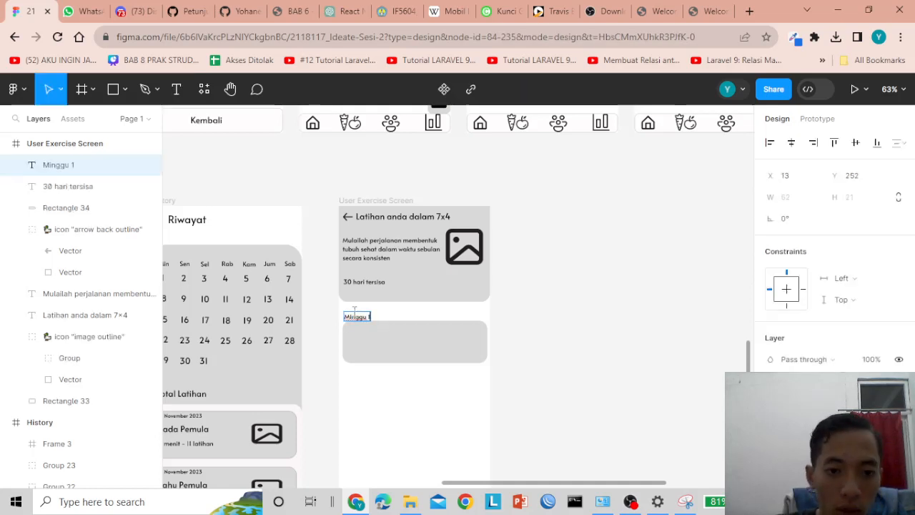
{"action": "key", "text": "Escape"}
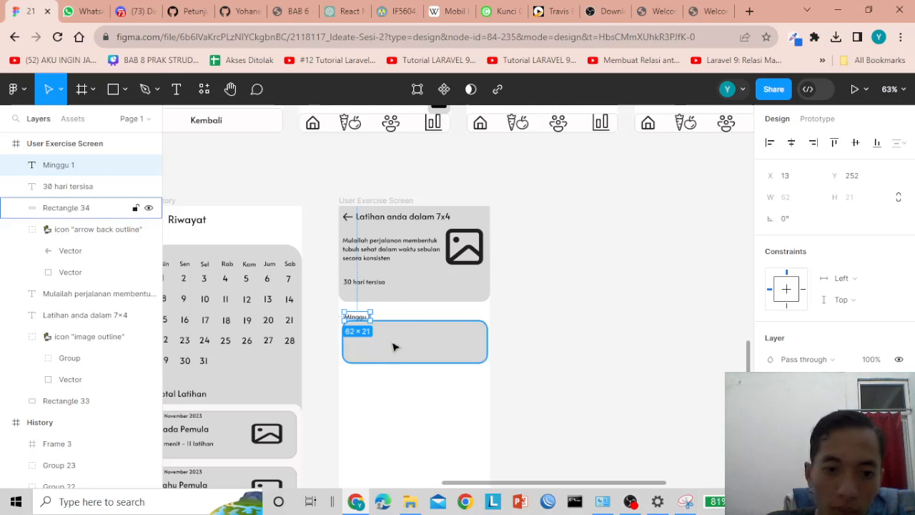
- Move the lower grey card down beneath the heading and check the heading's font without changing it
{"action": "left_click", "coordinate": [393, 347]}
{"action": "left_click_drag", "start_coordinate": [410, 339], "coordinate": [410, 344]}
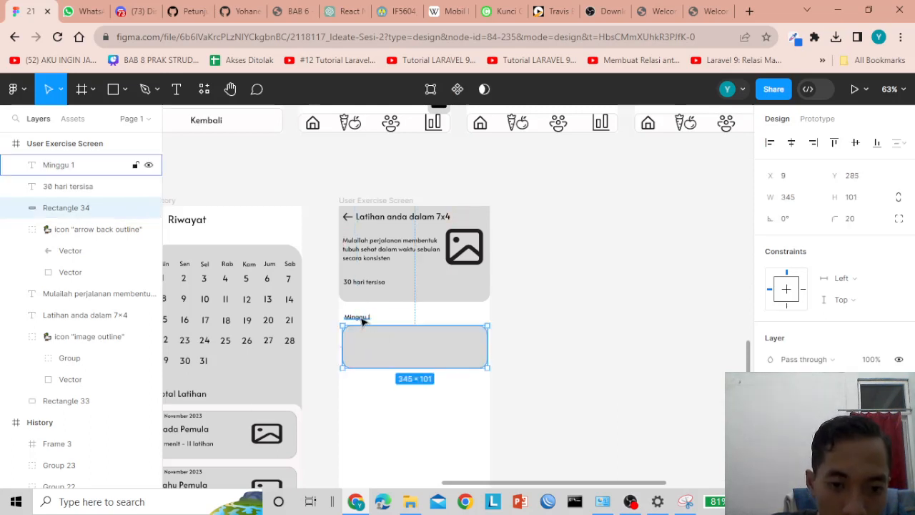
{"action": "left_click", "coordinate": [357, 317]}
{"action": "left_click", "coordinate": [618, 320]}
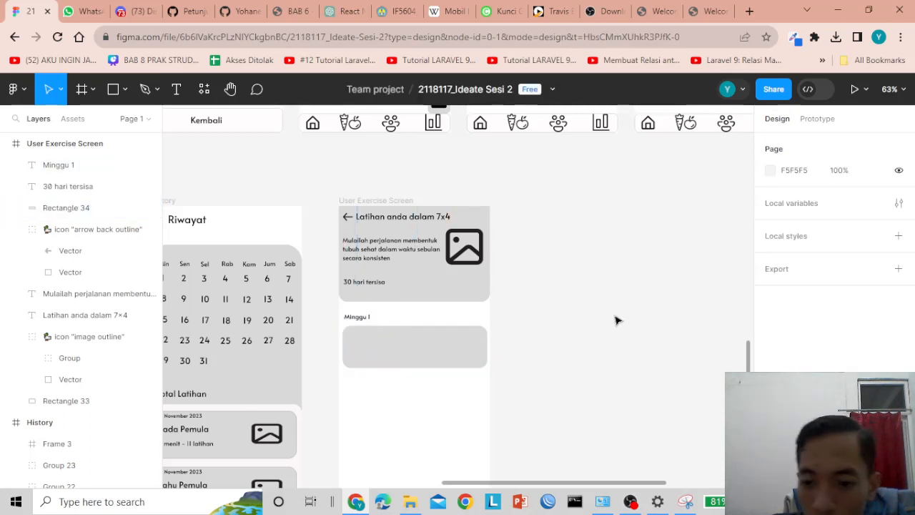
{"action": "left_click", "coordinate": [350, 321]}
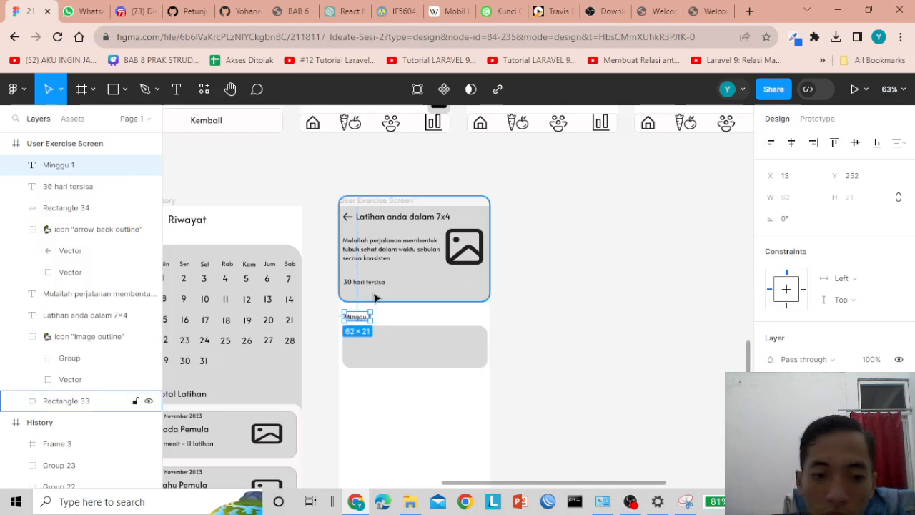
{"action": "left_click", "coordinate": [815, 419]}
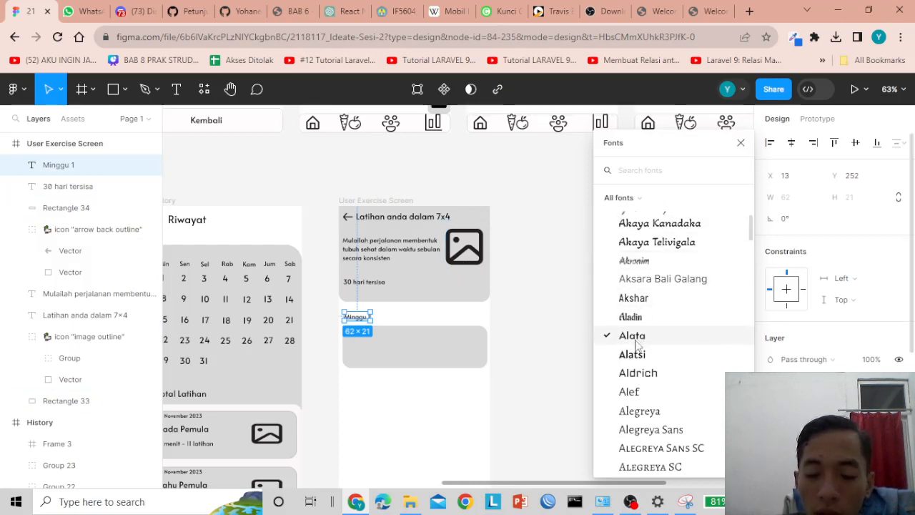
{"action": "left_click", "coordinate": [741, 144]}
{"action": "left_click", "coordinate": [390, 347]}
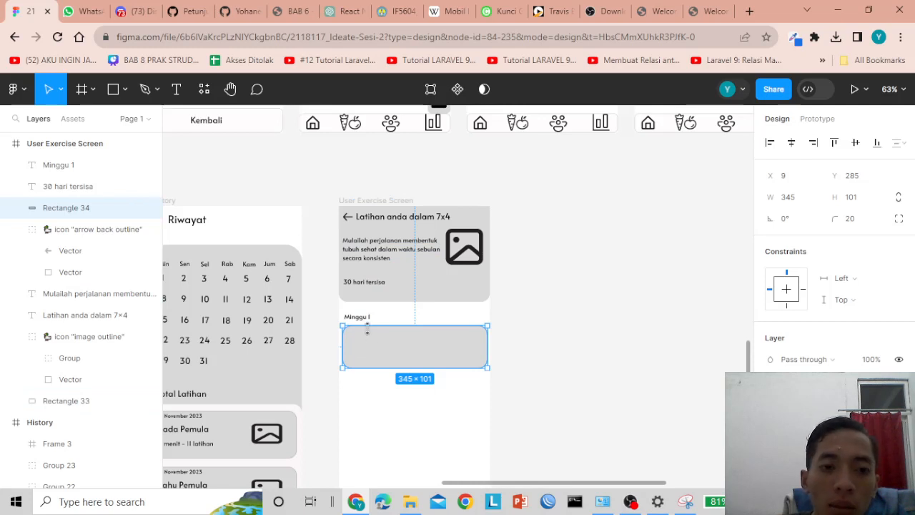
- Scroll around the User Exercise Screen to review the header card, 'Minggu 1' label and grey box
{"action": "scroll", "coordinate": [311, 257], "scroll_direction": "up", "scroll_amount": 2}
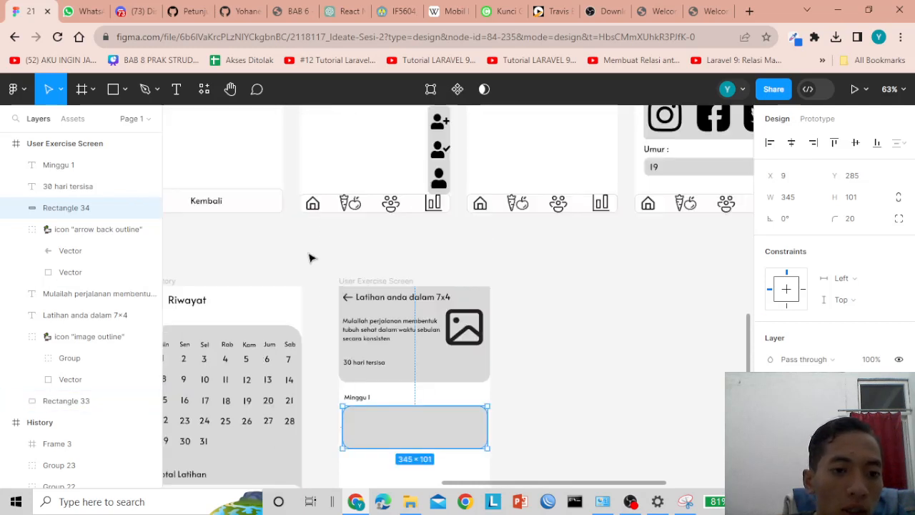
{"action": "scroll", "coordinate": [311, 258], "scroll_direction": "down", "scroll_amount": 2}
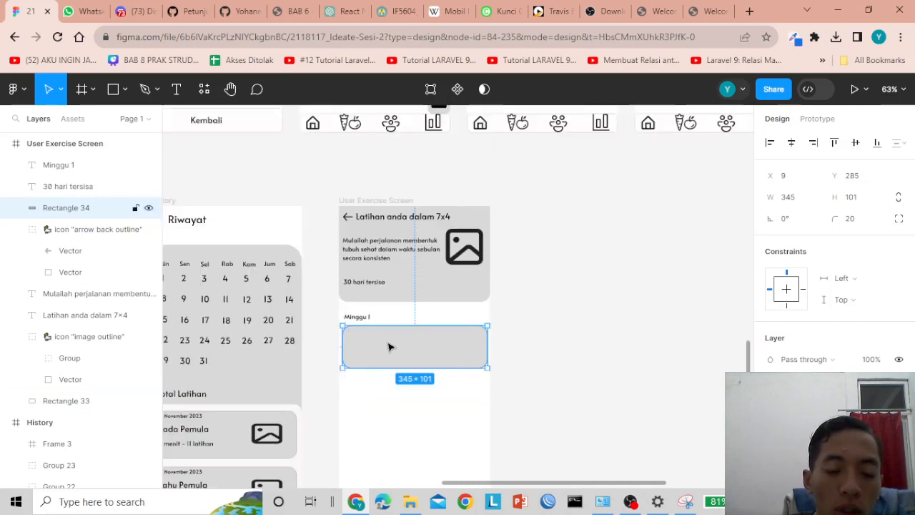
{"action": "left_click", "coordinate": [531, 315]}
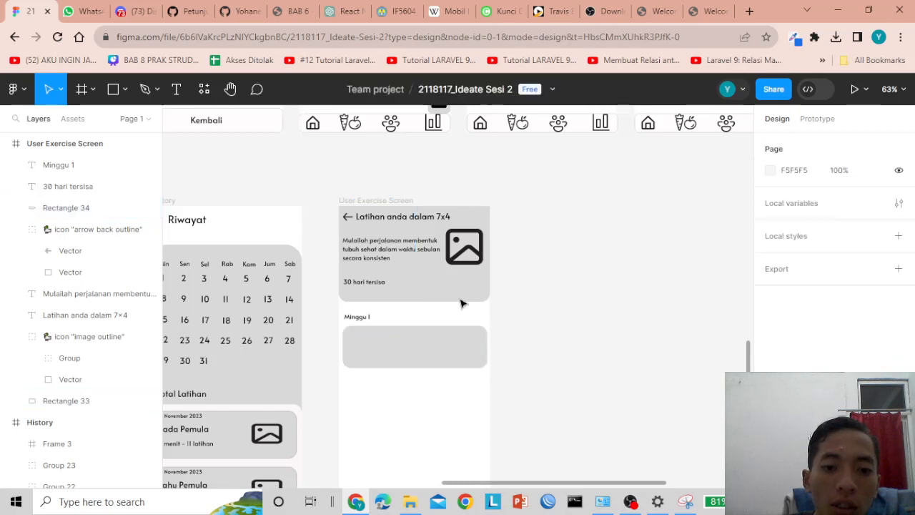
{"action": "scroll", "coordinate": [409, 249], "scroll_direction": "up", "scroll_amount": 6}
{"action": "scroll", "coordinate": [429, 318], "scroll_direction": "down", "scroll_amount": 6}
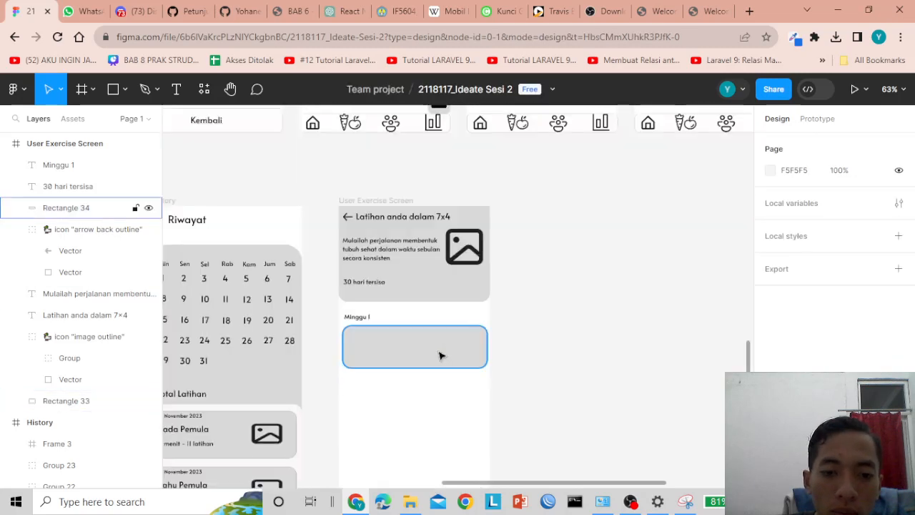
{"action": "scroll", "coordinate": [445, 486], "scroll_direction": "left", "scroll_amount": 8}
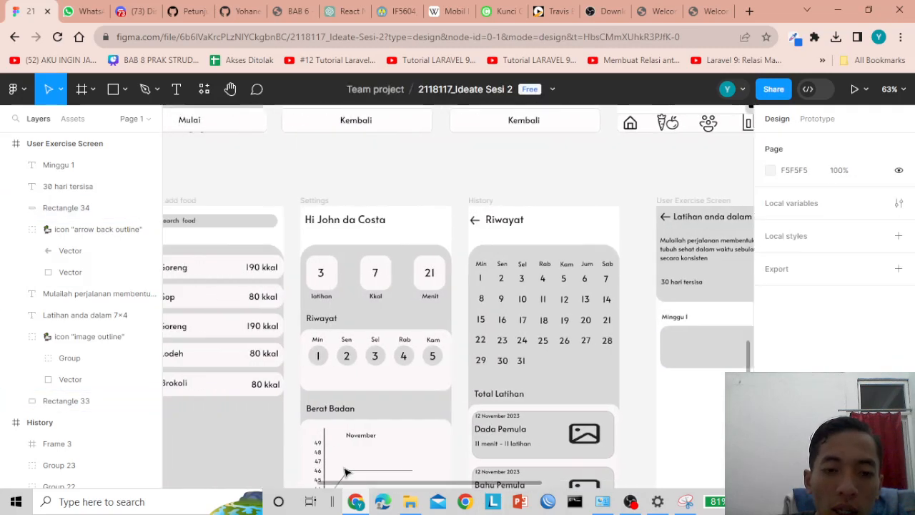
{"action": "scroll", "coordinate": [386, 309], "scroll_direction": "up", "scroll_amount": 6}
{"action": "scroll", "coordinate": [386, 309], "scroll_direction": "up", "scroll_amount": 10}
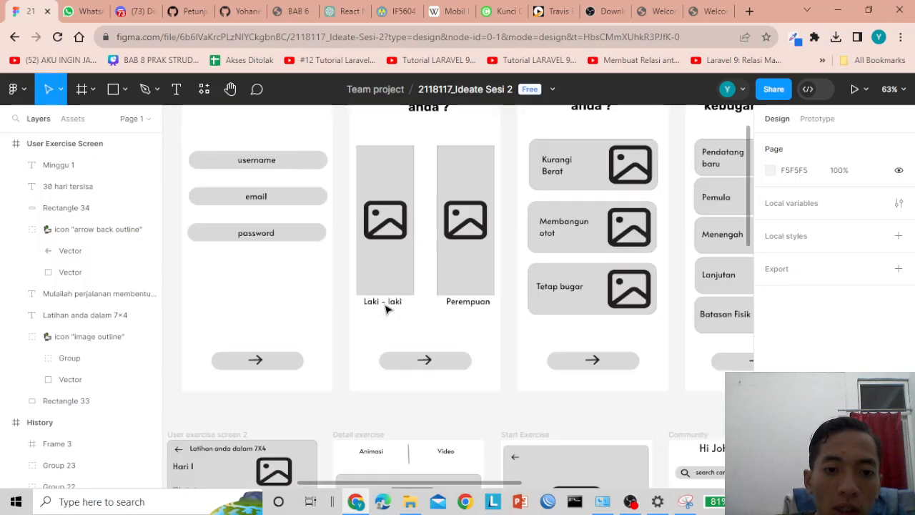
{"action": "scroll", "coordinate": [392, 350], "scroll_direction": "down", "scroll_amount": 5}
{"action": "scroll", "coordinate": [377, 416], "scroll_direction": "left", "scroll_amount": 5}
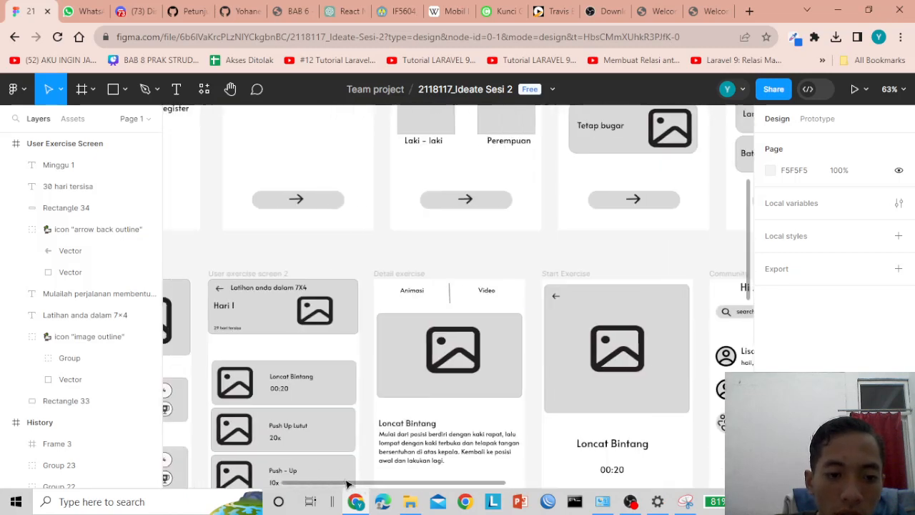
{"action": "scroll", "coordinate": [286, 383], "scroll_direction": "down", "scroll_amount": 2}
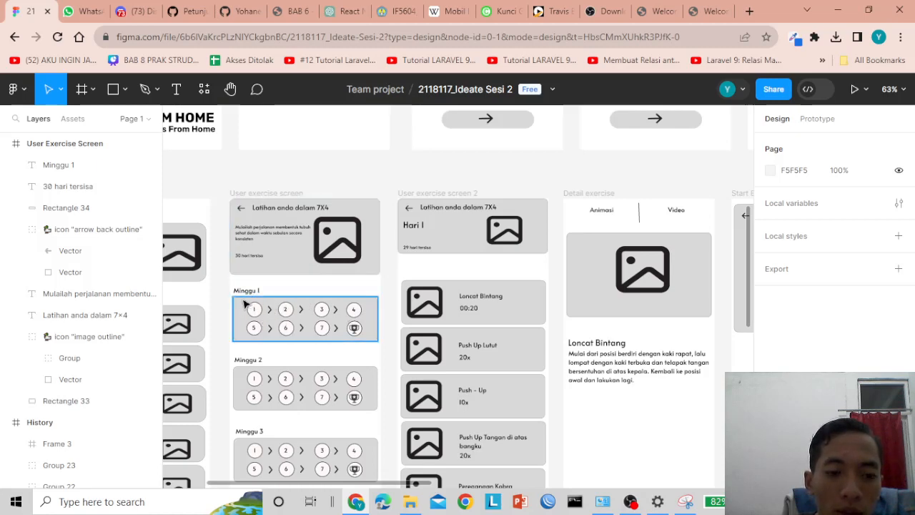
{"action": "scroll", "coordinate": [327, 324], "scroll_direction": "down", "scroll_amount": 3}
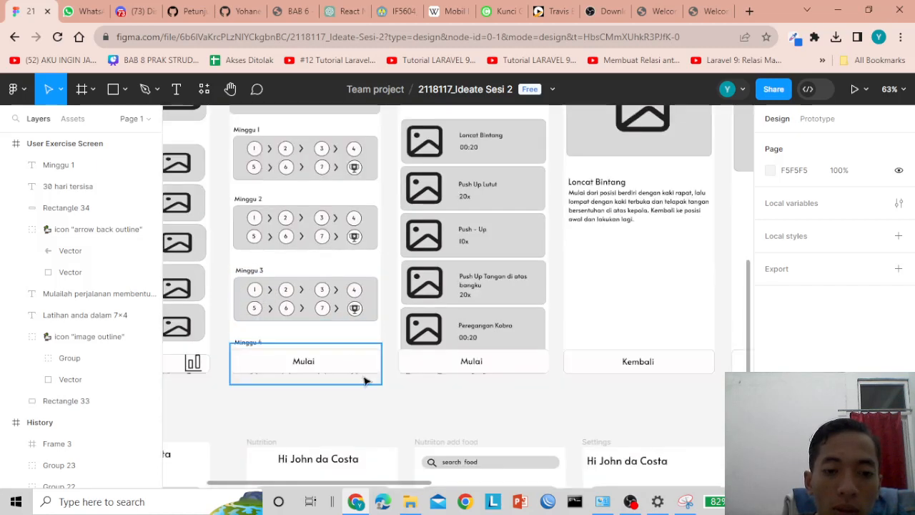
{"action": "left_click_drag", "start_coordinate": [386, 484], "coordinate": [588, 478]}
{"action": "scroll", "coordinate": [560, 406], "scroll_direction": "down", "scroll_amount": 5}
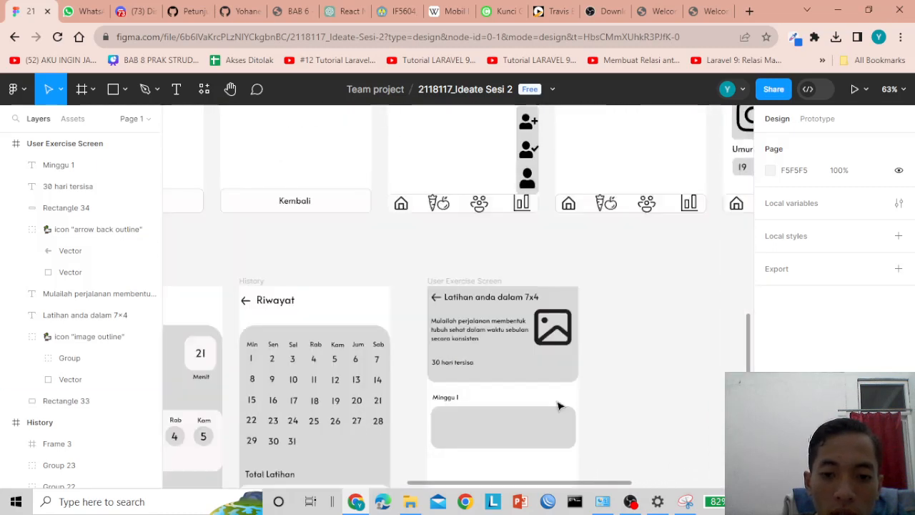
- Draw a small circle, Ellipse 58, at the left end of the Minggu 1 card
{"action": "left_click", "coordinate": [487, 345]}
{"action": "left_click", "coordinate": [639, 370]}
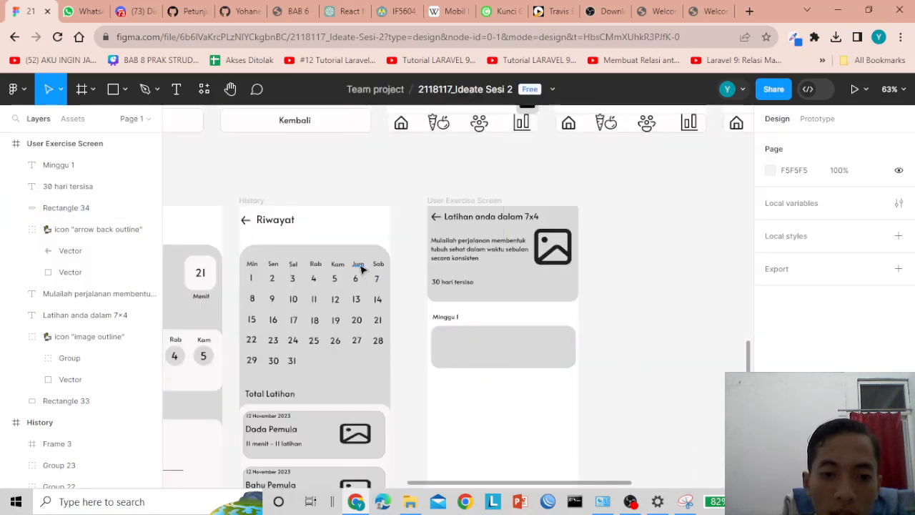
{"action": "left_click", "coordinate": [128, 84]}
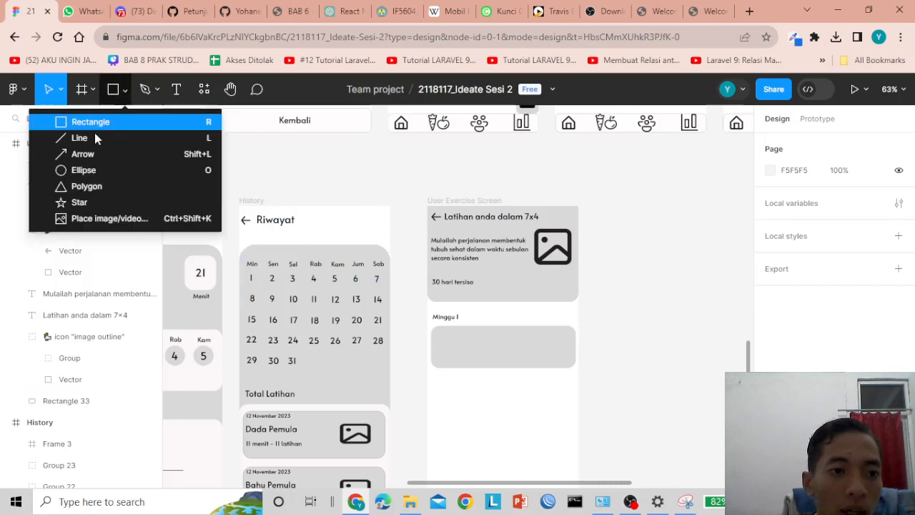
{"action": "left_click", "coordinate": [90, 171]}
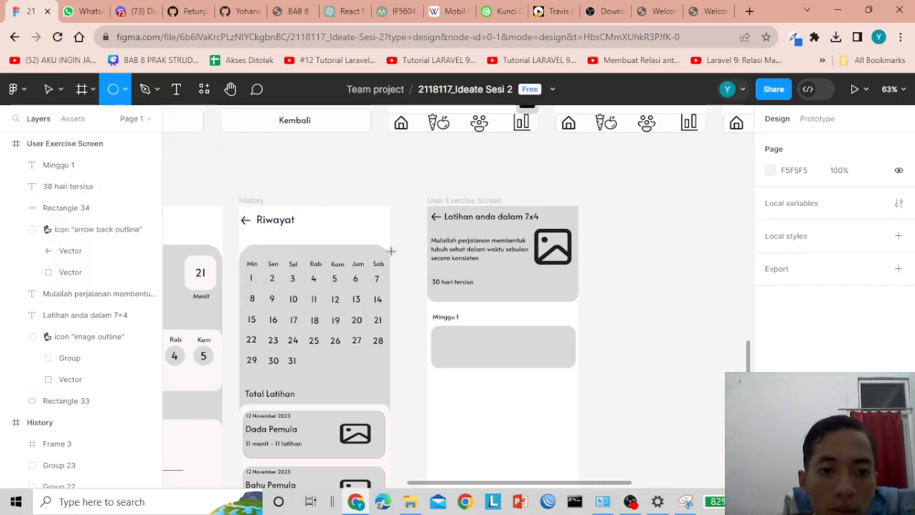
{"action": "left_click_drag", "start_coordinate": [437, 333], "coordinate": [454, 349]}
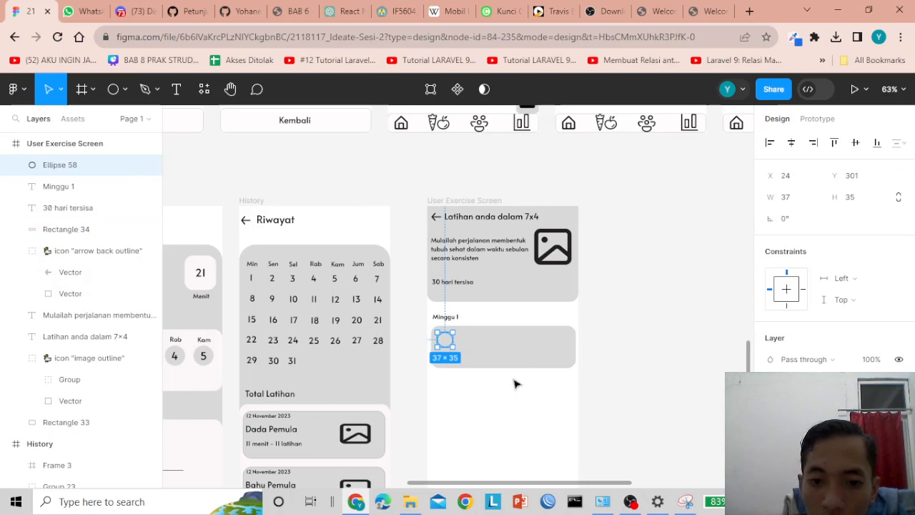
- Set the circle's fill to near-white FDFAFA
{"action": "left_click", "coordinate": [772, 411]}
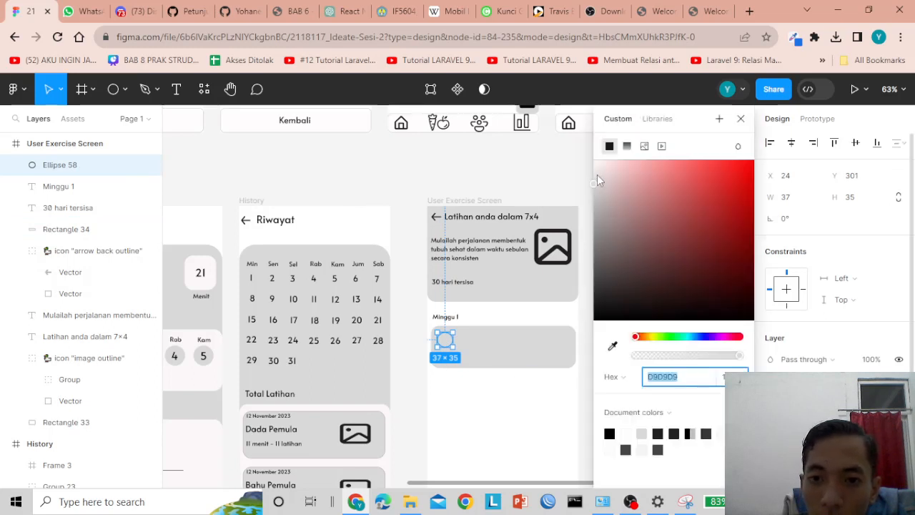
{"action": "left_click_drag", "start_coordinate": [595, 182], "coordinate": [598, 170]}
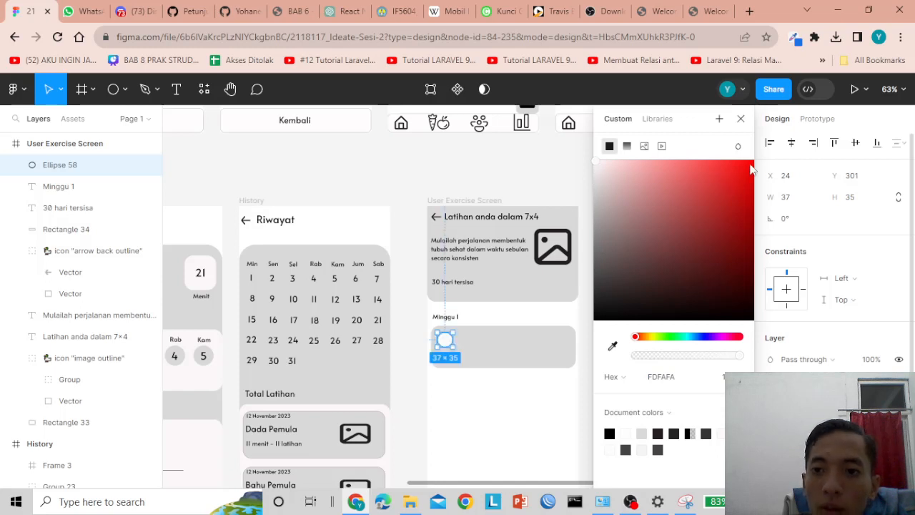
{"action": "left_click", "coordinate": [480, 175]}
{"action": "left_click", "coordinate": [445, 338]}
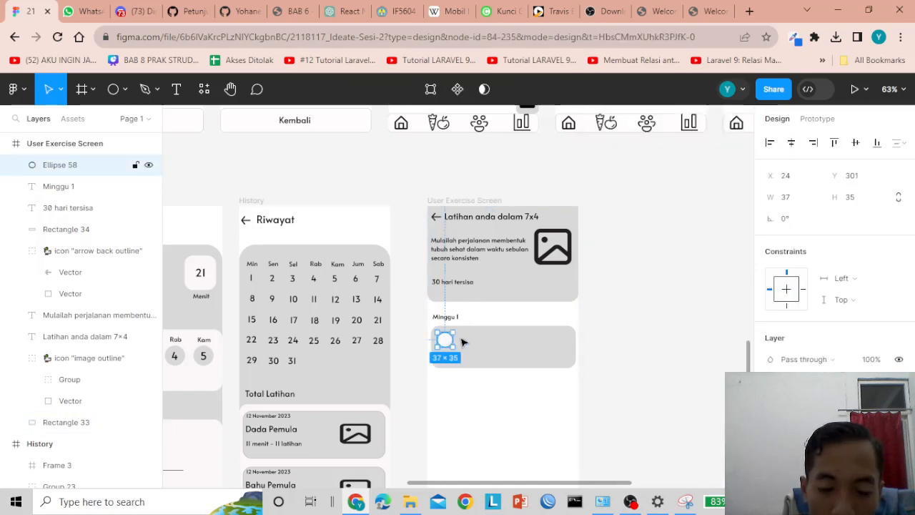
{"action": "scroll", "coordinate": [542, 349], "scroll_direction": "up", "scroll_amount": 5}
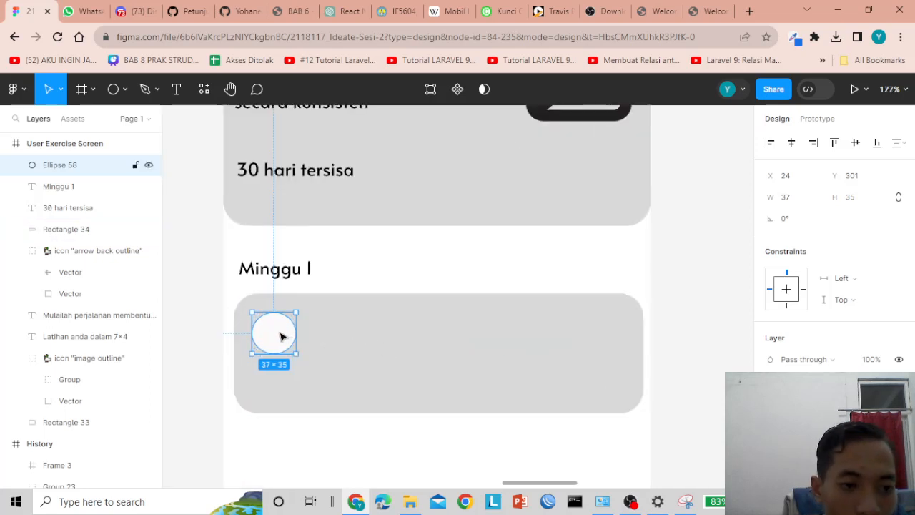
- Shrink the circle to 31×29 and duplicate it into a top row of four circles
{"action": "mouse_move", "coordinate": [282, 335]}
{"action": "left_mouse_down"}
{"action": "mouse_move", "coordinate": [286, 327]}
{"action": "mouse_move", "coordinate": [289, 339]}
{"action": "left_mouse_up"}
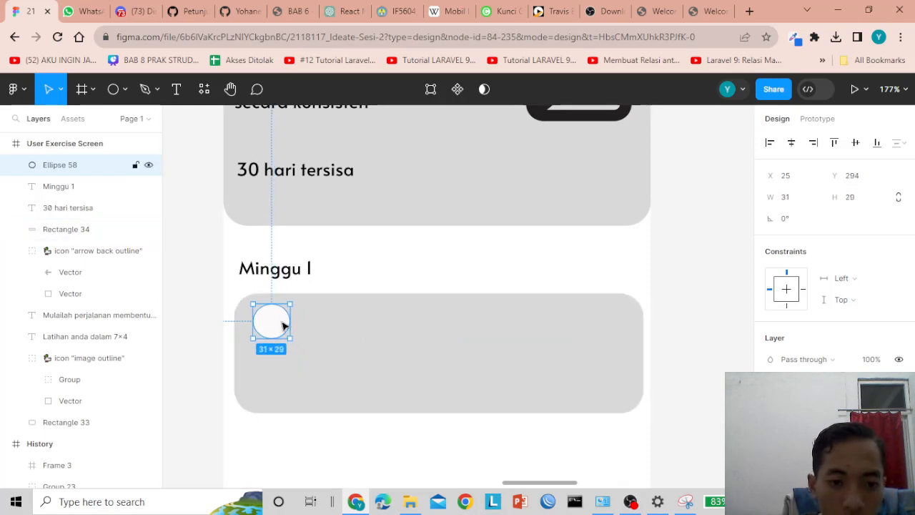
{"action": "key", "text": "ctrl+d"}
{"action": "left_click_drag", "start_coordinate": [281, 321], "coordinate": [341, 321]}
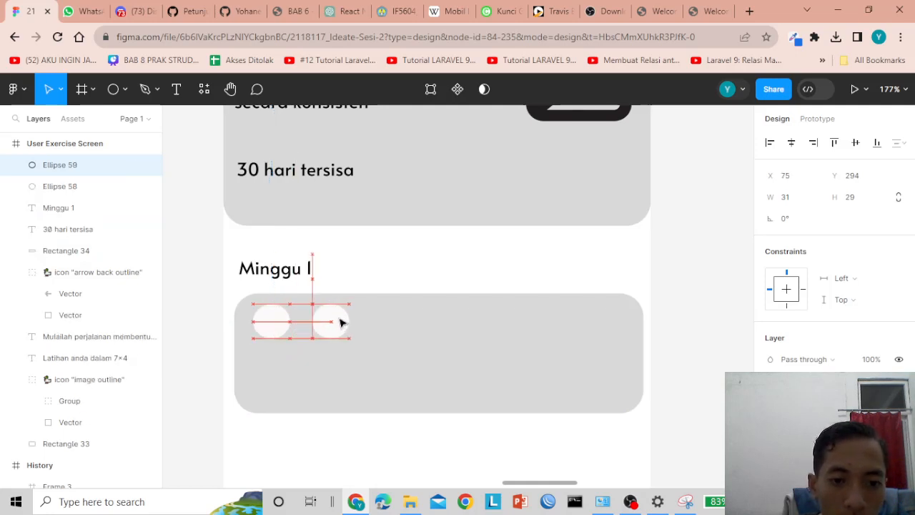
{"action": "key", "text": "ctrl+d"}
{"action": "left_click_drag", "start_coordinate": [279, 321], "coordinate": [394, 322]}
{"action": "key", "text": "ctrl+d"}
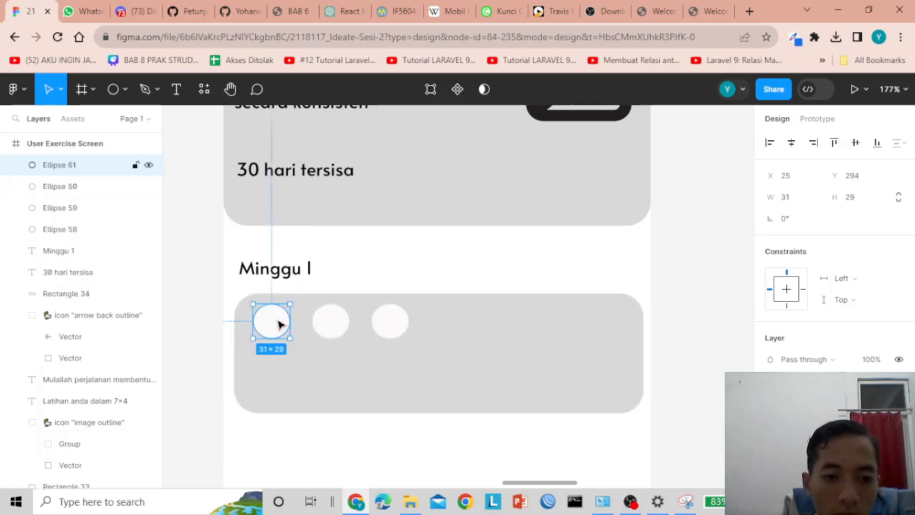
{"action": "left_click_drag", "start_coordinate": [267, 321], "coordinate": [601, 325]}
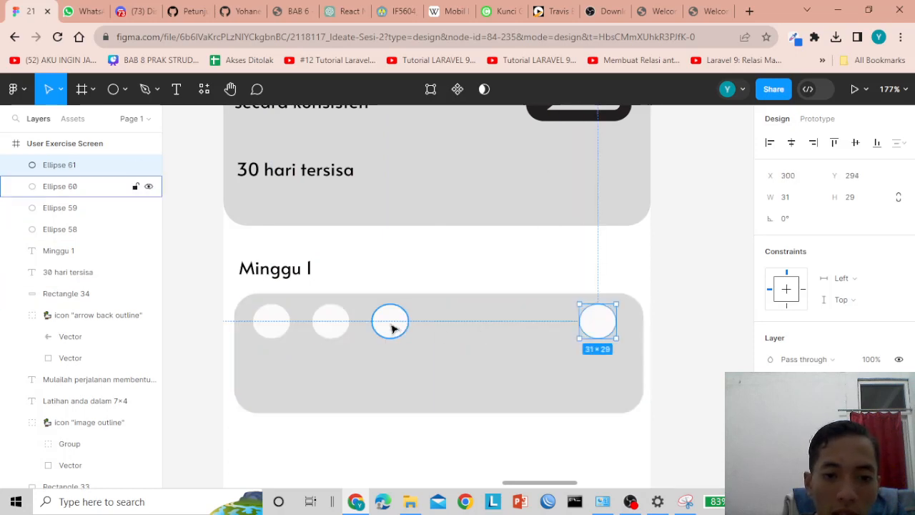
{"action": "left_click_drag", "start_coordinate": [392, 327], "coordinate": [488, 326]}
{"action": "left_click", "coordinate": [342, 326]}
{"action": "left_click_drag", "start_coordinate": [341, 327], "coordinate": [365, 326]}
- Copy the circle into a second row of four beneath the top row
{"action": "left_click_drag", "start_coordinate": [272, 321], "coordinate": [274, 388]}
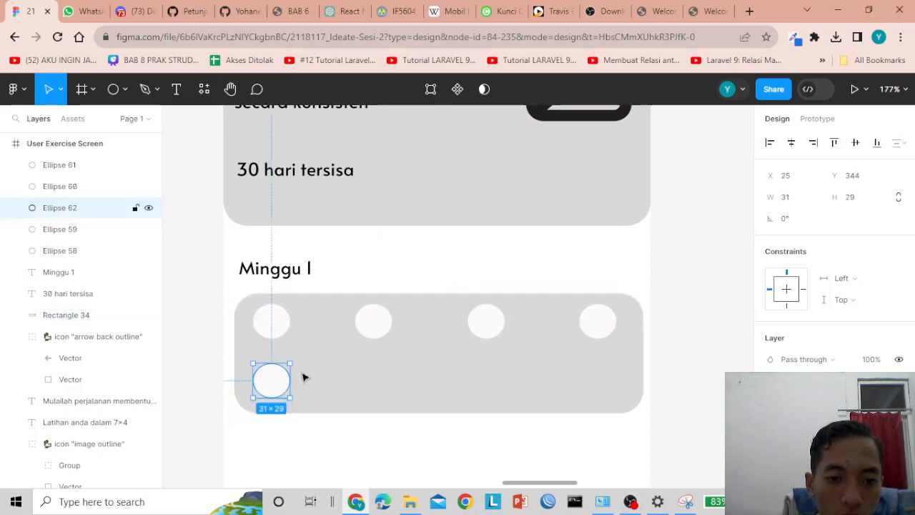
{"action": "left_click_drag", "start_coordinate": [272, 322], "coordinate": [377, 382]}
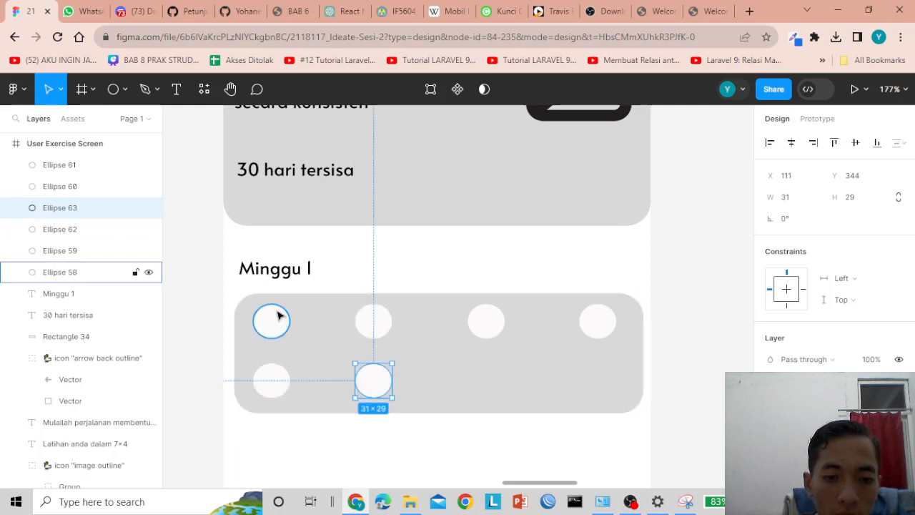
{"action": "left_click_drag", "start_coordinate": [279, 315], "coordinate": [492, 387]}
{"action": "left_click_drag", "start_coordinate": [279, 316], "coordinate": [602, 386]}
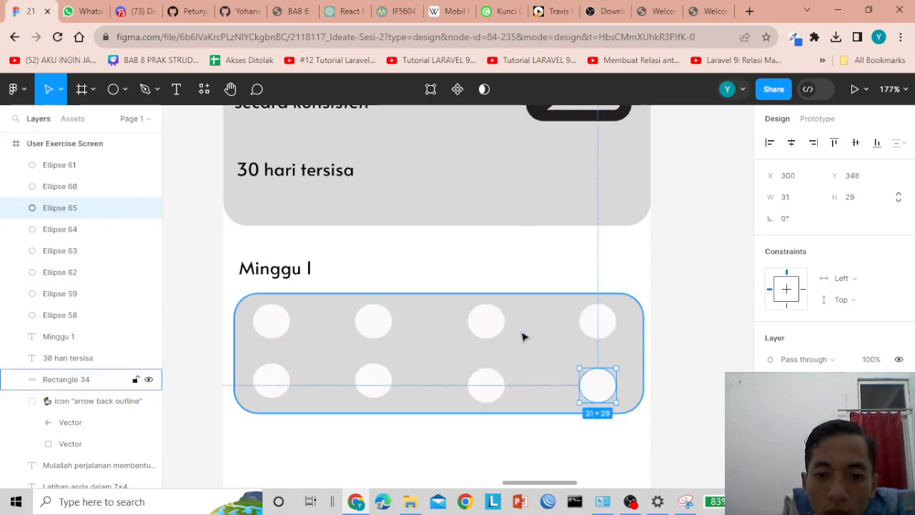
{"action": "scroll", "coordinate": [522, 336], "scroll_direction": "down", "scroll_amount": 5}
- Nudge the first circle right and align the lower-left, second and top-right circles
{"action": "left_click", "coordinate": [621, 338]}
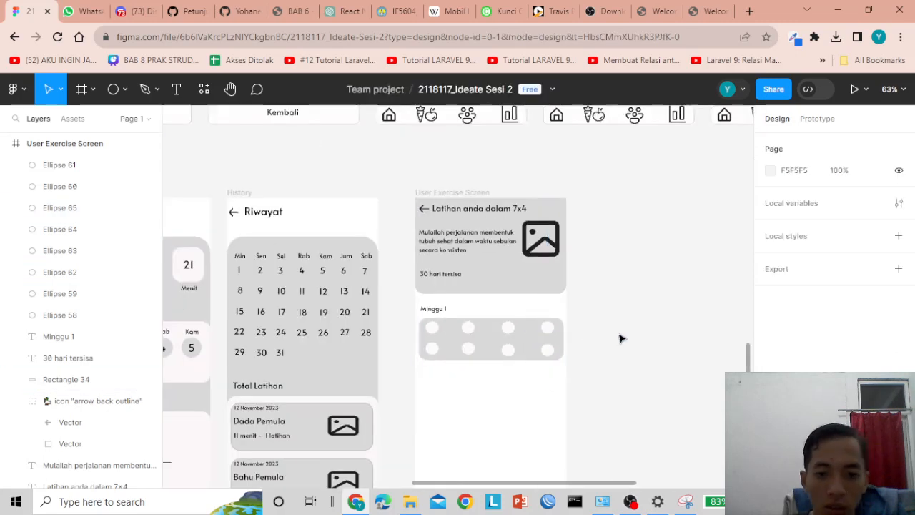
{"action": "left_click", "coordinate": [433, 331]}
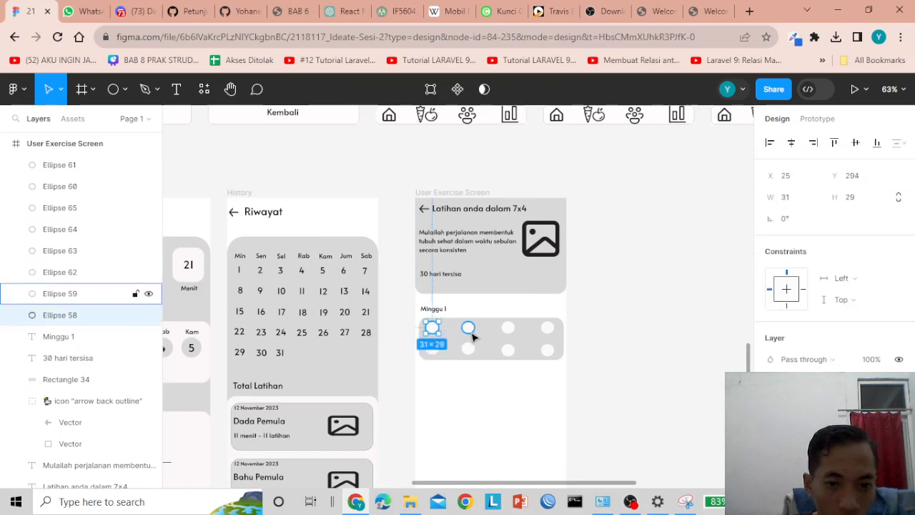
{"action": "key", "text": "Right"}
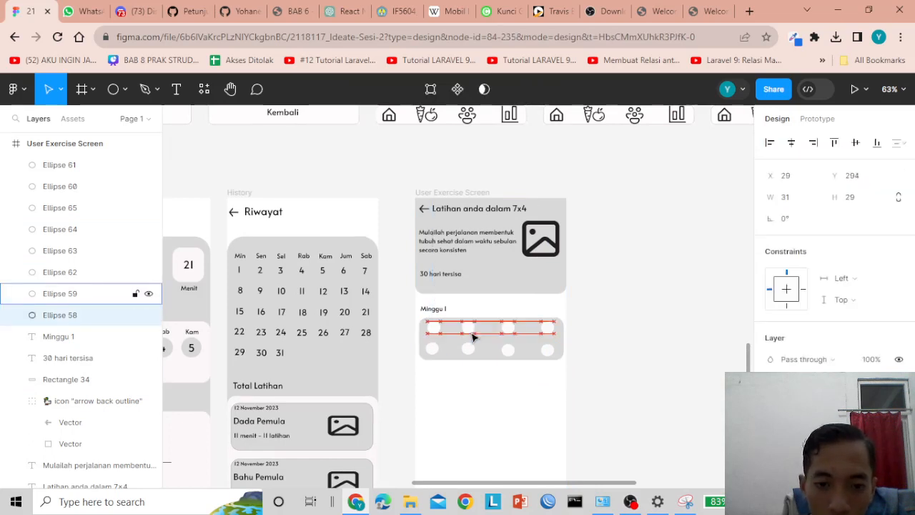
{"action": "key", "text": "Right"}
{"action": "key", "text": "Right"}
{"action": "key", "text": "Right"}
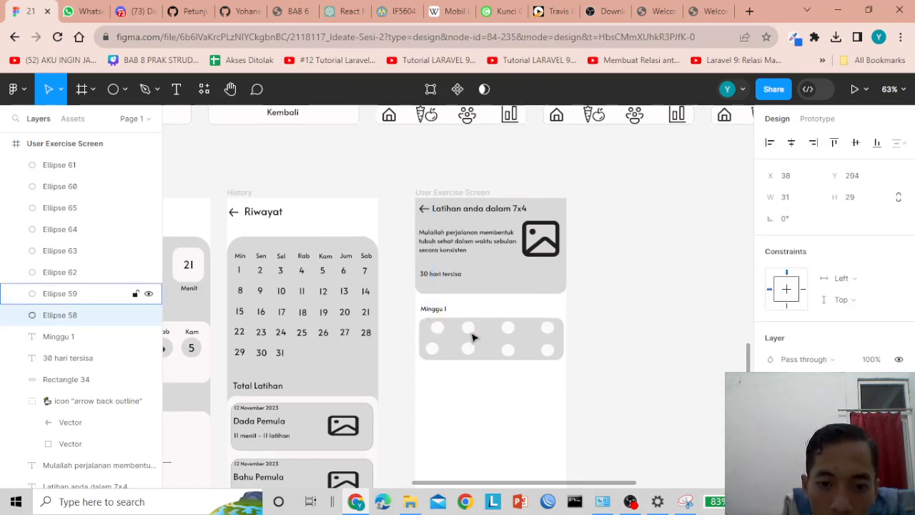
{"action": "key", "text": "Right"}
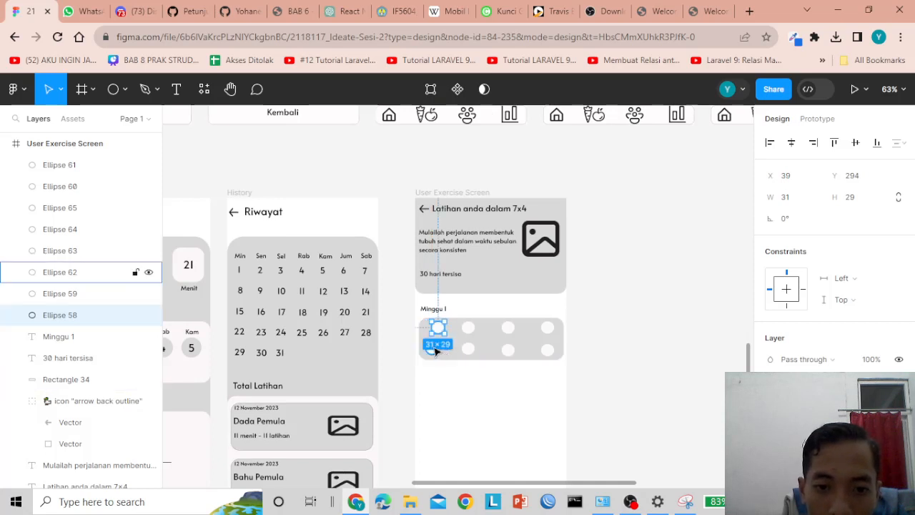
{"action": "left_click_drag", "start_coordinate": [435, 350], "coordinate": [448, 349]}
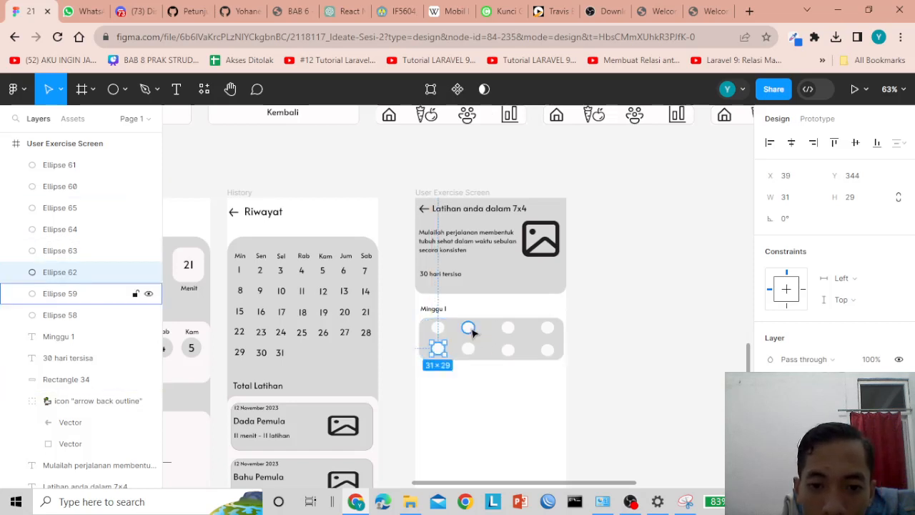
{"action": "left_click_drag", "start_coordinate": [468, 328], "coordinate": [502, 351]}
{"action": "left_click_drag", "start_coordinate": [548, 328], "coordinate": [542, 351]}
- Align the third column's circles and shift the second column's circles right
{"action": "scroll", "coordinate": [633, 331], "scroll_direction": "up", "scroll_amount": 5}
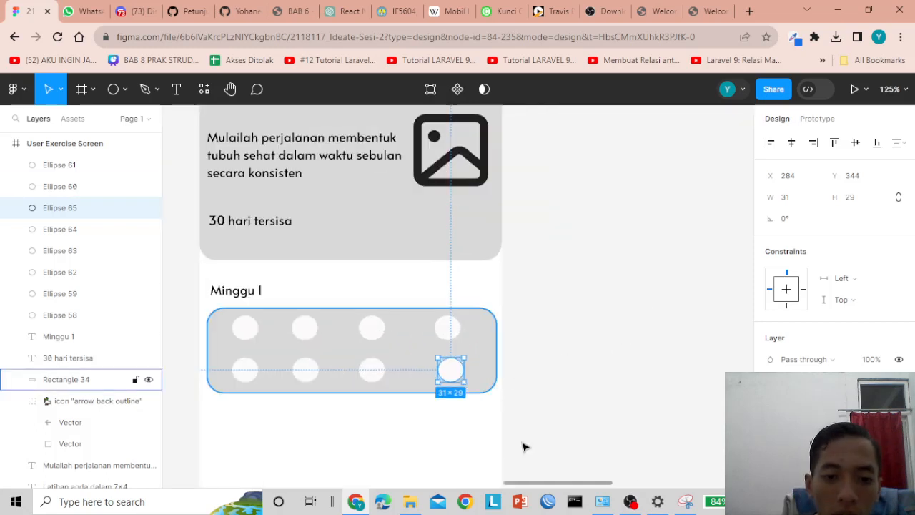
{"action": "left_click_drag", "start_coordinate": [548, 482], "coordinate": [506, 486]}
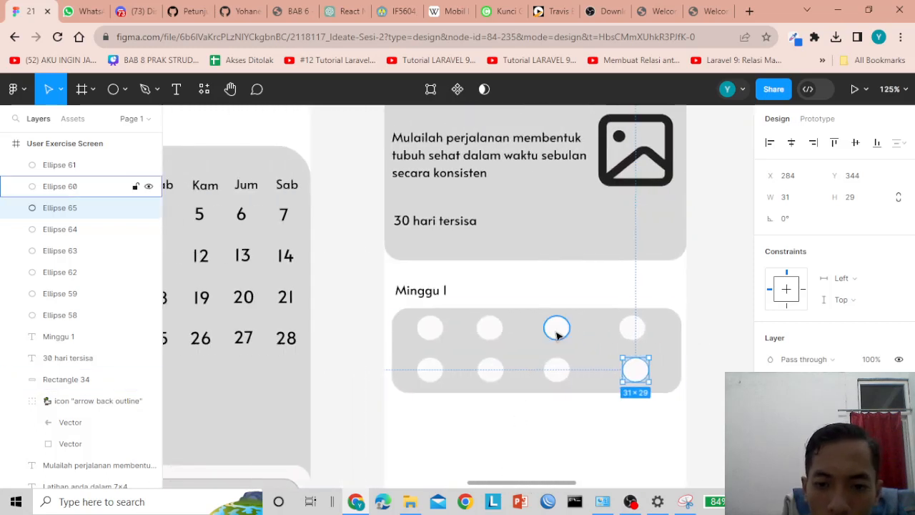
{"action": "left_click_drag", "start_coordinate": [556, 326], "coordinate": [570, 334]}
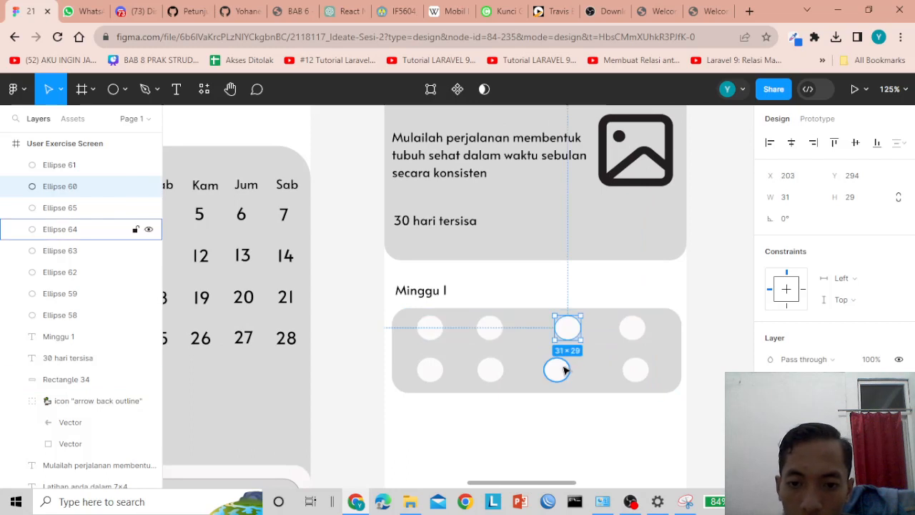
{"action": "left_click_drag", "start_coordinate": [556, 370], "coordinate": [566, 370]}
{"action": "left_click", "coordinate": [490, 328]}
{"action": "left_click_drag", "start_coordinate": [504, 334], "coordinate": [513, 334]}
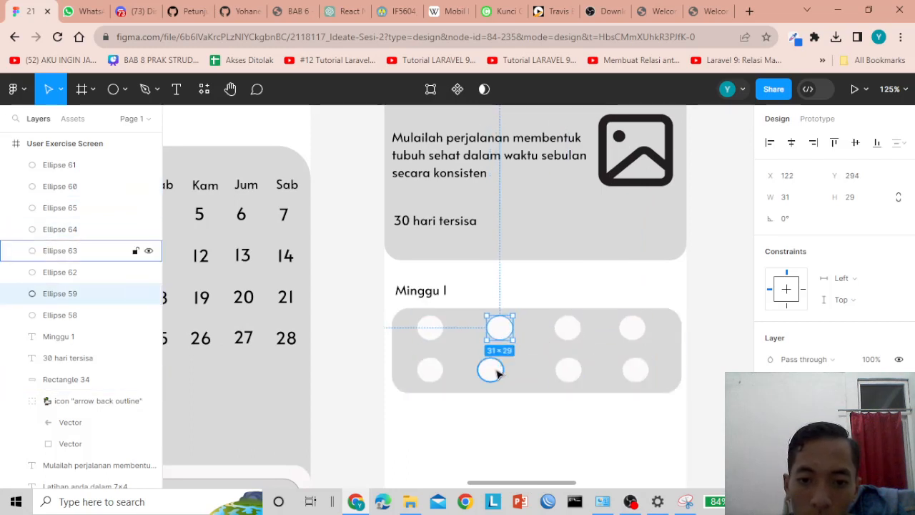
{"action": "left_click_drag", "start_coordinate": [491, 370], "coordinate": [498, 373]}
- Even out the circle spacing with small right nudges, then bring up the plugin resources
{"action": "left_click", "coordinate": [501, 327]}
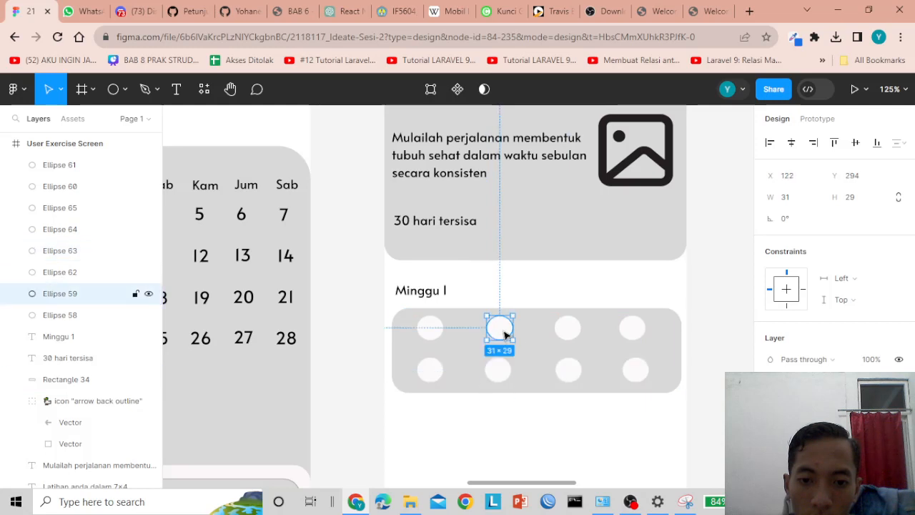
{"action": "key", "text": "Right"}
{"action": "key", "text": "Right"}
{"action": "key", "text": "Right"}
{"action": "key", "text": "Right"}
{"action": "left_click", "coordinate": [505, 372]}
{"action": "key", "text": "Right"}
{"action": "key", "text": "Right"}
{"action": "key", "text": "Right"}
{"action": "key", "text": "Right"}
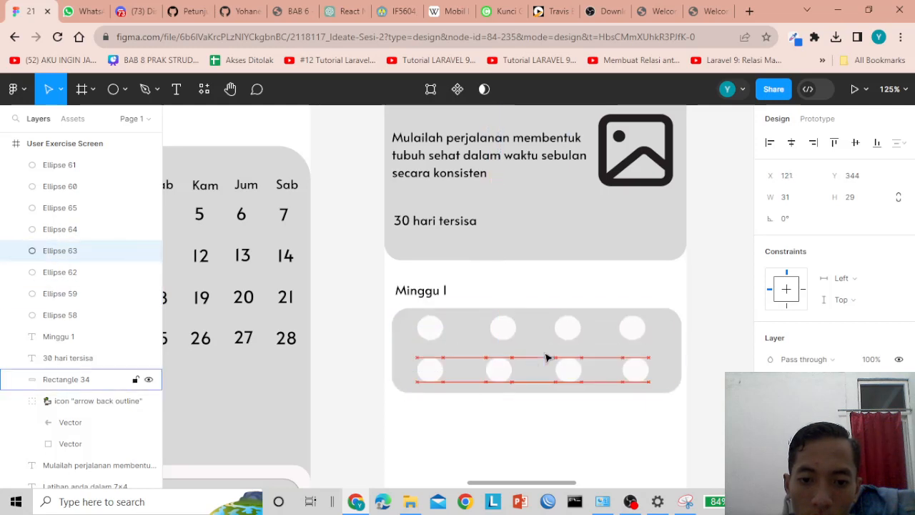
{"action": "left_click", "coordinate": [508, 329]}
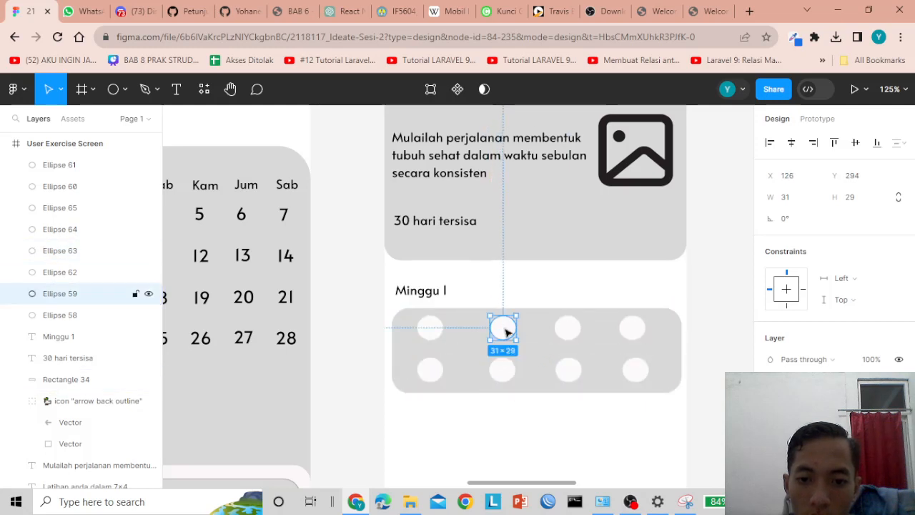
{"action": "left_click", "coordinate": [509, 368]}
{"action": "left_click", "coordinate": [543, 357]}
{"action": "left_click", "coordinate": [569, 333]}
{"action": "left_click", "coordinate": [573, 366]}
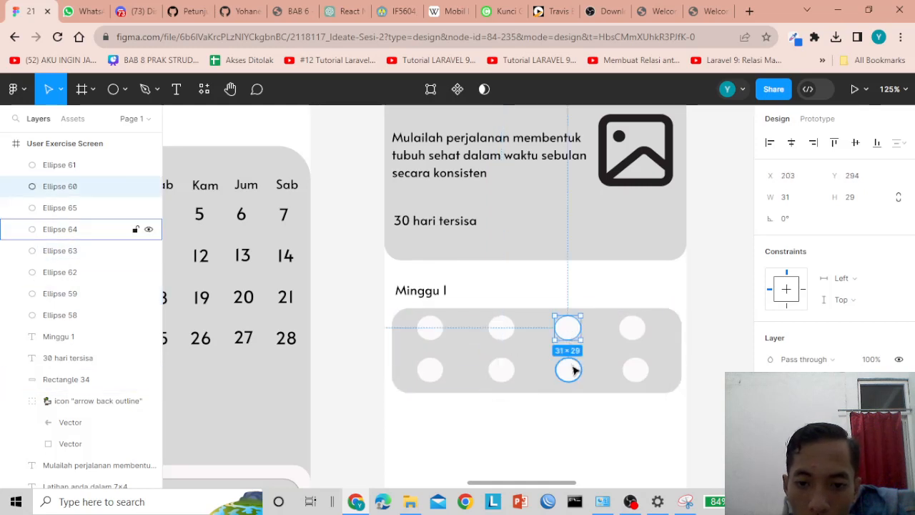
{"action": "left_click", "coordinate": [667, 331]}
{"action": "left_click", "coordinate": [639, 331]}
{"action": "key", "text": "Right"}
{"action": "key", "text": "Right"}
{"action": "key", "text": "Right"}
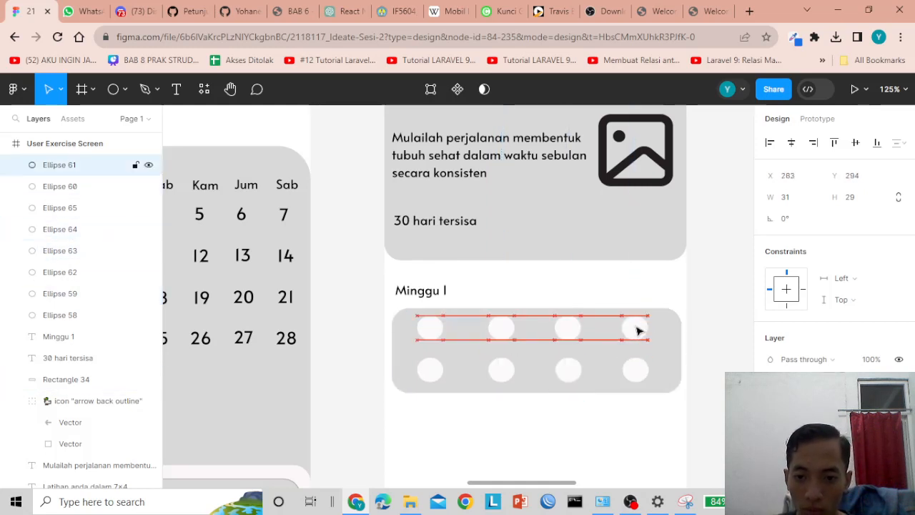
{"action": "left_click", "coordinate": [599, 351]}
{"action": "left_click", "coordinate": [566, 331]}
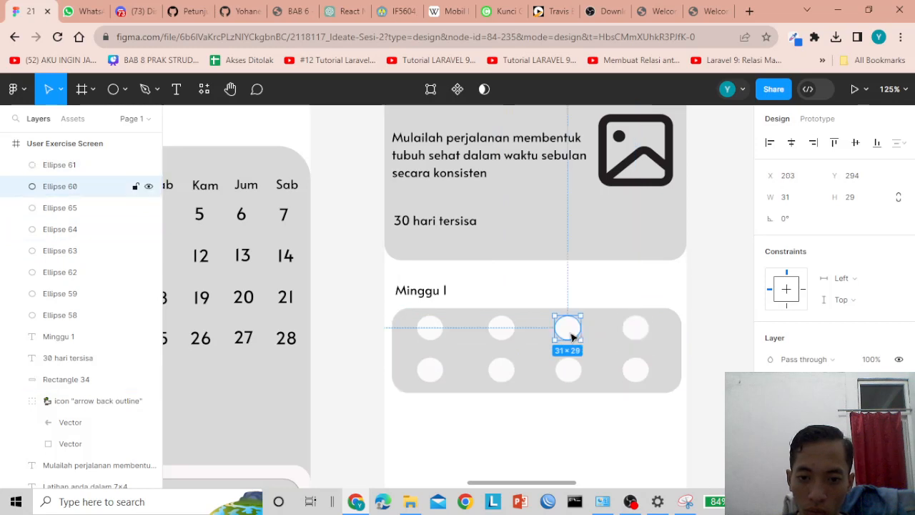
{"action": "key", "text": "Right"}
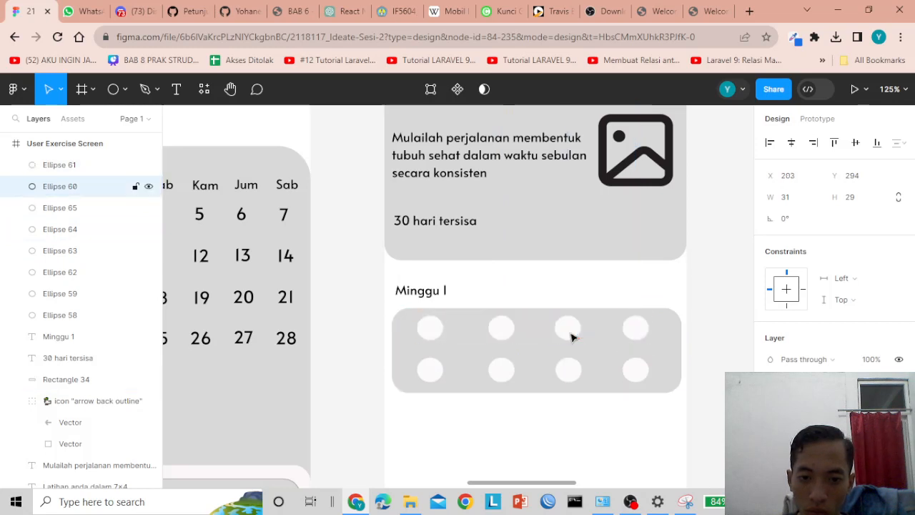
{"action": "left_click", "coordinate": [572, 337]}
{"action": "left_click", "coordinate": [431, 327]}
{"action": "left_click", "coordinate": [540, 296]}
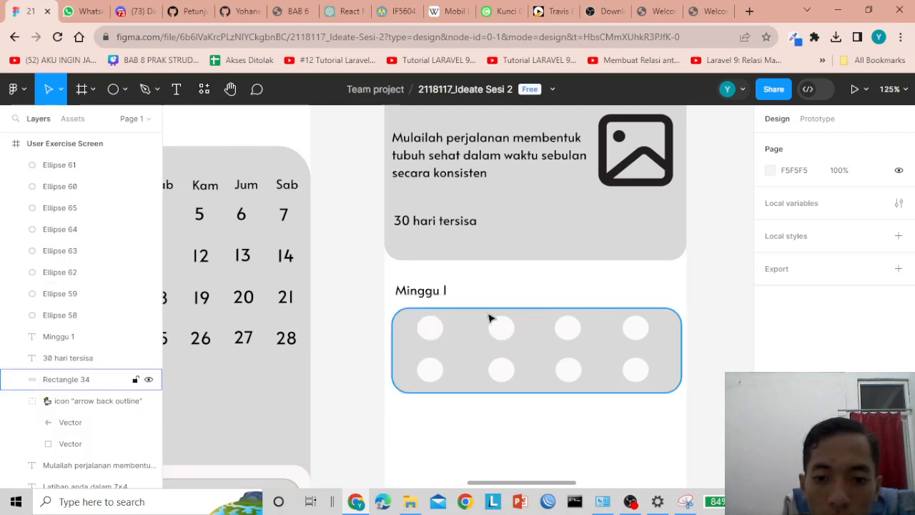
{"action": "left_click", "coordinate": [203, 88]}
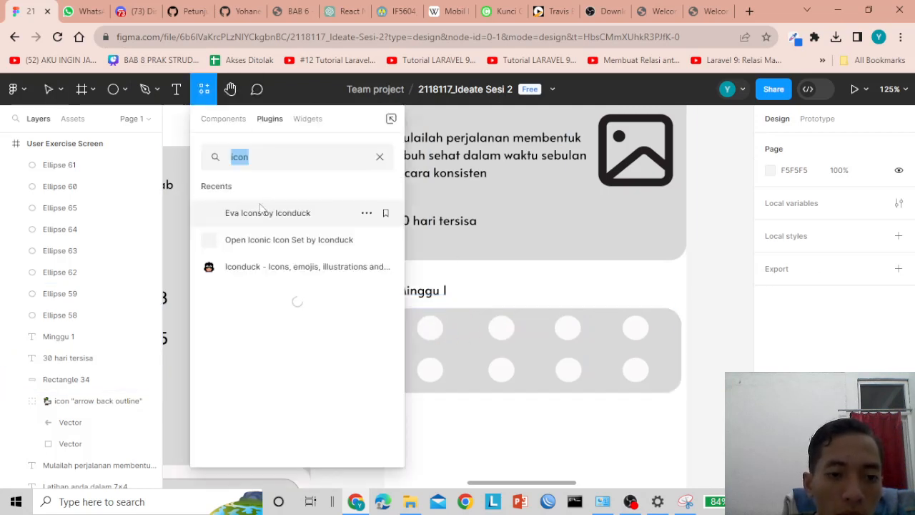
- Search Iconduck for 'arrow' and place the 'arrow ios forward' icon between the first two top circles
{"action": "left_click", "coordinate": [266, 266]}
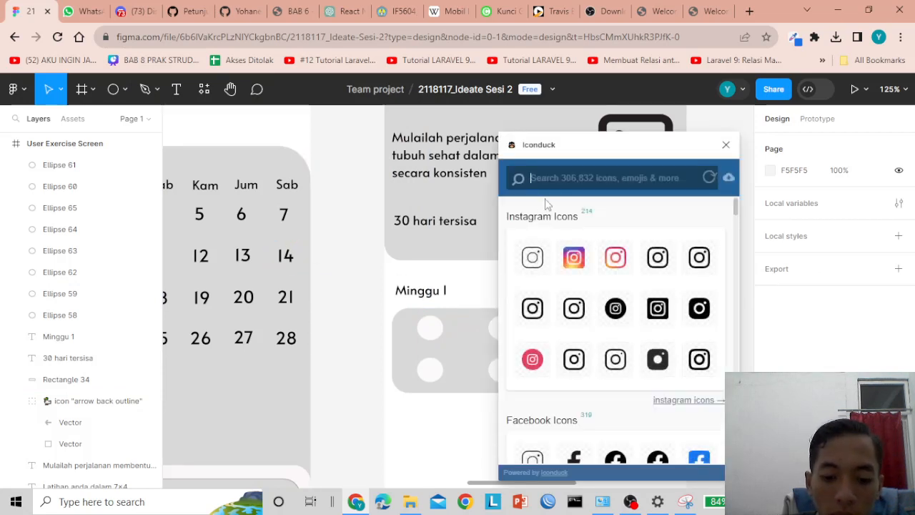
{"action": "type", "text": "arrow"}
{"action": "key", "text": "Return"}
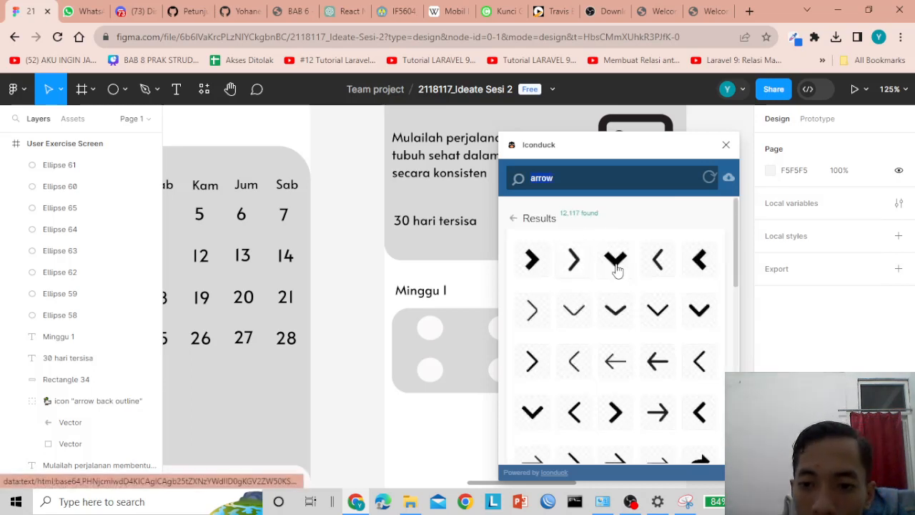
{"action": "left_click_drag", "start_coordinate": [572, 266], "coordinate": [354, 288]}
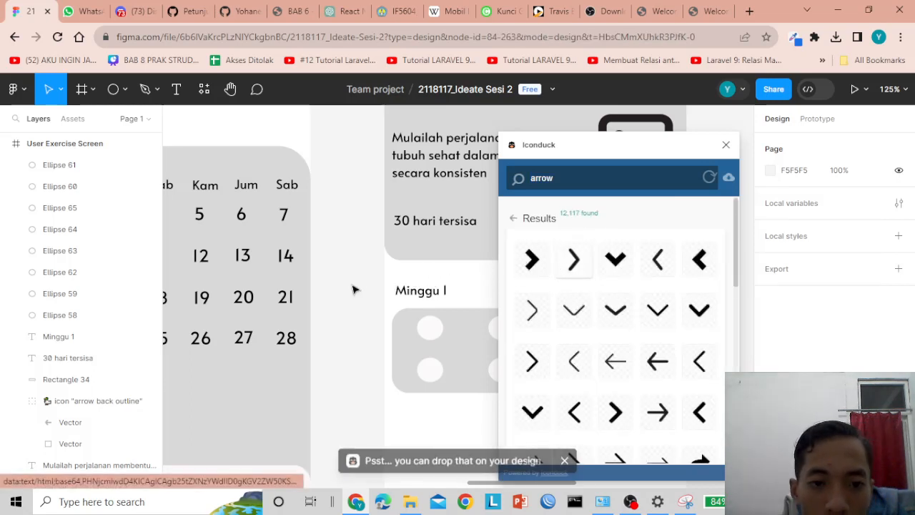
{"action": "left_click", "coordinate": [725, 147]}
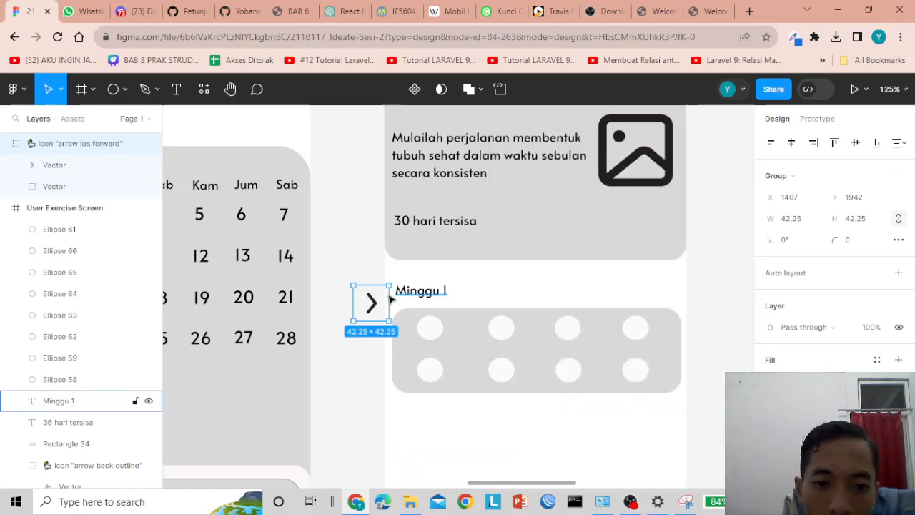
{"action": "left_click_drag", "start_coordinate": [372, 303], "coordinate": [466, 329]}
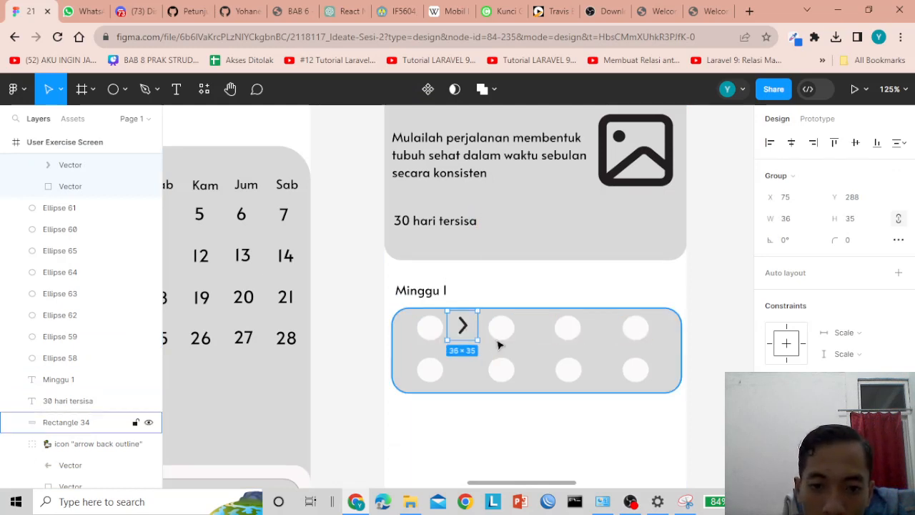
- Nudge the first arrow into place and copy it into the second and third top-row gaps
{"action": "left_click", "coordinate": [333, 334]}
{"action": "left_click_drag", "start_coordinate": [462, 326], "coordinate": [462, 327]}
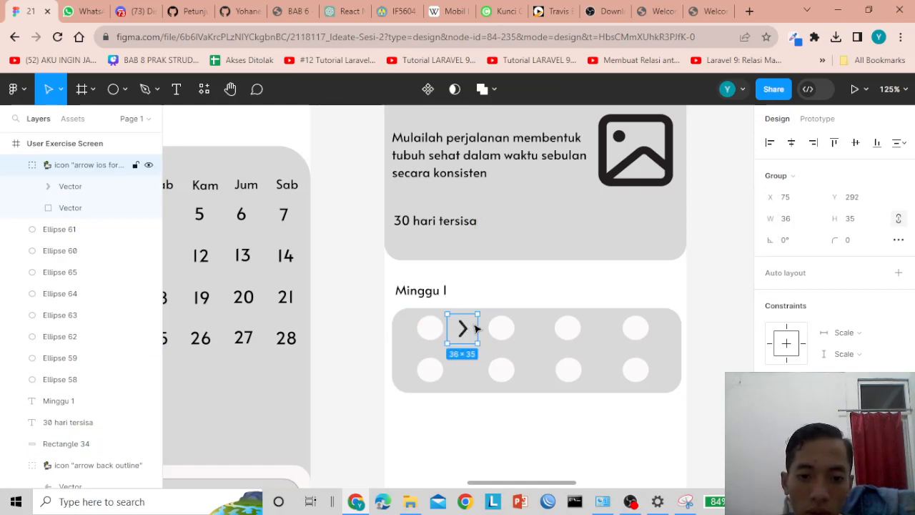
{"action": "key", "text": "Right"}
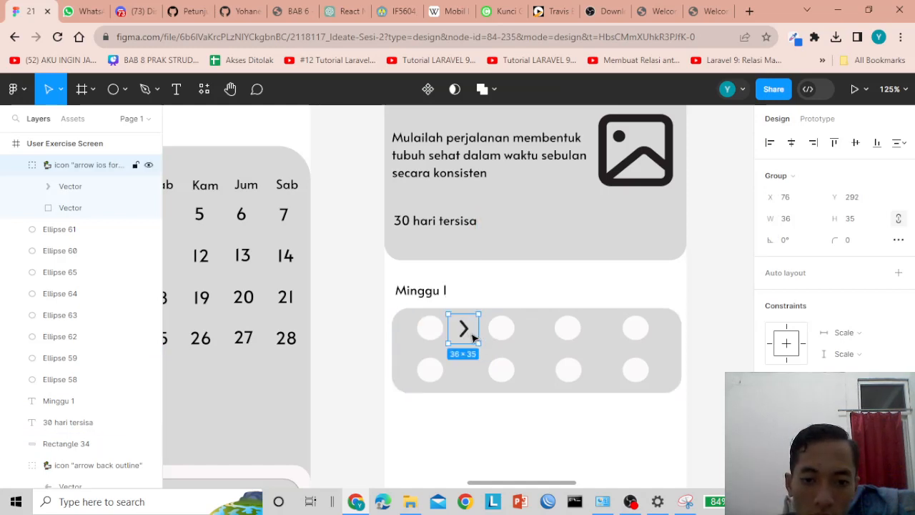
{"action": "key", "text": "Right"}
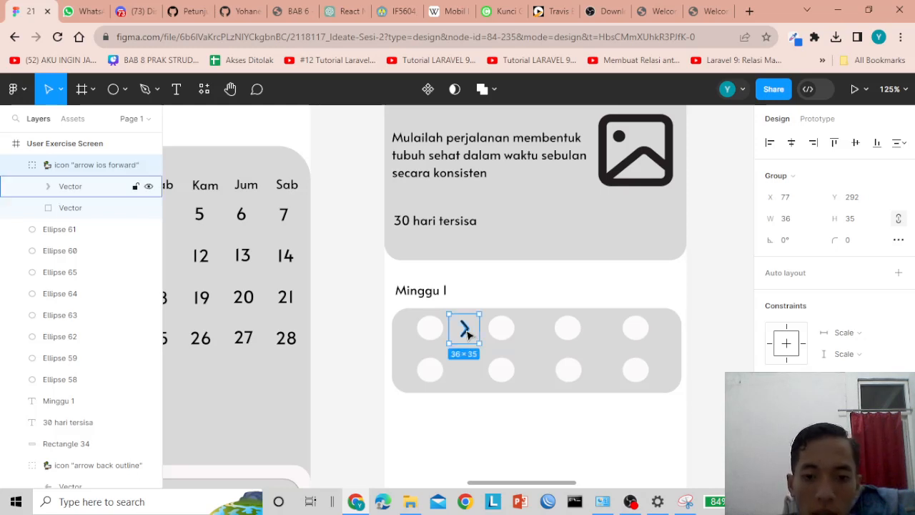
{"action": "left_click_drag", "start_coordinate": [468, 334], "coordinate": [536, 330]}
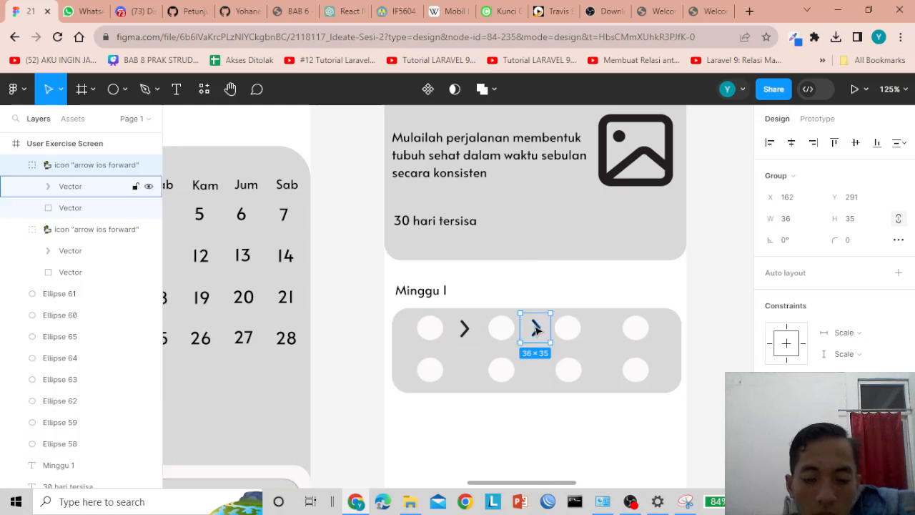
{"action": "left_click", "coordinate": [465, 331]}
{"action": "left_click", "coordinate": [536, 327]}
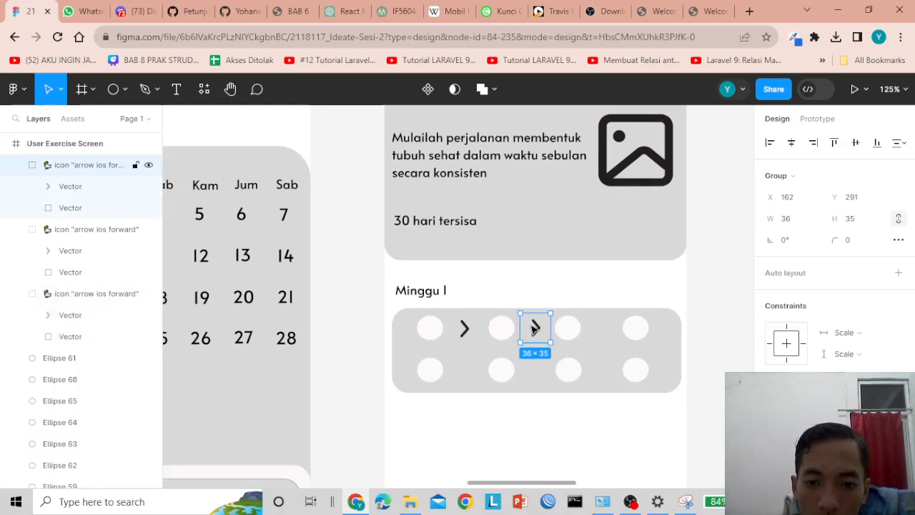
{"action": "left_click_drag", "start_coordinate": [536, 327], "coordinate": [601, 329]}
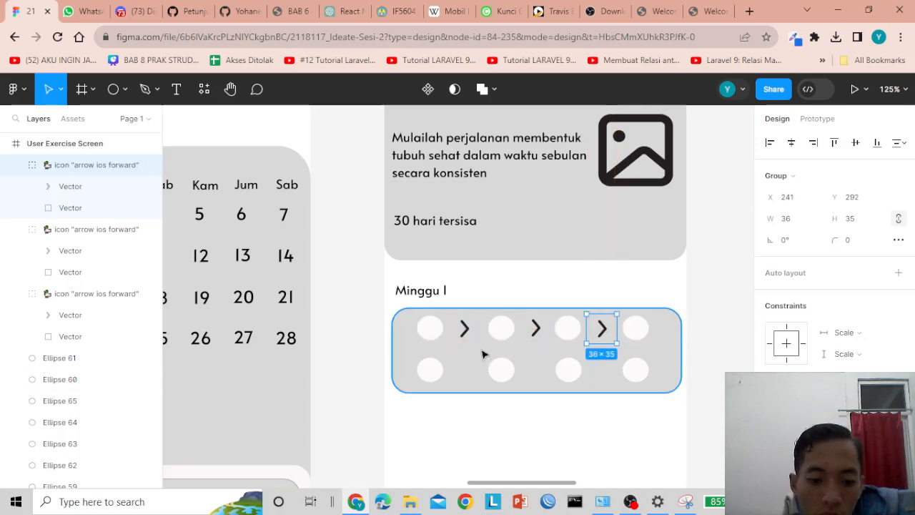
- Copy arrows down into the three gaps between the bottom-row circles
{"action": "left_click_drag", "start_coordinate": [599, 327], "coordinate": [464, 372]}
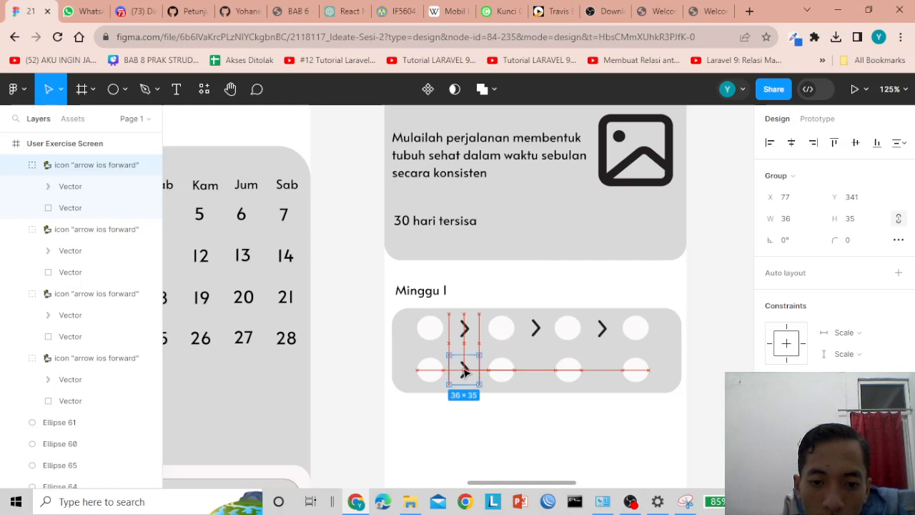
{"action": "left_click_drag", "start_coordinate": [464, 370], "coordinate": [465, 371]}
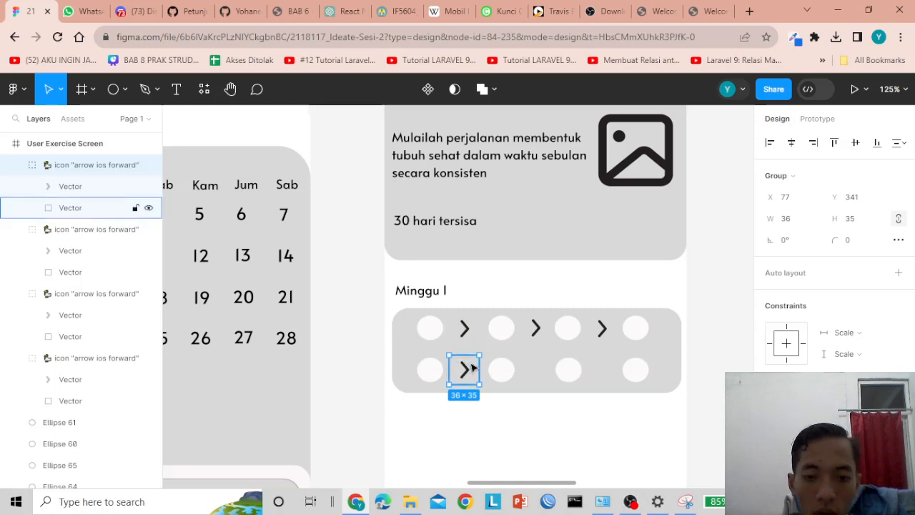
{"action": "left_click_drag", "start_coordinate": [472, 368], "coordinate": [603, 370]}
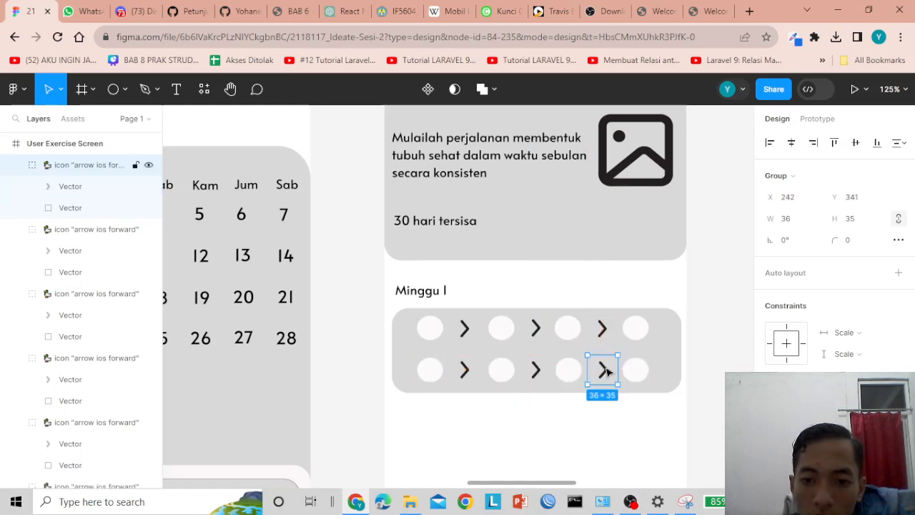
{"action": "left_click", "coordinate": [343, 364]}
{"action": "scroll", "coordinate": [534, 327], "scroll_direction": "down", "scroll_amount": 2}
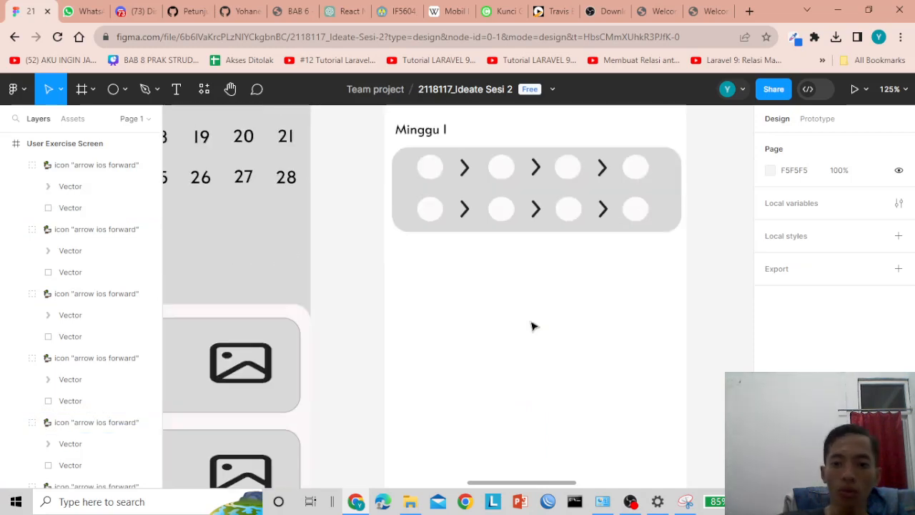
{"action": "scroll", "coordinate": [531, 327], "scroll_direction": "up", "scroll_amount": 1}
- Add a '1' text label at the first circle and set its font size to 10
{"action": "left_click", "coordinate": [430, 247]}
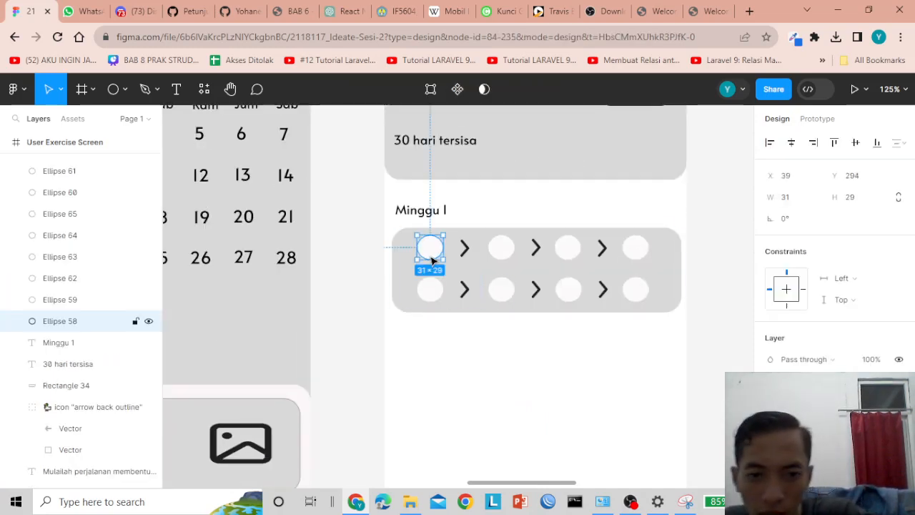
{"action": "left_click", "coordinate": [176, 88]}
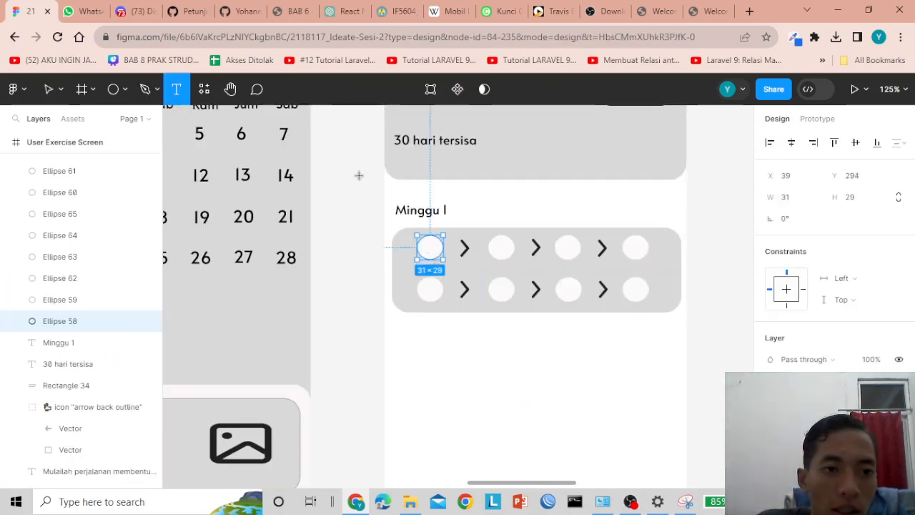
{"action": "left_click", "coordinate": [432, 252]}
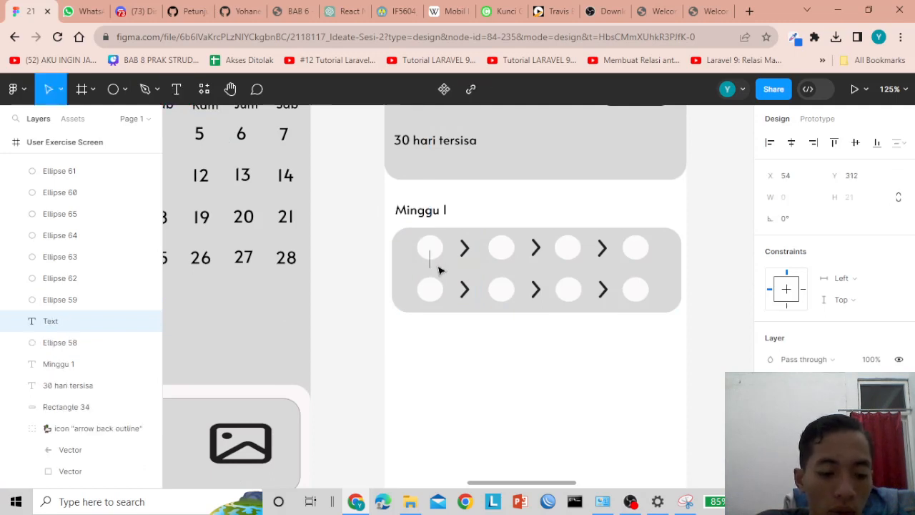
{"action": "type", "text": "1"}
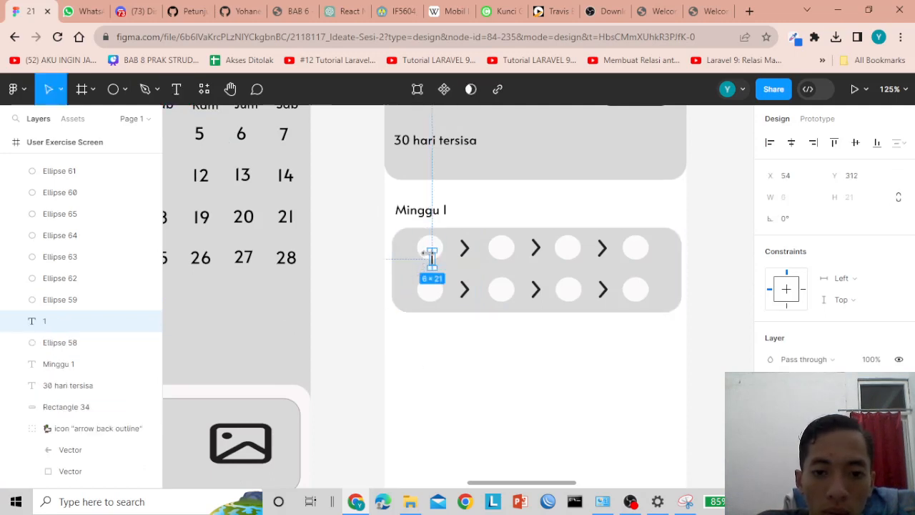
{"action": "left_click_drag", "start_coordinate": [431, 259], "coordinate": [360, 250]}
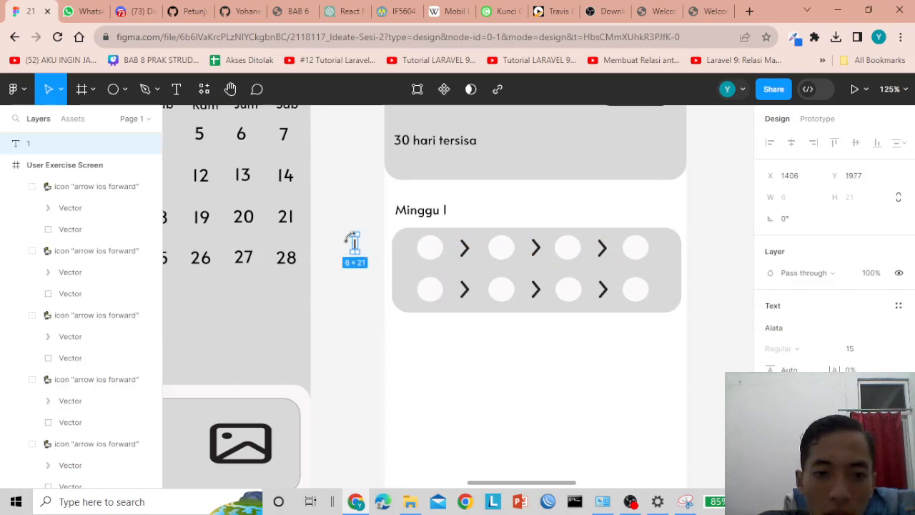
{"action": "double_click", "coordinate": [358, 246]}
{"action": "left_click", "coordinate": [855, 350]}
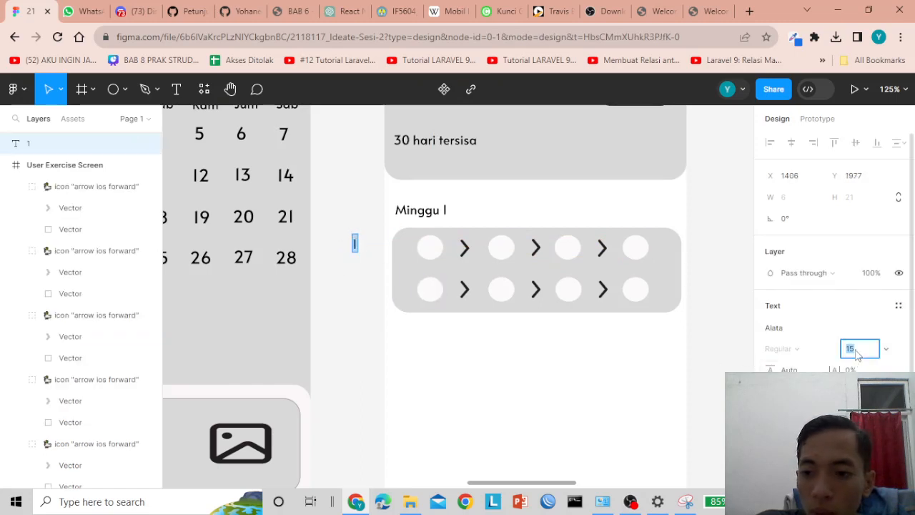
{"action": "type", "text": "10"}
{"action": "key", "text": "Return"}
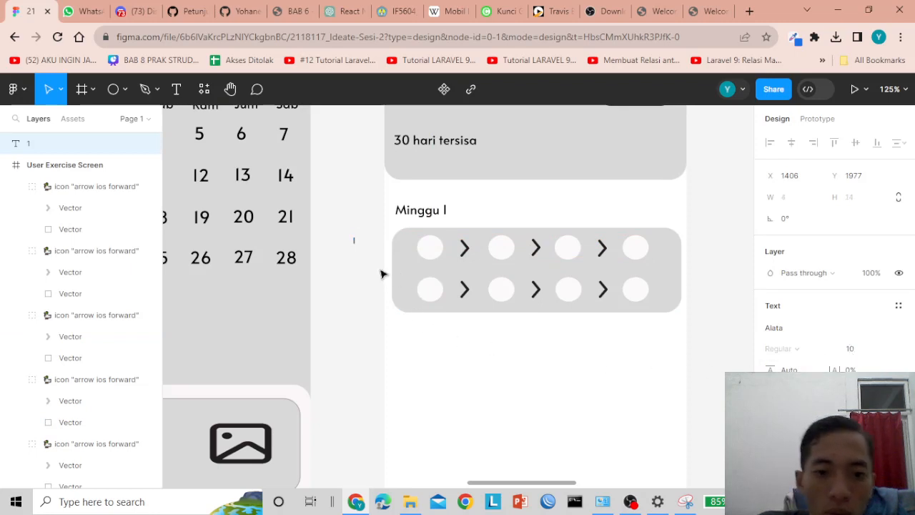
- Change the number 1's font size to 13
{"action": "left_click_drag", "start_coordinate": [411, 256], "coordinate": [432, 254]}
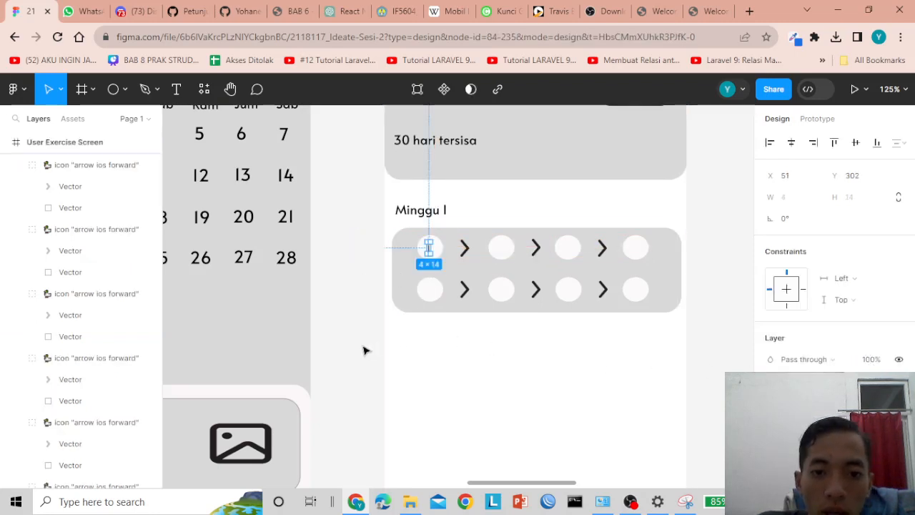
{"action": "left_click", "coordinate": [319, 353]}
{"action": "left_click", "coordinate": [429, 249]}
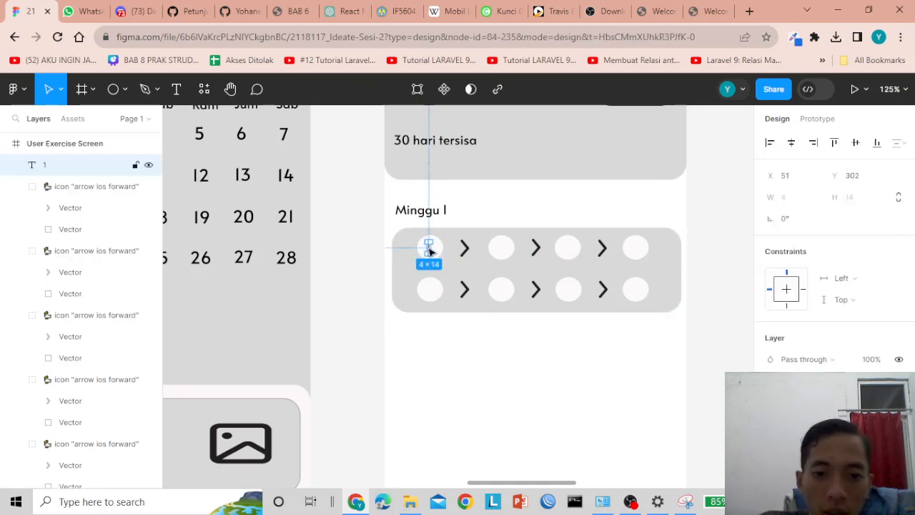
{"action": "left_click_drag", "start_coordinate": [422, 254], "coordinate": [351, 255]}
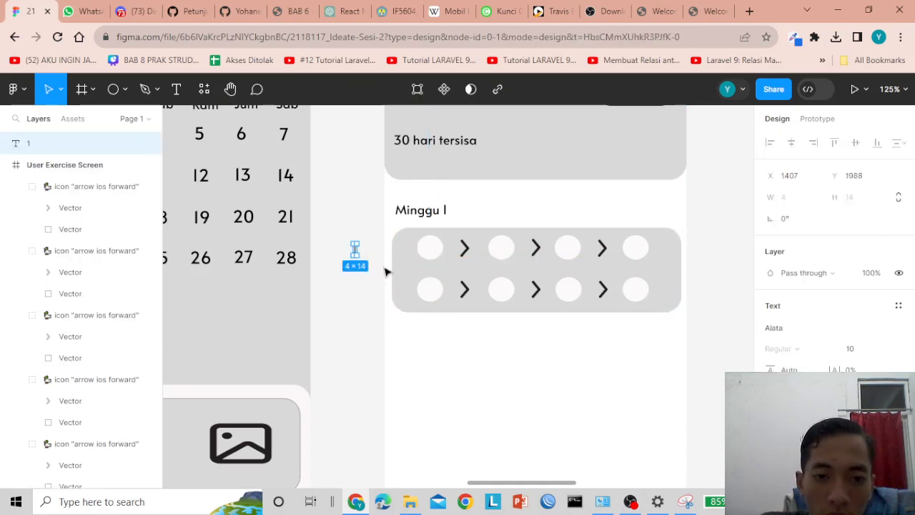
{"action": "left_click", "coordinate": [849, 348]}
{"action": "type", "text": "1"}
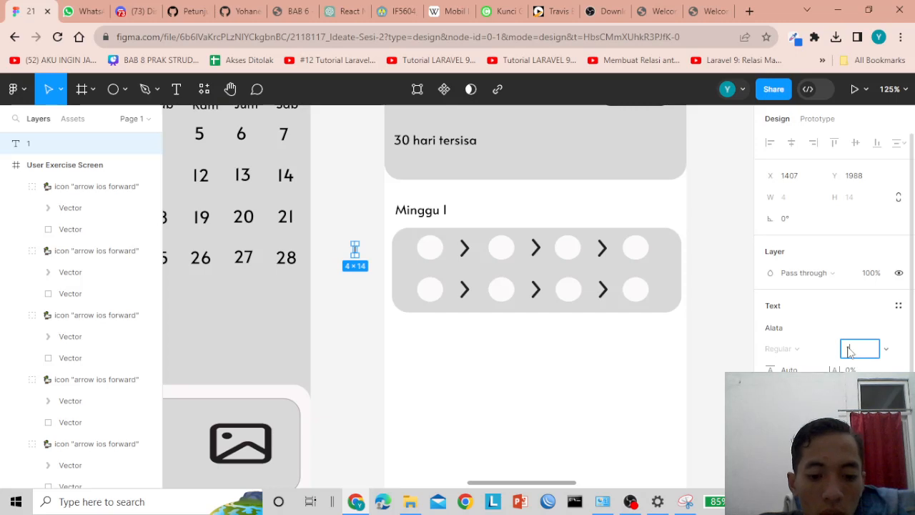
{"action": "type", "text": "7"}
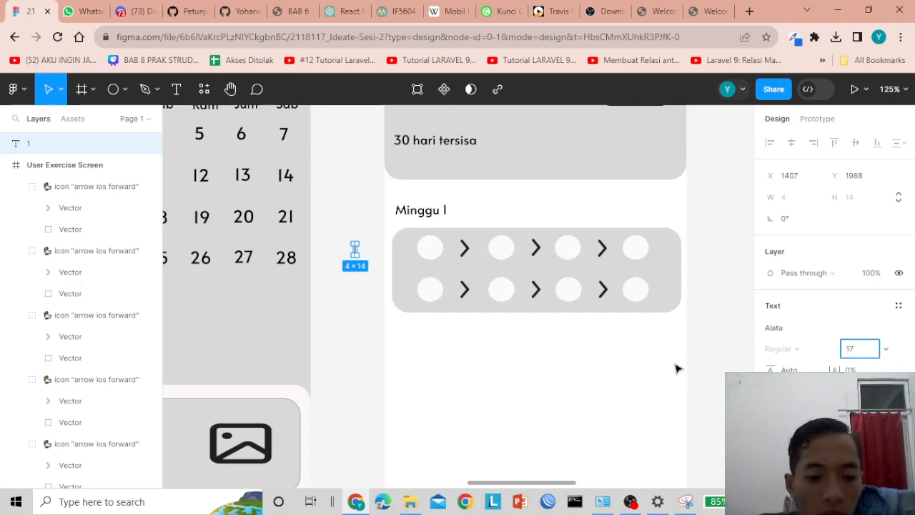
{"action": "type", "text": "3"}
{"action": "key", "text": "Return"}
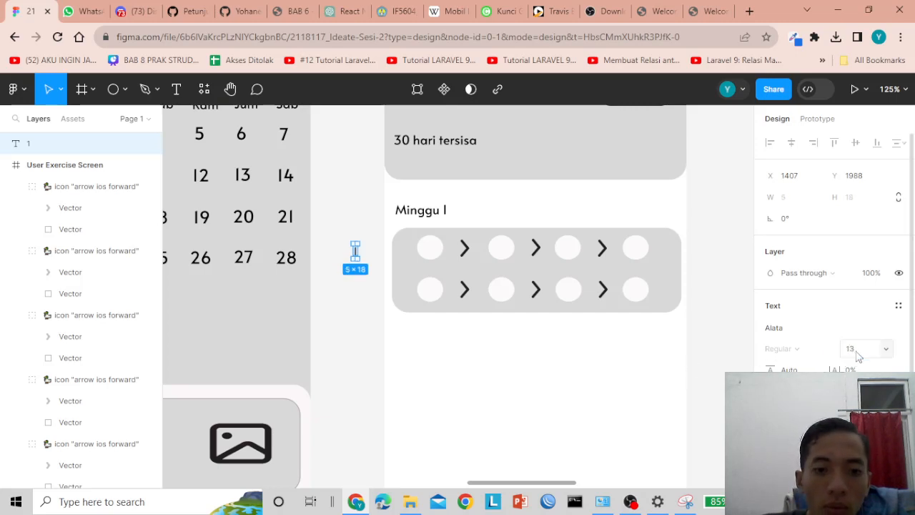
- Centre the 1 in the first circle and duplicate it with Ctrl+D
{"action": "left_click", "coordinate": [327, 351]}
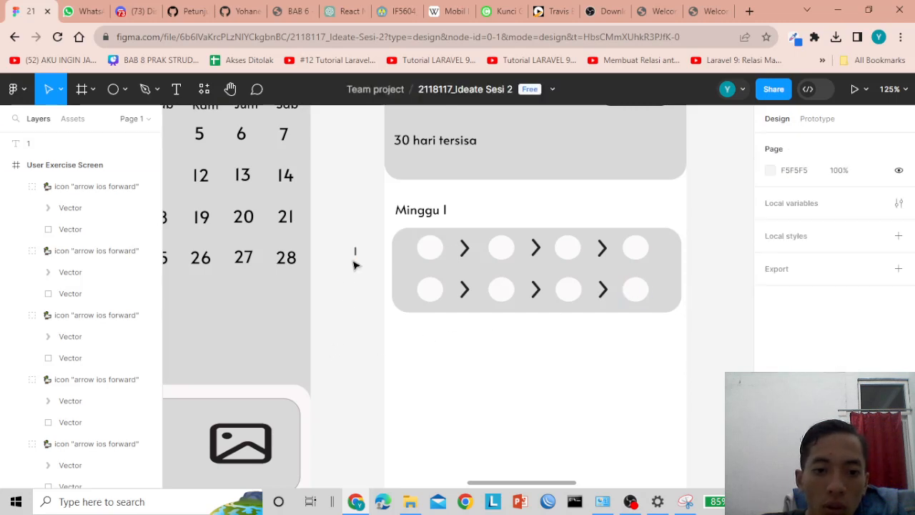
{"action": "left_click", "coordinate": [354, 258]}
{"action": "left_click_drag", "start_coordinate": [356, 250], "coordinate": [430, 246]}
{"action": "left_click", "coordinate": [354, 346]}
{"action": "left_click", "coordinate": [429, 249]}
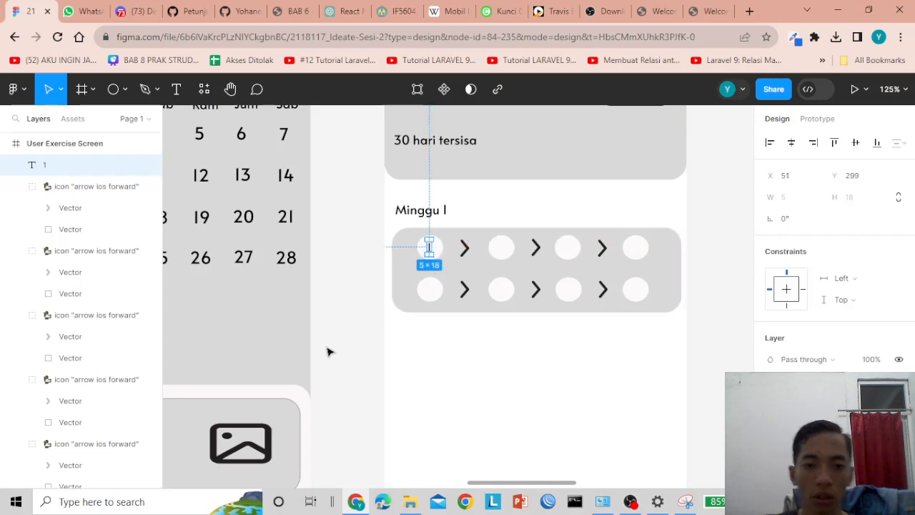
{"action": "key", "text": "ctrl+d"}
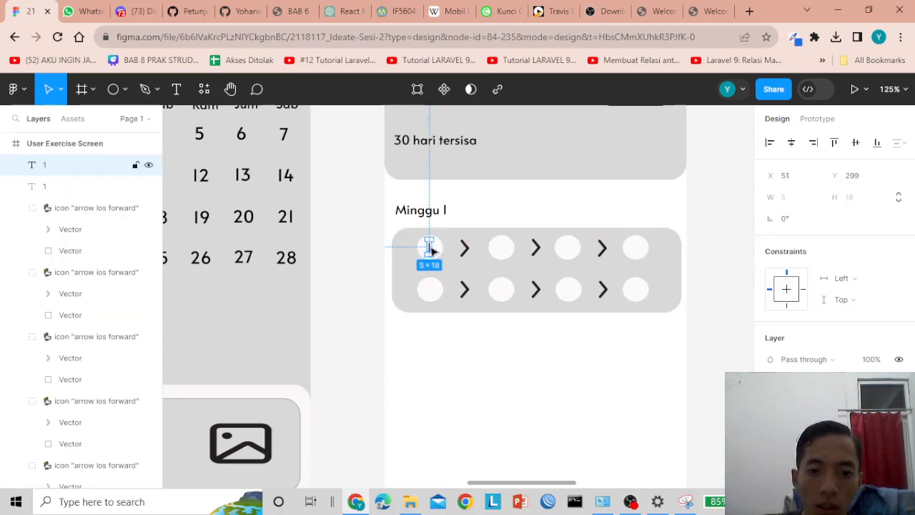
- Copy the number into the top row's remaining circles and label them 2, 3 and 4
{"action": "left_click_drag", "start_coordinate": [431, 251], "coordinate": [501, 247]}
{"action": "double_click", "coordinate": [501, 246]}
{"action": "key", "text": "Escape"}
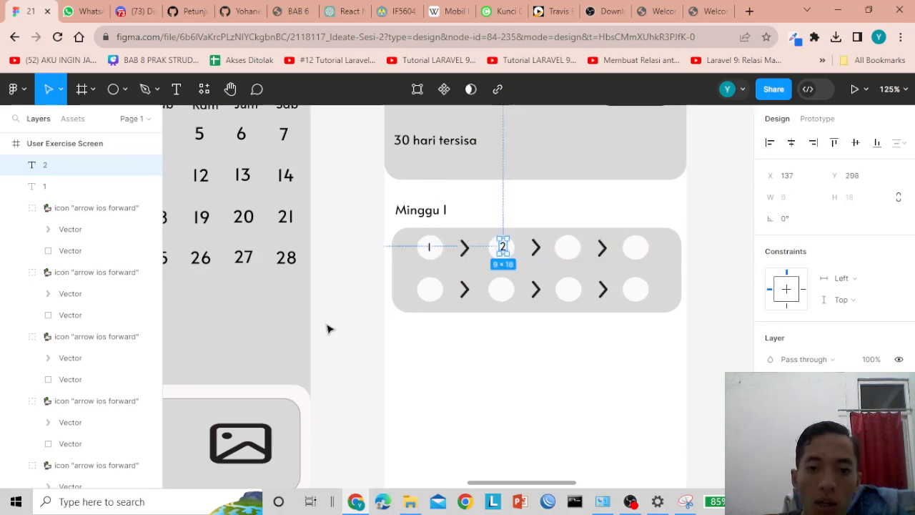
{"action": "left_click_drag", "start_coordinate": [504, 250], "coordinate": [480, 253]}
{"action": "left_click", "coordinate": [369, 329]}
{"action": "key", "text": "Escape"}
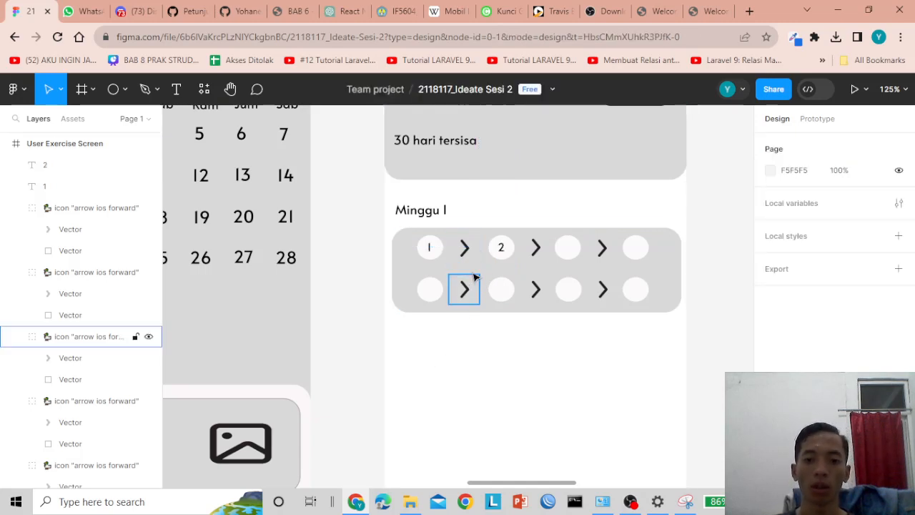
{"action": "left_click", "coordinate": [501, 248]}
{"action": "key", "text": "ctrl+d"}
{"action": "left_click_drag", "start_coordinate": [503, 251], "coordinate": [570, 251]}
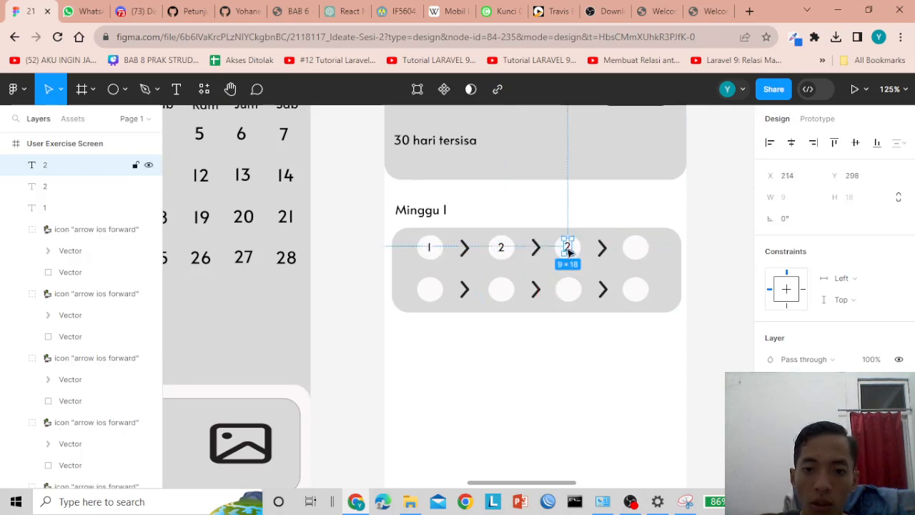
{"action": "double_click", "coordinate": [567, 248]}
{"action": "key", "text": "Escape"}
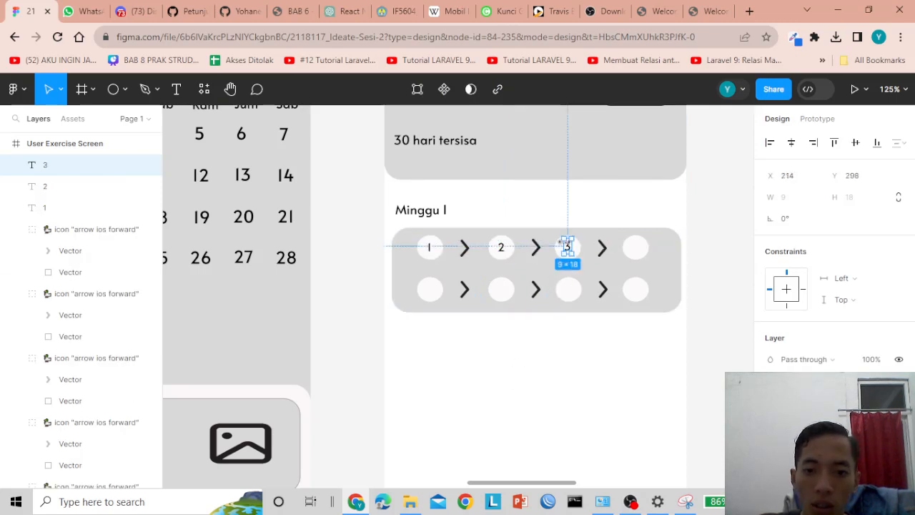
{"action": "left_click_drag", "start_coordinate": [562, 243], "coordinate": [639, 248]}
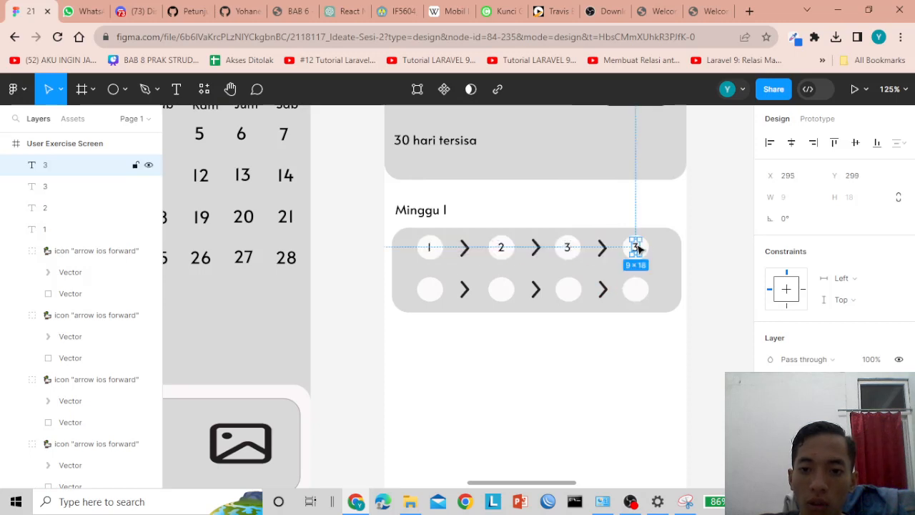
{"action": "double_click", "coordinate": [636, 248]}
{"action": "type", "text": "4"}
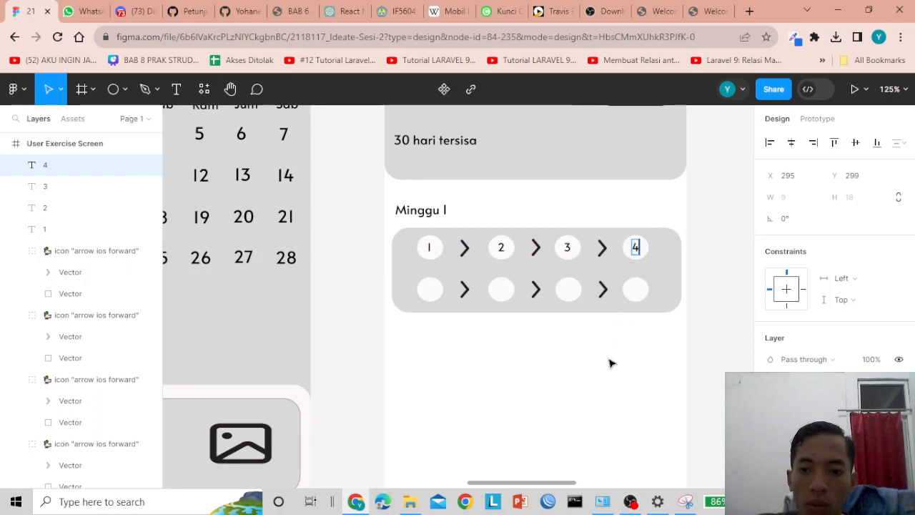
{"action": "key", "text": "Escape"}
- Copy the number into the bottom row's first three circles as 5, 6 and 7
{"action": "left_click_drag", "start_coordinate": [638, 248], "coordinate": [432, 294]}
{"action": "double_click", "coordinate": [431, 290]}
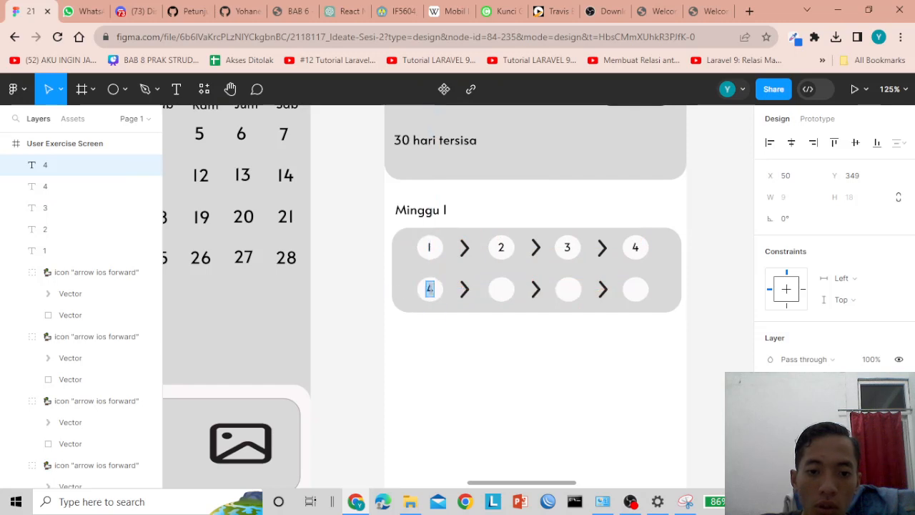
{"action": "type", "text": "5"}
{"action": "key", "text": "Escape"}
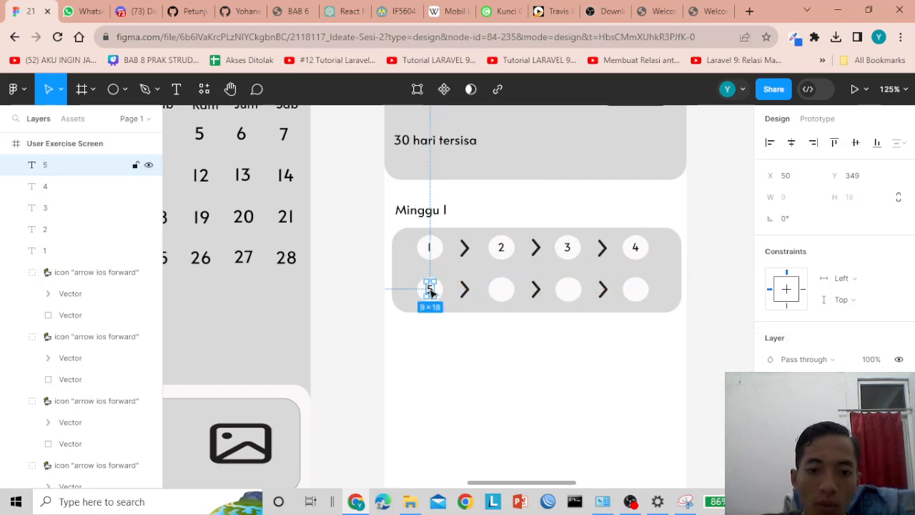
{"action": "left_click_drag", "start_coordinate": [430, 289], "coordinate": [501, 290]}
{"action": "double_click", "coordinate": [501, 289]}
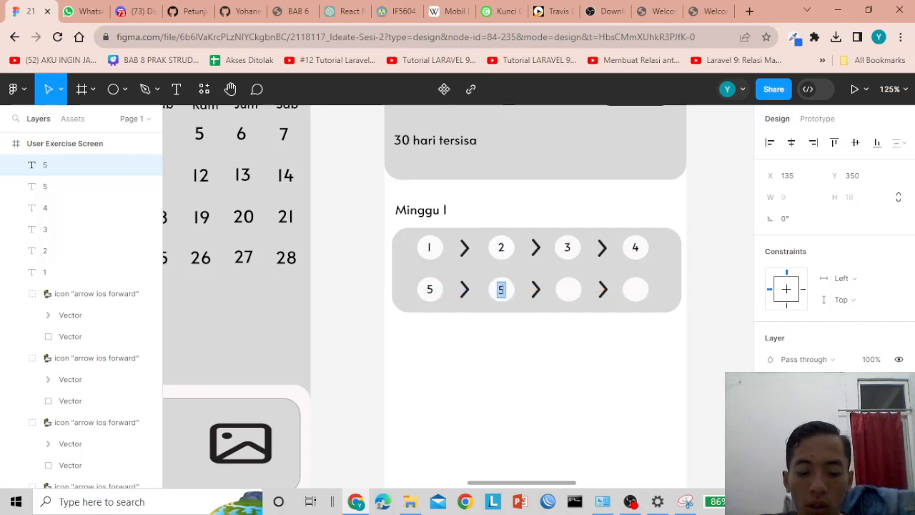
{"action": "key", "text": "Escape"}
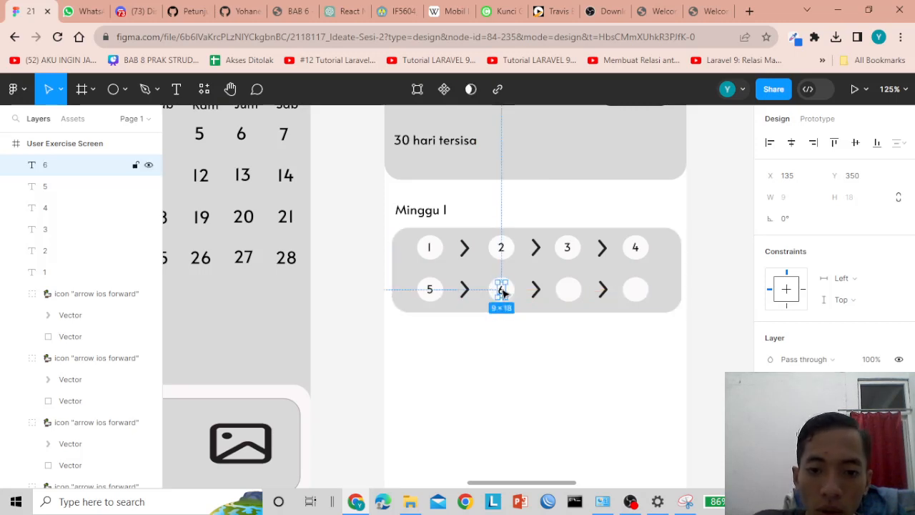
{"action": "left_click_drag", "start_coordinate": [501, 290], "coordinate": [571, 292]}
{"action": "double_click", "coordinate": [569, 290]}
{"action": "type", "text": "7"}
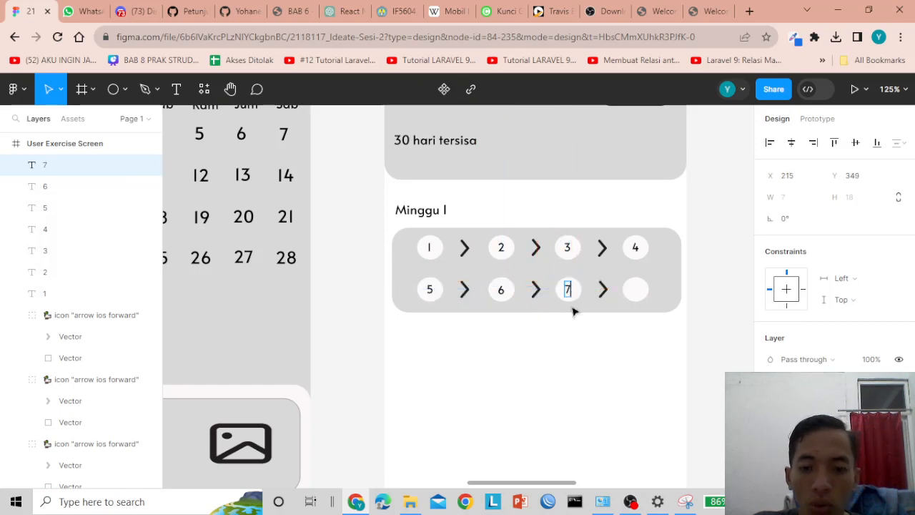
{"action": "key", "text": "Escape"}
{"action": "scroll", "coordinate": [562, 353], "scroll_direction": "down", "scroll_amount": 5}
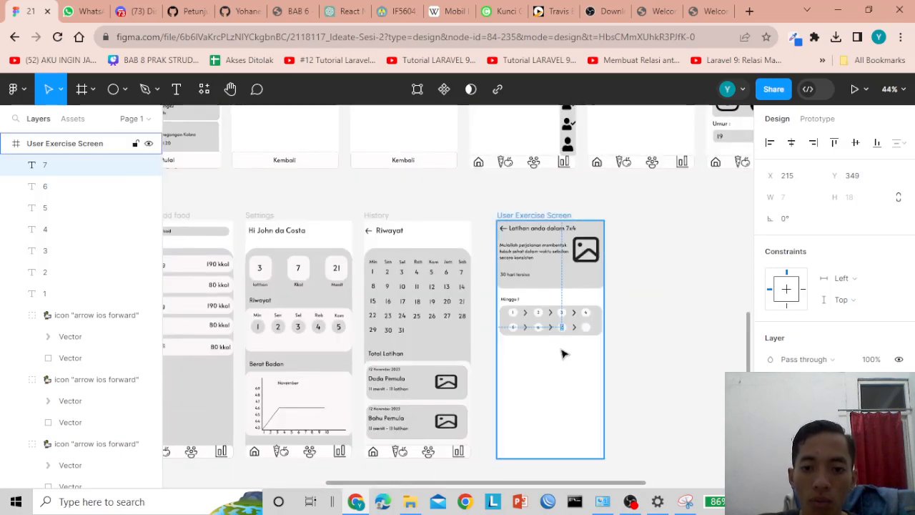
{"action": "left_click", "coordinate": [641, 348]}
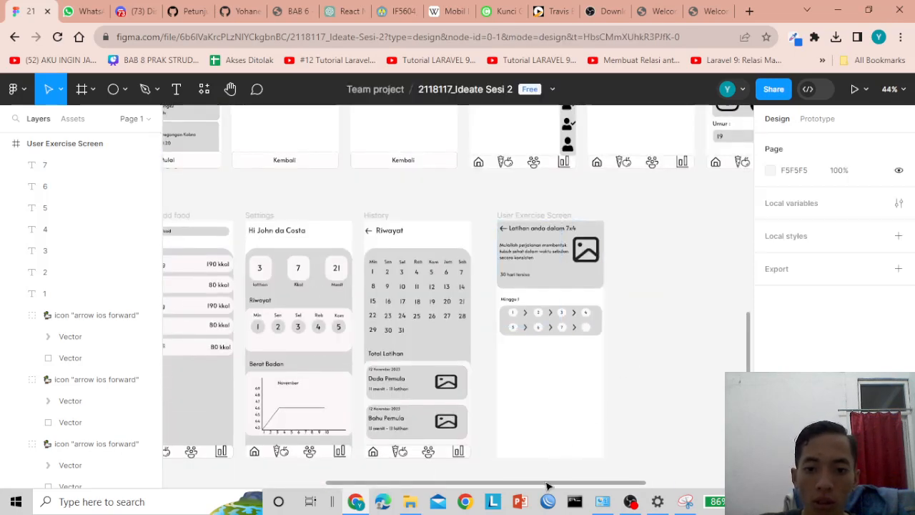
{"action": "left_click_drag", "start_coordinate": [546, 488], "coordinate": [417, 464]}
{"action": "scroll", "coordinate": [312, 262], "scroll_direction": "up", "scroll_amount": 4}
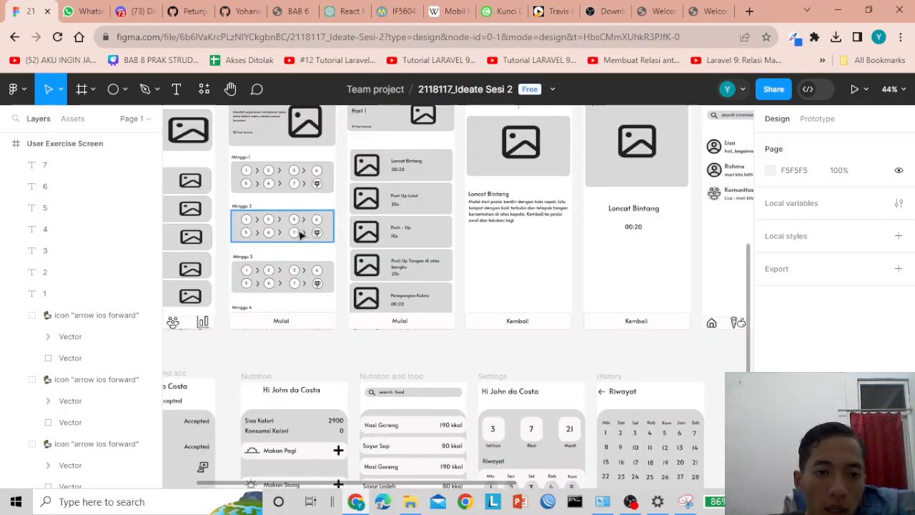
{"action": "scroll", "coordinate": [268, 174], "scroll_direction": "up", "scroll_amount": 5}
{"action": "left_click", "coordinate": [236, 161]}
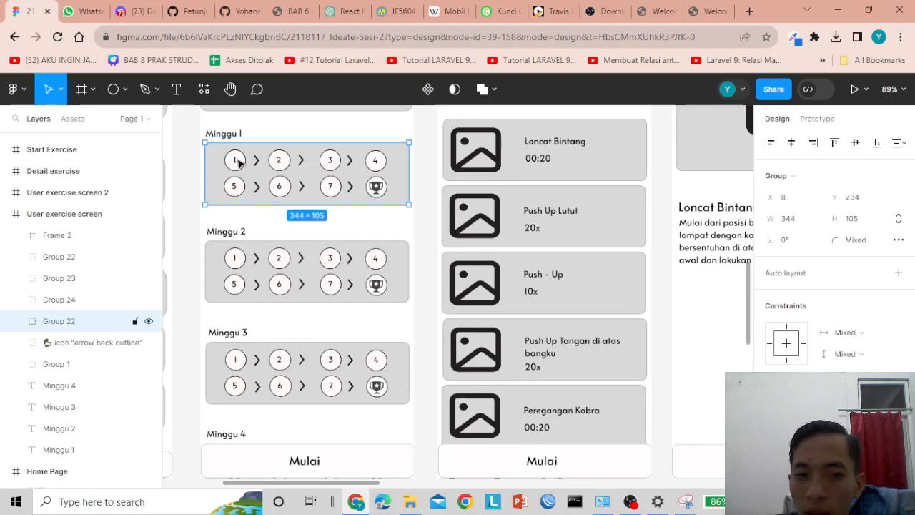
{"action": "double_click", "coordinate": [241, 169]}
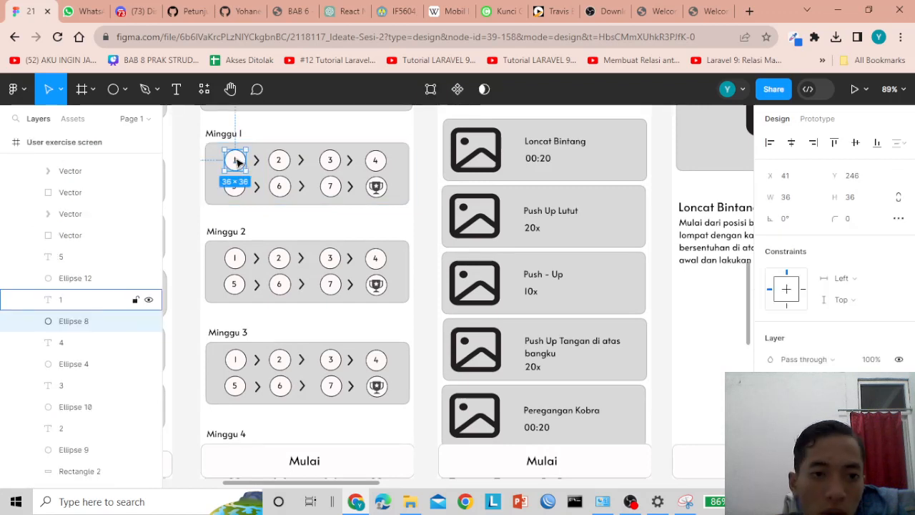
{"action": "double_click", "coordinate": [237, 161]}
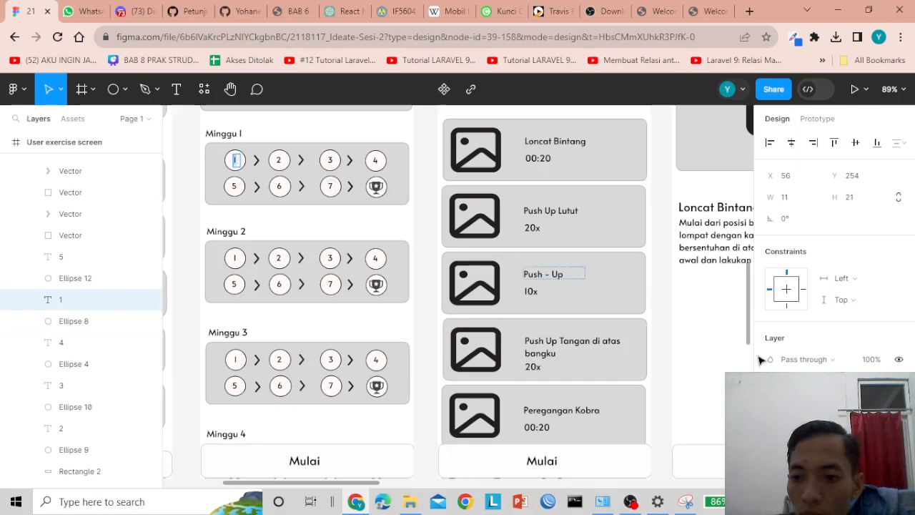
{"action": "double_click", "coordinate": [279, 160]}
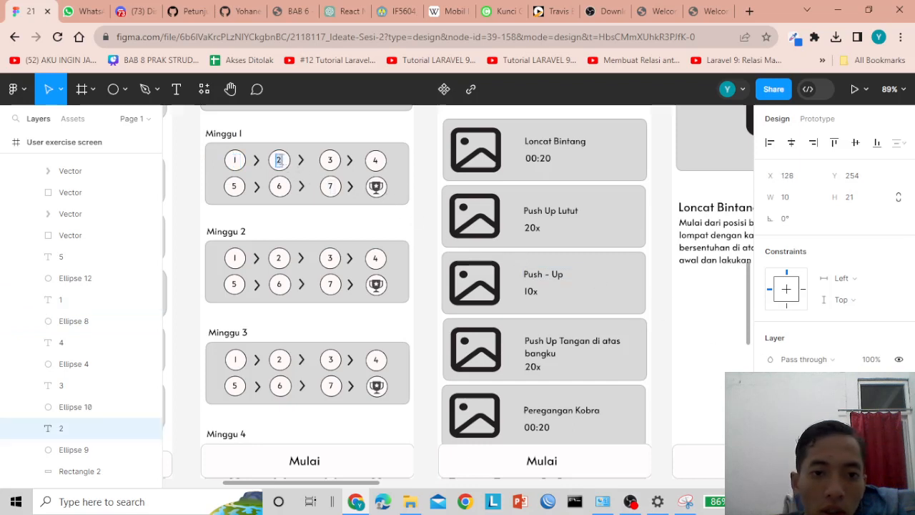
{"action": "left_click", "coordinate": [236, 160]}
{"action": "scroll", "coordinate": [357, 226], "scroll_direction": "down", "scroll_amount": 10}
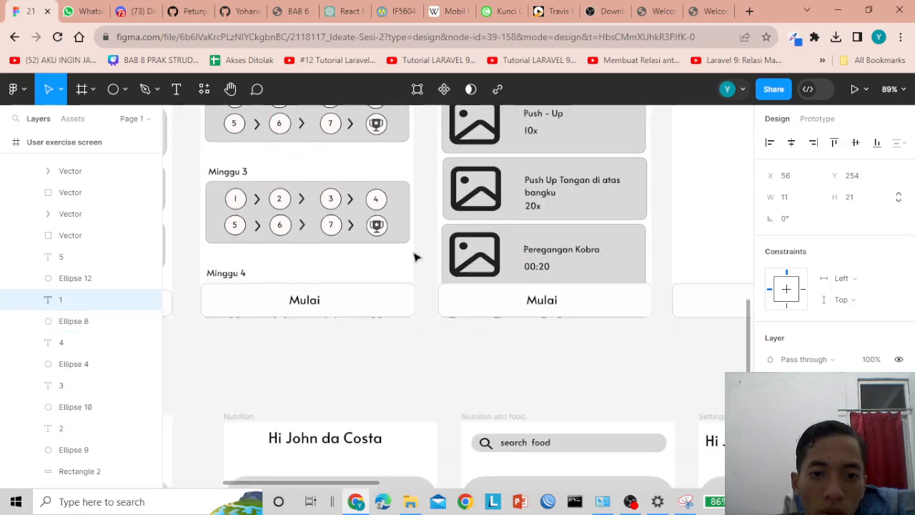
{"action": "scroll", "coordinate": [408, 378], "scroll_direction": "down", "scroll_amount": 5}
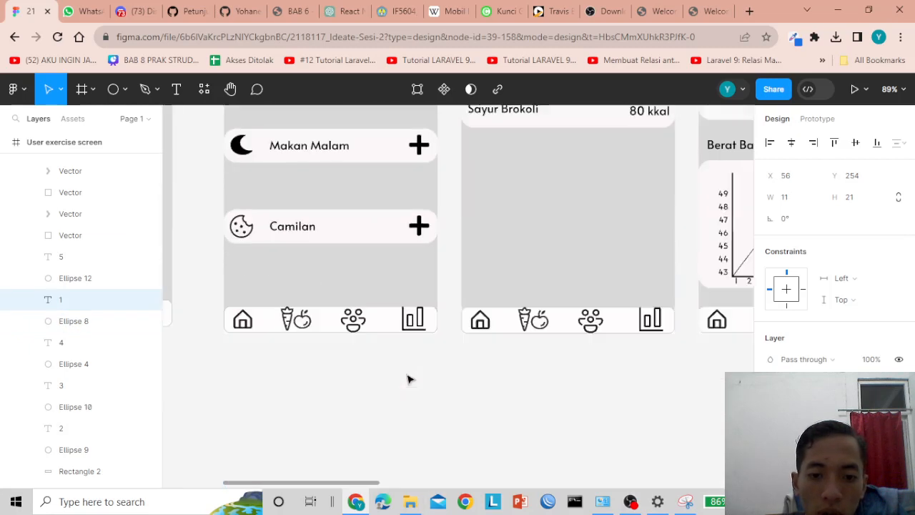
{"action": "left_click_drag", "start_coordinate": [333, 482], "coordinate": [500, 483]}
{"action": "scroll", "coordinate": [564, 429], "scroll_direction": "right", "scroll_amount": 4}
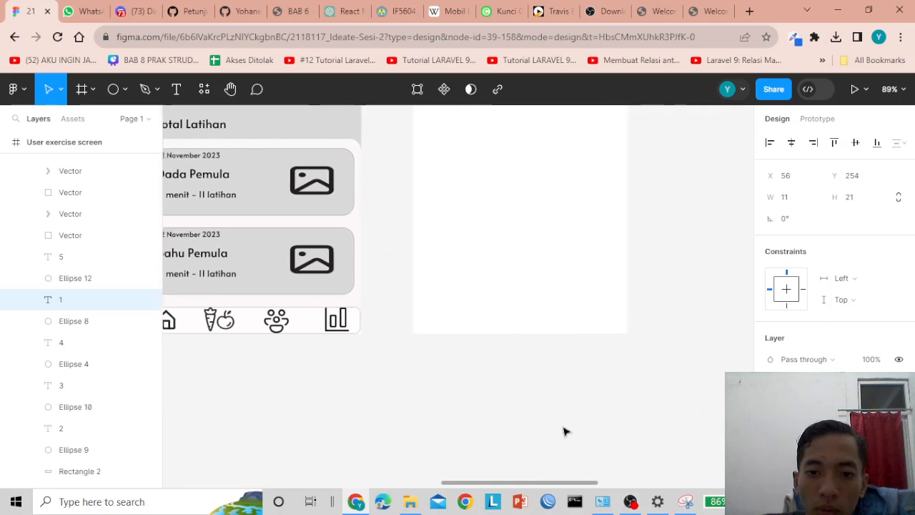
{"action": "scroll", "coordinate": [584, 370], "scroll_direction": "up", "scroll_amount": 6}
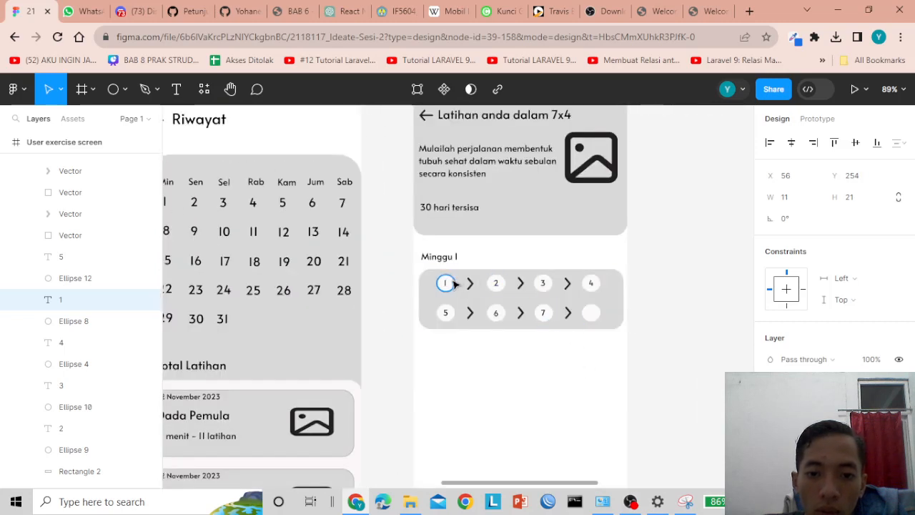
- Go through circles 1–6 of the new card and give circle 6 a dark outline
{"action": "left_click", "coordinate": [445, 283]}
{"action": "scroll", "coordinate": [829, 250], "scroll_direction": "down", "scroll_amount": 1}
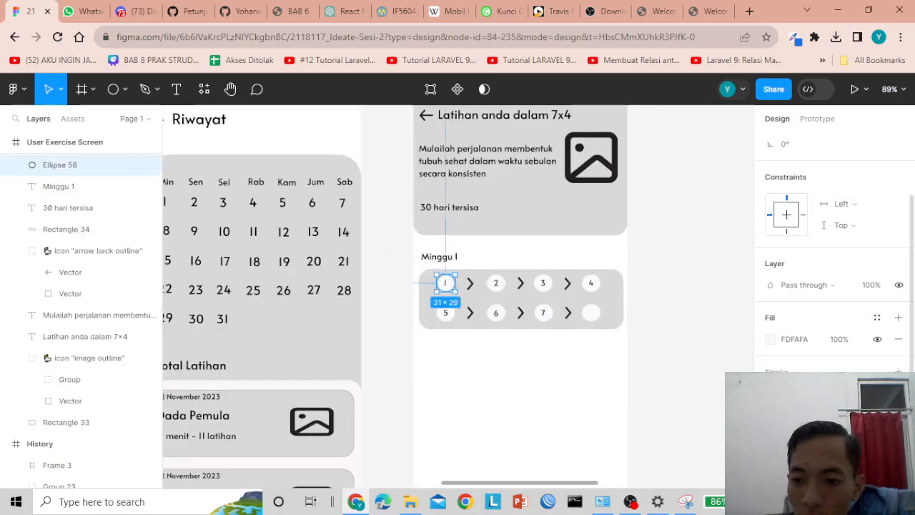
{"action": "left_click", "coordinate": [505, 284]}
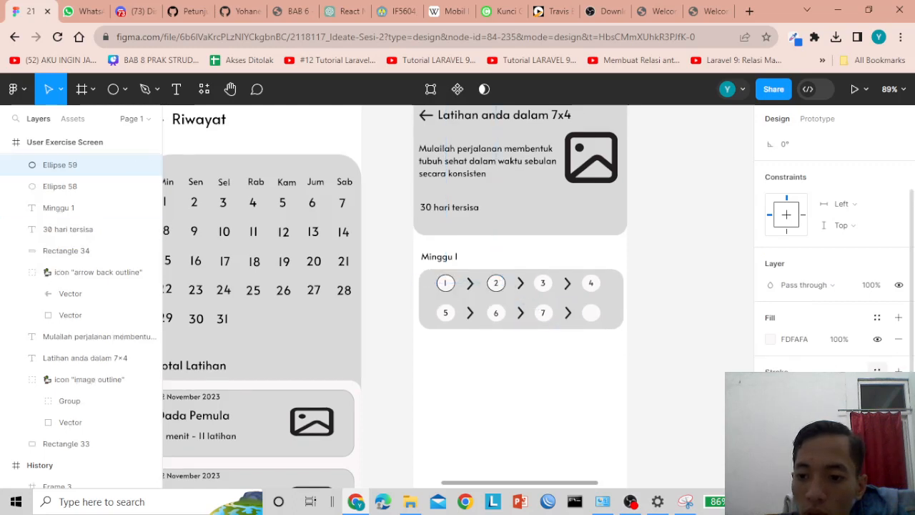
{"action": "left_click", "coordinate": [545, 284]}
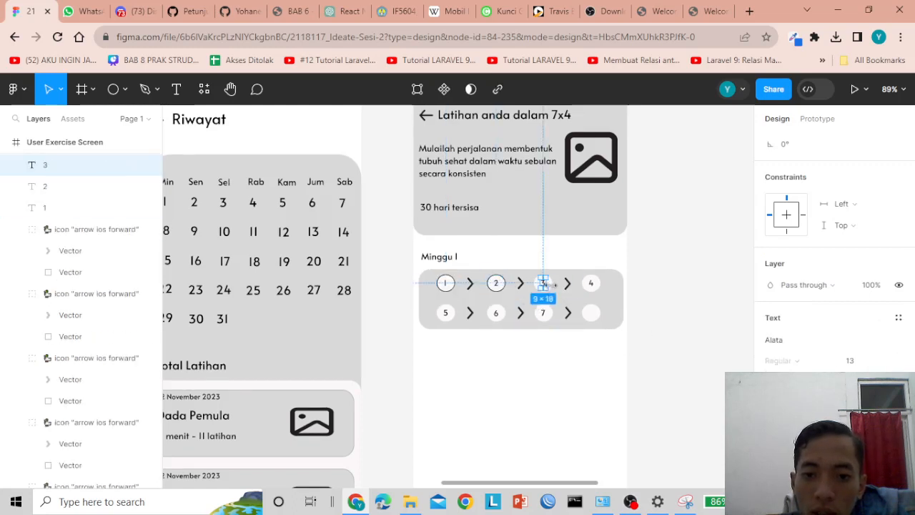
{"action": "left_click", "coordinate": [567, 284]}
{"action": "left_click", "coordinate": [591, 284]}
{"action": "left_click", "coordinate": [551, 287]}
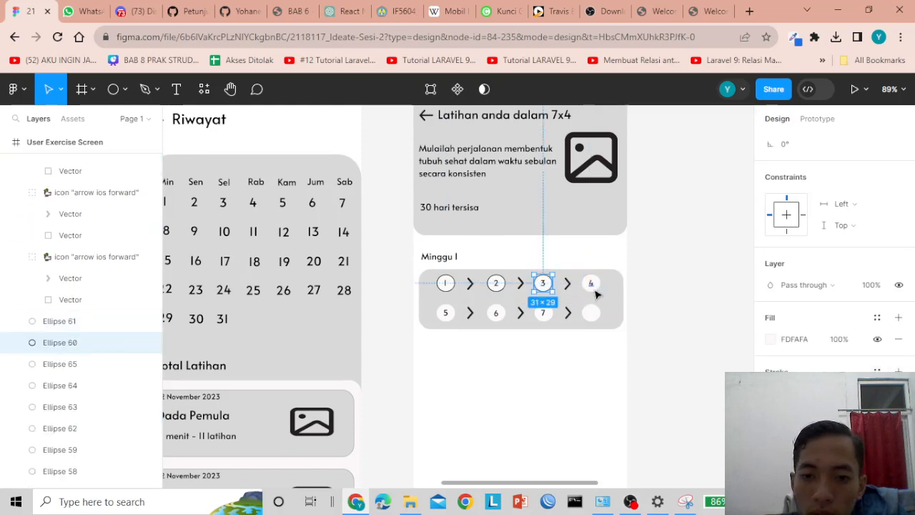
{"action": "left_click", "coordinate": [597, 289]}
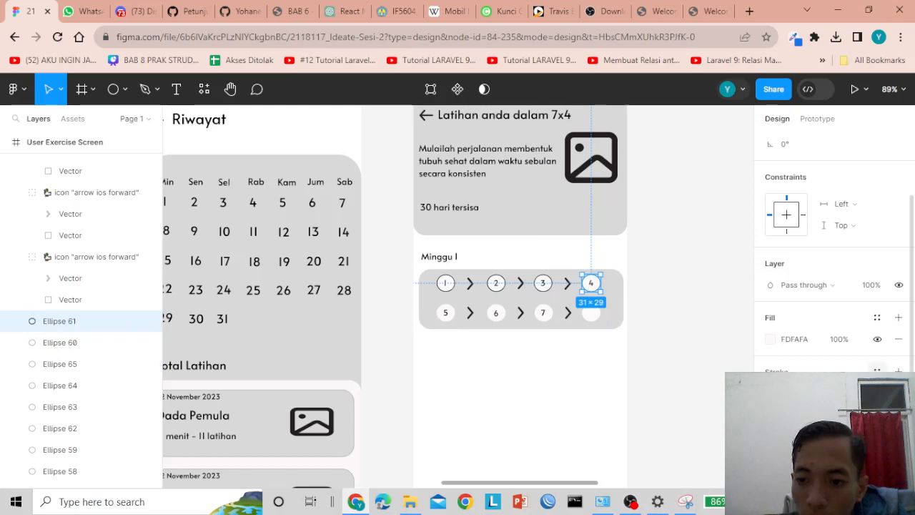
{"action": "left_click", "coordinate": [456, 312]}
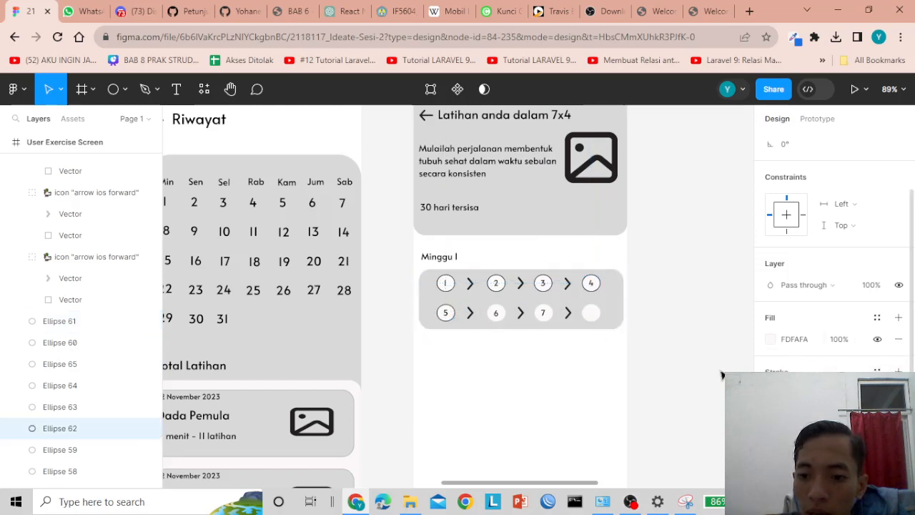
{"action": "left_click", "coordinate": [496, 313]}
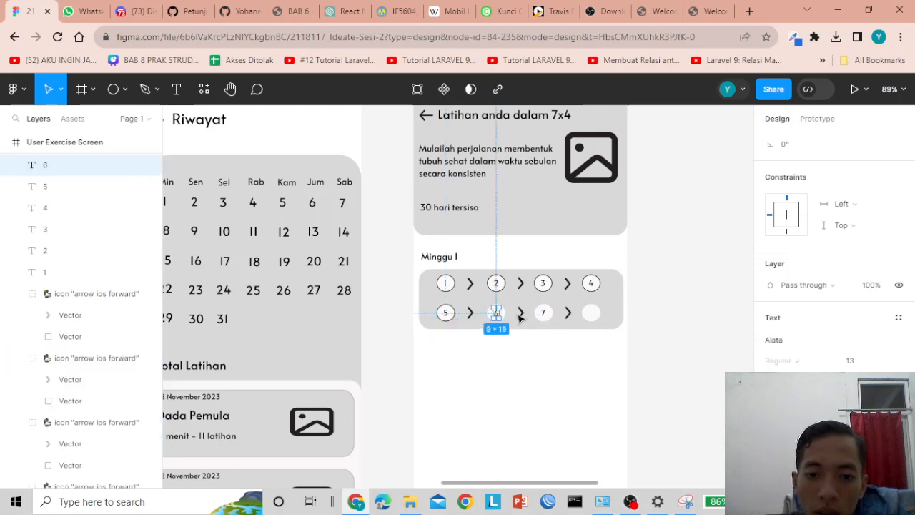
{"action": "left_click", "coordinate": [540, 314]}
{"action": "left_click", "coordinate": [507, 319]}
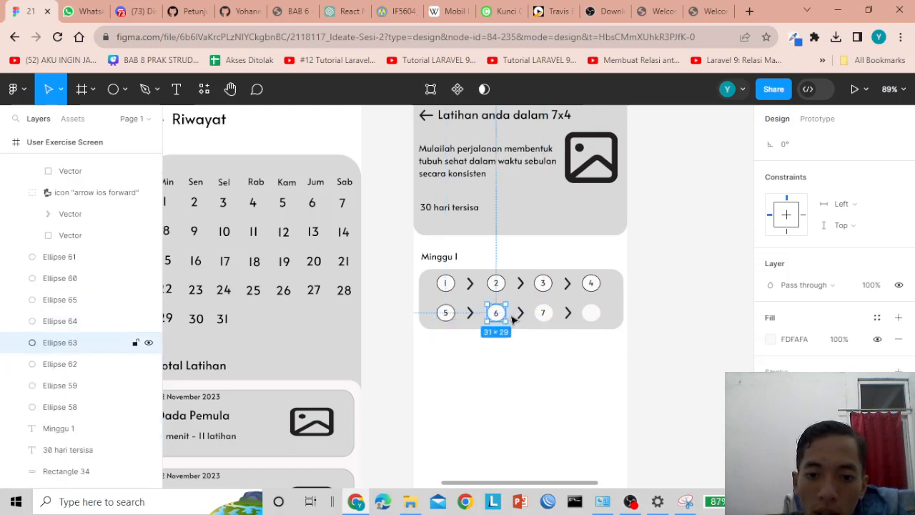
{"action": "left_click", "coordinate": [899, 372]}
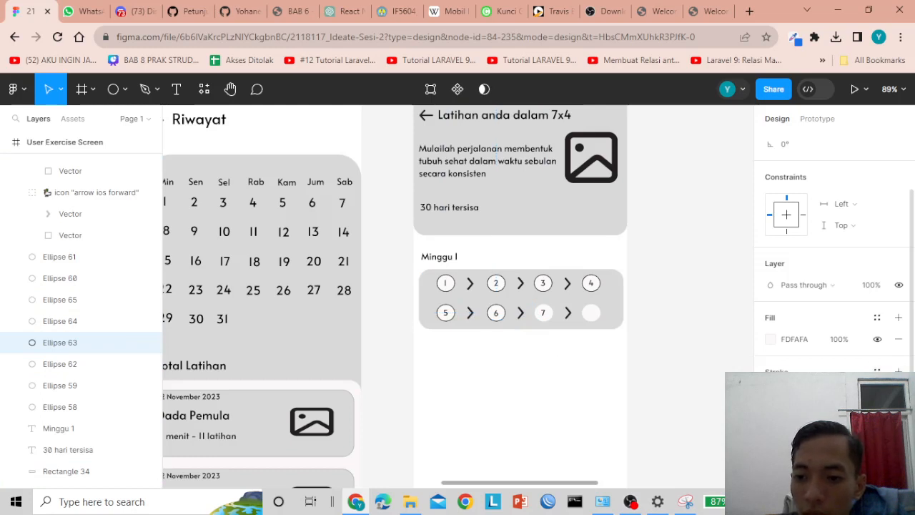
- Give circle 7 and the empty eighth circle the black 000000 outline
{"action": "left_click", "coordinate": [680, 409]}
{"action": "left_click", "coordinate": [505, 317]}
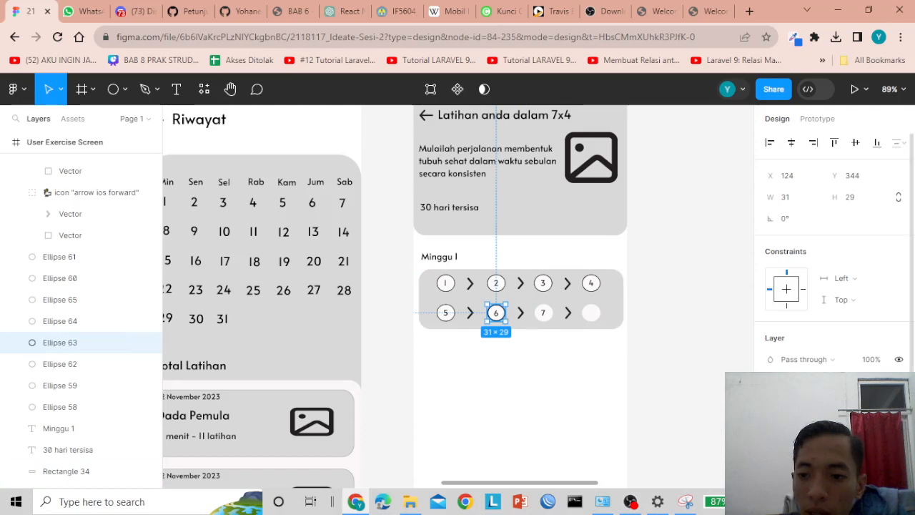
{"action": "scroll", "coordinate": [862, 369], "scroll_direction": "down", "scroll_amount": 2}
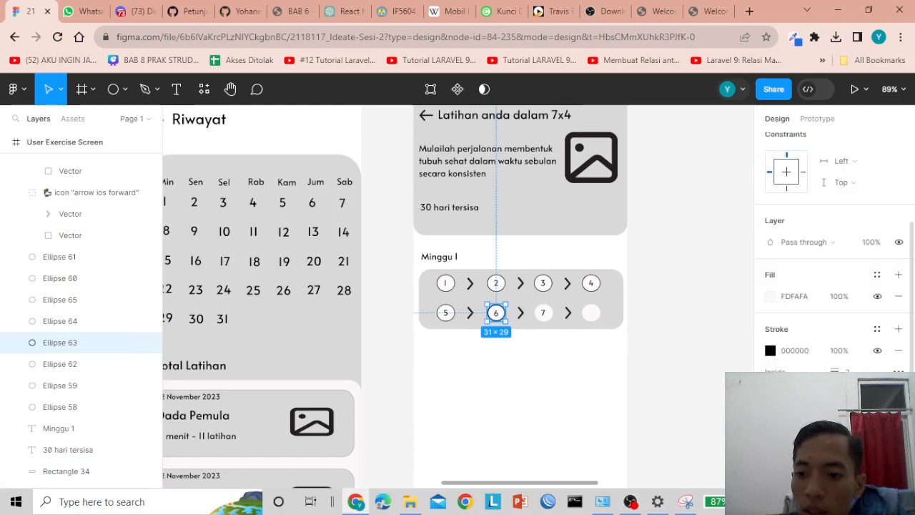
{"action": "left_click", "coordinate": [631, 354]}
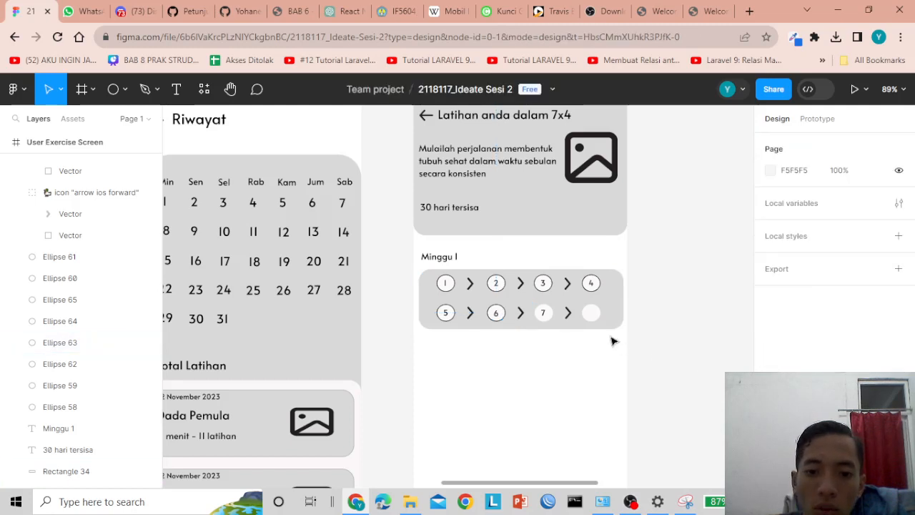
{"action": "left_click", "coordinate": [550, 317]}
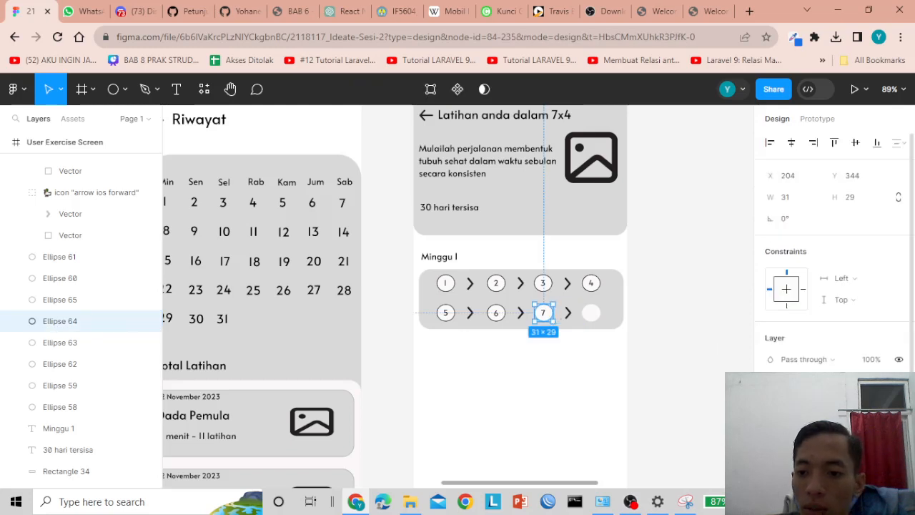
{"action": "scroll", "coordinate": [833, 250], "scroll_direction": "down", "scroll_amount": 1}
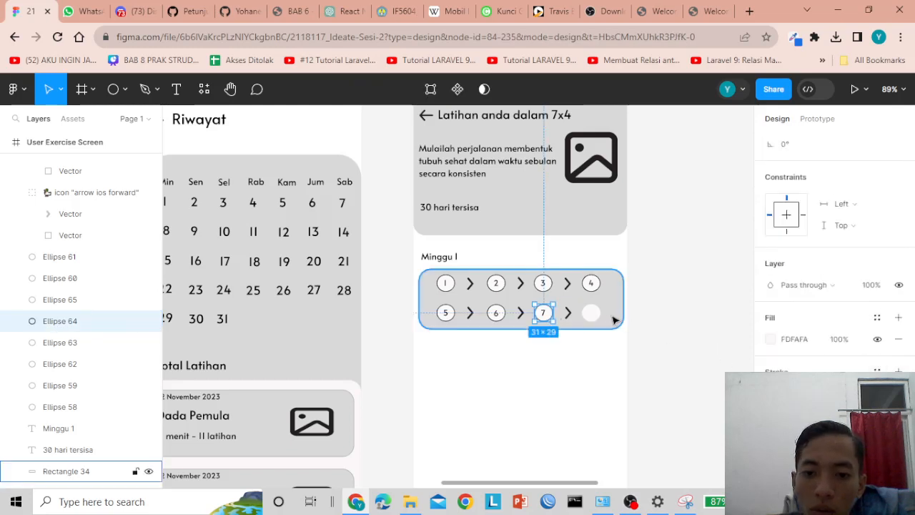
{"action": "left_click", "coordinate": [592, 312]}
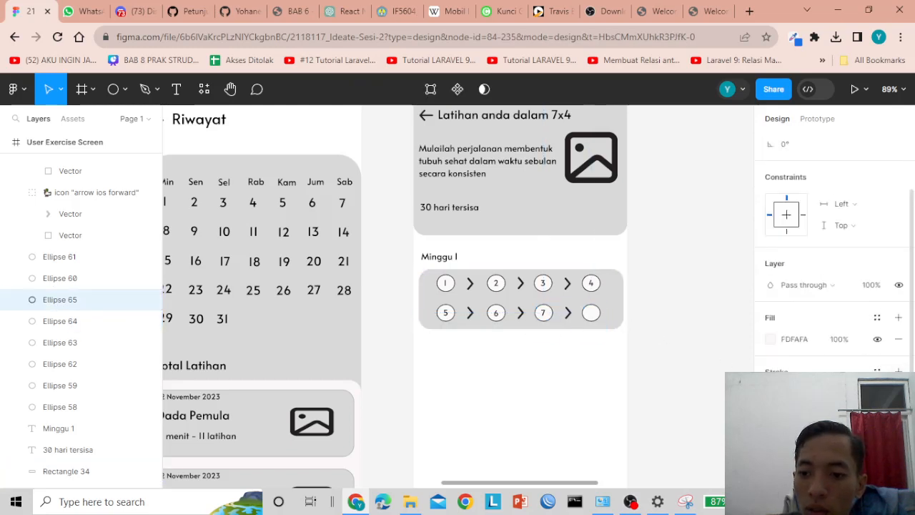
{"action": "left_click", "coordinate": [674, 359]}
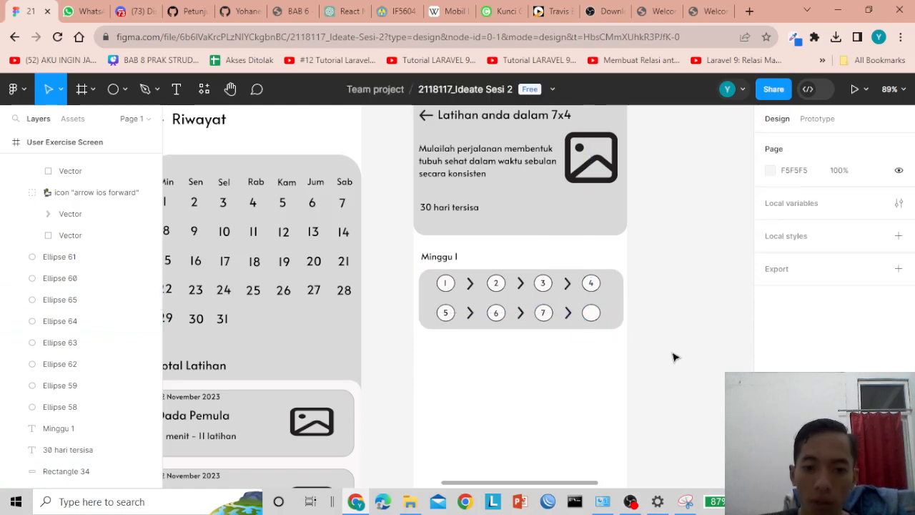
- Shift the 7 slightly right and nudge circle 5 right to align under circle 1
{"action": "left_click", "coordinate": [543, 312]}
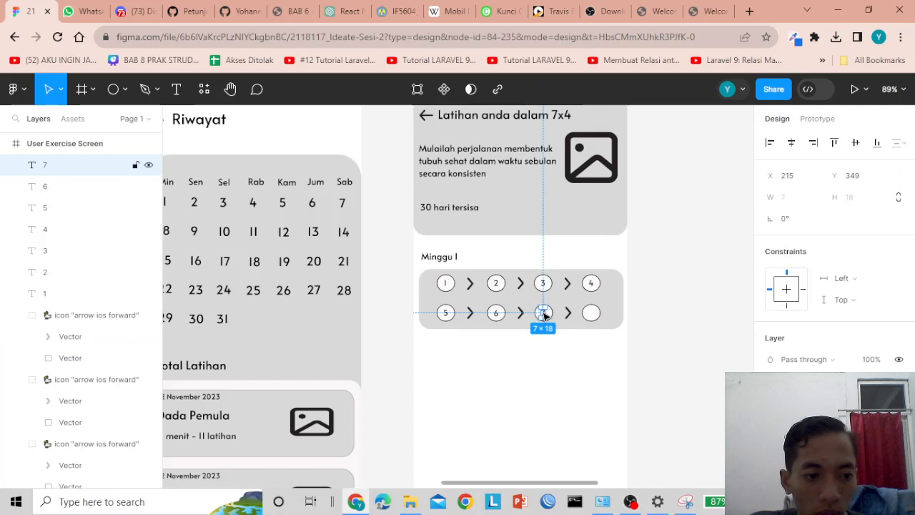
{"action": "left_click_drag", "start_coordinate": [544, 315], "coordinate": [545, 316]}
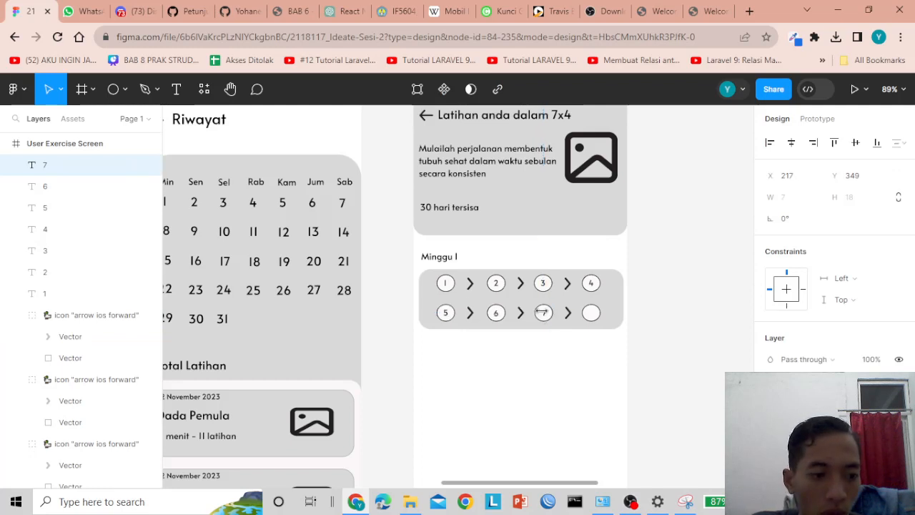
{"action": "left_click", "coordinate": [496, 313]}
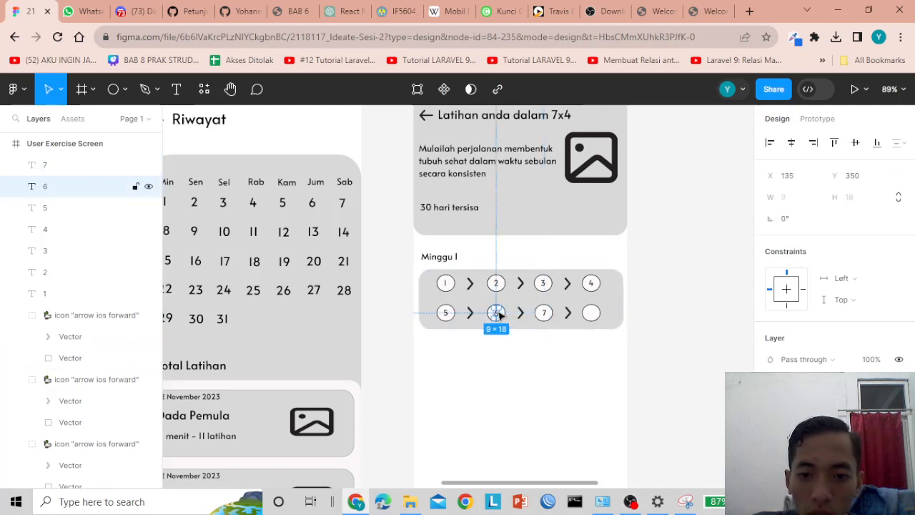
{"action": "left_click", "coordinate": [446, 313]}
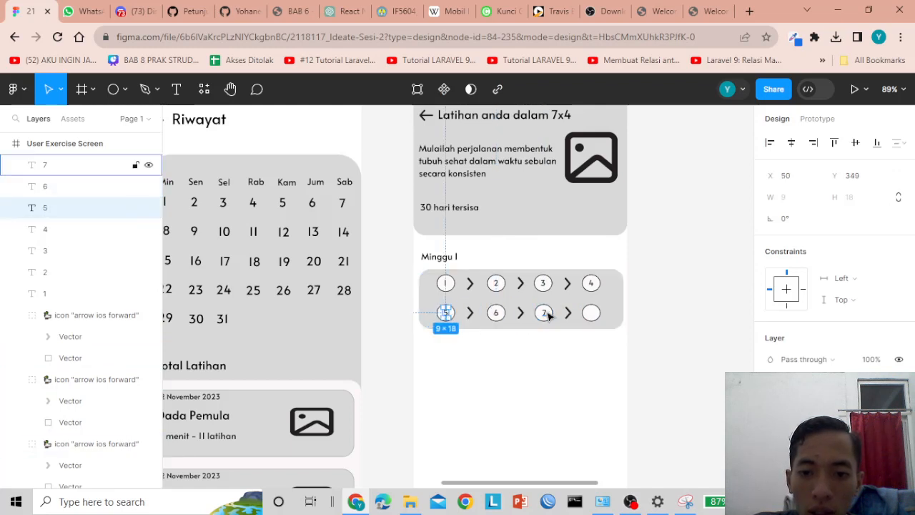
{"action": "left_click", "coordinate": [661, 318]}
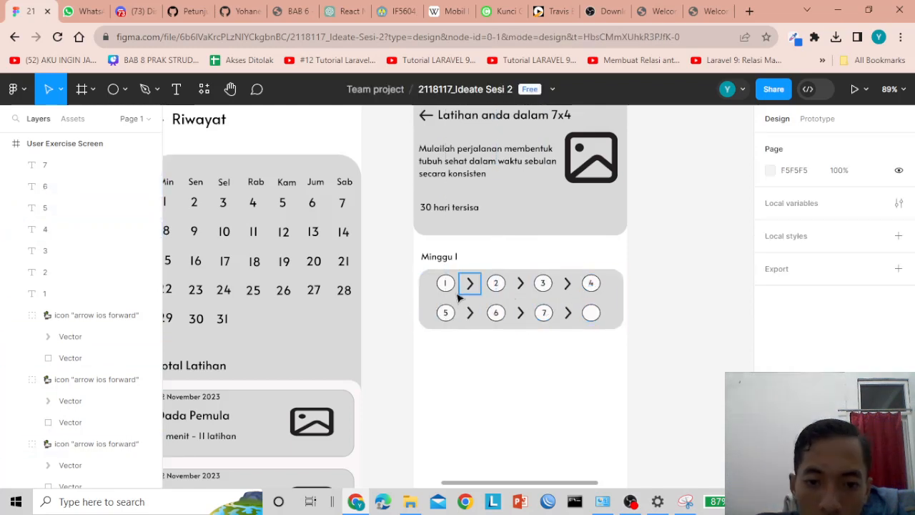
{"action": "left_click", "coordinate": [451, 286]}
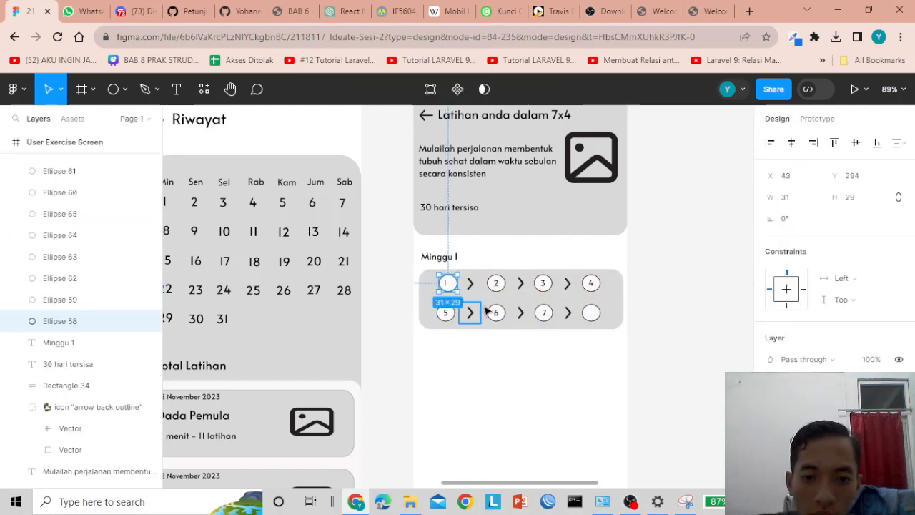
{"action": "left_click", "coordinate": [454, 318]}
{"action": "key", "text": "Right"}
{"action": "key", "text": "Right"}
{"action": "key", "text": "Right"}
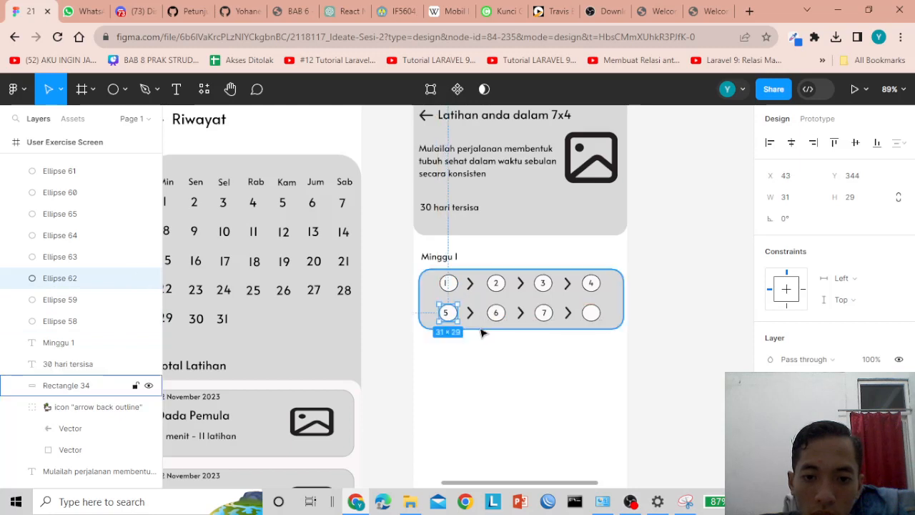
- Nudge the 4 and the empty eighth circle one pixel left to align the columns
{"action": "left_click", "coordinate": [590, 284]}
{"action": "key", "text": "Left"}
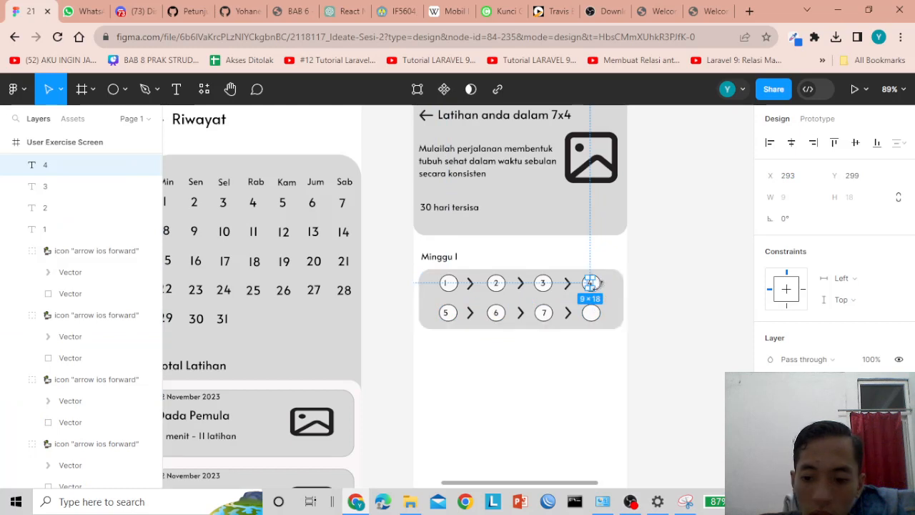
{"action": "left_click", "coordinate": [674, 303]}
{"action": "left_click", "coordinate": [591, 286]}
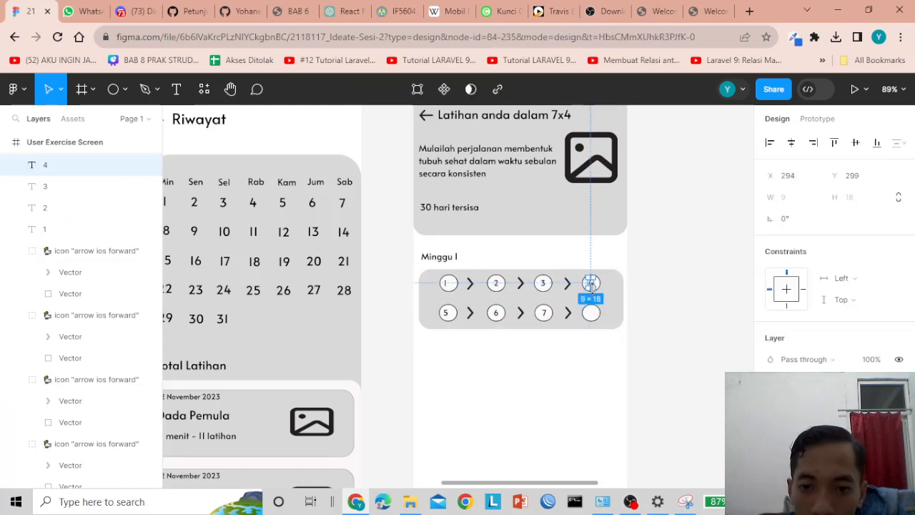
{"action": "left_click", "coordinate": [641, 292]}
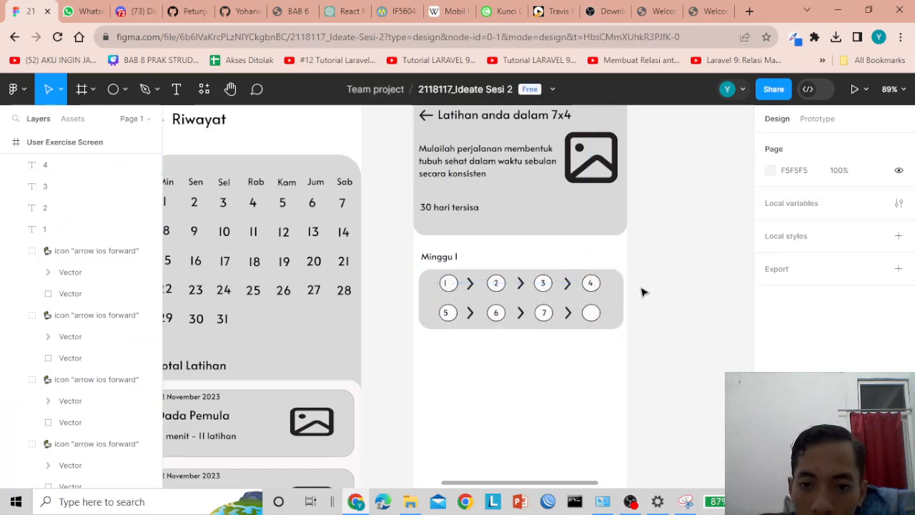
{"action": "left_click", "coordinate": [592, 284]}
{"action": "left_click", "coordinate": [594, 312]}
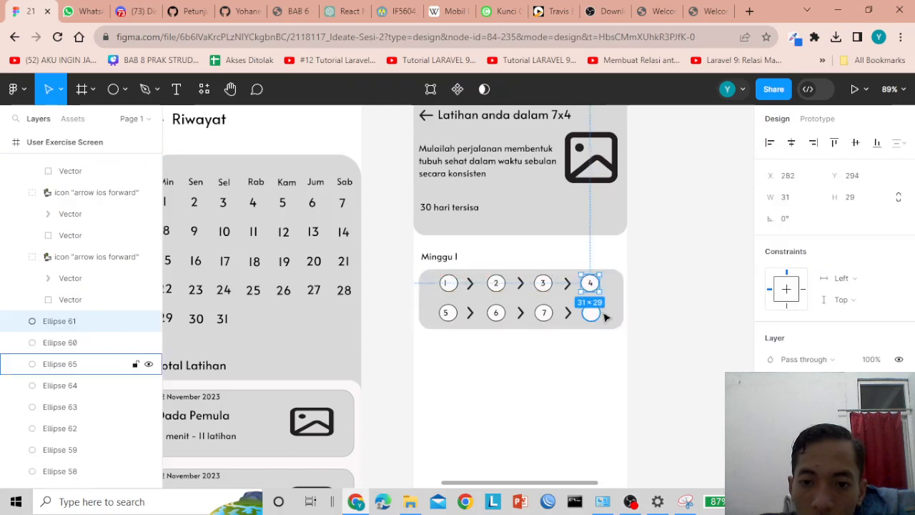
{"action": "key", "text": "Left"}
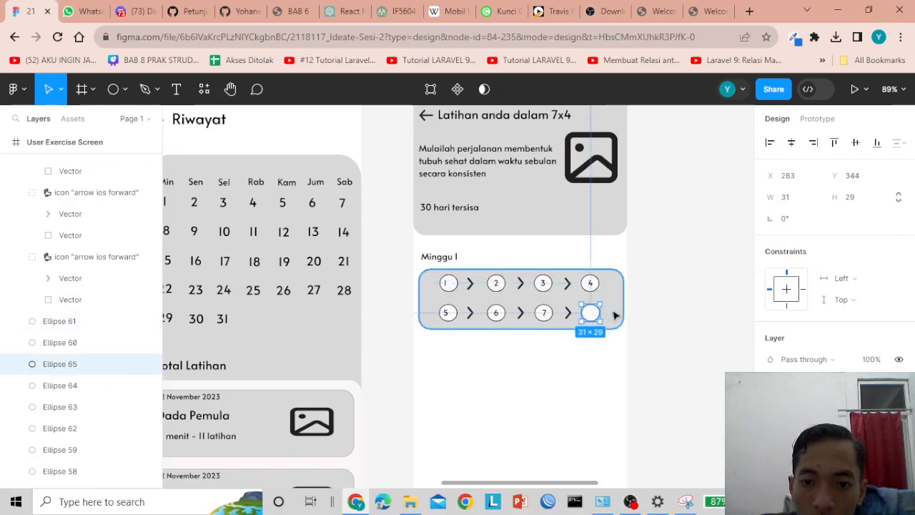
{"action": "left_click", "coordinate": [654, 323]}
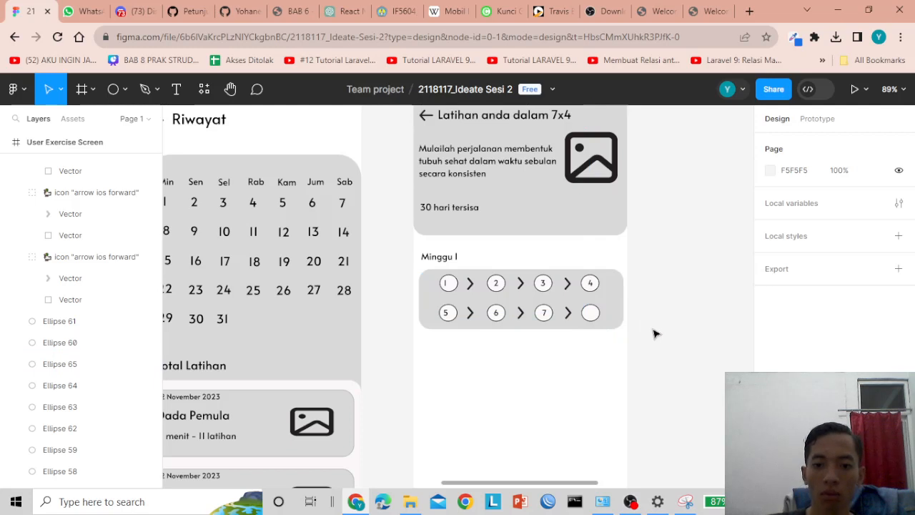
- Centre the numbers 1 and 5 inside their circles
{"action": "left_click", "coordinate": [447, 285]}
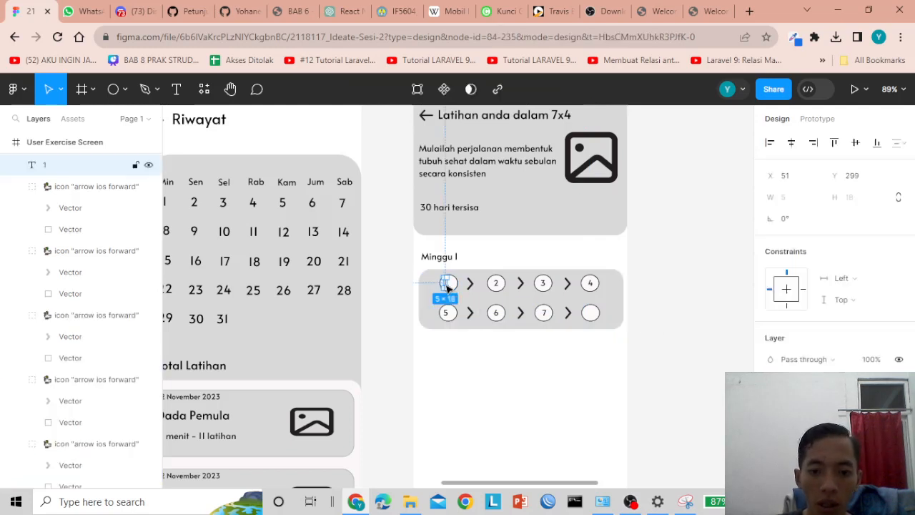
{"action": "left_click_drag", "start_coordinate": [447, 285], "coordinate": [446, 313]}
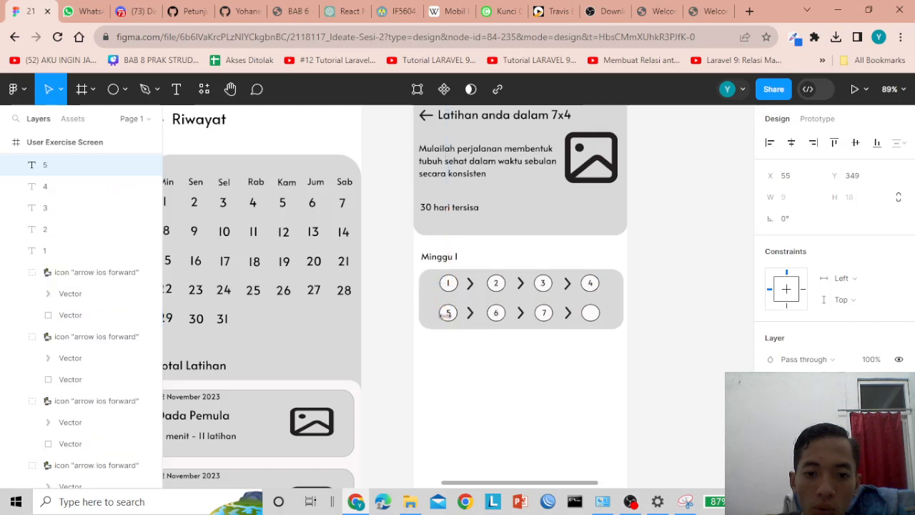
{"action": "left_click", "coordinate": [672, 342]}
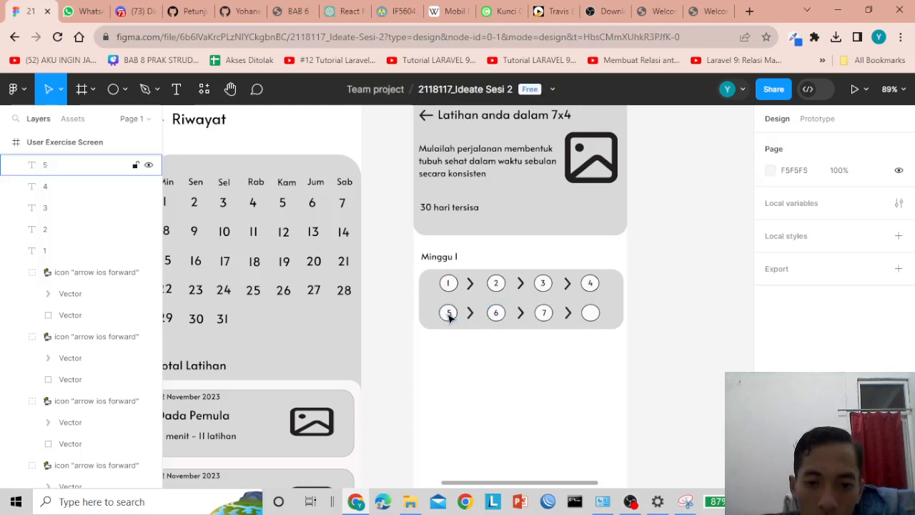
{"action": "left_click_drag", "start_coordinate": [445, 313], "coordinate": [451, 318]}
{"action": "left_click", "coordinate": [665, 313]}
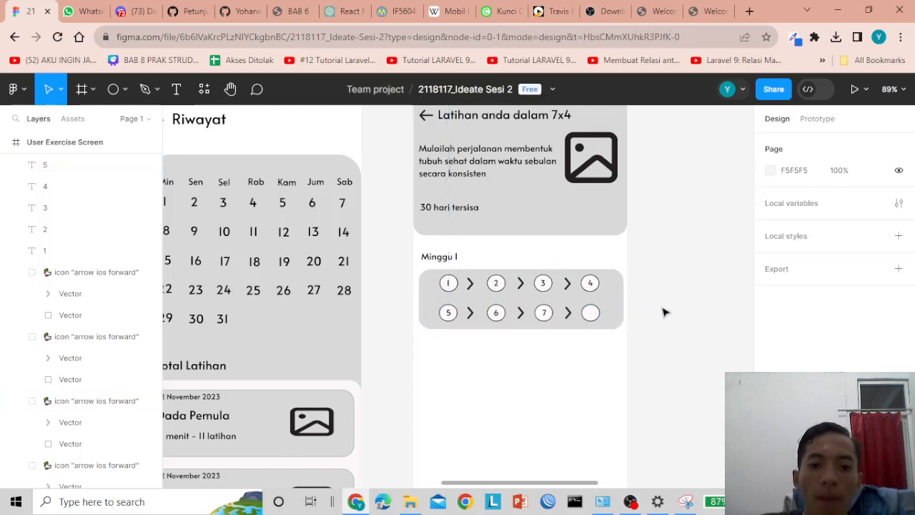
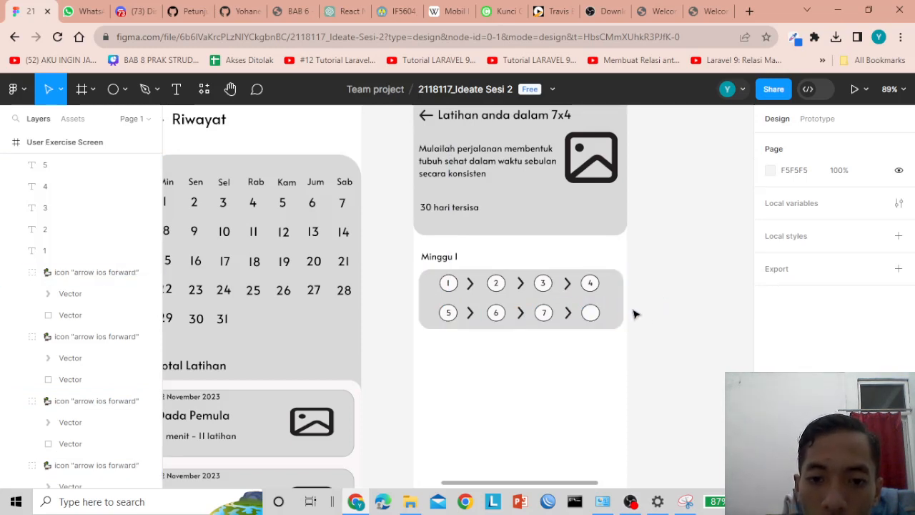
- Use the Iconduck plugin to place a 'champion' trophy icon in Minggu 1's empty eighth circle
{"action": "scroll", "coordinate": [635, 314], "scroll_direction": "up", "scroll_amount": 3}
{"action": "scroll", "coordinate": [572, 297], "scroll_direction": "down", "scroll_amount": 4}
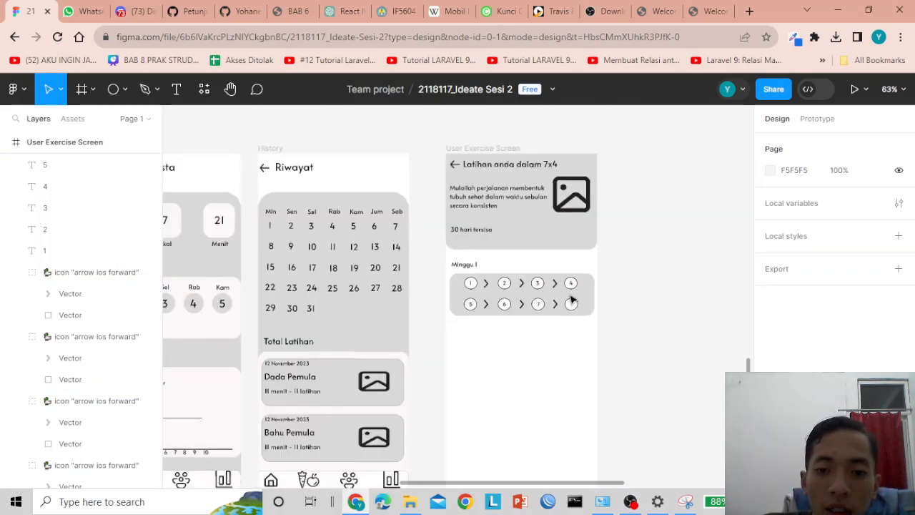
{"action": "scroll", "coordinate": [635, 313], "scroll_direction": "up", "scroll_amount": 1}
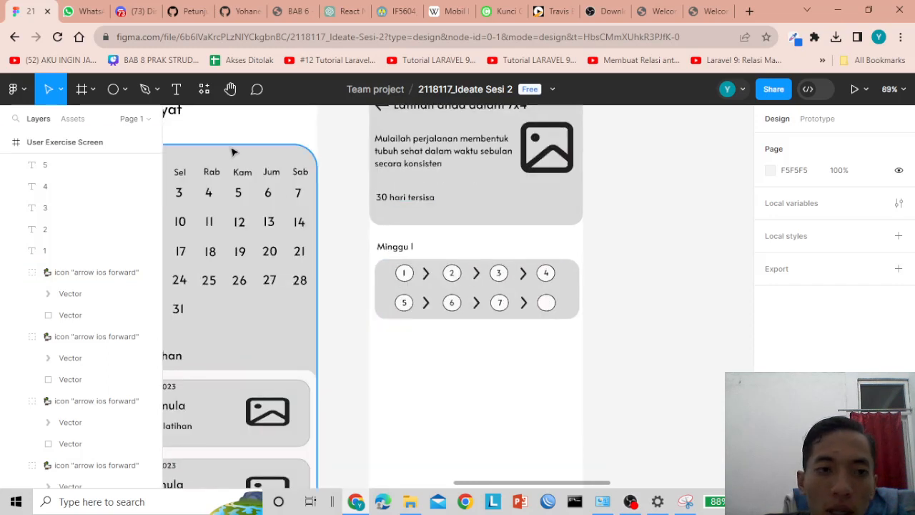
{"action": "left_click", "coordinate": [204, 89]}
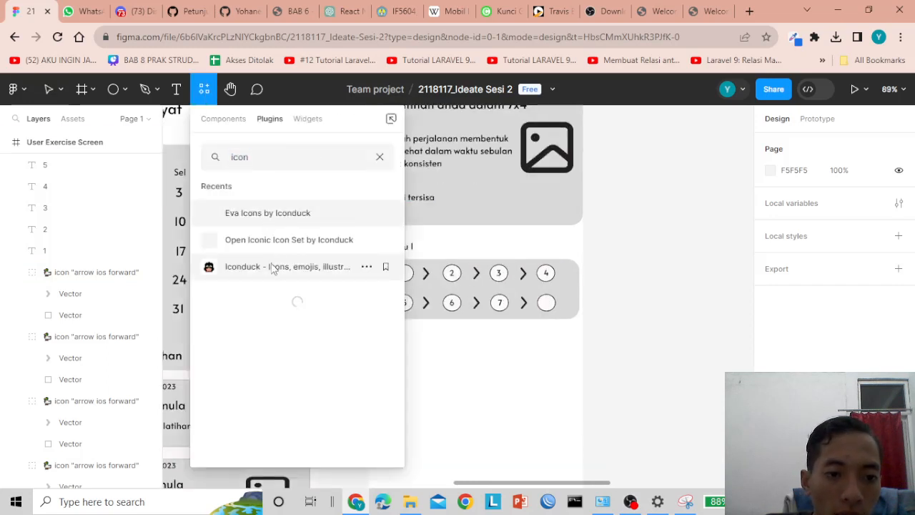
{"action": "left_click", "coordinate": [278, 266]}
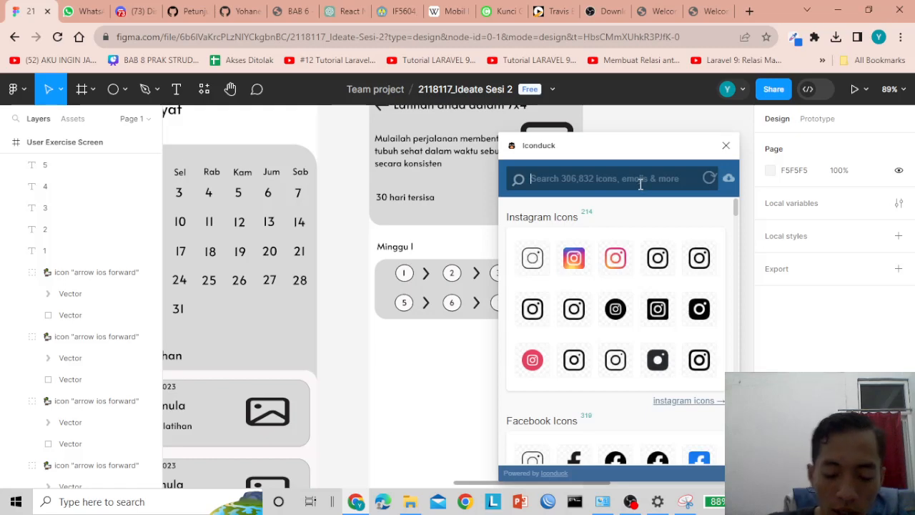
{"action": "type", "text": "champion"}
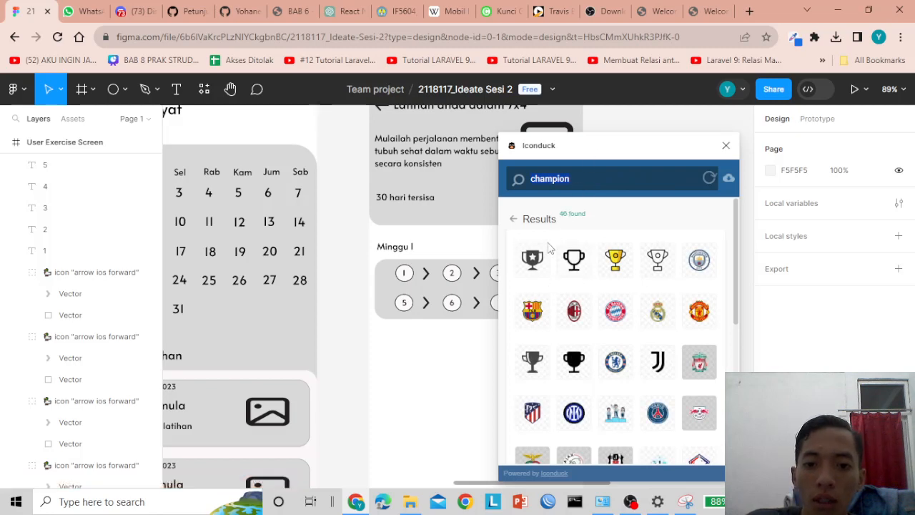
{"action": "left_click_drag", "start_coordinate": [535, 268], "coordinate": [546, 301]}
{"action": "key", "text": "ctrl+z"}
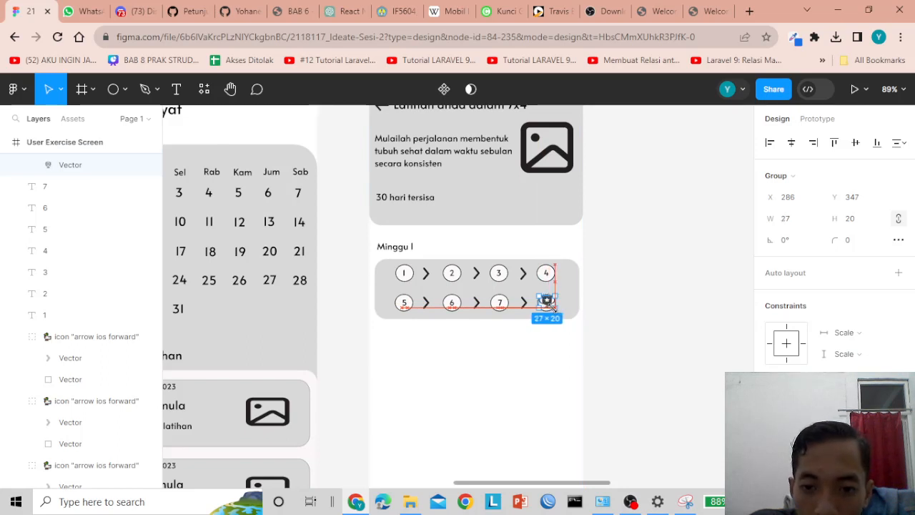
- Resize the trophy icon to 25 wide and 18 tall
{"action": "left_click", "coordinate": [638, 314]}
{"action": "left_click", "coordinate": [548, 306]}
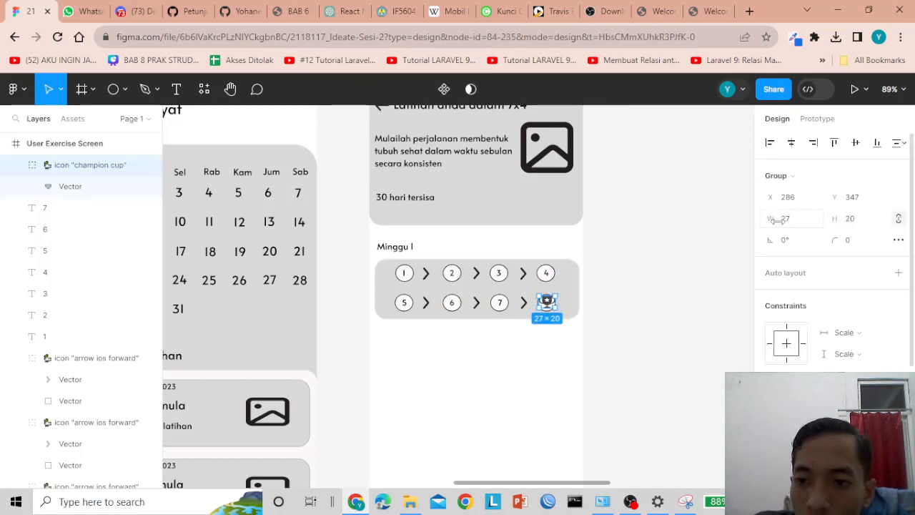
{"action": "left_click", "coordinate": [787, 226]}
{"action": "type", "text": "25"}
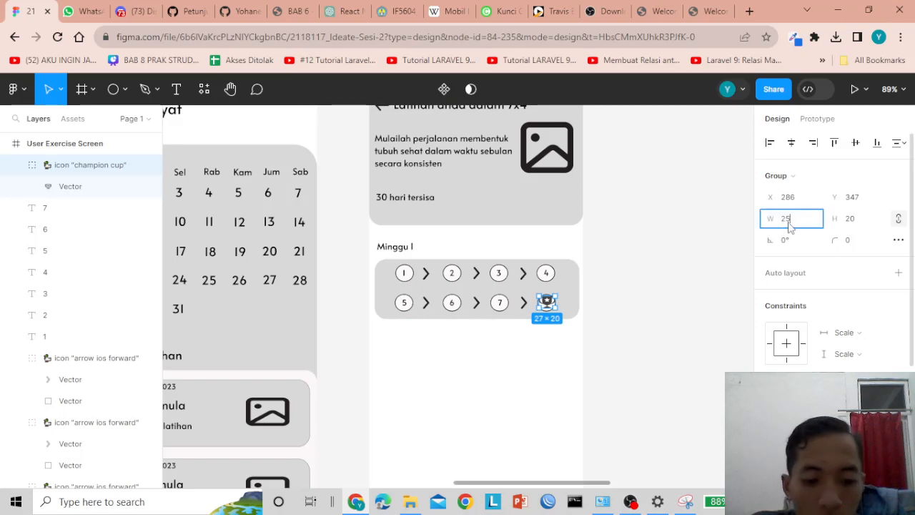
{"action": "key", "text": "Return"}
{"action": "left_click", "coordinate": [666, 289]}
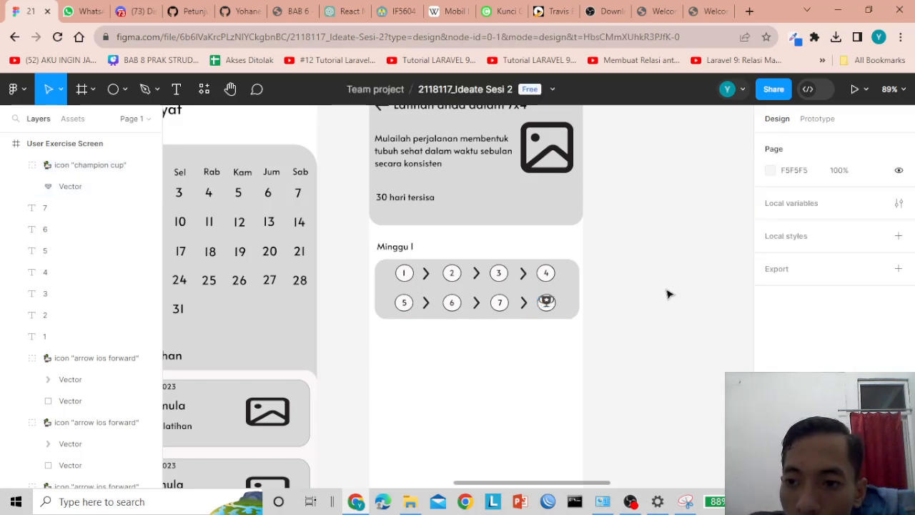
{"action": "left_click", "coordinate": [546, 303]}
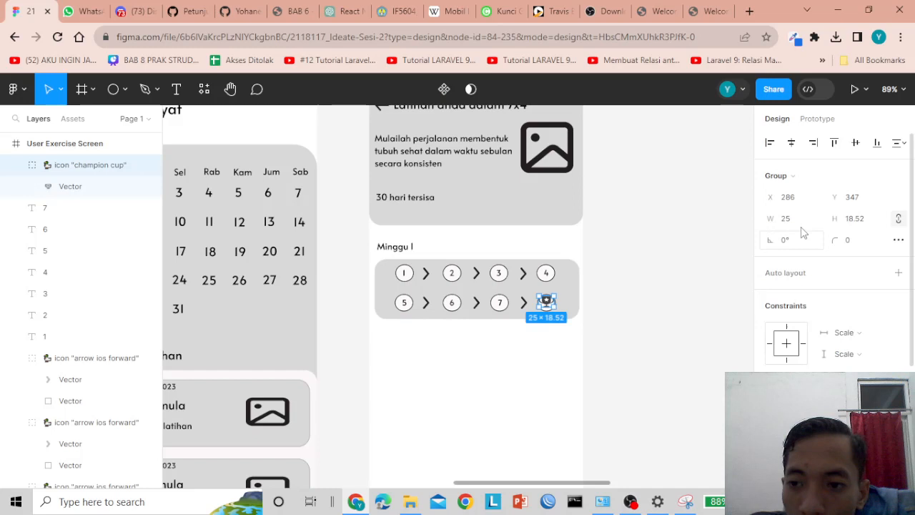
{"action": "left_click", "coordinate": [850, 220]}
{"action": "type", "text": "18"}
{"action": "key", "text": "Return"}
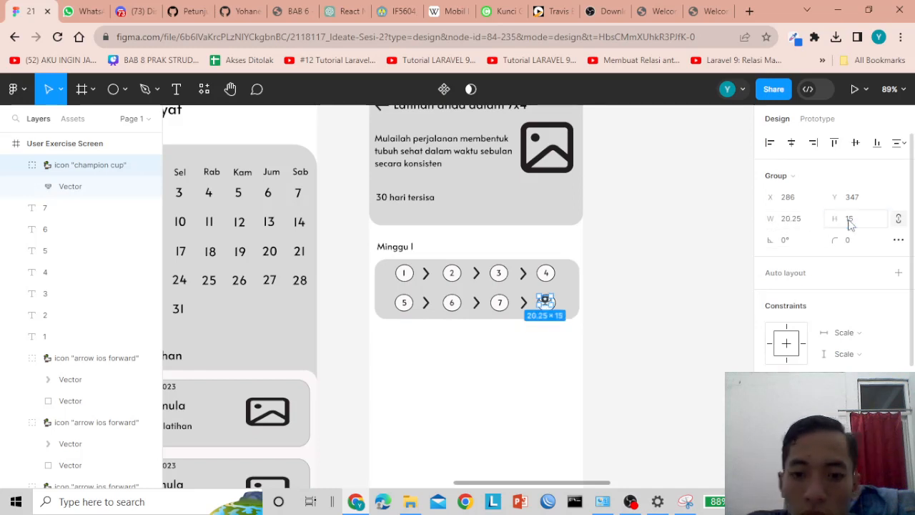
- Nudge the trophy down and fine-tune its width and height to fit the last circle
{"action": "left_click", "coordinate": [652, 337]}
{"action": "left_click", "coordinate": [548, 302]}
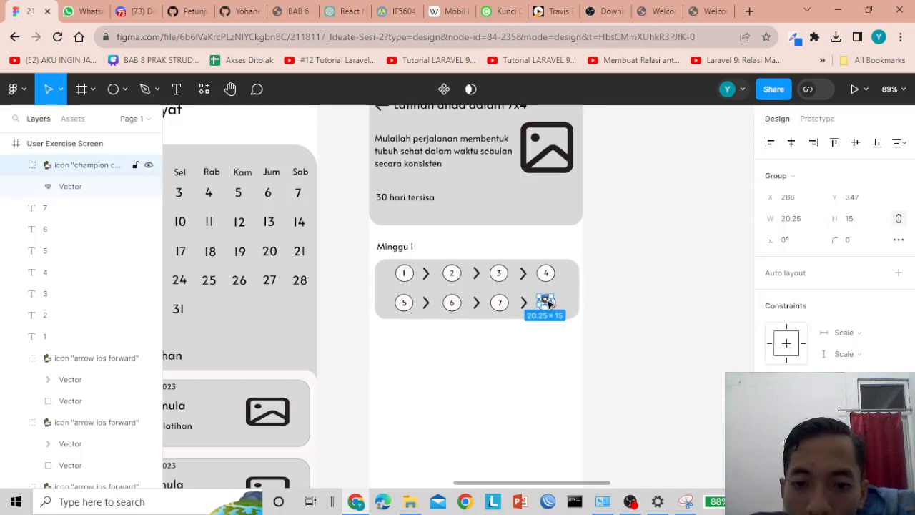
{"action": "key", "text": "Down"}
{"action": "key", "text": "Down"}
{"action": "key", "text": "Down"}
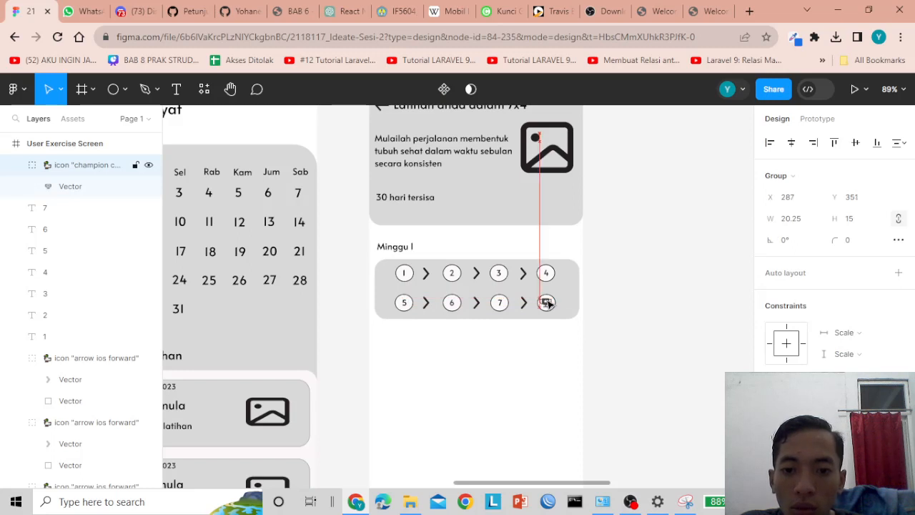
{"action": "left_click", "coordinate": [659, 302]}
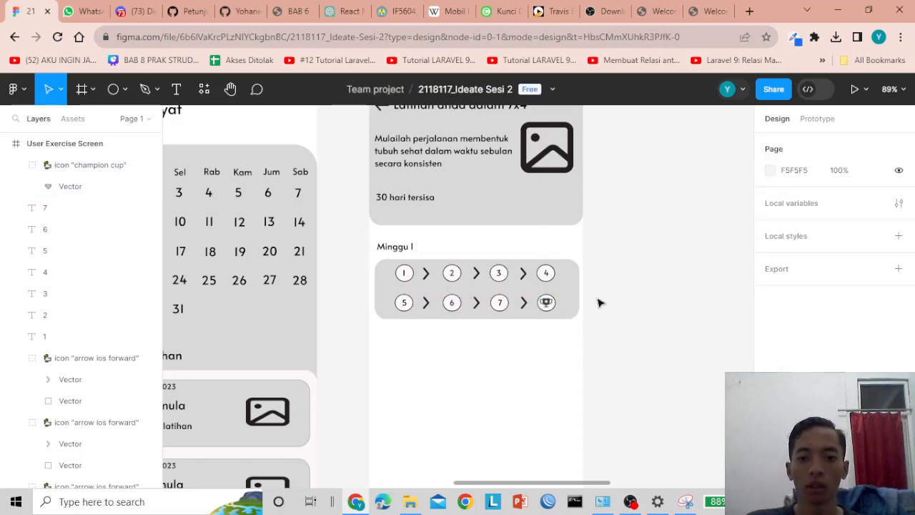
{"action": "left_click", "coordinate": [546, 303]}
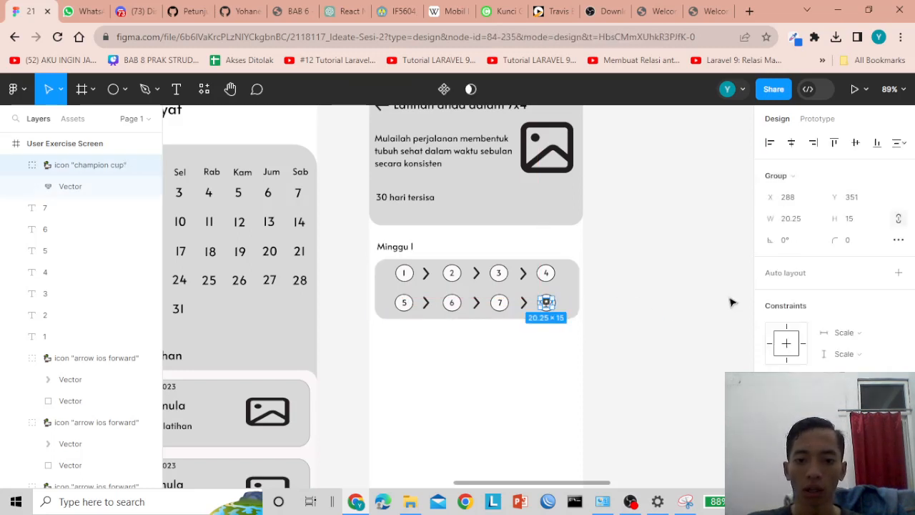
{"action": "left_click", "coordinate": [798, 223]}
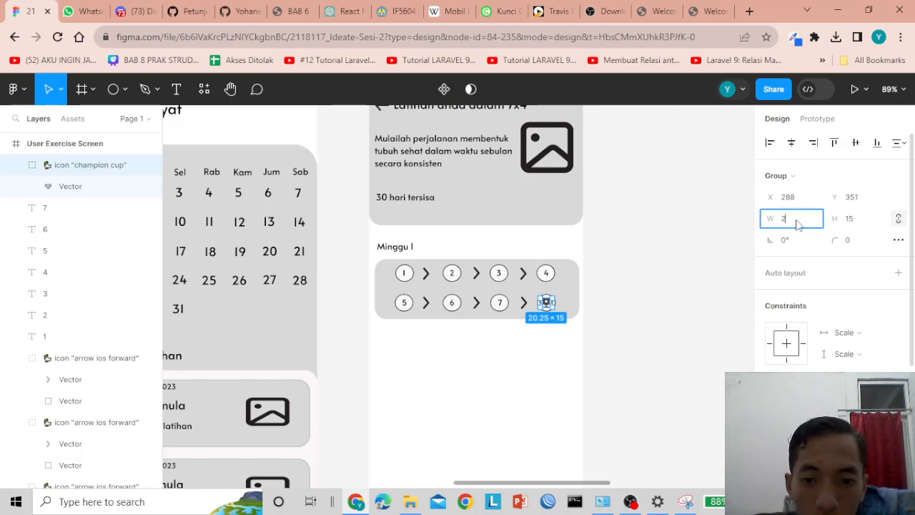
{"action": "left_click", "coordinate": [853, 222]}
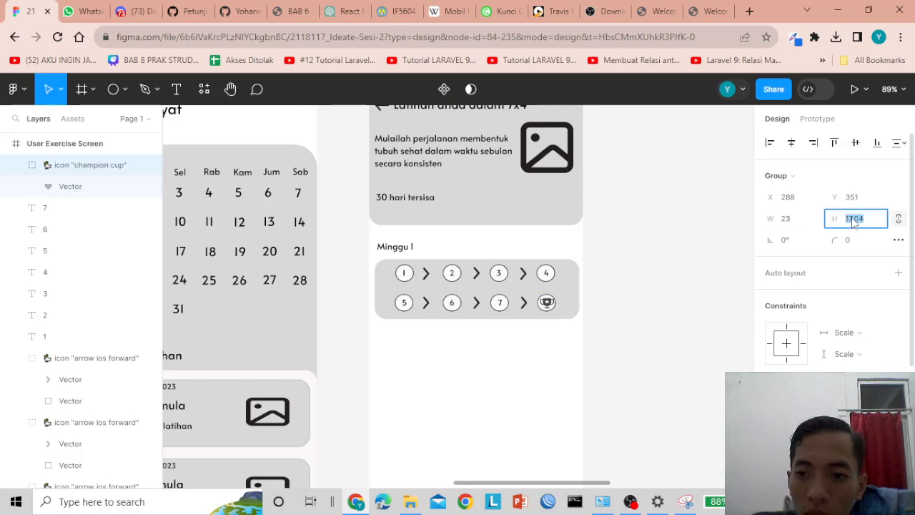
{"action": "type", "text": "20"}
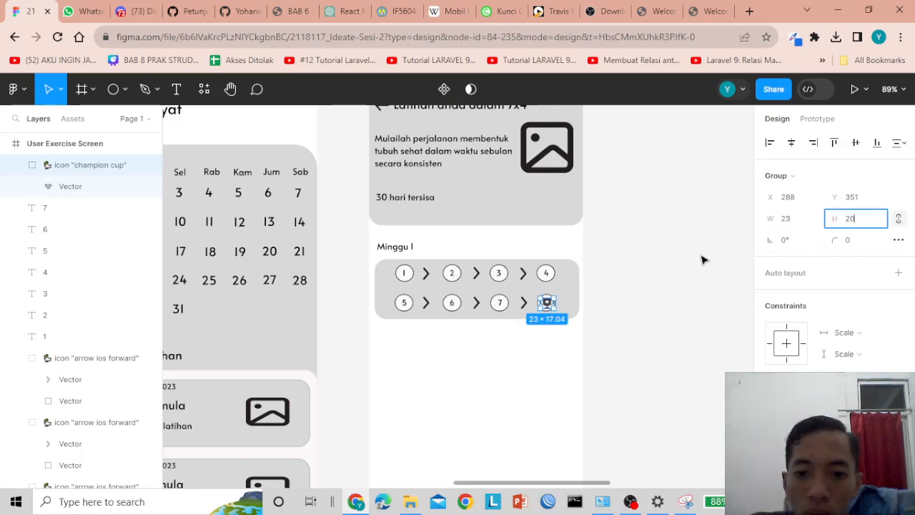
{"action": "left_click", "coordinate": [690, 261]}
{"action": "left_click", "coordinate": [549, 306]}
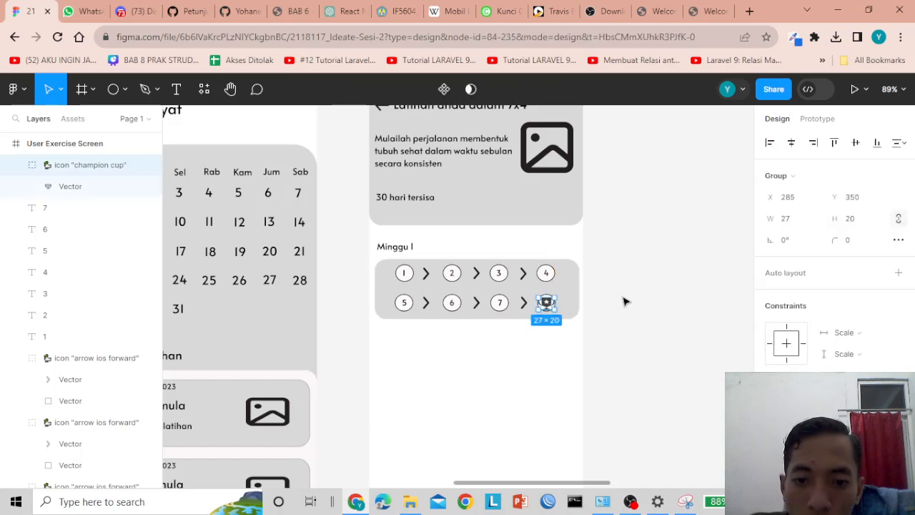
{"action": "left_click", "coordinate": [644, 304]}
{"action": "left_click", "coordinate": [547, 302]}
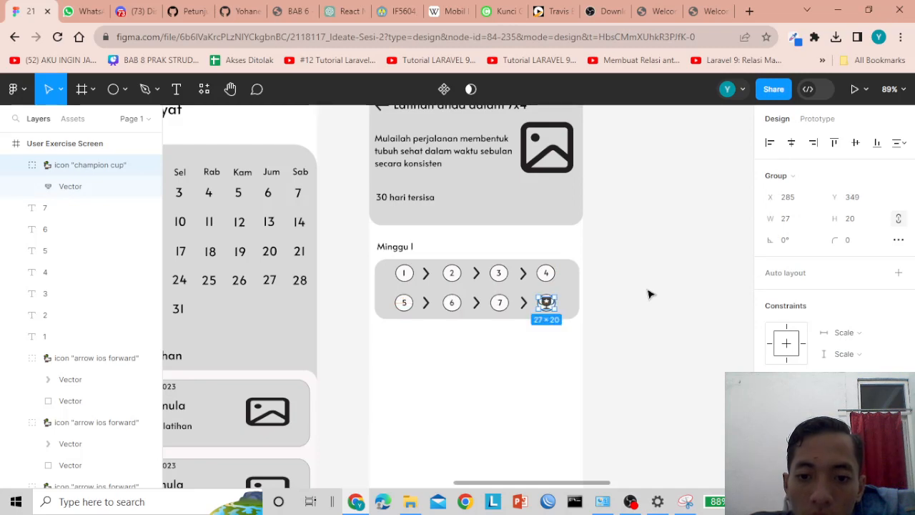
{"action": "left_click", "coordinate": [661, 293]}
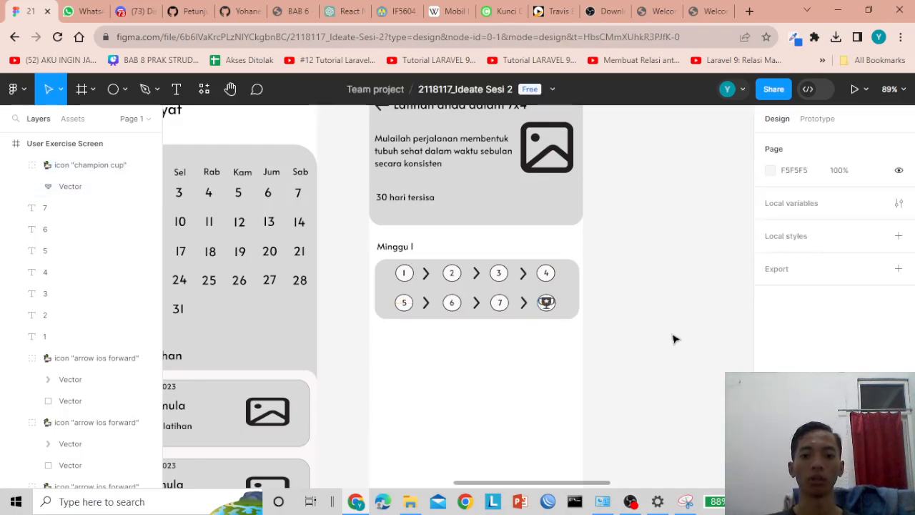
{"action": "scroll", "coordinate": [674, 339], "scroll_direction": "down", "scroll_amount": 5}
{"action": "scroll", "coordinate": [675, 338], "scroll_direction": "up", "scroll_amount": 4}
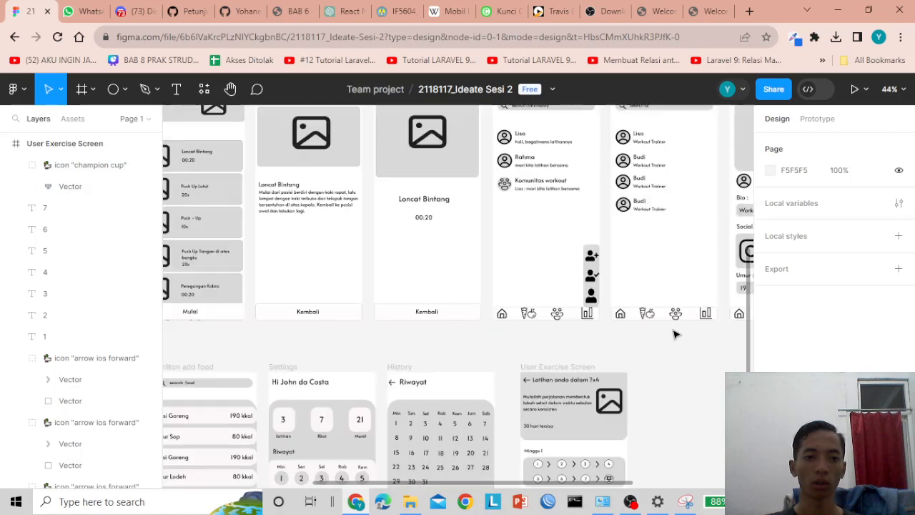
{"action": "left_click_drag", "start_coordinate": [508, 484], "coordinate": [424, 484]}
{"action": "scroll", "coordinate": [286, 338], "scroll_direction": "up", "scroll_amount": 5}
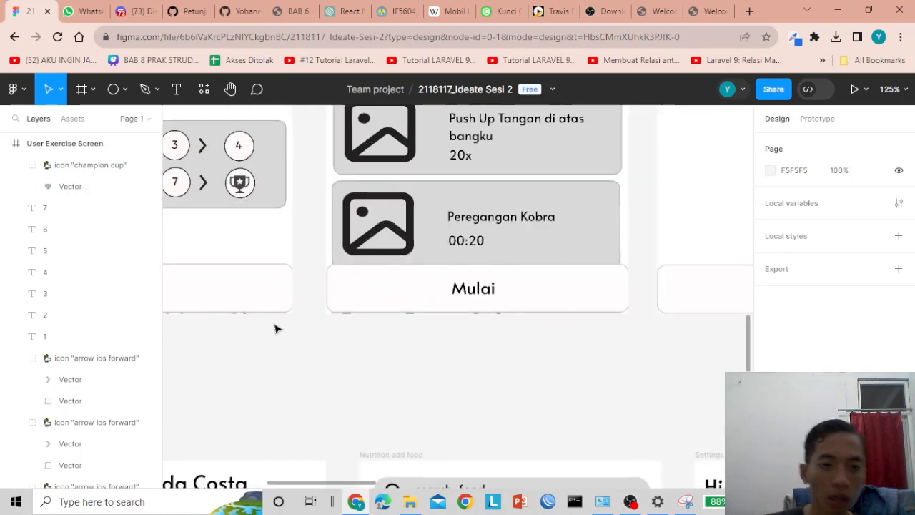
{"action": "left_click", "coordinate": [241, 185]}
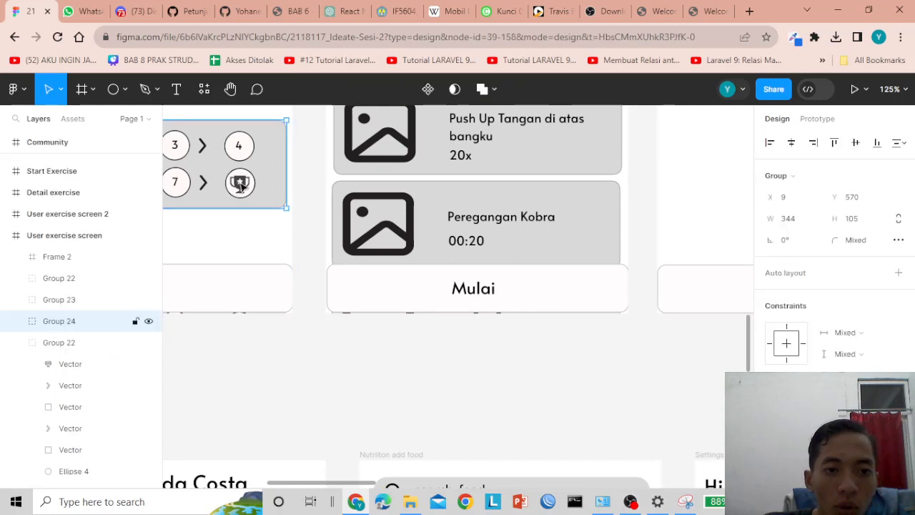
{"action": "double_click", "coordinate": [241, 185]}
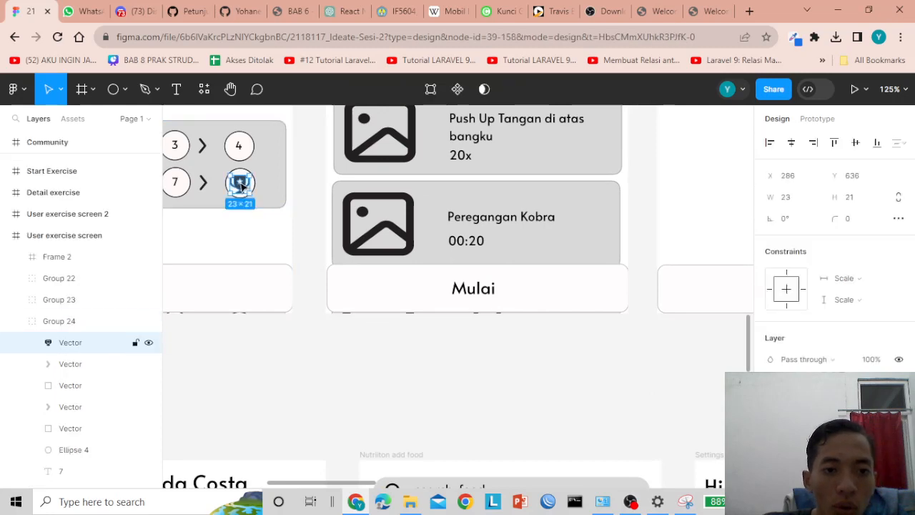
{"action": "left_click", "coordinate": [308, 341]}
{"action": "scroll", "coordinate": [444, 349], "scroll_direction": "down", "scroll_amount": 3}
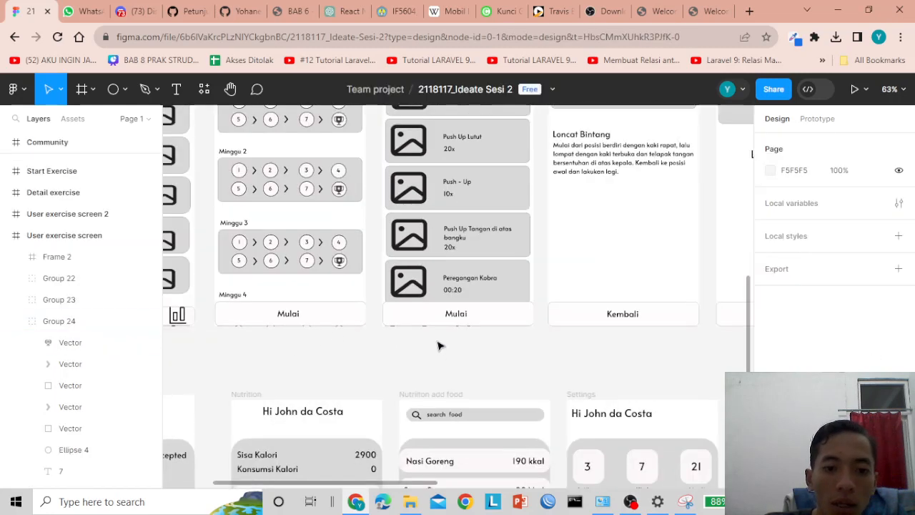
{"action": "scroll", "coordinate": [256, 176], "scroll_direction": "up", "scroll_amount": 2}
{"action": "double_click", "coordinate": [245, 185]}
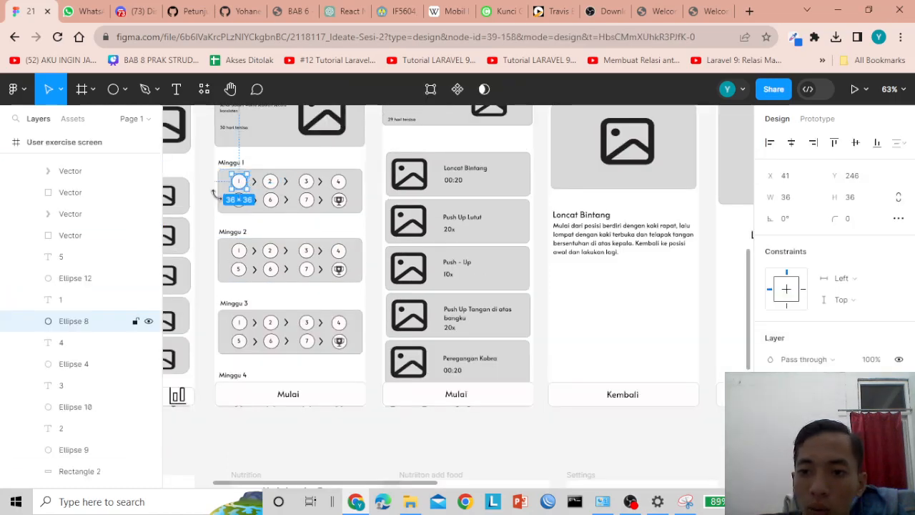
{"action": "scroll", "coordinate": [401, 334], "scroll_direction": "down", "scroll_amount": 2}
{"action": "scroll", "coordinate": [490, 358], "scroll_direction": "down", "scroll_amount": 6}
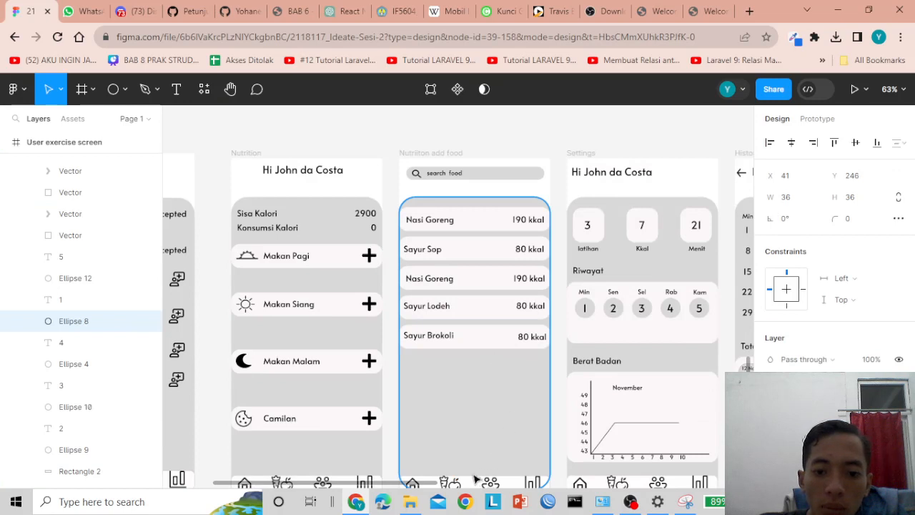
{"action": "scroll", "coordinate": [475, 479], "scroll_direction": "down", "scroll_amount": 2}
{"action": "left_click_drag", "start_coordinate": [378, 484], "coordinate": [563, 459]}
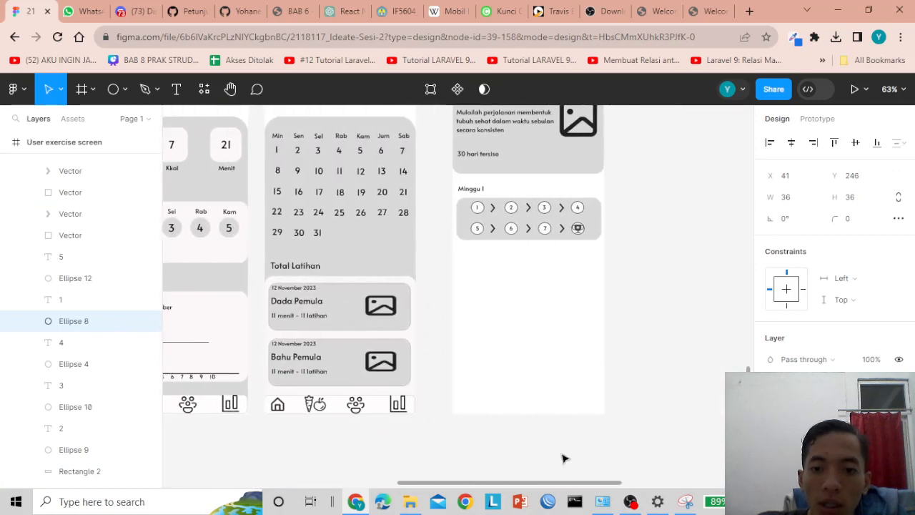
{"action": "scroll", "coordinate": [507, 274], "scroll_direction": "up", "scroll_amount": 3}
- Make the ring behind number 1 a 36×36 circle and shift it slightly left
{"action": "left_click", "coordinate": [466, 180]}
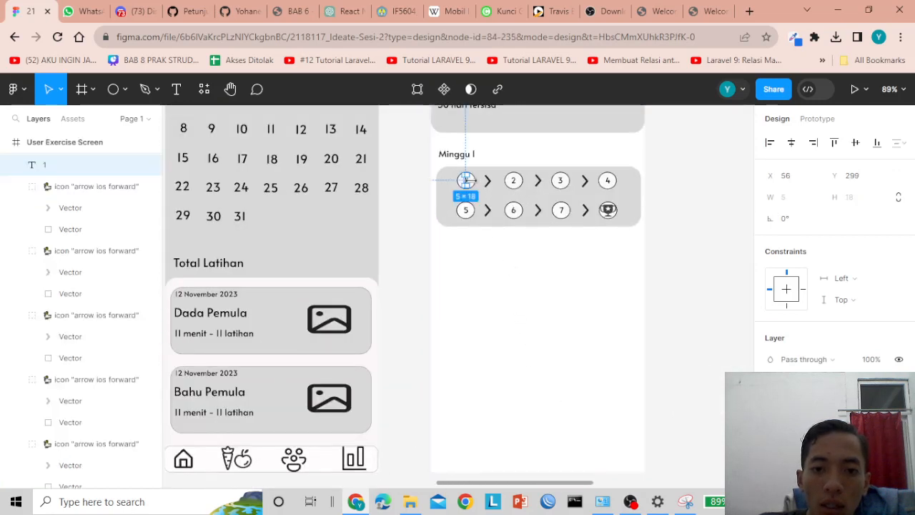
{"action": "left_click", "coordinate": [480, 258]}
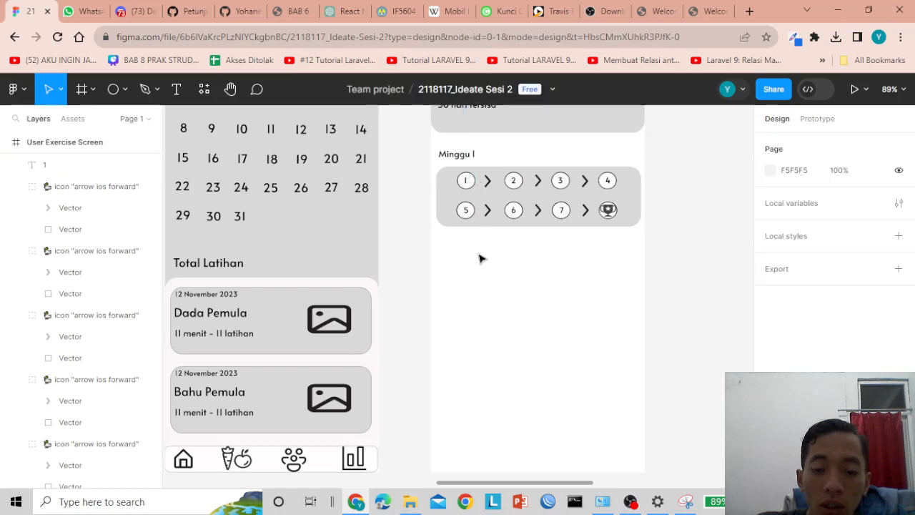
{"action": "left_click", "coordinate": [474, 185]}
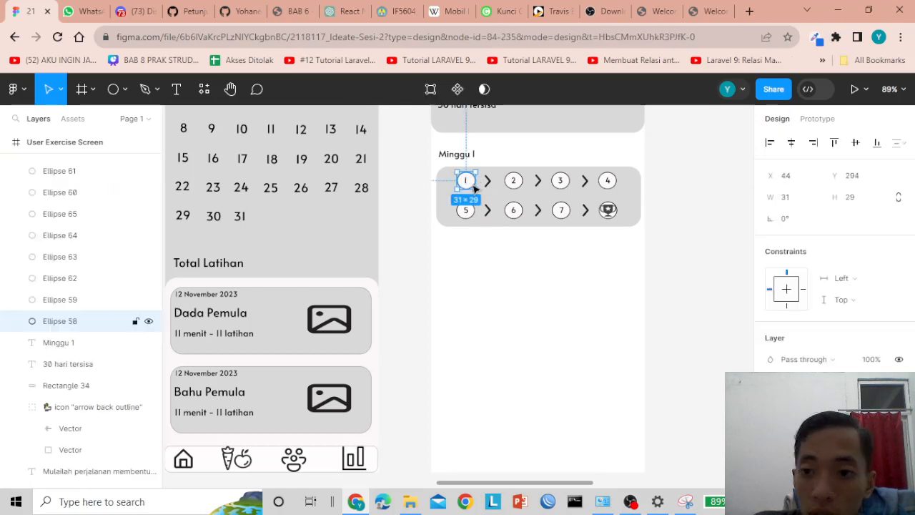
{"action": "left_click", "coordinate": [794, 198]}
{"action": "type", "text": "36"}
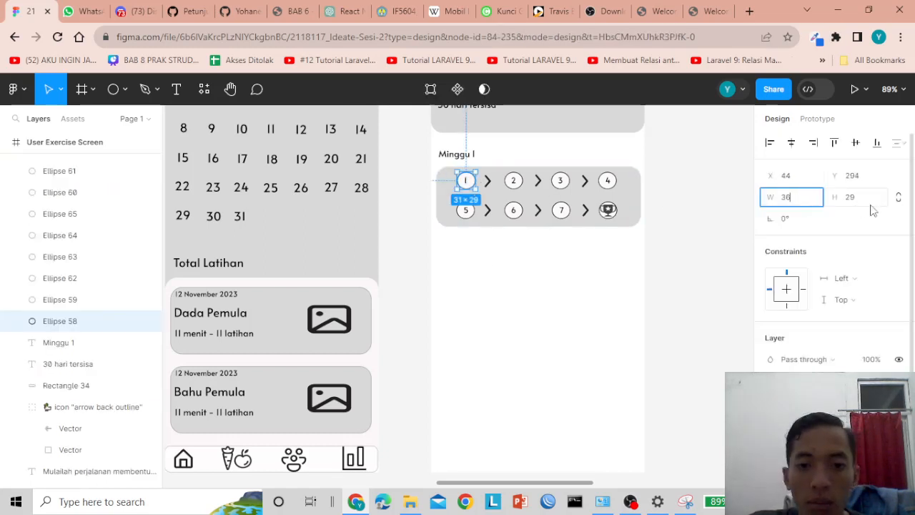
{"action": "left_click", "coordinate": [865, 204]}
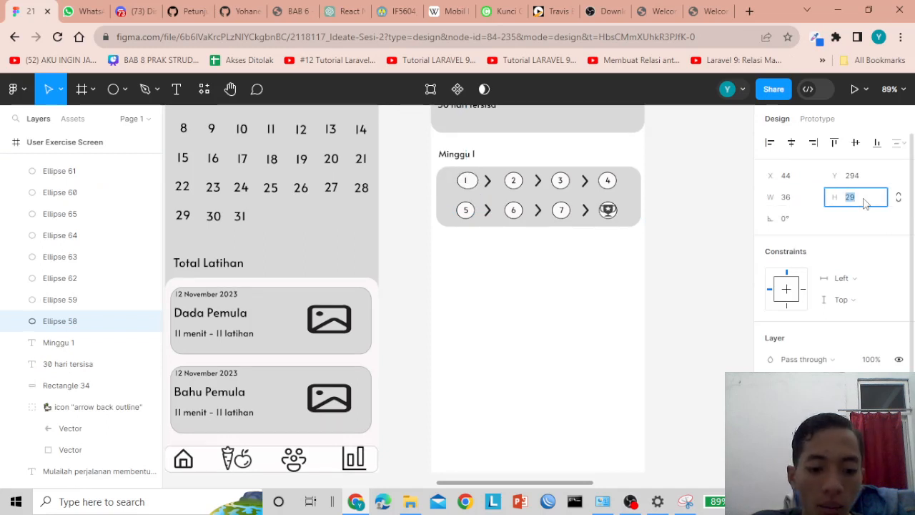
{"action": "left_click", "coordinate": [600, 257]}
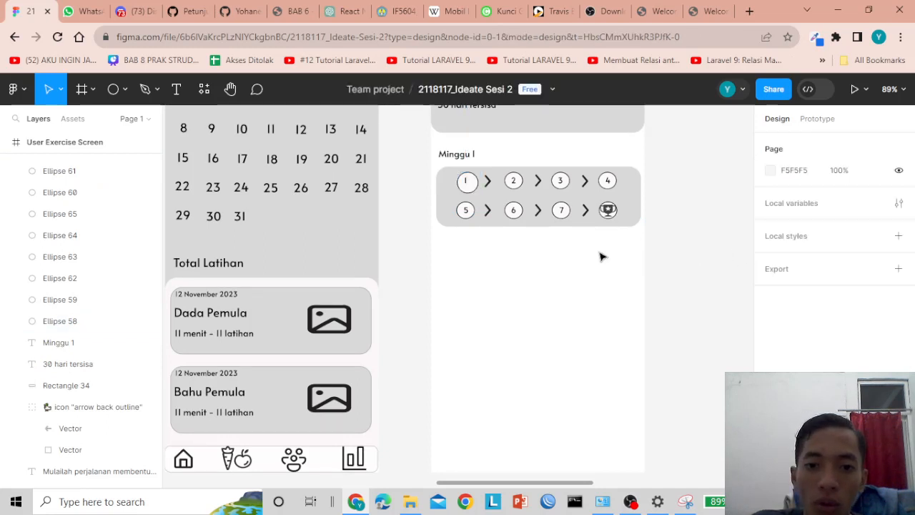
{"action": "left_click", "coordinate": [465, 183]}
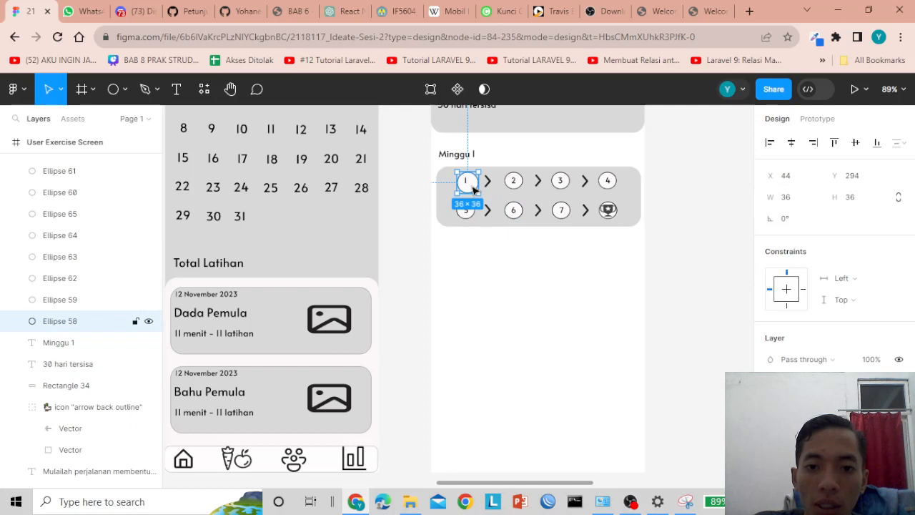
{"action": "left_click_drag", "start_coordinate": [473, 188], "coordinate": [466, 183]}
{"action": "left_click", "coordinate": [466, 183]}
{"action": "key", "text": "Return"}
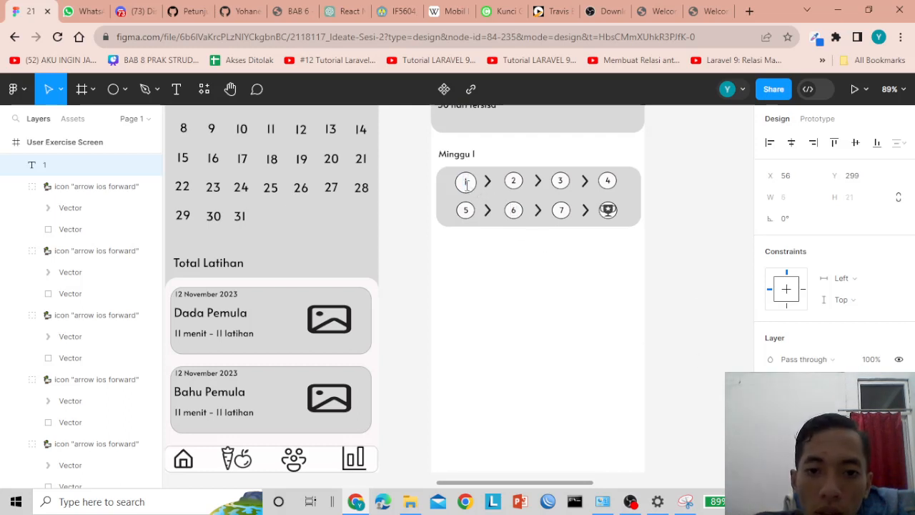
- Resize the ring behind number 2 to 36×36 and move the 2 down to centre it
{"action": "left_click", "coordinate": [513, 181]}
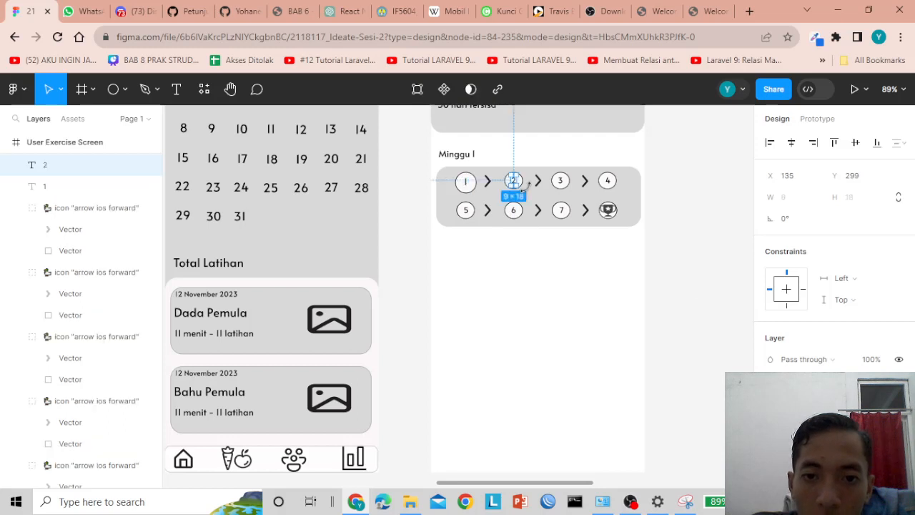
{"action": "left_click", "coordinate": [692, 203]}
{"action": "left_click", "coordinate": [522, 181]}
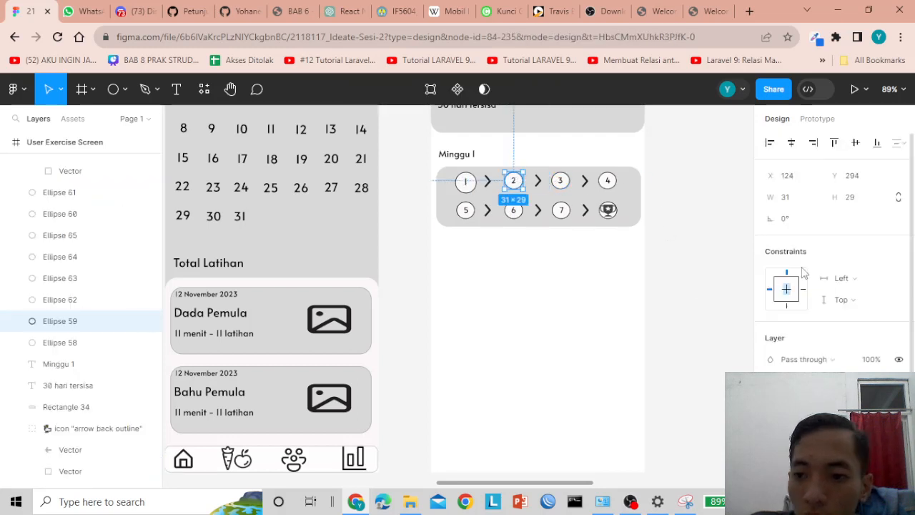
{"action": "left_click", "coordinate": [791, 200]}
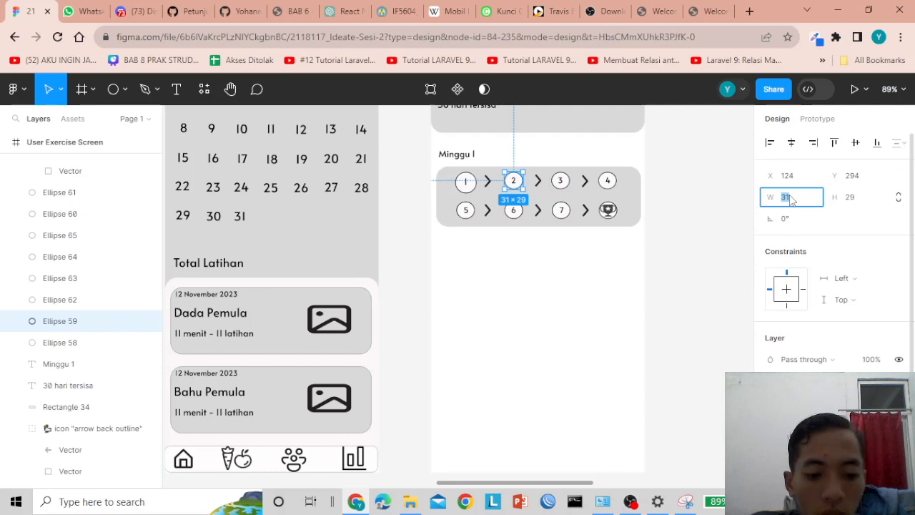
{"action": "left_click", "coordinate": [848, 199]}
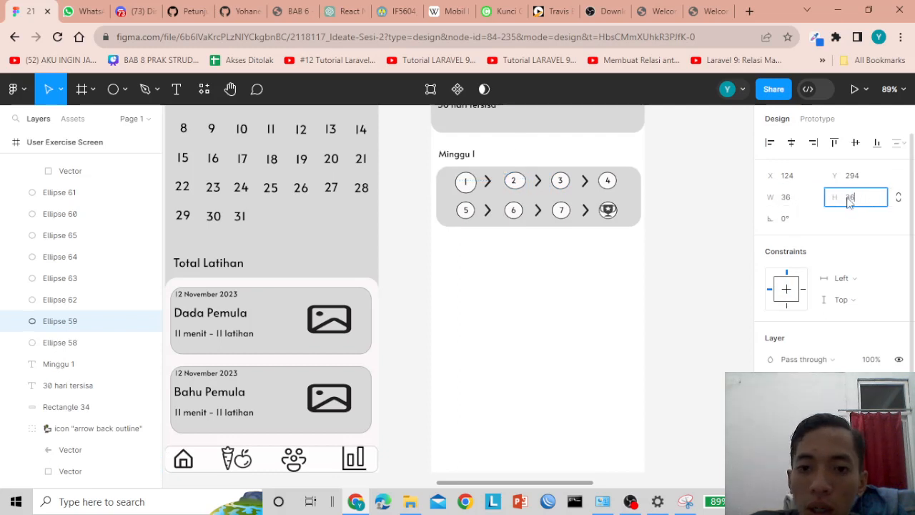
{"action": "key", "text": "Return"}
{"action": "left_click", "coordinate": [737, 229]}
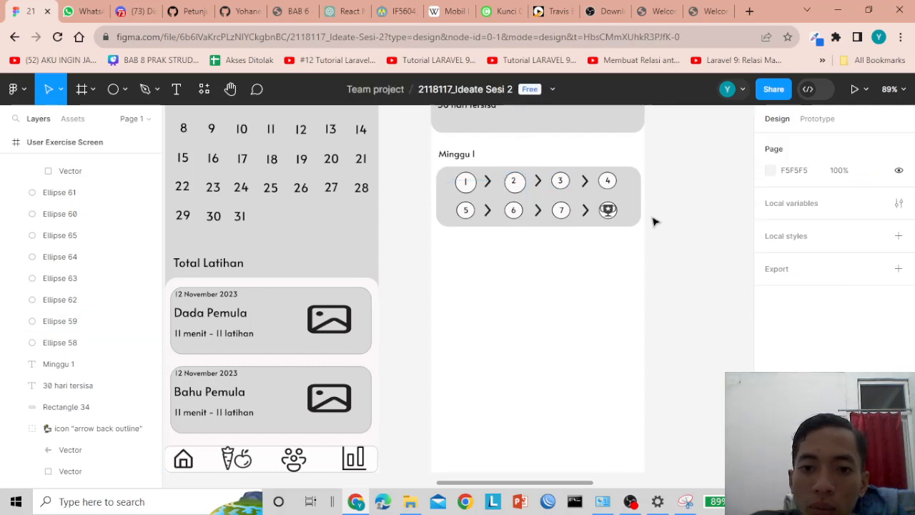
{"action": "left_click", "coordinate": [514, 183]}
{"action": "key", "text": "alt"}
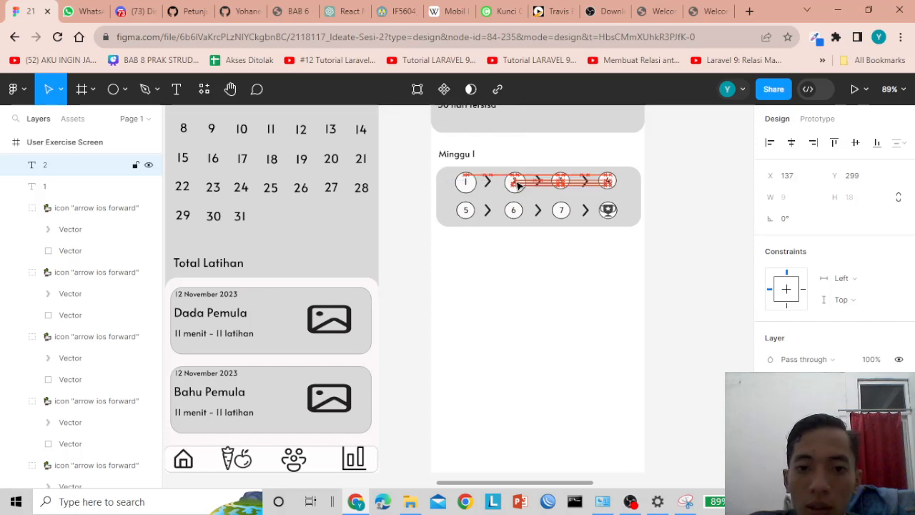
{"action": "left_click_drag", "start_coordinate": [519, 185], "coordinate": [519, 186]}
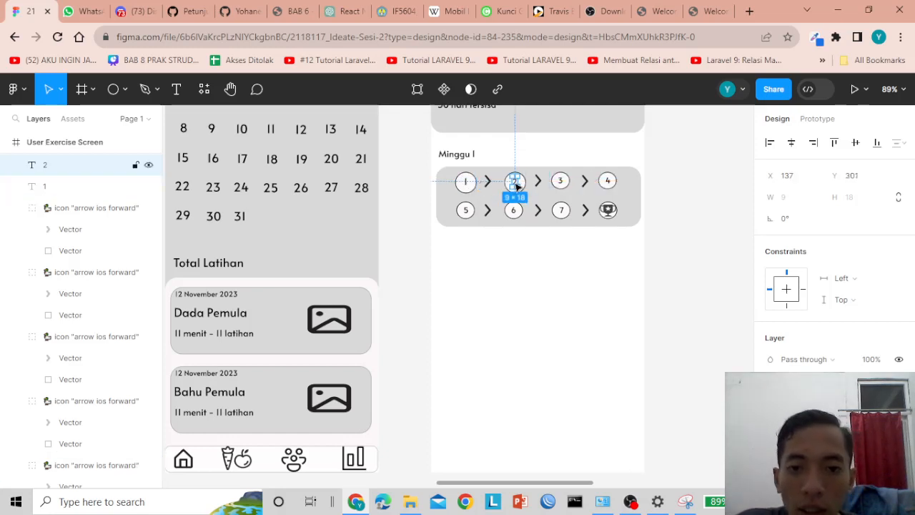
{"action": "left_click", "coordinate": [708, 229]}
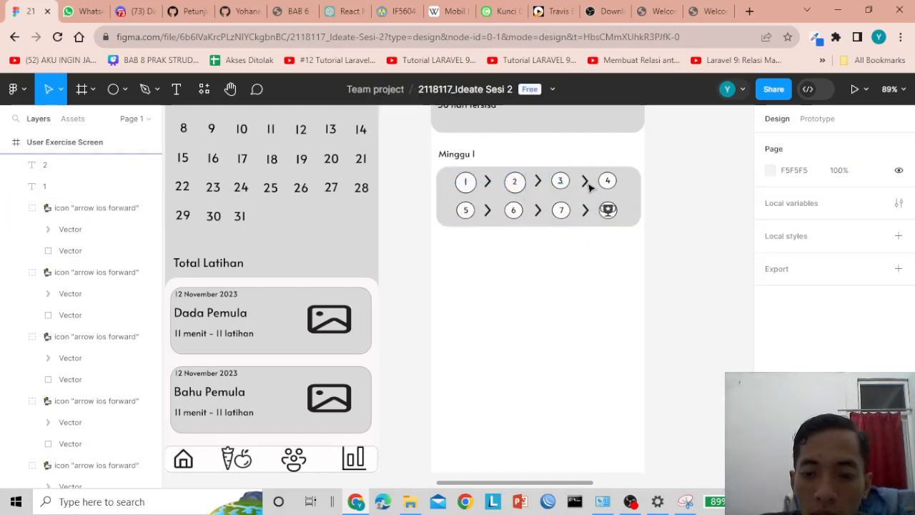
{"action": "left_click", "coordinate": [512, 183]}
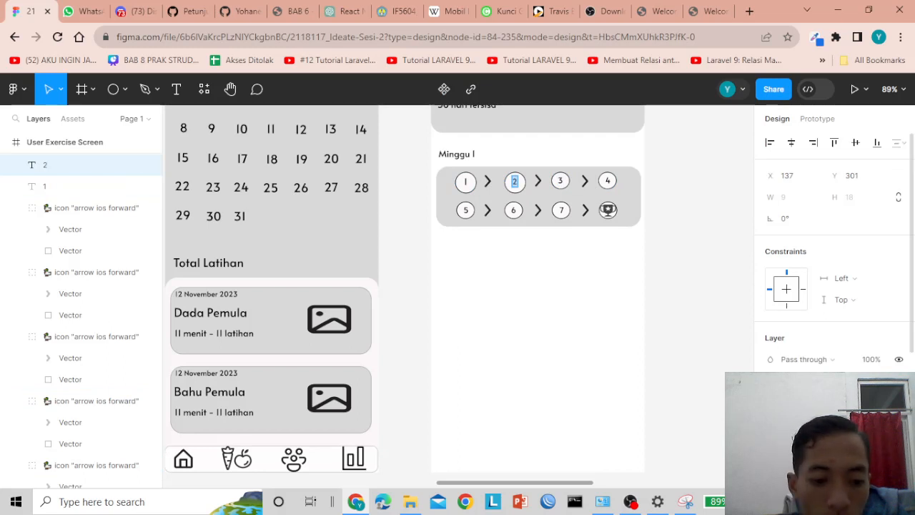
{"action": "key", "text": "Escape"}
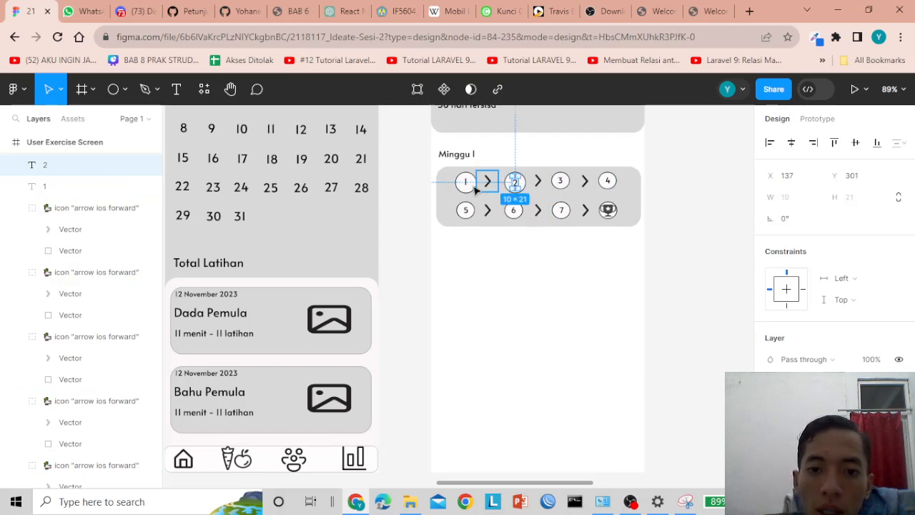
{"action": "left_click", "coordinate": [466, 183]}
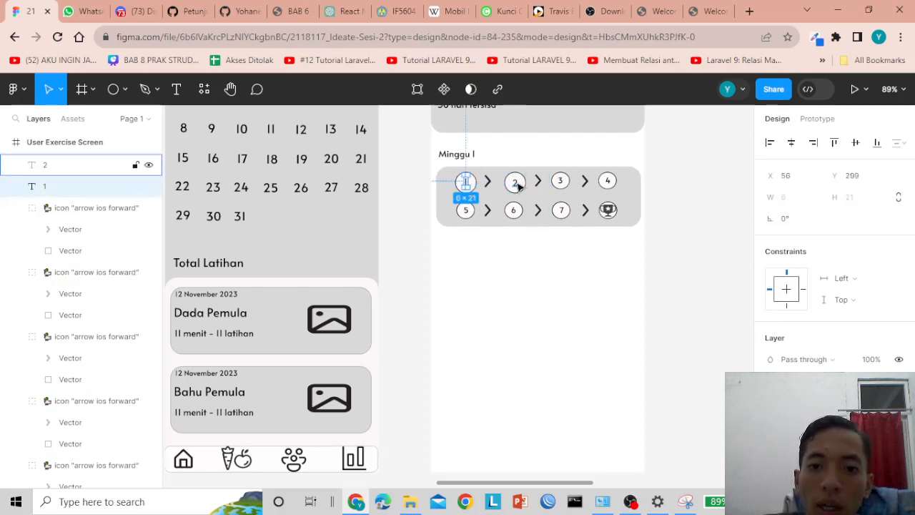
{"action": "left_click", "coordinate": [515, 182]}
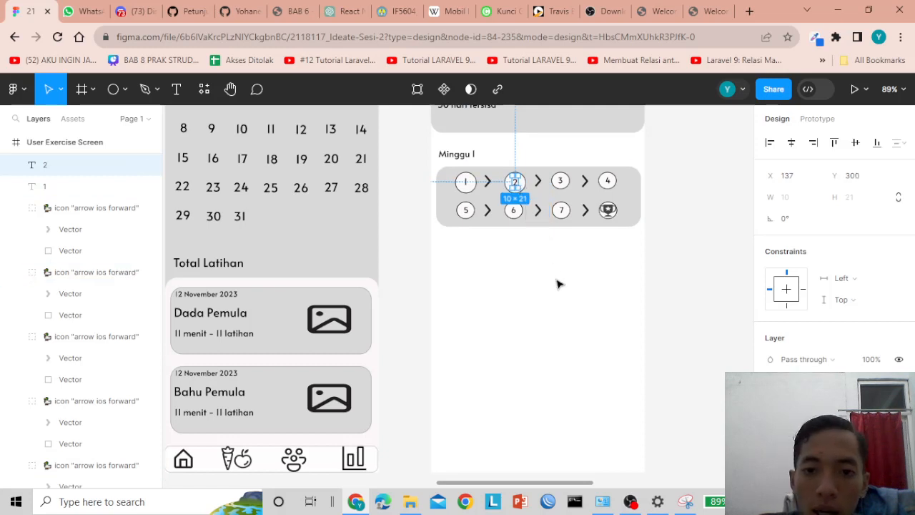
{"action": "left_click", "coordinate": [466, 183]}
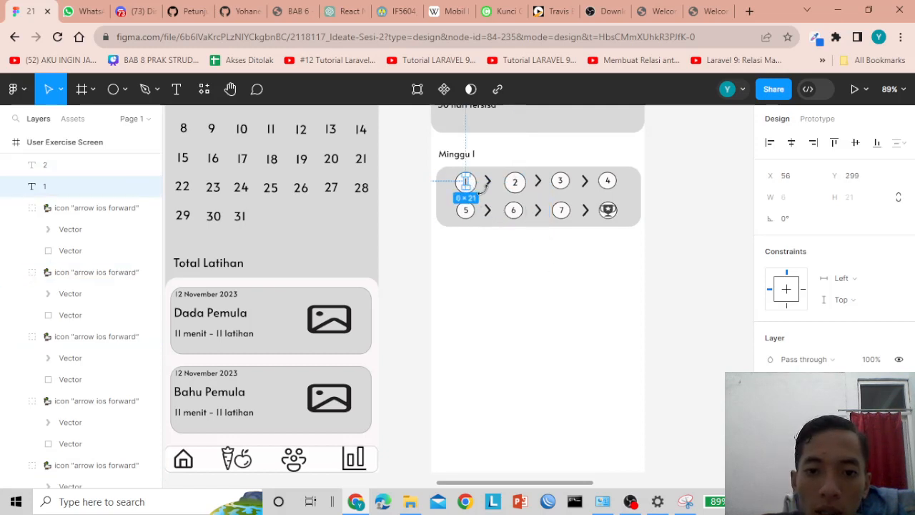
- Resize the ring behind number 3 to 36×36 and centre the 3 inside it
{"action": "left_click", "coordinate": [561, 180]}
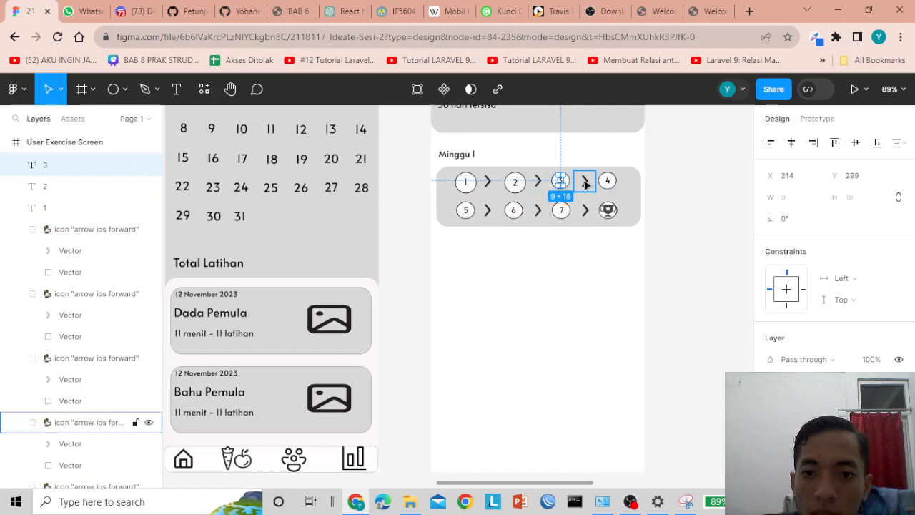
{"action": "left_click", "coordinate": [584, 155]}
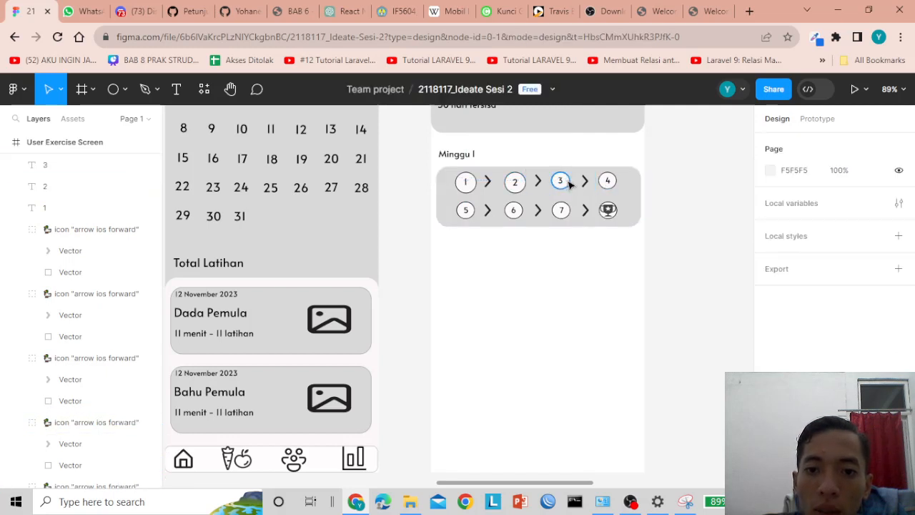
{"action": "left_click", "coordinate": [564, 182]}
{"action": "left_click", "coordinate": [792, 198]}
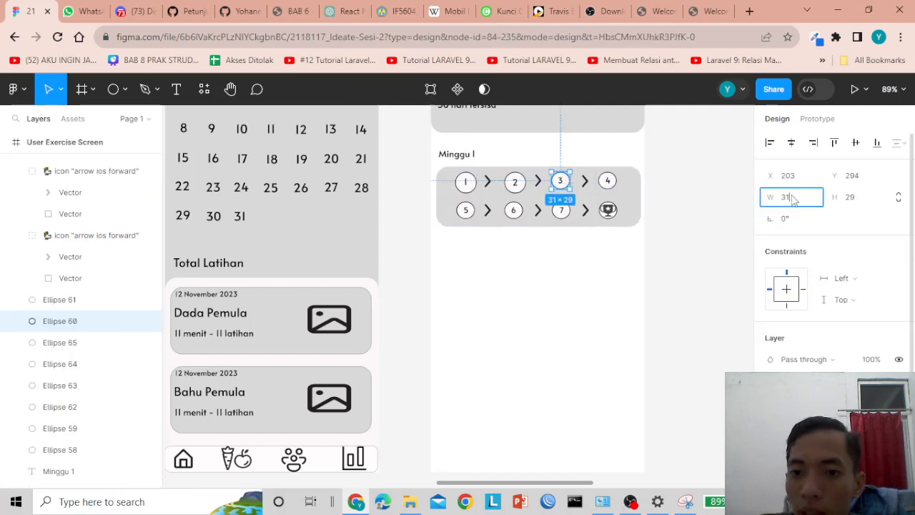
{"action": "type", "text": "6"}
{"action": "key", "text": "Tab"}
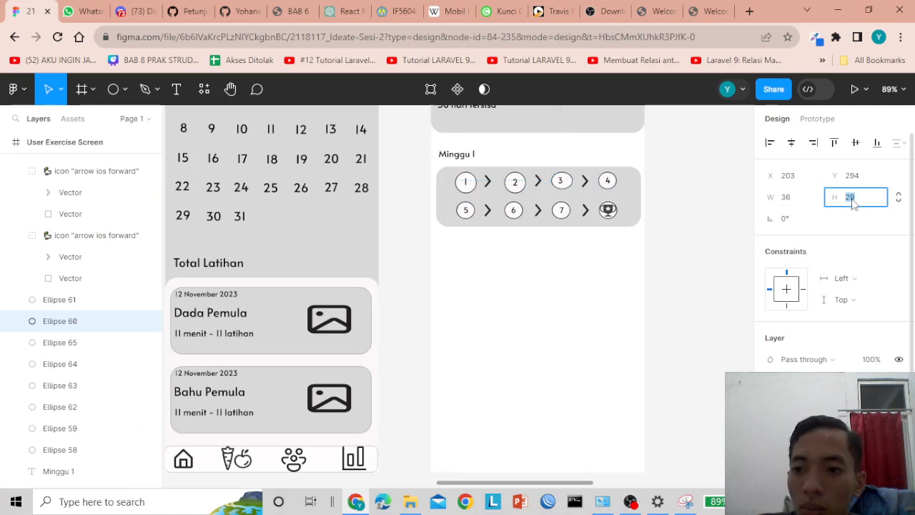
{"action": "type", "text": "36"}
{"action": "left_click", "coordinate": [660, 279]}
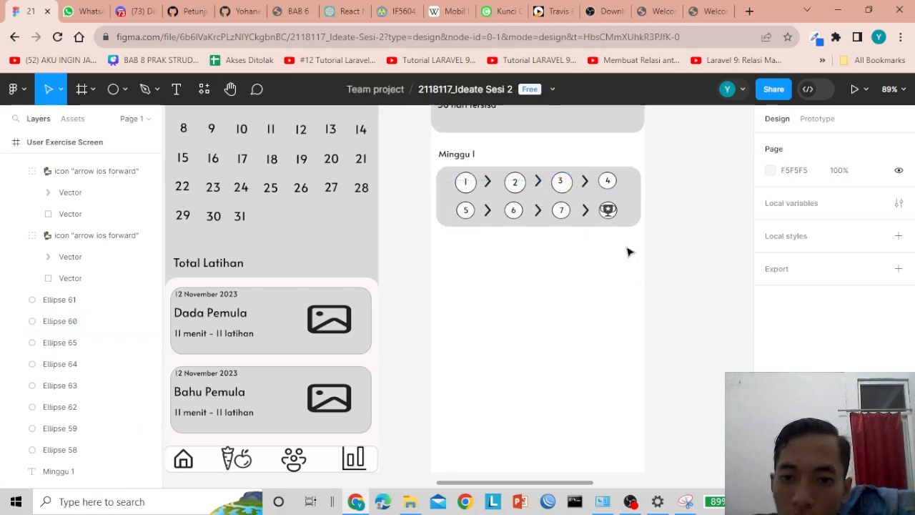
{"action": "left_click", "coordinate": [564, 182]}
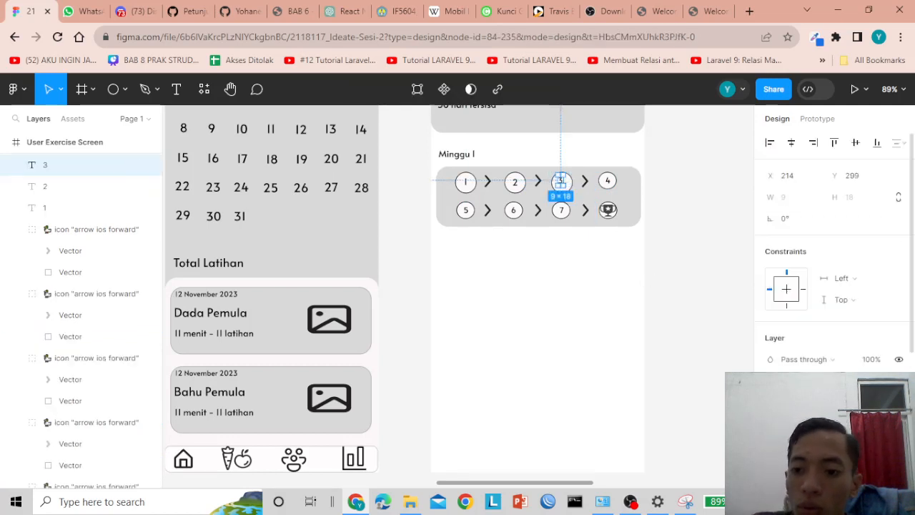
{"action": "double_click", "coordinate": [562, 182]}
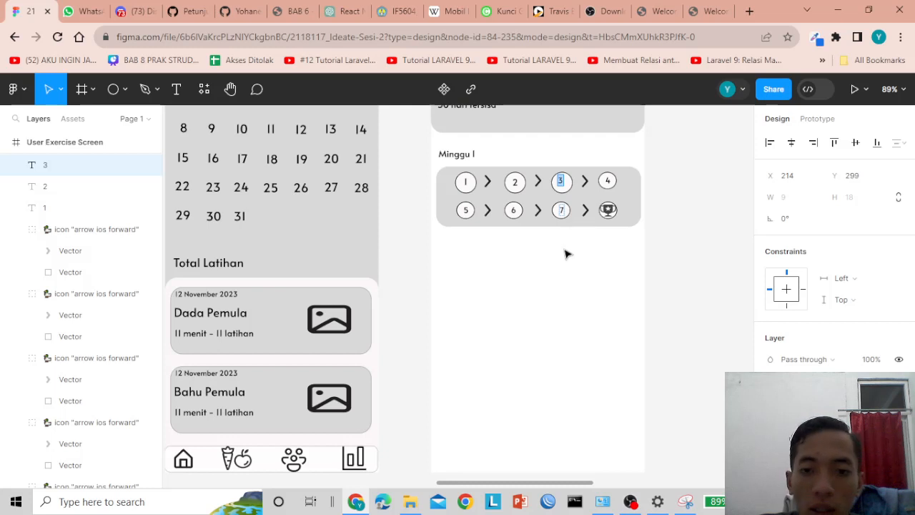
{"action": "key", "text": "Escape"}
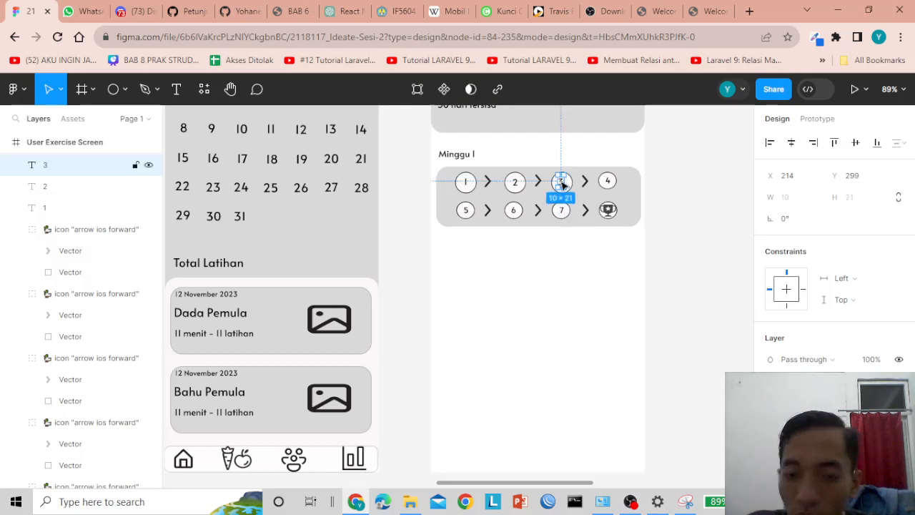
{"action": "left_click_drag", "start_coordinate": [562, 184], "coordinate": [565, 184]}
{"action": "key", "text": "Down"}
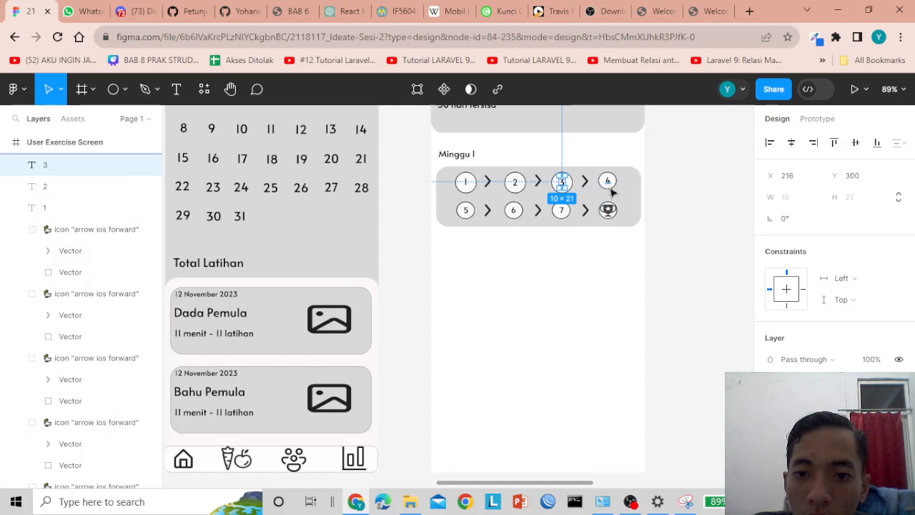
- Set the ring behind number 4 to 36 high and edit the 4 label
{"action": "left_click", "coordinate": [608, 184]}
{"action": "left_click", "coordinate": [683, 199]}
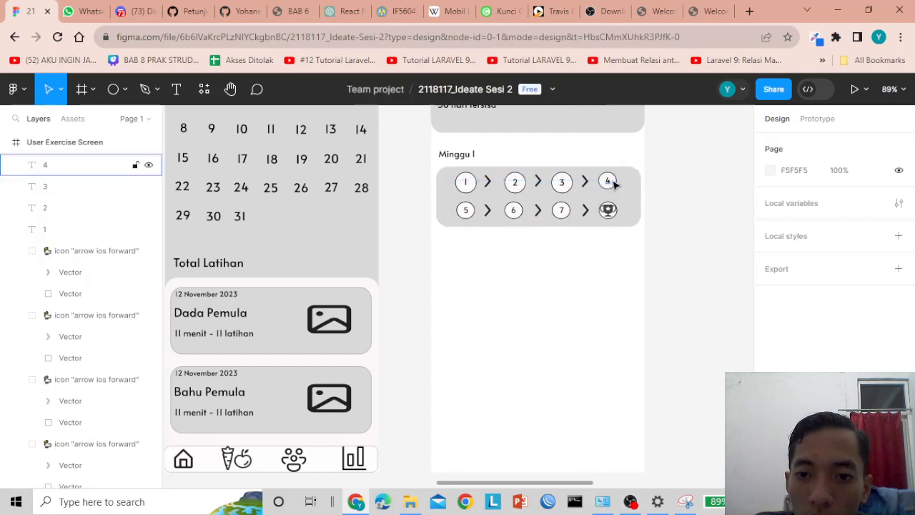
{"action": "left_click", "coordinate": [615, 184]}
{"action": "left_click", "coordinate": [785, 198]}
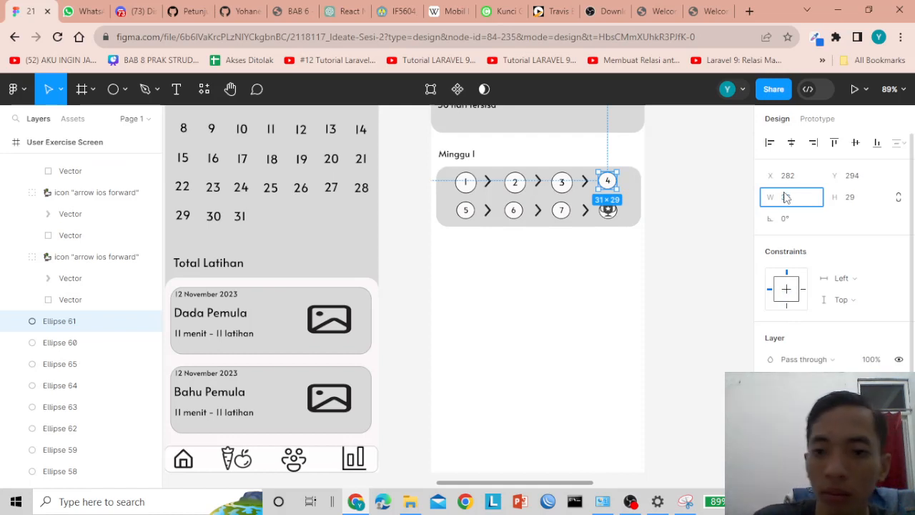
{"action": "key", "text": "Tab"}
{"action": "type", "text": "36"}
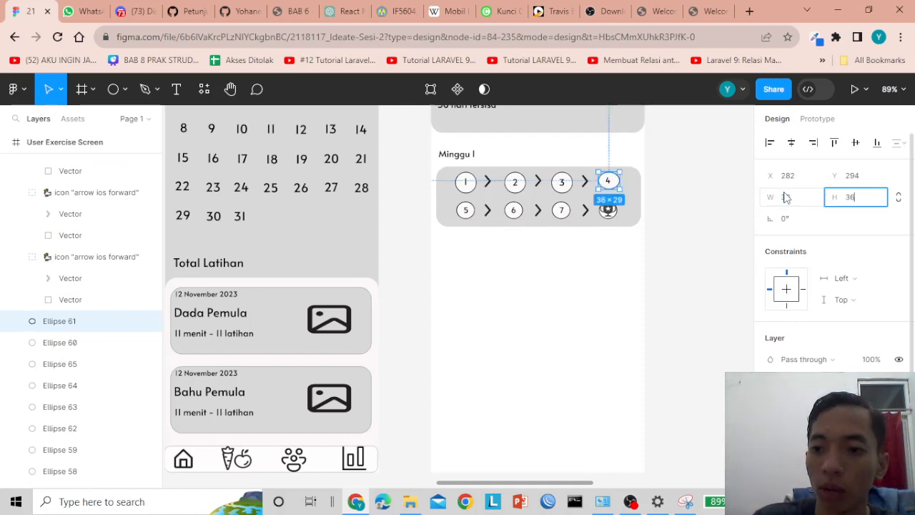
{"action": "left_click", "coordinate": [617, 262]}
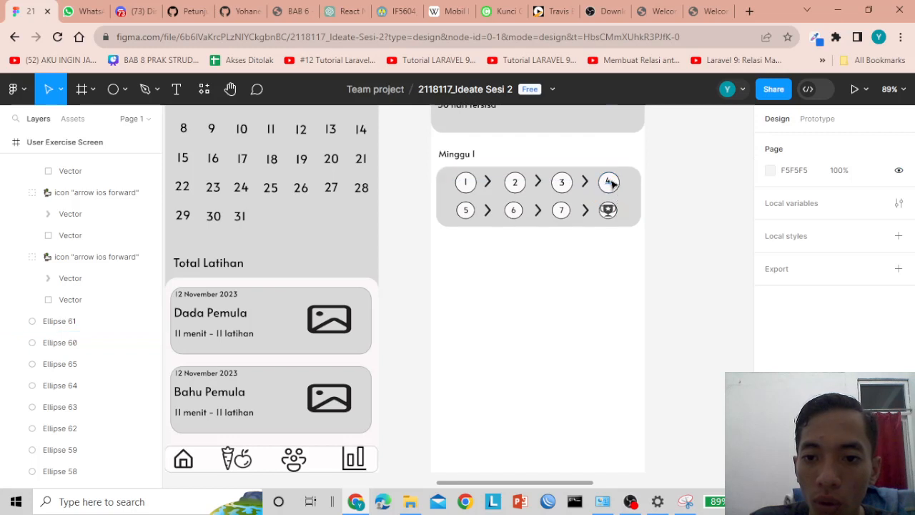
{"action": "left_click", "coordinate": [612, 184]}
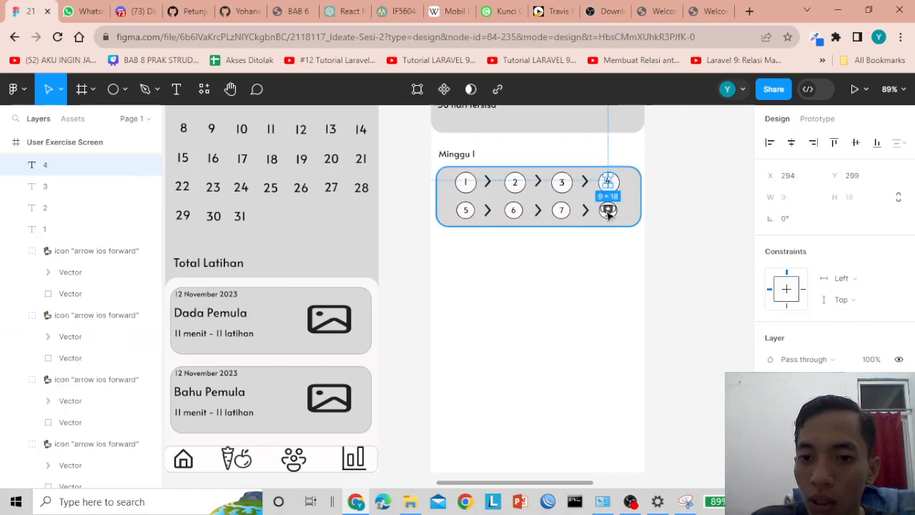
{"action": "double_click", "coordinate": [609, 183]}
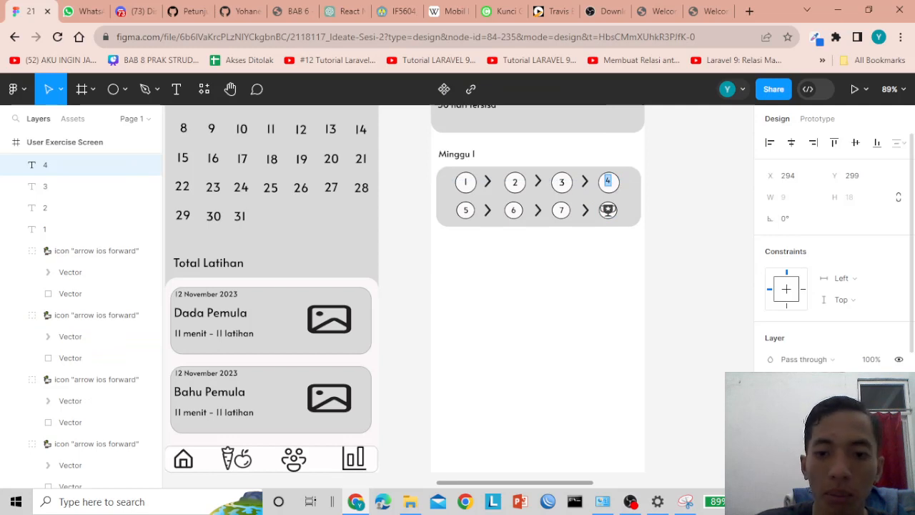
- Make the ring around number 5 a 36×36 circle
{"action": "left_click", "coordinate": [471, 211]}
{"action": "left_click", "coordinate": [791, 203]}
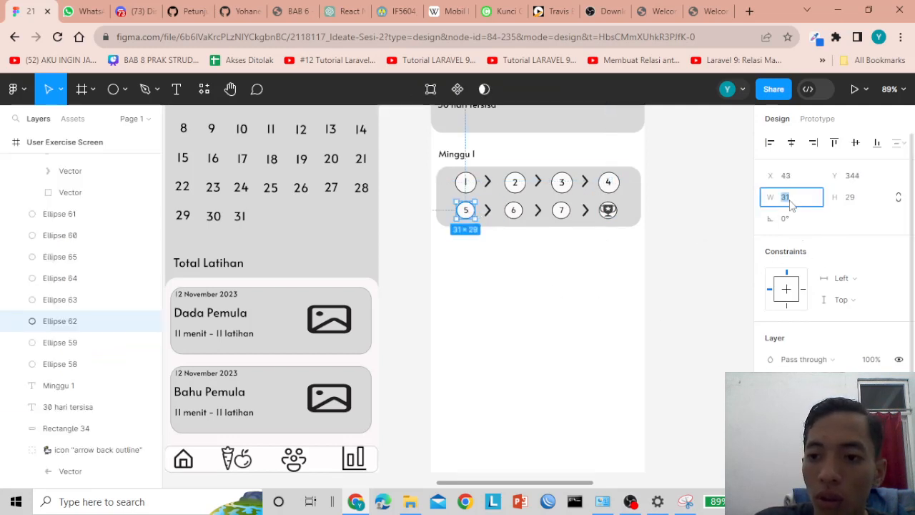
{"action": "key", "text": "Tab"}
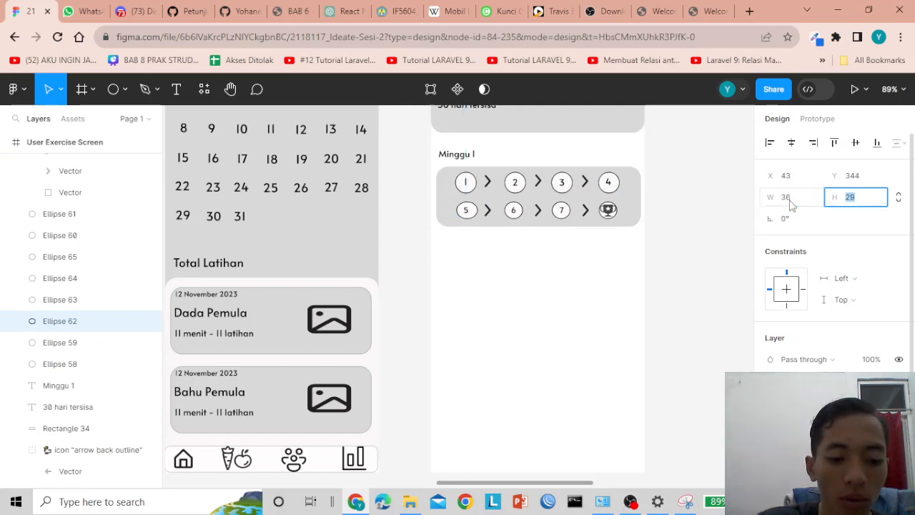
{"action": "type", "text": "36"}
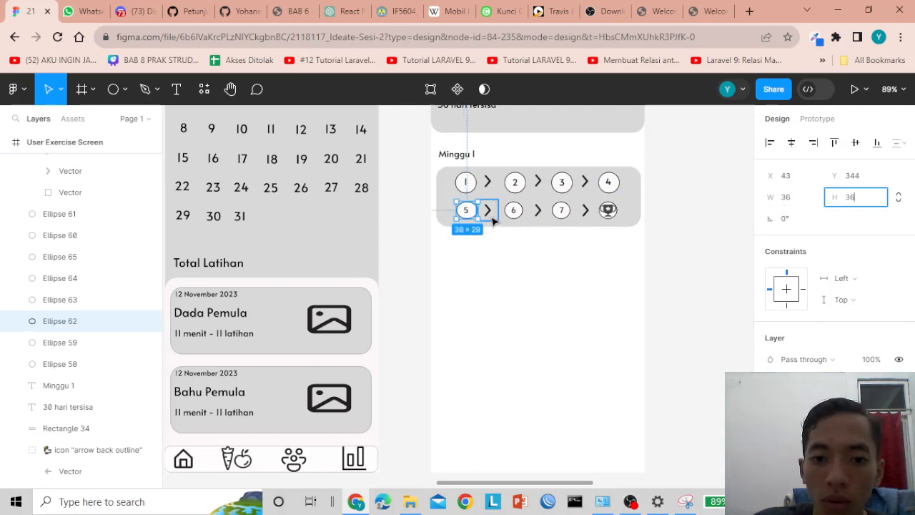
{"action": "key", "text": "Tab"}
{"action": "double_click", "coordinate": [468, 212]}
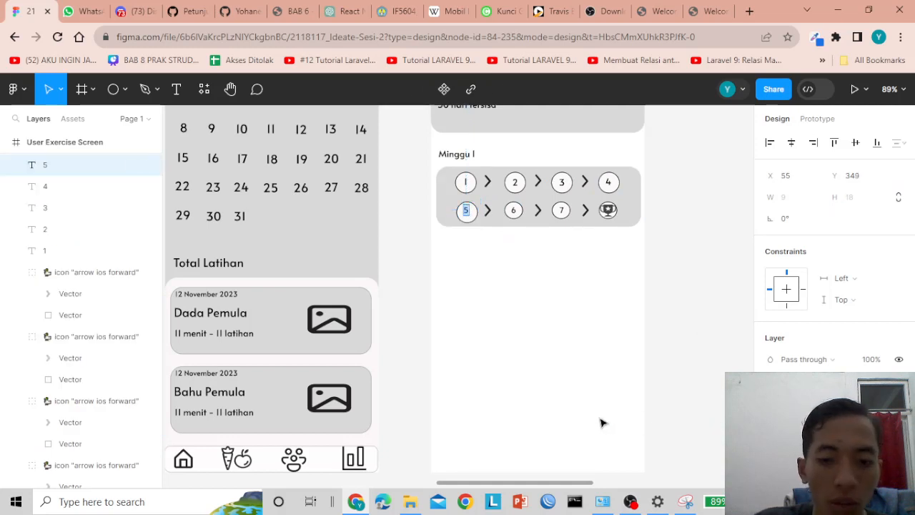
{"action": "key", "text": "Escape"}
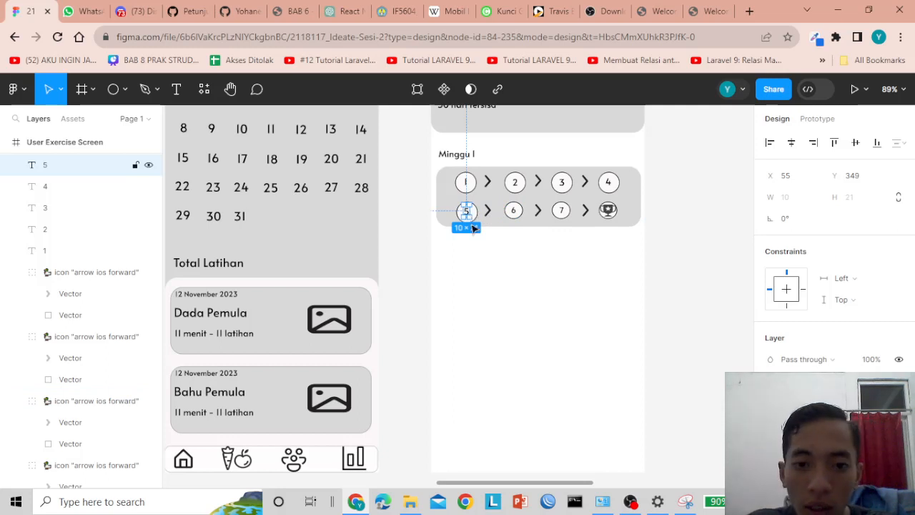
{"action": "left_click", "coordinate": [496, 282]}
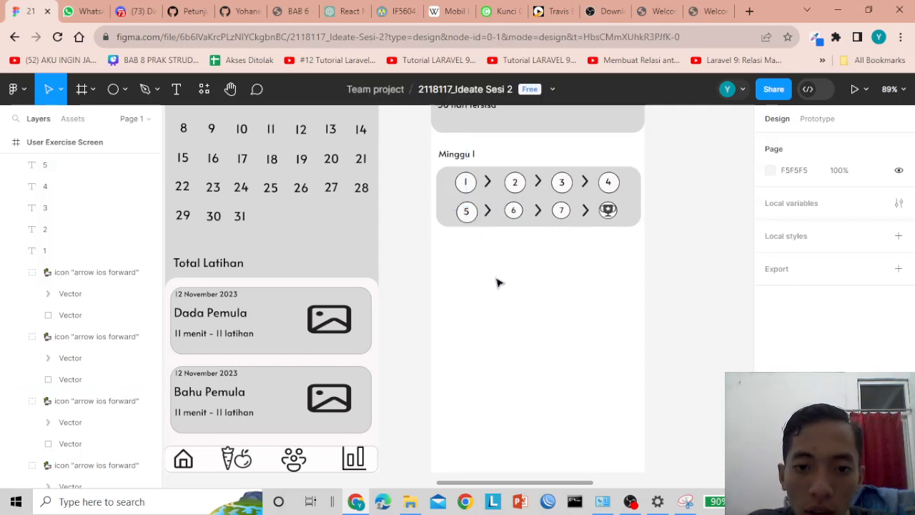
- Resize the ring around number 6 to 36 high and centre the 6 in it
{"action": "left_click", "coordinate": [512, 211]}
{"action": "left_click", "coordinate": [526, 236]}
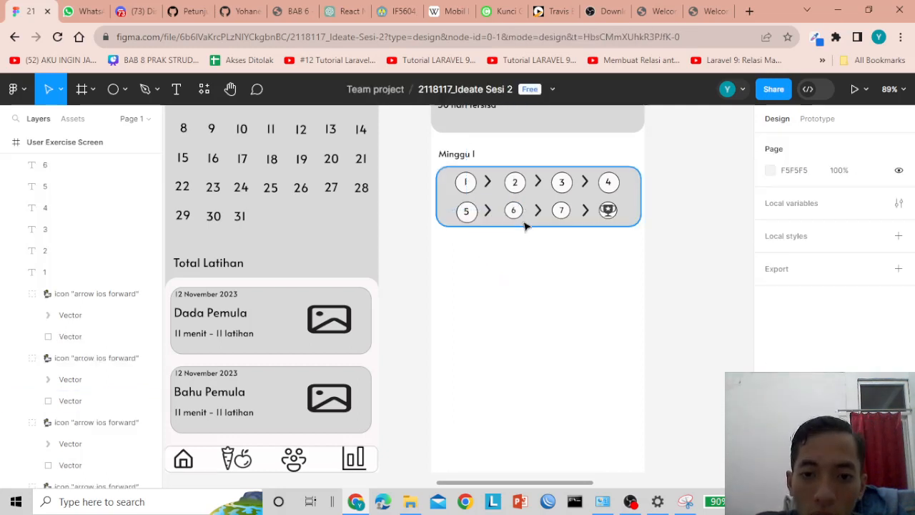
{"action": "left_click", "coordinate": [520, 218]}
{"action": "left_click", "coordinate": [522, 226]}
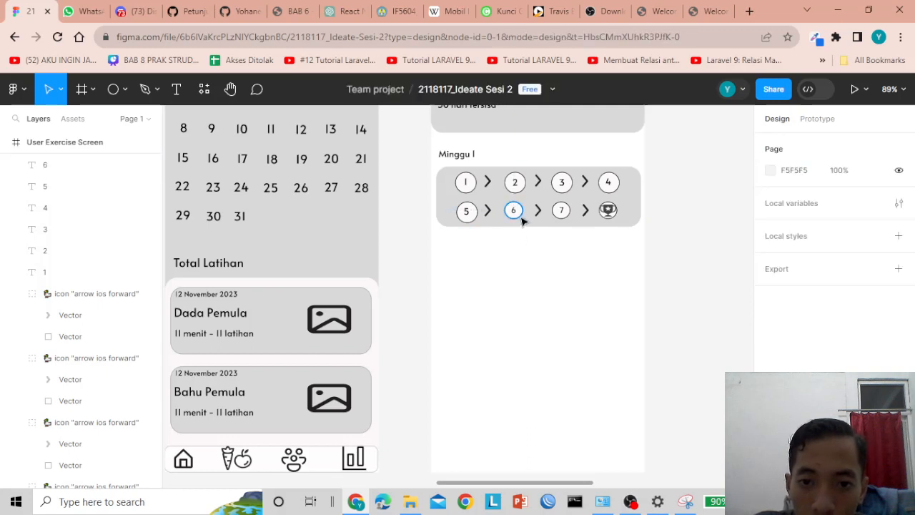
{"action": "left_click", "coordinate": [516, 215]}
{"action": "left_click", "coordinate": [791, 204]}
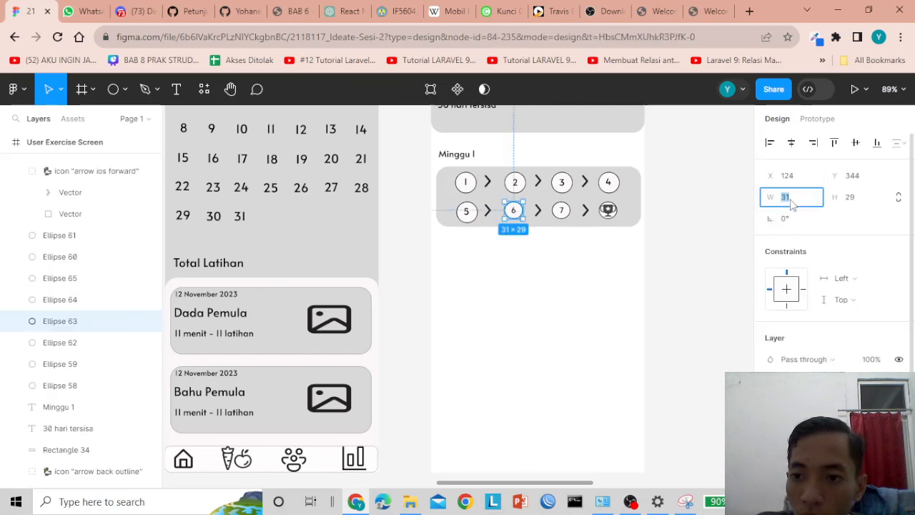
{"action": "type", "text": "30"}
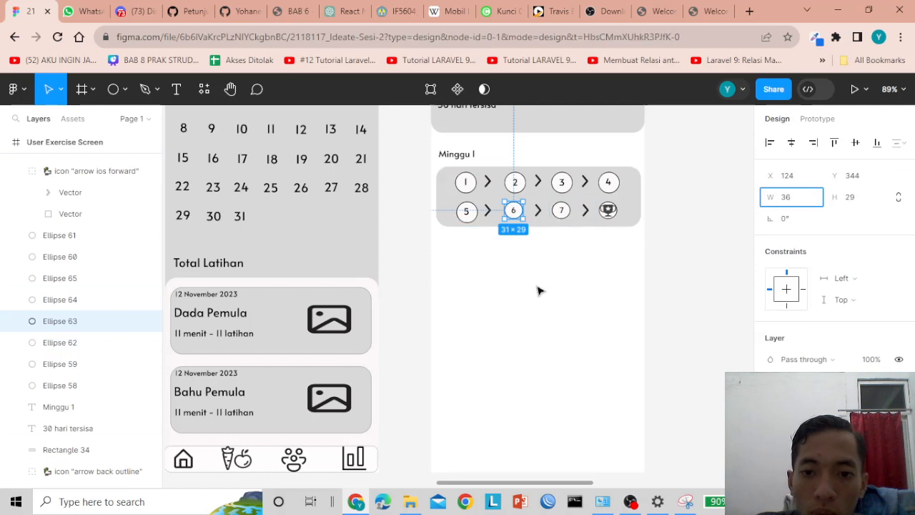
{"action": "left_click", "coordinate": [537, 290]}
{"action": "left_click", "coordinate": [514, 212]}
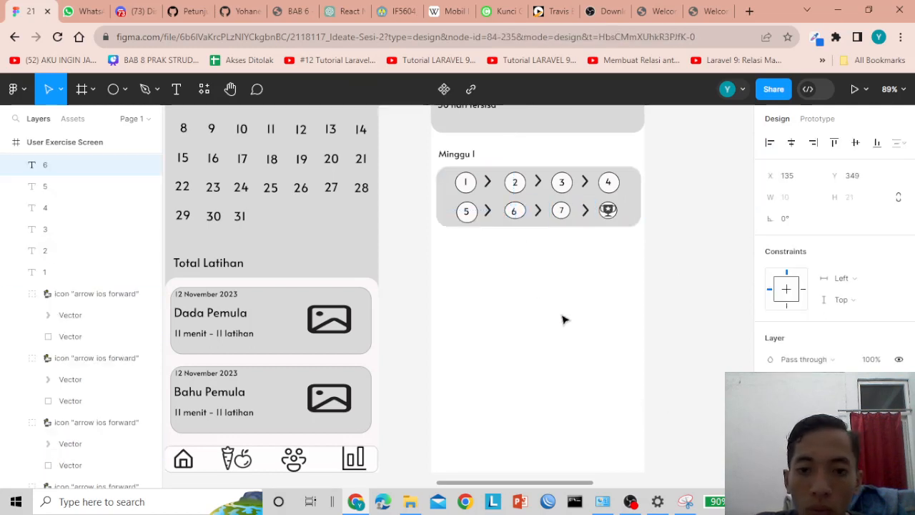
{"action": "key", "text": "Escape"}
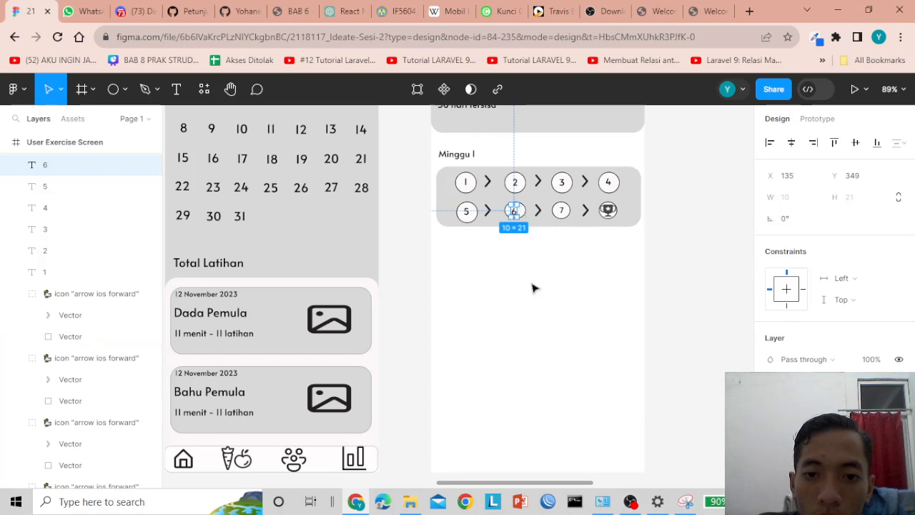
{"action": "left_click", "coordinate": [533, 288]}
{"action": "left_click", "coordinate": [517, 213]}
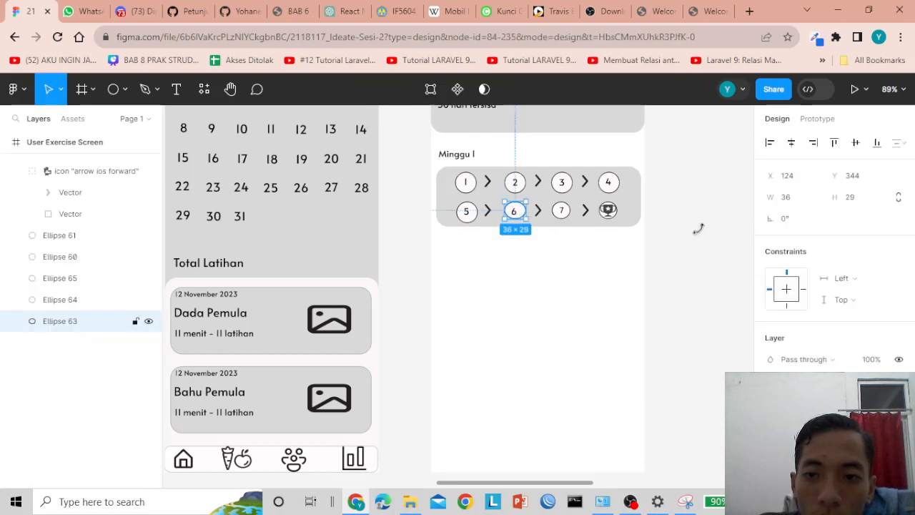
{"action": "left_click", "coordinate": [867, 205]}
{"action": "key", "text": "Return"}
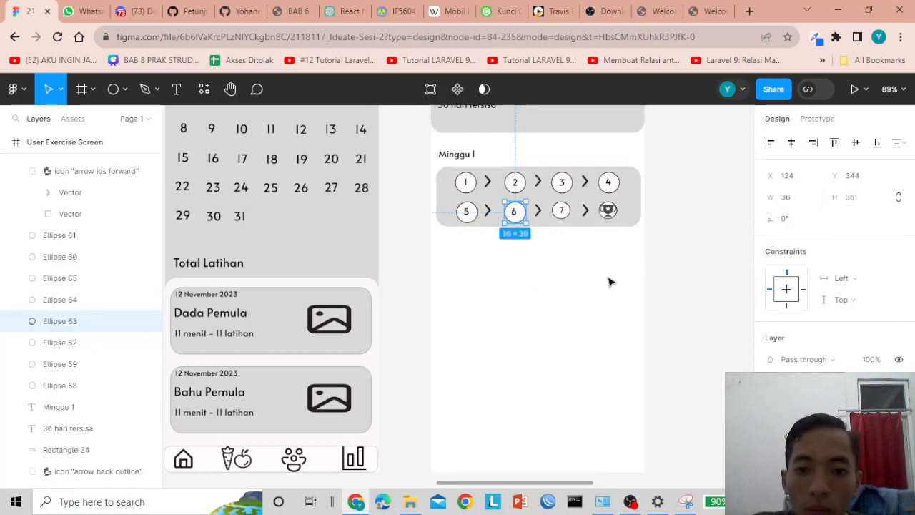
{"action": "left_click", "coordinate": [527, 230]}
{"action": "left_click", "coordinate": [517, 213]}
{"action": "left_click_drag", "start_coordinate": [516, 213], "coordinate": [517, 213]}
- Make the ring around number 7 a 36×36 circle
{"action": "left_click", "coordinate": [562, 215]}
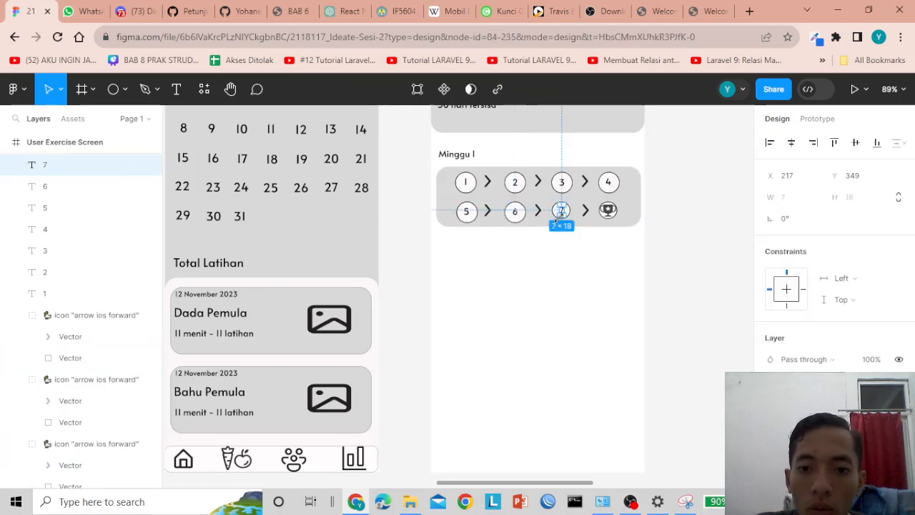
{"action": "left_click", "coordinate": [556, 276]}
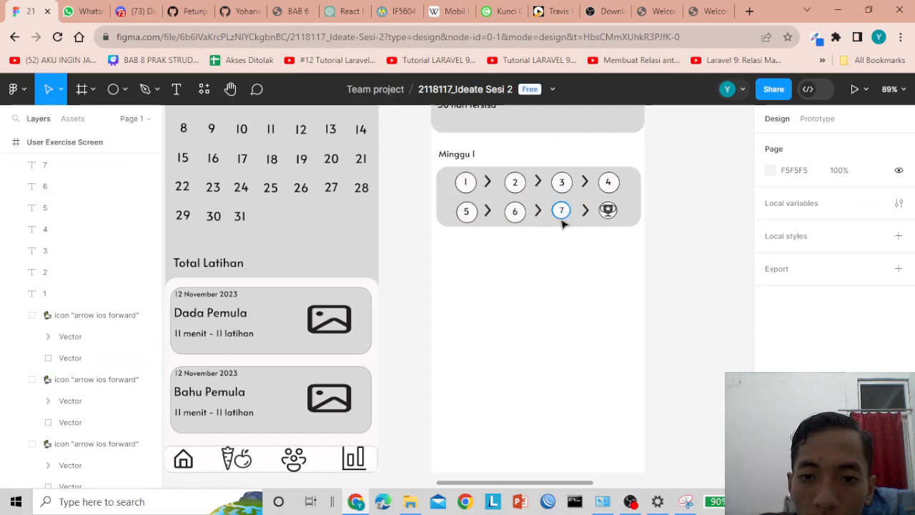
{"action": "left_click", "coordinate": [562, 221]}
{"action": "left_click", "coordinate": [800, 207]}
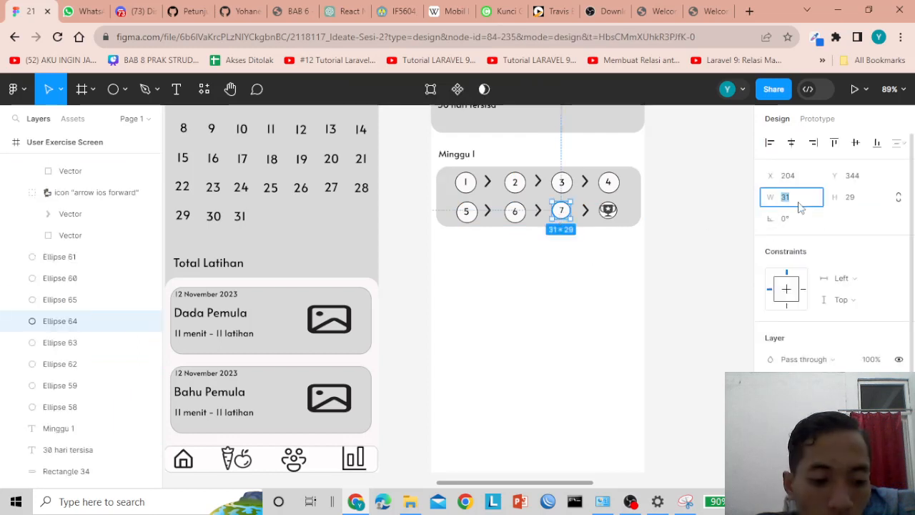
{"action": "type", "text": "36"}
{"action": "left_click", "coordinate": [851, 200]}
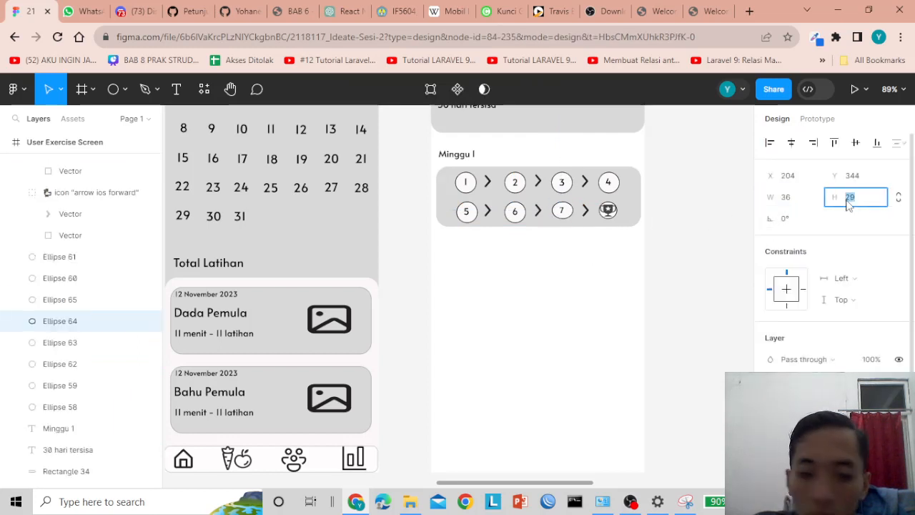
{"action": "type", "text": "36"}
{"action": "left_click", "coordinate": [562, 231]}
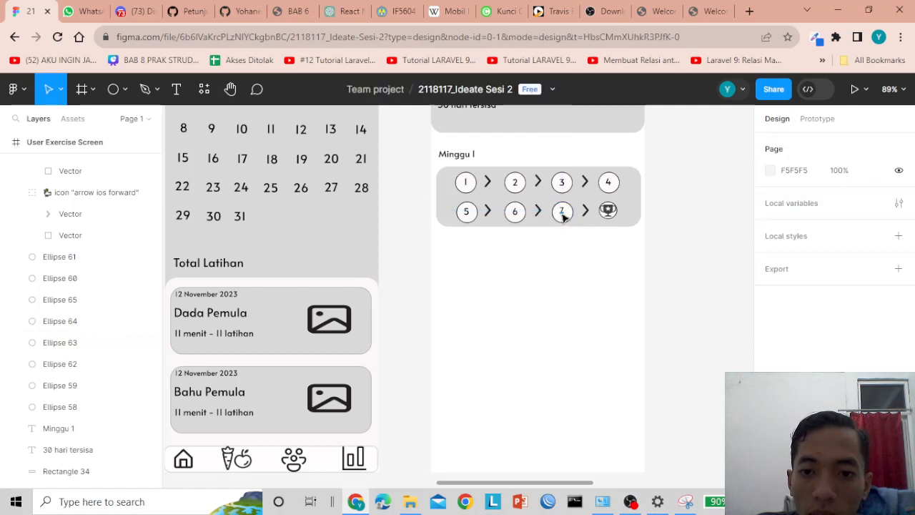
{"action": "double_click", "coordinate": [563, 210]}
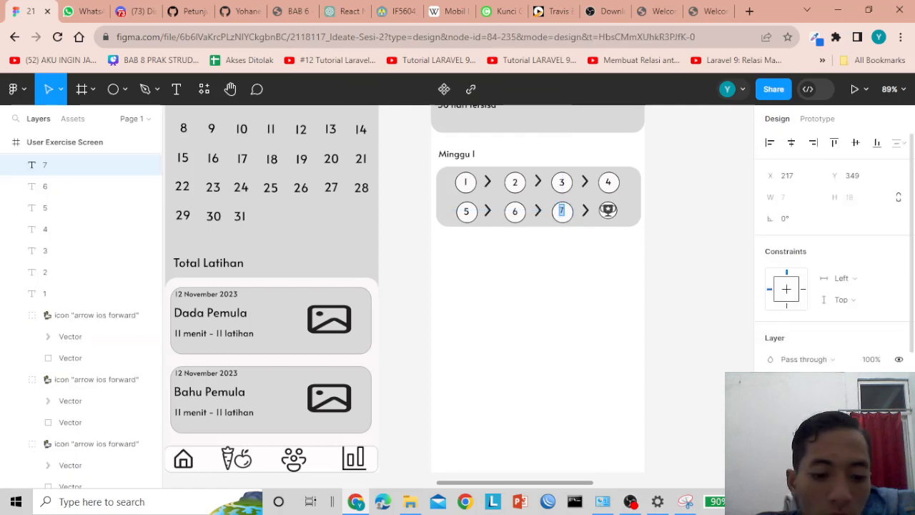
{"action": "key", "text": "Escape"}
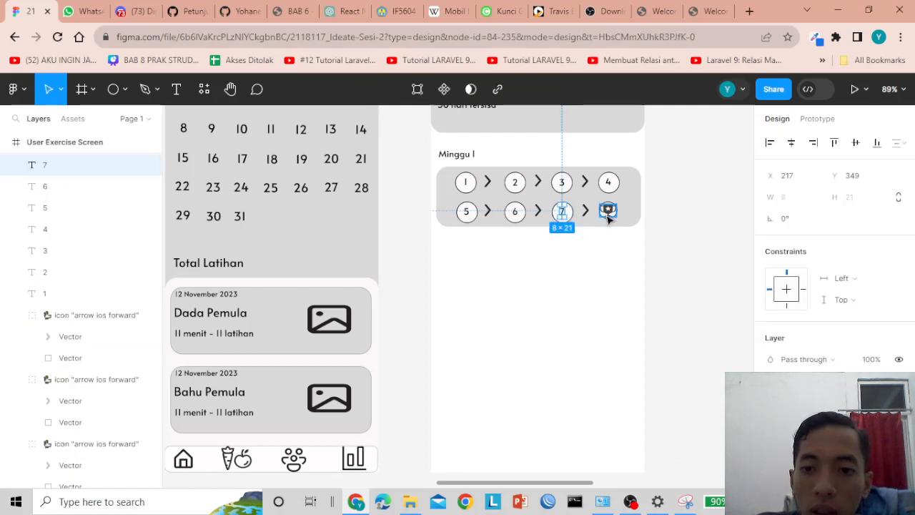
- Resize the ring behind the trophy to 36×36 and centre the trophy, nudging it one pixel left
{"action": "left_click", "coordinate": [608, 211]}
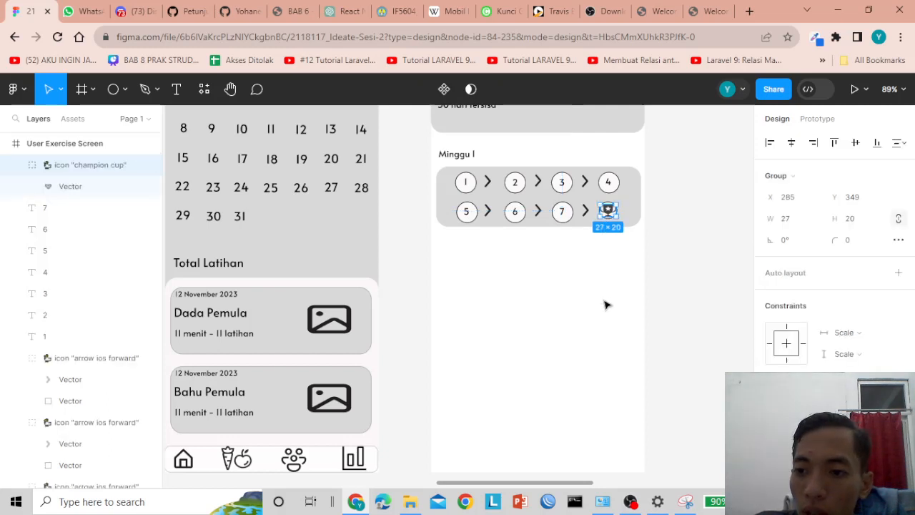
{"action": "left_click", "coordinate": [605, 305]}
{"action": "left_click", "coordinate": [606, 211]}
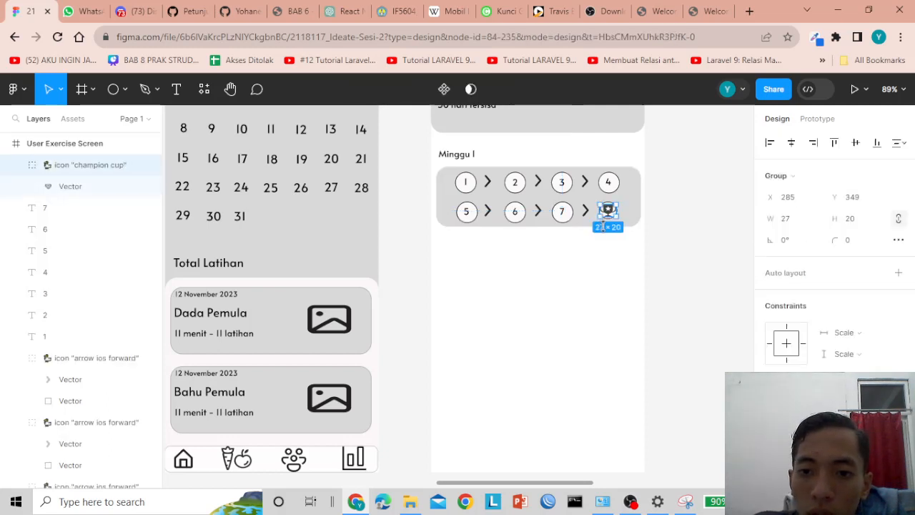
{"action": "left_click", "coordinate": [610, 274]}
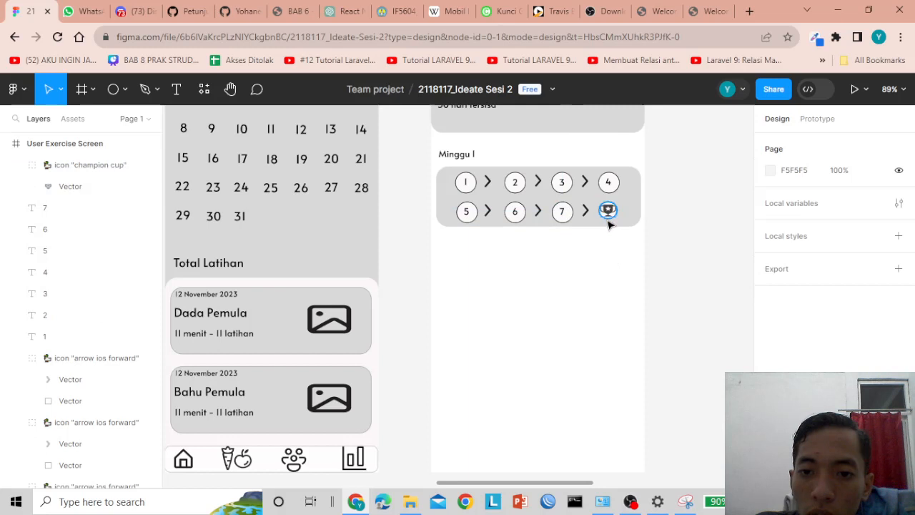
{"action": "left_click", "coordinate": [609, 219]}
{"action": "left_click", "coordinate": [792, 197]}
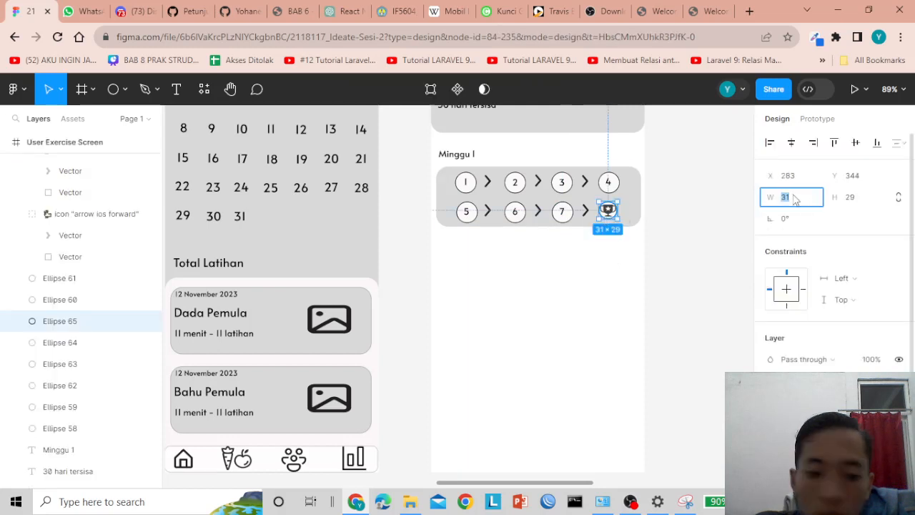
{"action": "type", "text": "36"}
{"action": "left_click", "coordinate": [858, 203]}
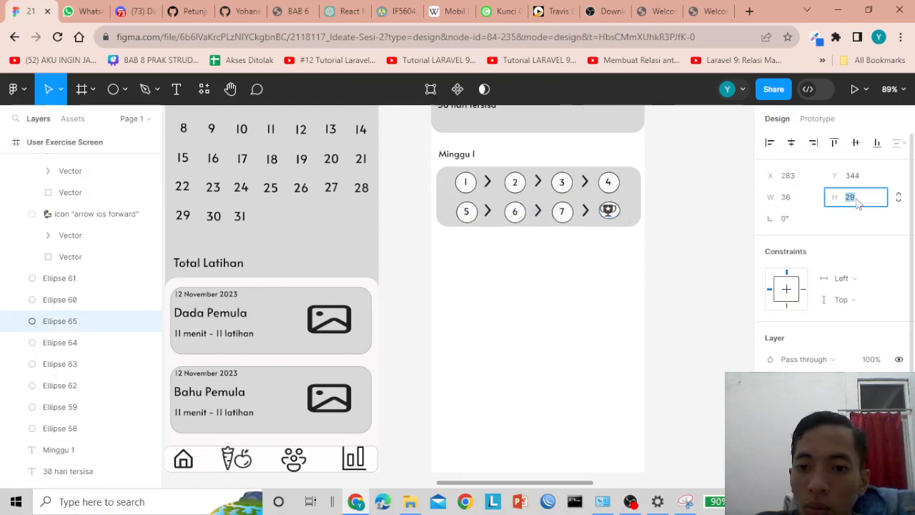
{"action": "type", "text": "36"}
{"action": "left_click", "coordinate": [624, 268]}
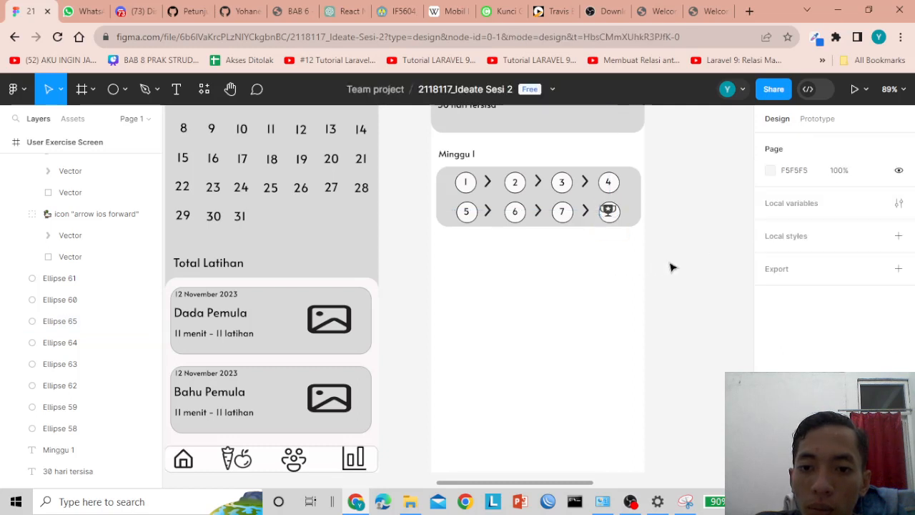
{"action": "left_click", "coordinate": [617, 217]}
{"action": "left_click_drag", "start_coordinate": [615, 214], "coordinate": [617, 216]}
{"action": "left_click", "coordinate": [621, 278]}
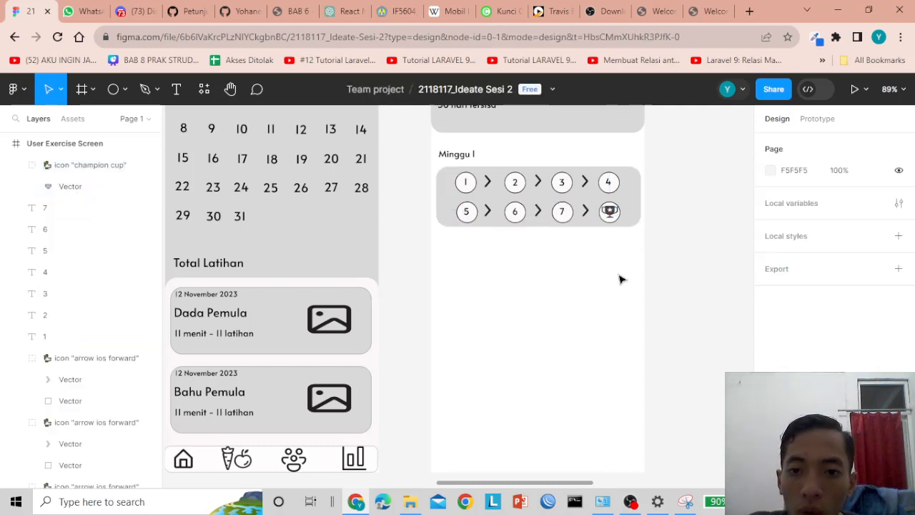
{"action": "left_click", "coordinate": [609, 221]}
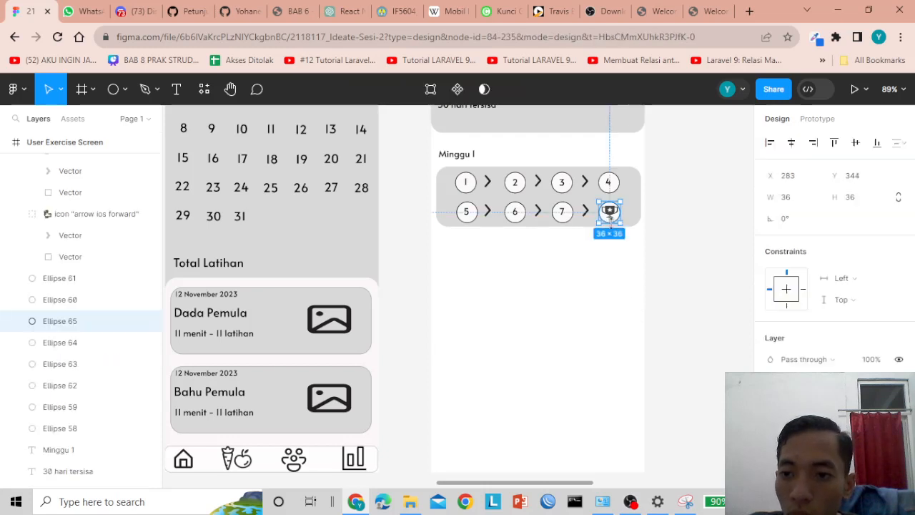
{"action": "left_click", "coordinate": [669, 267]}
{"action": "left_click", "coordinate": [605, 216]}
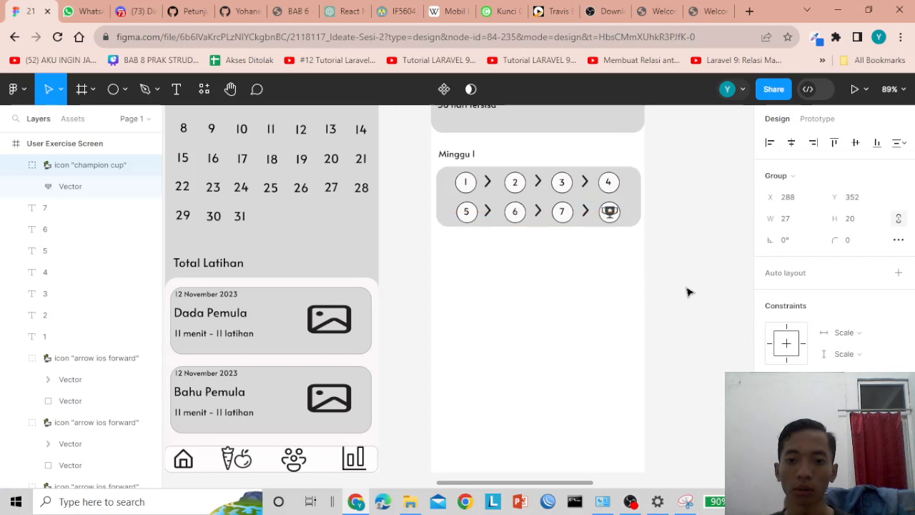
{"action": "key", "text": "Left"}
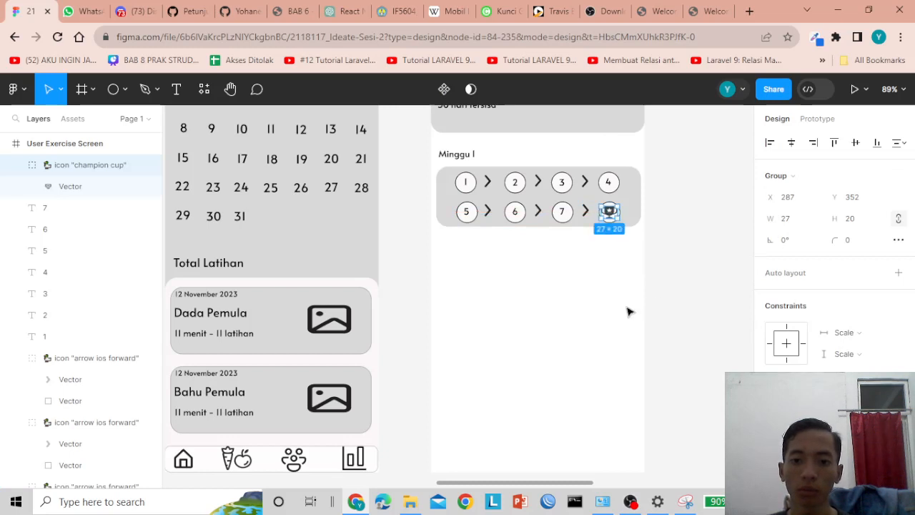
- Drag the week-1 card's grey background taller to about 112 px high
{"action": "left_click", "coordinate": [577, 223]}
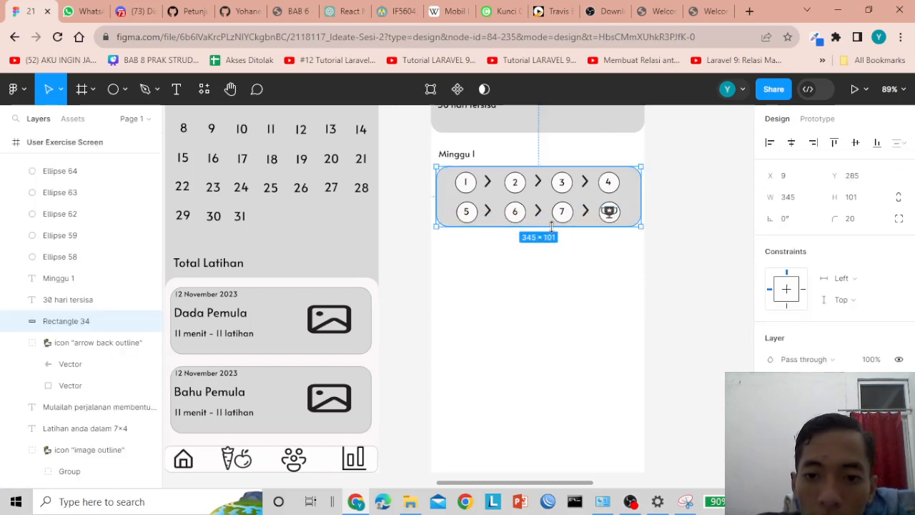
{"action": "left_click_drag", "start_coordinate": [551, 229], "coordinate": [551, 234]}
{"action": "left_click", "coordinate": [751, 250]}
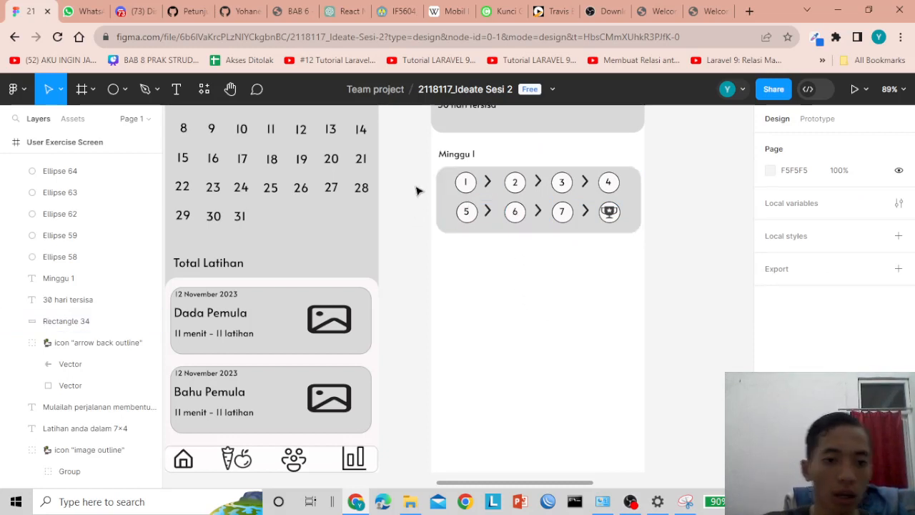
- Duplicate the Minggu 1 heading below the week-1 card and rename it Minggu 2
{"action": "left_click", "coordinate": [445, 161]}
{"action": "key", "text": "ctrl+d"}
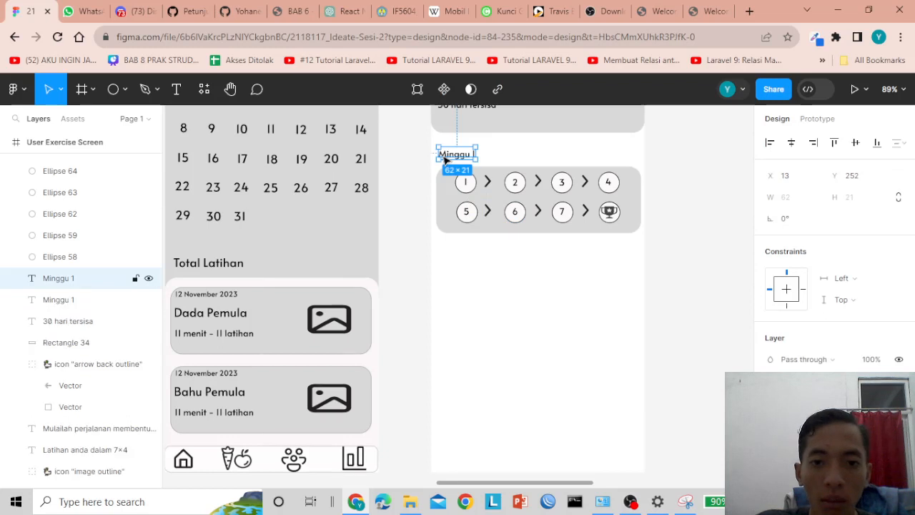
{"action": "left_click_drag", "start_coordinate": [445, 161], "coordinate": [443, 257]}
{"action": "double_click", "coordinate": [441, 253]}
{"action": "left_click", "coordinate": [458, 251]}
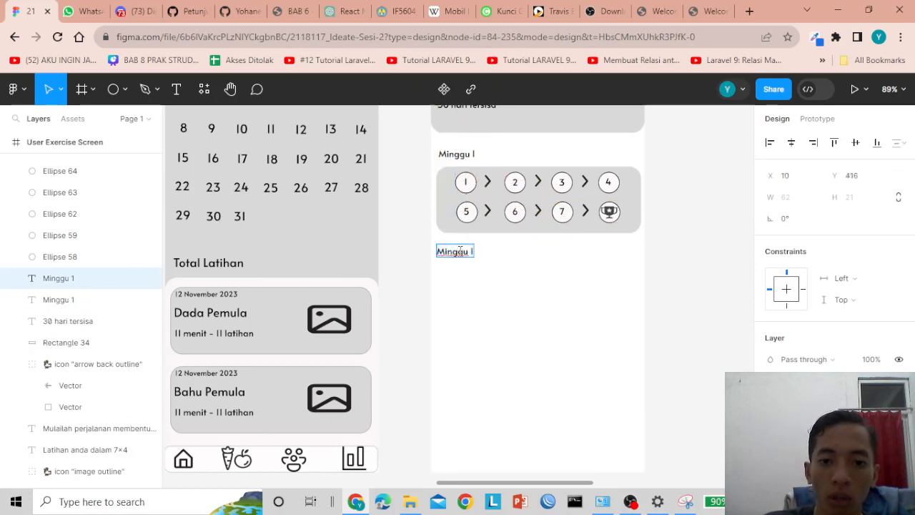
{"action": "key", "text": "End"}
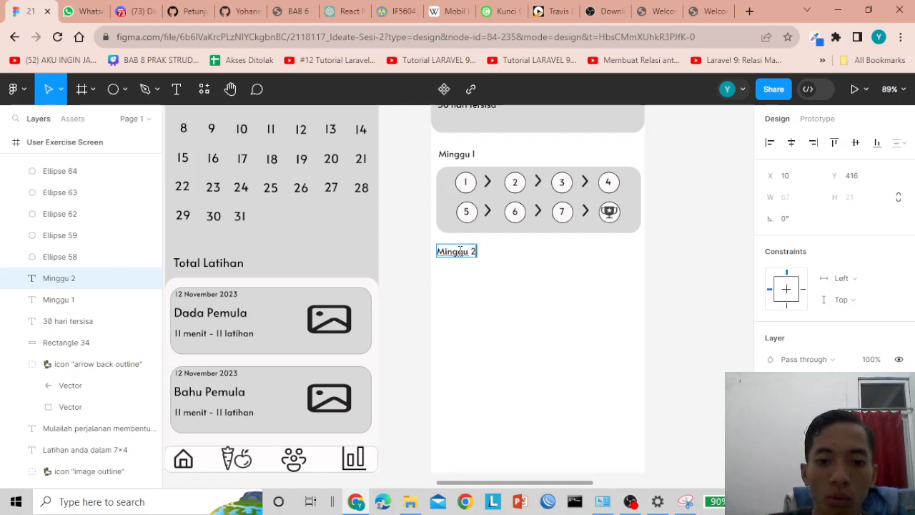
{"action": "type", "text": "2"}
{"action": "left_click", "coordinate": [523, 245]}
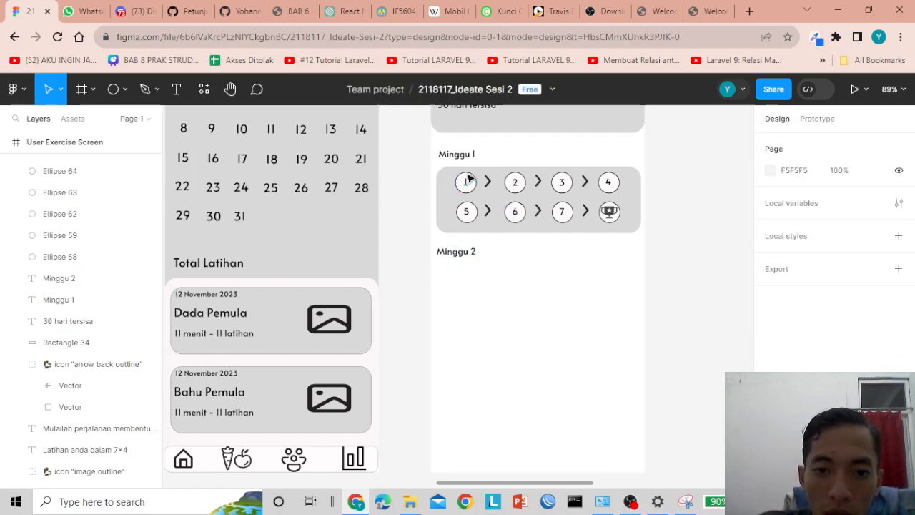
- Move the week-1 card's grey background (Rectangle 34) slightly up to Y 280
{"action": "left_click_drag", "start_coordinate": [413, 162], "coordinate": [655, 246]}
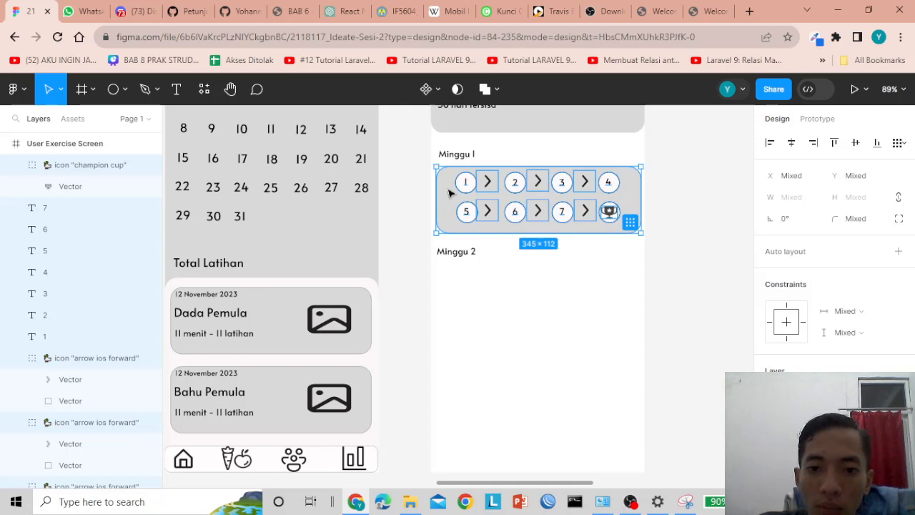
{"action": "left_click", "coordinate": [662, 269]}
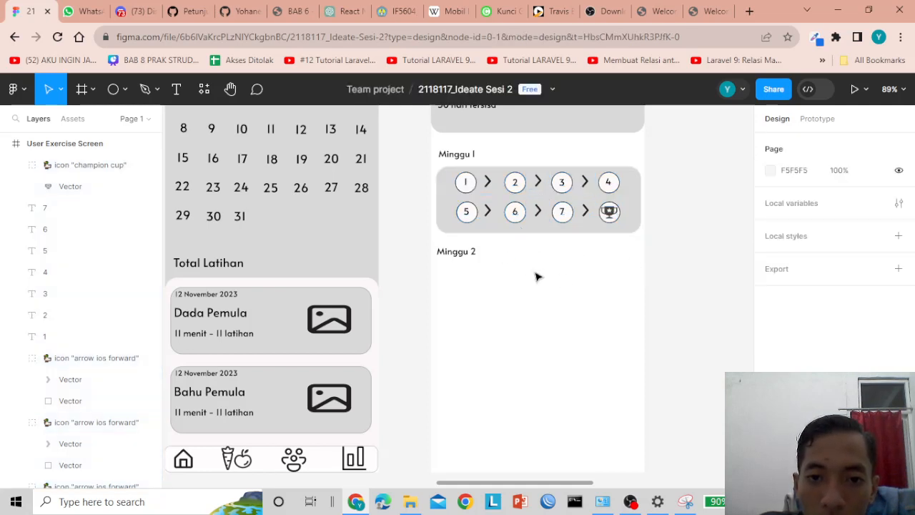
{"action": "left_click", "coordinate": [526, 234]}
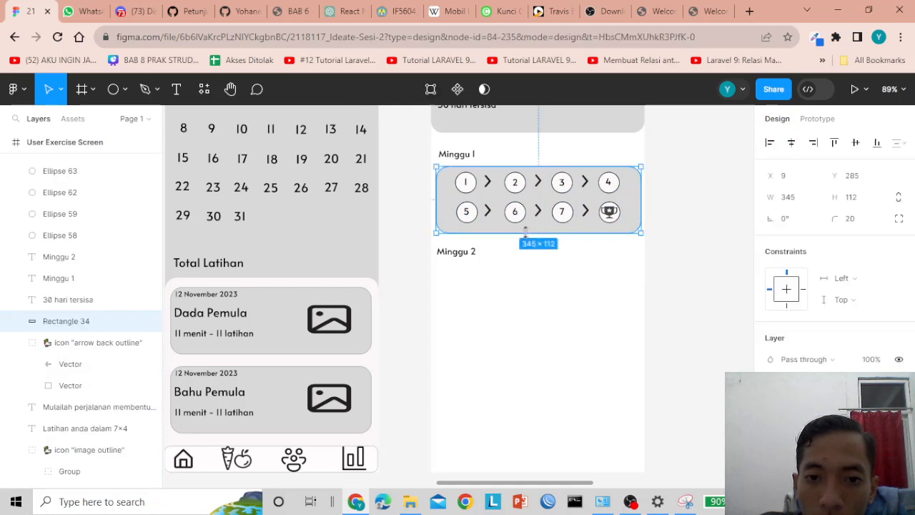
{"action": "left_click", "coordinate": [562, 266]}
{"action": "left_click", "coordinate": [546, 235]}
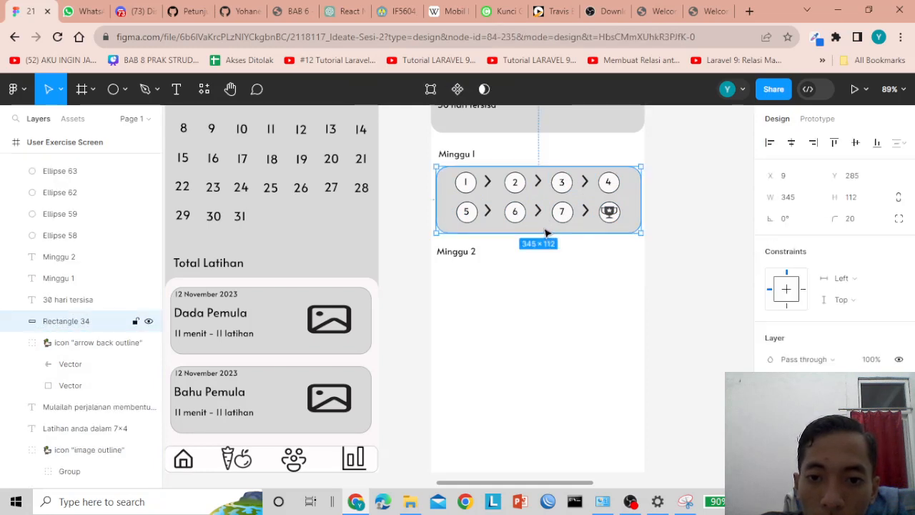
{"action": "left_click_drag", "start_coordinate": [546, 233], "coordinate": [544, 226]}
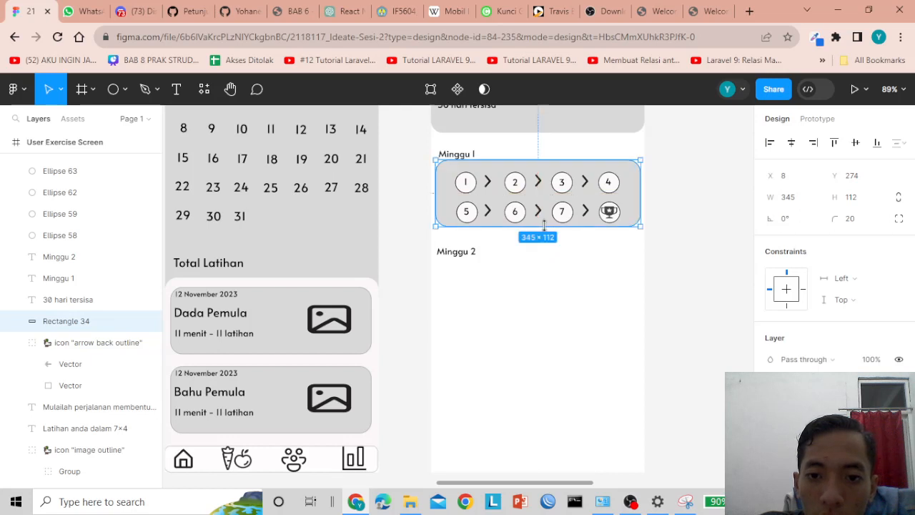
{"action": "key", "text": "Down"}
{"action": "key", "text": "Down"}
{"action": "key", "text": "Down"}
{"action": "key", "text": "Down"}
{"action": "key", "text": "Down"}
{"action": "key", "text": "Down"}
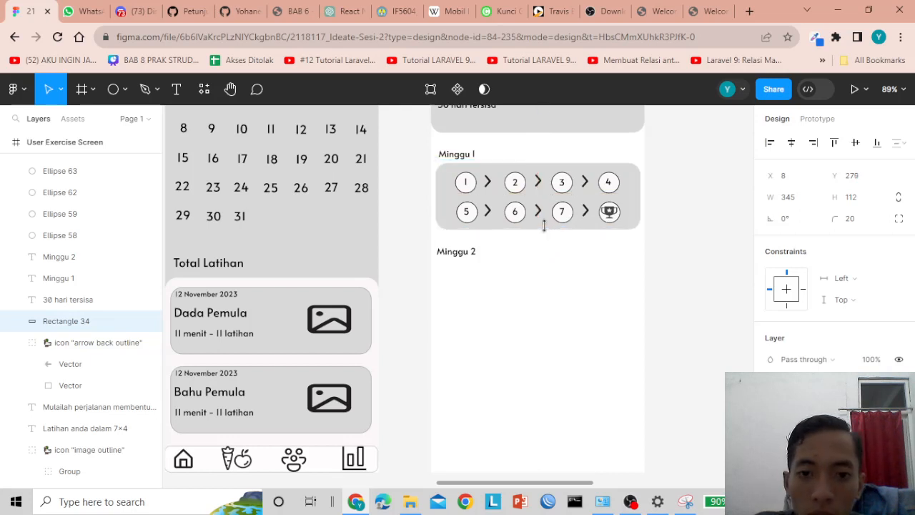
{"action": "left_click", "coordinate": [596, 262]}
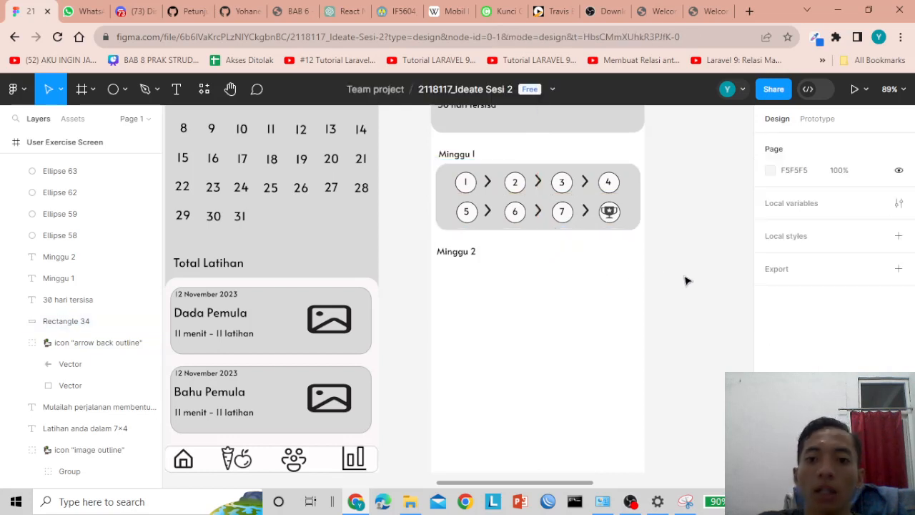
- Marquee-select every item of the week-1 card, including its background
{"action": "left_click_drag", "start_coordinate": [679, 281], "coordinate": [458, 254]}
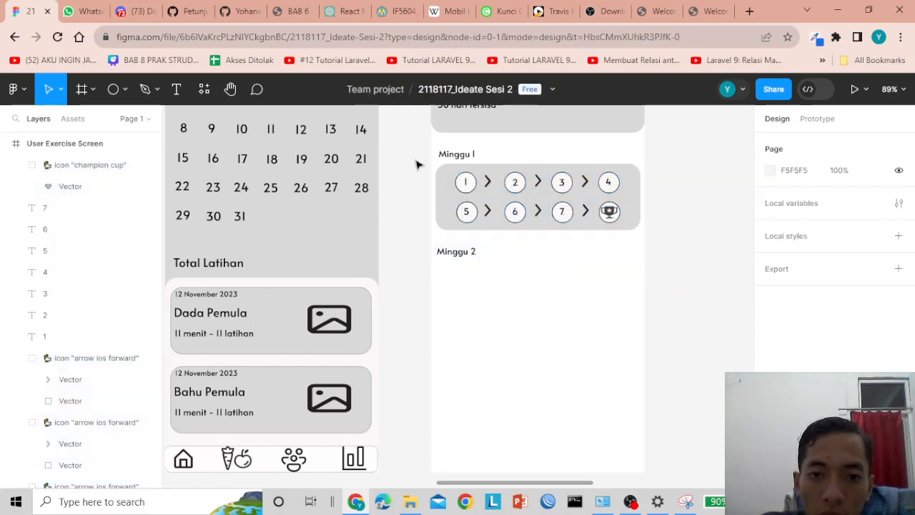
{"action": "left_click_drag", "start_coordinate": [418, 165], "coordinate": [541, 209]}
{"action": "left_click", "coordinate": [527, 261]}
{"action": "left_click", "coordinate": [481, 186]}
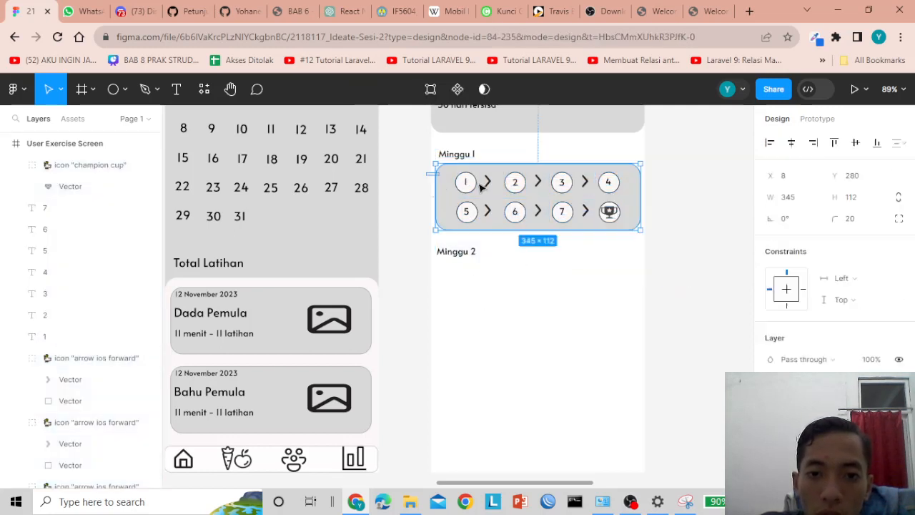
{"action": "left_click_drag", "start_coordinate": [429, 171], "coordinate": [656, 231]}
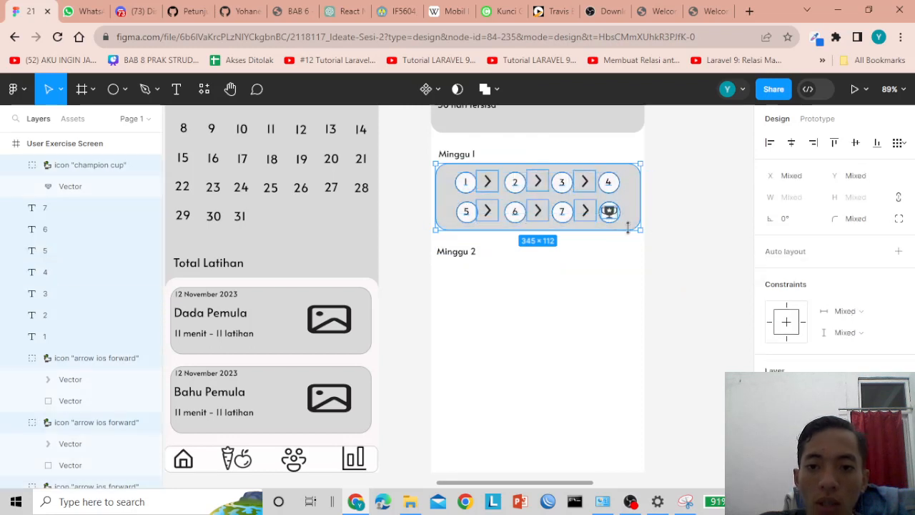
- Group the week-1 card items and shift the group, then undo the move and grouping
{"action": "right_click", "coordinate": [450, 187]}
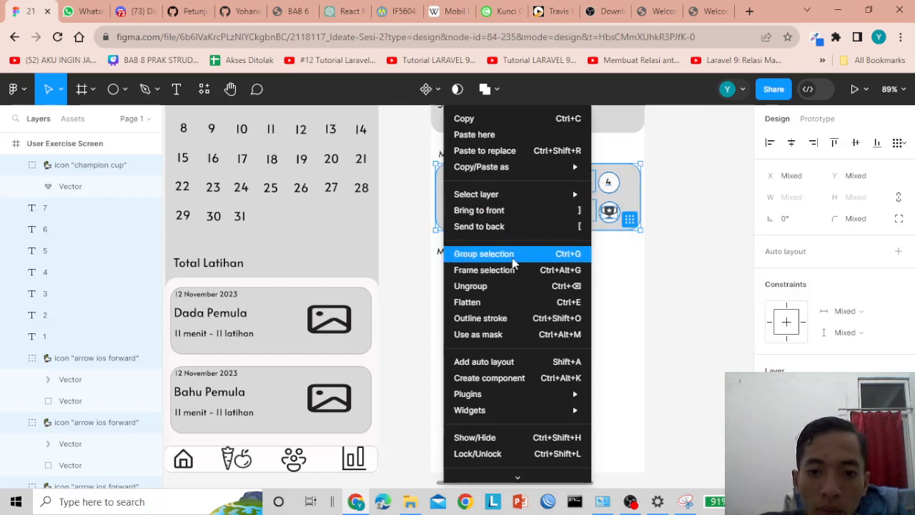
{"action": "left_click", "coordinate": [484, 254]}
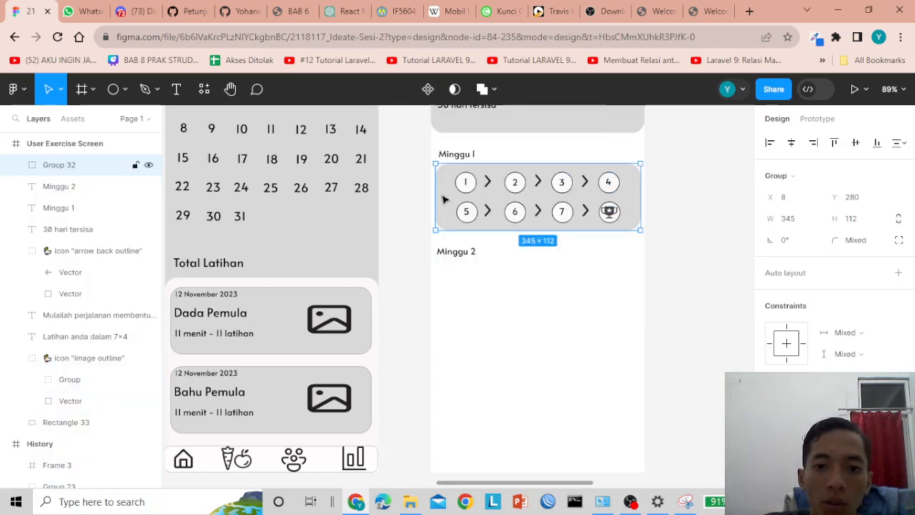
{"action": "left_click_drag", "start_coordinate": [444, 200], "coordinate": [462, 184]}
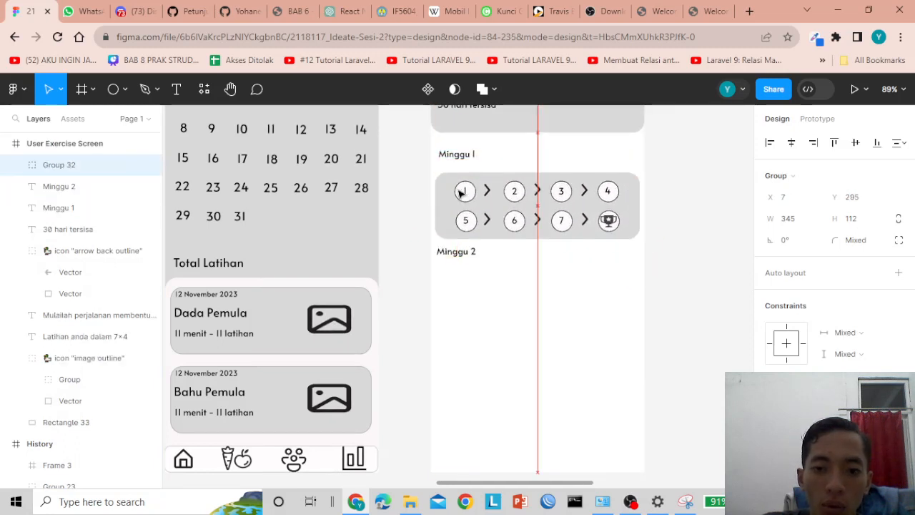
{"action": "left_click_drag", "start_coordinate": [459, 189], "coordinate": [459, 190]}
{"action": "key", "text": "ctrl+z"}
{"action": "key", "text": "ctrl+z"}
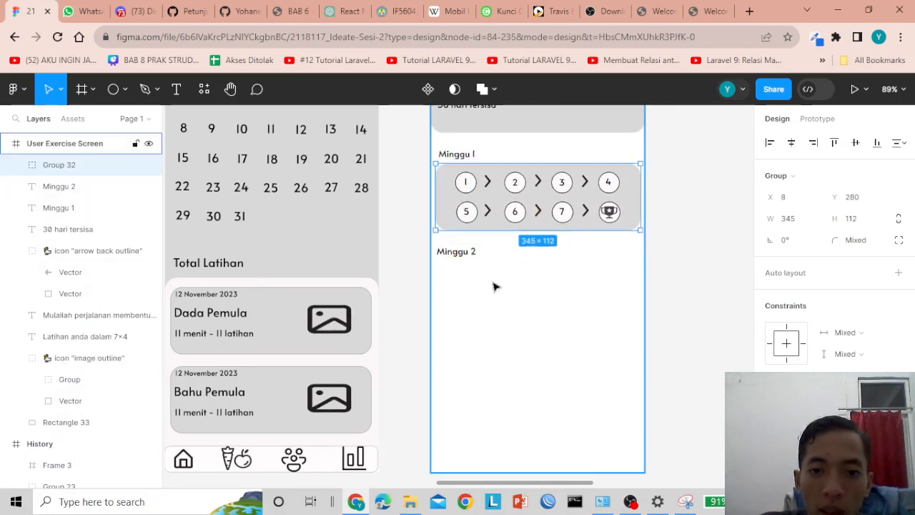
{"action": "key", "text": "Return"}
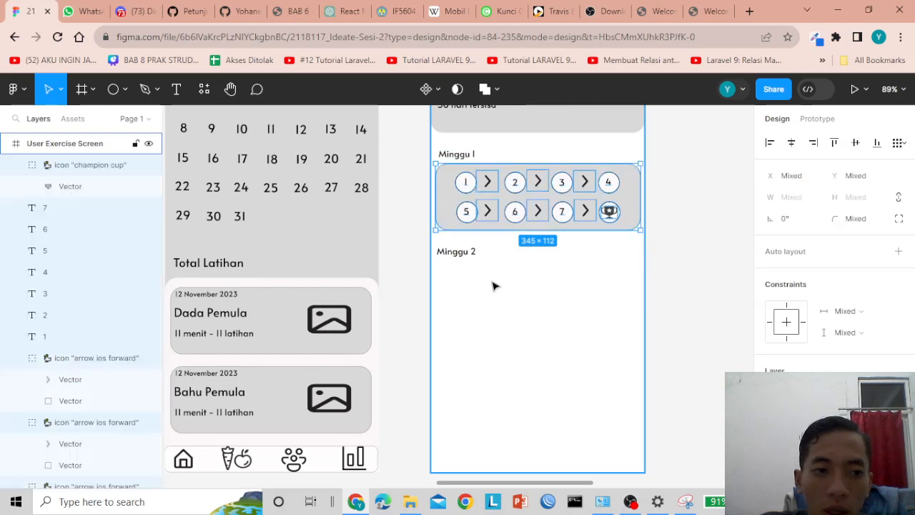
- Shift the week-1 card background slightly left and reselect the card's contents
{"action": "left_click", "coordinate": [493, 286]}
{"action": "mouse_move", "coordinate": [453, 184]}
{"action": "left_mouse_down"}
{"action": "mouse_move", "coordinate": [429, 190]}
{"action": "mouse_move", "coordinate": [465, 179]}
{"action": "mouse_move", "coordinate": [441, 190]}
{"action": "left_mouse_up"}
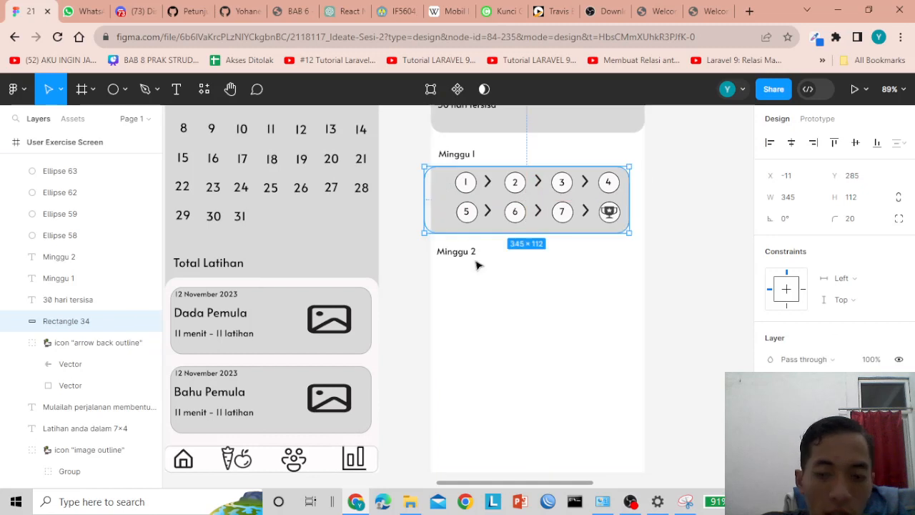
{"action": "left_click", "coordinate": [489, 290]}
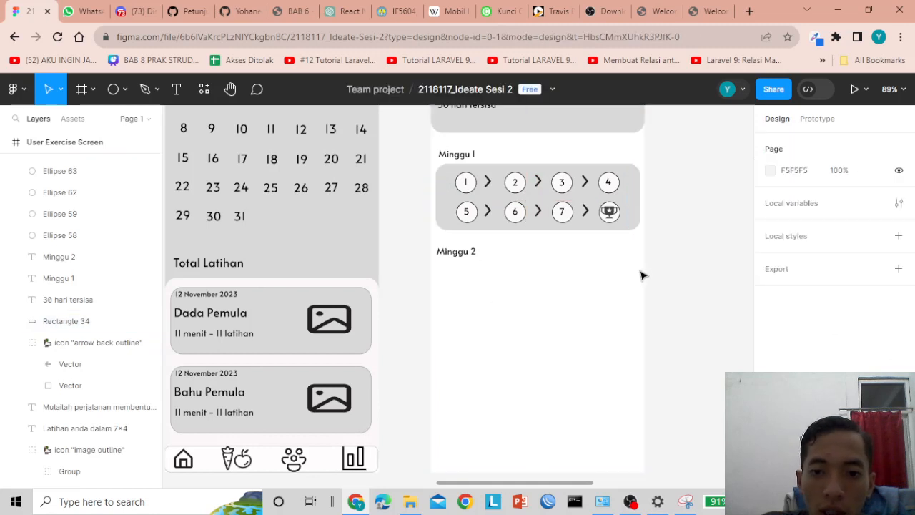
{"action": "left_click_drag", "start_coordinate": [655, 254], "coordinate": [659, 233]}
{"action": "left_click", "coordinate": [517, 287]}
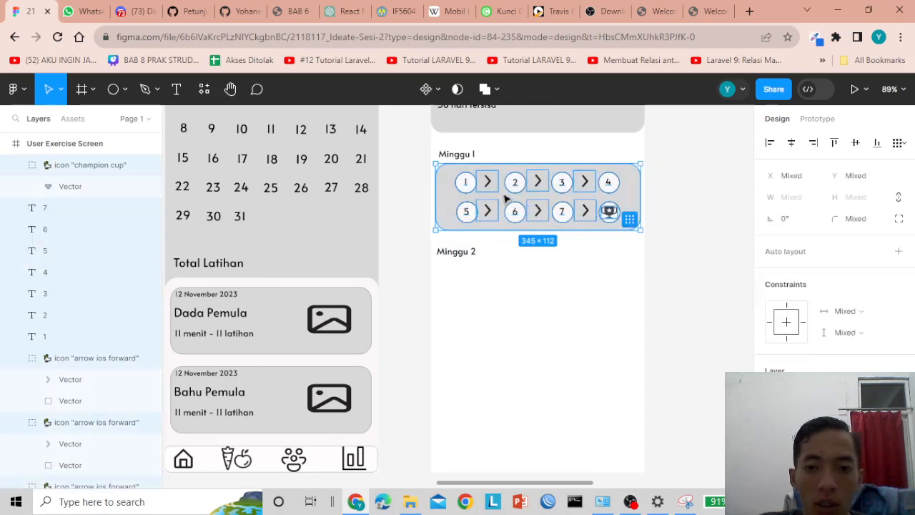
- Group the week-1 card pieces as Group 32 and Alt-drag a copy below Minggu 2
{"action": "right_click", "coordinate": [505, 199]}
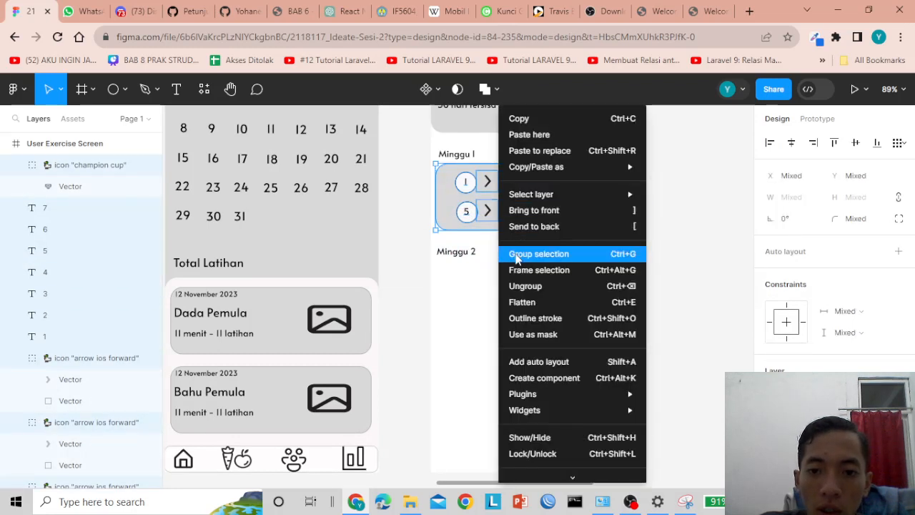
{"action": "left_click", "coordinate": [516, 255]}
{"action": "left_click", "coordinate": [509, 271]}
{"action": "mouse_move", "coordinate": [467, 196]}
{"action": "left_mouse_down"}
{"action": "mouse_move", "coordinate": [488, 238]}
{"action": "mouse_move", "coordinate": [436, 190]}
{"action": "mouse_move", "coordinate": [471, 215]}
{"action": "mouse_move", "coordinate": [464, 194]}
{"action": "mouse_move", "coordinate": [459, 206]}
{"action": "left_mouse_up"}
{"action": "left_click", "coordinate": [484, 292]}
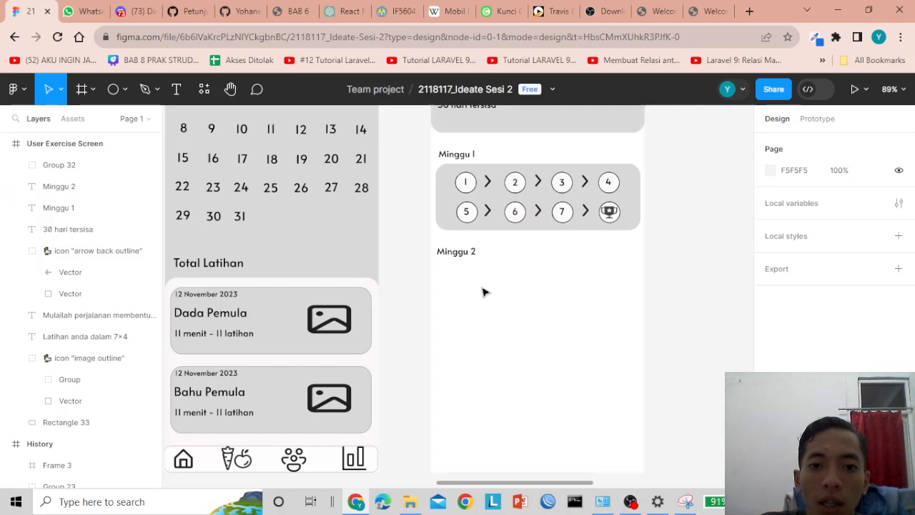
{"action": "left_click", "coordinate": [457, 186]}
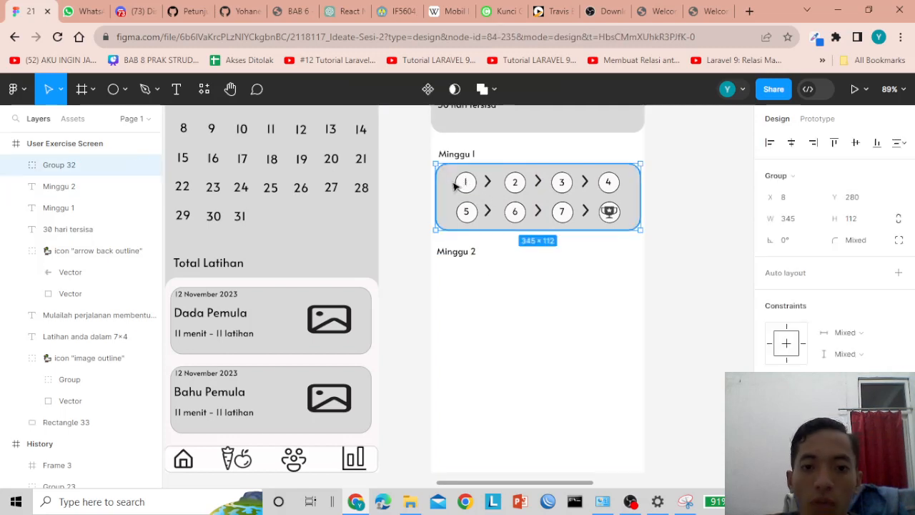
{"action": "left_click_drag", "start_coordinate": [455, 187], "coordinate": [455, 284]}
- Duplicate the Minggu 2 card and its label below, relabelling the copy Minggu 3
{"action": "scroll", "coordinate": [464, 215], "scroll_direction": "down", "scroll_amount": 2}
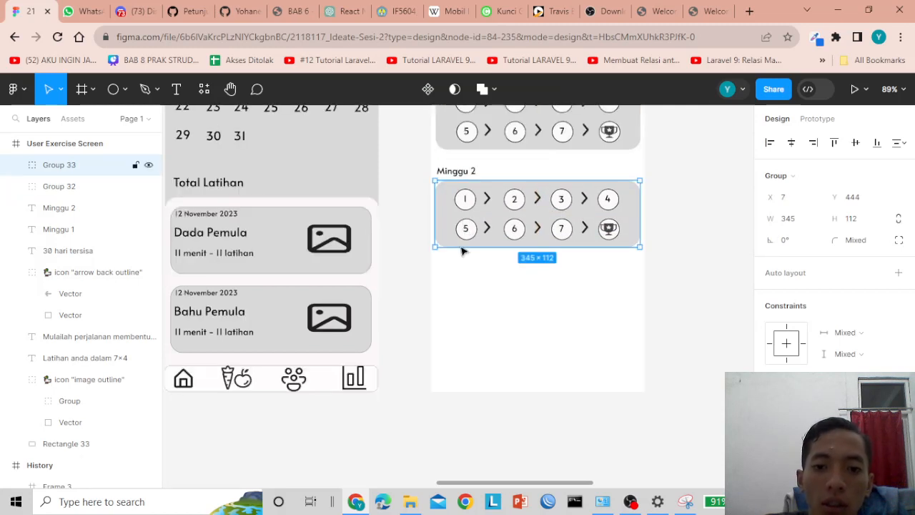
{"action": "left_click_drag", "start_coordinate": [458, 220], "coordinate": [446, 299]}
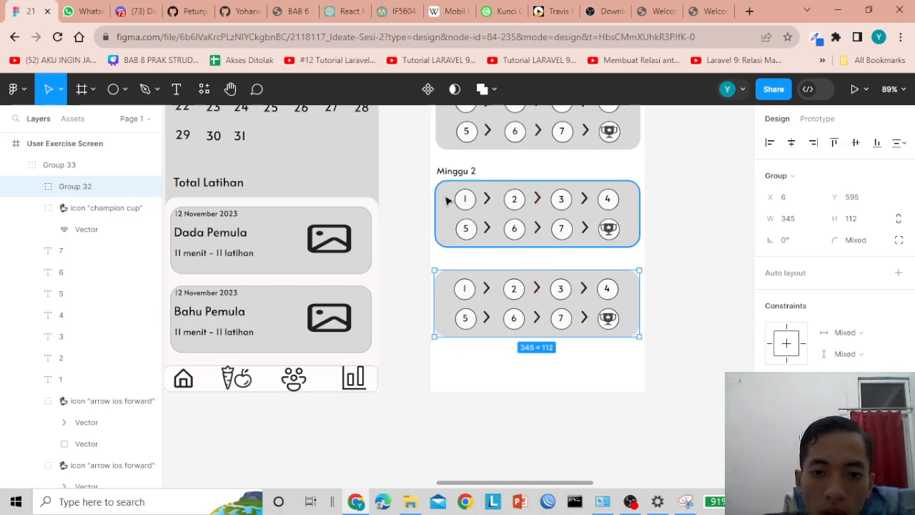
{"action": "left_click", "coordinate": [449, 176]}
{"action": "left_click_drag", "start_coordinate": [449, 175], "coordinate": [451, 266]}
{"action": "double_click", "coordinate": [452, 263]}
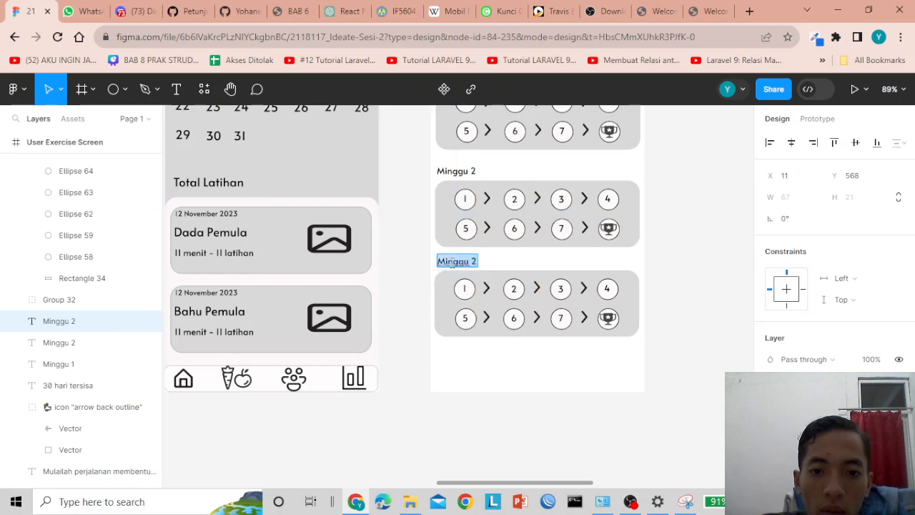
{"action": "key", "text": "Escape"}
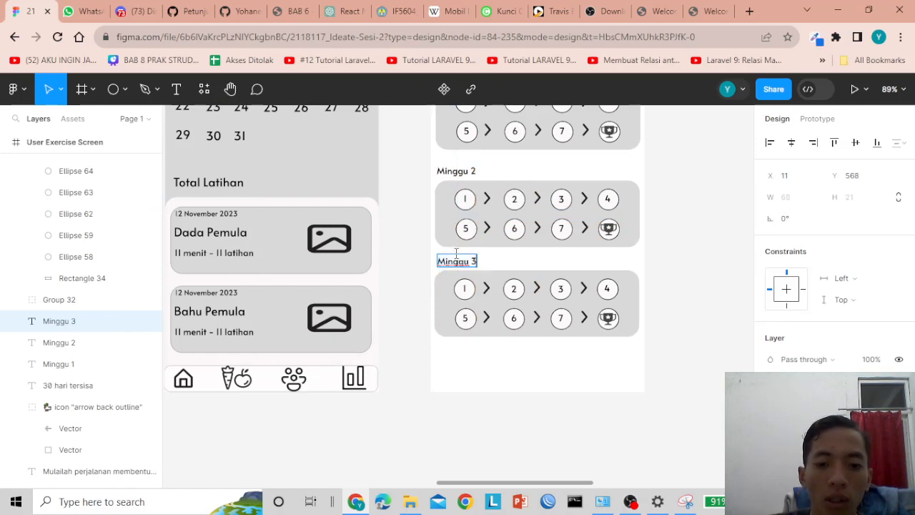
{"action": "key", "text": "Escape"}
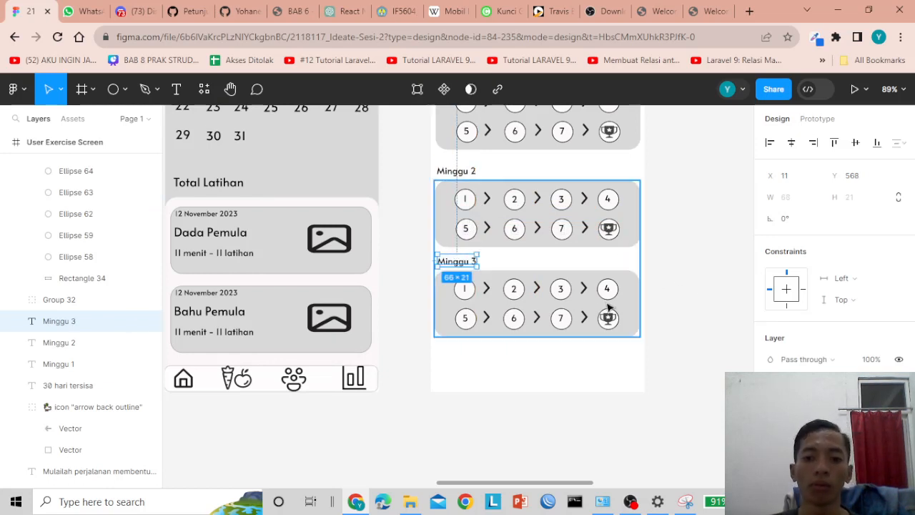
{"action": "left_click", "coordinate": [530, 372]}
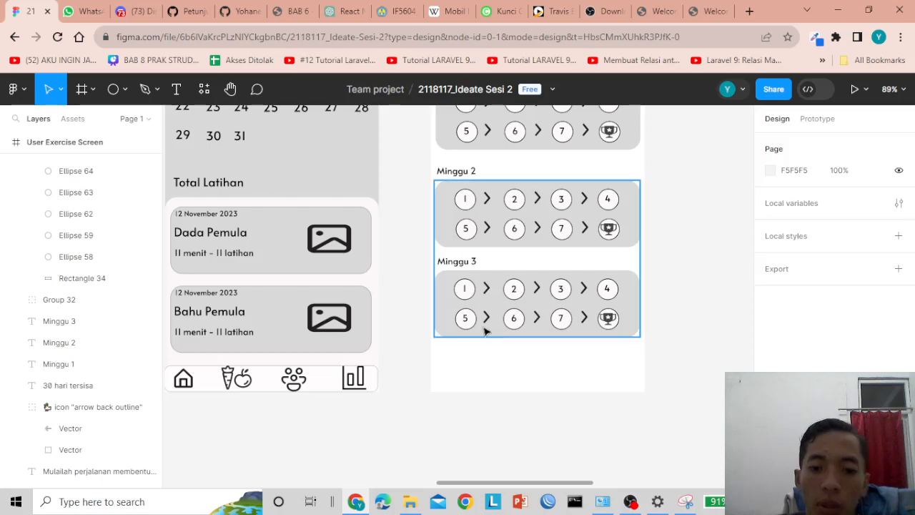
- Select the combined Minggu 2 and 3 group, nudge it down, then undo the move
{"action": "left_click", "coordinate": [493, 288]}
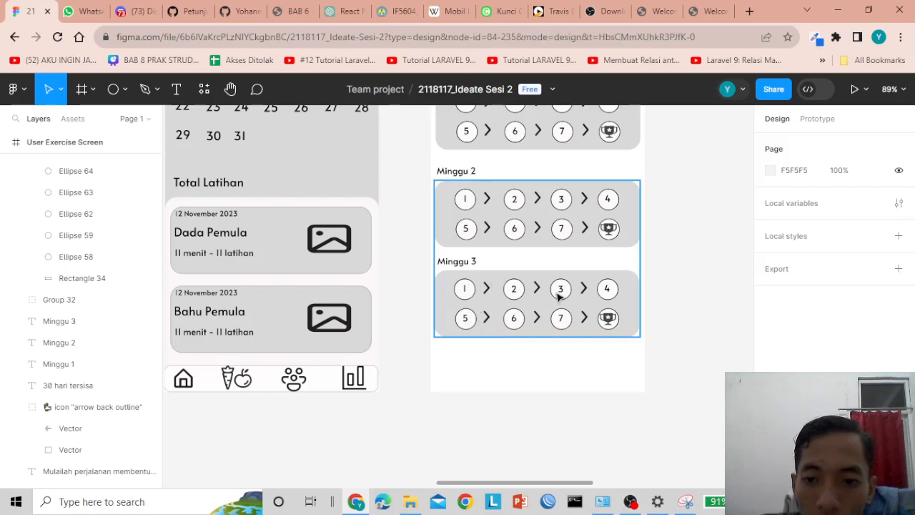
{"action": "left_click", "coordinate": [678, 299]}
{"action": "left_click", "coordinate": [509, 288]}
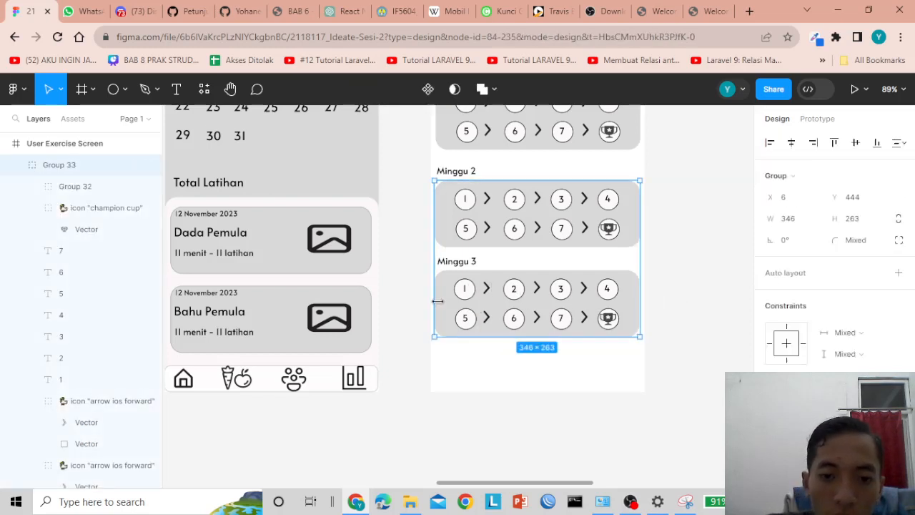
{"action": "left_click", "coordinate": [690, 260]}
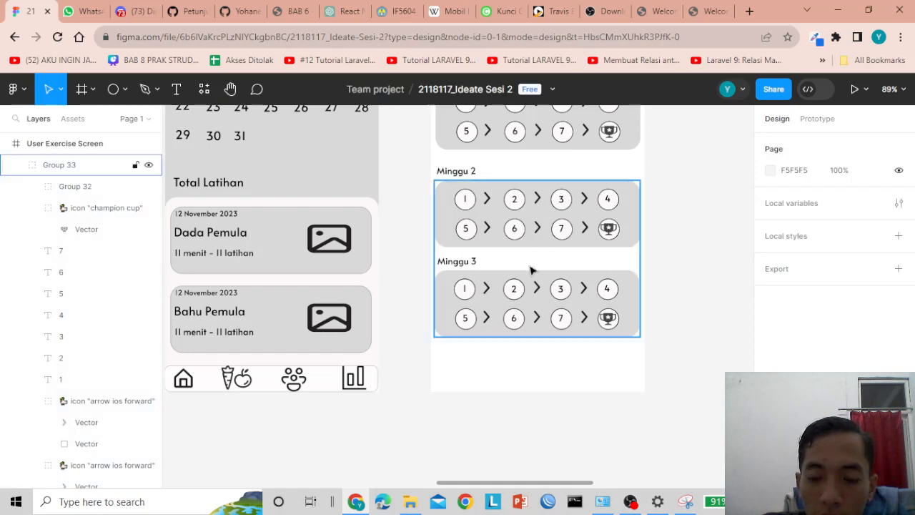
{"action": "scroll", "coordinate": [555, 288], "scroll_direction": "down", "scroll_amount": 1}
{"action": "scroll", "coordinate": [545, 289], "scroll_direction": "up", "scroll_amount": 1}
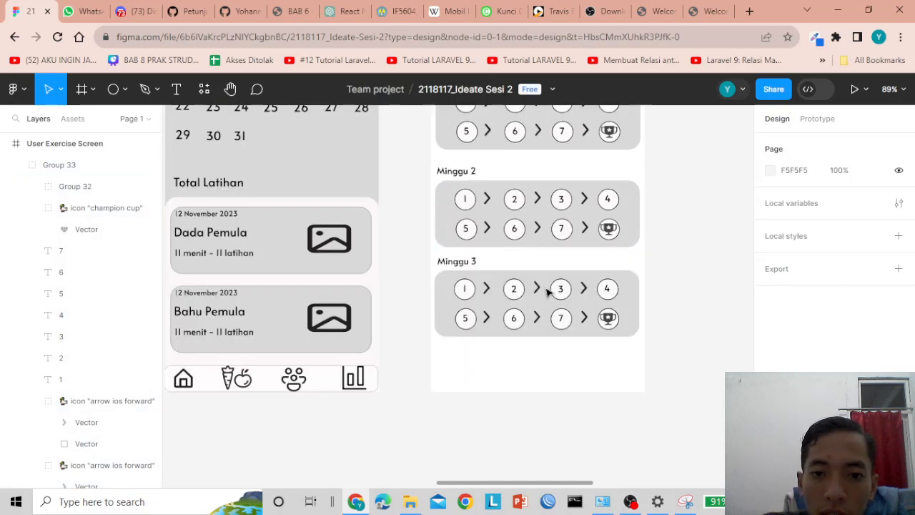
{"action": "scroll", "coordinate": [542, 271], "scroll_direction": "up", "scroll_amount": 1}
{"action": "scroll", "coordinate": [537, 275], "scroll_direction": "down", "scroll_amount": 1}
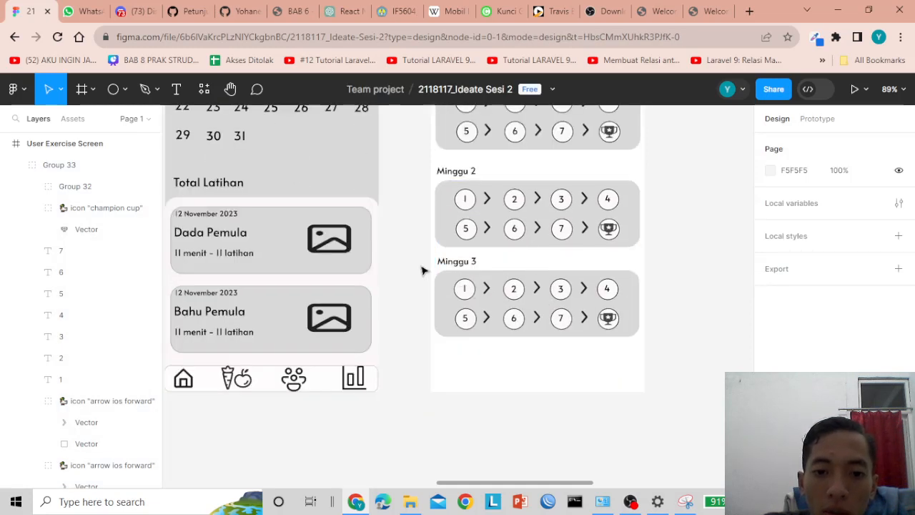
{"action": "left_click_drag", "start_coordinate": [416, 262], "coordinate": [665, 331]}
{"action": "left_click", "coordinate": [665, 332]}
{"action": "left_click_drag", "start_coordinate": [456, 295], "coordinate": [461, 298]}
{"action": "left_click", "coordinate": [453, 361]}
{"action": "key", "text": "ctrl+z"}
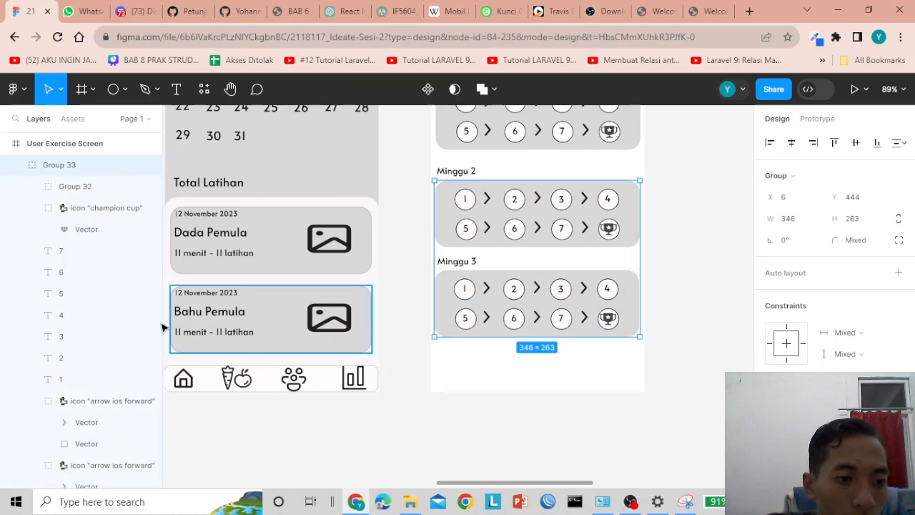
- In Layers, drag the Minggu 3 card out of Group 33 to the frame's top level
{"action": "left_click", "coordinate": [18, 166]}
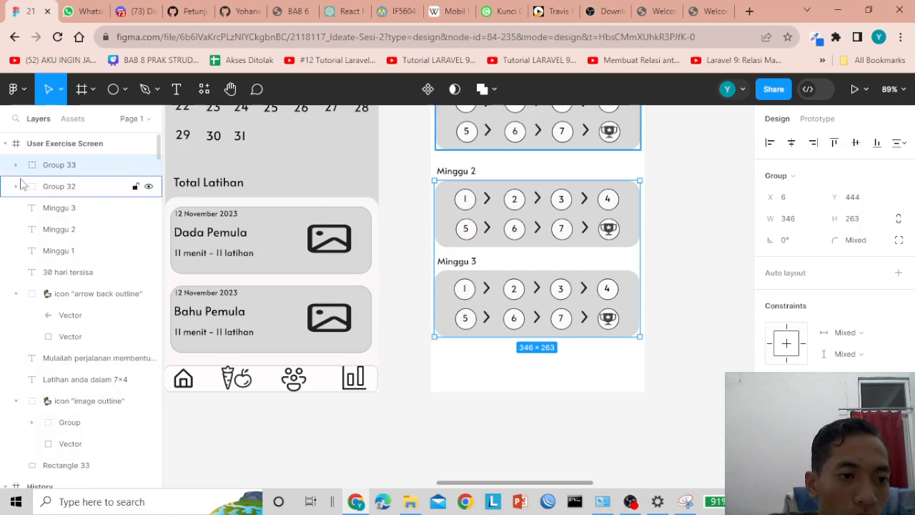
{"action": "left_click", "coordinate": [16, 165]}
{"action": "left_click", "coordinate": [16, 165]}
{"action": "left_click", "coordinate": [15, 165]}
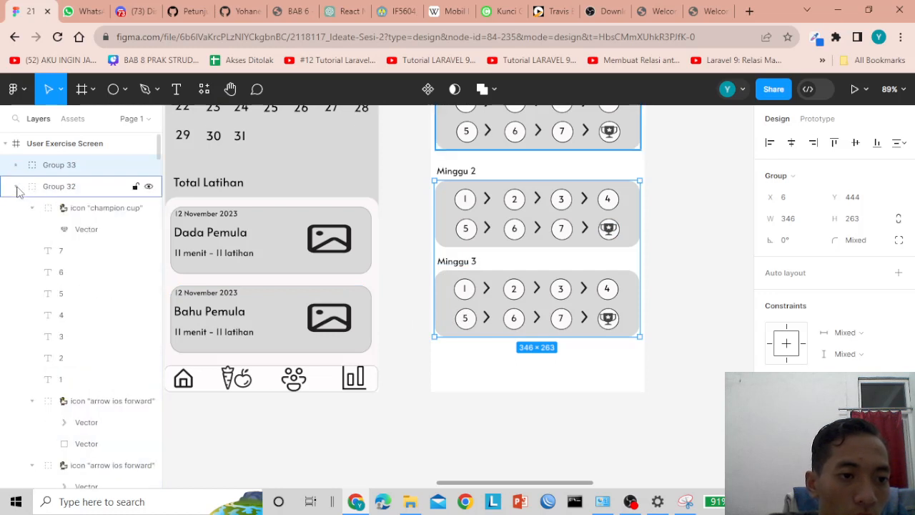
{"action": "left_click", "coordinate": [16, 165]}
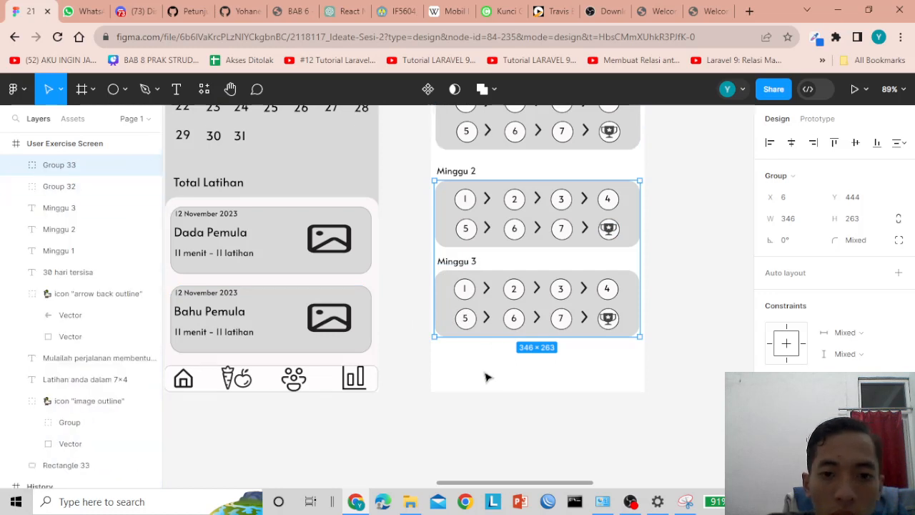
{"action": "double_click", "coordinate": [580, 301]}
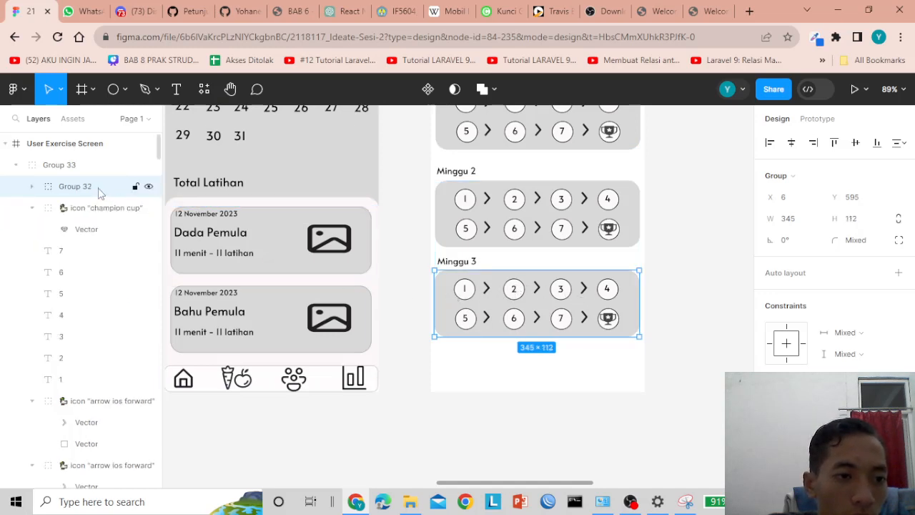
{"action": "left_click_drag", "start_coordinate": [98, 193], "coordinate": [105, 169]}
- Marquee-select the Minggu 3 card together with its label
{"action": "left_click", "coordinate": [483, 350]}
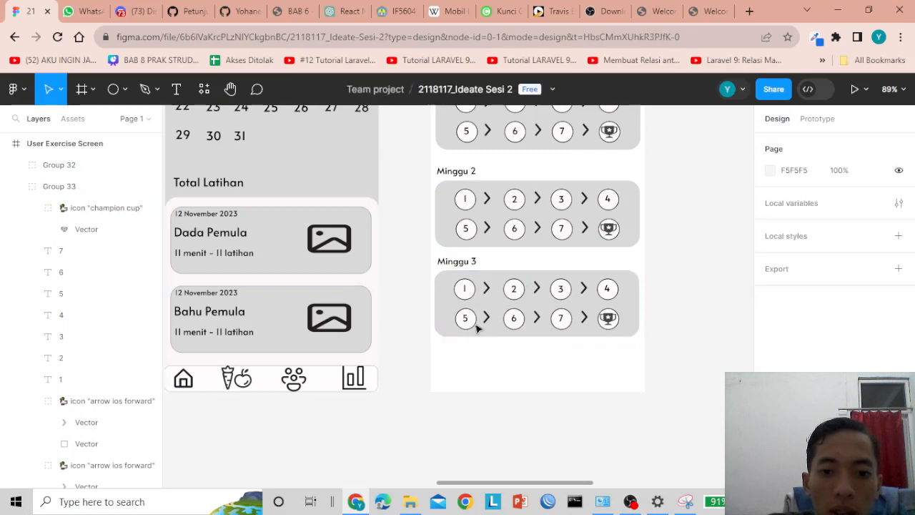
{"action": "left_click_drag", "start_coordinate": [409, 271], "coordinate": [642, 345]}
{"action": "left_click", "coordinate": [415, 276]}
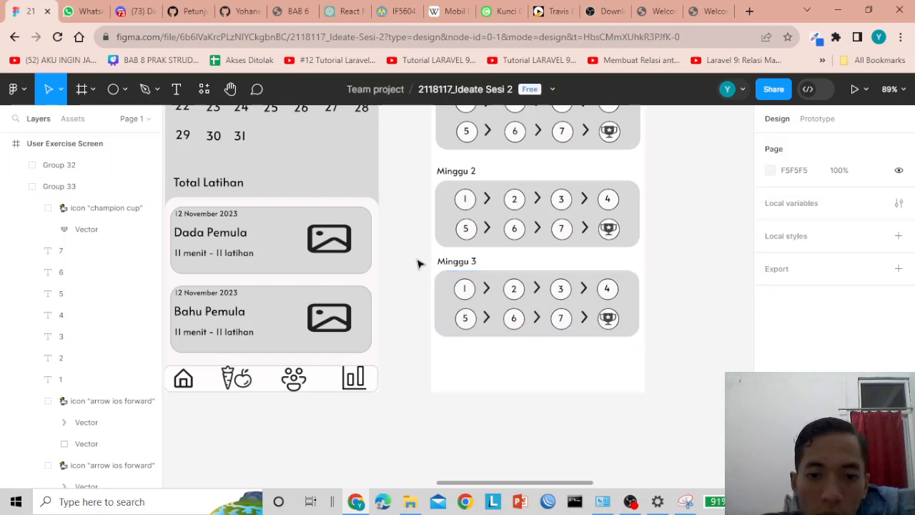
{"action": "left_click_drag", "start_coordinate": [416, 257], "coordinate": [630, 346]}
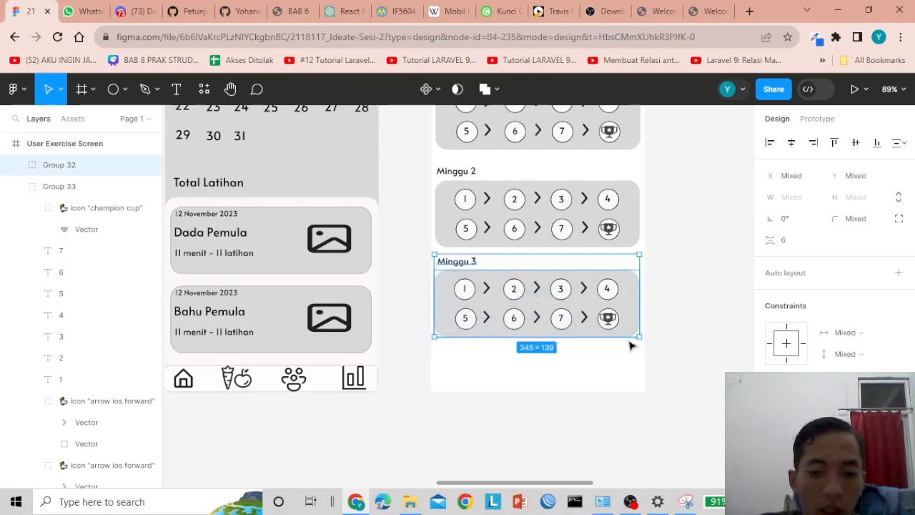
- Duplicate the Minggu 3 card and label 24 px lower as Minggu 4 (Group 34, Y 758)
{"action": "key", "text": "ctrl+d"}
{"action": "left_click_drag", "start_coordinate": [501, 296], "coordinate": [499, 381]}
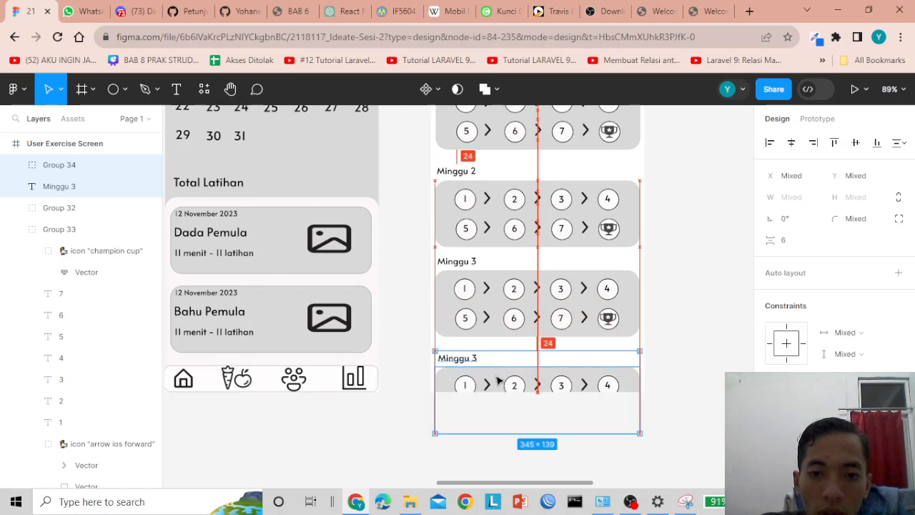
{"action": "double_click", "coordinate": [474, 361]}
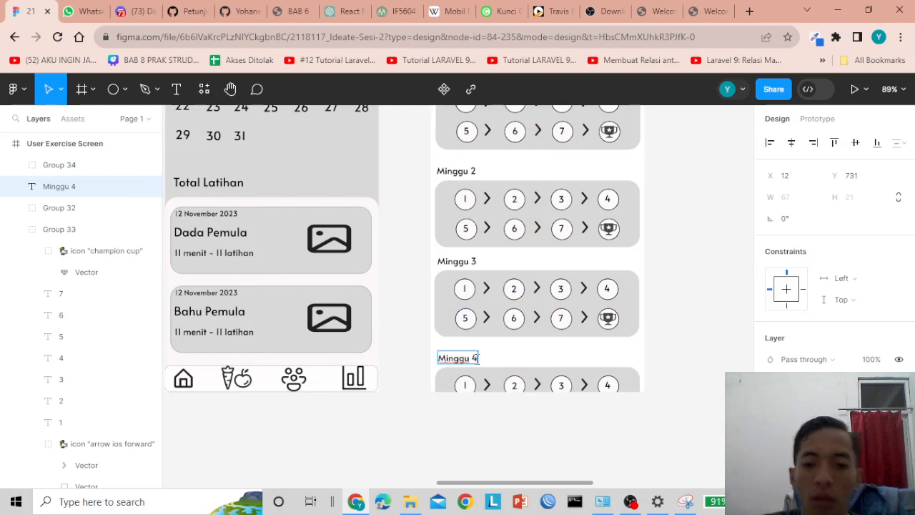
{"action": "left_click", "coordinate": [533, 386]}
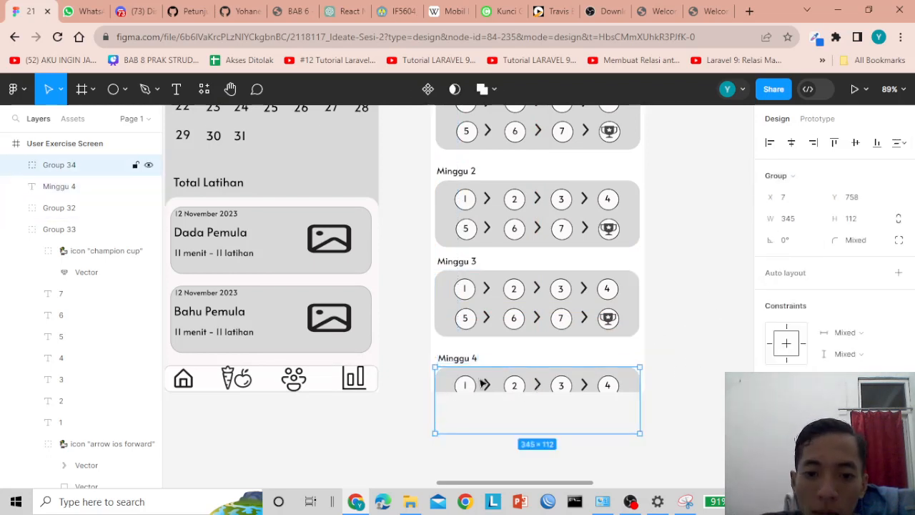
{"action": "left_click", "coordinate": [37, 145]}
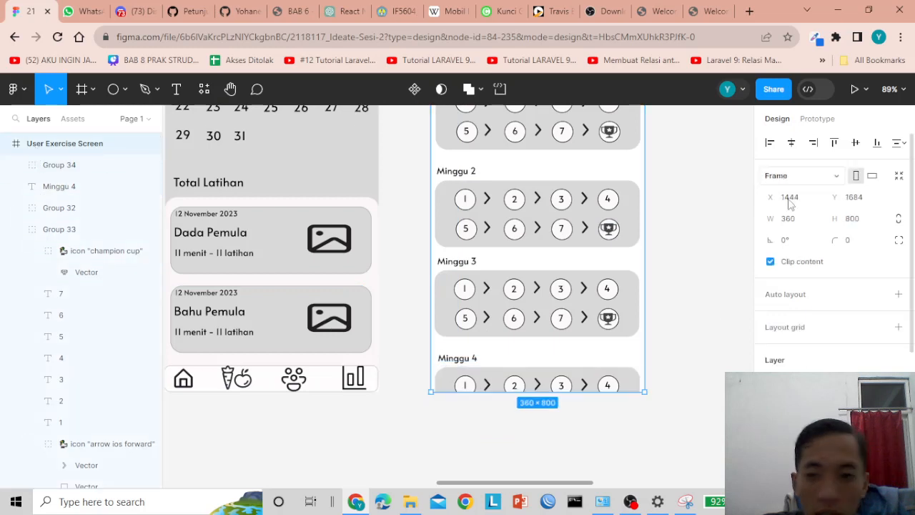
{"action": "left_click", "coordinate": [771, 262]}
{"action": "left_click", "coordinate": [713, 349]}
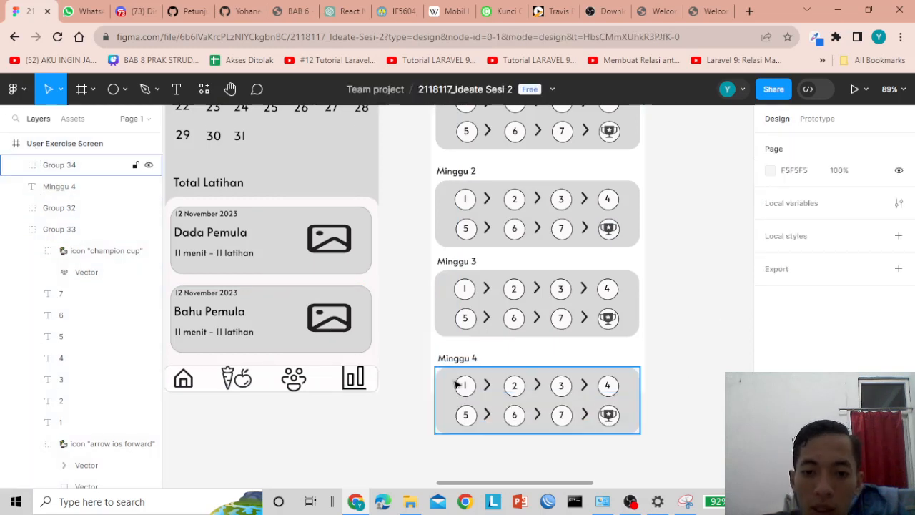
{"action": "scroll", "coordinate": [686, 365], "scroll_direction": "up", "scroll_amount": 4}
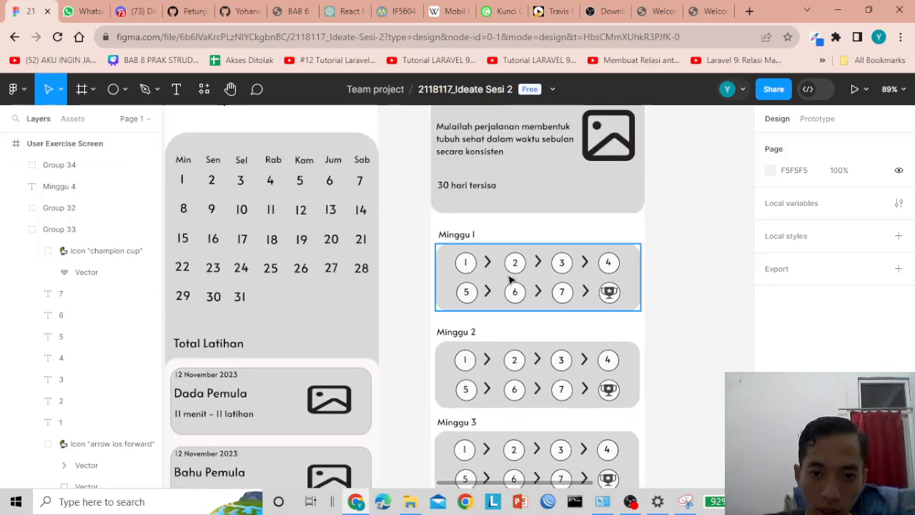
{"action": "scroll", "coordinate": [522, 286], "scroll_direction": "down", "scroll_amount": 4}
{"action": "scroll", "coordinate": [538, 294], "scroll_direction": "up", "scroll_amount": 4}
{"action": "scroll", "coordinate": [538, 299], "scroll_direction": "down", "scroll_amount": 4}
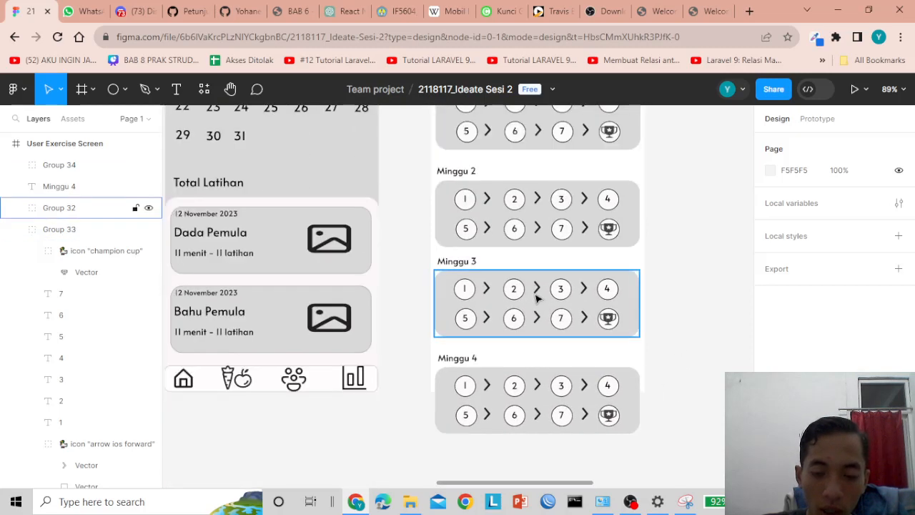
{"action": "scroll", "coordinate": [532, 301], "scroll_direction": "up", "scroll_amount": 2}
{"action": "scroll", "coordinate": [518, 340], "scroll_direction": "down", "scroll_amount": 2}
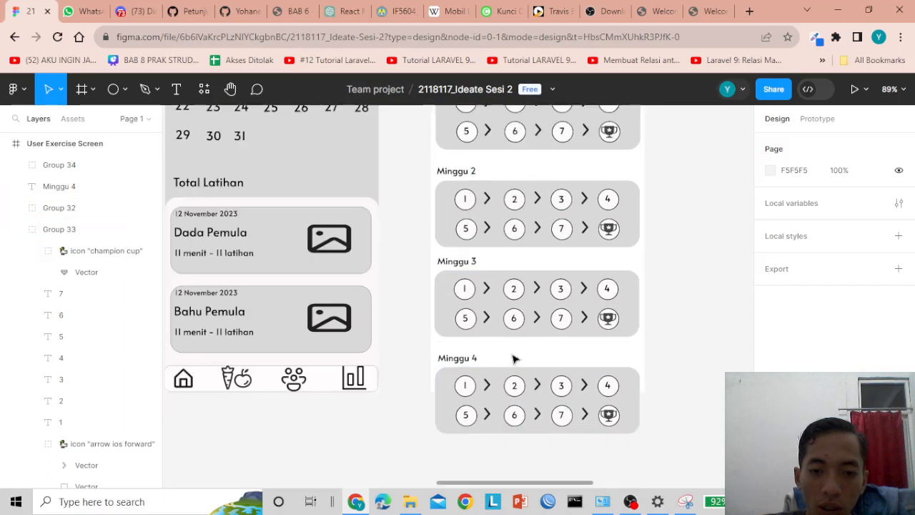
{"action": "left_click", "coordinate": [452, 386]}
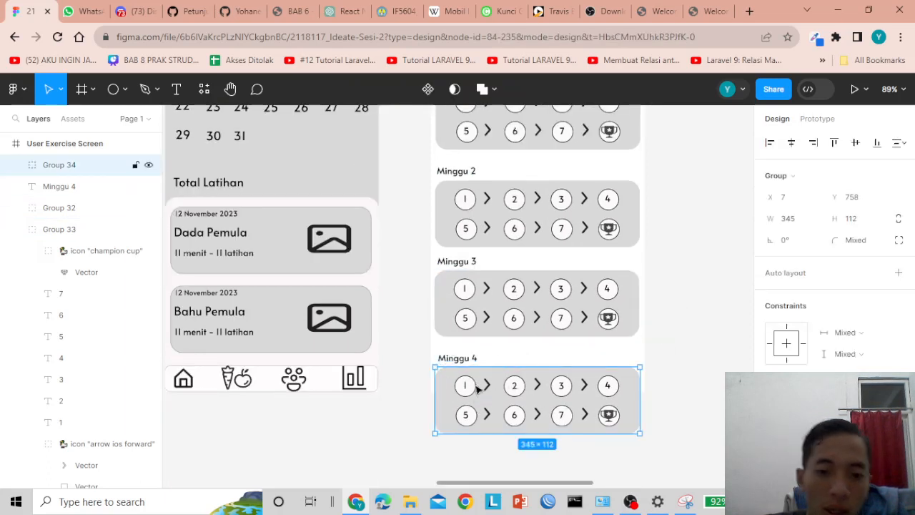
{"action": "left_click", "coordinate": [423, 401]}
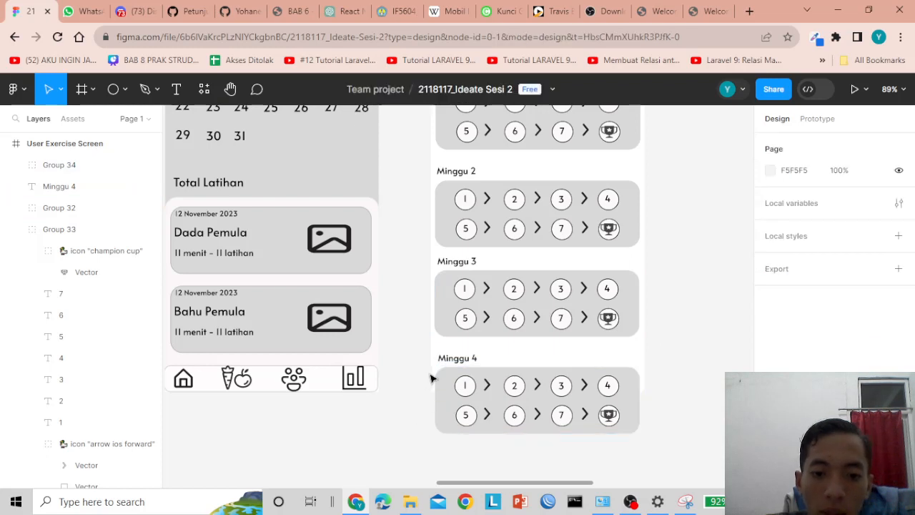
{"action": "left_click", "coordinate": [488, 384]}
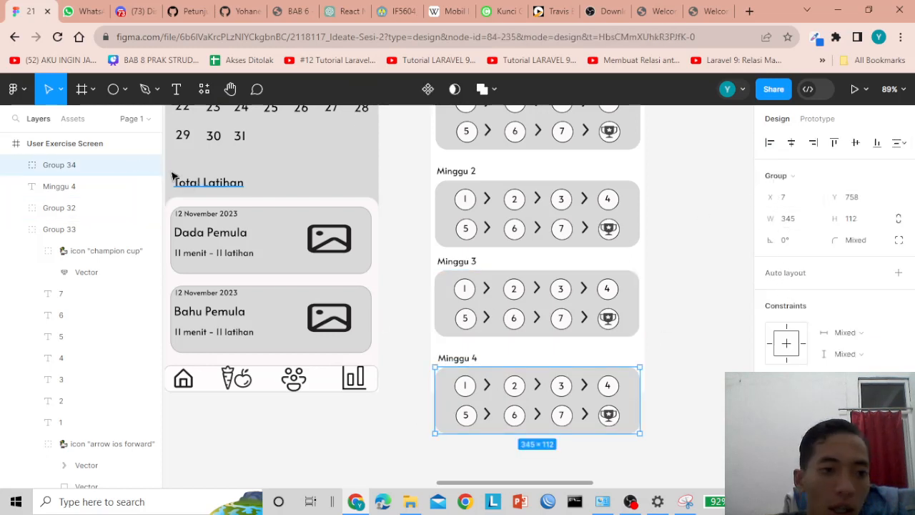
{"action": "left_click", "coordinate": [93, 147]}
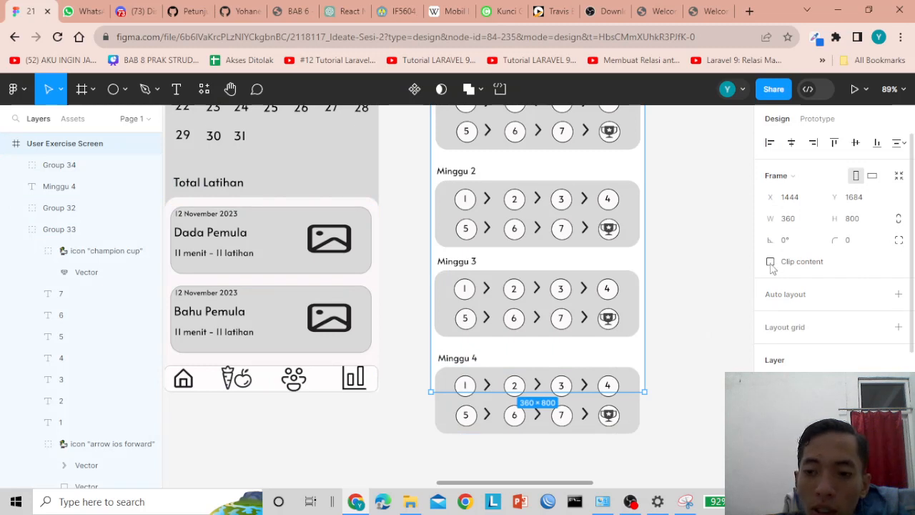
{"action": "left_click", "coordinate": [771, 262]}
{"action": "left_click", "coordinate": [503, 418]}
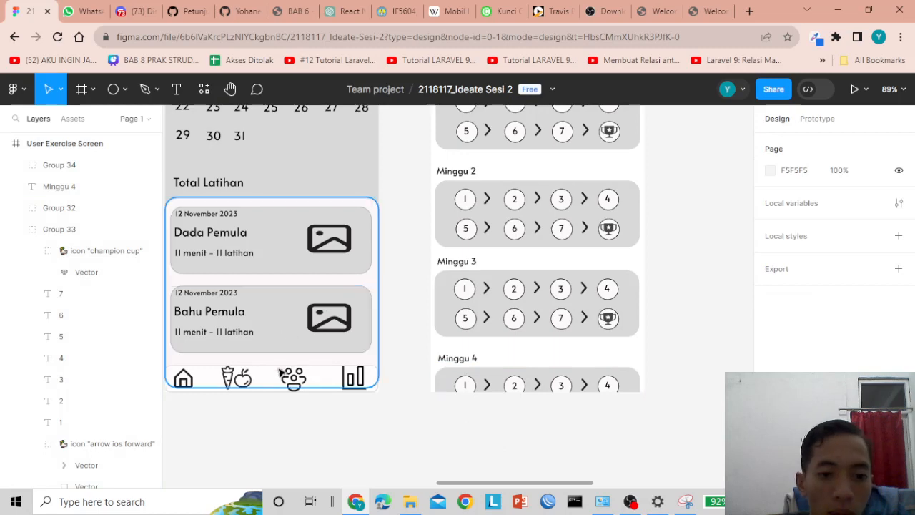
{"action": "scroll", "coordinate": [389, 302], "scroll_direction": "up", "scroll_amount": 9}
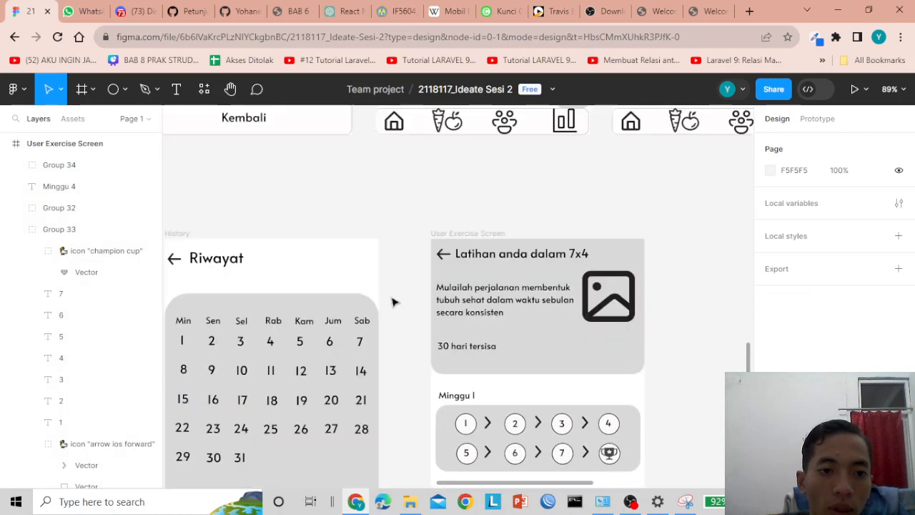
{"action": "scroll", "coordinate": [393, 304], "scroll_direction": "up", "scroll_amount": 2}
{"action": "scroll", "coordinate": [401, 311], "scroll_direction": "down", "scroll_amount": 10}
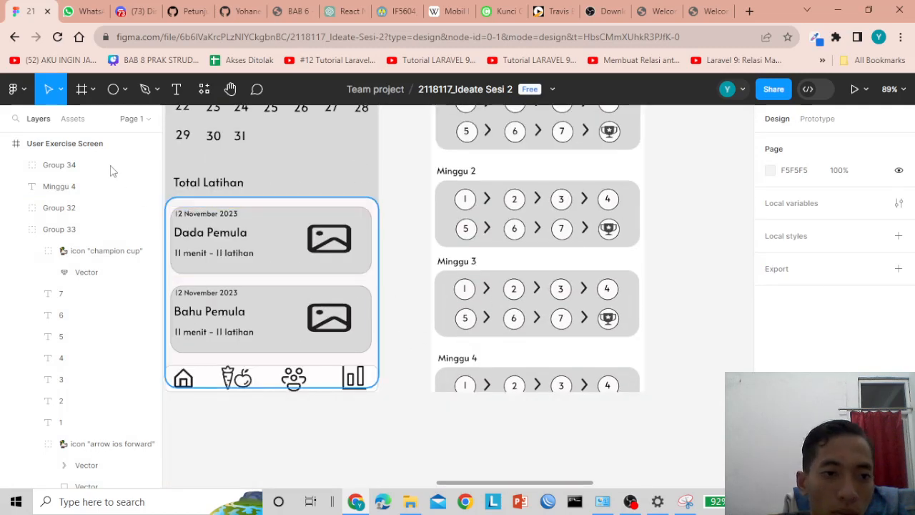
- Draw a rectangle bar below the Minggu 4 label and give it corner radius 10
{"action": "left_click", "coordinate": [126, 91]}
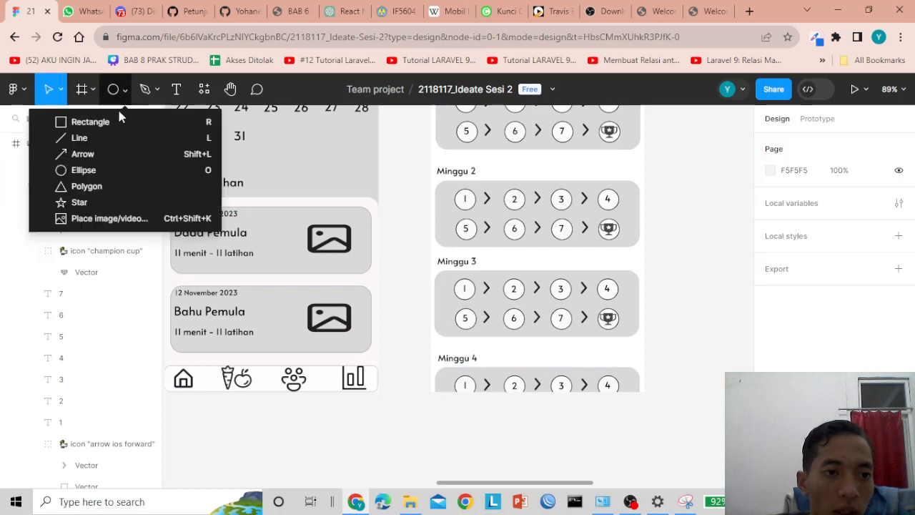
{"action": "left_click", "coordinate": [118, 123]}
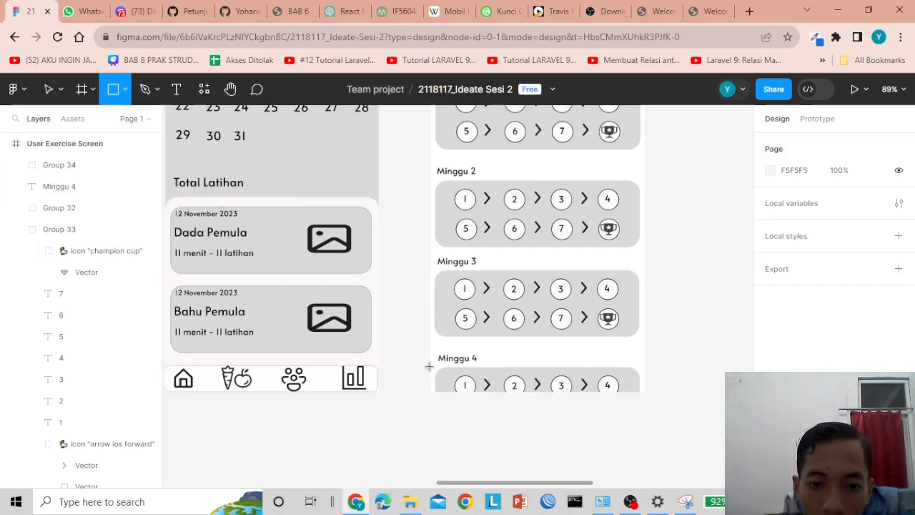
{"action": "left_click_drag", "start_coordinate": [429, 367], "coordinate": [643, 394]}
{"action": "left_click", "coordinate": [621, 431]}
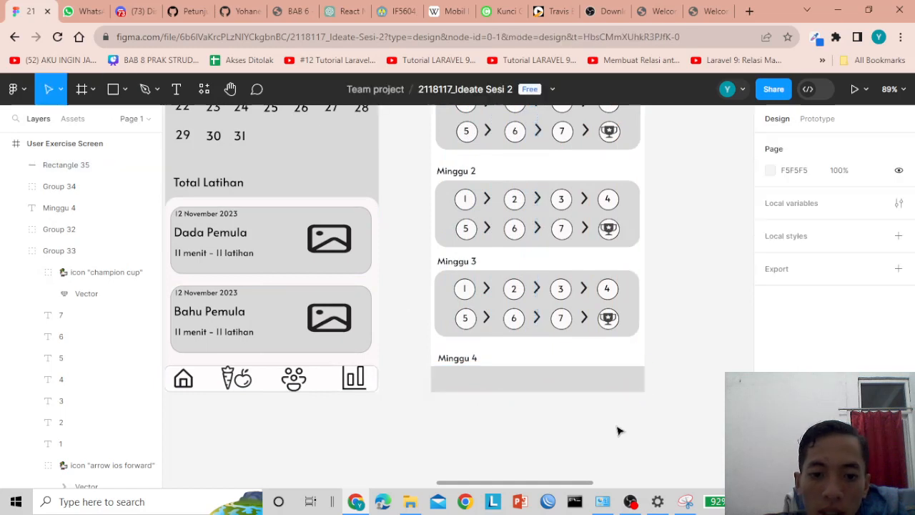
{"action": "left_click", "coordinate": [587, 386]}
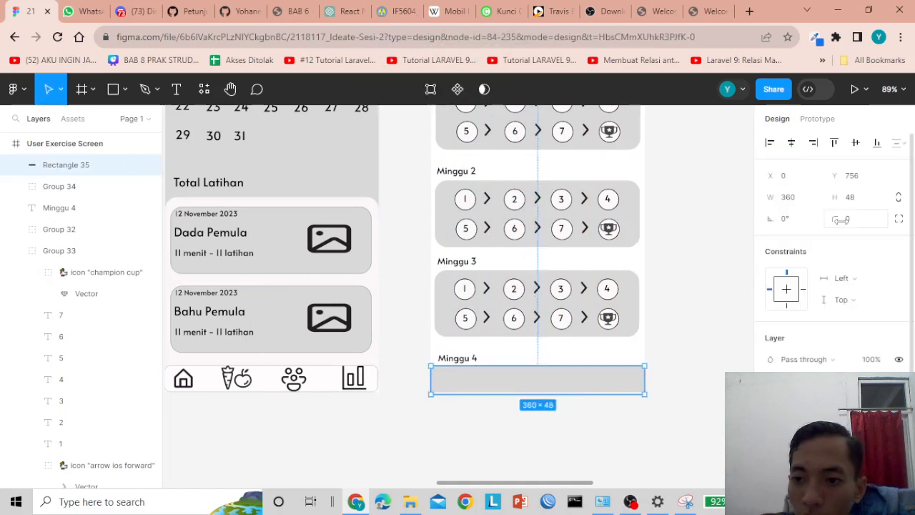
{"action": "left_click", "coordinate": [848, 222]}
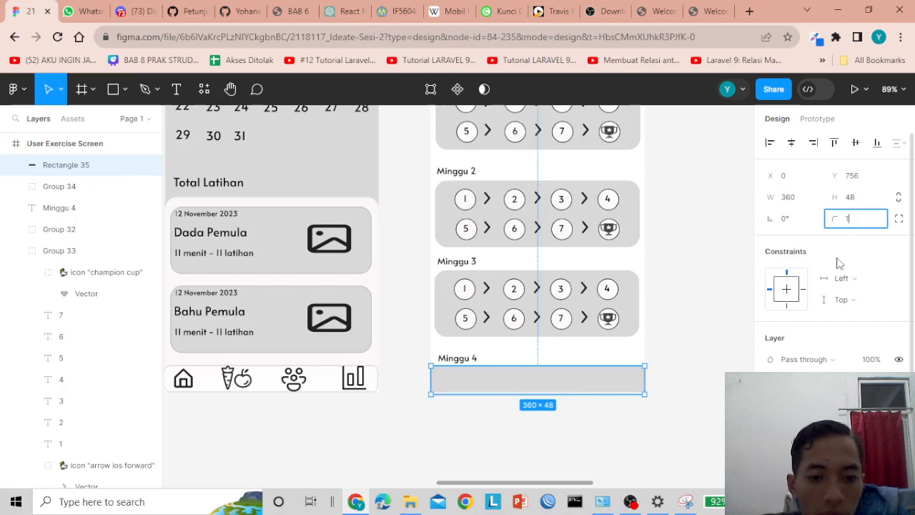
{"action": "key", "text": "Return"}
- Adjust the bar's position and shrink its height from 48 to 41
{"action": "left_click", "coordinate": [649, 449]}
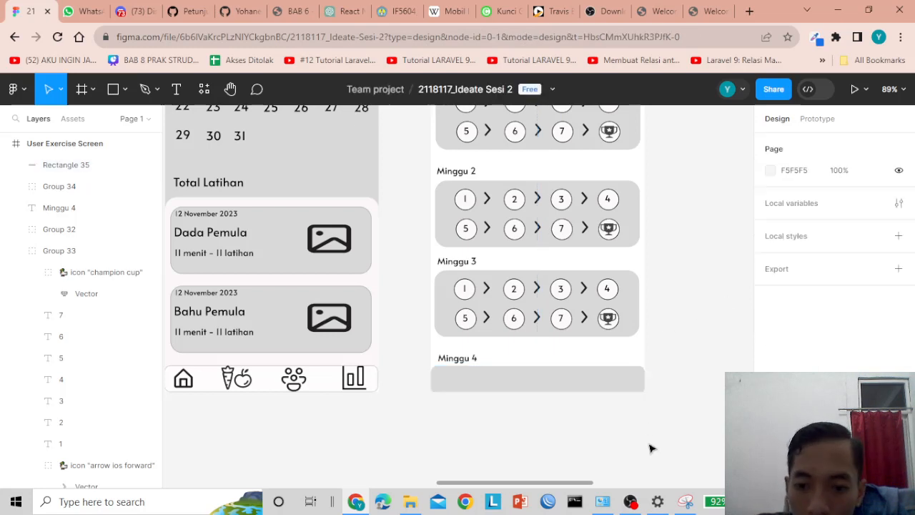
{"action": "left_click", "coordinate": [619, 384]}
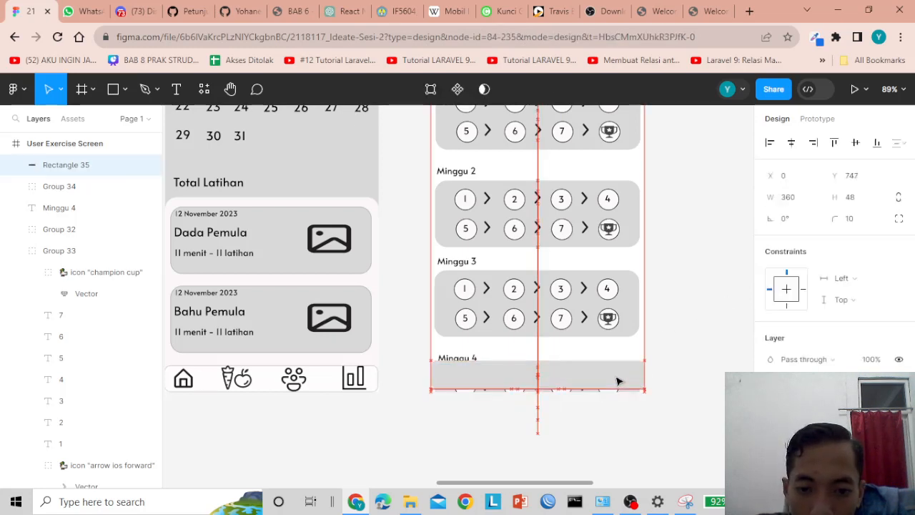
{"action": "left_click_drag", "start_coordinate": [620, 383], "coordinate": [617, 384]}
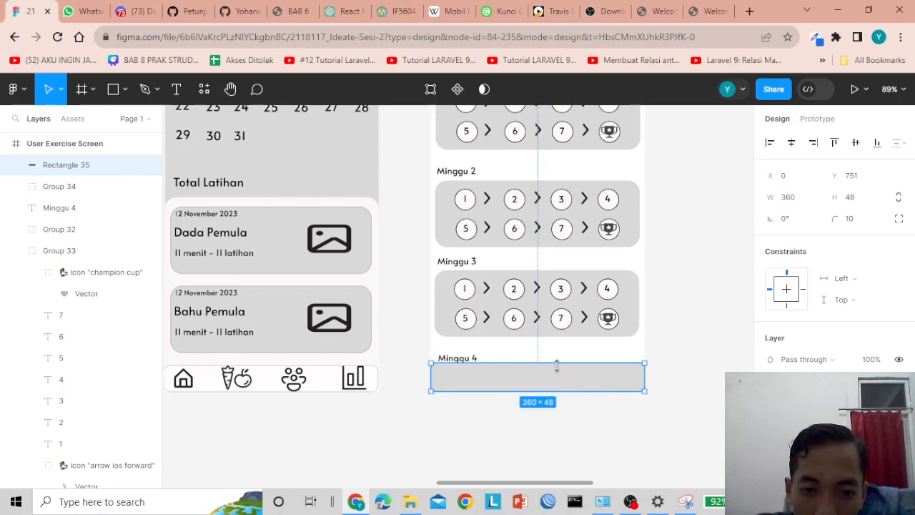
{"action": "left_click_drag", "start_coordinate": [557, 366], "coordinate": [557, 366]}
{"action": "left_click", "coordinate": [631, 441]}
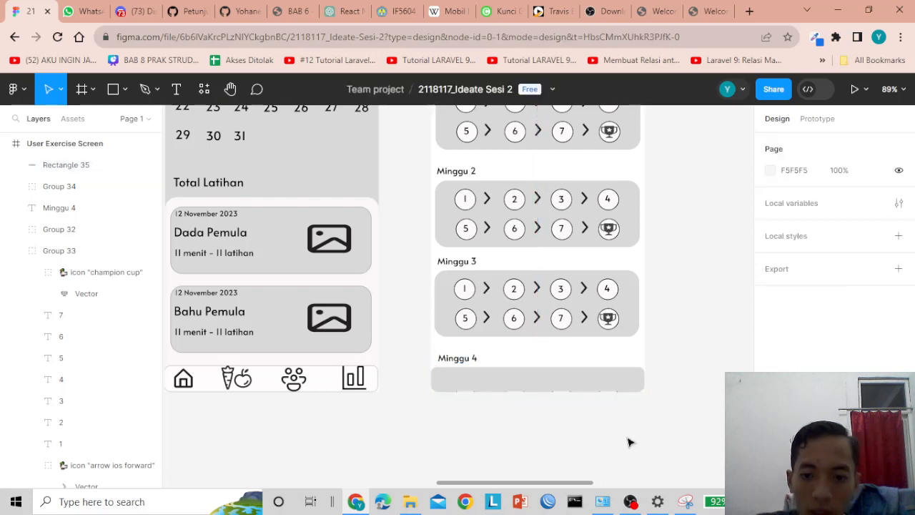
- Set the bar's fill colour to FFFFFF
{"action": "left_click", "coordinate": [608, 382]}
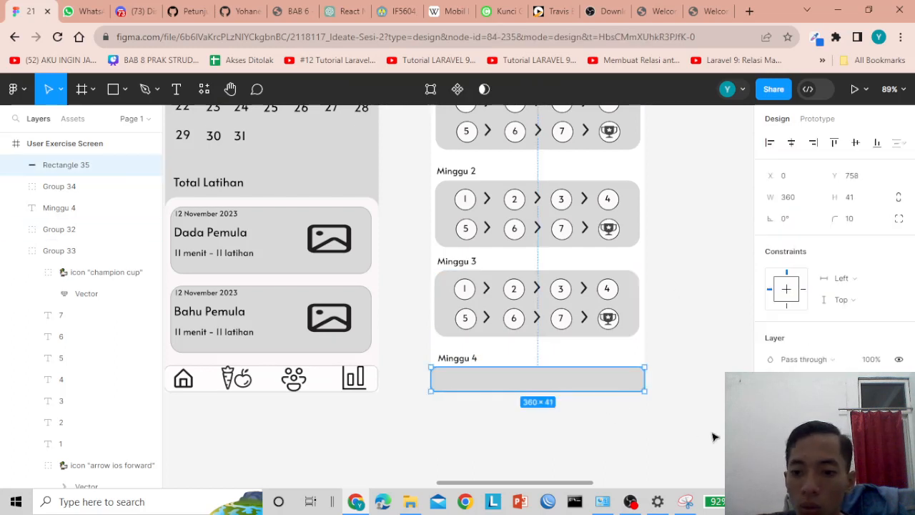
{"action": "left_click", "coordinate": [774, 407]}
{"action": "type", "text": "FFFFFF"}
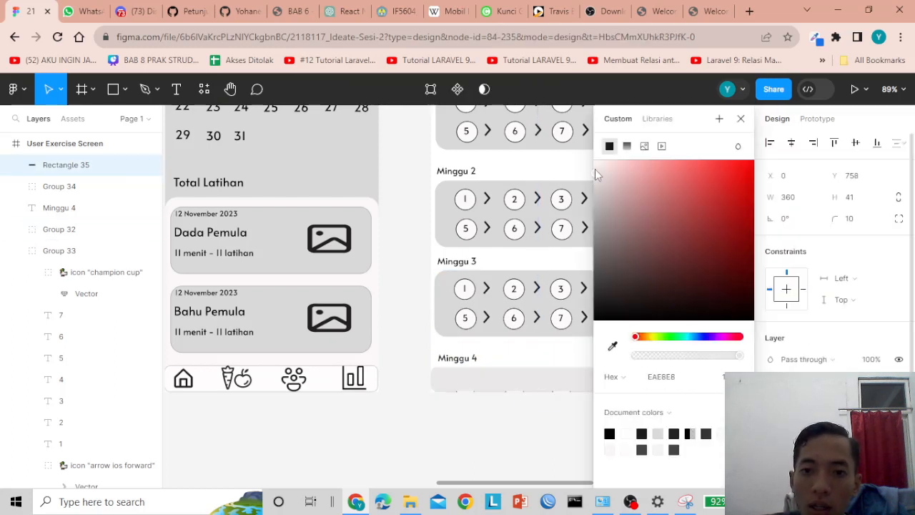
{"action": "key", "text": "Return"}
{"action": "left_click", "coordinate": [489, 427]}
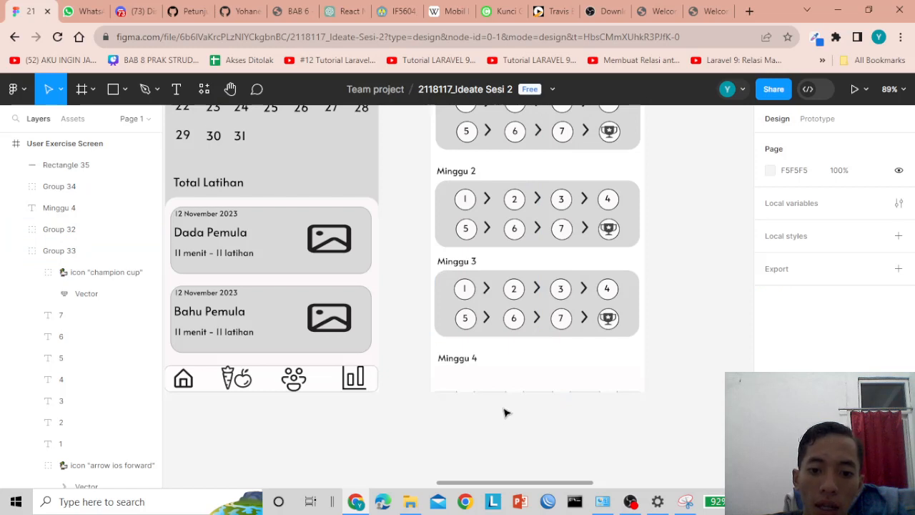
{"action": "double_click", "coordinate": [470, 381]}
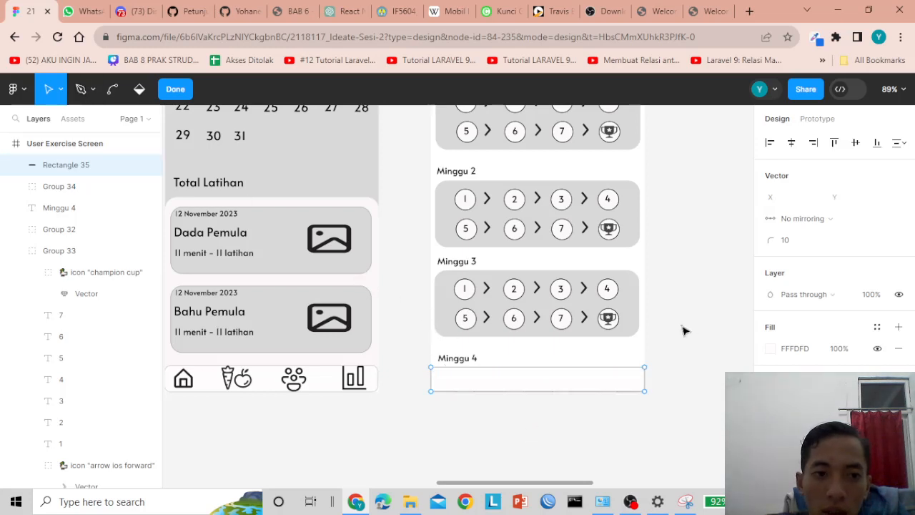
{"action": "key", "text": "Escape"}
- Add a 'Mulai' text label on the white bar and centre it
{"action": "left_click", "coordinate": [176, 91]}
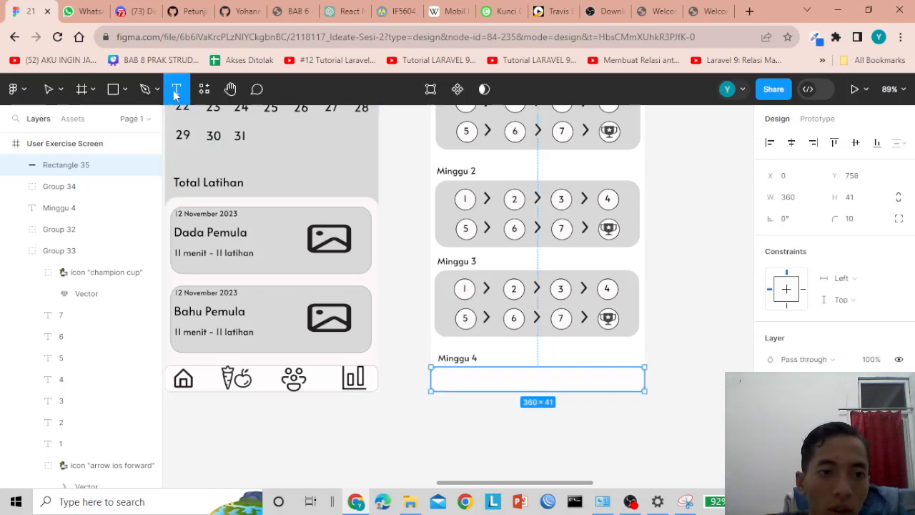
{"action": "left_click", "coordinate": [459, 379]}
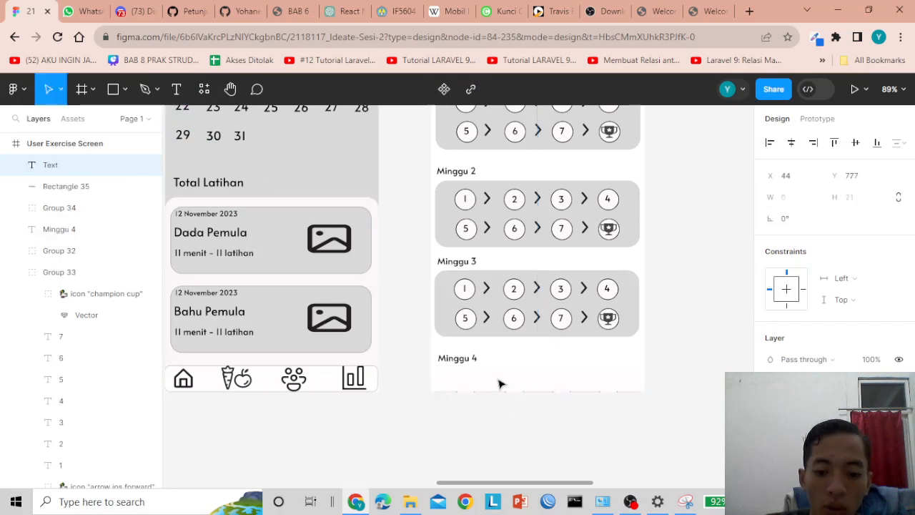
{"action": "type", "text": "Mulai"}
{"action": "key", "text": "Escape"}
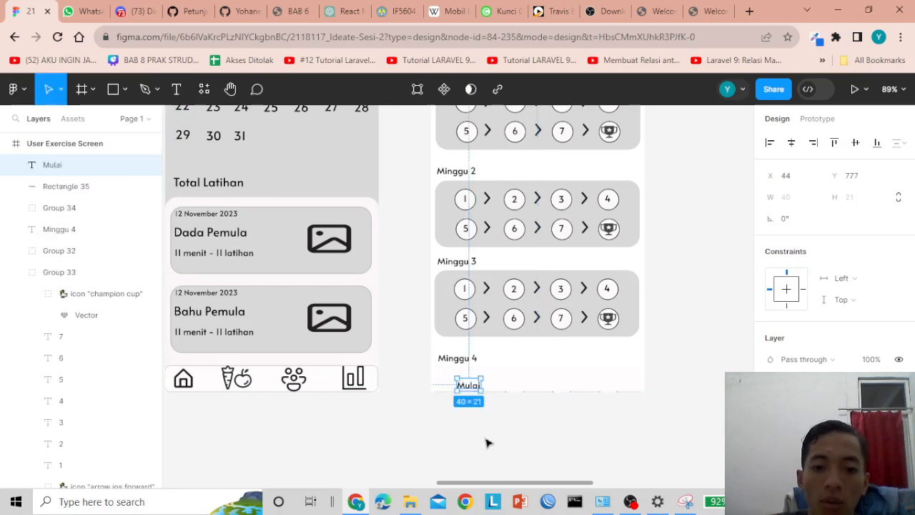
{"action": "left_click_drag", "start_coordinate": [474, 387], "coordinate": [535, 380]}
{"action": "left_click", "coordinate": [525, 425]}
- Give the Mulai bar, Rectangle 35, a thin dark stroke outline
{"action": "left_click", "coordinate": [481, 381]}
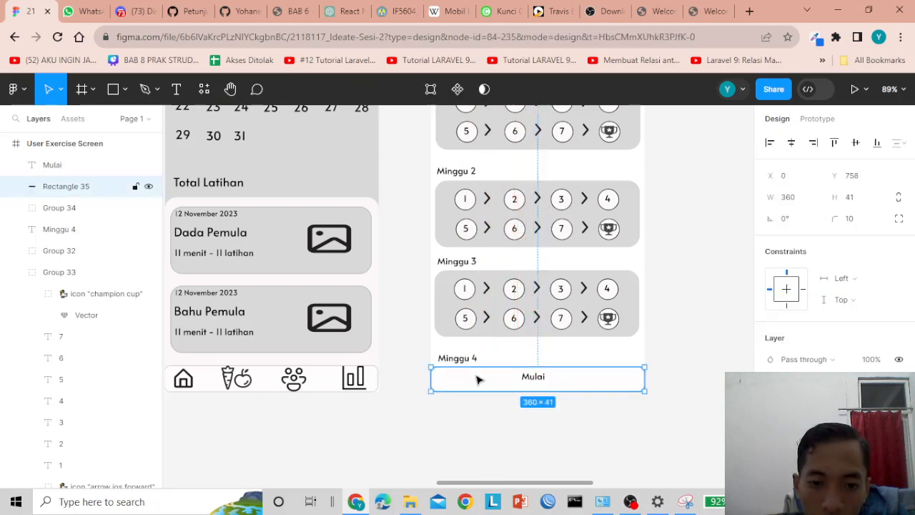
{"action": "left_click", "coordinate": [457, 440]}
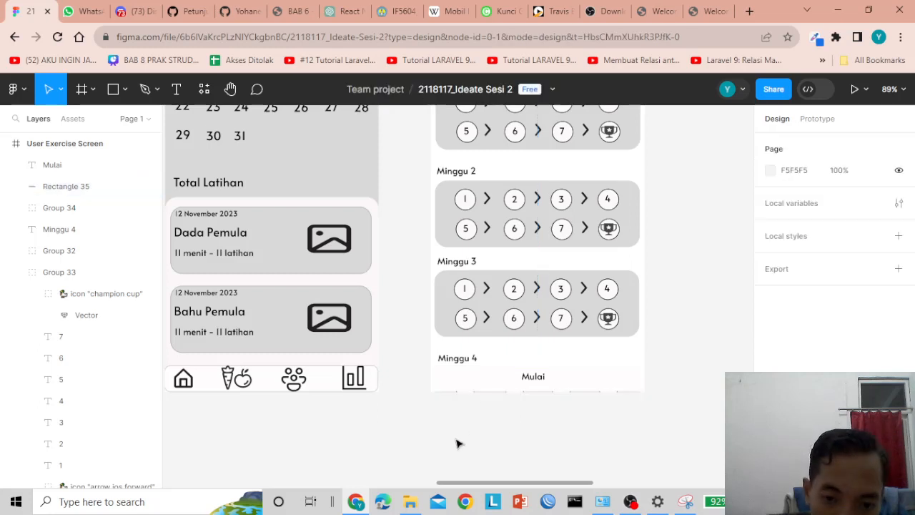
{"action": "left_click", "coordinate": [466, 385]}
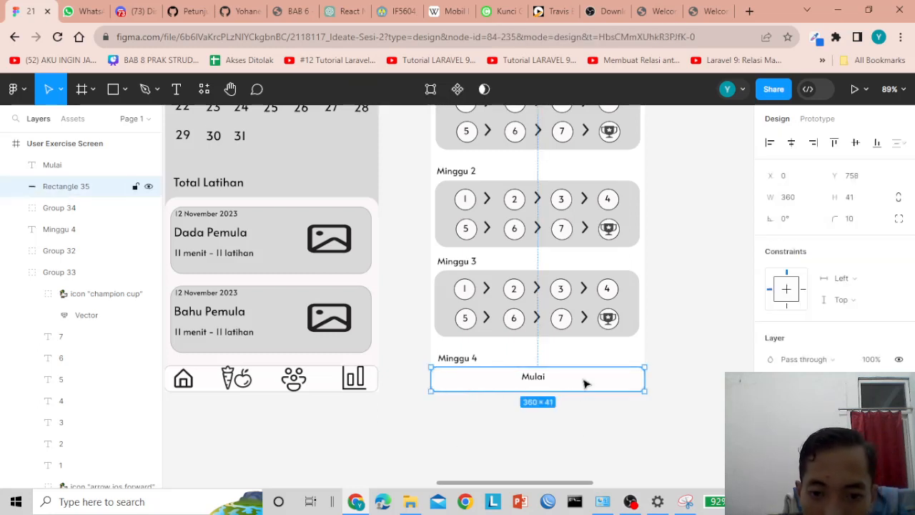
{"action": "left_click", "coordinate": [539, 383]}
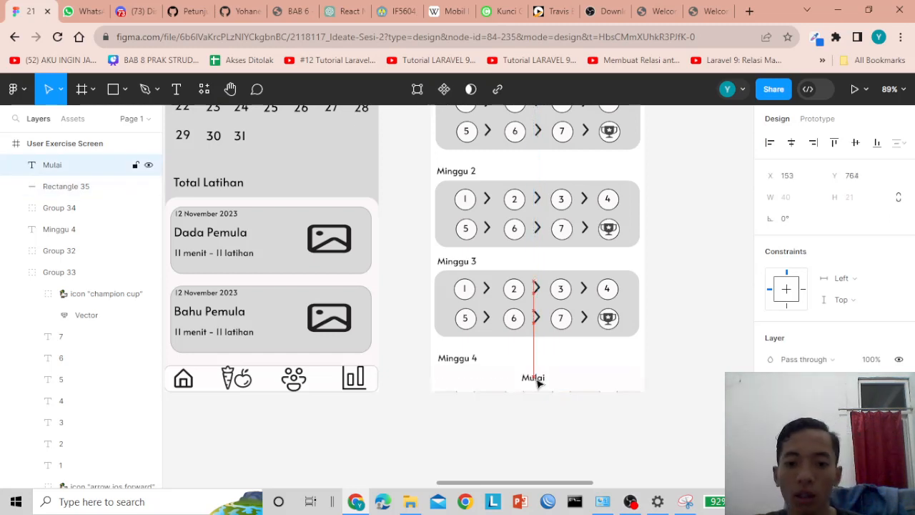
{"action": "left_click", "coordinate": [579, 435]}
{"action": "scroll", "coordinate": [547, 321], "scroll_direction": "down", "scroll_amount": 2}
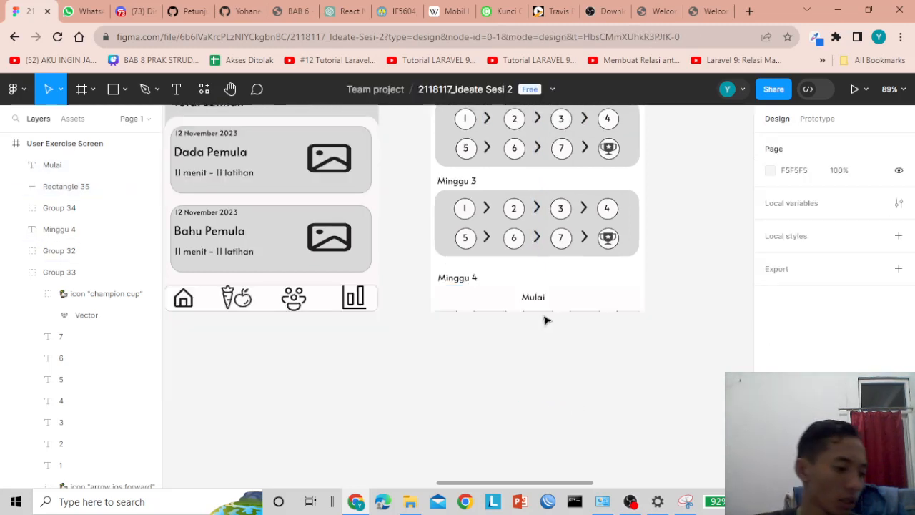
{"action": "scroll", "coordinate": [540, 312], "scroll_direction": "up", "scroll_amount": 2}
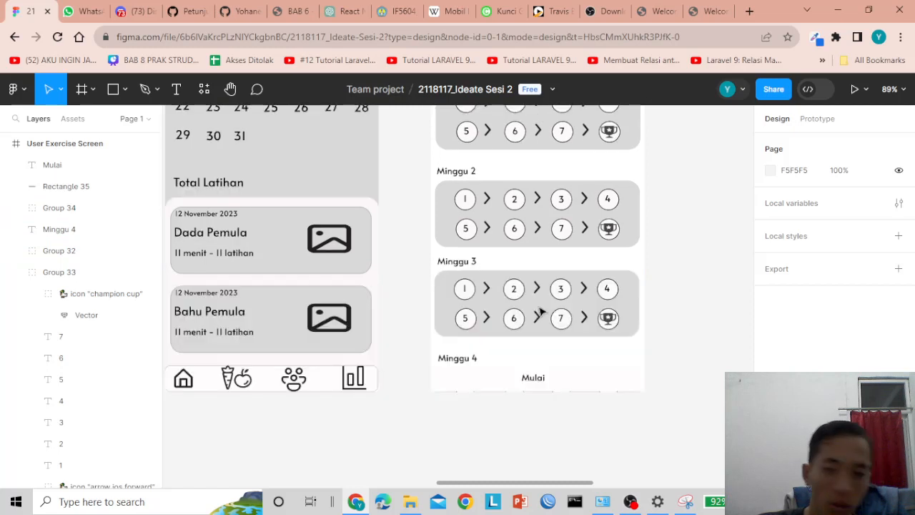
{"action": "left_click", "coordinate": [553, 378]}
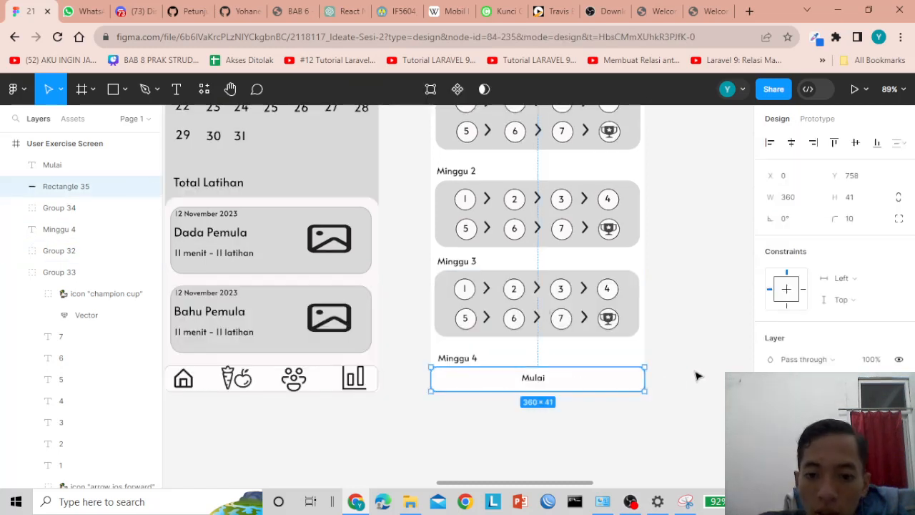
{"action": "scroll", "coordinate": [715, 399], "scroll_direction": "down", "scroll_amount": 2}
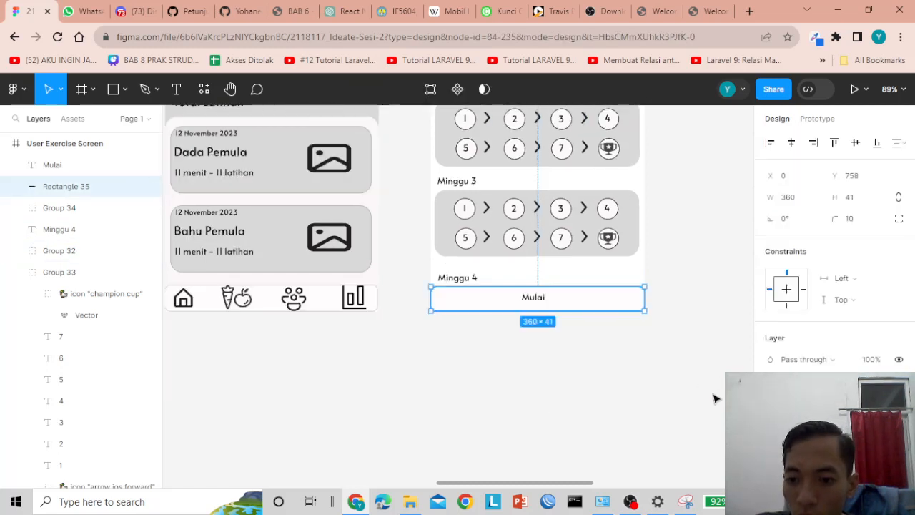
{"action": "scroll", "coordinate": [715, 396], "scroll_direction": "up", "scroll_amount": 2}
{"action": "scroll", "coordinate": [887, 362], "scroll_direction": "down", "scroll_amount": 2}
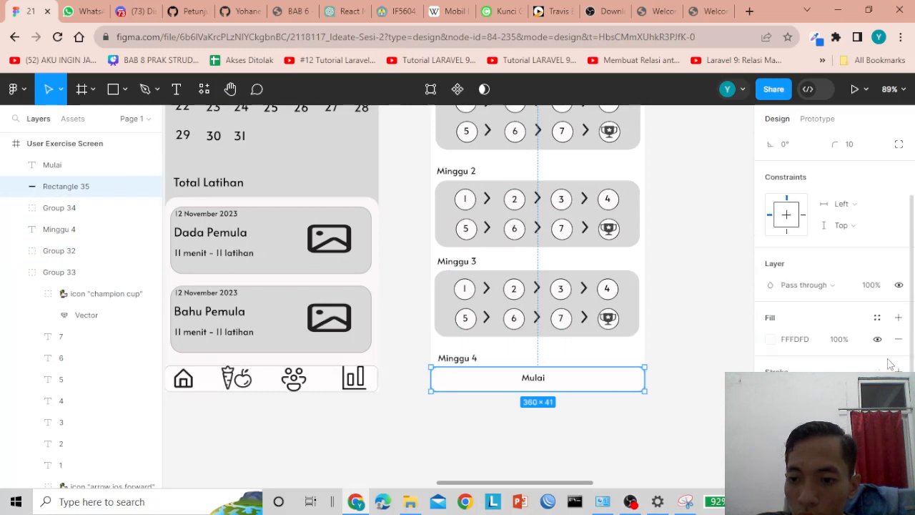
{"action": "left_click", "coordinate": [898, 372]}
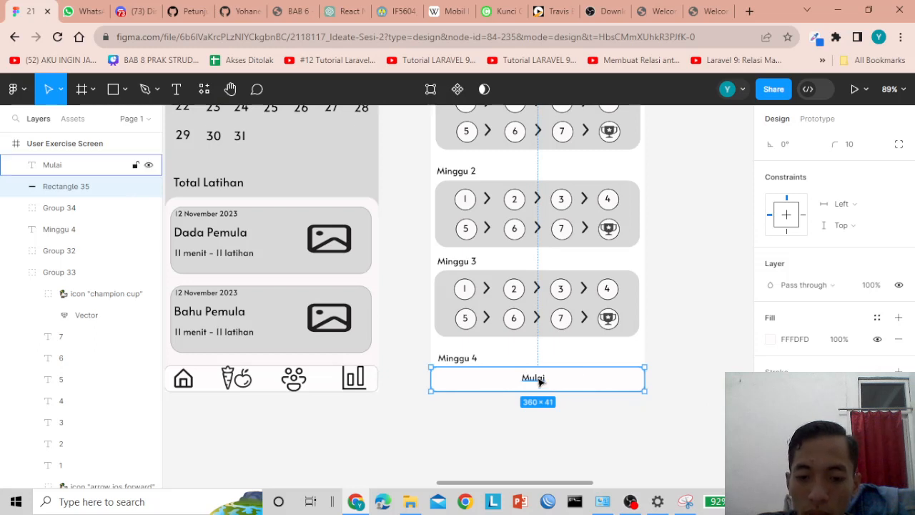
{"action": "left_click", "coordinate": [628, 429]}
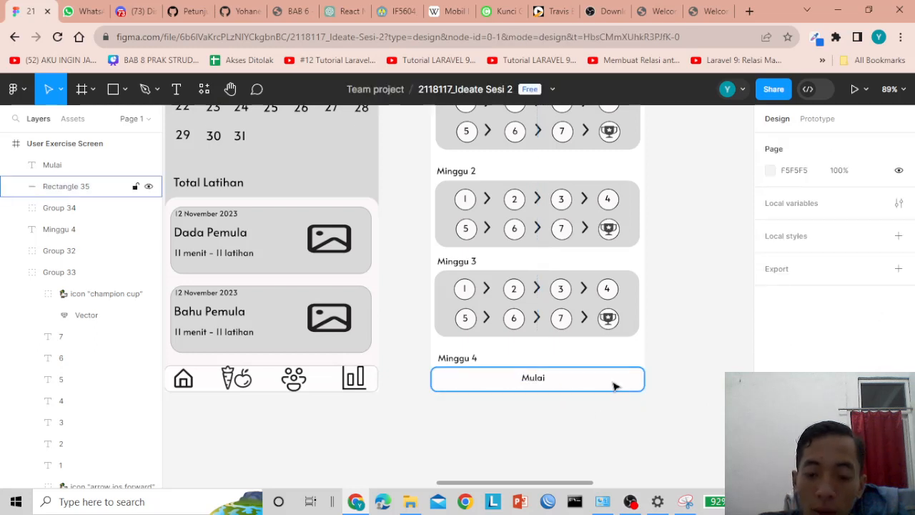
{"action": "left_click", "coordinate": [613, 386]}
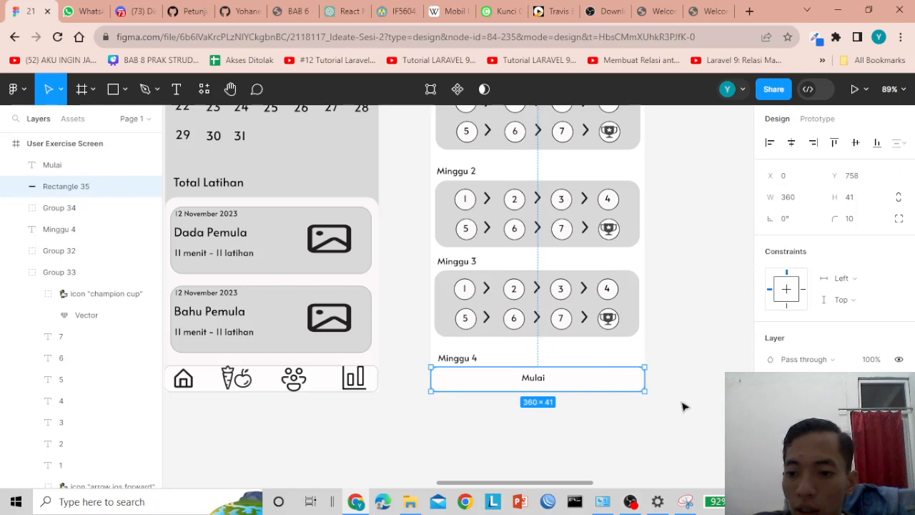
{"action": "scroll", "coordinate": [365, 320], "scroll_direction": "up", "scroll_amount": 3}
{"action": "scroll", "coordinate": [364, 321], "scroll_direction": "up", "scroll_amount": 6}
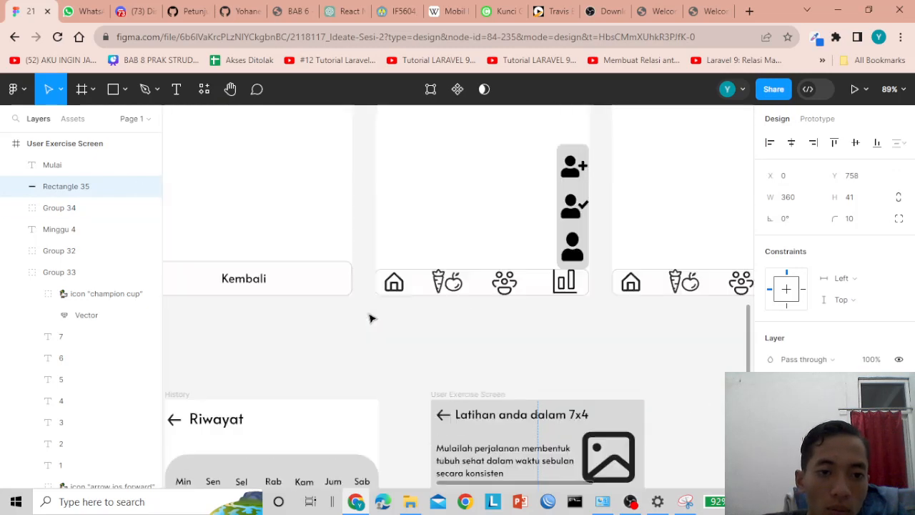
{"action": "left_click", "coordinate": [339, 291]}
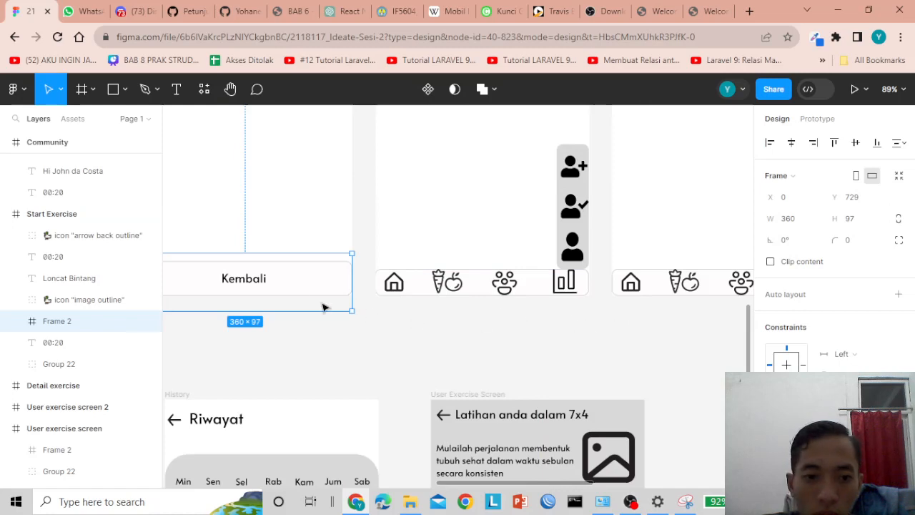
{"action": "scroll", "coordinate": [463, 321], "scroll_direction": "down", "scroll_amount": 2}
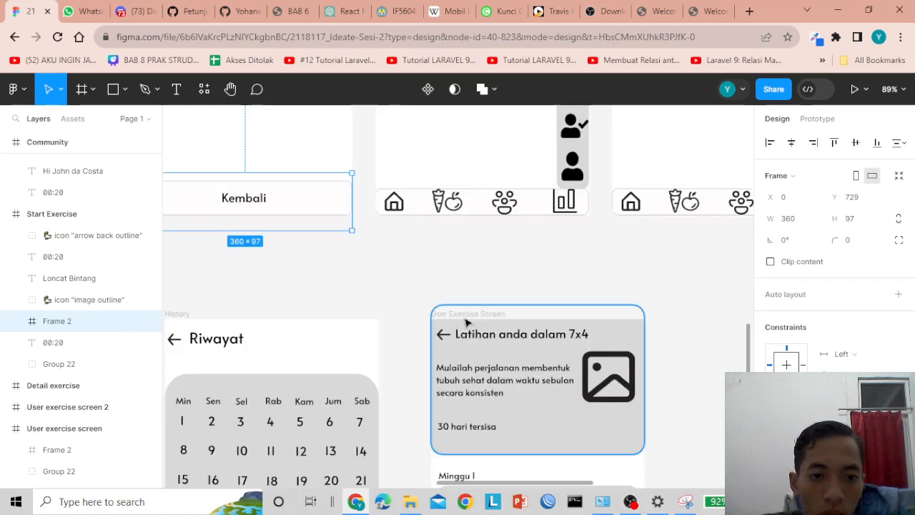
{"action": "scroll", "coordinate": [467, 321], "scroll_direction": "down", "scroll_amount": 4}
{"action": "scroll", "coordinate": [849, 309], "scroll_direction": "down", "scroll_amount": 3}
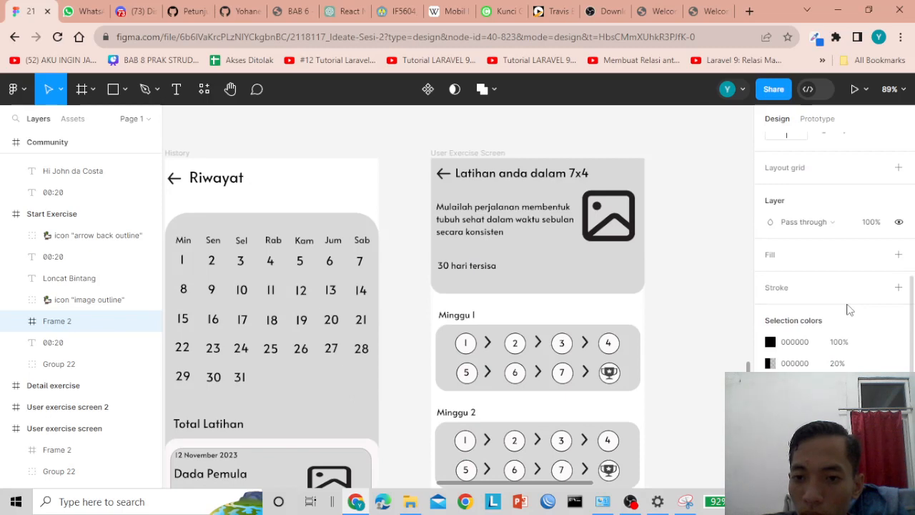
{"action": "scroll", "coordinate": [677, 312], "scroll_direction": "down", "scroll_amount": 6}
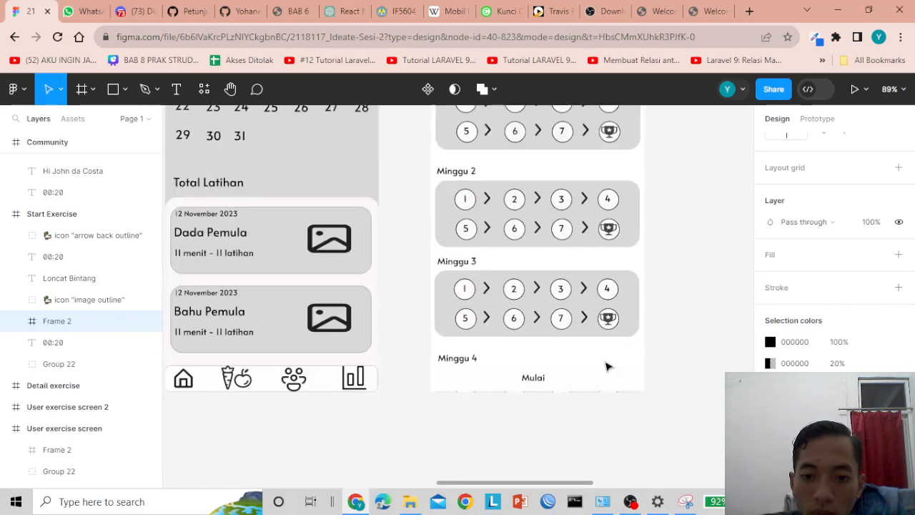
- Apply a black 00000000 fill to the Mulai bar, after checking the History screen's navbar
{"action": "left_click", "coordinate": [579, 379]}
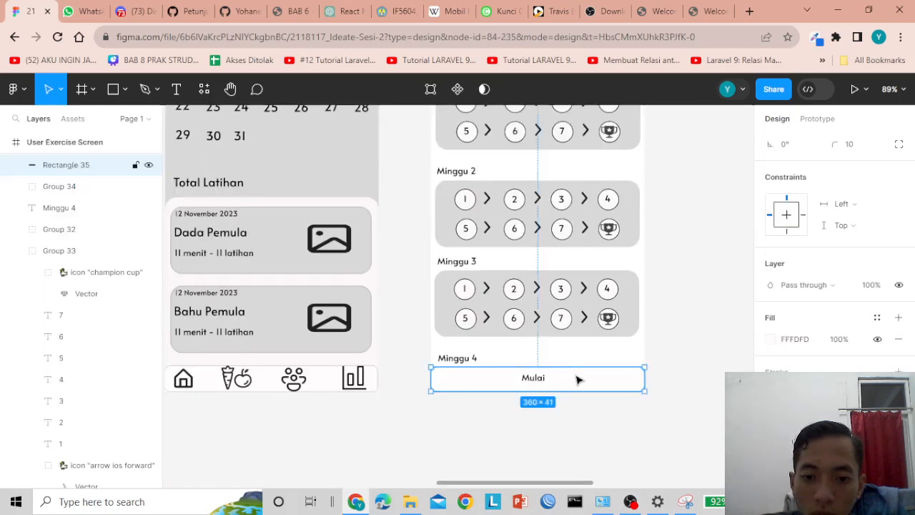
{"action": "left_click", "coordinate": [790, 341]}
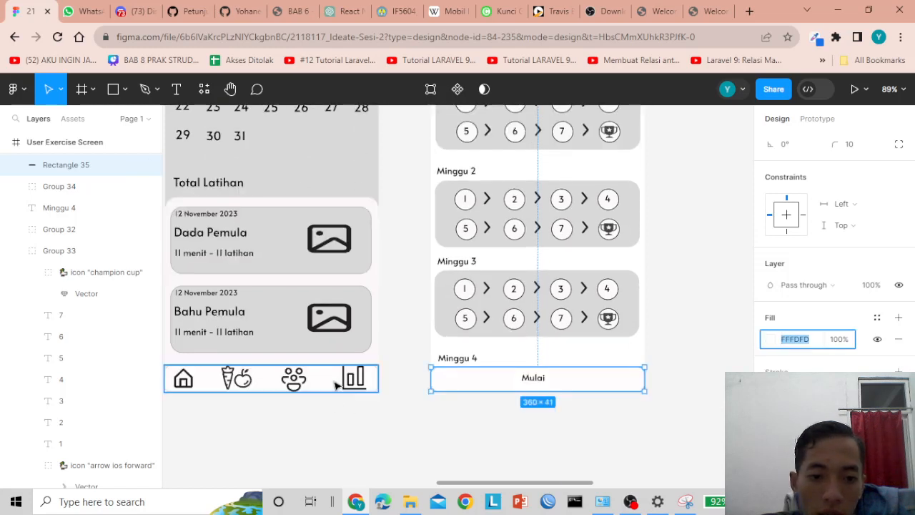
{"action": "left_click", "coordinate": [336, 386]}
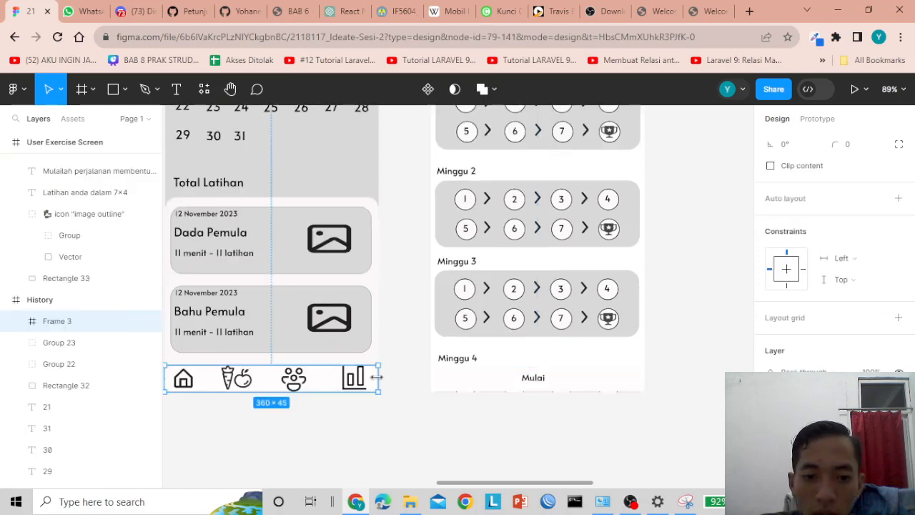
{"action": "double_click", "coordinate": [334, 380]}
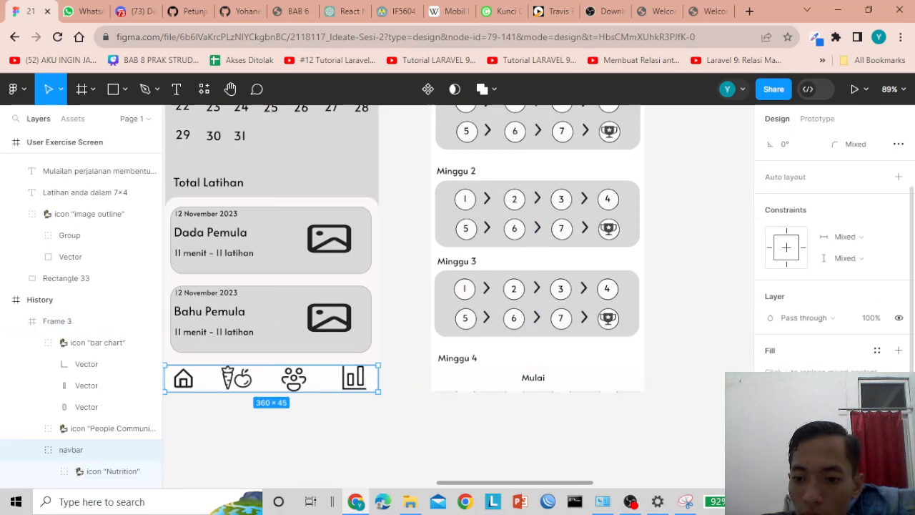
{"action": "left_click", "coordinate": [593, 380]}
{"action": "left_click", "coordinate": [791, 341]}
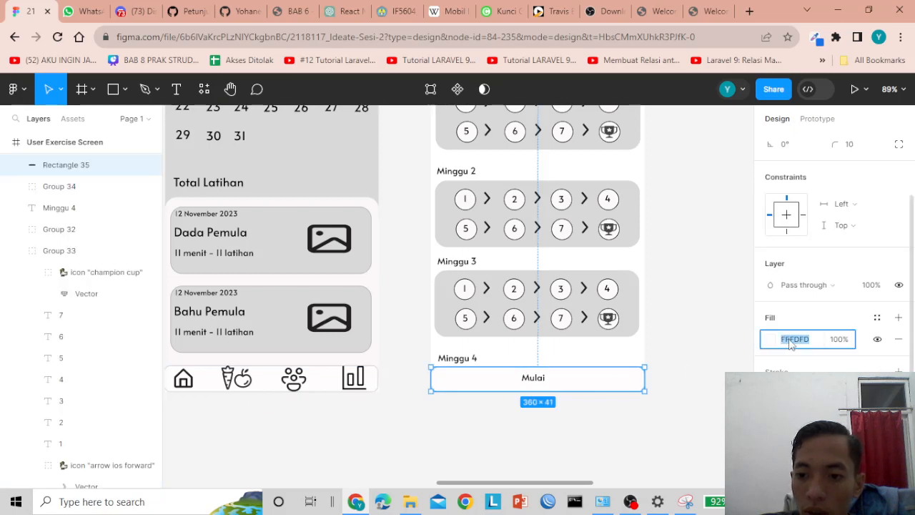
{"action": "type", "text": "00"}
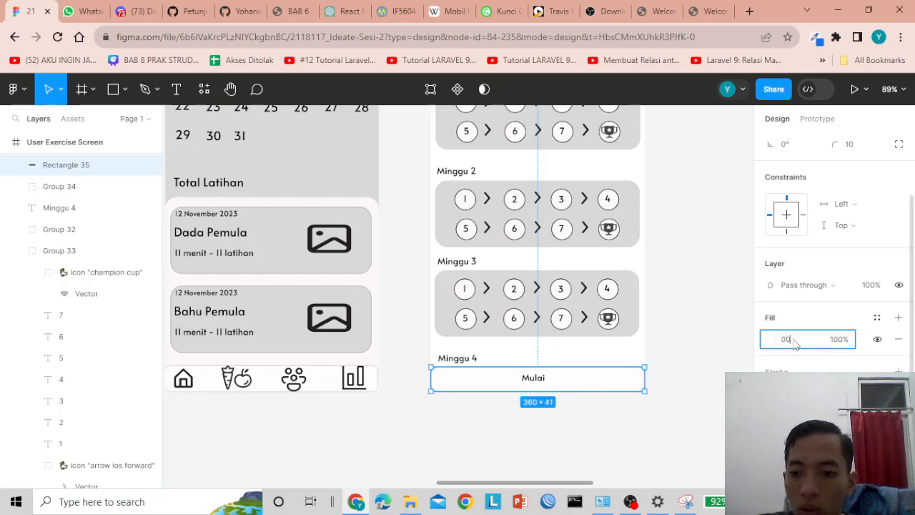
{"action": "type", "text": "000000"}
{"action": "key", "text": "Return"}
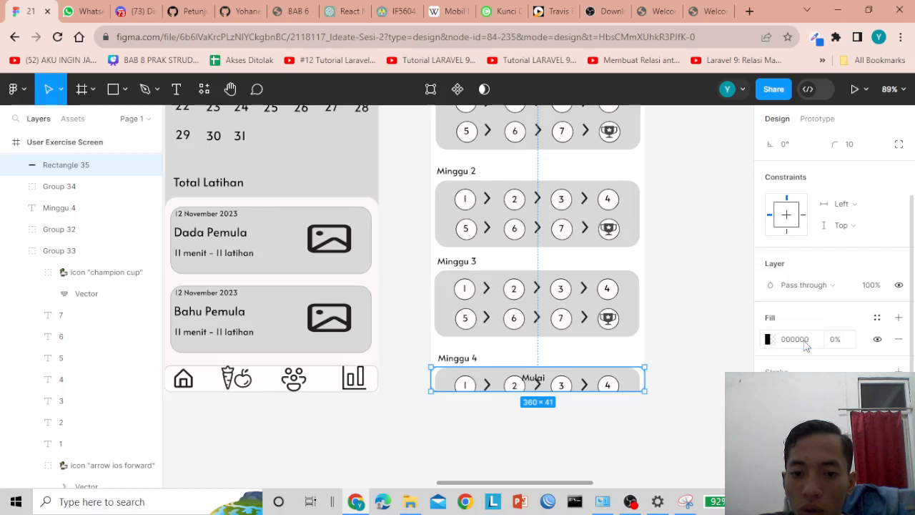
- Set the Mulai bar's fill opacity to 80%, then back to 100%
{"action": "left_click", "coordinate": [806, 345]}
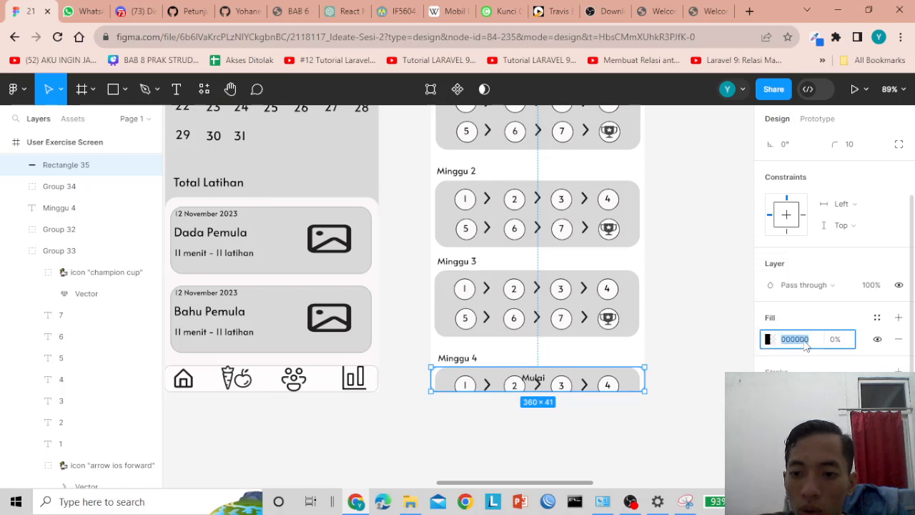
{"action": "left_click", "coordinate": [833, 340]}
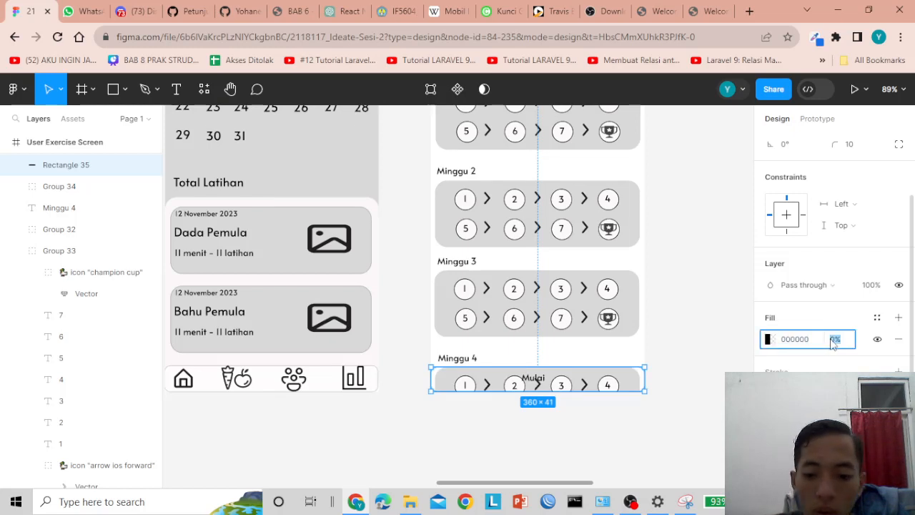
{"action": "key", "text": "Return"}
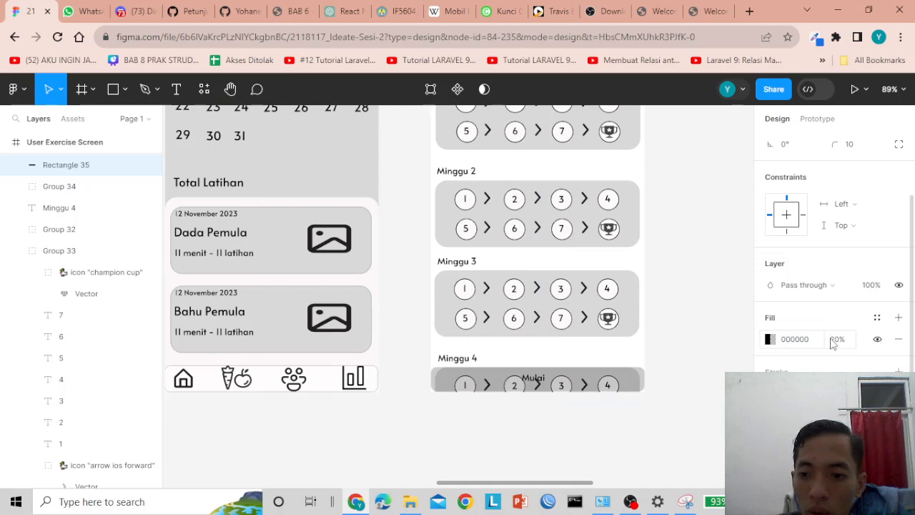
{"action": "left_click", "coordinate": [833, 340]}
{"action": "type", "text": "100"}
{"action": "key", "text": "Return"}
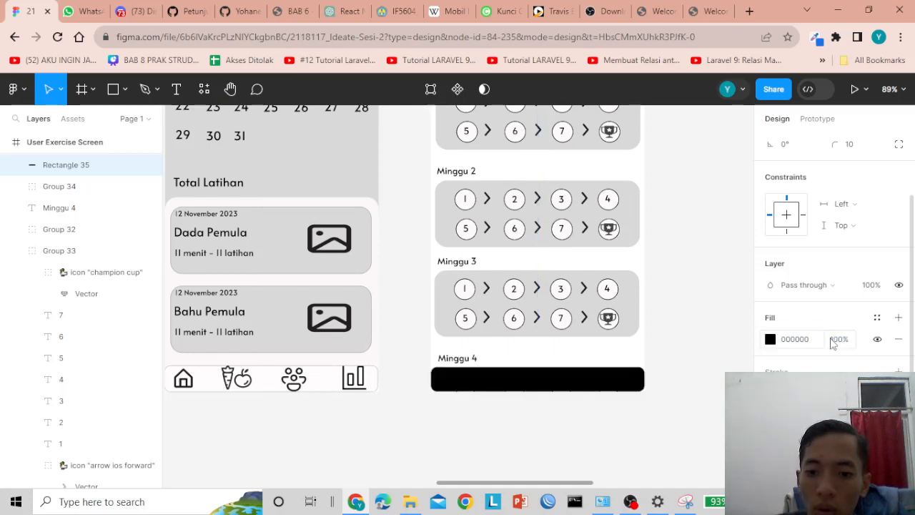
- Lighten the Mulai bar's fill to white FFFFFF in the colour picker
{"action": "left_click", "coordinate": [812, 343]}
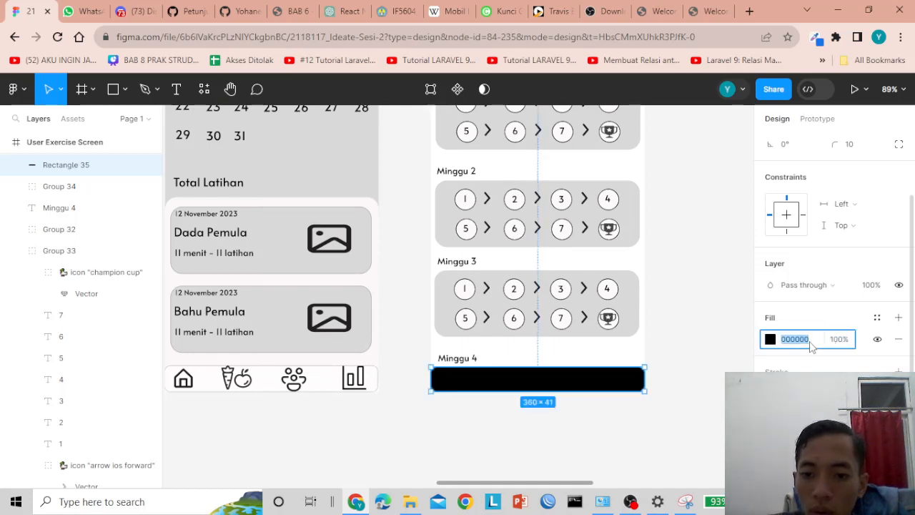
{"action": "left_click", "coordinate": [771, 340]}
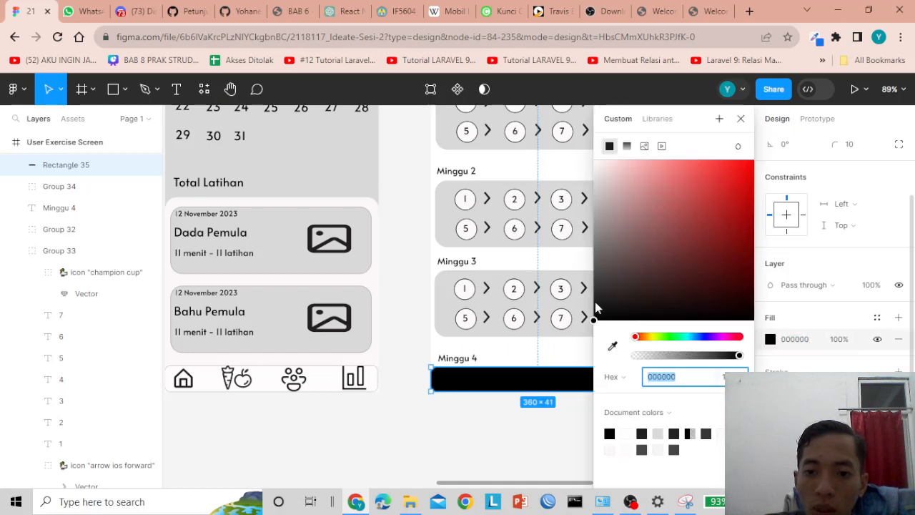
{"action": "left_click_drag", "start_coordinate": [595, 302], "coordinate": [593, 160]}
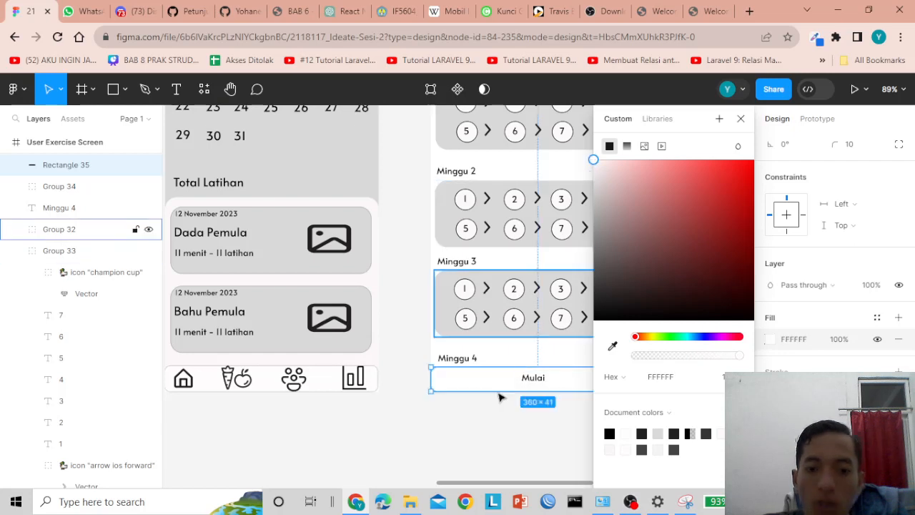
{"action": "left_click", "coordinate": [478, 442]}
{"action": "left_click", "coordinate": [576, 388]}
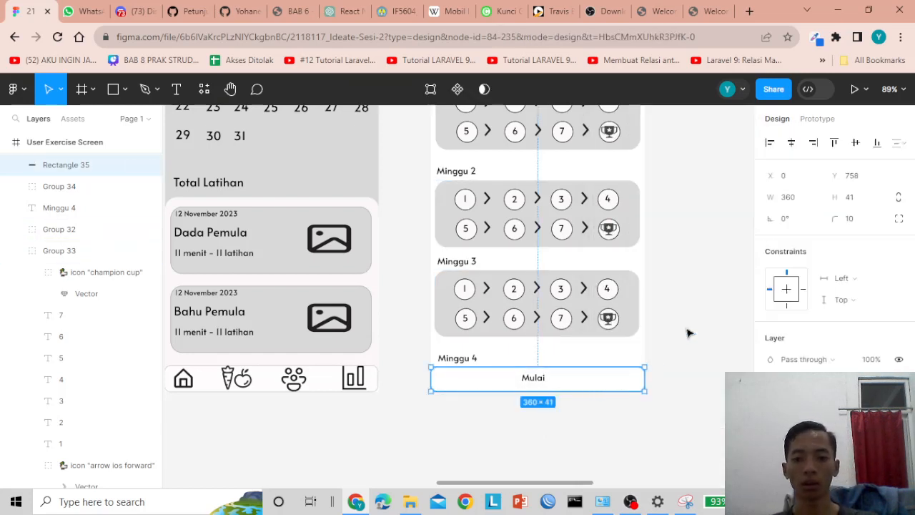
{"action": "left_click", "coordinate": [864, 91]}
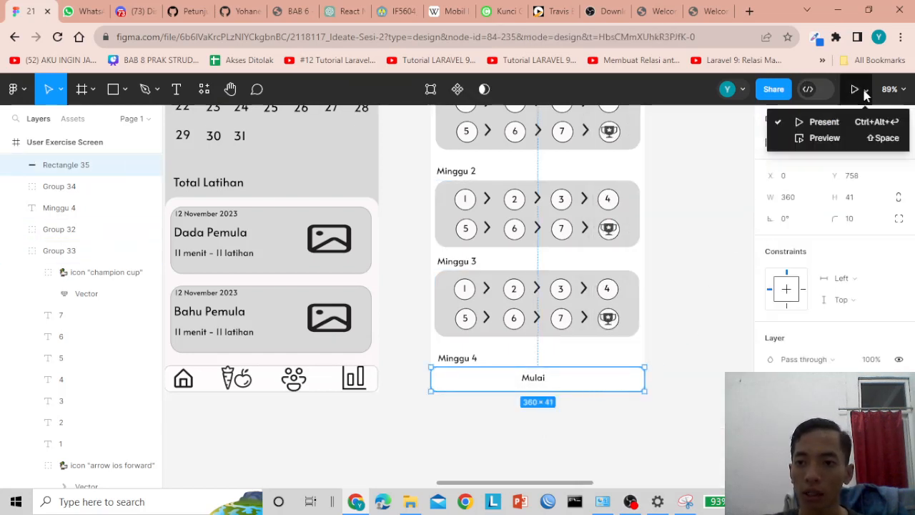
{"action": "left_click", "coordinate": [824, 136]}
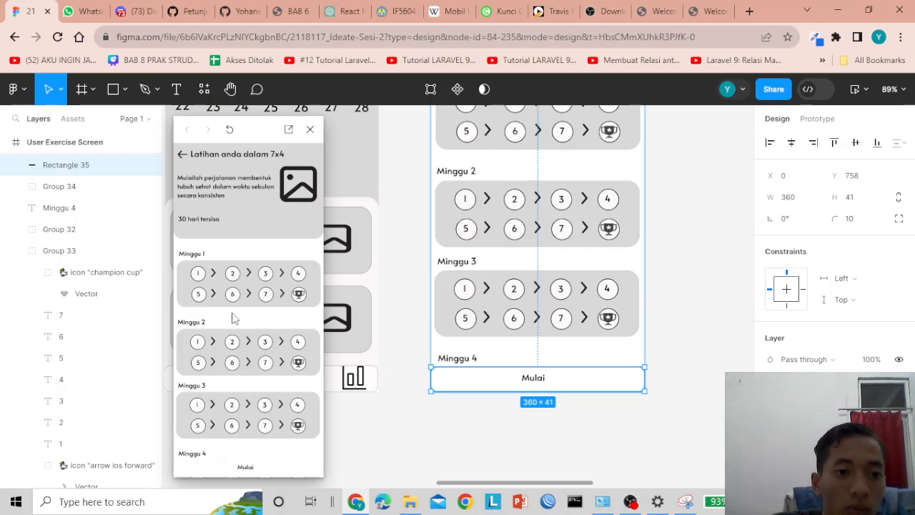
{"action": "left_click", "coordinate": [310, 130]}
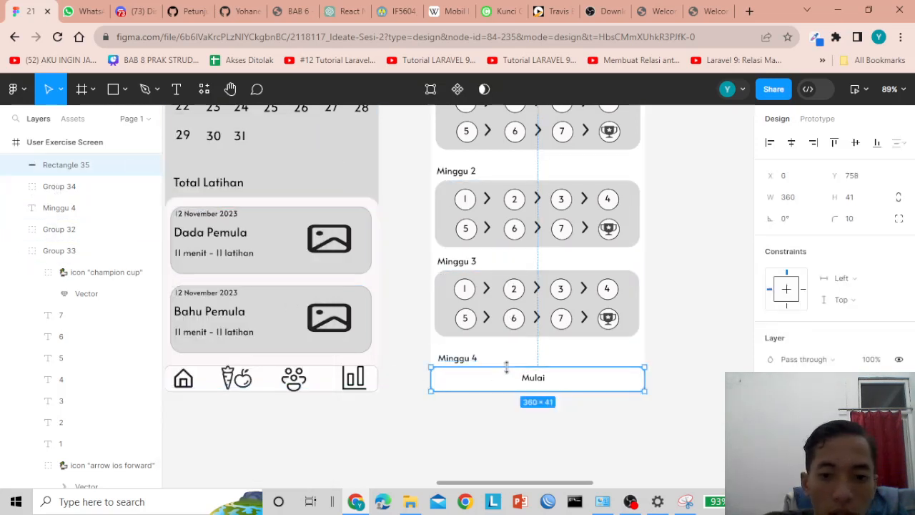
- Hide Group 34 and group the Mulai label with its bar rectangle
{"action": "left_click", "coordinate": [531, 379]}
{"action": "left_click", "coordinate": [480, 389]}
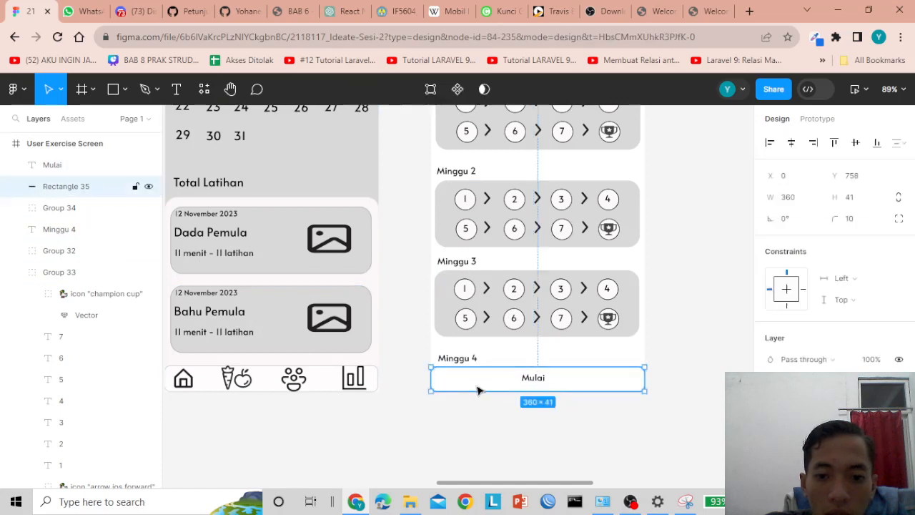
{"action": "left_click", "coordinate": [641, 440]}
{"action": "left_click_drag", "start_coordinate": [668, 437], "coordinate": [445, 373]}
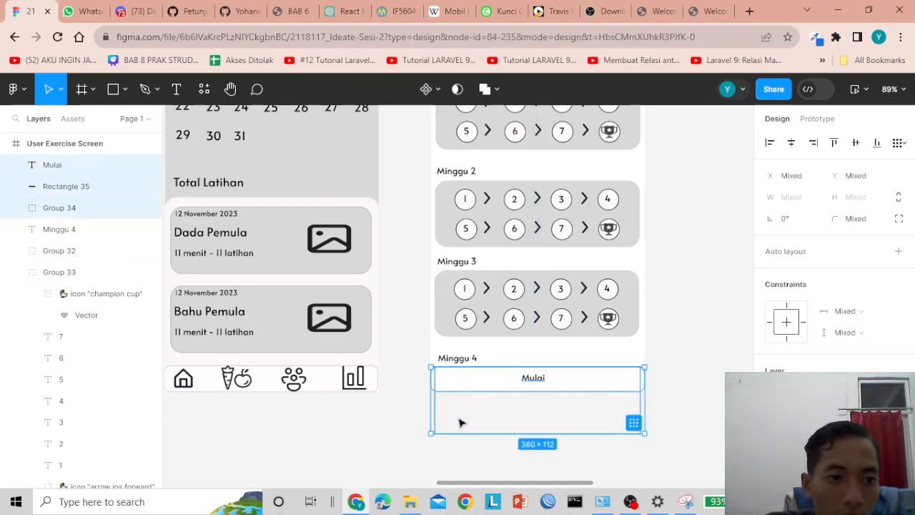
{"action": "left_click", "coordinate": [464, 423]}
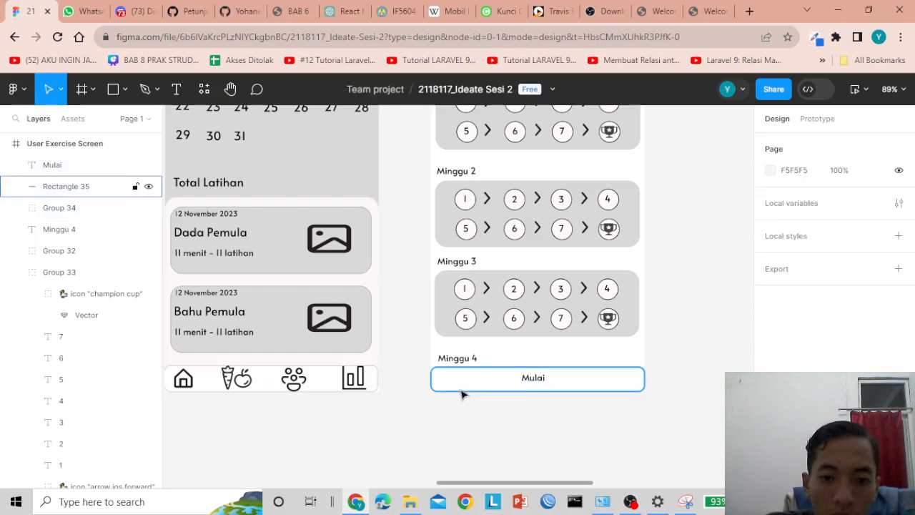
{"action": "left_click", "coordinate": [461, 391]}
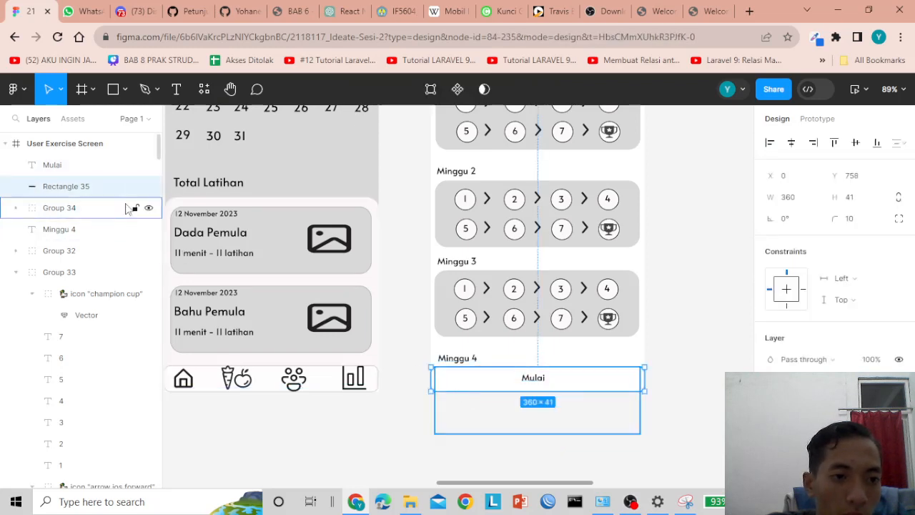
{"action": "left_click", "coordinate": [149, 209]}
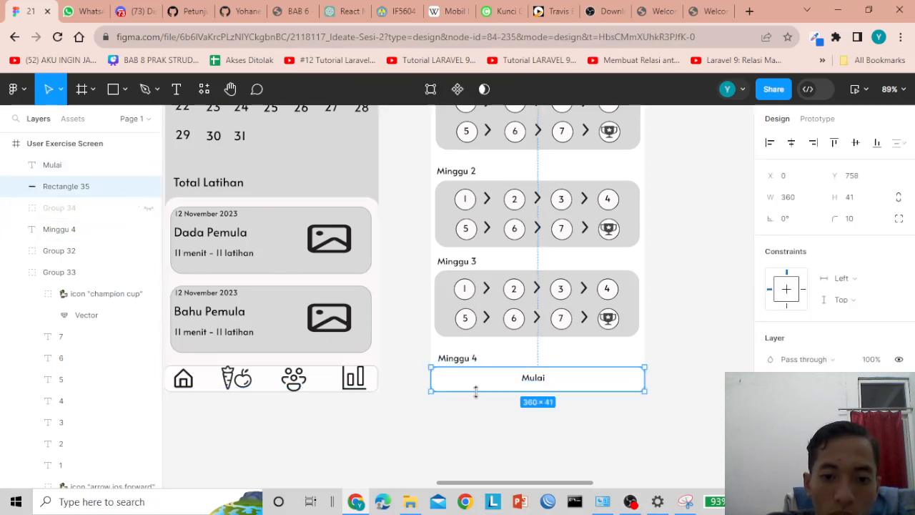
{"action": "left_click_drag", "start_coordinate": [673, 422], "coordinate": [419, 376]}
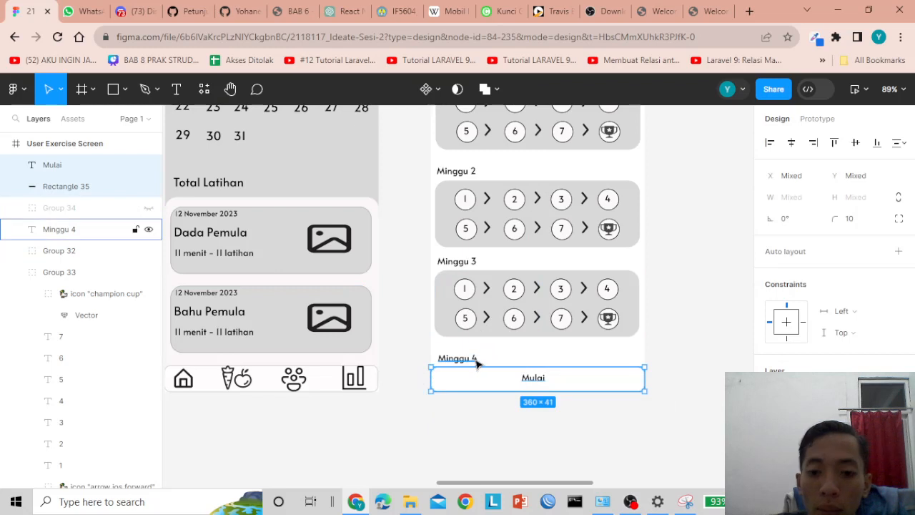
{"action": "right_click", "coordinate": [502, 386]}
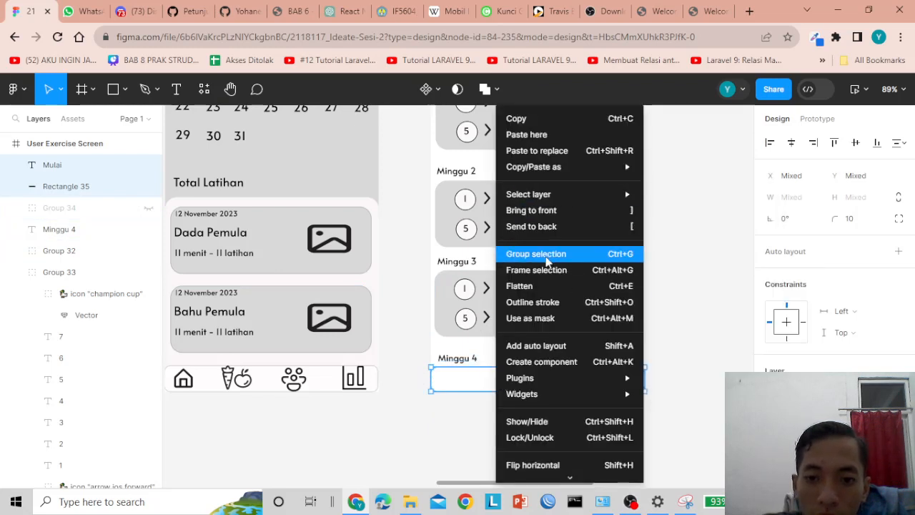
{"action": "left_click", "coordinate": [548, 254]}
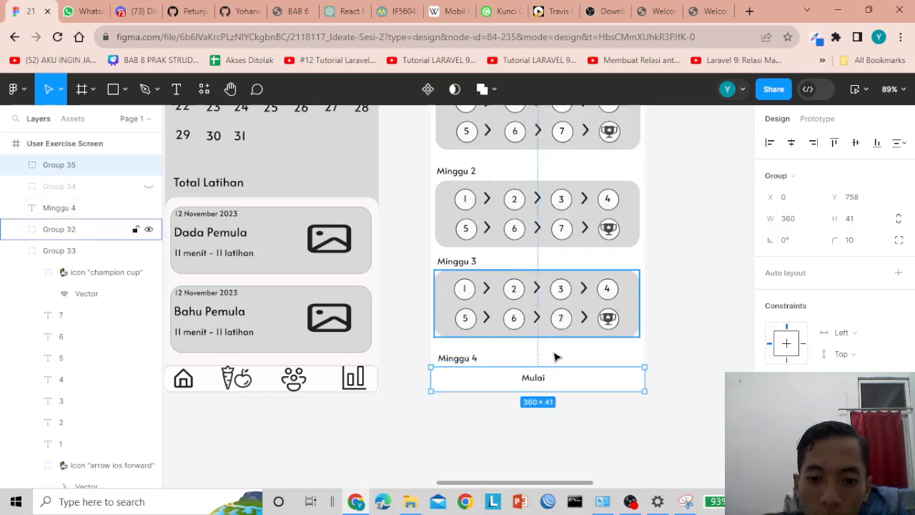
- Rename the new Group 35 to 'button mulai'
{"action": "double_click", "coordinate": [77, 171]}
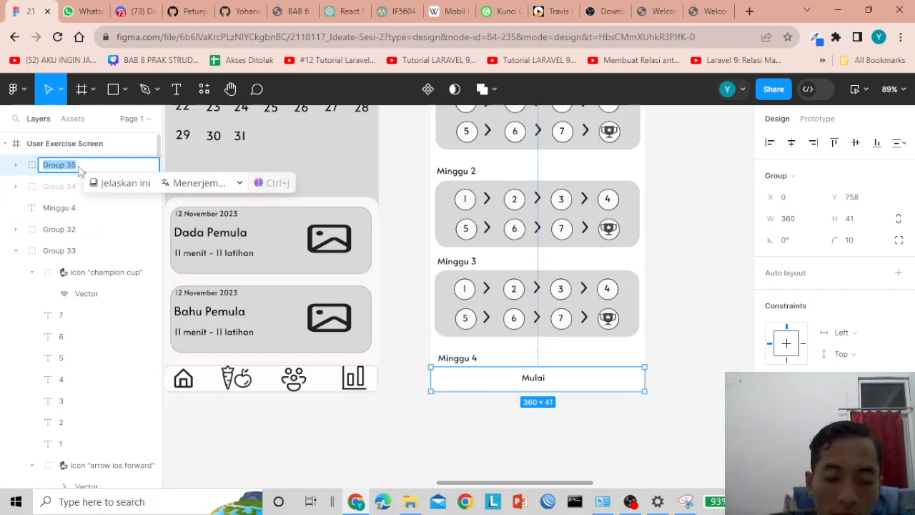
{"action": "type", "text": "but"}
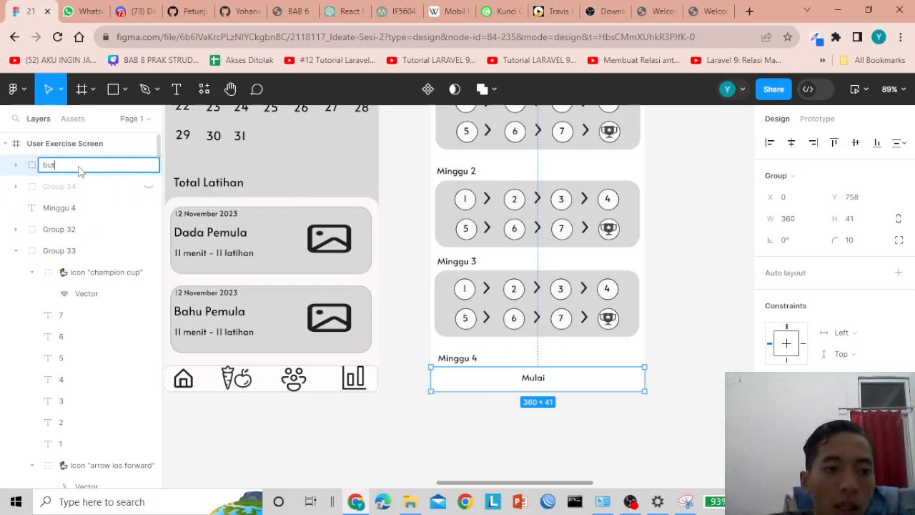
{"action": "type", "text": "ton mulai"}
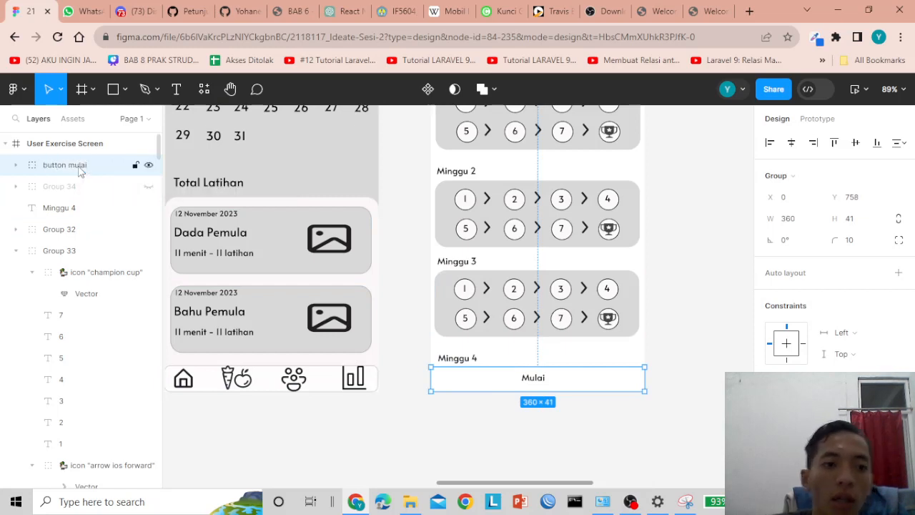
{"action": "left_click", "coordinate": [477, 442]}
- Wrap the button mulai group in a new frame, Frame 8
{"action": "left_click", "coordinate": [486, 387]}
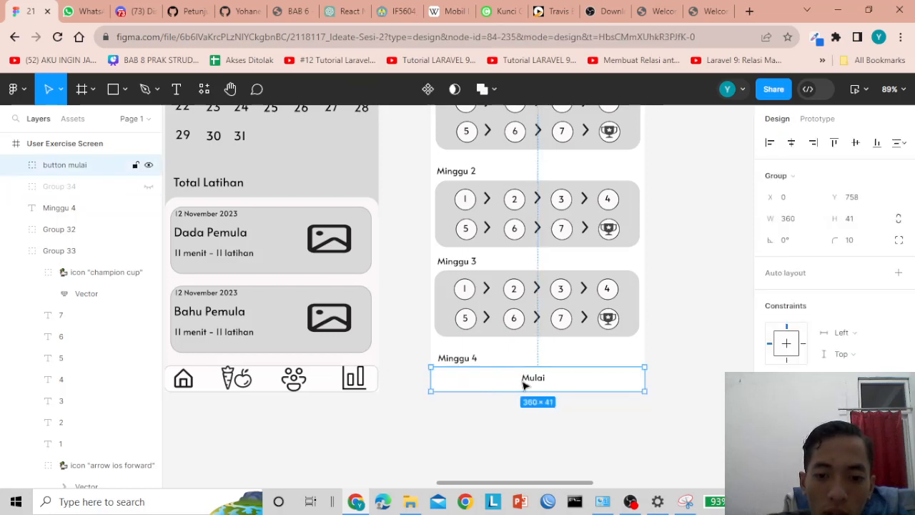
{"action": "right_click", "coordinate": [511, 386]}
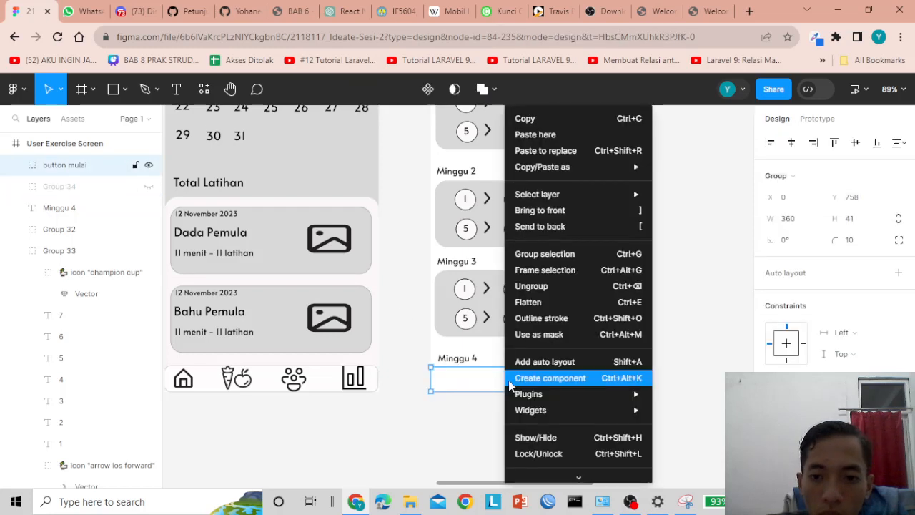
{"action": "left_click", "coordinate": [534, 269]}
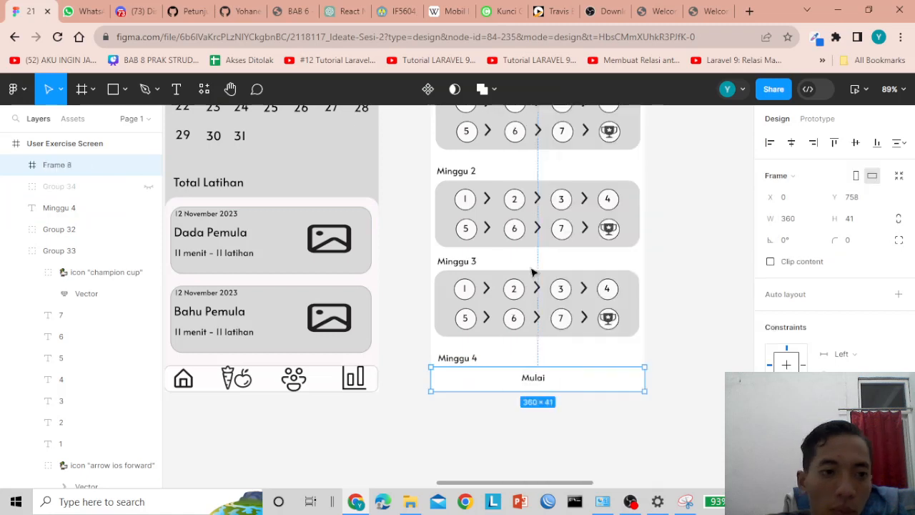
- Set Frame 8's scroll position to Fixed in the Prototype settings
{"action": "left_click", "coordinate": [491, 425]}
{"action": "left_click", "coordinate": [16, 165]}
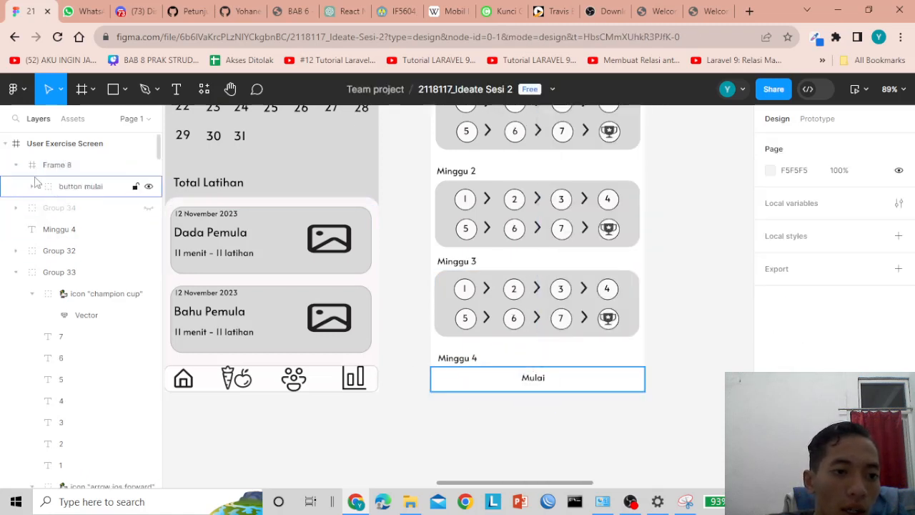
{"action": "left_click", "coordinate": [16, 165]}
{"action": "left_click", "coordinate": [529, 378]}
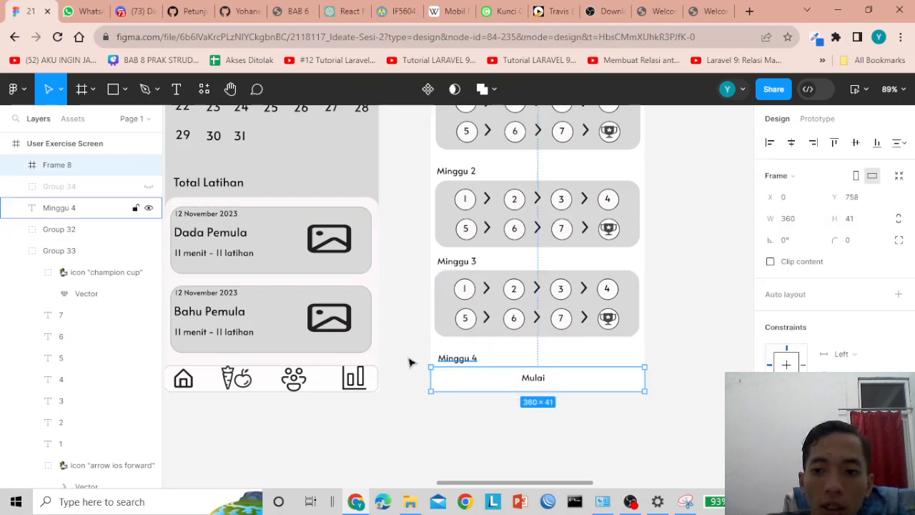
{"action": "left_click", "coordinate": [818, 118]}
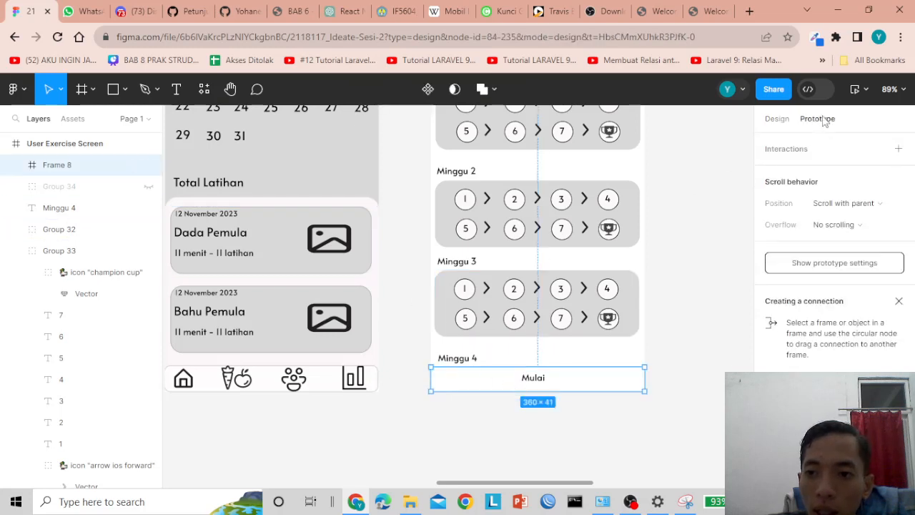
{"action": "left_click", "coordinate": [839, 206]}
{"action": "left_click", "coordinate": [839, 219]}
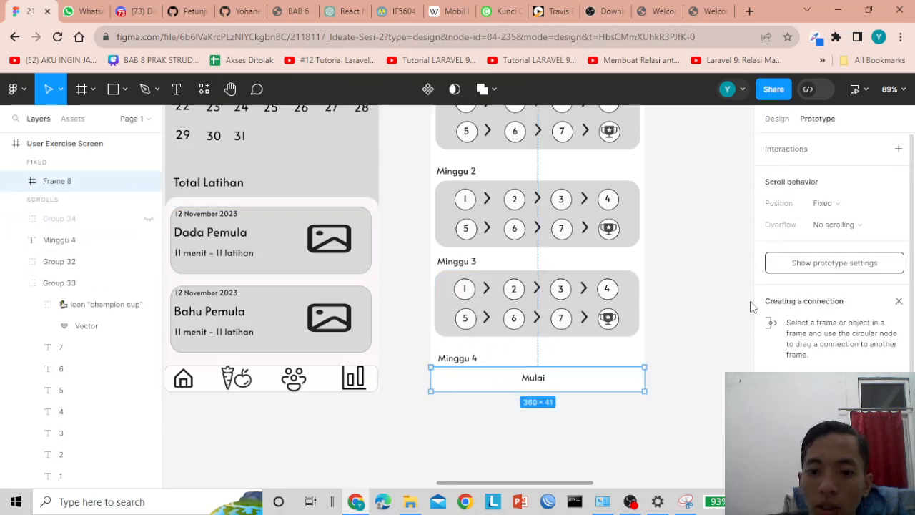
- Hide Frame 8 and unhide the Minggu 4 row group (Group 34)
{"action": "left_click", "coordinate": [715, 317]}
{"action": "left_click", "coordinate": [566, 377]}
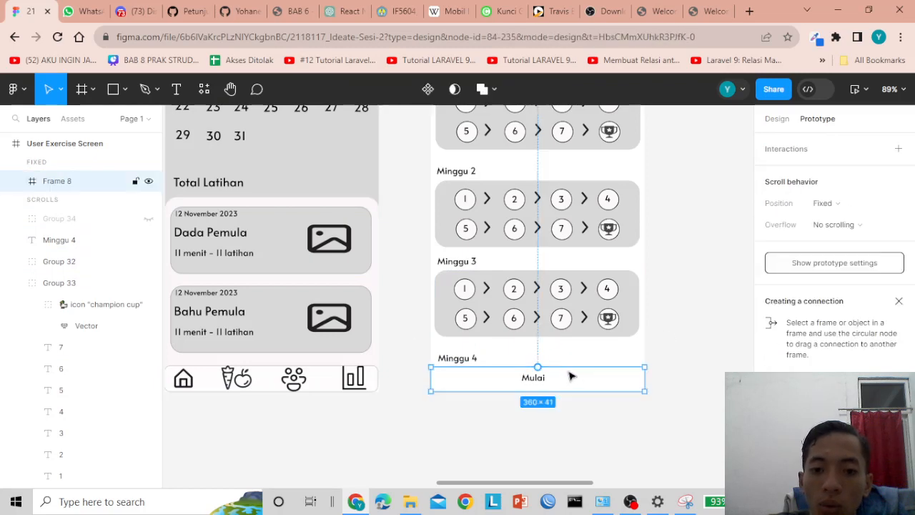
{"action": "left_click", "coordinate": [577, 351]}
{"action": "scroll", "coordinate": [572, 336], "scroll_direction": "up", "scroll_amount": 2}
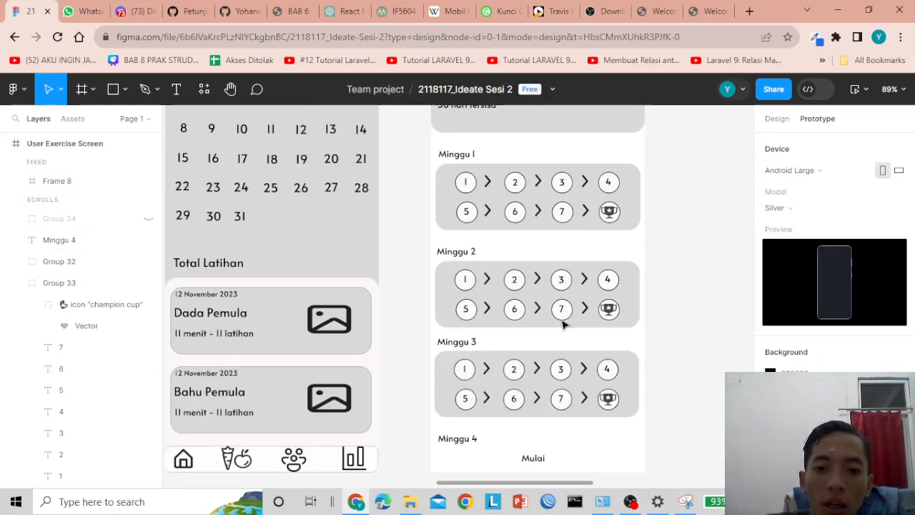
{"action": "scroll", "coordinate": [563, 325], "scroll_direction": "down", "scroll_amount": 4}
{"action": "left_click", "coordinate": [562, 309]}
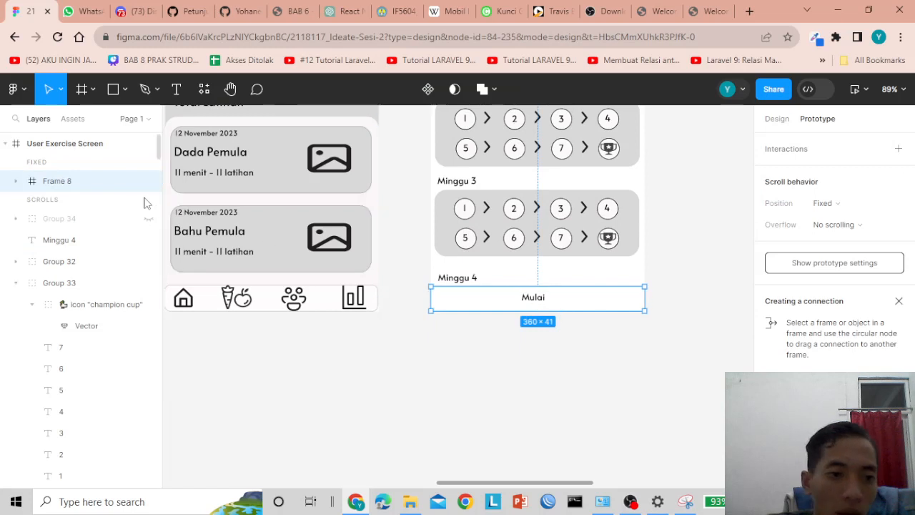
{"action": "left_click", "coordinate": [148, 183]}
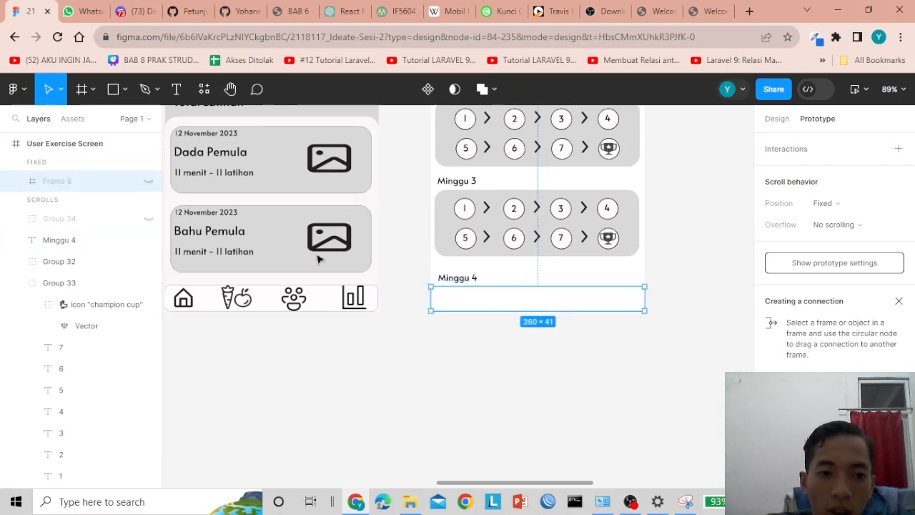
{"action": "left_click", "coordinate": [148, 220]}
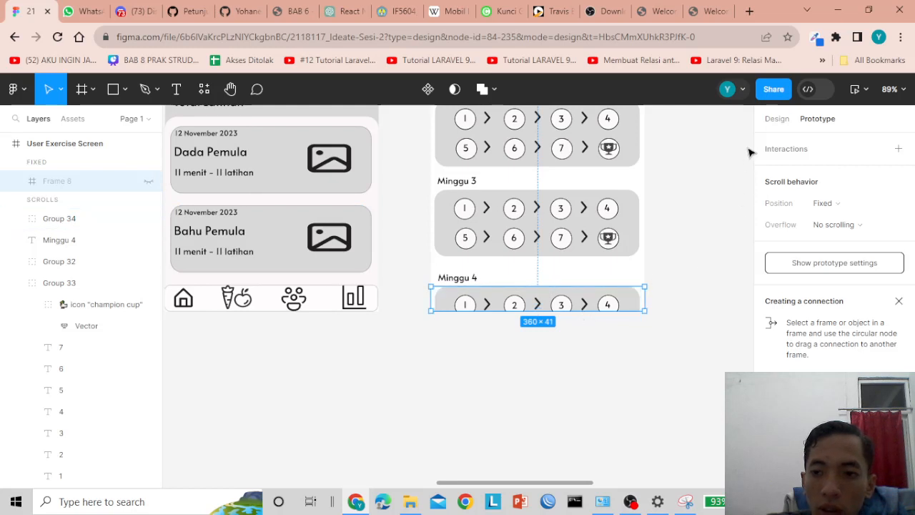
- Uncheck Clip content on the User Exercise Screen frame
{"action": "left_click", "coordinate": [778, 119]}
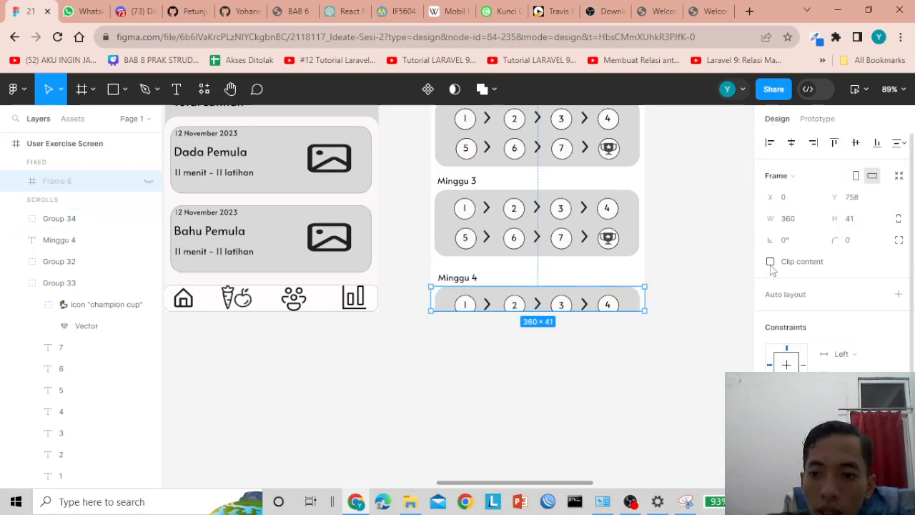
{"action": "left_click", "coordinate": [565, 271]}
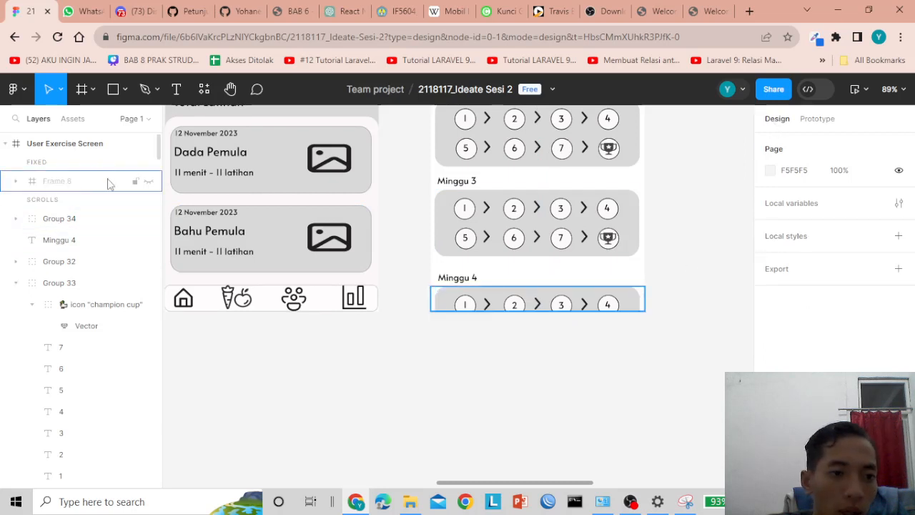
{"action": "left_click", "coordinate": [132, 143]}
{"action": "left_click", "coordinate": [771, 263]}
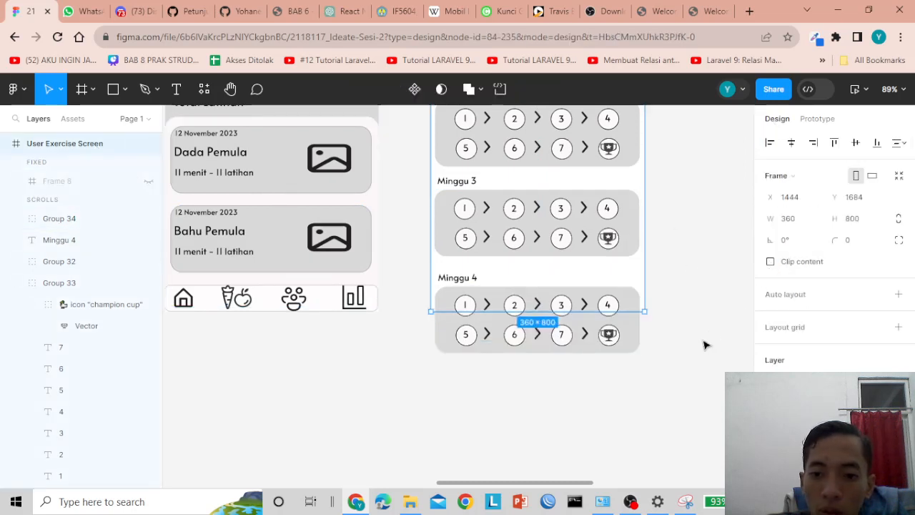
{"action": "left_click", "coordinate": [704, 351]}
{"action": "scroll", "coordinate": [666, 404], "scroll_direction": "up", "scroll_amount": 4}
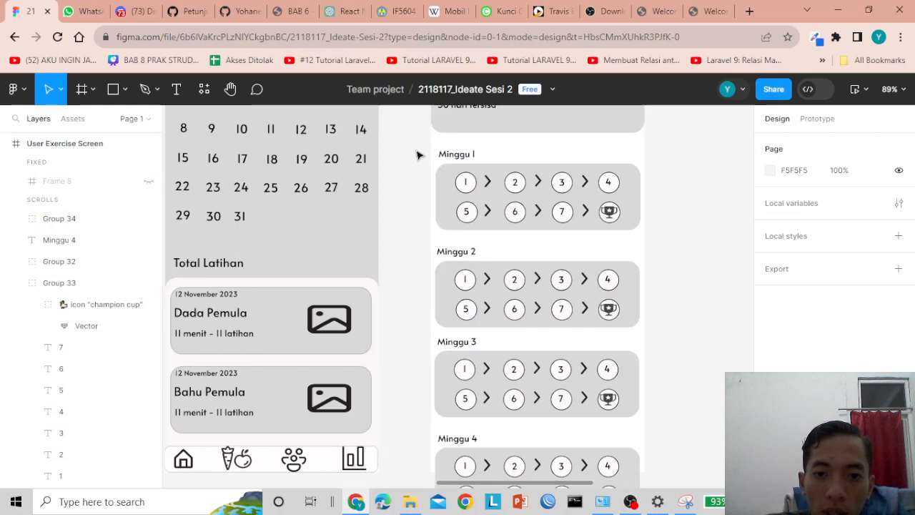
{"action": "left_click_drag", "start_coordinate": [419, 151], "coordinate": [656, 372]}
{"action": "scroll", "coordinate": [637, 300], "scroll_direction": "down", "scroll_amount": 2}
{"action": "scroll", "coordinate": [636, 300], "scroll_direction": "down", "scroll_amount": 2}
- Group the four week-card groups and wrap them in a new frame, Frame 9
{"action": "right_click", "coordinate": [576, 242]}
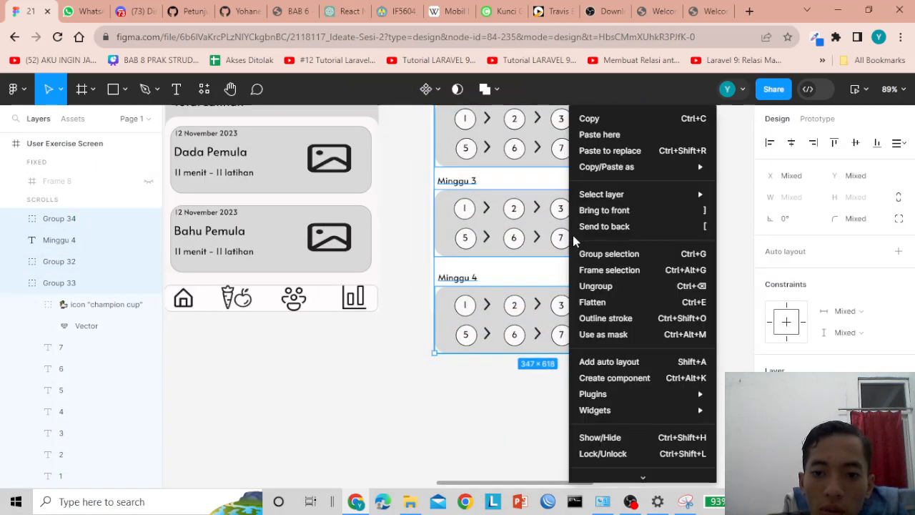
{"action": "left_click", "coordinate": [586, 256]}
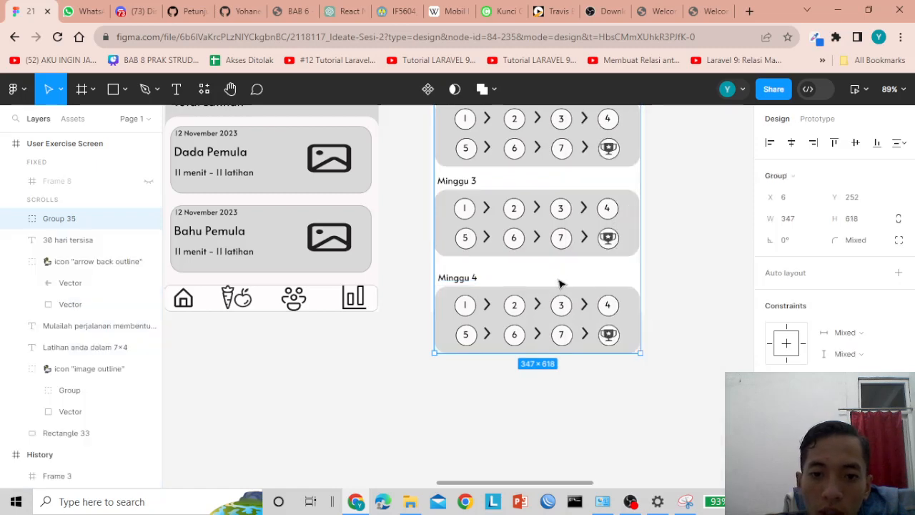
{"action": "scroll", "coordinate": [561, 284], "scroll_direction": "up", "scroll_amount": 6}
{"action": "left_click", "coordinate": [412, 259]}
{"action": "left_click", "coordinate": [478, 259]}
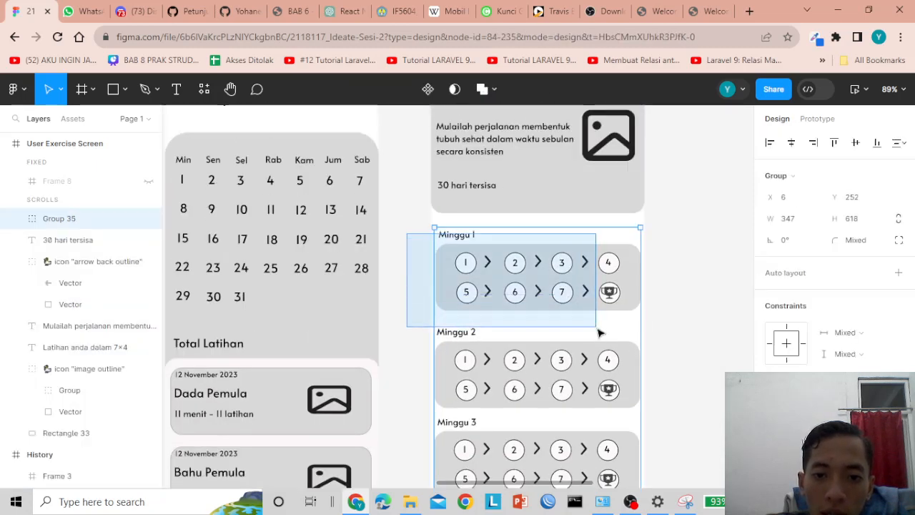
{"action": "scroll", "coordinate": [608, 343], "scroll_direction": "down", "scroll_amount": 4}
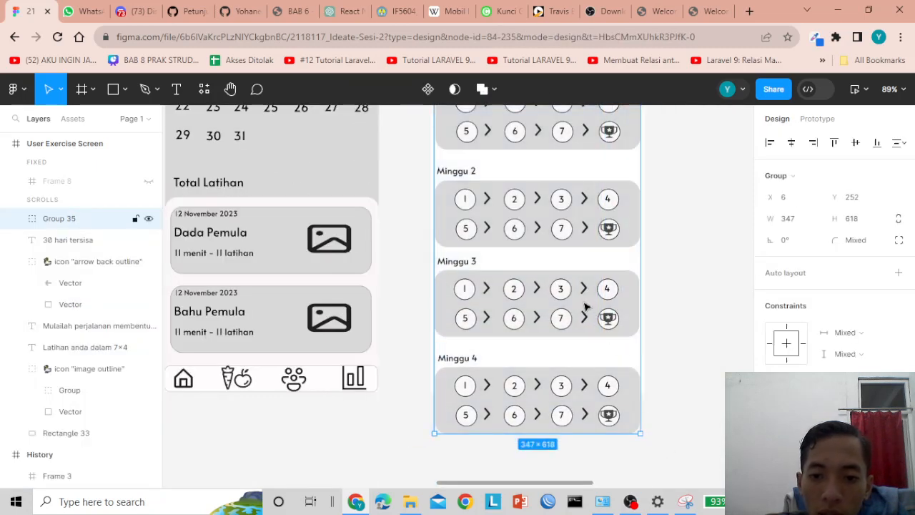
{"action": "right_click", "coordinate": [586, 310]}
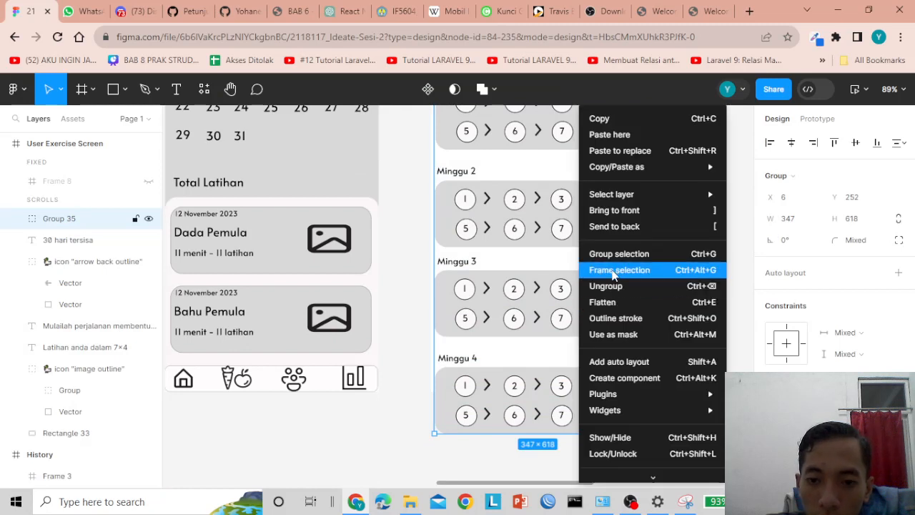
{"action": "left_click", "coordinate": [613, 271]}
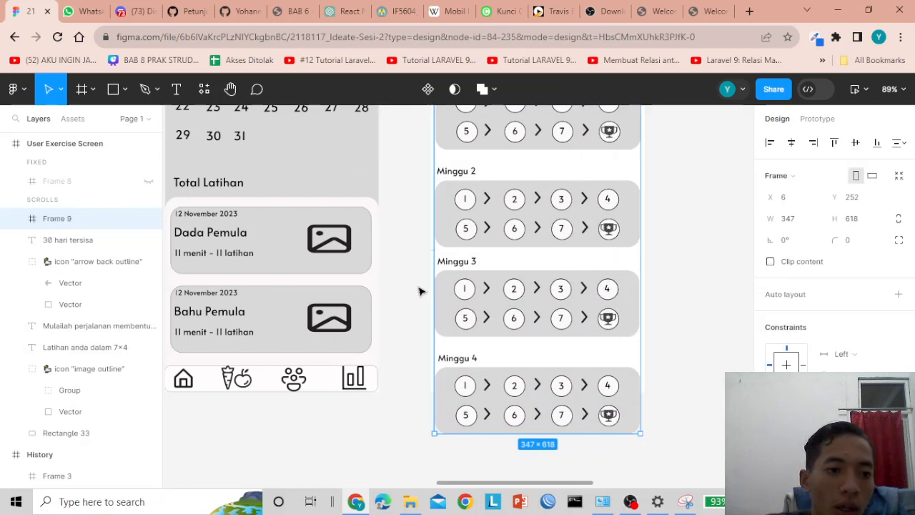
- Set Frame 9 to scroll with its parent and overflow vertically
{"action": "left_click", "coordinate": [38, 207]}
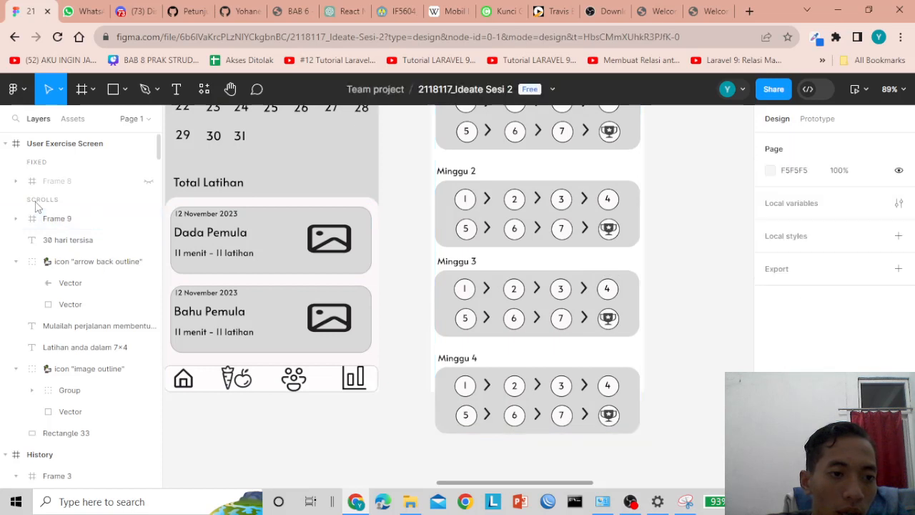
{"action": "left_click", "coordinate": [50, 217]}
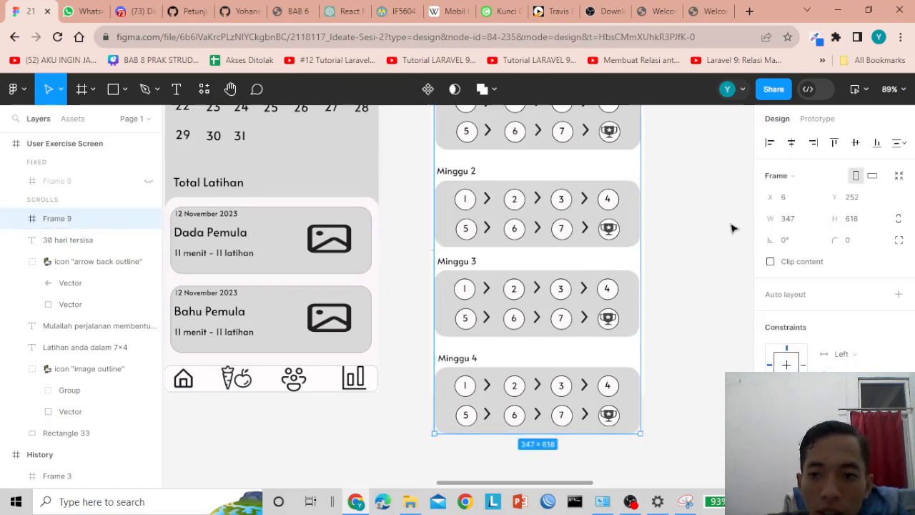
{"action": "left_click", "coordinate": [821, 121]}
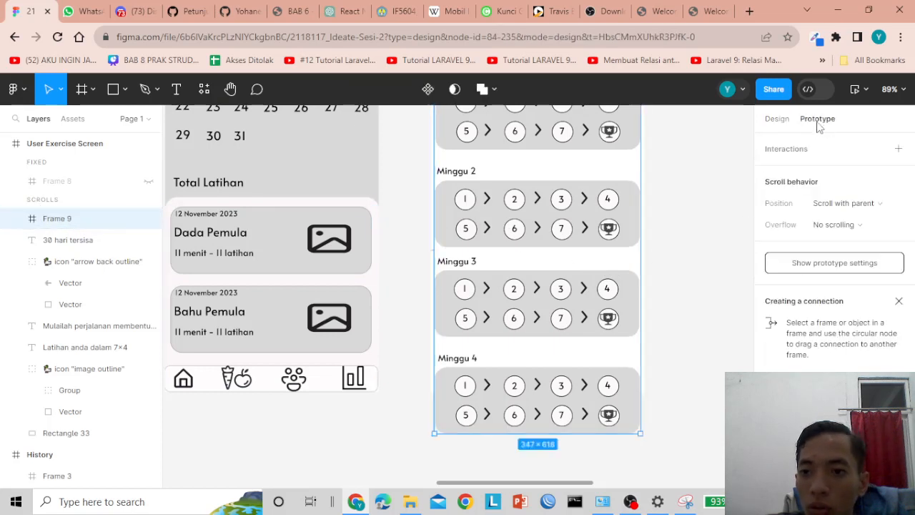
{"action": "left_click", "coordinate": [827, 203]}
{"action": "left_click", "coordinate": [831, 204]}
{"action": "left_click", "coordinate": [823, 225]}
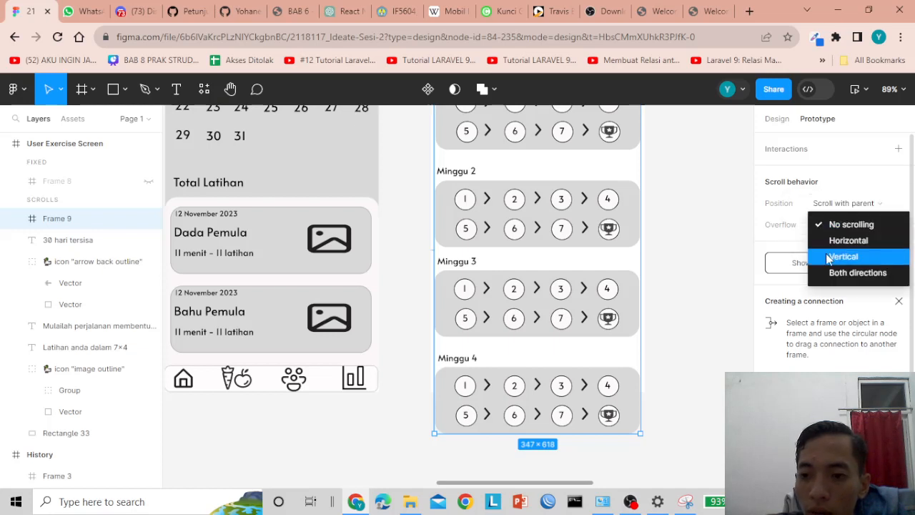
{"action": "left_click", "coordinate": [829, 257]}
{"action": "left_click", "coordinate": [680, 234]}
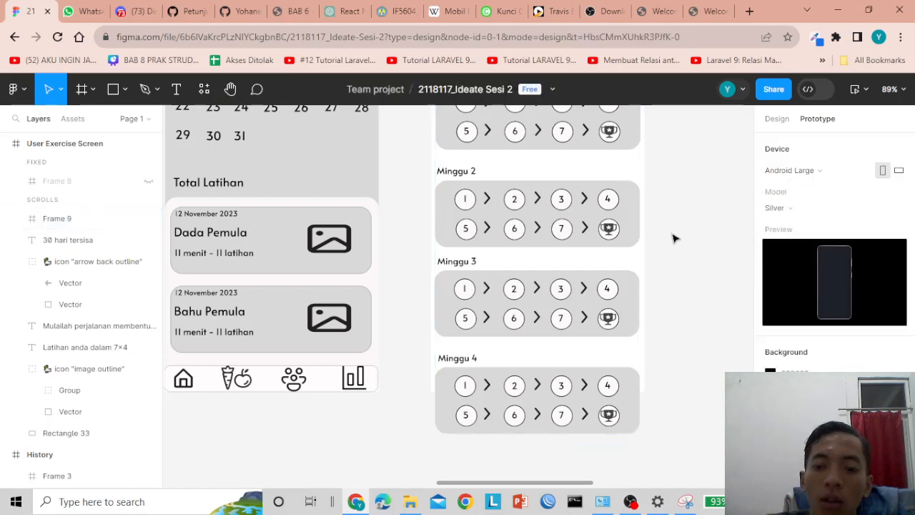
- Open a floating Preview of the exercise screen prototype
{"action": "right_click", "coordinate": [555, 288]}
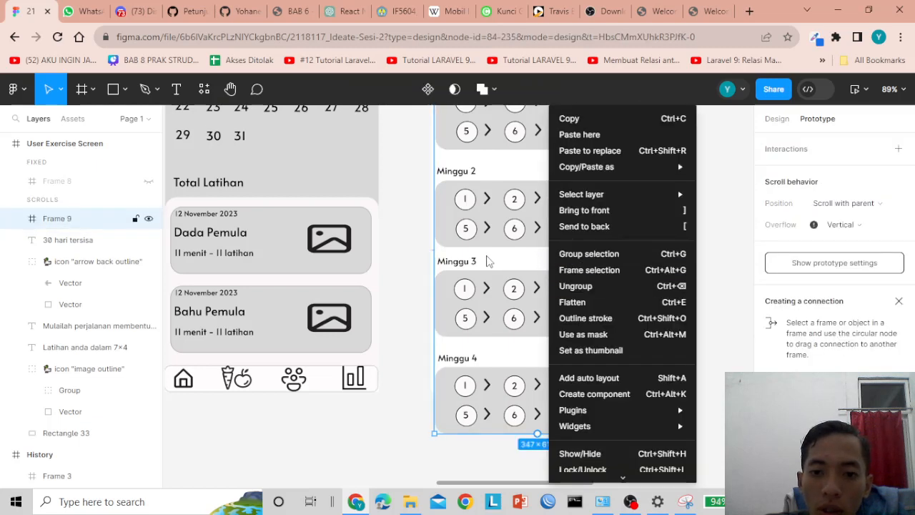
{"action": "left_click", "coordinate": [492, 262]}
{"action": "left_click", "coordinate": [866, 89]}
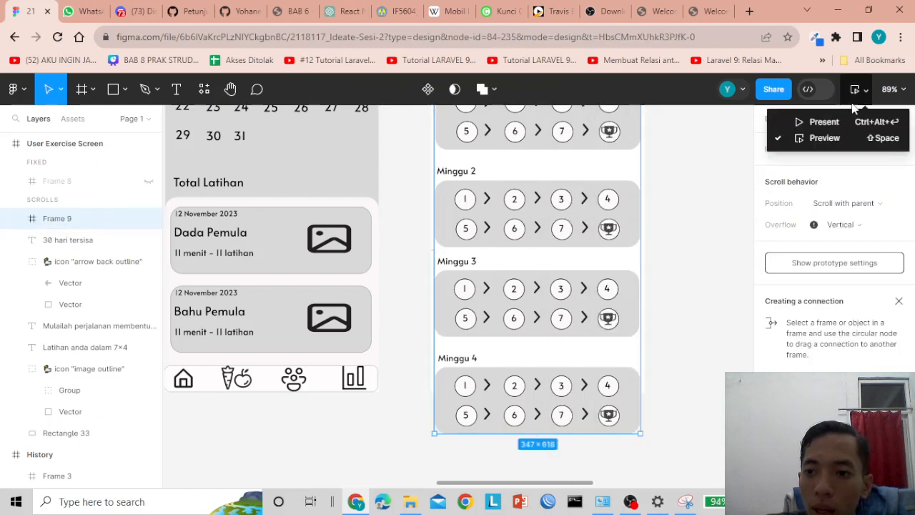
{"action": "left_click", "coordinate": [820, 140]}
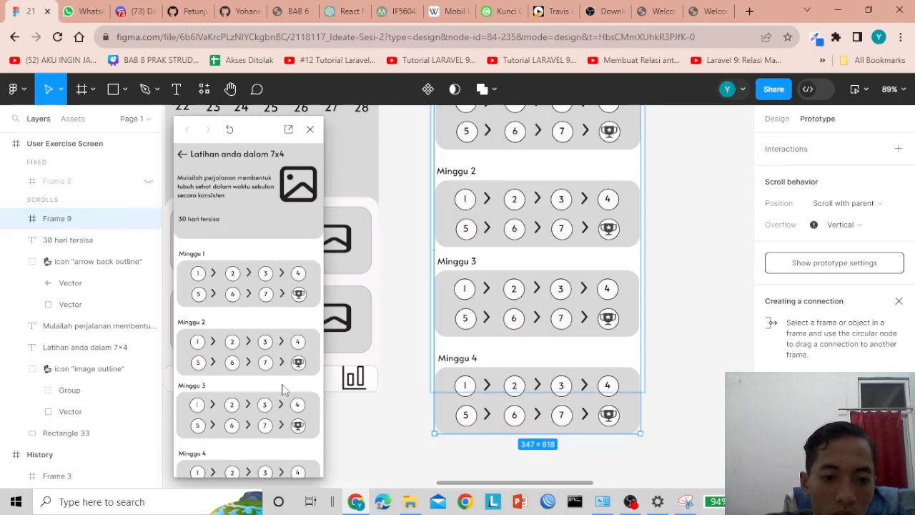
{"action": "left_click", "coordinate": [423, 341]}
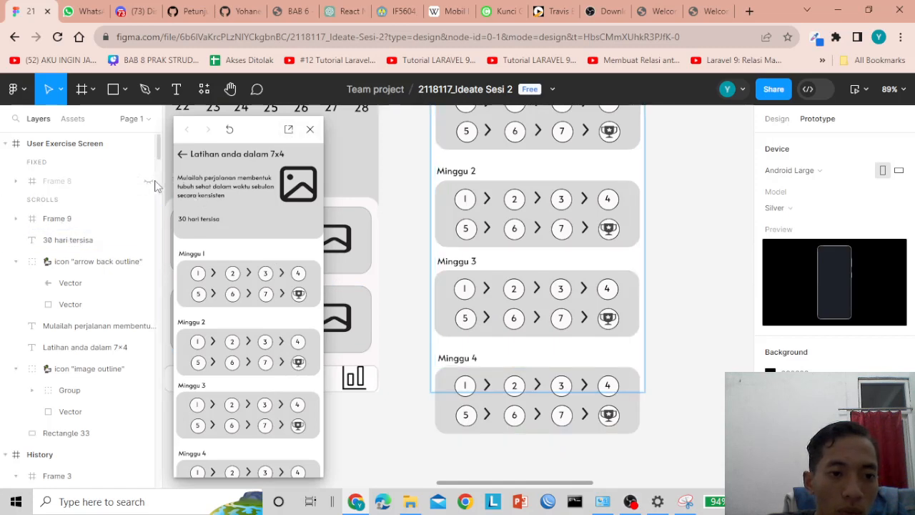
- Unhide Frame 8 so the white Mulai bar shows again
{"action": "scroll", "coordinate": [155, 186], "scroll_direction": "down", "scroll_amount": 10}
{"action": "scroll", "coordinate": [106, 228], "scroll_direction": "up", "scroll_amount": 6}
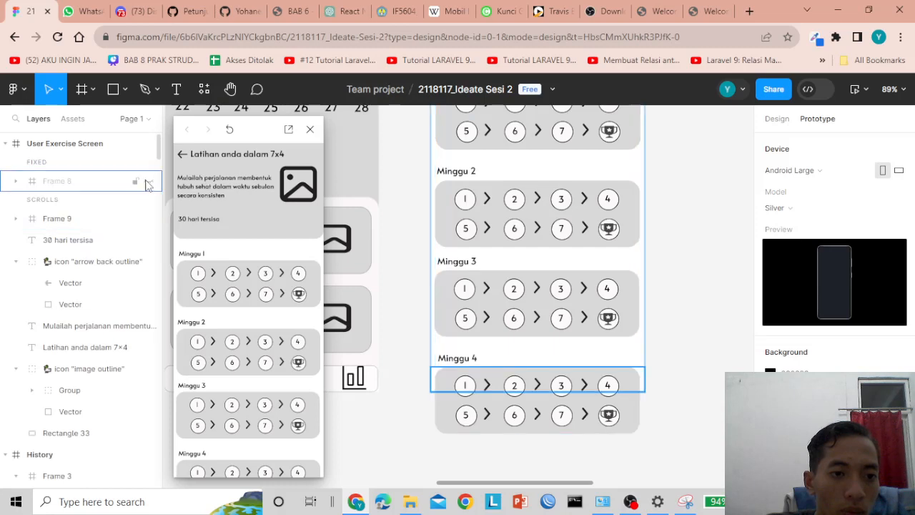
{"action": "left_click", "coordinate": [148, 182]}
{"action": "left_click", "coordinate": [492, 382]}
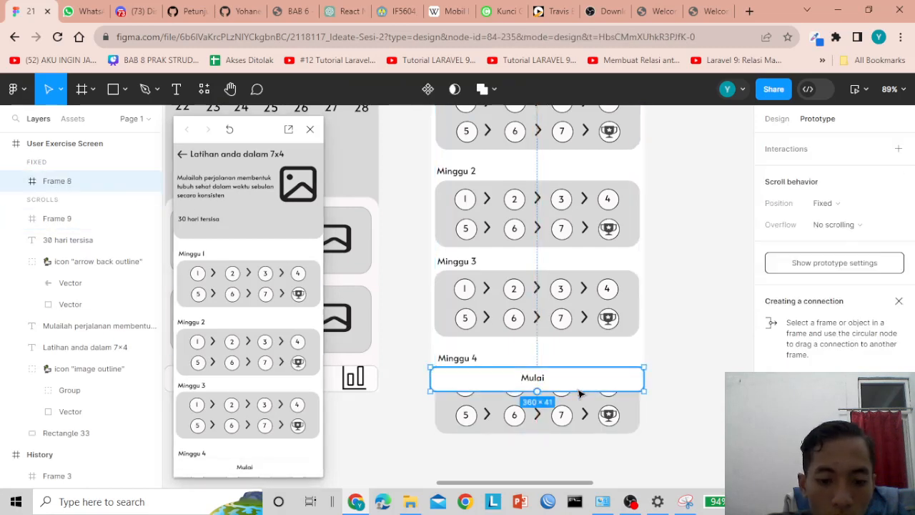
{"action": "key", "text": "Escape"}
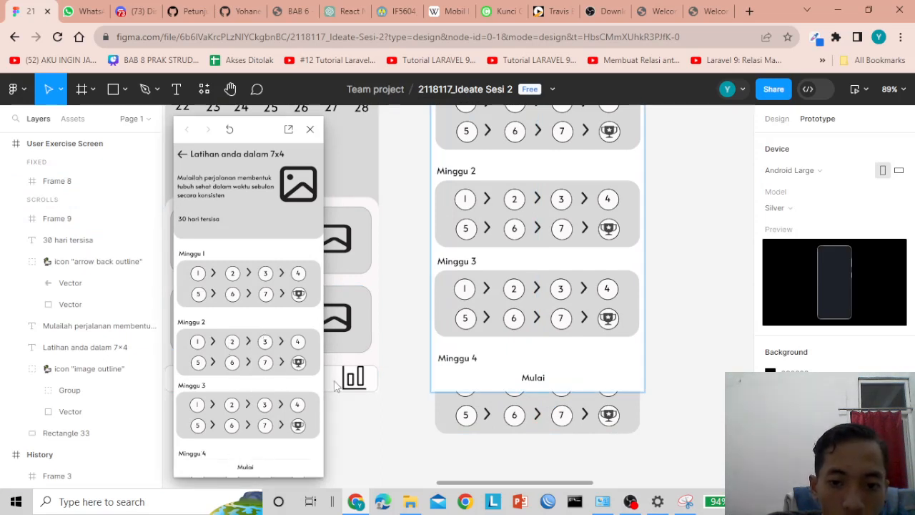
- Move Frame 9 up so it ends at the Mulai bar
{"action": "left_click", "coordinate": [515, 419]}
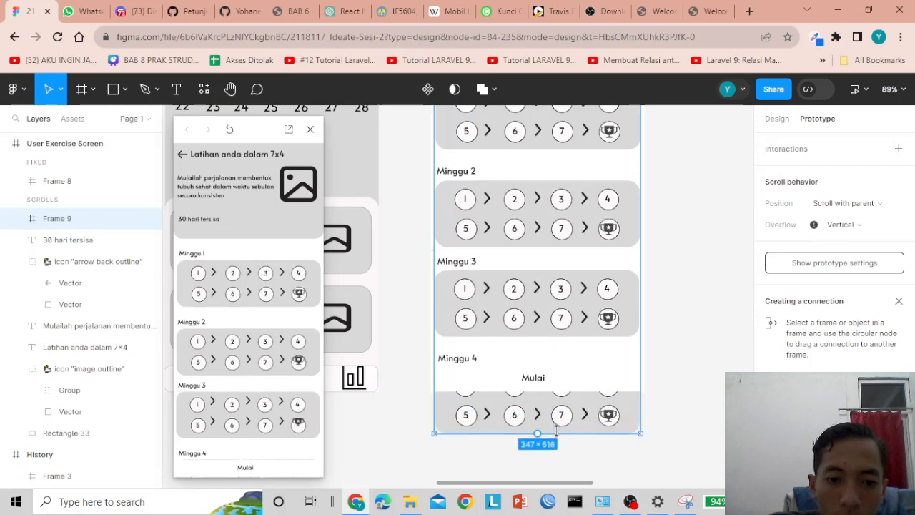
{"action": "left_click", "coordinate": [669, 424]}
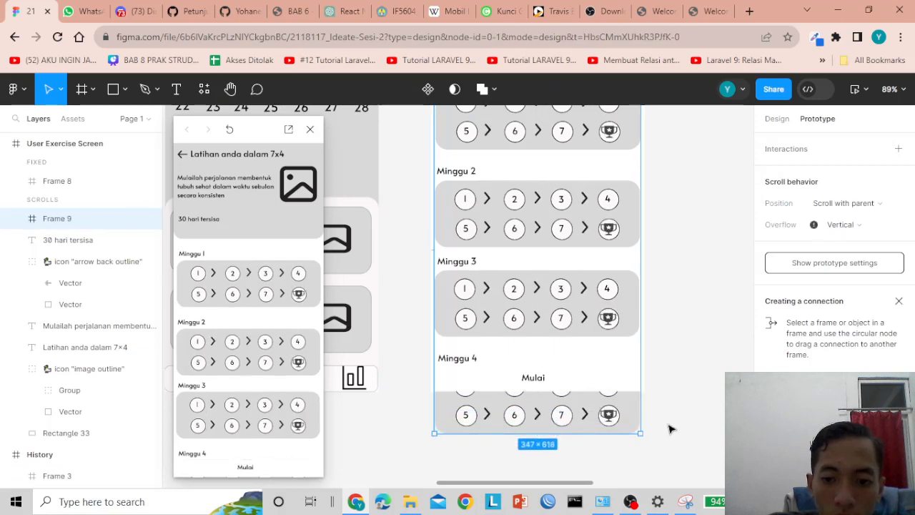
{"action": "left_click", "coordinate": [548, 438]}
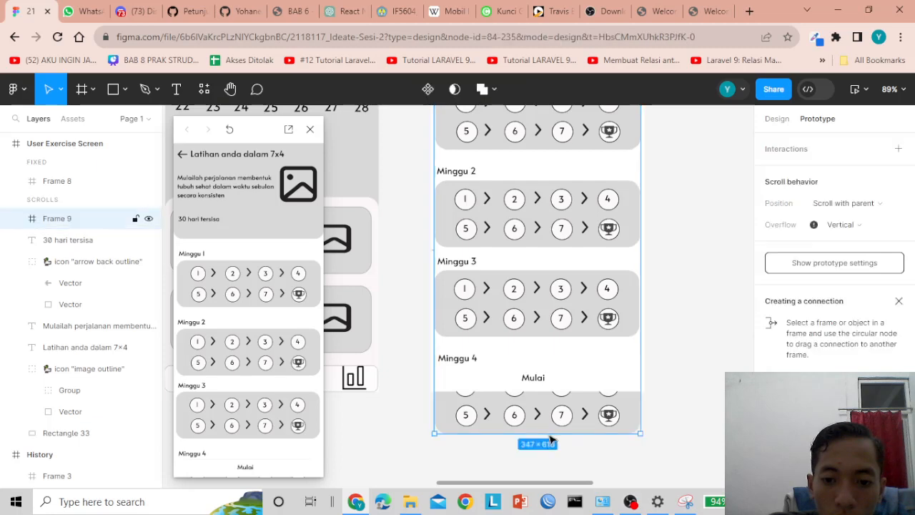
{"action": "left_click_drag", "start_coordinate": [551, 439], "coordinate": [549, 392]}
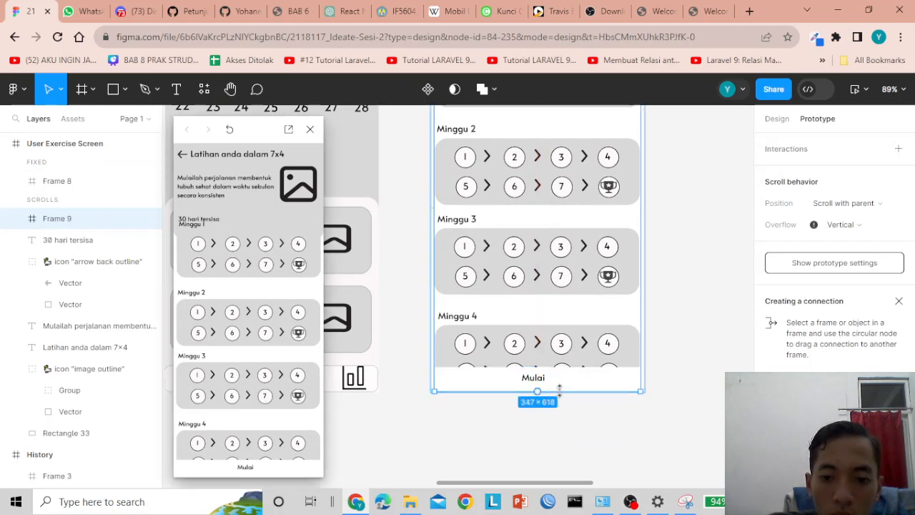
- Close the preview and move Frame 9 down below the '30 hari tersisa' text
{"action": "left_click", "coordinate": [311, 133]}
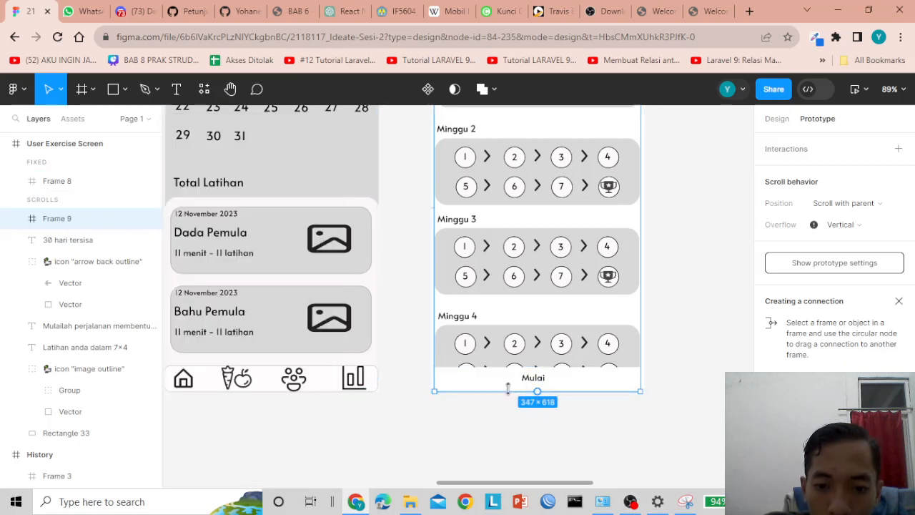
{"action": "scroll", "coordinate": [494, 222], "scroll_direction": "up", "scroll_amount": 3}
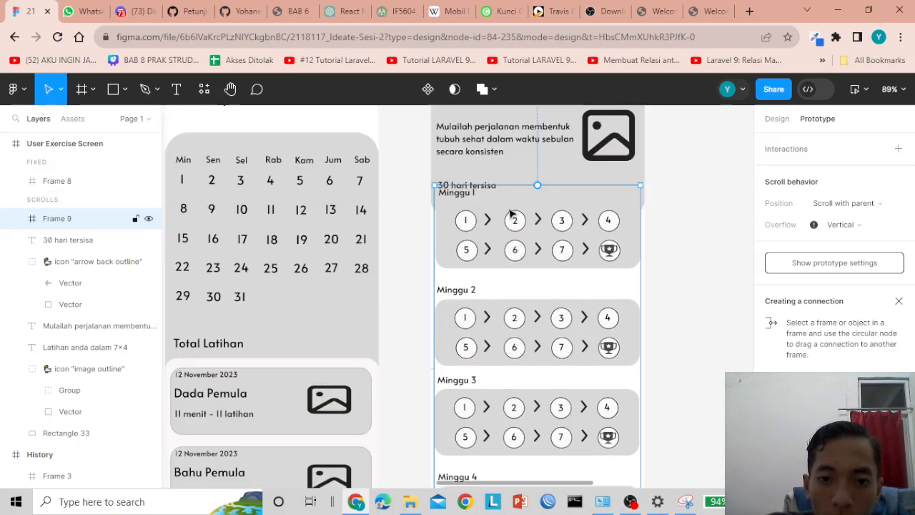
{"action": "left_click_drag", "start_coordinate": [524, 208], "coordinate": [520, 237]}
{"action": "key", "text": "Escape"}
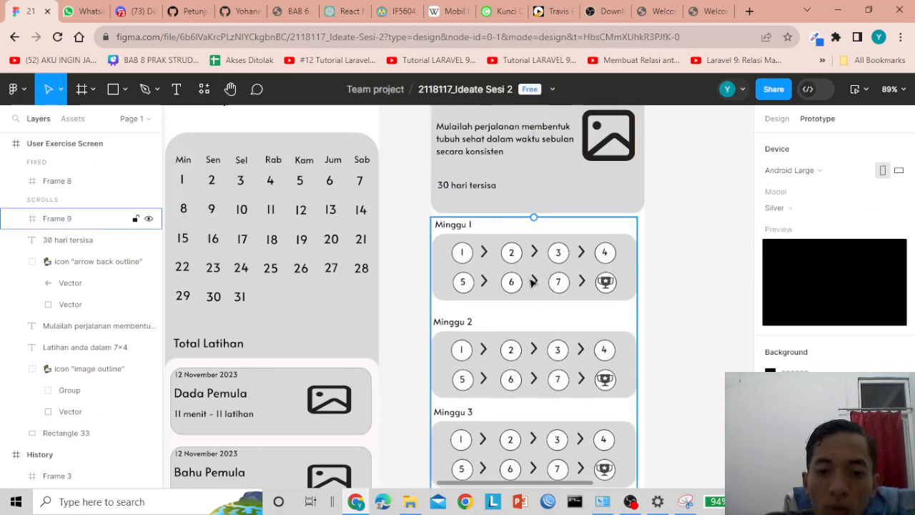
- Centre Frame 9 horizontally and turn off its Clip content
{"action": "scroll", "coordinate": [533, 279], "scroll_direction": "down", "scroll_amount": 3}
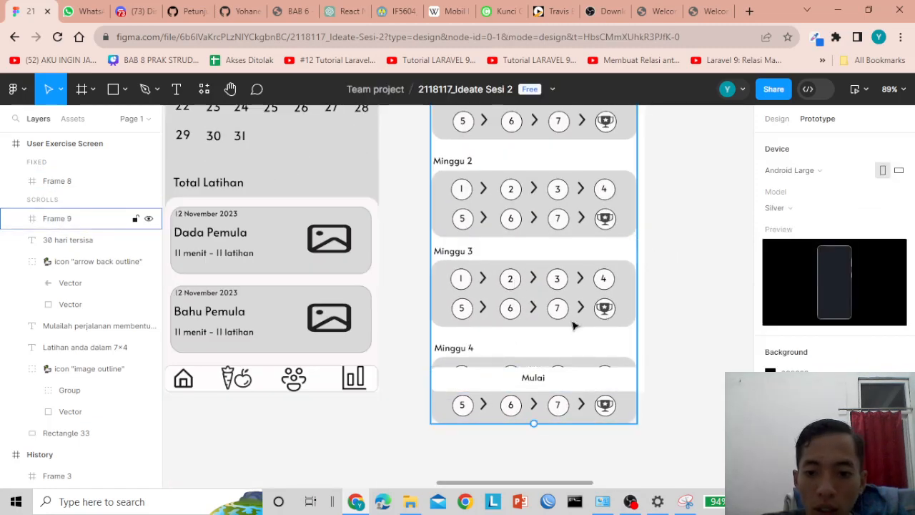
{"action": "left_click", "coordinate": [576, 380]}
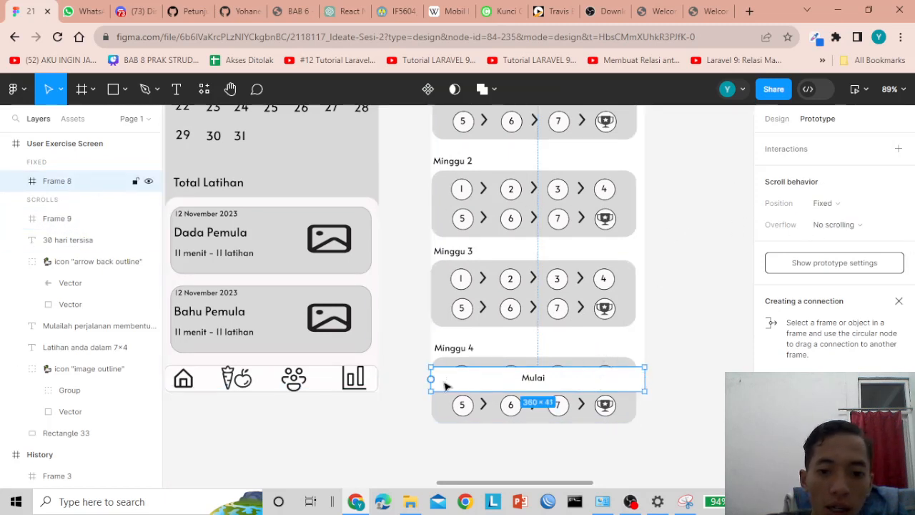
{"action": "left_click", "coordinate": [145, 226]}
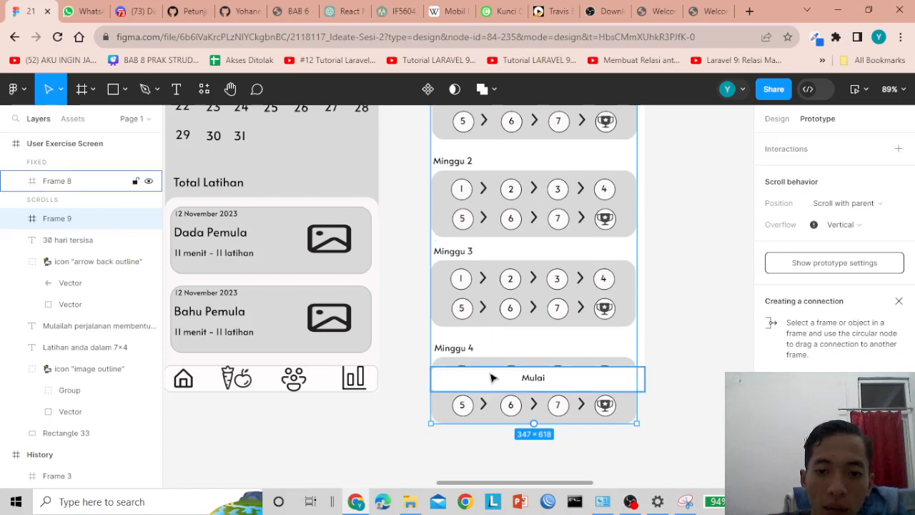
{"action": "left_click_drag", "start_coordinate": [524, 336], "coordinate": [526, 326]}
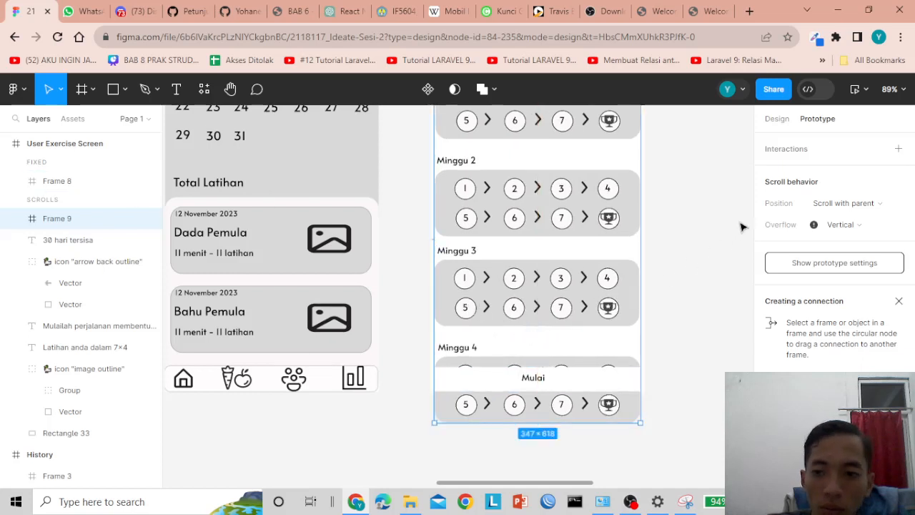
{"action": "key", "text": "alt+8"}
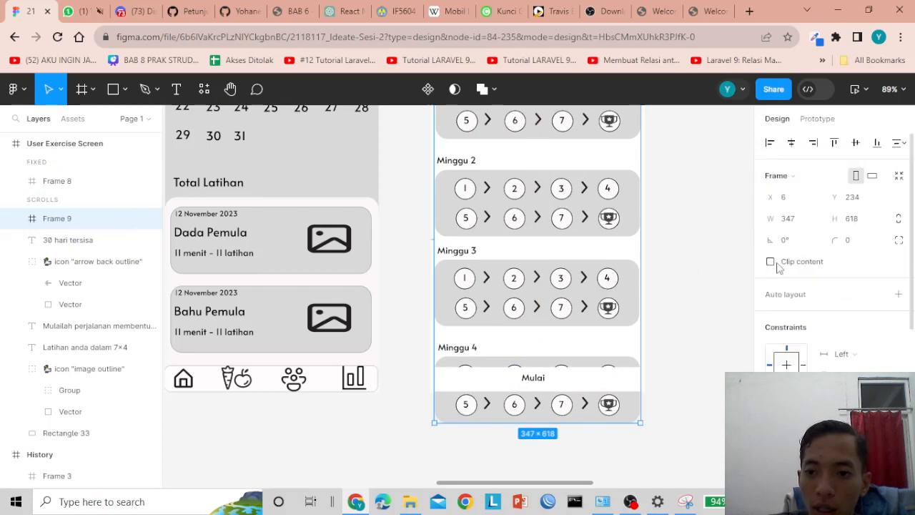
{"action": "left_click", "coordinate": [770, 263]}
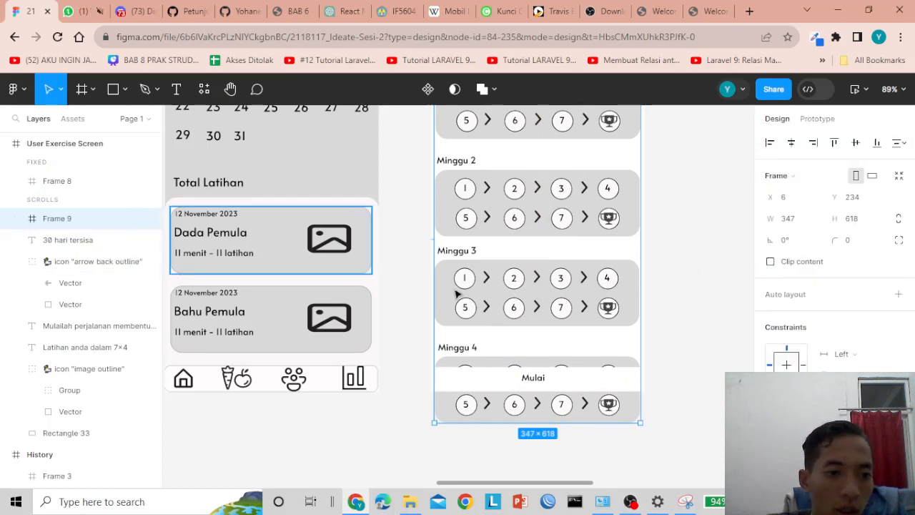
- Turn Clip content back on for the User Exercise Screen frame
{"action": "left_click", "coordinate": [61, 145]}
{"action": "left_click", "coordinate": [771, 262]}
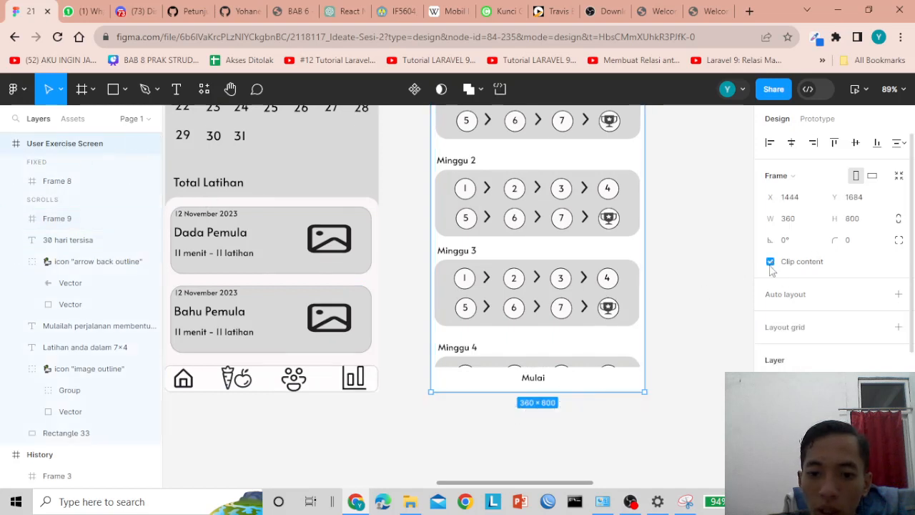
{"action": "left_click", "coordinate": [659, 350]}
- Preview the exercise screen prototype to check the Mulai bar sits at the bottom
{"action": "left_click", "coordinate": [863, 90]}
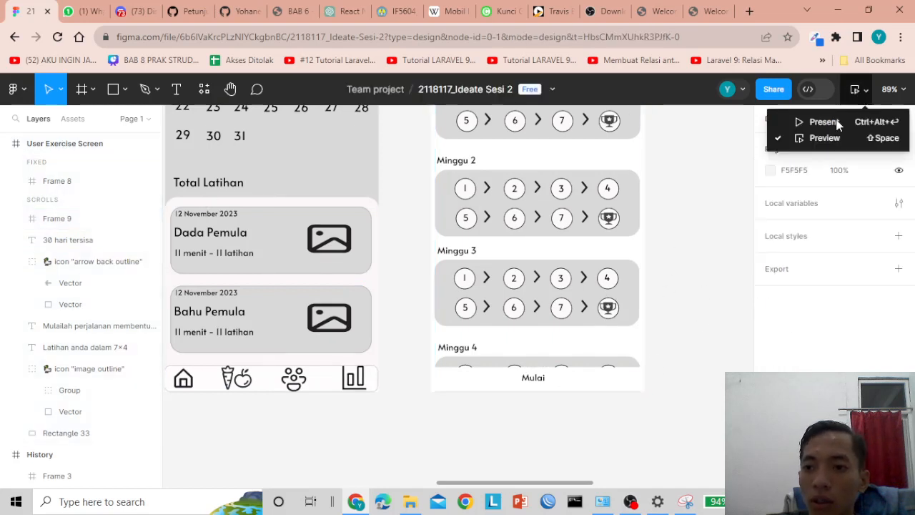
{"action": "left_click", "coordinate": [795, 143]}
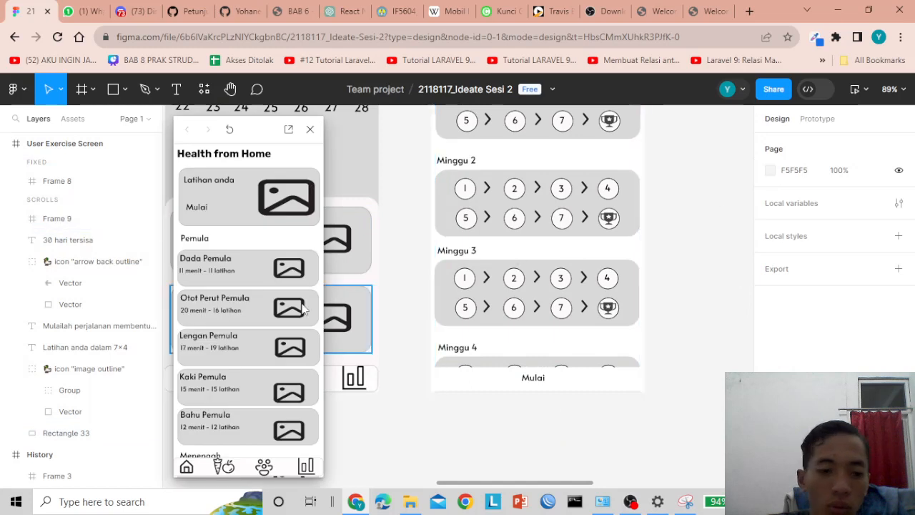
{"action": "left_click_drag", "start_coordinate": [240, 340], "coordinate": [245, 269]}
{"action": "scroll", "coordinate": [250, 270], "scroll_direction": "up", "scroll_amount": 2}
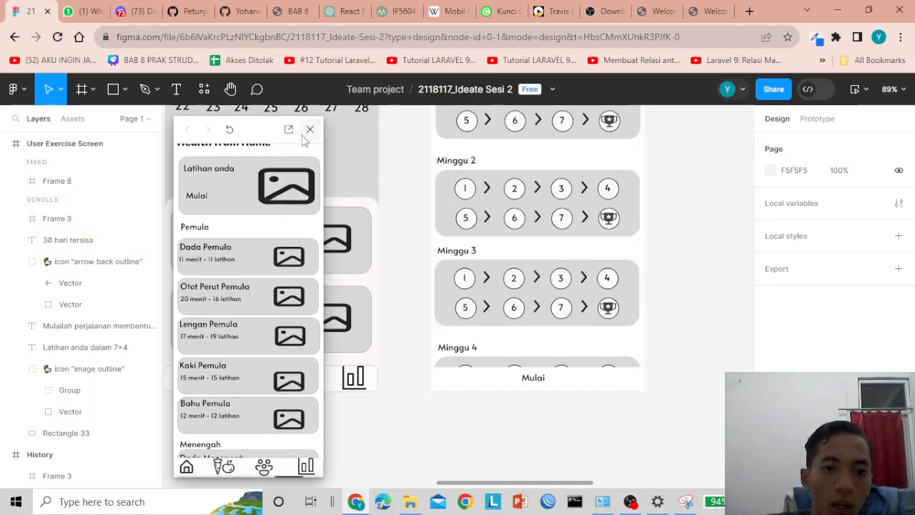
{"action": "left_click", "coordinate": [310, 129]}
{"action": "left_click", "coordinate": [57, 218]}
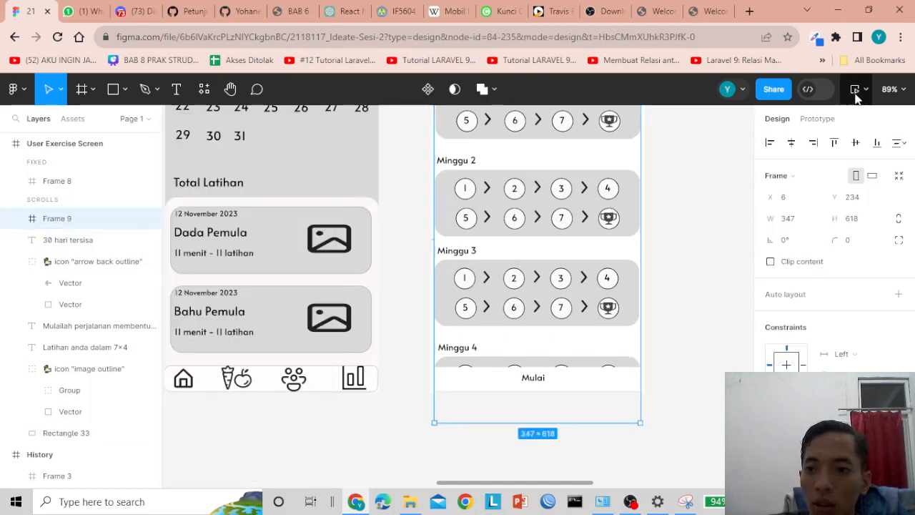
{"action": "left_click", "coordinate": [857, 95]}
{"action": "left_click", "coordinate": [799, 140]}
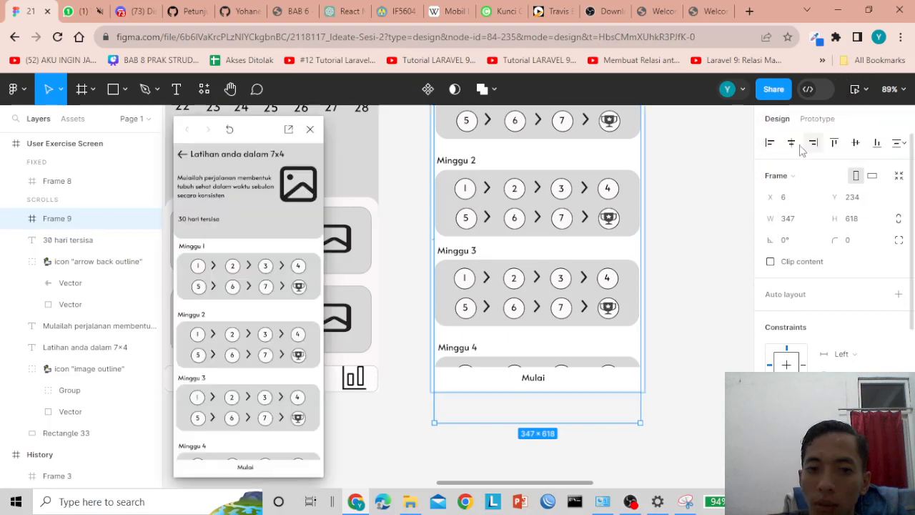
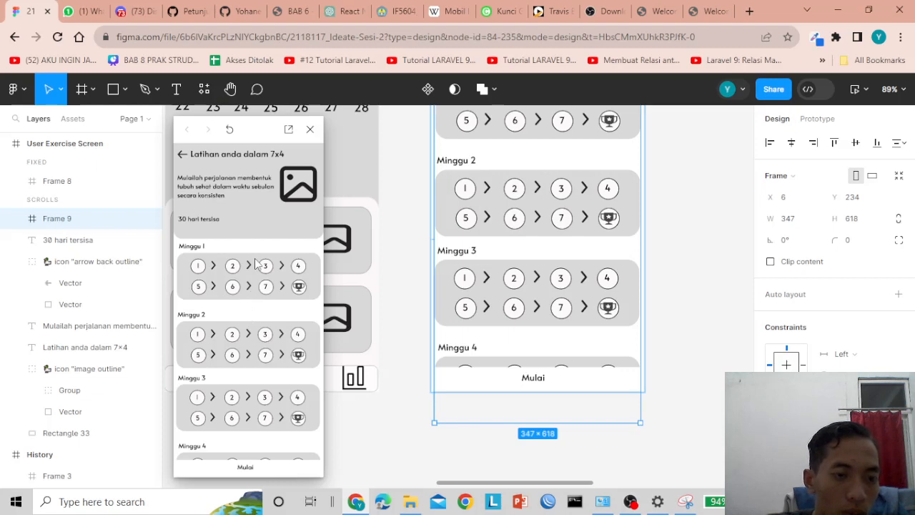
- Close the prototype preview, look over the exercise screen on the canvas, and clear the selection
{"action": "left_click", "coordinate": [310, 130]}
{"action": "scroll", "coordinate": [474, 267], "scroll_direction": "up", "scroll_amount": 5}
{"action": "left_click_drag", "start_coordinate": [405, 163], "coordinate": [454, 182]}
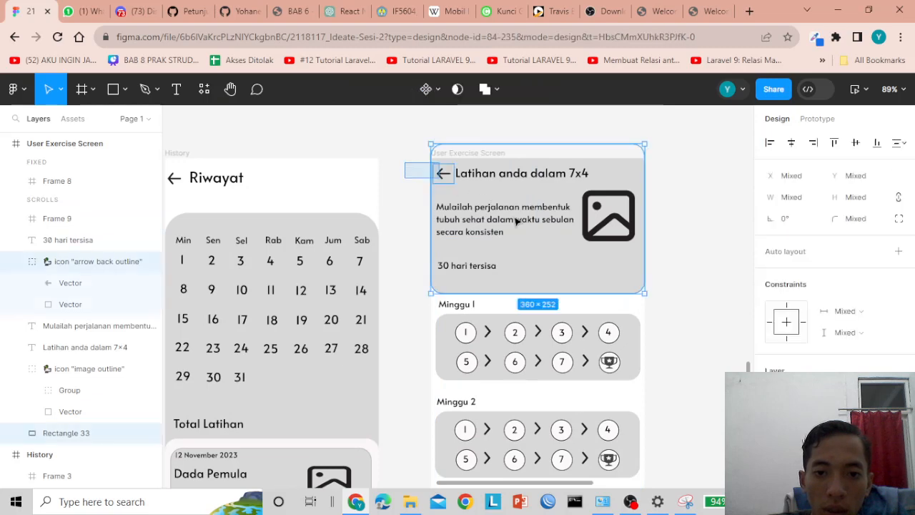
{"action": "left_click_drag", "start_coordinate": [516, 221], "coordinate": [690, 296]}
{"action": "scroll", "coordinate": [613, 480], "scroll_direction": "down", "scroll_amount": 3}
{"action": "scroll", "coordinate": [617, 333], "scroll_direction": "down", "scroll_amount": 1}
{"action": "scroll", "coordinate": [617, 331], "scroll_direction": "up", "scroll_amount": 3}
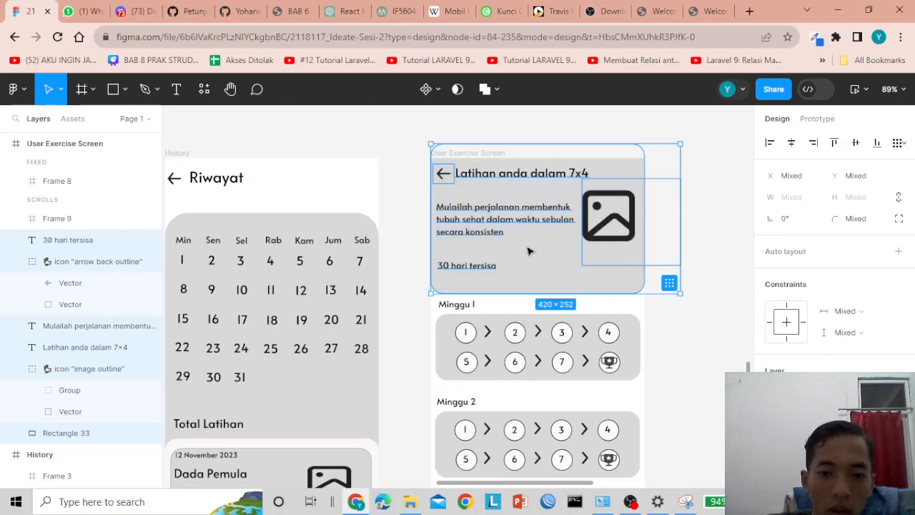
{"action": "left_click_drag", "start_coordinate": [401, 316], "coordinate": [632, 387]}
{"action": "scroll", "coordinate": [589, 403], "scroll_direction": "down", "scroll_amount": 3}
{"action": "scroll", "coordinate": [605, 399], "scroll_direction": "down", "scroll_amount": 2}
{"action": "left_click", "coordinate": [697, 355]}
{"action": "scroll", "coordinate": [671, 352], "scroll_direction": "up", "scroll_amount": 5}
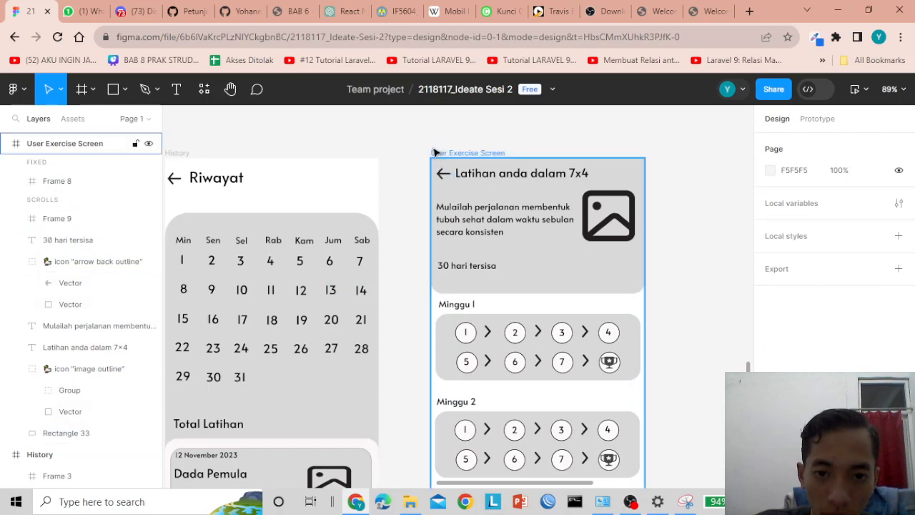
{"action": "scroll", "coordinate": [501, 304], "scroll_direction": "down", "scroll_amount": 5}
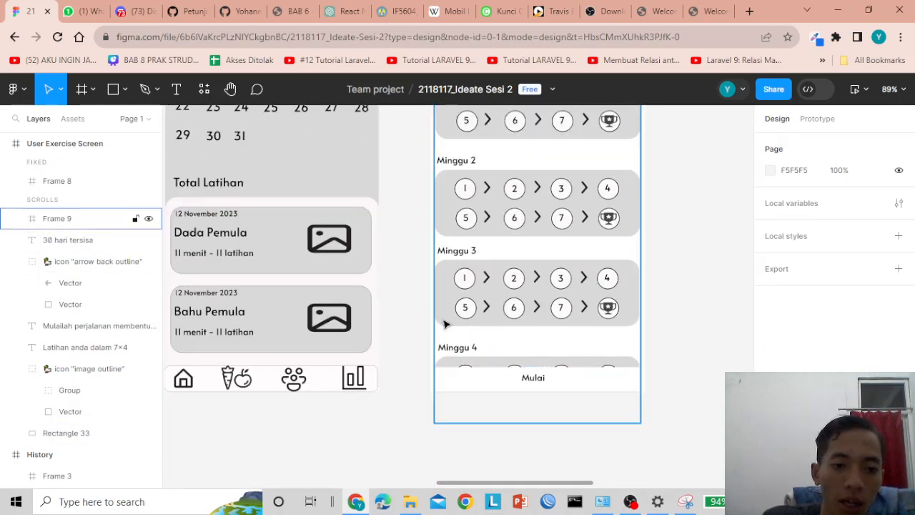
{"action": "scroll", "coordinate": [409, 268], "scroll_direction": "up", "scroll_amount": 2}
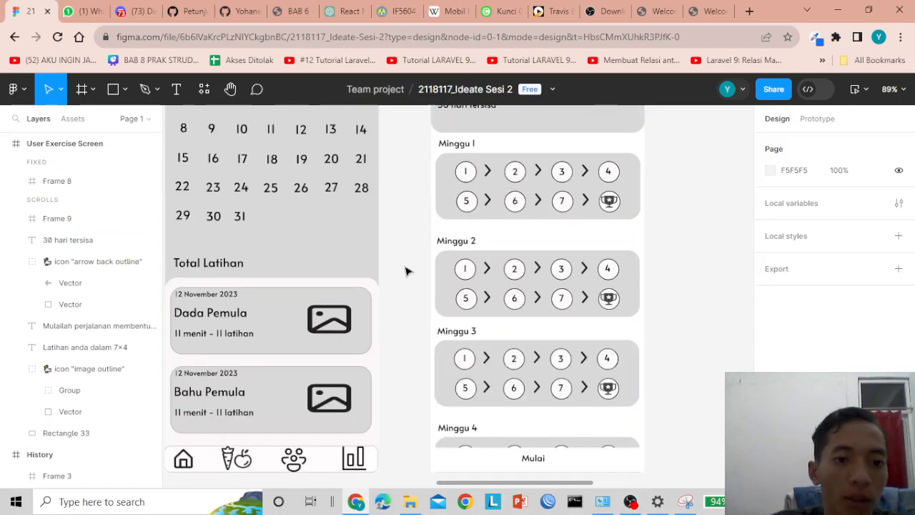
{"action": "left_click_drag", "start_coordinate": [453, 483], "coordinate": [379, 485]}
{"action": "scroll", "coordinate": [379, 321], "scroll_direction": "up", "scroll_amount": 2}
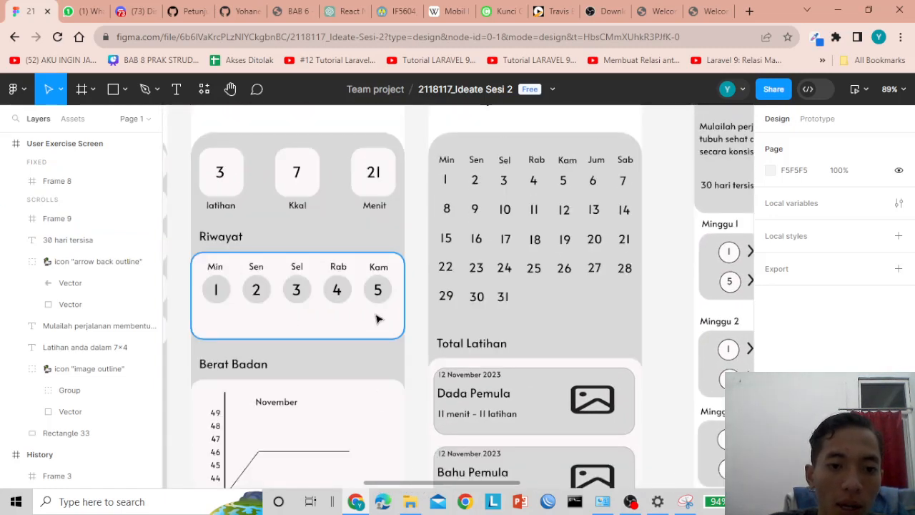
{"action": "scroll", "coordinate": [379, 319], "scroll_direction": "up", "scroll_amount": 2}
{"action": "scroll", "coordinate": [329, 246], "scroll_direction": "up", "scroll_amount": 2}
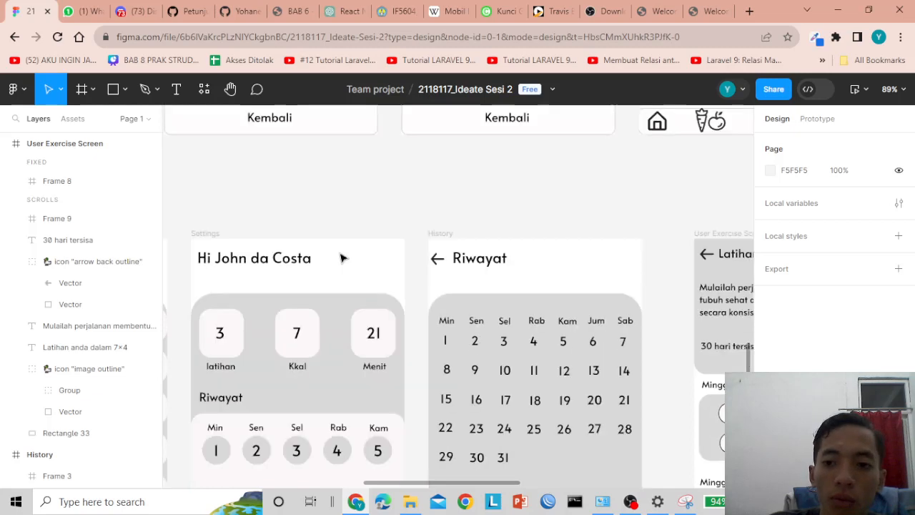
{"action": "scroll", "coordinate": [293, 254], "scroll_direction": "down", "scroll_amount": 4}
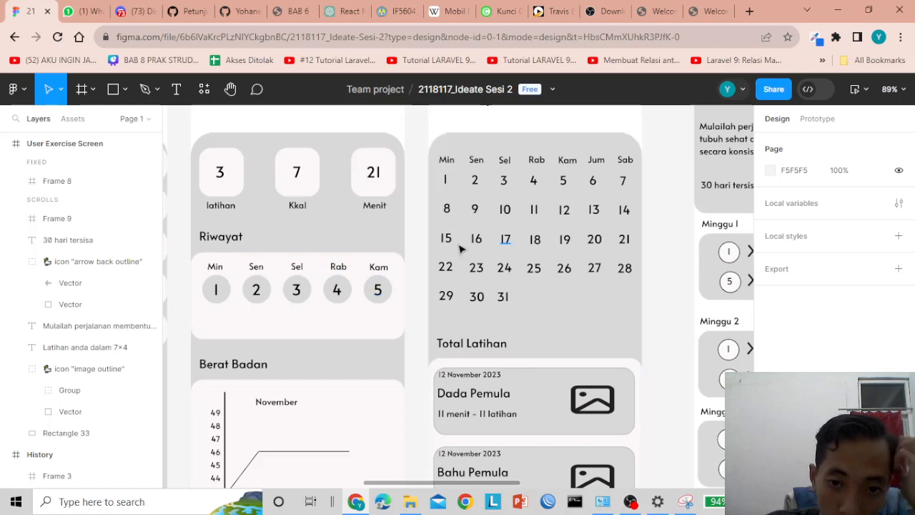
{"action": "scroll", "coordinate": [272, 241], "scroll_direction": "down", "scroll_amount": 2}
{"action": "scroll", "coordinate": [259, 316], "scroll_direction": "up", "scroll_amount": 4}
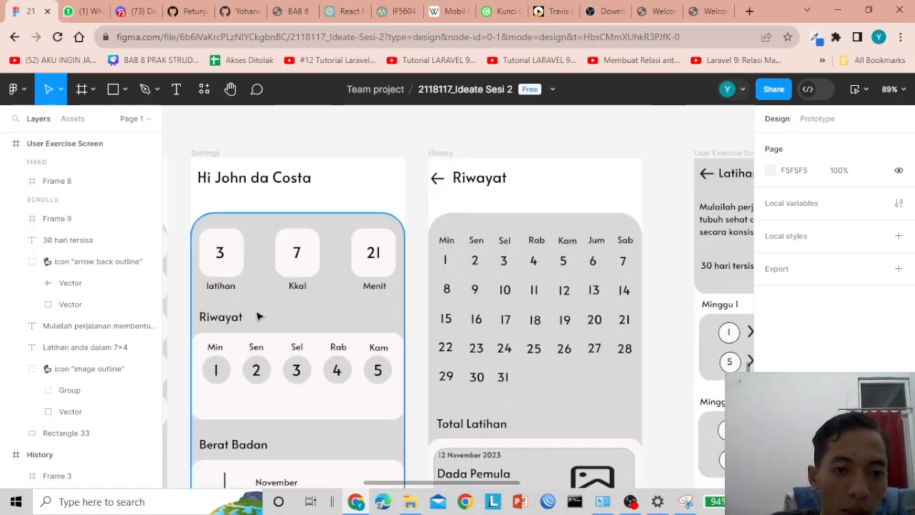
{"action": "scroll", "coordinate": [301, 288], "scroll_direction": "down", "scroll_amount": 2}
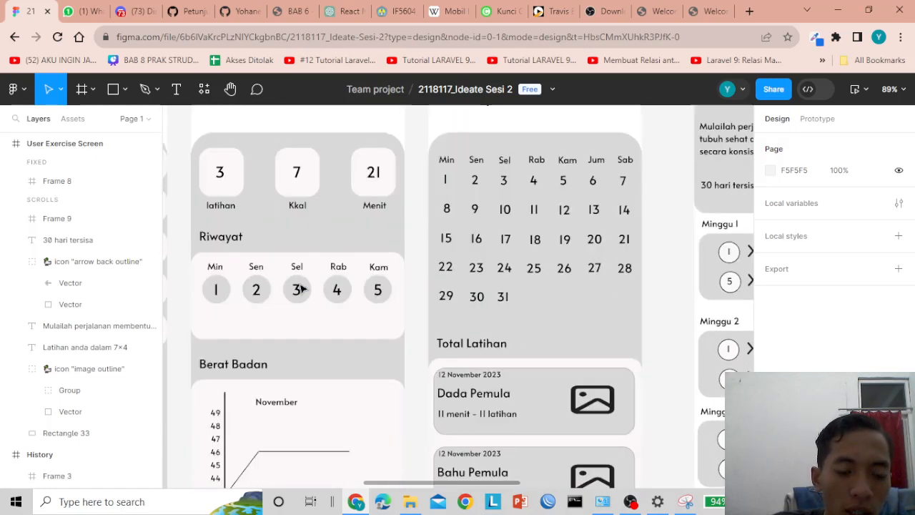
{"action": "scroll", "coordinate": [296, 308], "scroll_direction": "down", "scroll_amount": 3}
{"action": "scroll", "coordinate": [294, 322], "scroll_direction": "down", "scroll_amount": 2}
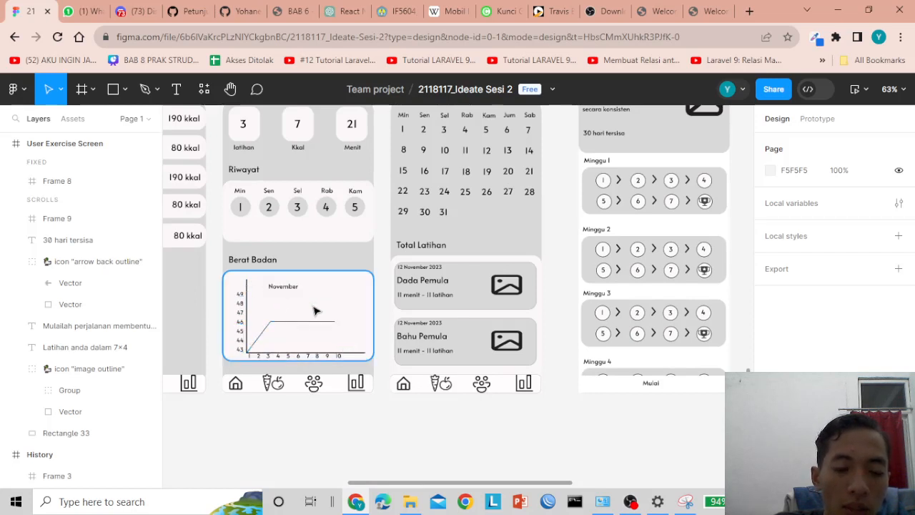
{"action": "scroll", "coordinate": [320, 322], "scroll_direction": "up", "scroll_amount": 3}
{"action": "scroll", "coordinate": [320, 322], "scroll_direction": "down", "scroll_amount": 2}
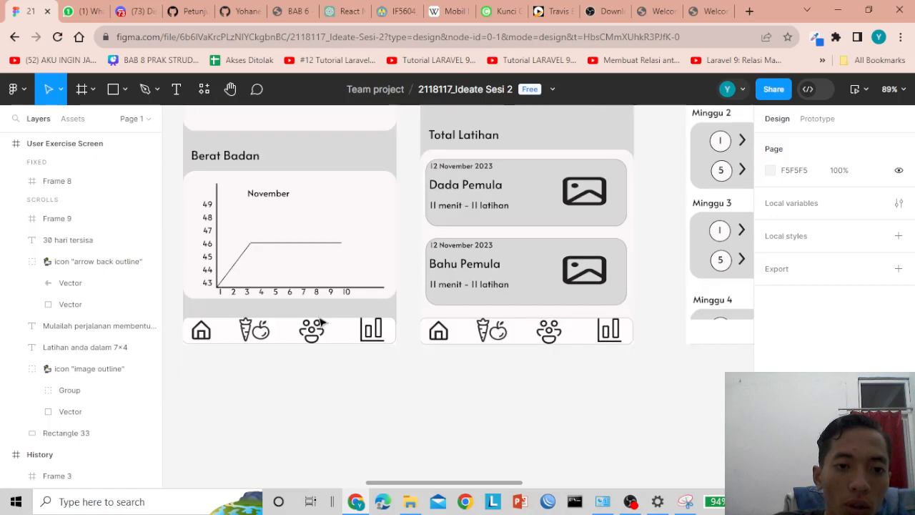
{"action": "scroll", "coordinate": [321, 322], "scroll_direction": "down", "scroll_amount": 3}
{"action": "scroll", "coordinate": [322, 307], "scroll_direction": "up", "scroll_amount": 4}
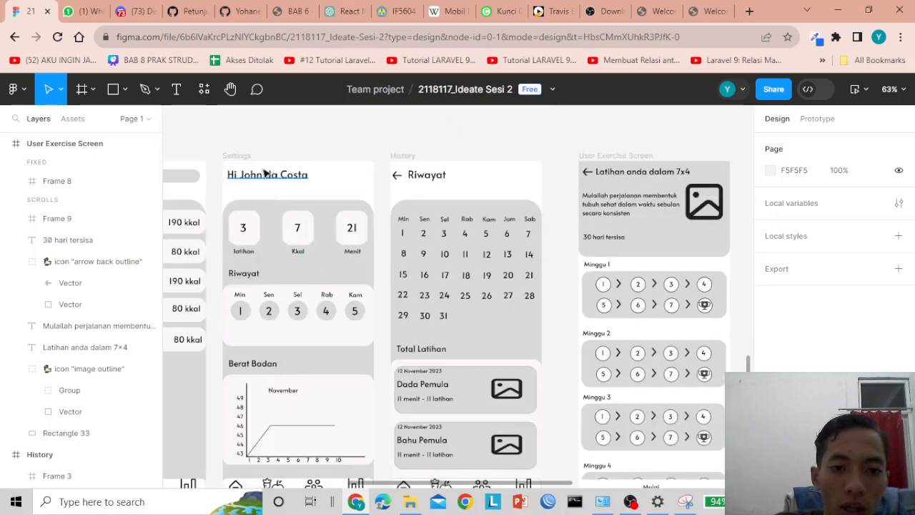
{"action": "left_click_drag", "start_coordinate": [424, 486], "coordinate": [504, 480]}
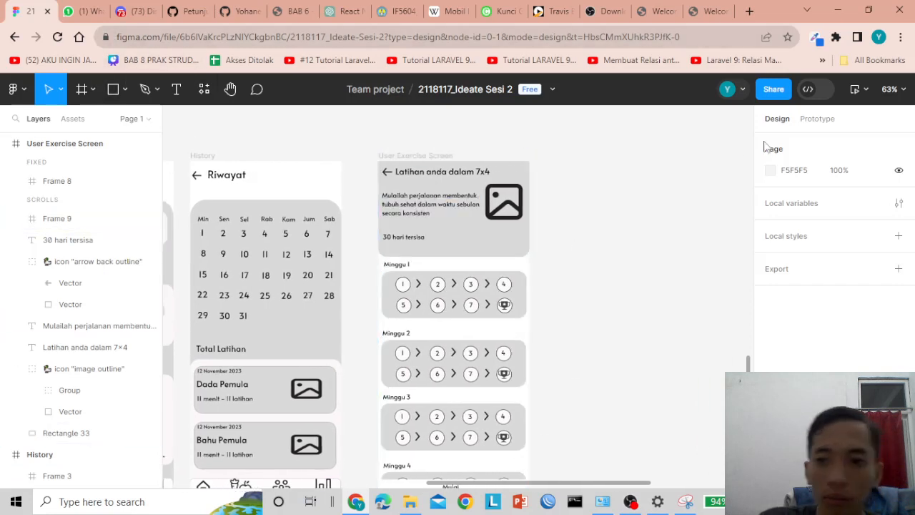
- Add an Android Large frame beside the exercise screen, shifted down to line up
{"action": "left_click", "coordinate": [92, 89]}
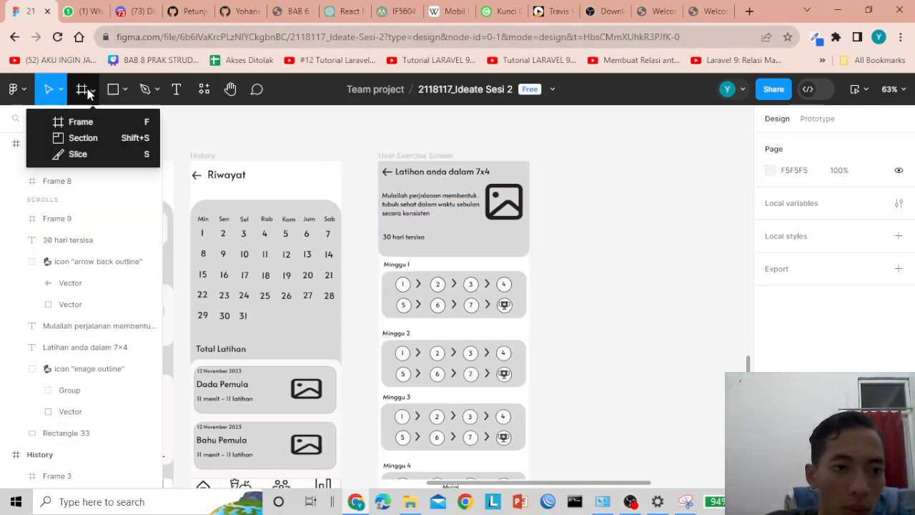
{"action": "left_click", "coordinate": [101, 127]}
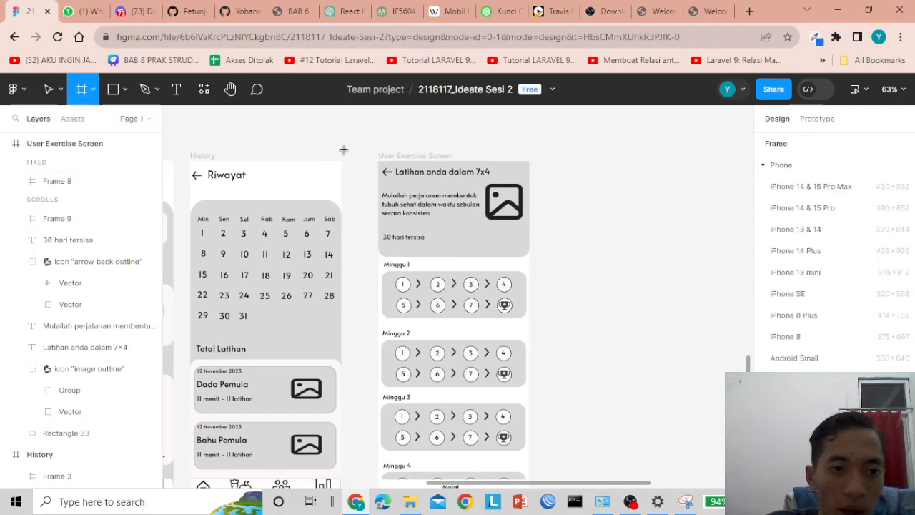
{"action": "left_click", "coordinate": [795, 379]}
{"action": "left_click_drag", "start_coordinate": [572, 191], "coordinate": [572, 224]}
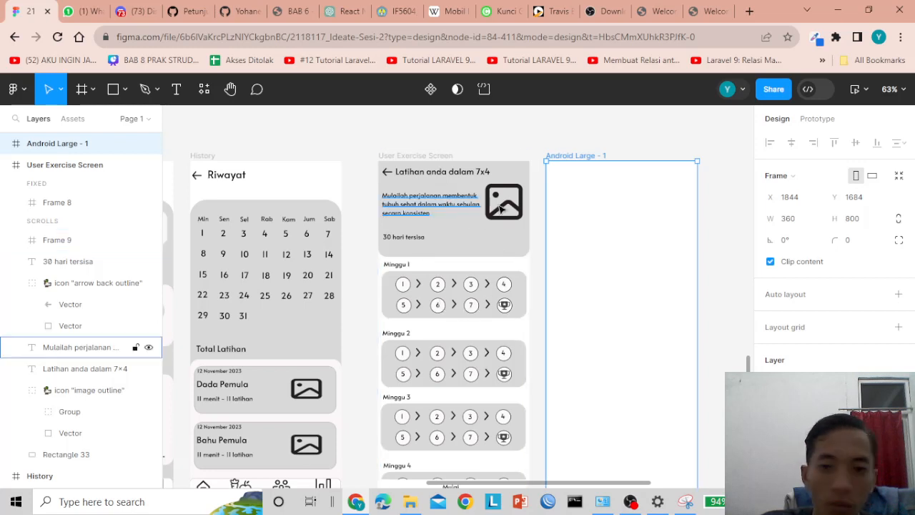
{"action": "left_click", "coordinate": [450, 159]}
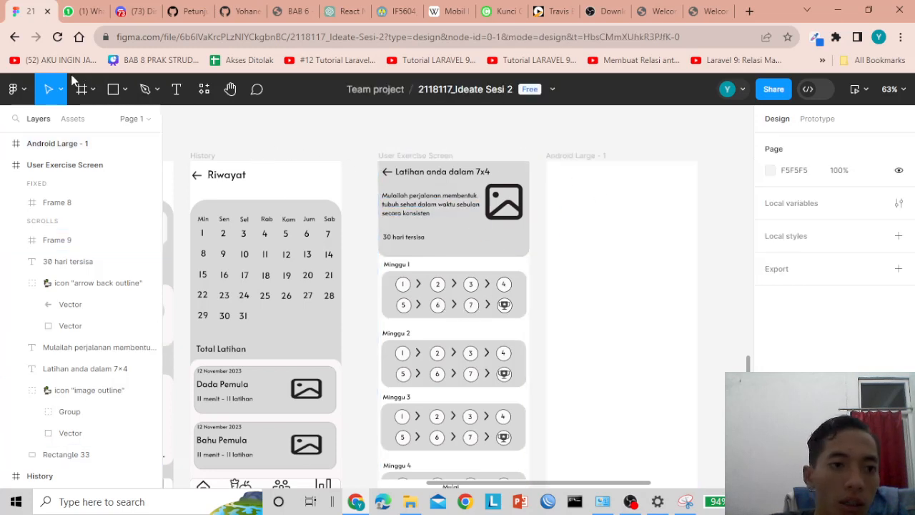
- Add a 'Hi' greeting with the user's name at the new frame's top-left corner
{"action": "left_click", "coordinate": [176, 89]}
{"action": "left_click", "coordinate": [554, 169]}
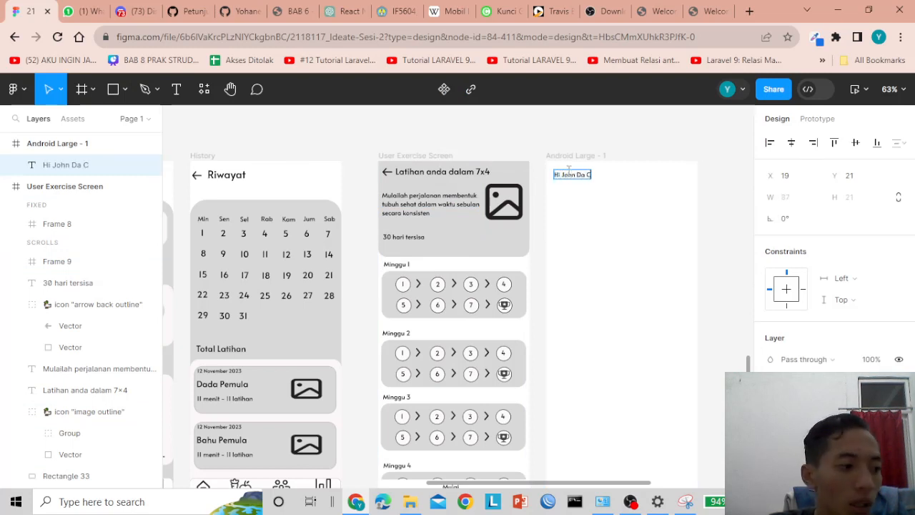
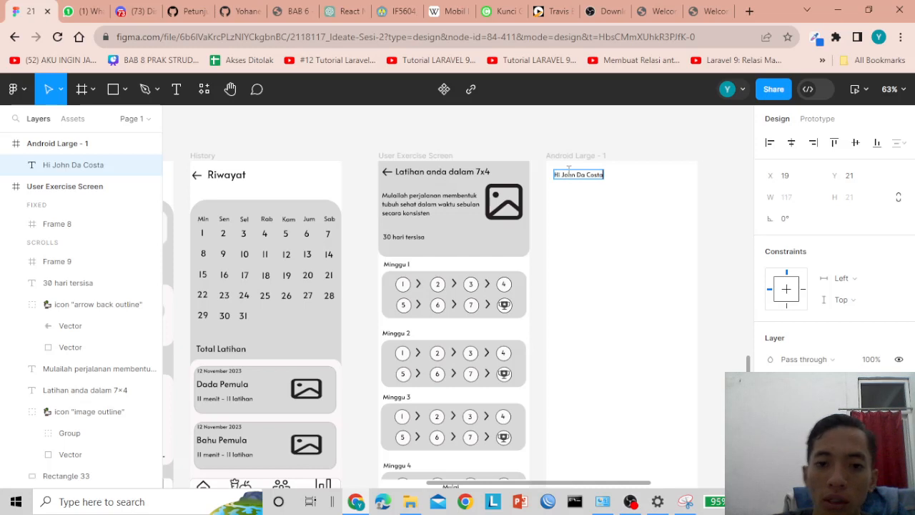
{"action": "key", "text": "Escape"}
{"action": "left_click_drag", "start_coordinate": [572, 176], "coordinate": [573, 173]}
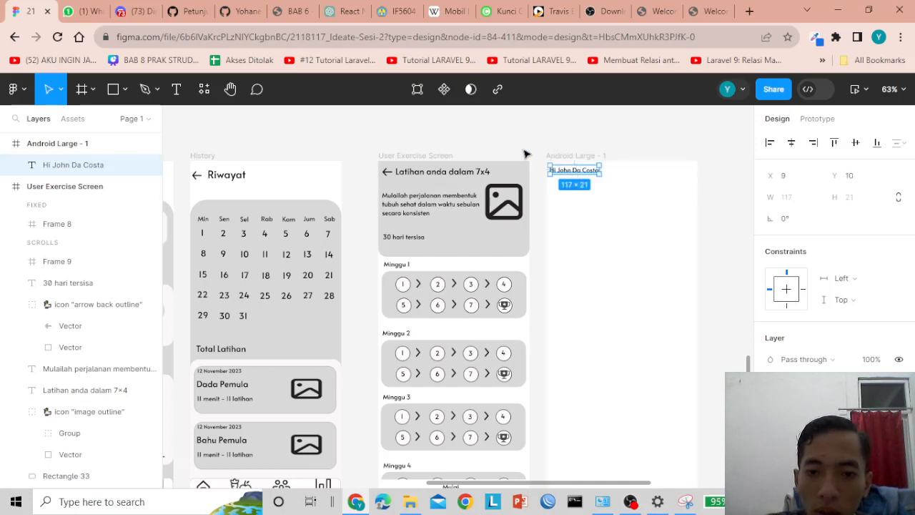
{"action": "left_click", "coordinate": [549, 169]}
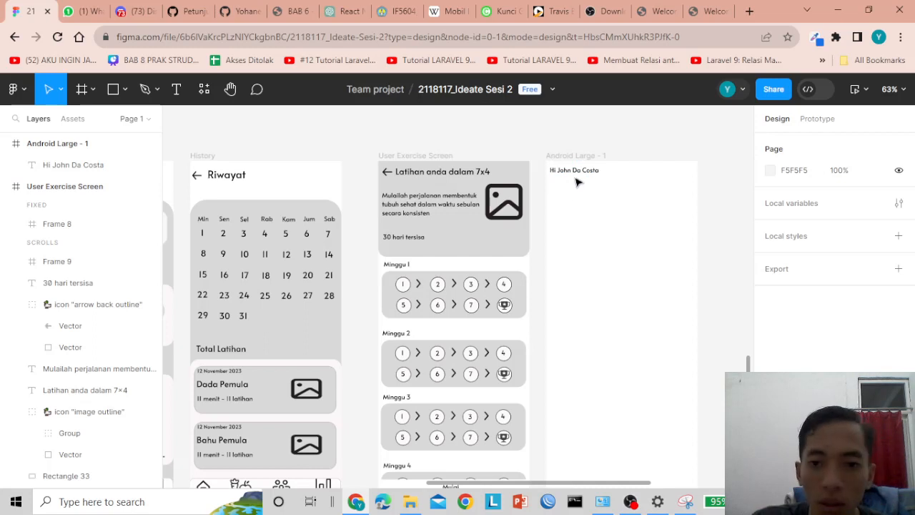
{"action": "left_click", "coordinate": [572, 172]}
{"action": "left_click", "coordinate": [524, 155]}
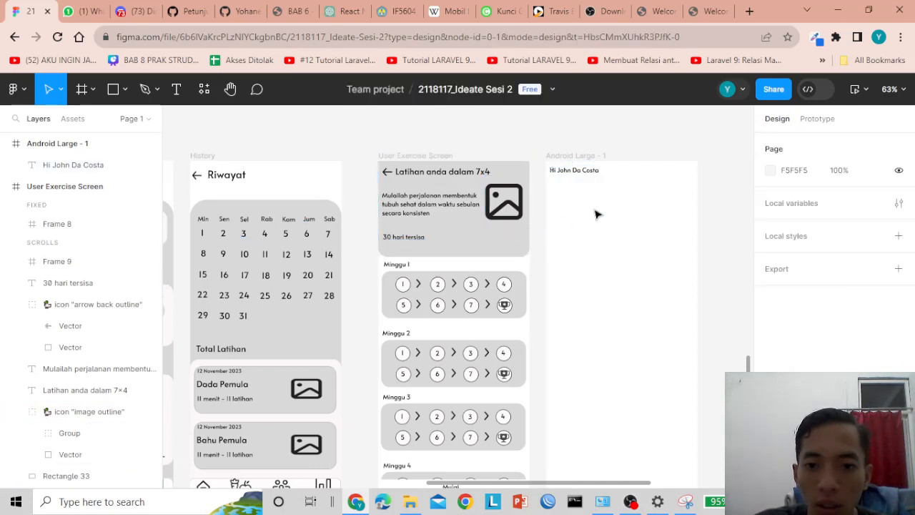
- Draw Rectangle 36 below the greeting and stretch it to 360×751 as the grey card
{"action": "left_click", "coordinate": [125, 90]}
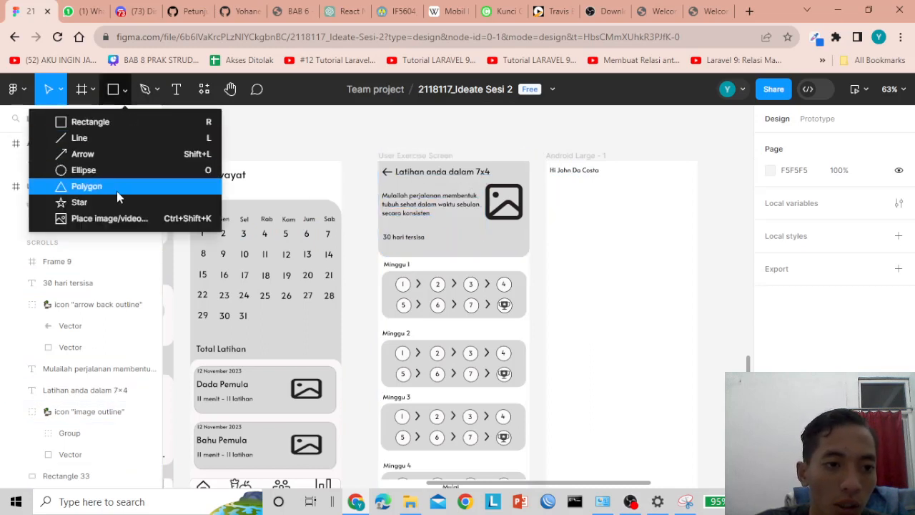
{"action": "left_click", "coordinate": [102, 123]}
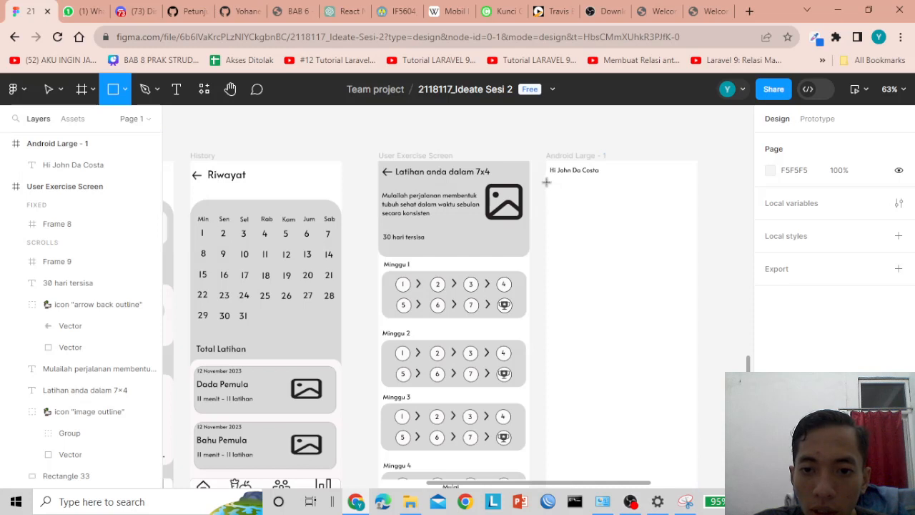
{"action": "mouse_move", "coordinate": [547, 183]}
{"action": "left_mouse_down"}
{"action": "mouse_move", "coordinate": [599, 200]}
{"action": "mouse_move", "coordinate": [682, 259]}
{"action": "mouse_move", "coordinate": [698, 299]}
{"action": "mouse_move", "coordinate": [698, 332]}
{"action": "left_mouse_up"}
{"action": "mouse_move", "coordinate": [558, 194]}
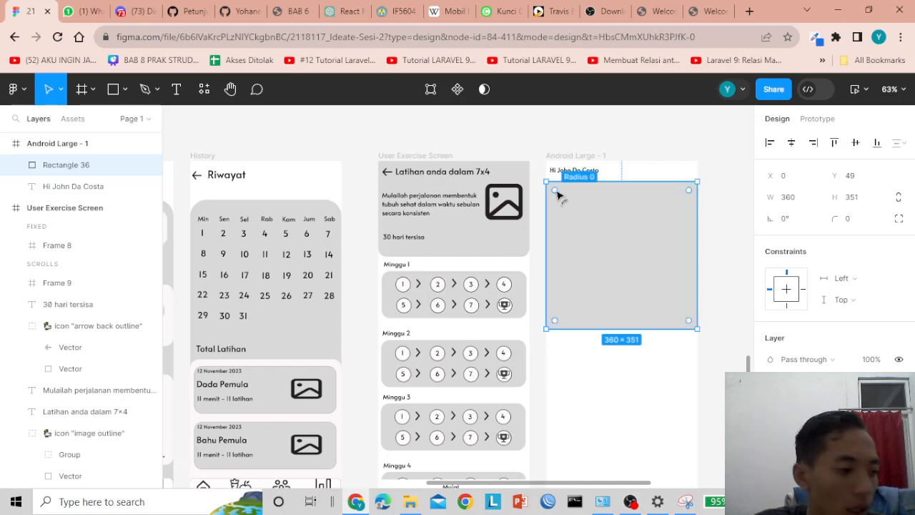
{"action": "scroll", "coordinate": [630, 264], "scroll_direction": "down", "scroll_amount": 2}
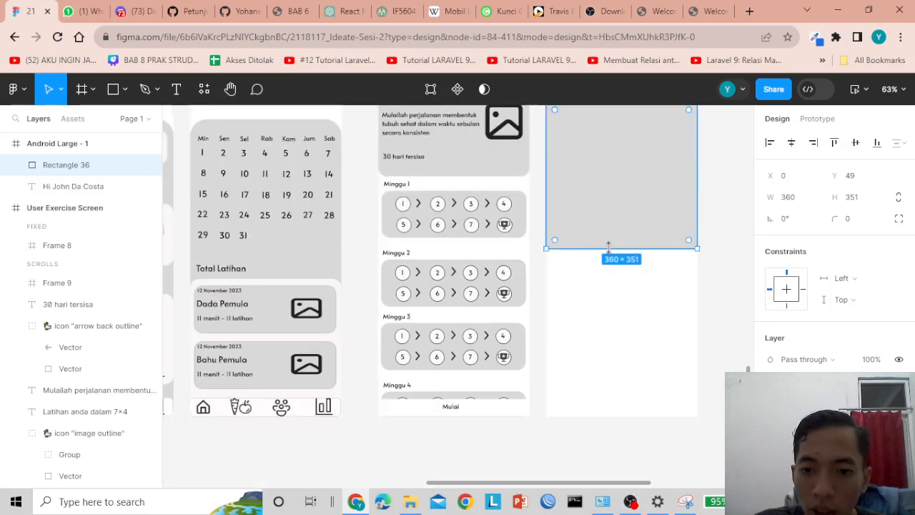
{"action": "left_click_drag", "start_coordinate": [613, 249], "coordinate": [619, 415]}
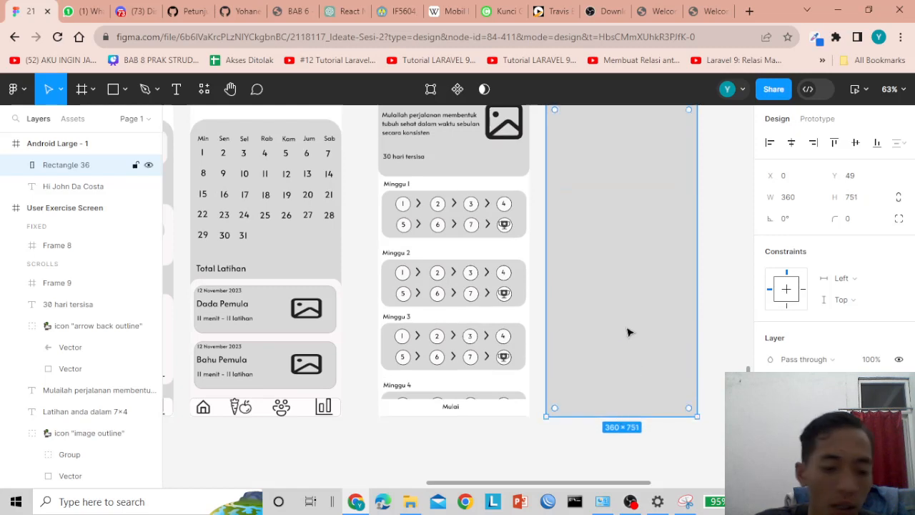
{"action": "scroll", "coordinate": [630, 333], "scroll_direction": "up", "scroll_amount": 2}
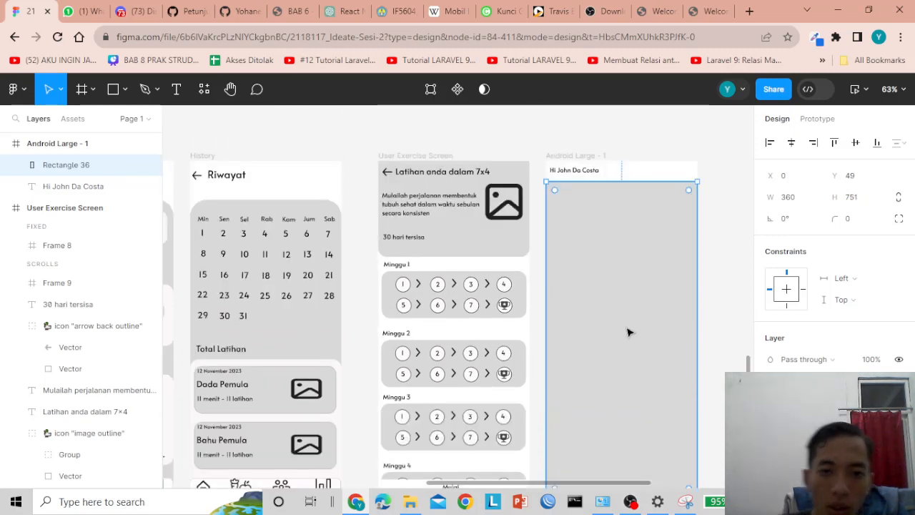
{"action": "scroll", "coordinate": [629, 333], "scroll_direction": "down", "scroll_amount": 2}
{"action": "scroll", "coordinate": [628, 332], "scroll_direction": "up", "scroll_amount": 2}
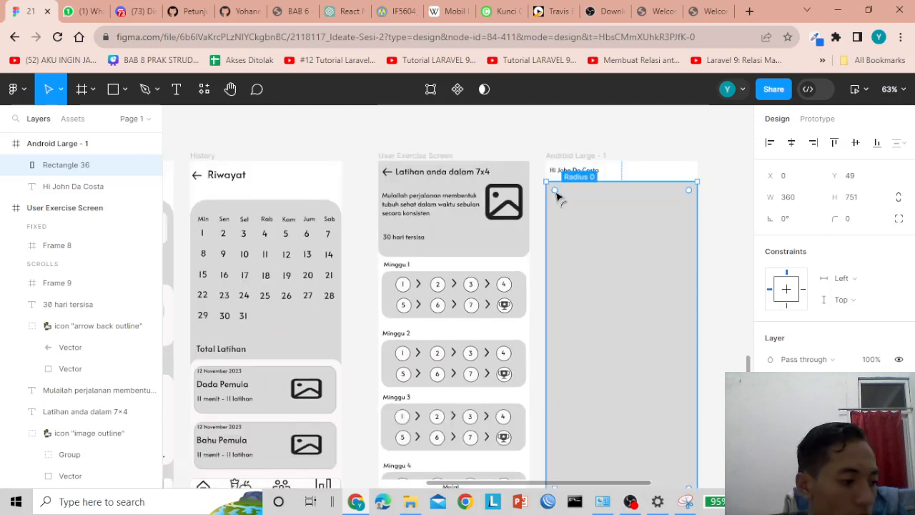
- Round the grey card's corners to a radius of 44
{"action": "left_click_drag", "start_coordinate": [557, 193], "coordinate": [573, 196]}
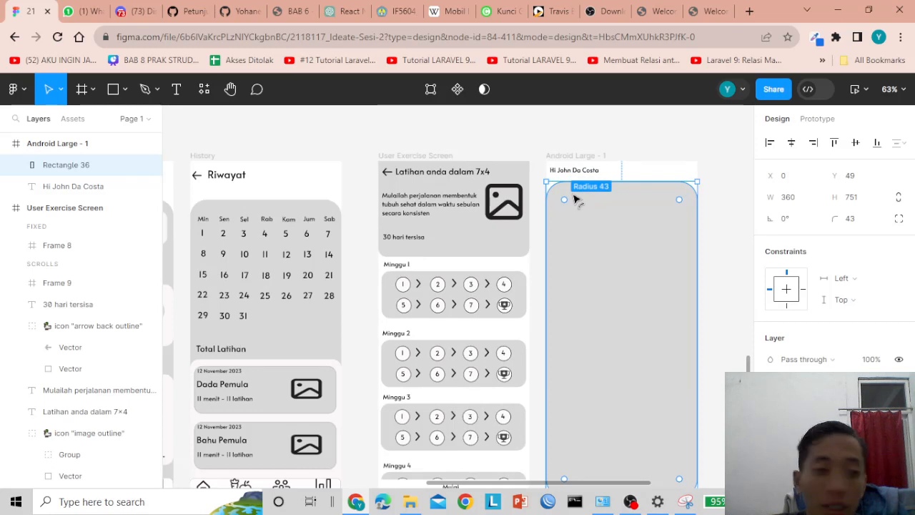
{"action": "left_click_drag", "start_coordinate": [574, 200], "coordinate": [577, 198]}
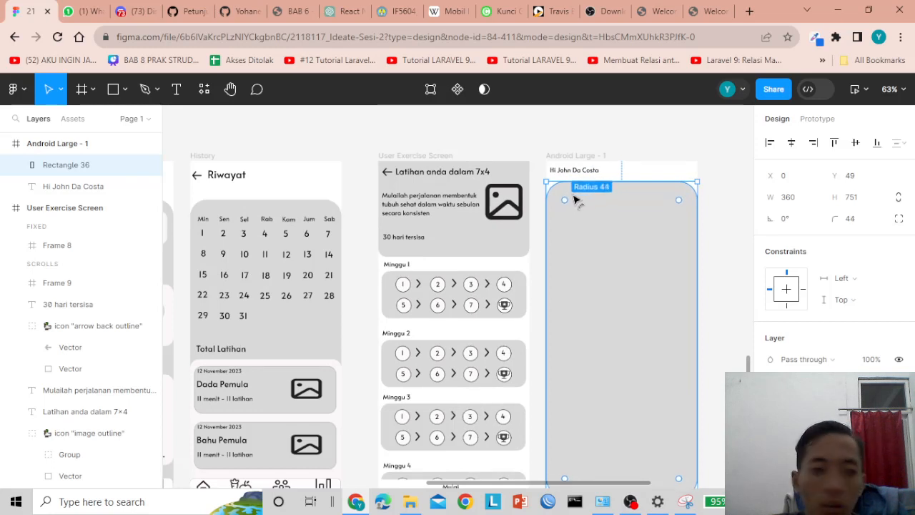
{"action": "left_click", "coordinate": [719, 231]}
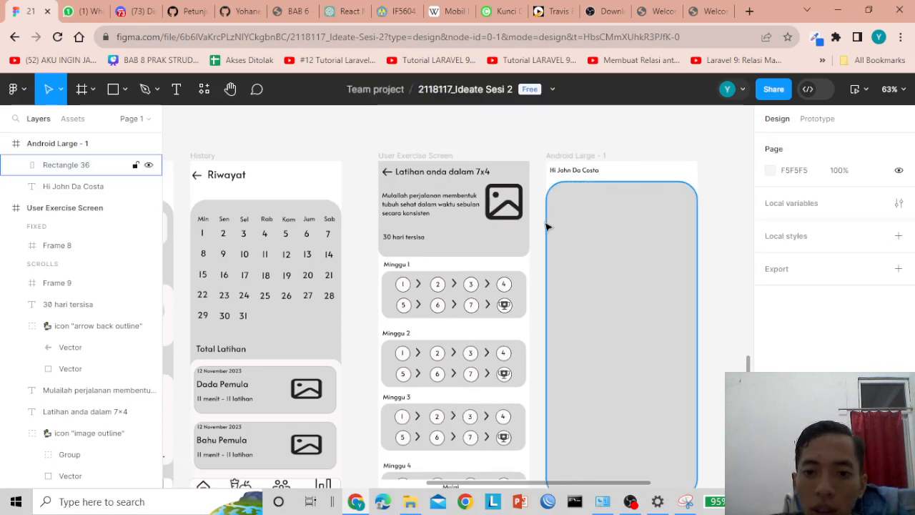
- Draw an 80×81 tile at the card's top-left with a near-white fill
{"action": "left_click", "coordinate": [125, 89]}
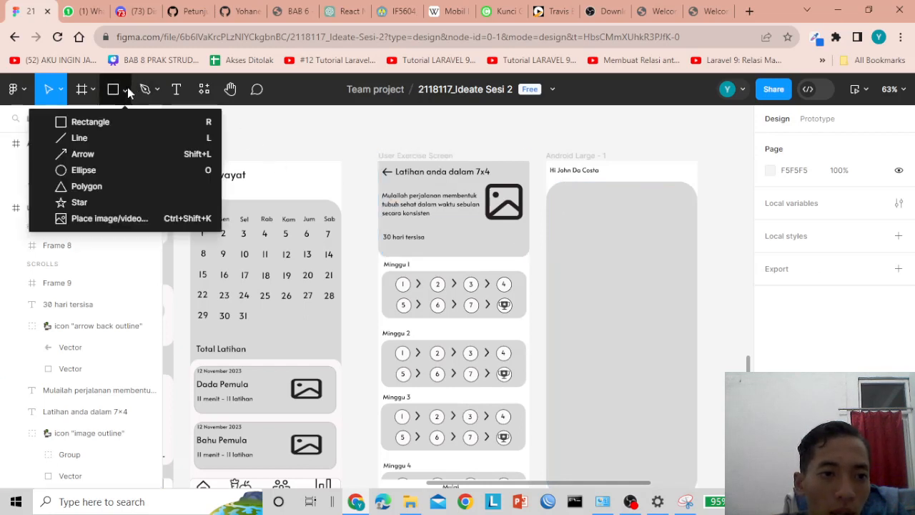
{"action": "left_click", "coordinate": [93, 122]}
{"action": "left_click_drag", "start_coordinate": [554, 192], "coordinate": [588, 228]}
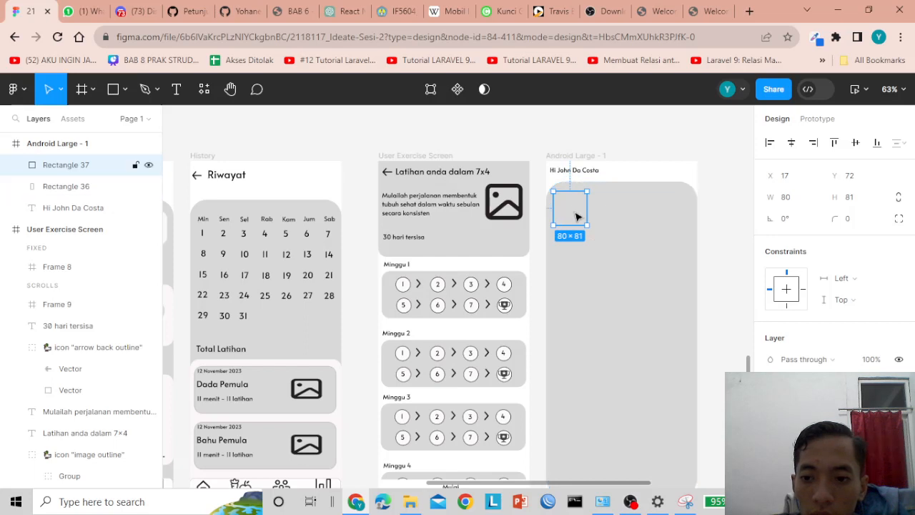
{"action": "left_click", "coordinate": [772, 418]}
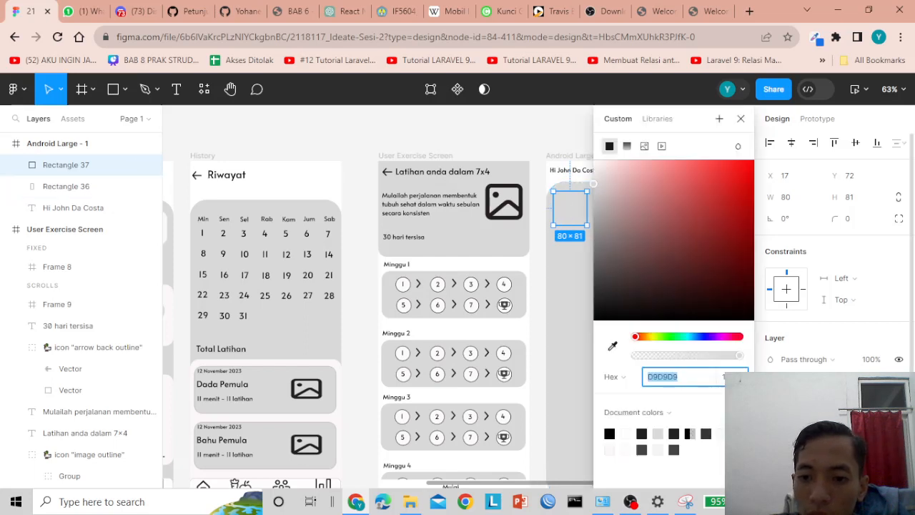
{"action": "left_click", "coordinate": [598, 168]}
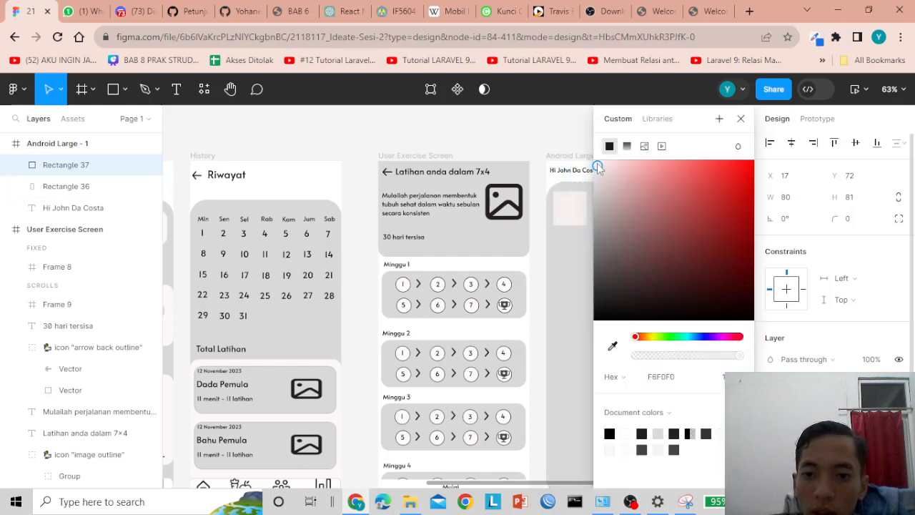
{"action": "left_click_drag", "start_coordinate": [598, 168], "coordinate": [596, 164]}
{"action": "left_click", "coordinate": [741, 119]}
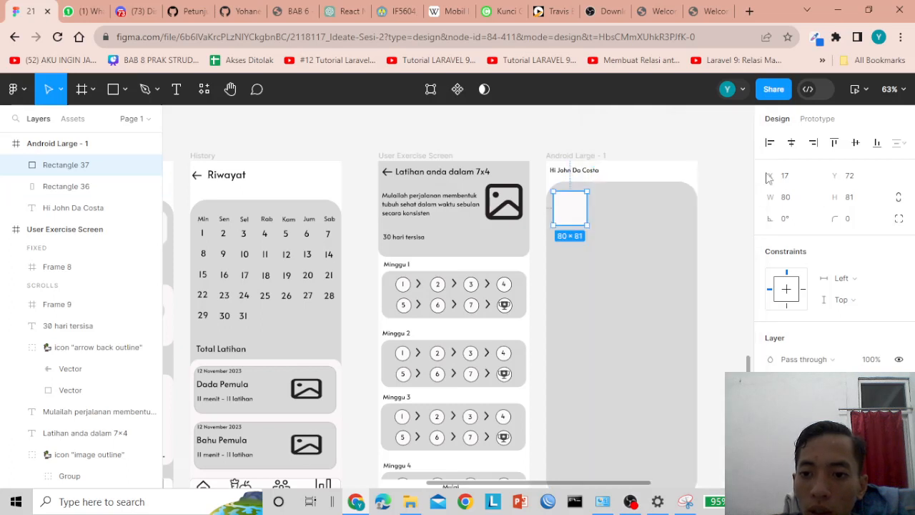
- Give the tile a corner radius of 20 and nudge it to X 10
{"action": "left_click", "coordinate": [848, 222]}
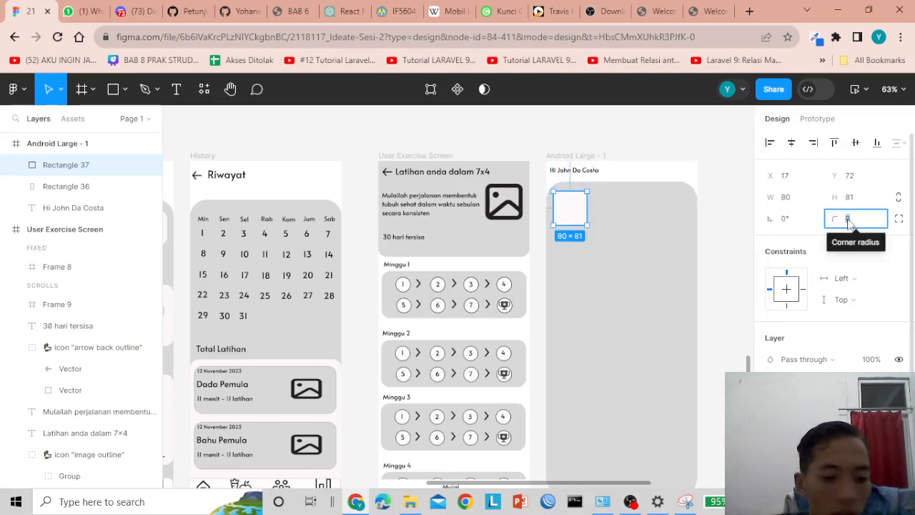
{"action": "type", "text": "20"}
{"action": "key", "text": "Return"}
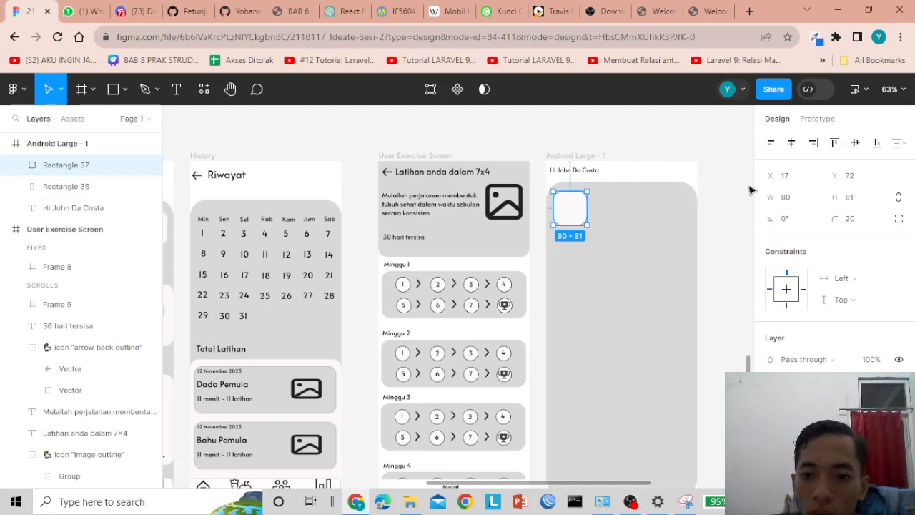
{"action": "left_click", "coordinate": [750, 189]}
{"action": "scroll", "coordinate": [692, 231], "scroll_direction": "up", "scroll_amount": 5}
{"action": "left_click", "coordinate": [529, 187]}
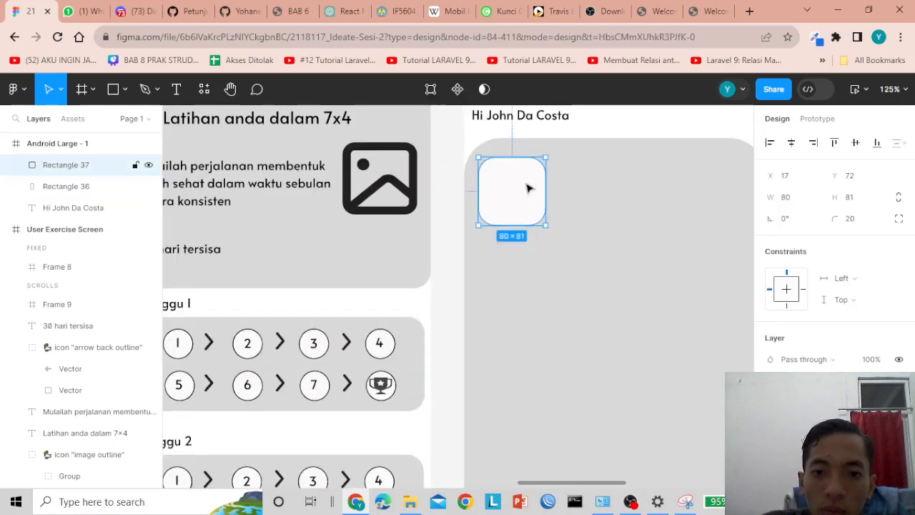
{"action": "key", "text": "Left"}
{"action": "key", "text": "Left"}
{"action": "key", "text": "Left"}
{"action": "key", "text": "Left"}
{"action": "key", "text": "Left"}
{"action": "key", "text": "Left"}
{"action": "key", "text": "Left"}
{"action": "key", "text": "Left"}
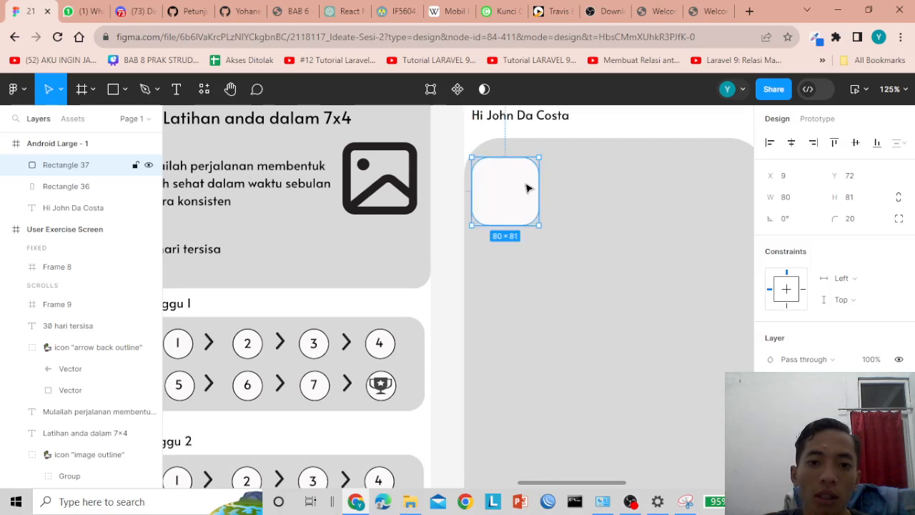
{"action": "key", "text": "Right"}
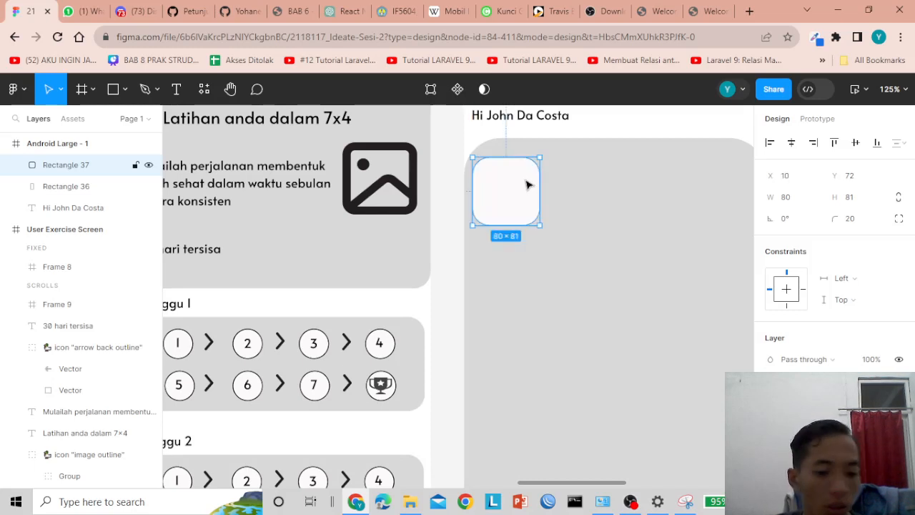
- Duplicate the tile twice, placing the copies to its right
{"action": "key", "text": "ctrl+d"}
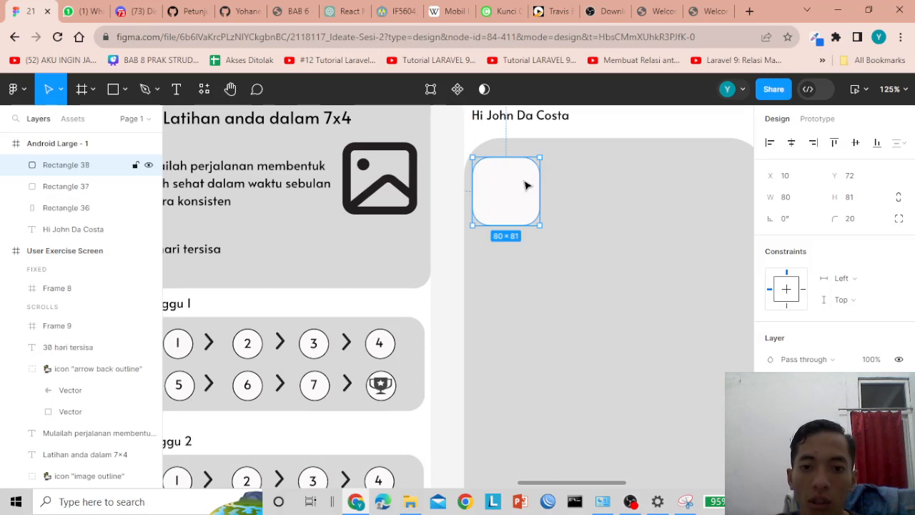
{"action": "left_click_drag", "start_coordinate": [526, 186], "coordinate": [735, 186]}
{"action": "key", "text": "ctrl+d"}
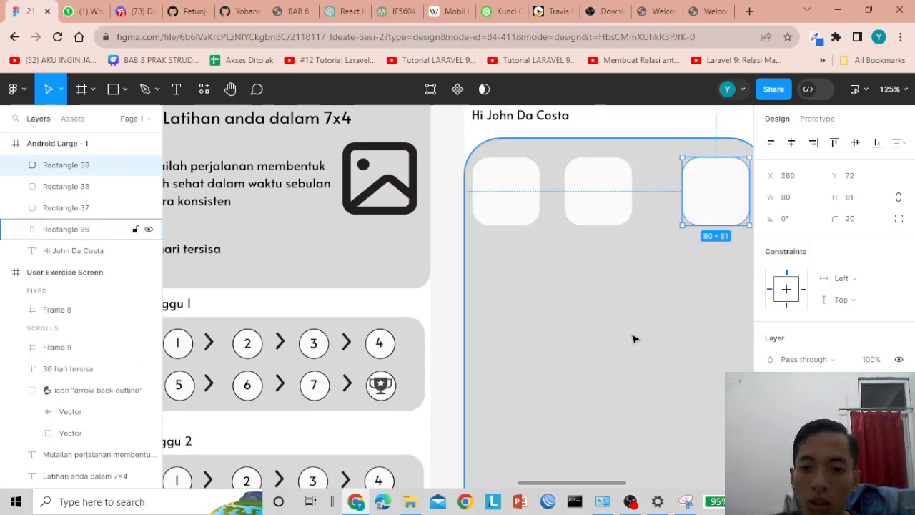
{"action": "scroll", "coordinate": [635, 337], "scroll_direction": "down", "scroll_amount": 3, "text": "ctrl"}
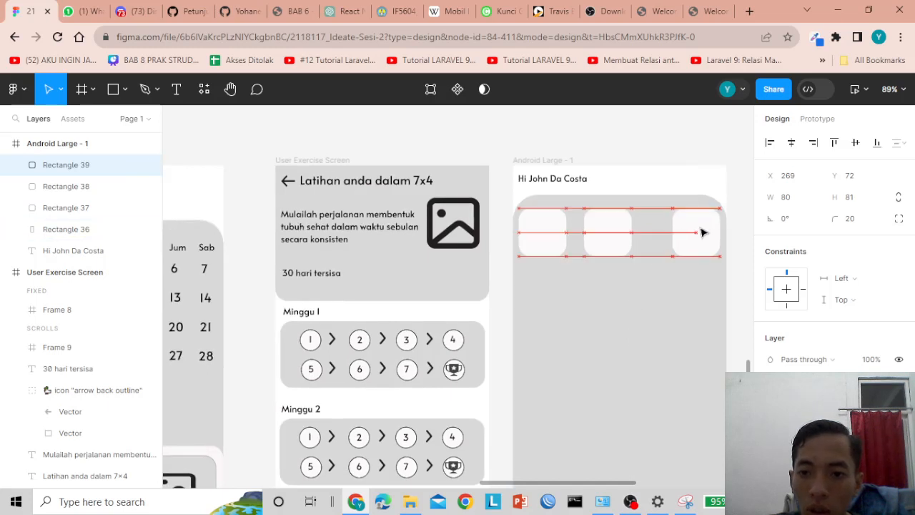
- Move the middle tile to X 140 so the three tiles are evenly spaced
{"action": "left_click_drag", "start_coordinate": [613, 235], "coordinate": [623, 238]}
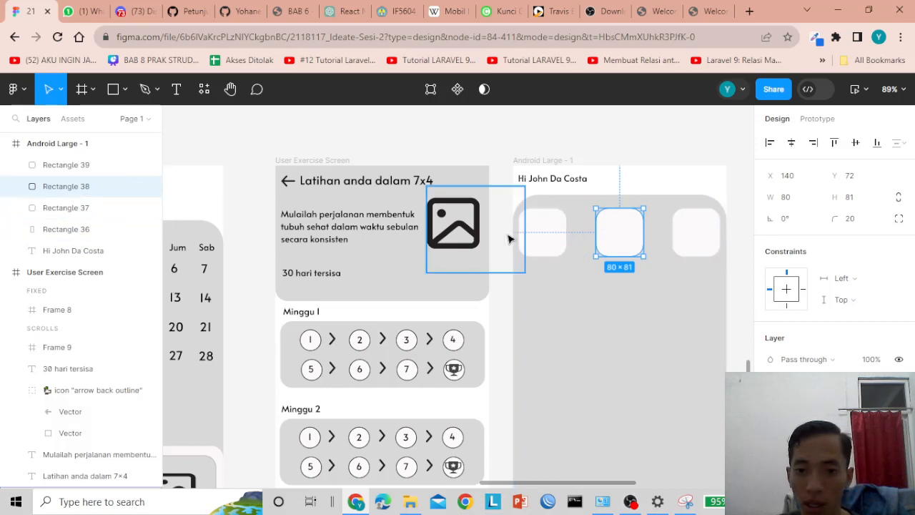
{"action": "left_click", "coordinate": [606, 284]}
{"action": "left_click", "coordinate": [625, 140]}
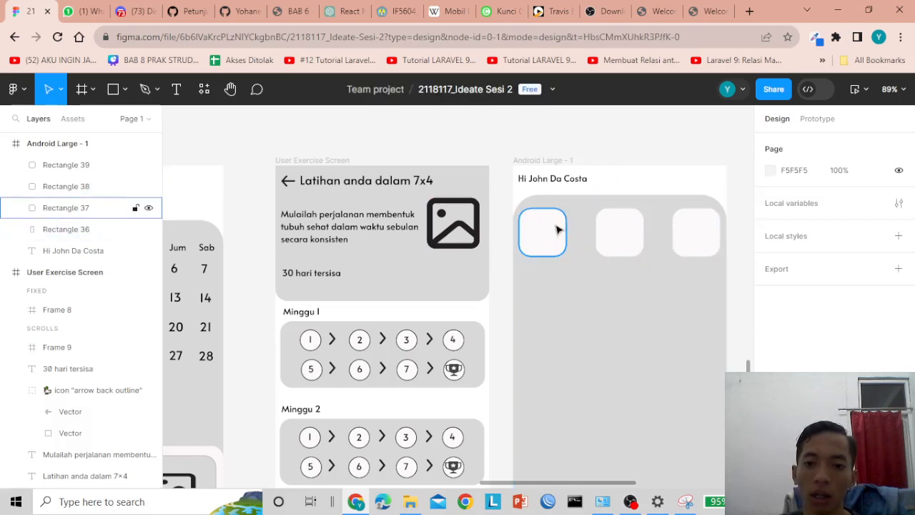
{"action": "left_click", "coordinate": [66, 207]}
{"action": "key", "text": "t"}
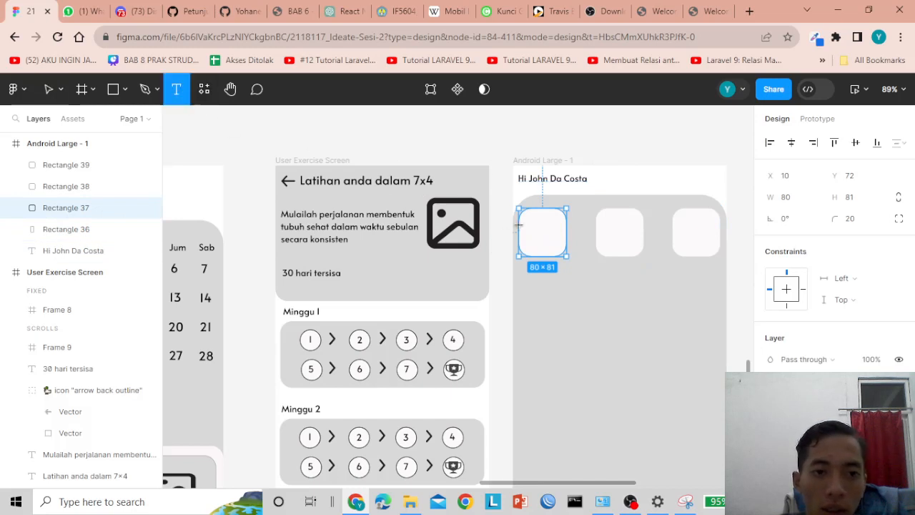
{"action": "key", "text": "Escape"}
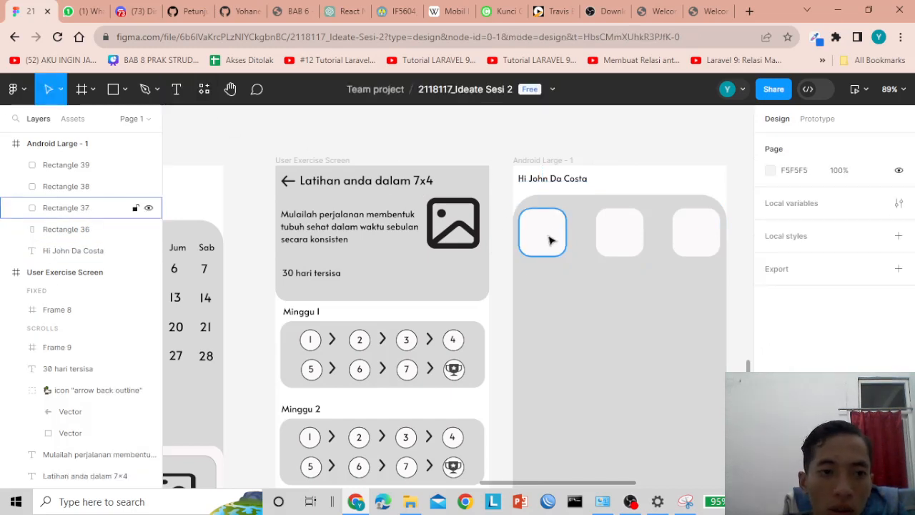
{"action": "left_click", "coordinate": [551, 239]}
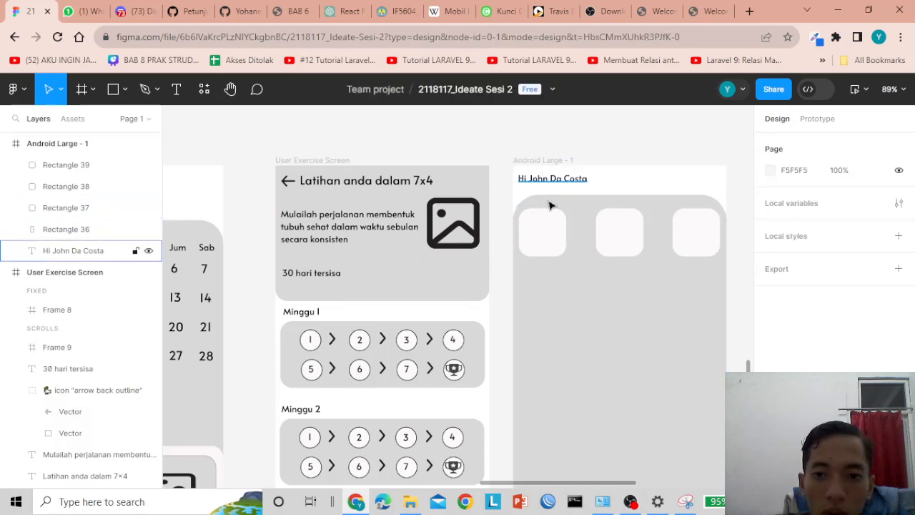
- Add a '3' label centred inside the first tile
{"action": "key", "text": "t"}
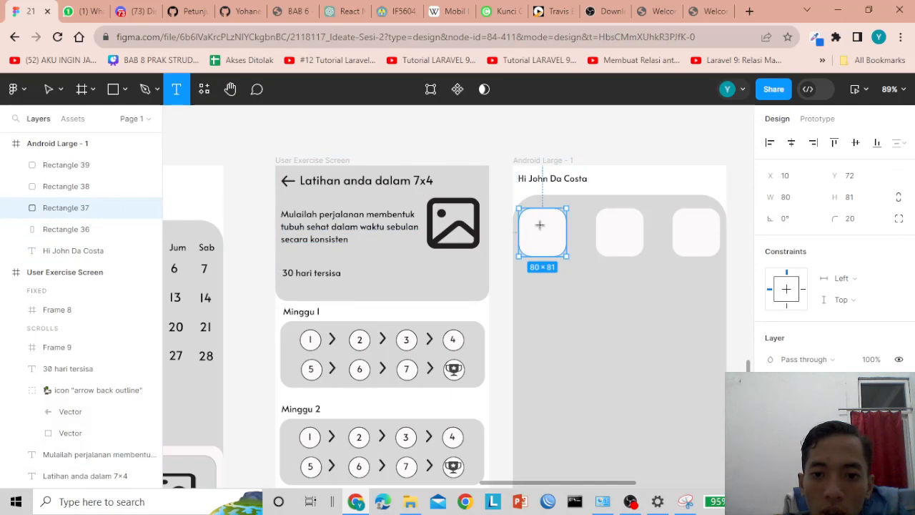
{"action": "left_click", "coordinate": [540, 224]}
{"action": "type", "text": "3"}
{"action": "key", "text": "Escape"}
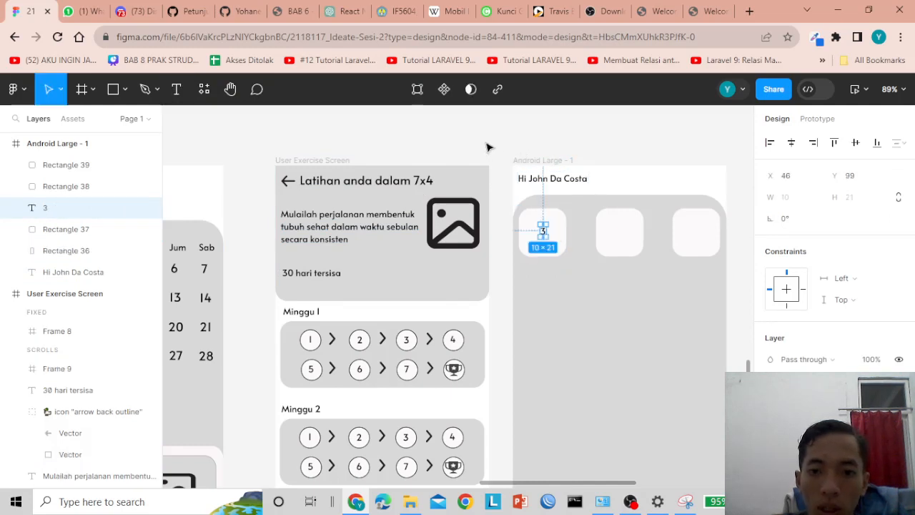
{"action": "mouse_move", "coordinate": [546, 234]}
{"action": "left_mouse_down"}
{"action": "mouse_move", "coordinate": [554, 243]}
{"action": "mouse_move", "coordinate": [544, 238]}
{"action": "left_mouse_up"}
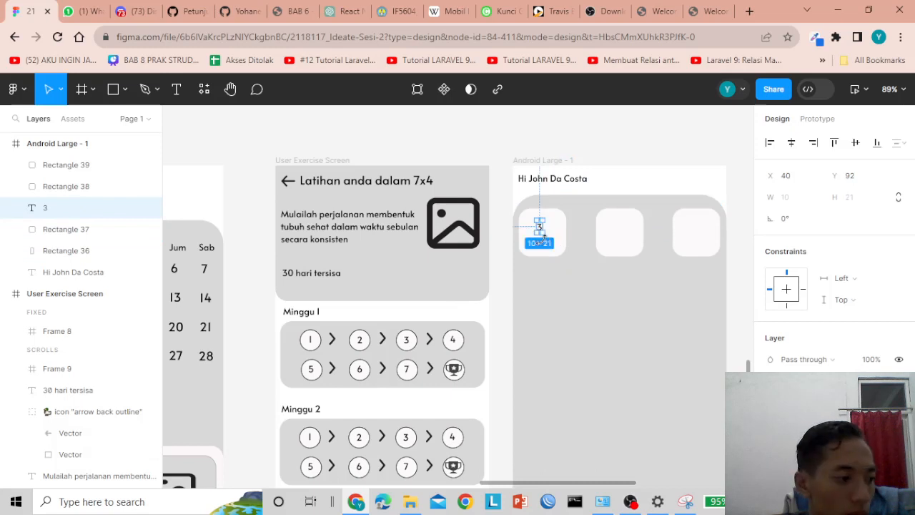
- Shrink the first tile to about 73×70
{"action": "scroll", "coordinate": [588, 234], "scroll_direction": "down", "scroll_amount": 2}
{"action": "scroll", "coordinate": [588, 233], "scroll_direction": "down", "scroll_amount": 2}
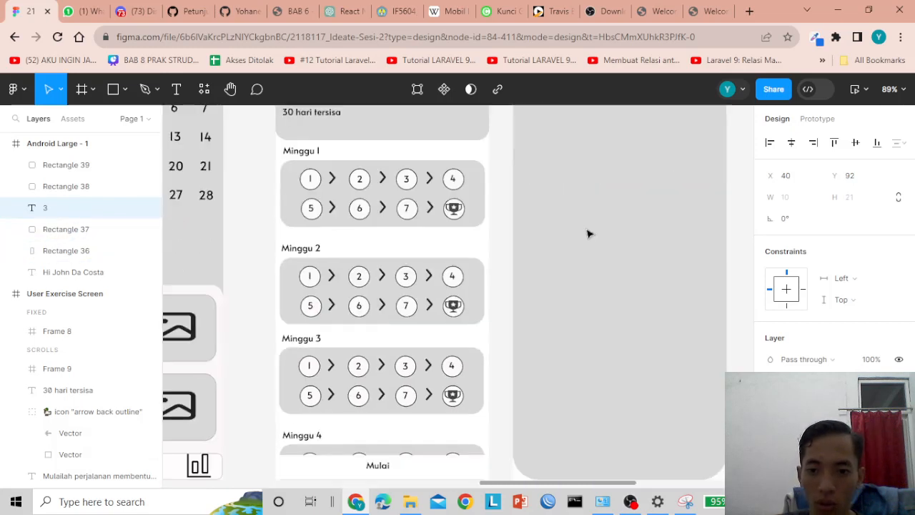
{"action": "scroll", "coordinate": [588, 234], "scroll_direction": "up", "scroll_amount": 4}
{"action": "left_click", "coordinate": [555, 245]}
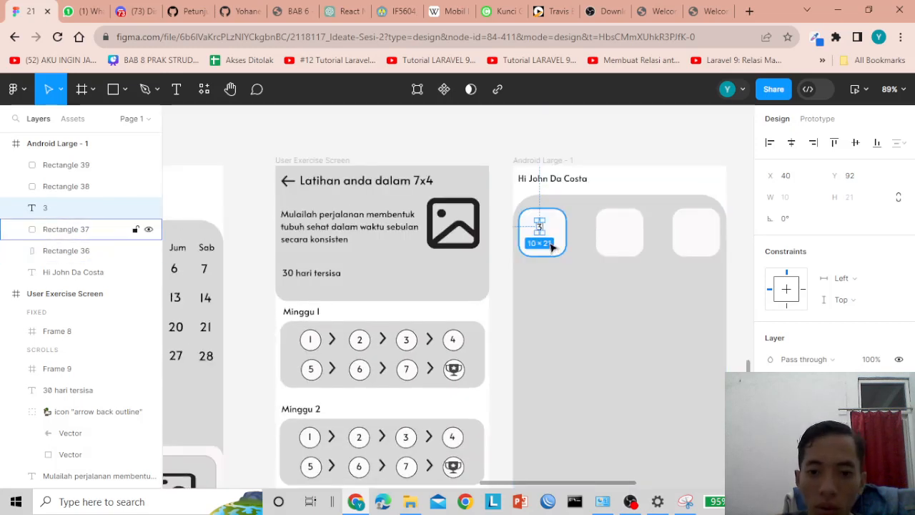
{"action": "left_click_drag", "start_coordinate": [564, 254], "coordinate": [561, 249]}
{"action": "left_click", "coordinate": [600, 242]}
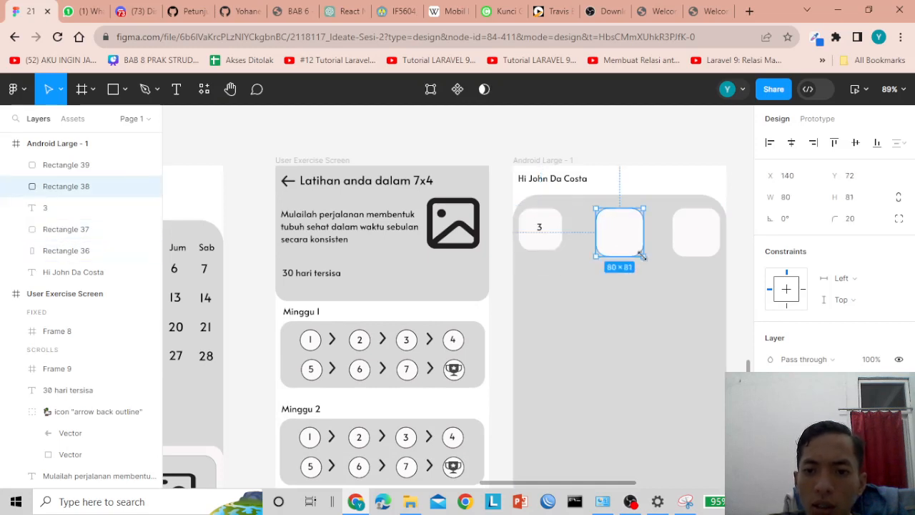
- Shrink the second and third tiles by handle to about 74×70 and 72×70
{"action": "left_click_drag", "start_coordinate": [643, 256], "coordinate": [640, 250]}
{"action": "left_click", "coordinate": [694, 229]}
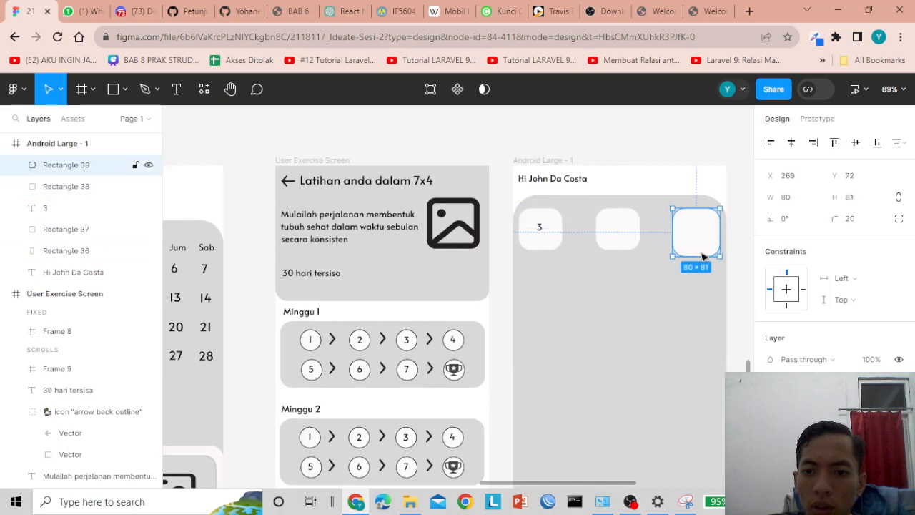
{"action": "left_click_drag", "start_coordinate": [718, 256], "coordinate": [714, 251]}
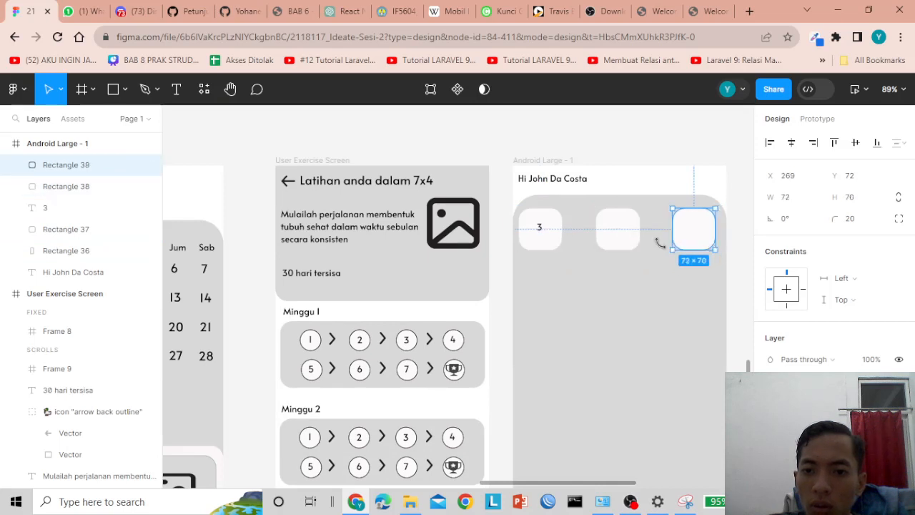
{"action": "left_click", "coordinate": [627, 241]}
{"action": "left_click", "coordinate": [683, 238]}
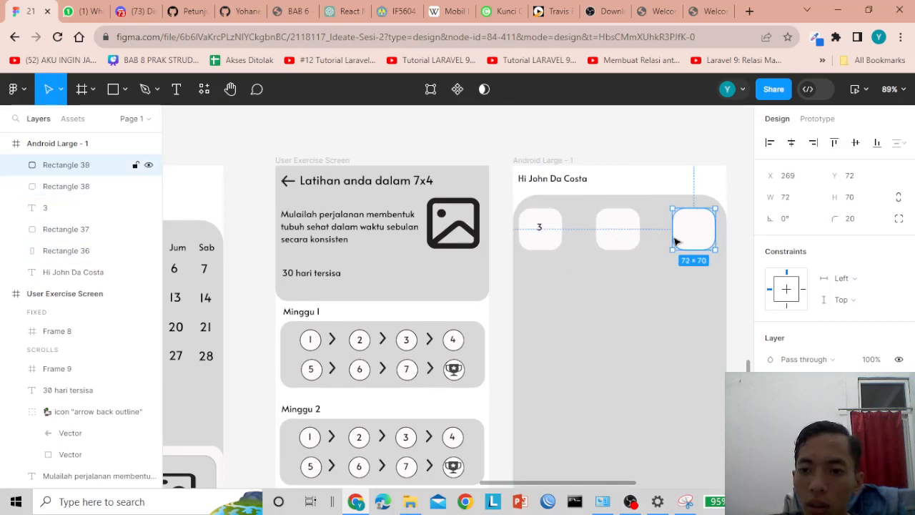
{"action": "left_click", "coordinate": [543, 236]}
{"action": "left_click", "coordinate": [612, 233]}
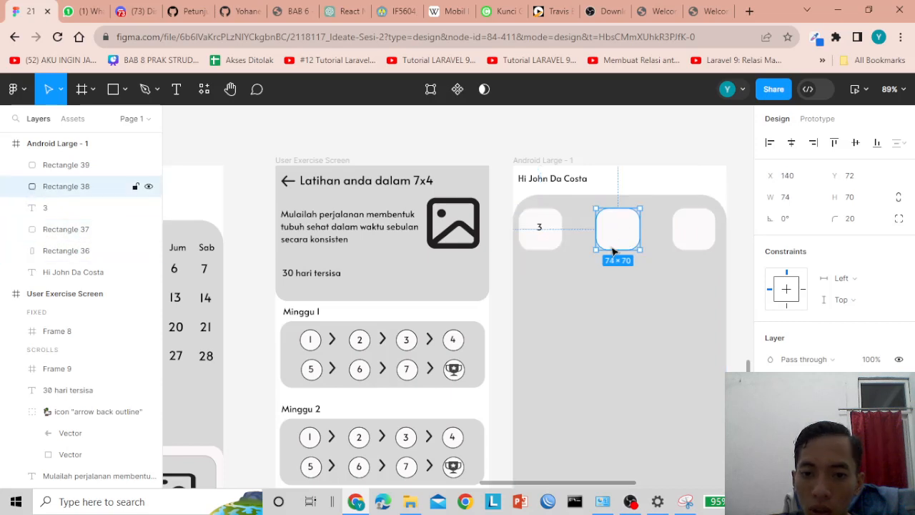
{"action": "left_click", "coordinate": [476, 142]}
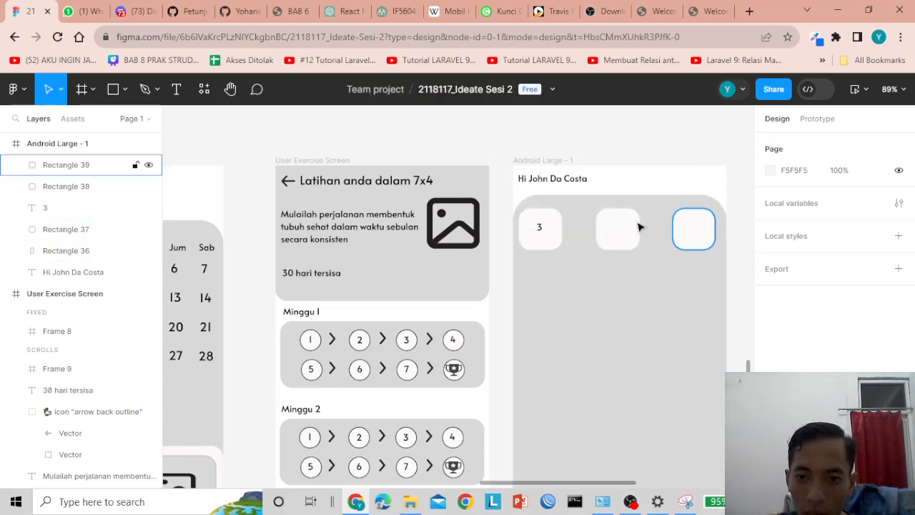
{"action": "left_click", "coordinate": [534, 244]}
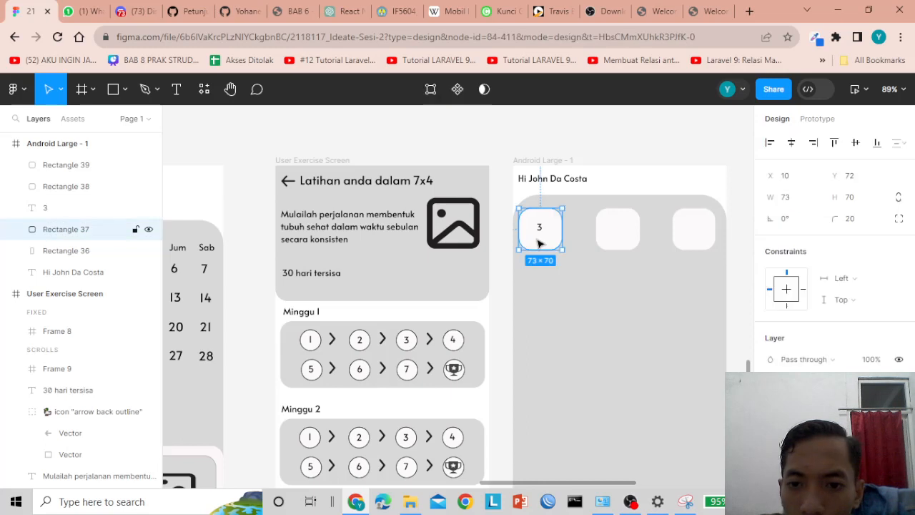
{"action": "left_click", "coordinate": [636, 243]}
- Set the middle tile's width to 72 and the right tile's to 73, then compare sizes
{"action": "left_click", "coordinate": [787, 203]}
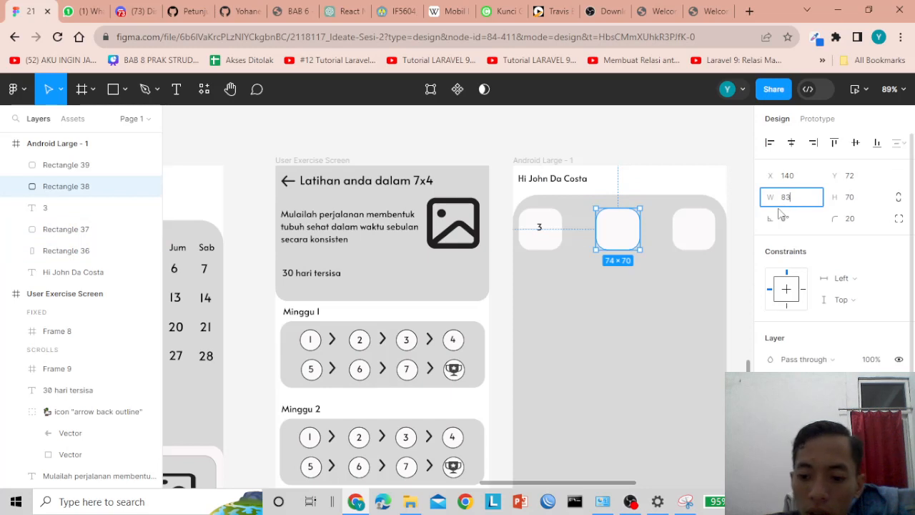
{"action": "type", "text": "72"}
{"action": "key", "text": "Return"}
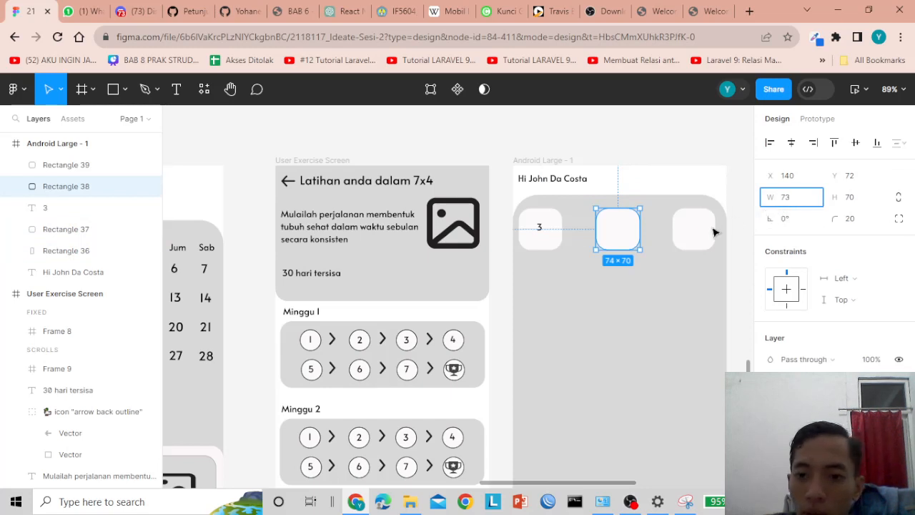
{"action": "left_click", "coordinate": [715, 231]}
{"action": "left_click", "coordinate": [788, 203]}
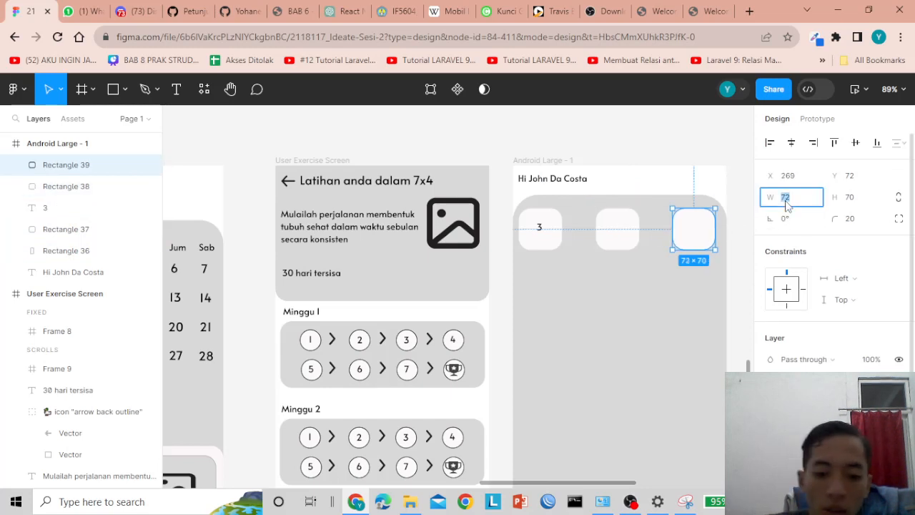
{"action": "type", "text": "73"}
{"action": "left_click", "coordinate": [678, 157]}
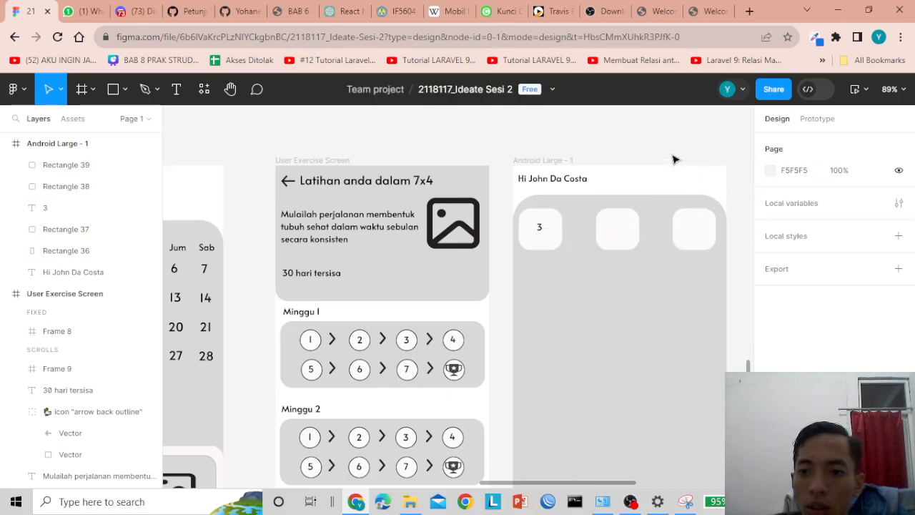
{"action": "left_click", "coordinate": [611, 230]}
{"action": "left_click", "coordinate": [691, 229]}
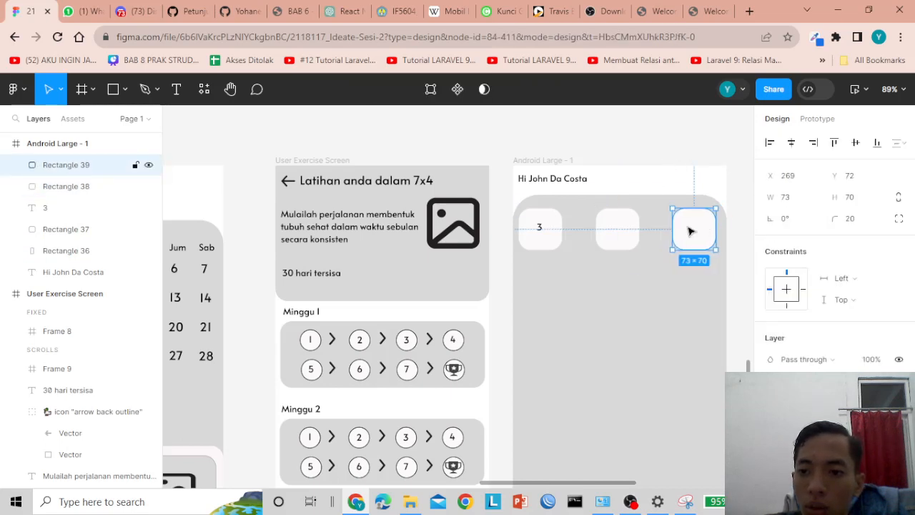
{"action": "left_click", "coordinate": [542, 229]}
{"action": "left_click", "coordinate": [617, 236]}
{"action": "left_click", "coordinate": [691, 229]}
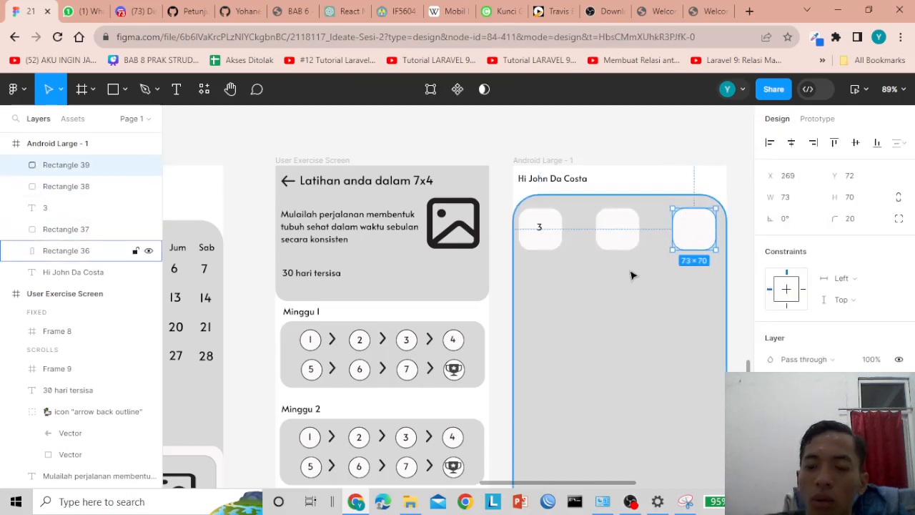
{"action": "left_click", "coordinate": [539, 228]}
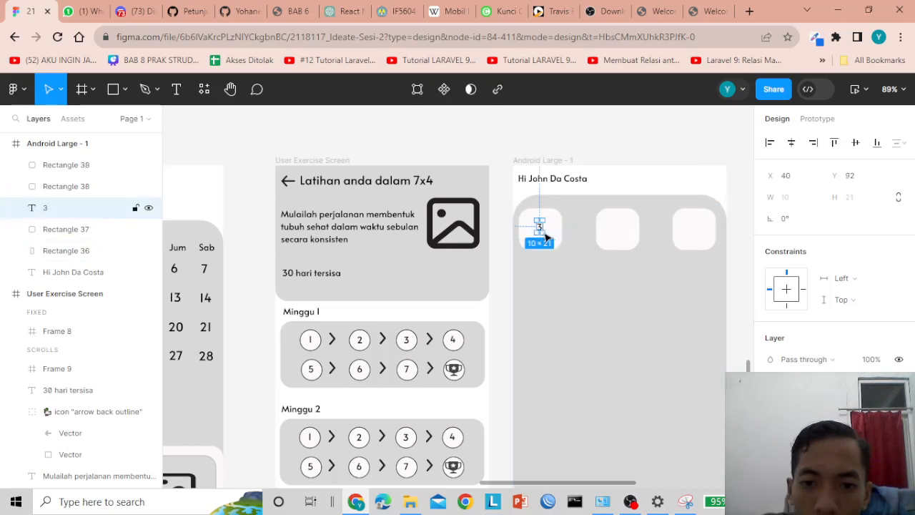
- Centre the '3' in the first tile and enlarge it to 19×37
{"action": "left_click_drag", "start_coordinate": [545, 236], "coordinate": [544, 228]}
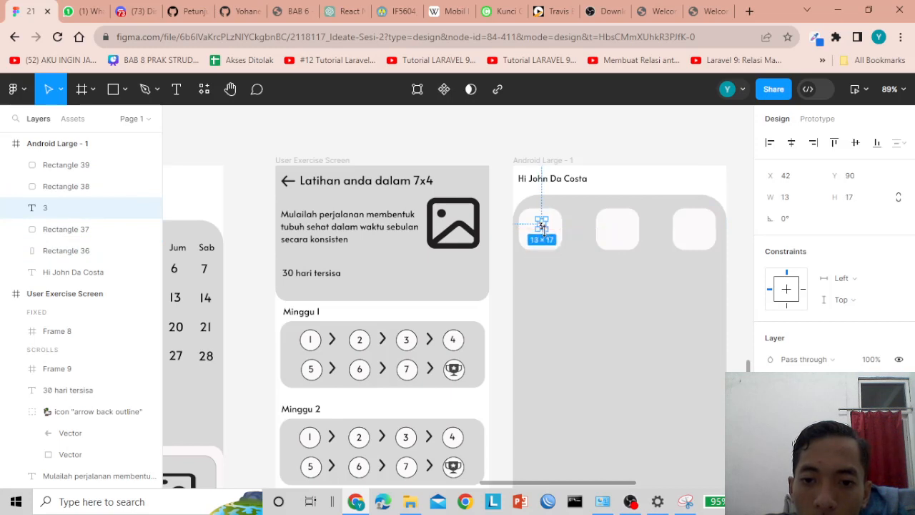
{"action": "double_click", "coordinate": [543, 228]}
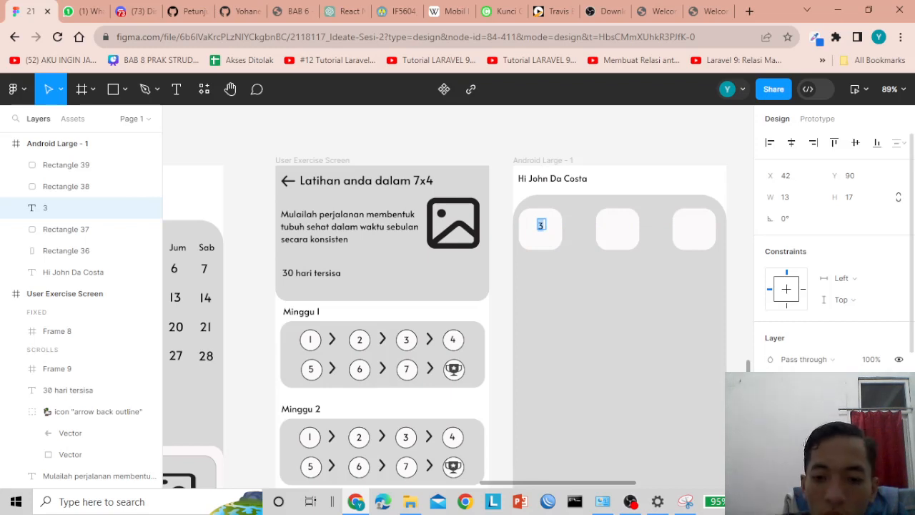
{"action": "key", "text": "Return"}
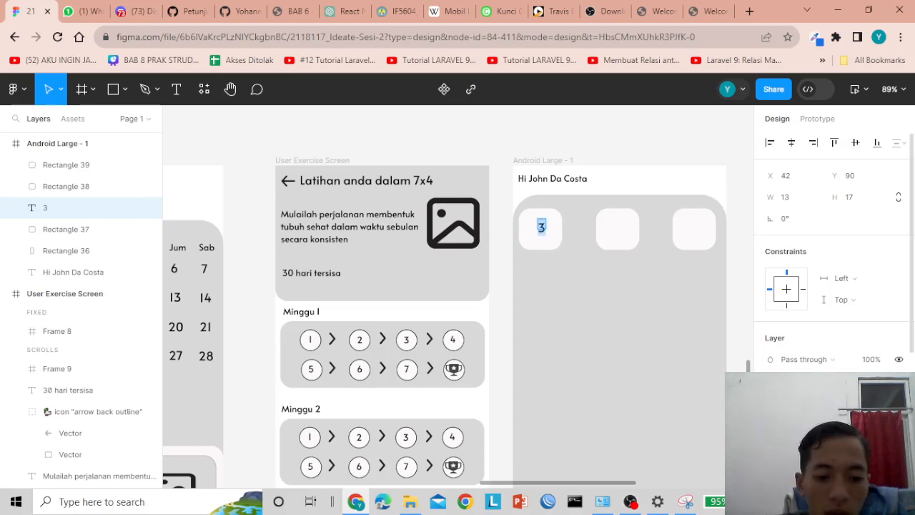
{"action": "key", "text": "Escape"}
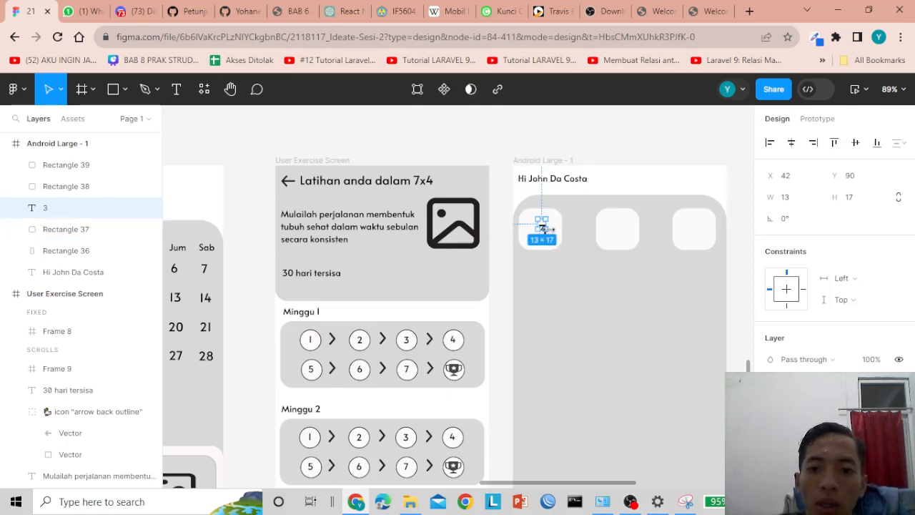
{"action": "left_click_drag", "start_coordinate": [542, 228], "coordinate": [542, 233]}
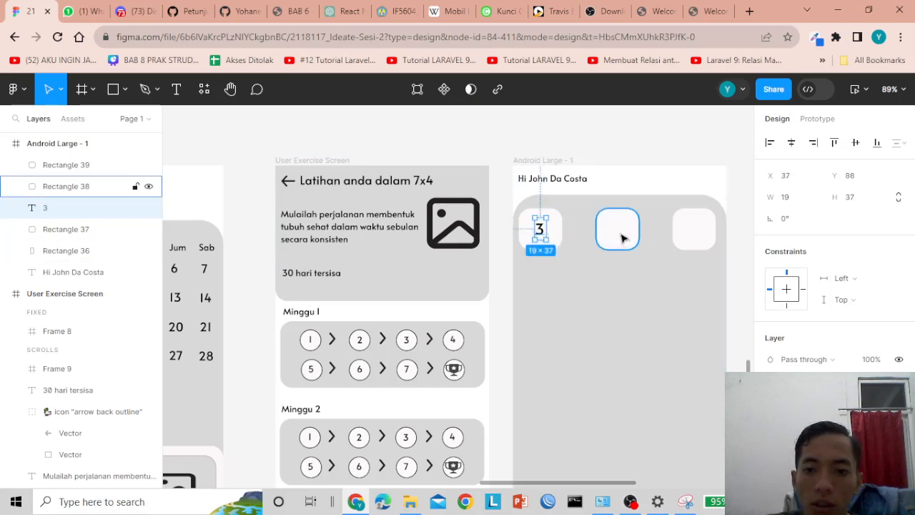
{"action": "left_click", "coordinate": [176, 88]}
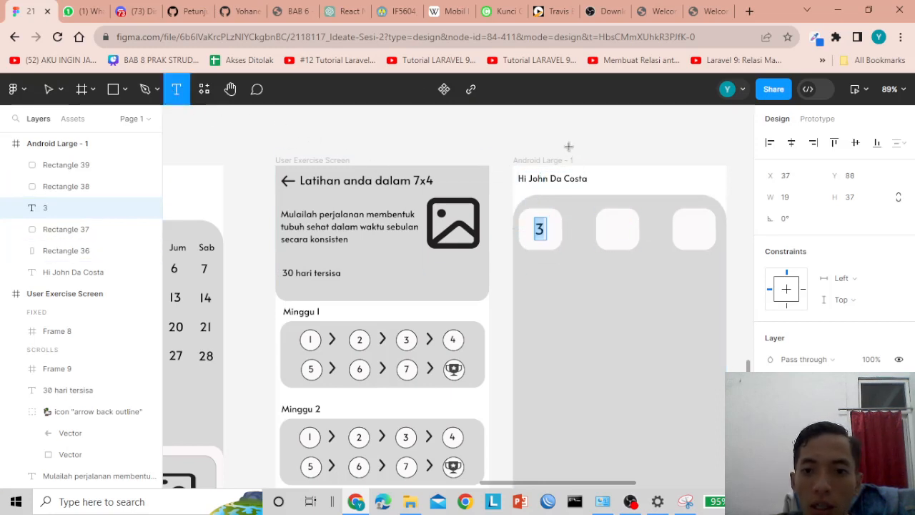
- Type a '7' and move it into the second tile, deleting an accidentally pasted rectangle
{"action": "left_click", "coordinate": [568, 150]}
{"action": "type", "text": "7"}
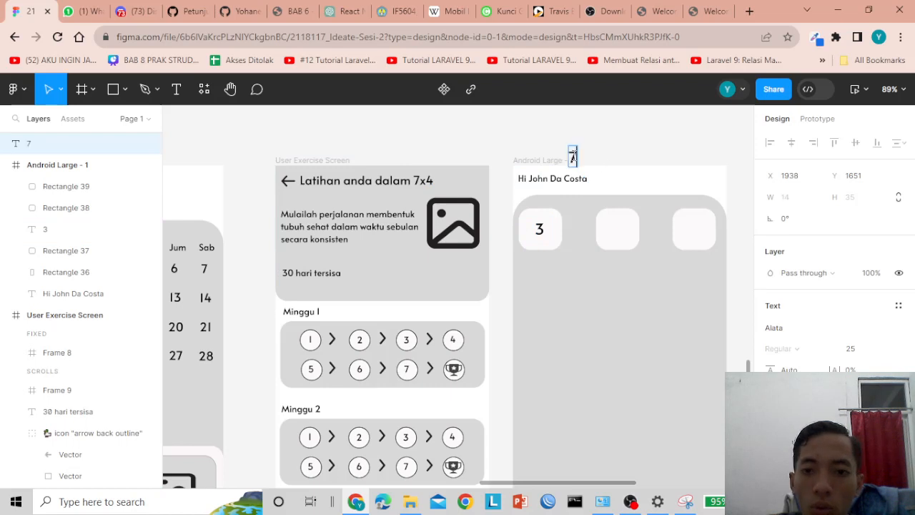
{"action": "key", "text": "Escape"}
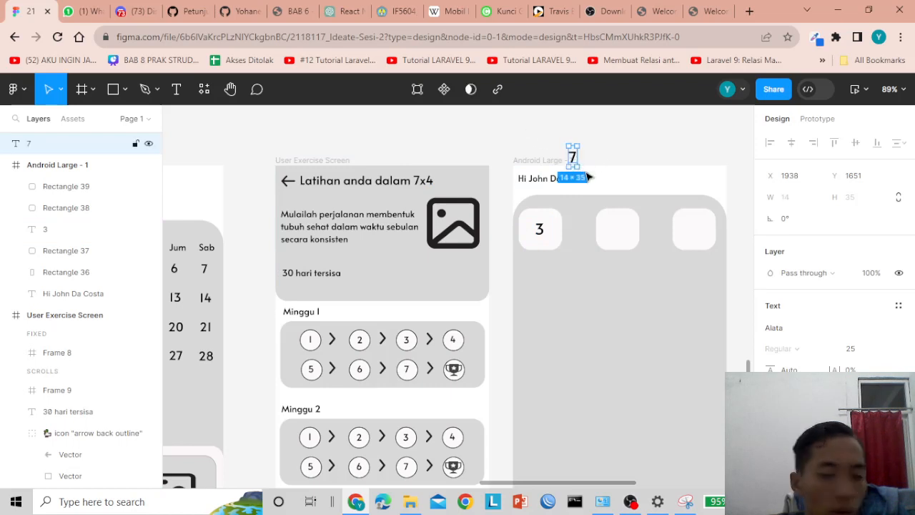
{"action": "left_click_drag", "start_coordinate": [573, 158], "coordinate": [620, 233]}
{"action": "left_click", "coordinate": [494, 141]}
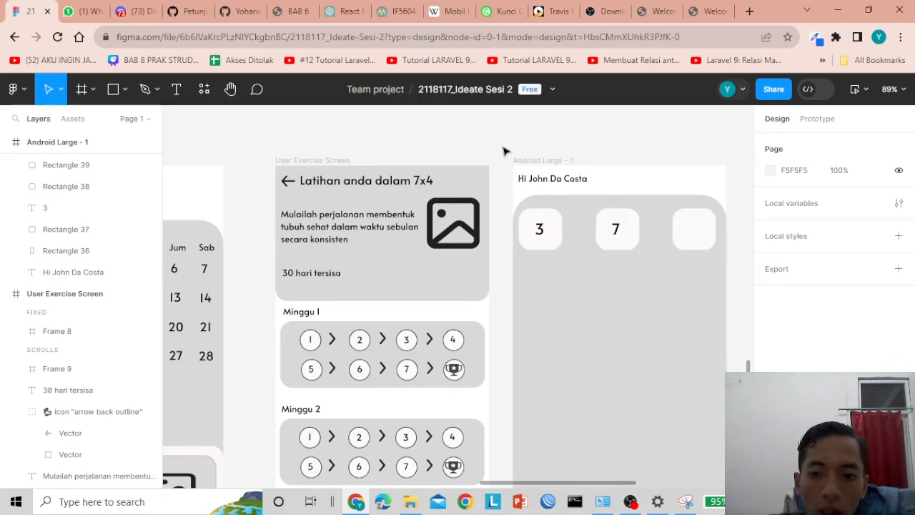
{"action": "key", "text": "ctrl+v"}
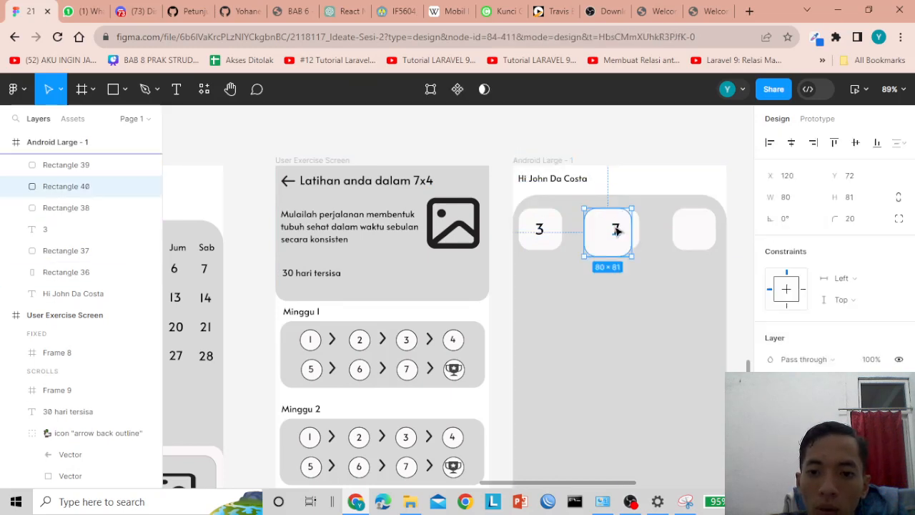
{"action": "key", "text": "Delete"}
{"action": "left_click", "coordinate": [616, 229]}
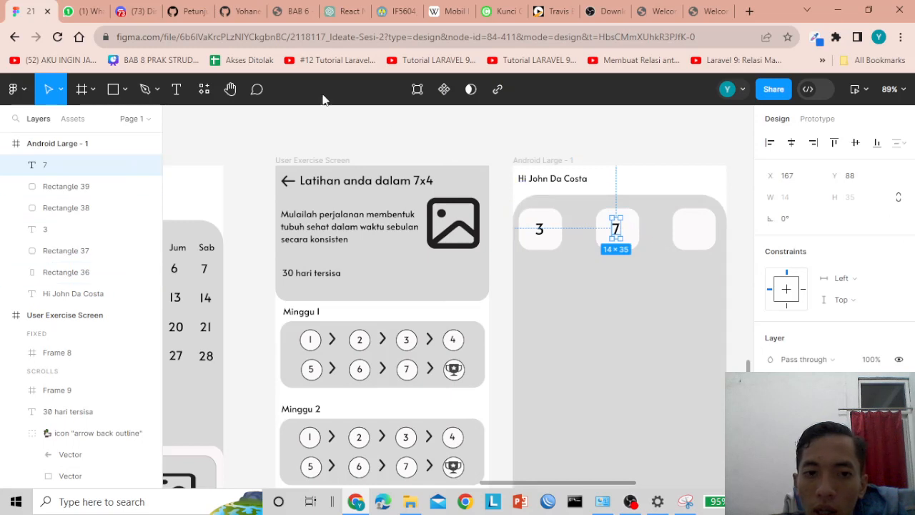
{"action": "left_click", "coordinate": [177, 89]}
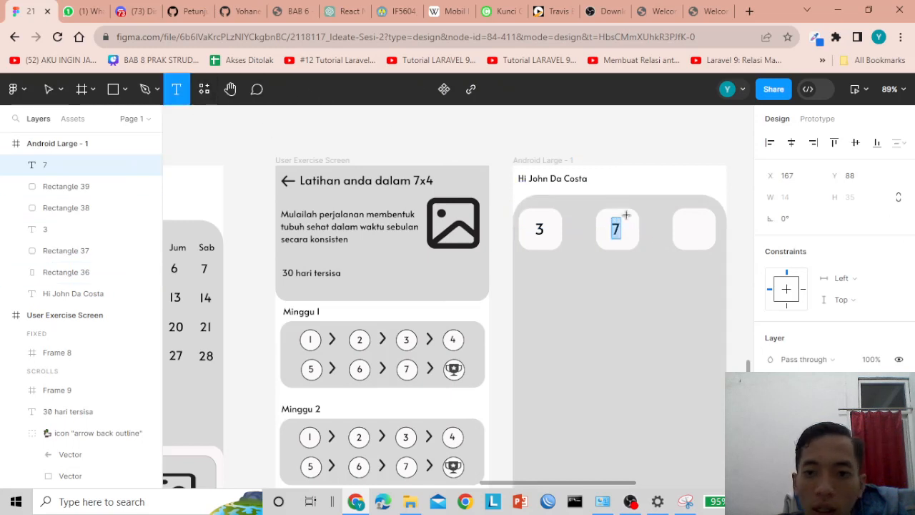
{"action": "left_click", "coordinate": [641, 165]}
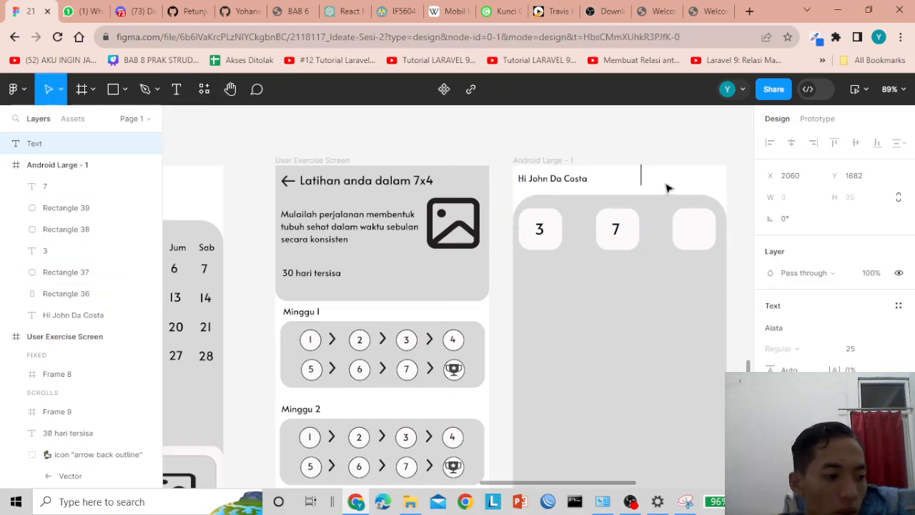
- Place a '21' label inside the third tile
{"action": "type", "text": "21"}
{"action": "key", "text": "Escape"}
{"action": "left_click_drag", "start_coordinate": [650, 182], "coordinate": [698, 231]}
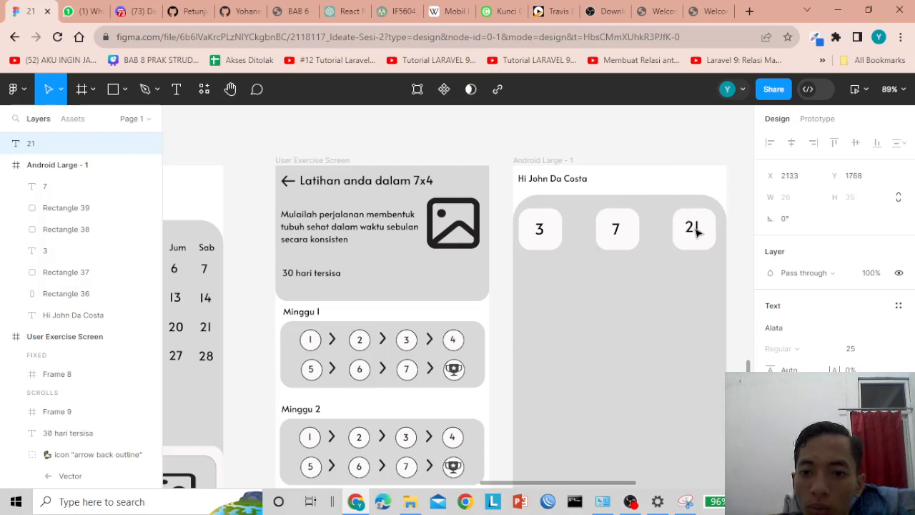
- Nudge the 7 to centre it and check the 3, 7 and 21 labels and greeting
{"action": "left_click", "coordinate": [616, 228]}
{"action": "left_click_drag", "start_coordinate": [619, 230], "coordinate": [620, 232]}
{"action": "left_click", "coordinate": [694, 229]}
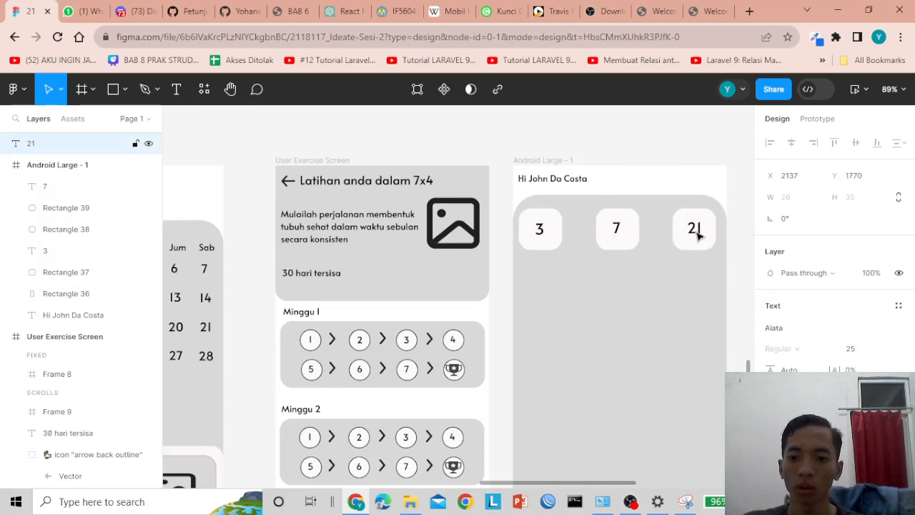
{"action": "left_click", "coordinate": [615, 229]}
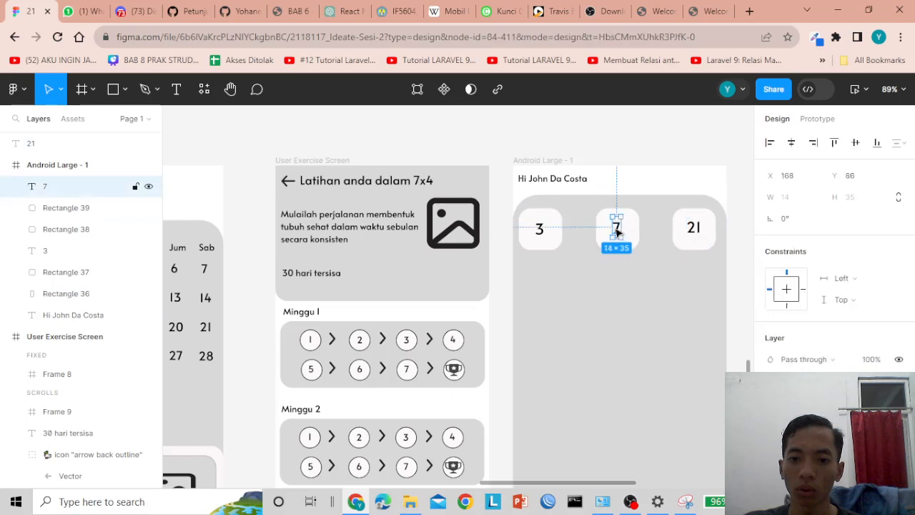
{"action": "left_click_drag", "start_coordinate": [620, 231], "coordinate": [620, 231]}
{"action": "left_click", "coordinate": [694, 230]}
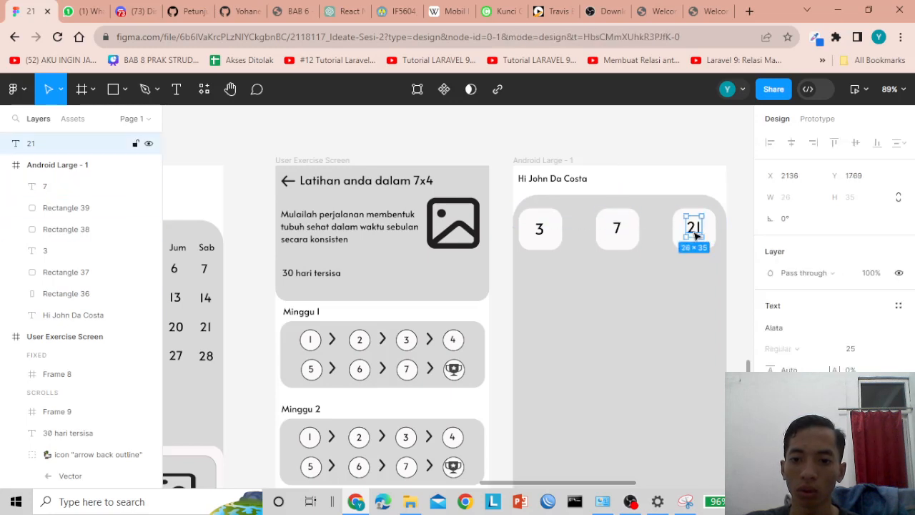
{"action": "left_click", "coordinate": [542, 230]}
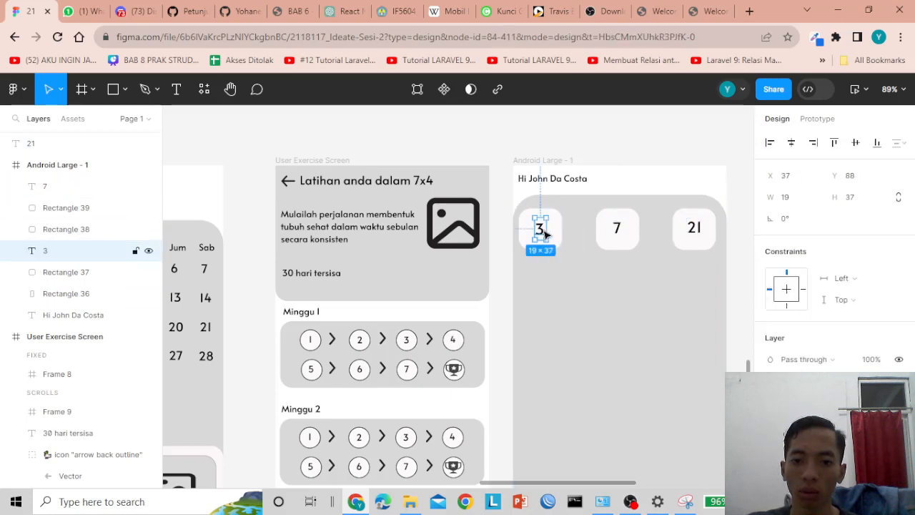
{"action": "left_click", "coordinate": [619, 230]}
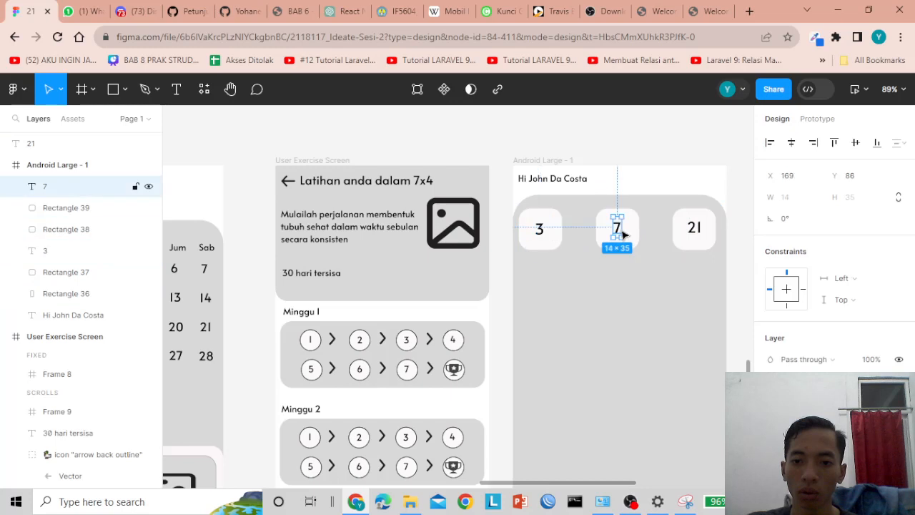
{"action": "left_click", "coordinate": [703, 229]}
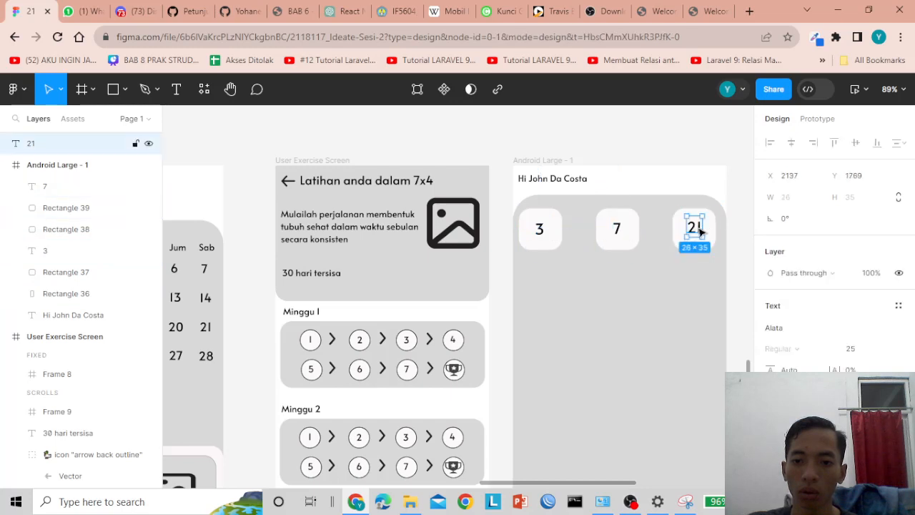
{"action": "left_click", "coordinate": [643, 154]}
{"action": "left_click", "coordinate": [535, 179]}
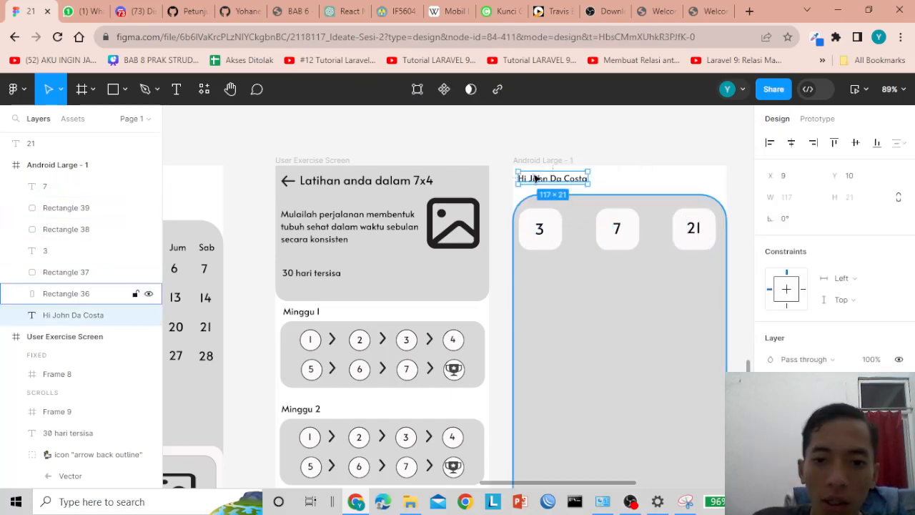
{"action": "left_click", "coordinate": [339, 118]}
- Add a 'latihan' text caption just under the 3 stat tile
{"action": "left_click", "coordinate": [177, 89]}
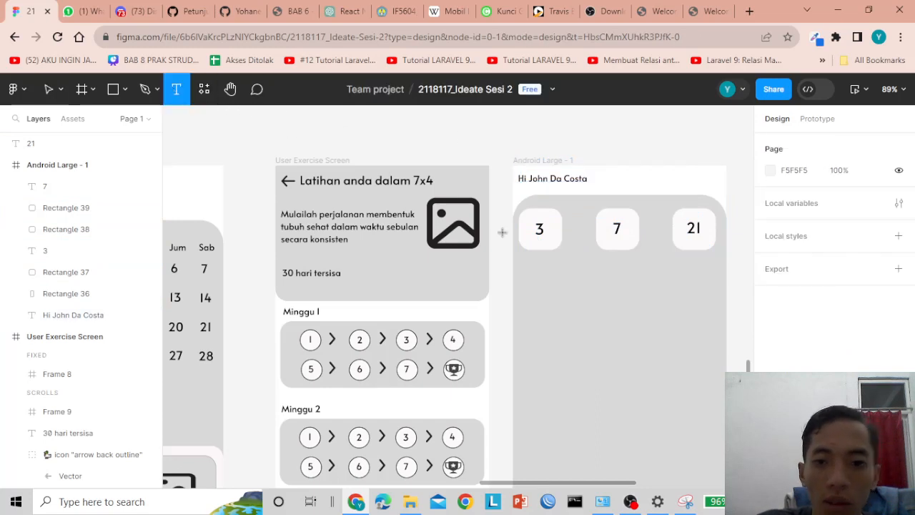
{"action": "left_click", "coordinate": [535, 259]}
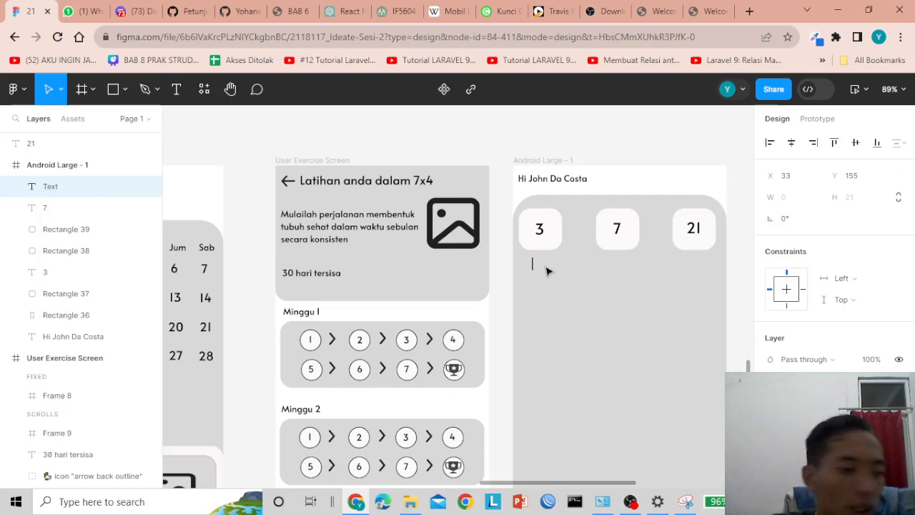
{"action": "type", "text": "latihan"}
{"action": "key", "text": "Escape"}
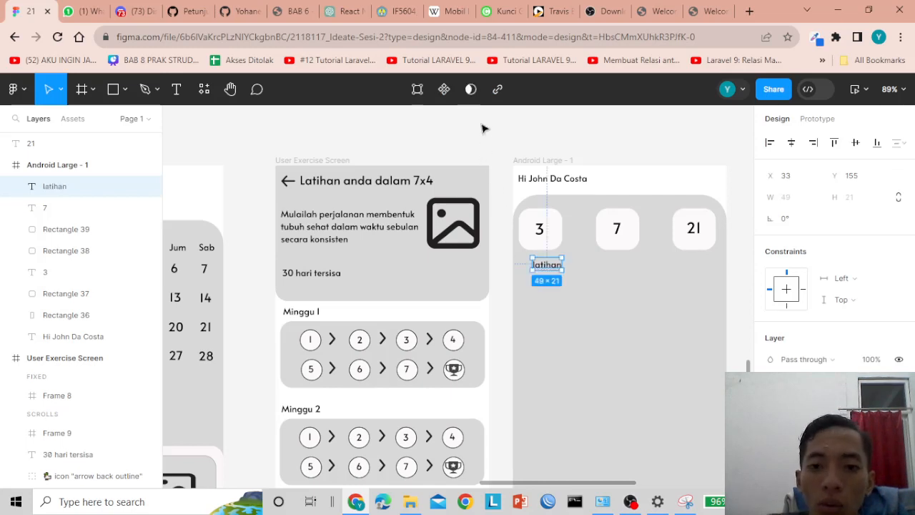
{"action": "left_click_drag", "start_coordinate": [549, 272], "coordinate": [541, 266]}
- Check the latihan caption's placement, then start editing the middle tile's 7 value
{"action": "left_click", "coordinate": [497, 161]}
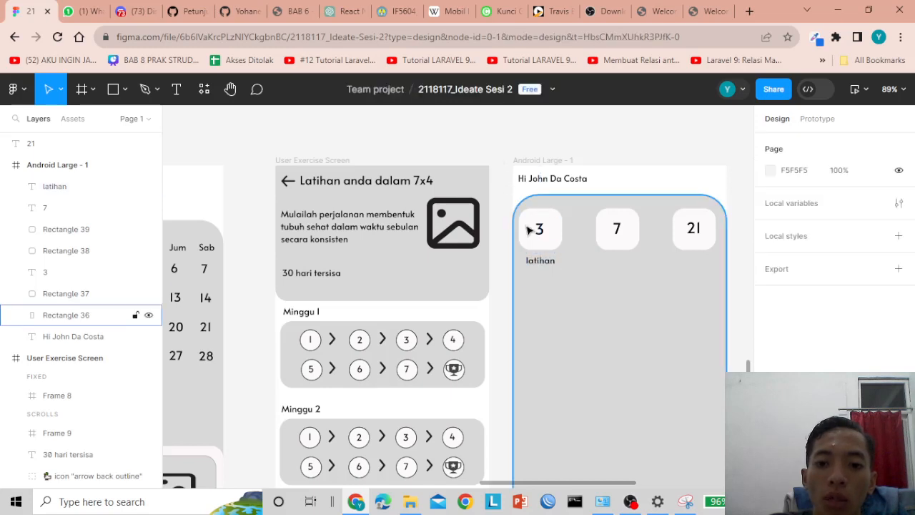
{"action": "left_click", "coordinate": [540, 260]}
{"action": "left_click", "coordinate": [502, 156]}
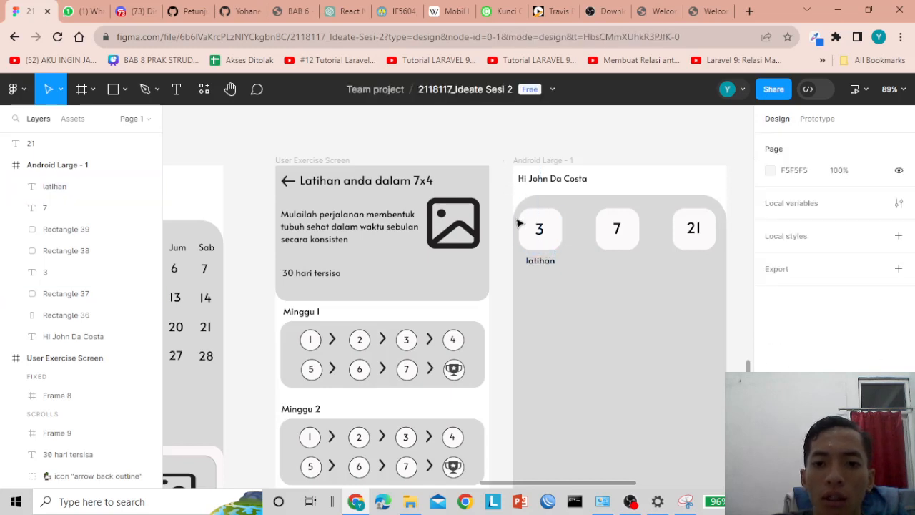
{"action": "left_click", "coordinate": [538, 261]}
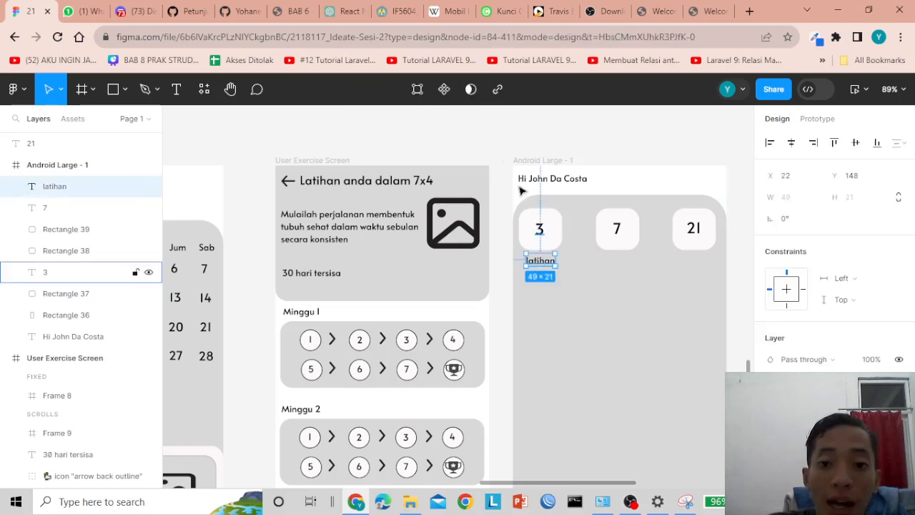
{"action": "left_click", "coordinate": [498, 152]}
{"action": "left_click", "coordinate": [539, 261]}
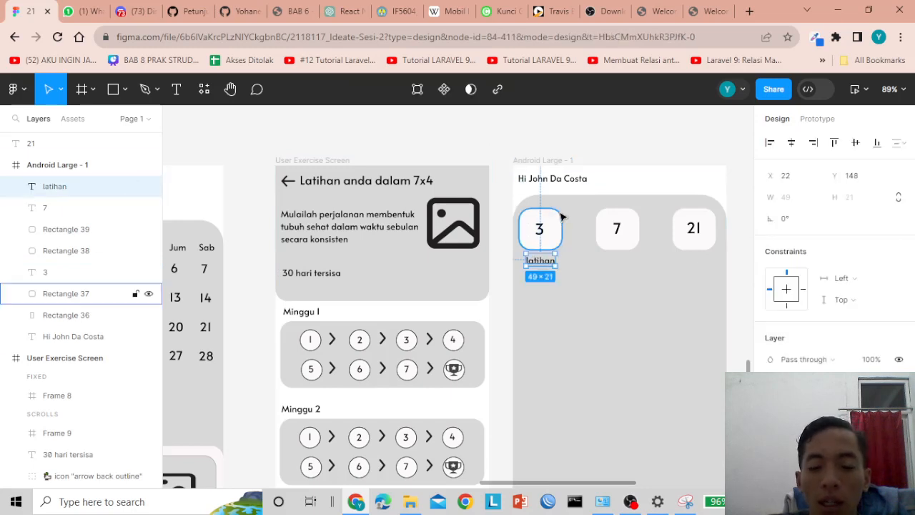
{"action": "left_click", "coordinate": [614, 227]}
{"action": "double_click", "coordinate": [614, 226]}
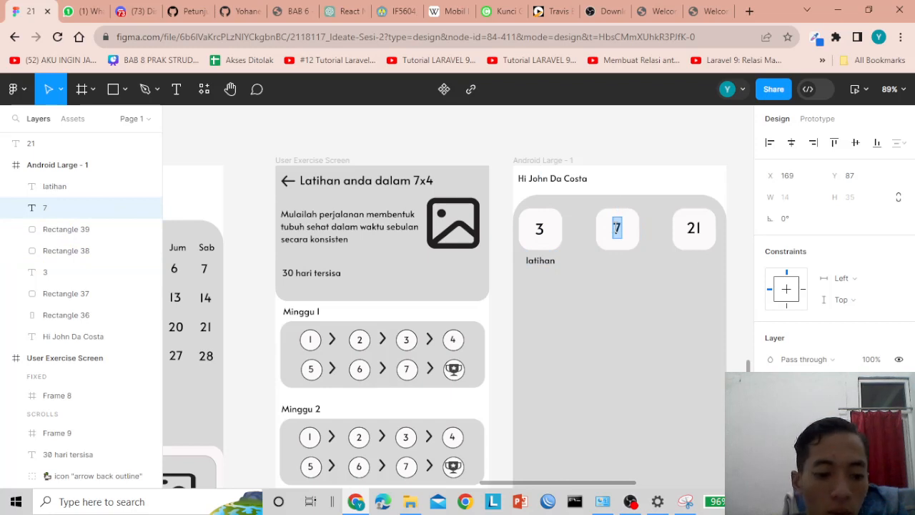
- Change the middle tile's value to 350 and centre it
{"action": "type", "text": "350"}
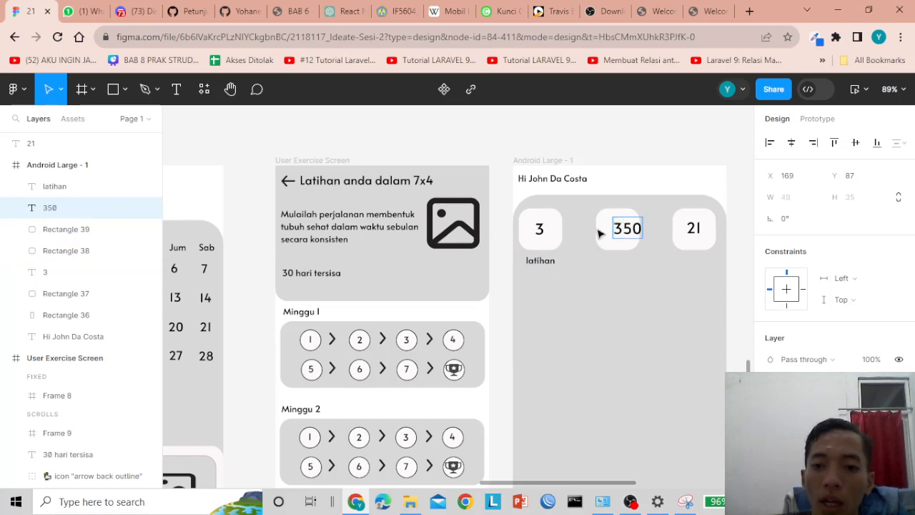
{"action": "key", "text": "Escape"}
{"action": "left_click_drag", "start_coordinate": [629, 230], "coordinate": [620, 231]}
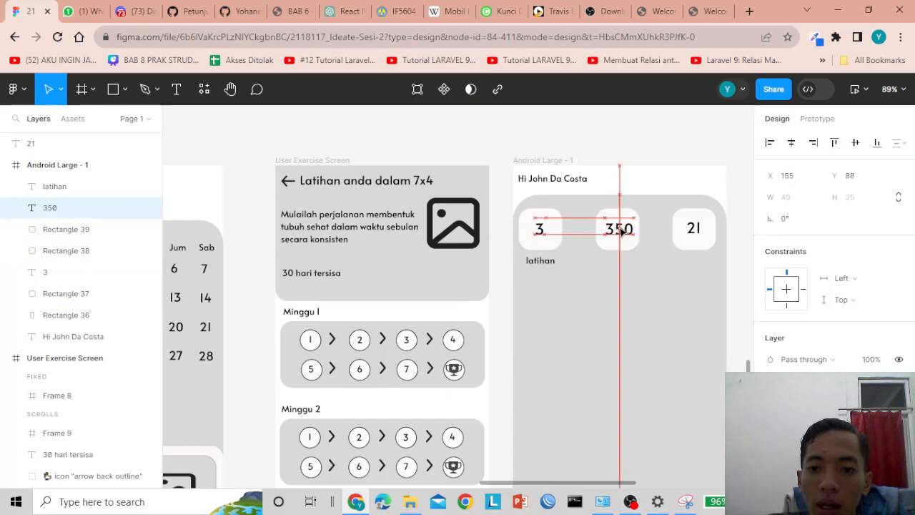
- Duplicate the latihan caption under the 350 tile and rename it 'Kkal'
{"action": "left_click", "coordinate": [541, 261]}
{"action": "left_click", "coordinate": [402, 137]}
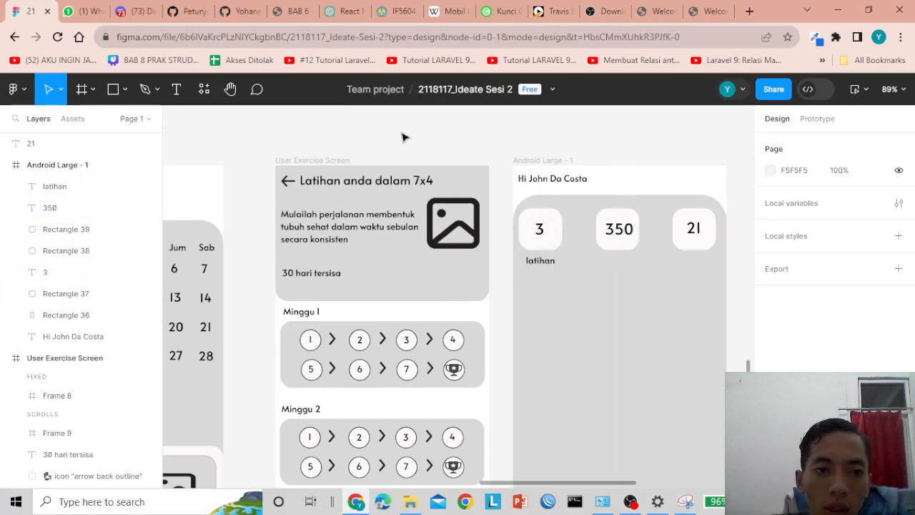
{"action": "left_click", "coordinate": [526, 264]}
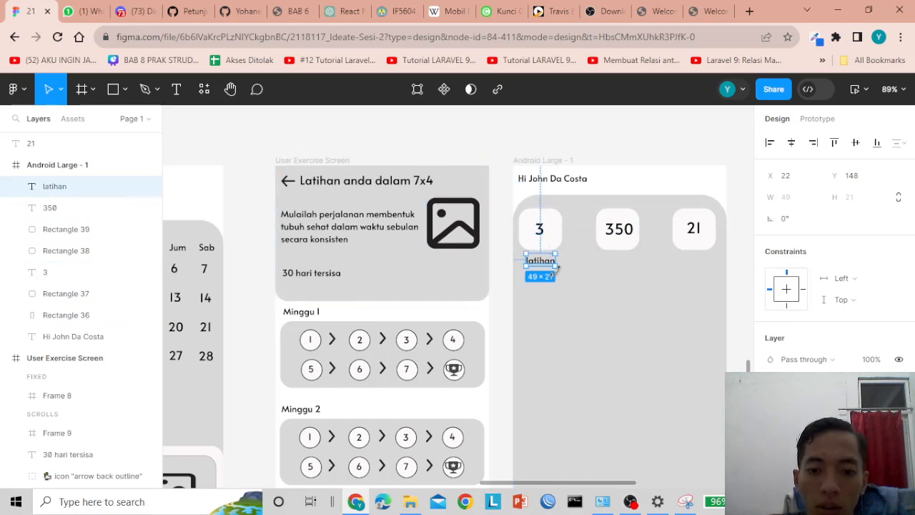
{"action": "key", "text": "ctrl+d"}
{"action": "left_click_drag", "start_coordinate": [544, 263], "coordinate": [622, 264]}
{"action": "double_click", "coordinate": [619, 261]}
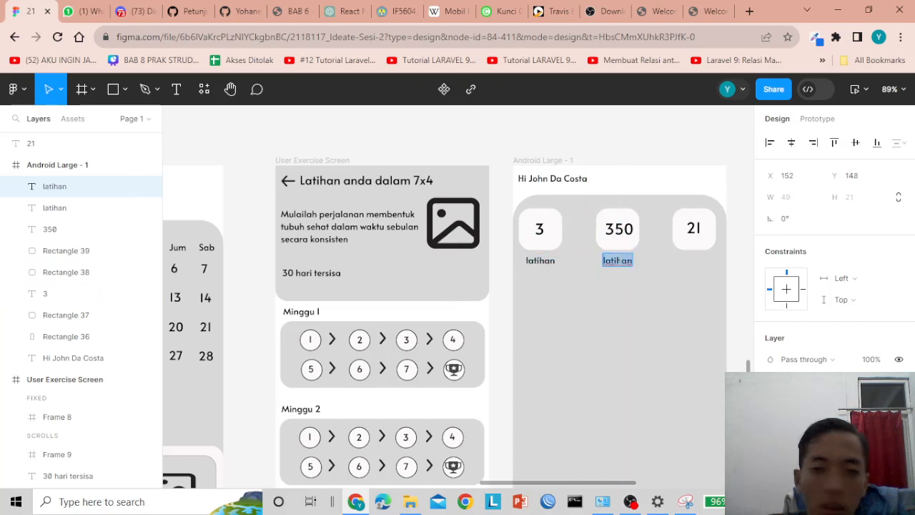
{"action": "type", "text": "Kkal"}
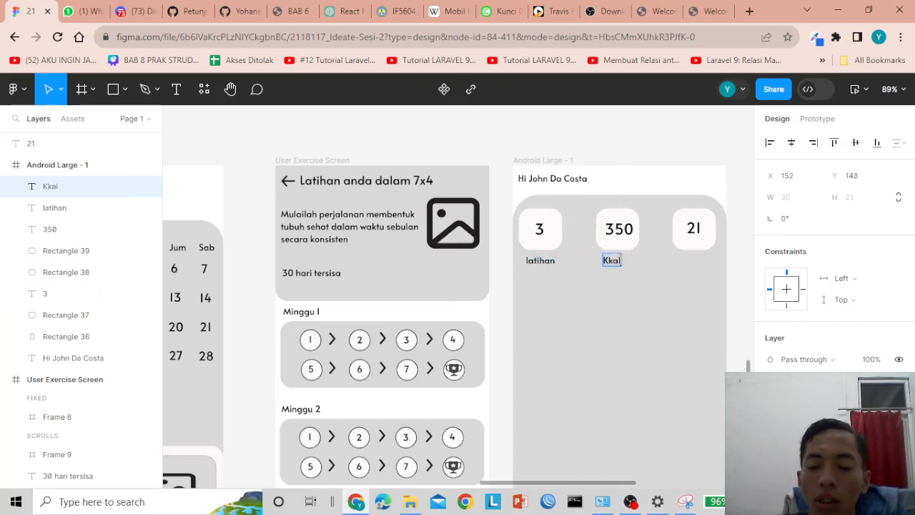
{"action": "key", "text": "Escape"}
{"action": "left_click_drag", "start_coordinate": [611, 262], "coordinate": [619, 263]}
- Duplicate the Kkal caption under the 21 tile and rename it 'Menit'
{"action": "left_click", "coordinate": [601, 155]}
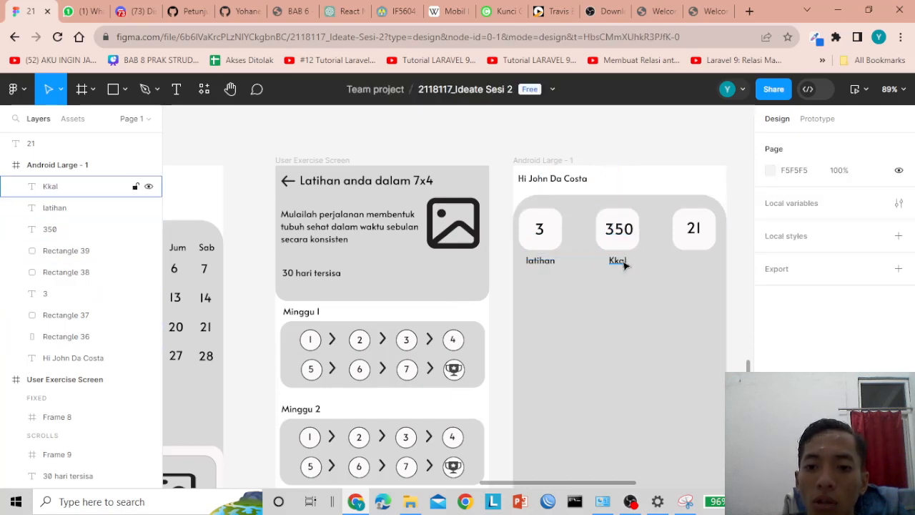
{"action": "left_click", "coordinate": [621, 263]}
{"action": "left_click", "coordinate": [646, 160]}
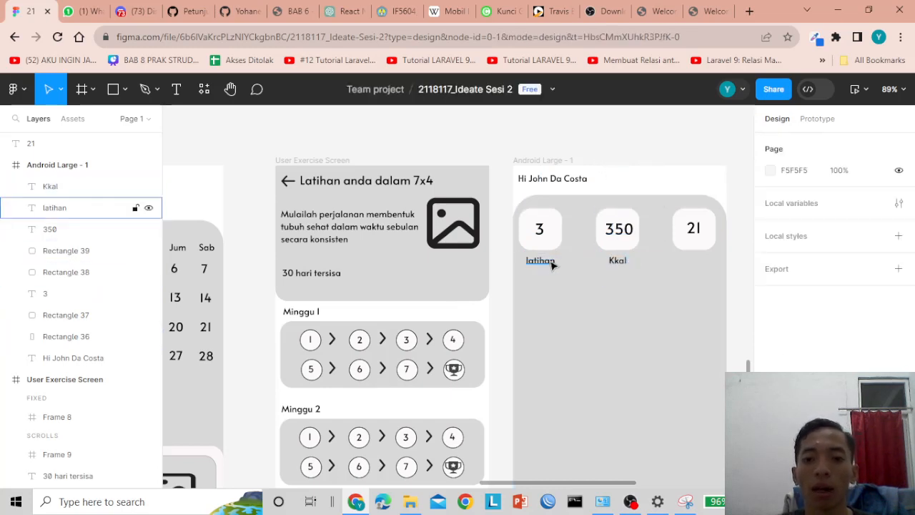
{"action": "left_click", "coordinate": [550, 261]}
{"action": "left_click", "coordinate": [604, 265]}
{"action": "left_click", "coordinate": [613, 264]}
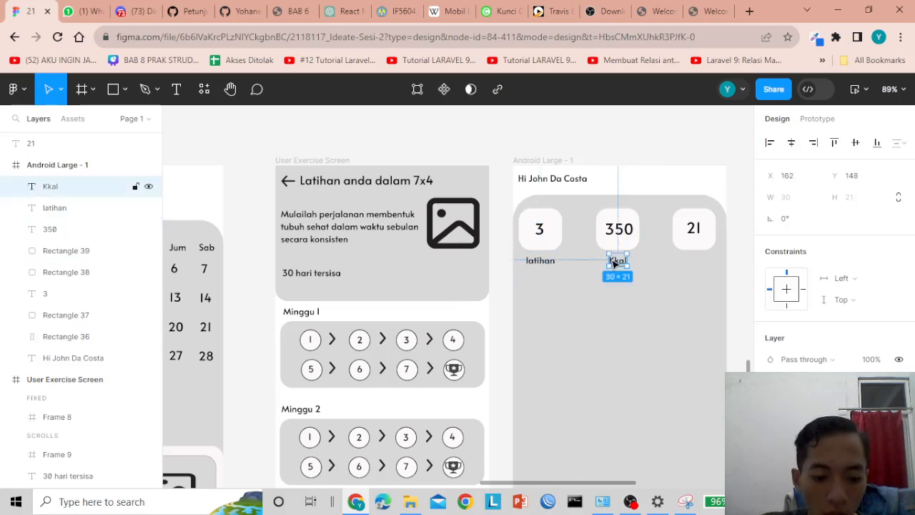
{"action": "key", "text": "ctrl+d"}
{"action": "left_click_drag", "start_coordinate": [617, 262], "coordinate": [694, 265]}
{"action": "double_click", "coordinate": [695, 262]}
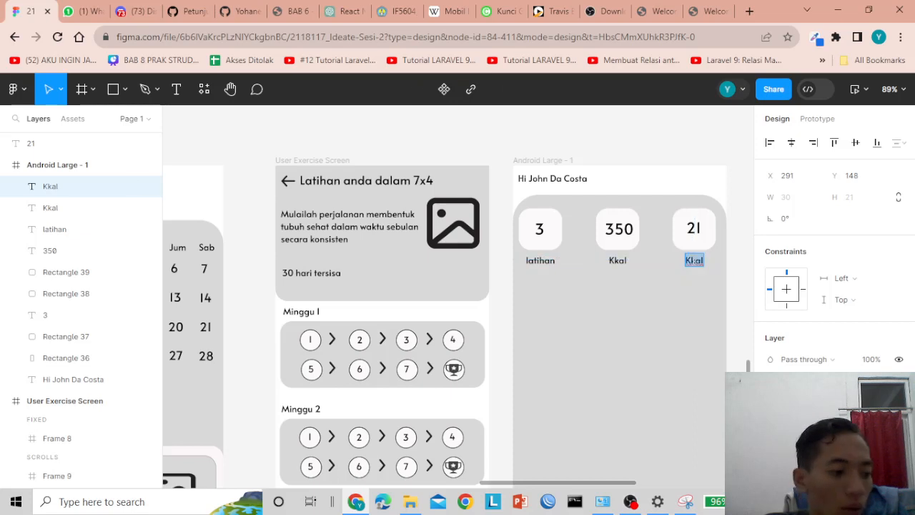
{"action": "type", "text": "M"}
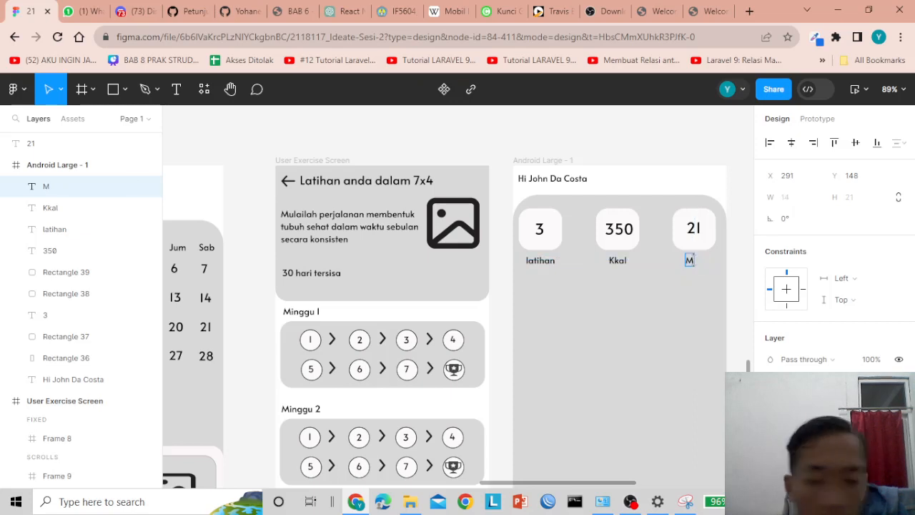
{"action": "type", "text": "enit"}
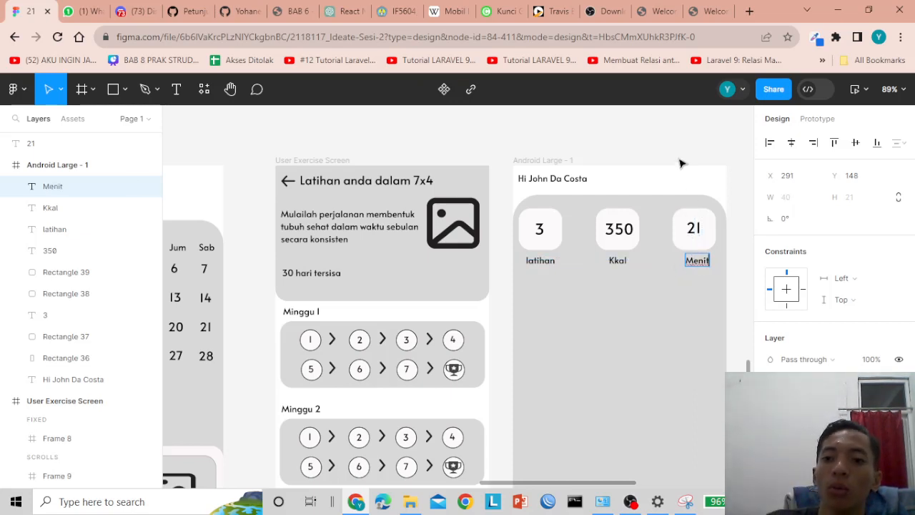
{"action": "key", "text": "Escape"}
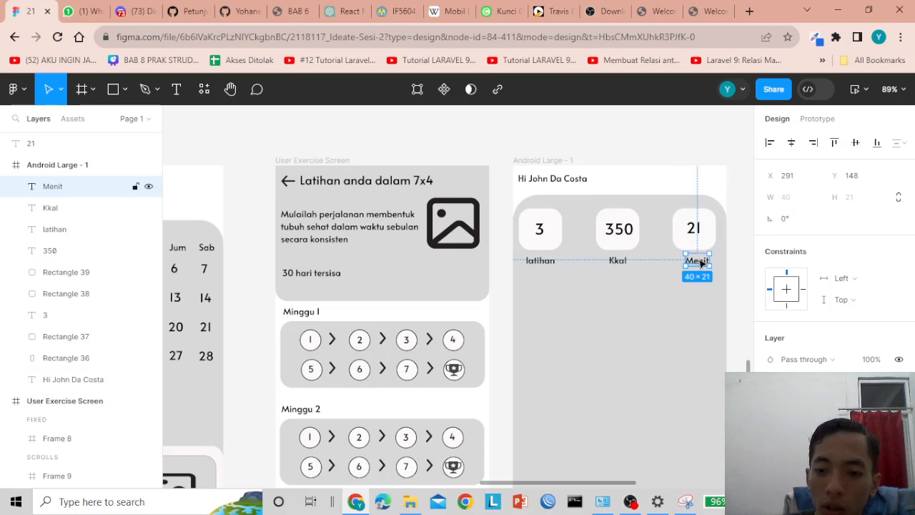
{"action": "left_click_drag", "start_coordinate": [701, 263], "coordinate": [702, 262]}
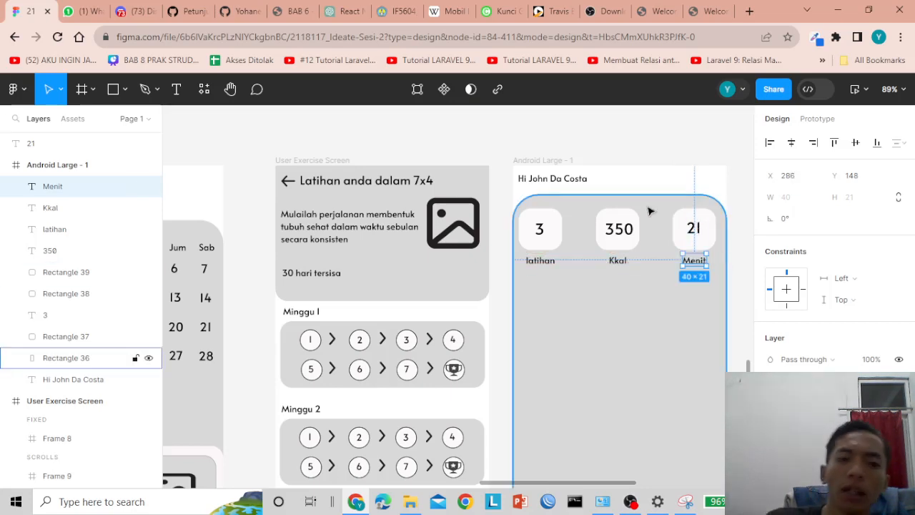
- Change the third tile's 21 to 90 and nudge it into place
{"action": "double_click", "coordinate": [693, 229]}
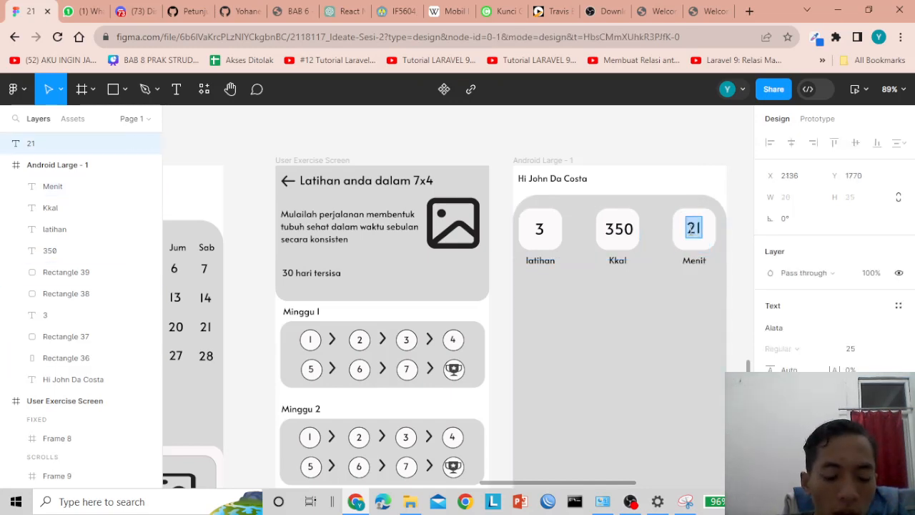
{"action": "type", "text": "90"}
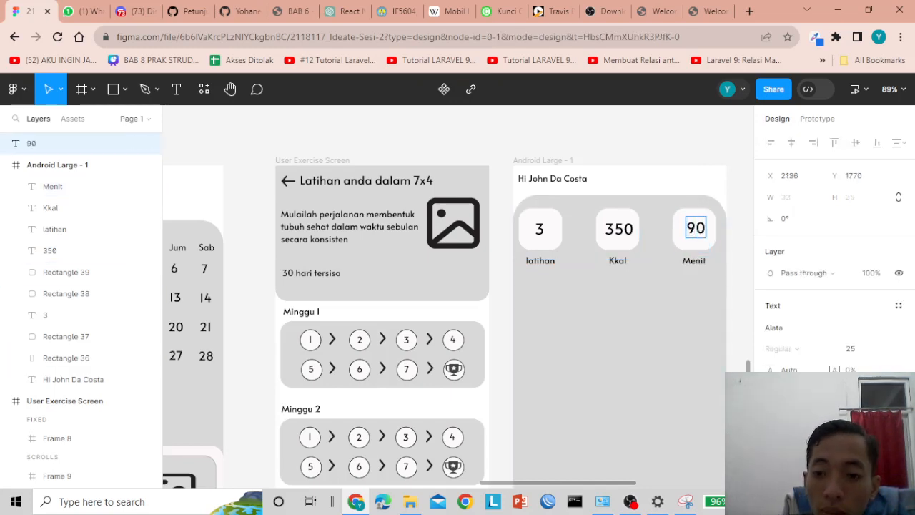
{"action": "key", "text": "Escape"}
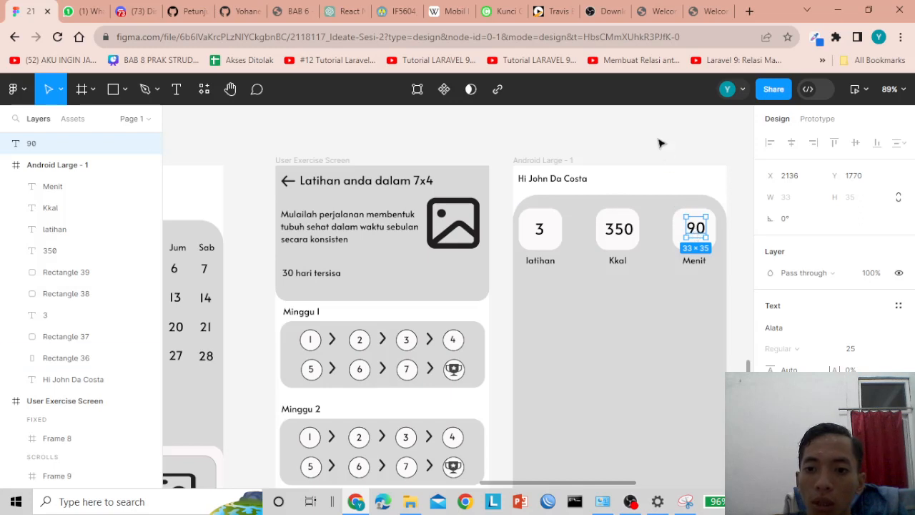
{"action": "left_click", "coordinate": [660, 141]}
{"action": "left_click", "coordinate": [694, 229]}
{"action": "left_click_drag", "start_coordinate": [694, 229], "coordinate": [695, 229]}
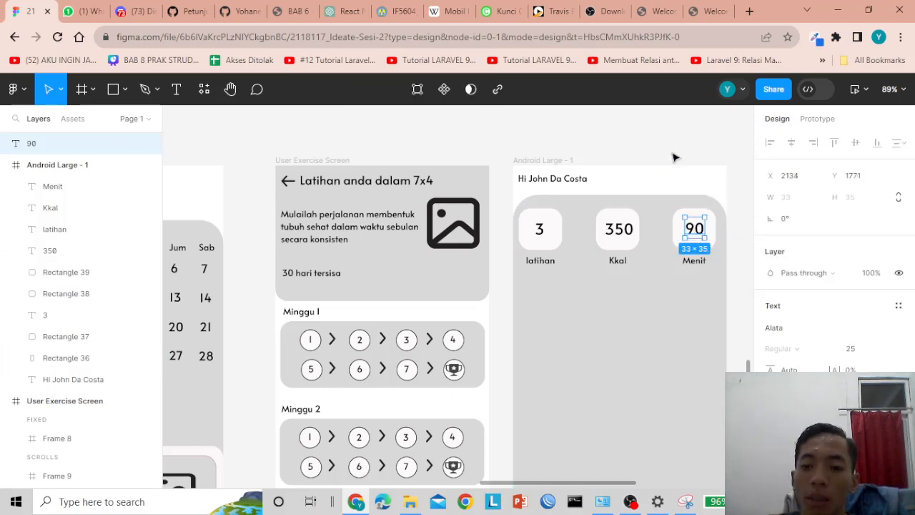
{"action": "key", "text": "Down"}
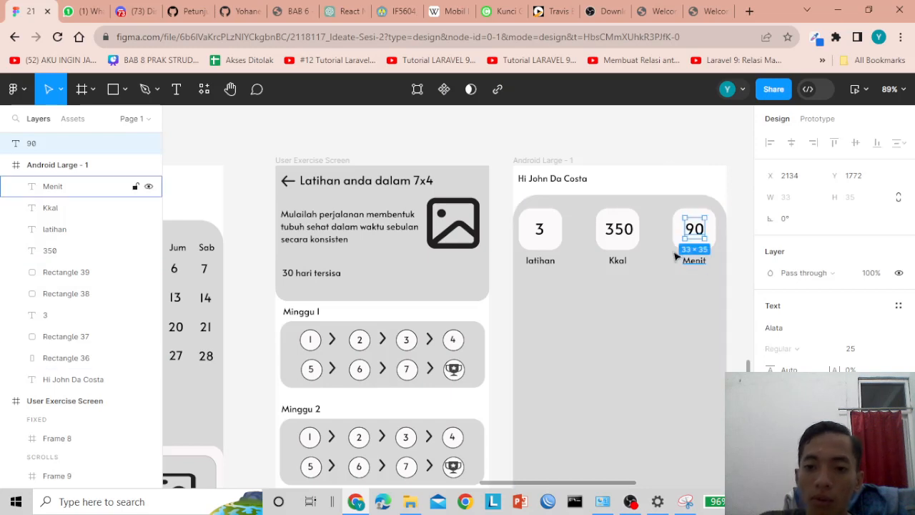
- Capitalise the first caption so it reads 'Latihan'
{"action": "left_click", "coordinate": [619, 261]}
{"action": "left_click", "coordinate": [540, 261]}
{"action": "double_click", "coordinate": [540, 261]}
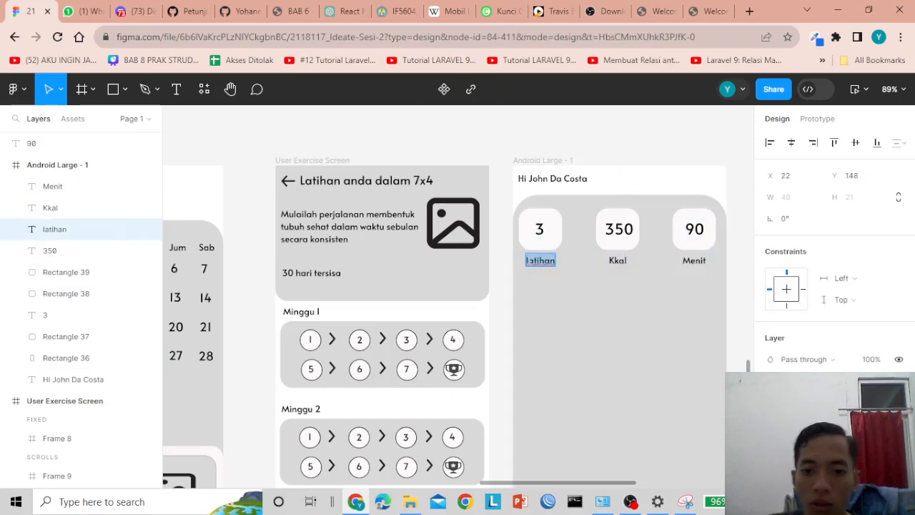
{"action": "left_click", "coordinate": [551, 260]}
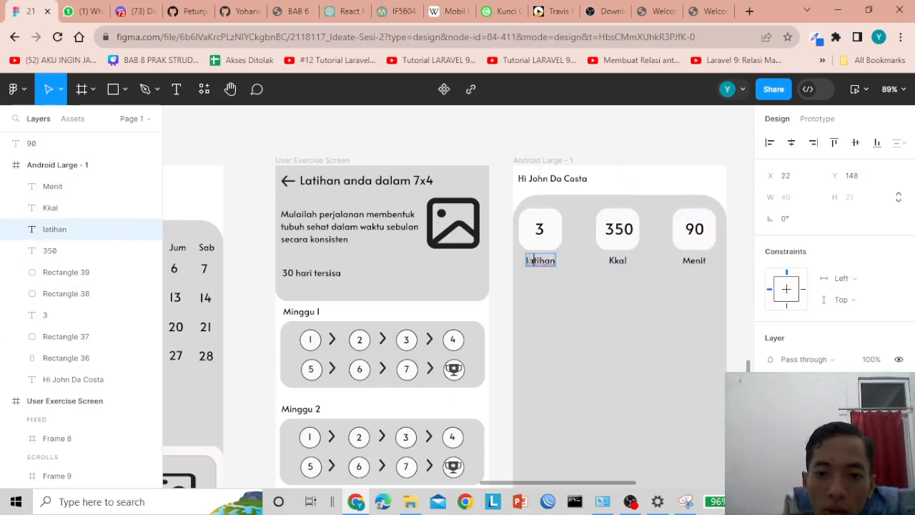
{"action": "key", "text": "Delete"}
{"action": "type", "text": "L"}
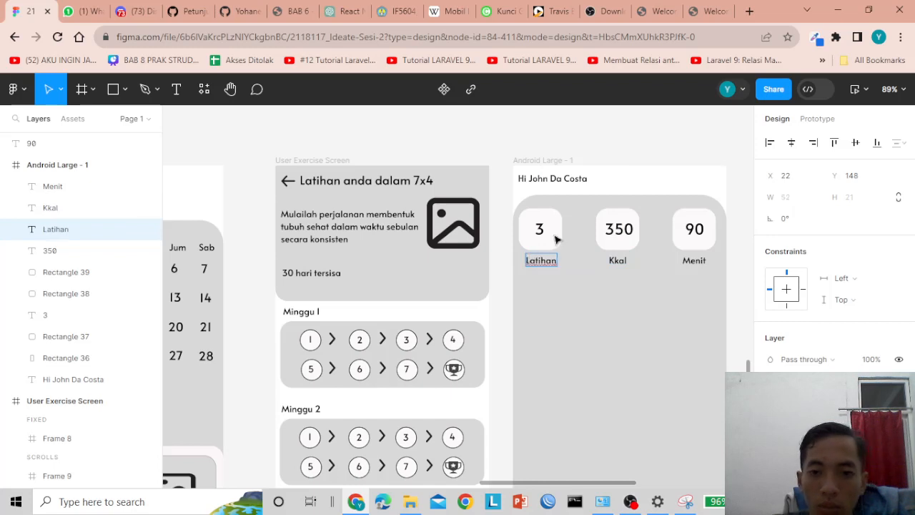
{"action": "key", "text": "Escape"}
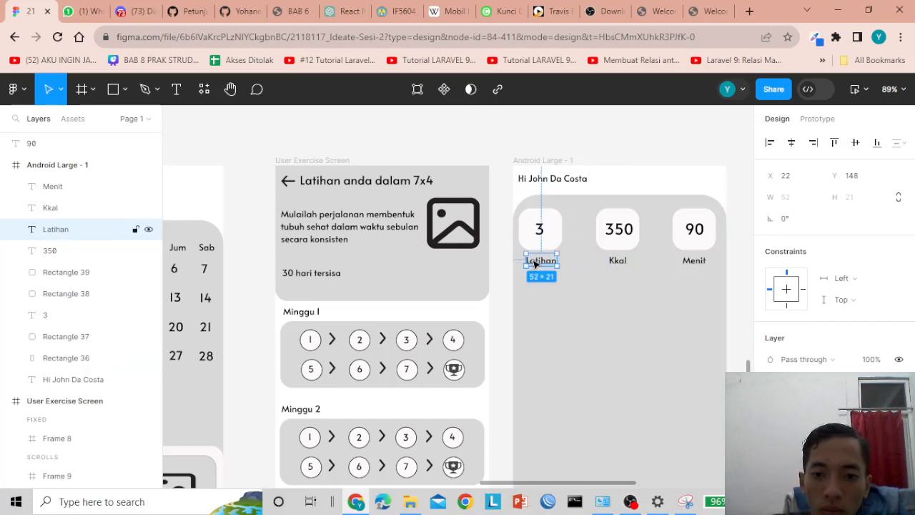
{"action": "left_click", "coordinate": [496, 135]}
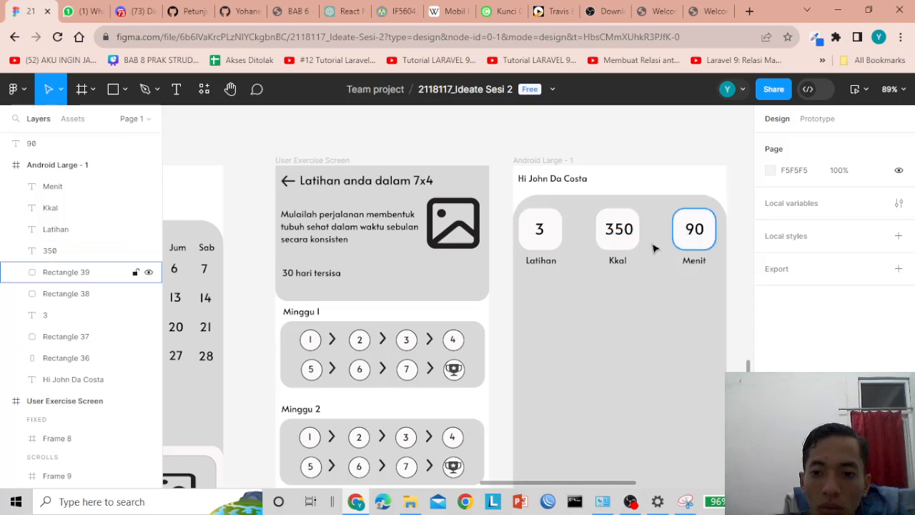
{"action": "left_click", "coordinate": [552, 263]}
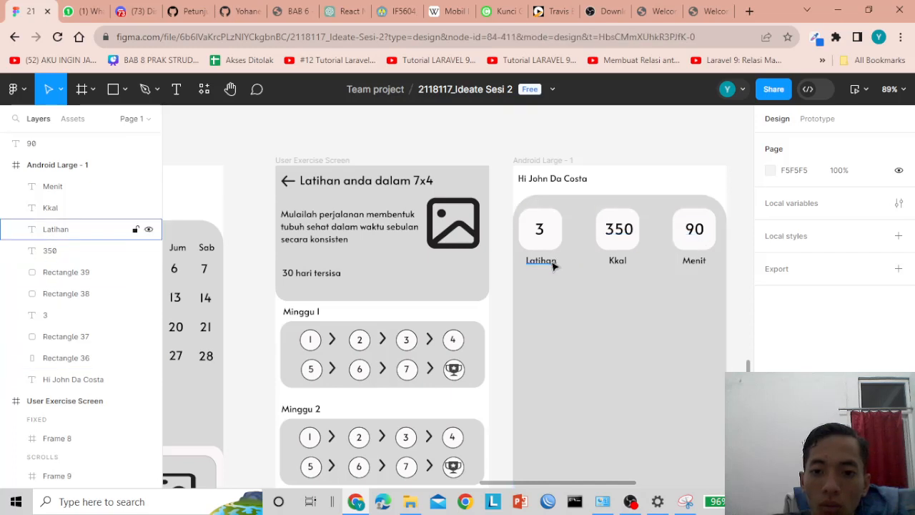
{"action": "left_click", "coordinate": [489, 152]}
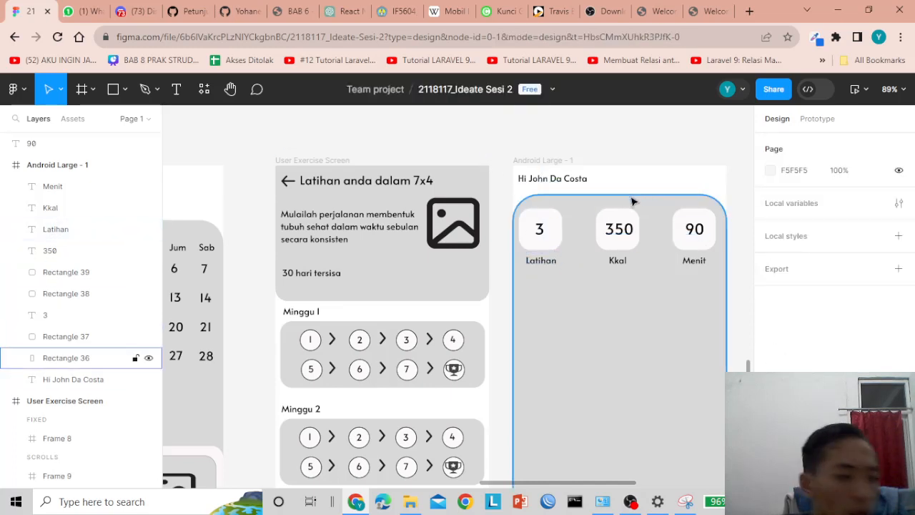
- Draw a rectangle card below the three stat tiles
{"action": "scroll", "coordinate": [582, 276], "scroll_direction": "down", "scroll_amount": 3}
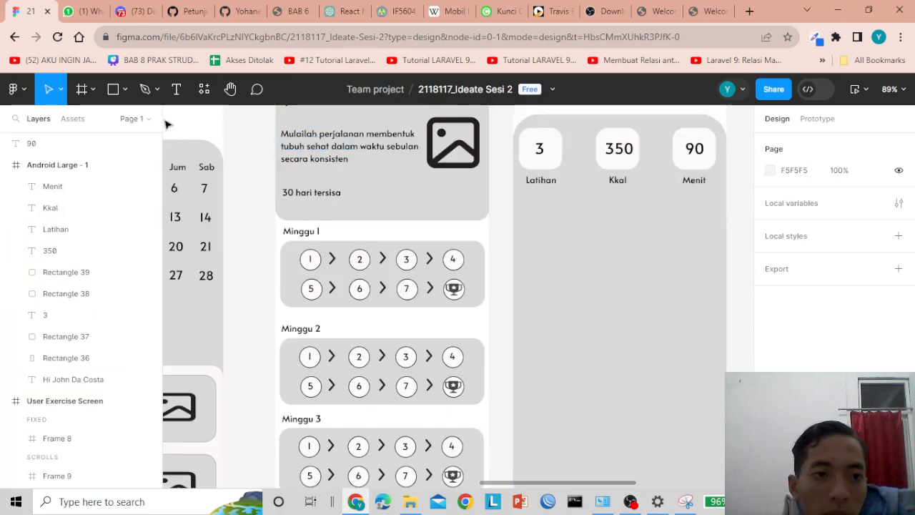
{"action": "left_click", "coordinate": [125, 89]}
{"action": "left_click", "coordinate": [117, 123]}
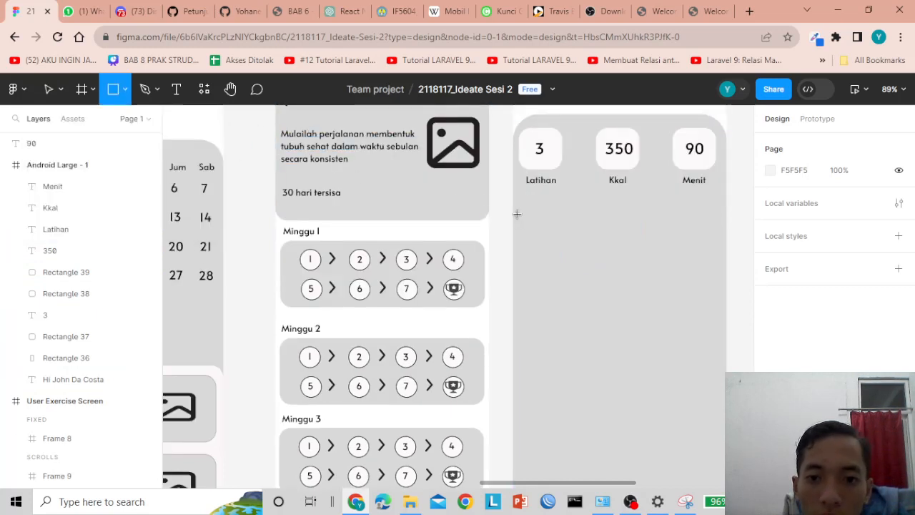
{"action": "mouse_move", "coordinate": [515, 209]}
{"action": "left_mouse_down"}
{"action": "mouse_move", "coordinate": [589, 247]}
{"action": "mouse_move", "coordinate": [721, 270]}
{"action": "mouse_move", "coordinate": [727, 288]}
{"action": "left_mouse_up"}
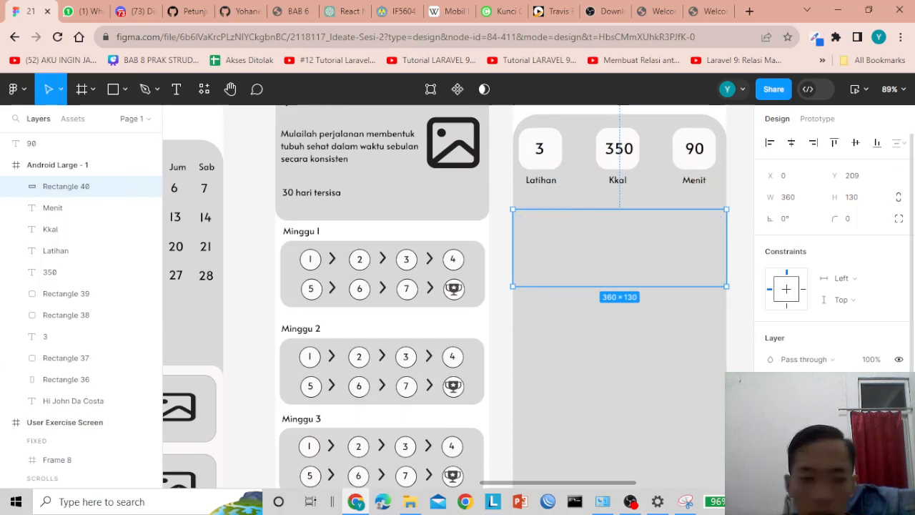
- Give the card a white FFFFFF fill, corner radius 22 and height 125
{"action": "left_click", "coordinate": [773, 412]}
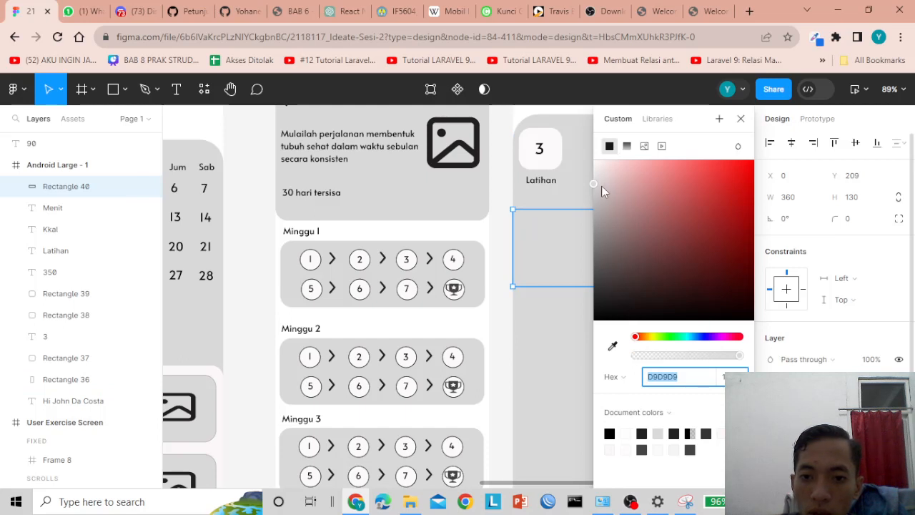
{"action": "type", "text": "ffffff"}
{"action": "key", "text": "Return"}
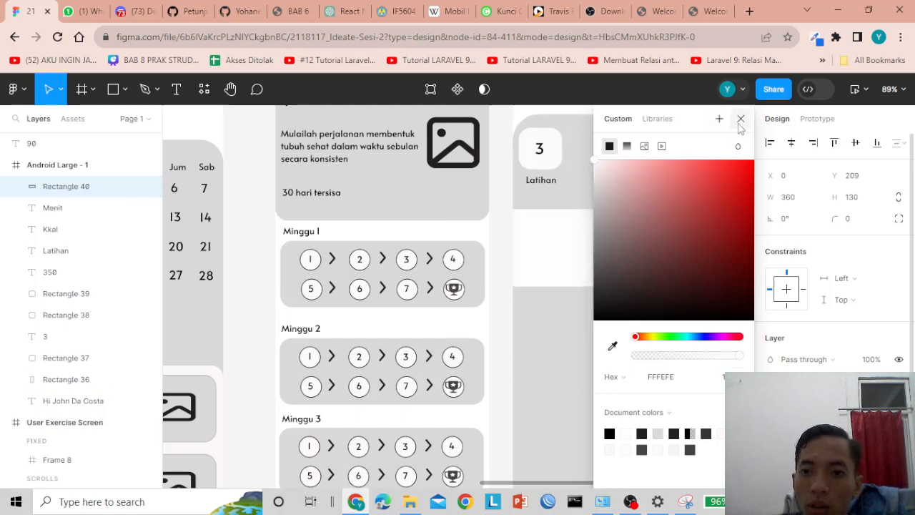
{"action": "left_click", "coordinate": [741, 118]}
{"action": "left_click_drag", "start_coordinate": [522, 219], "coordinate": [530, 225]}
{"action": "left_click_drag", "start_coordinate": [620, 286], "coordinate": [621, 282]}
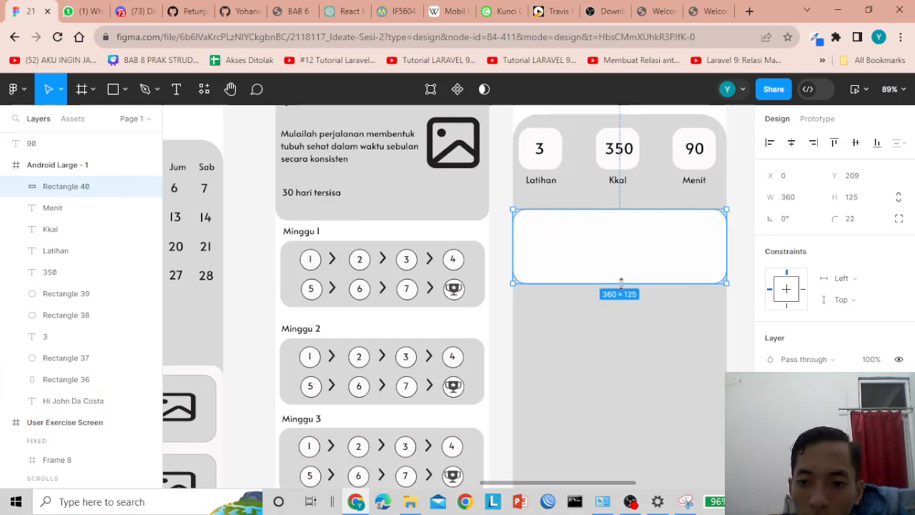
{"action": "left_click", "coordinate": [500, 178]}
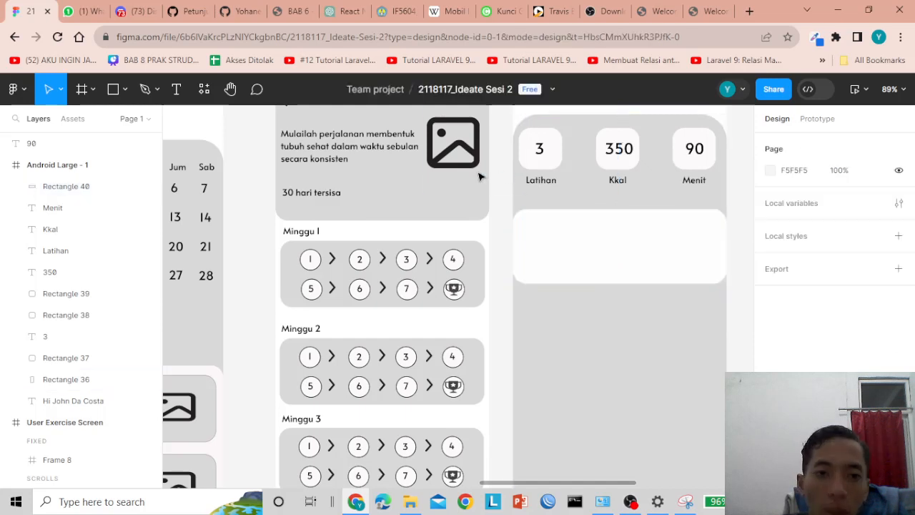
- Draw a small grey circle at the left of the white card
{"action": "left_click", "coordinate": [125, 91]}
{"action": "left_click", "coordinate": [79, 170]}
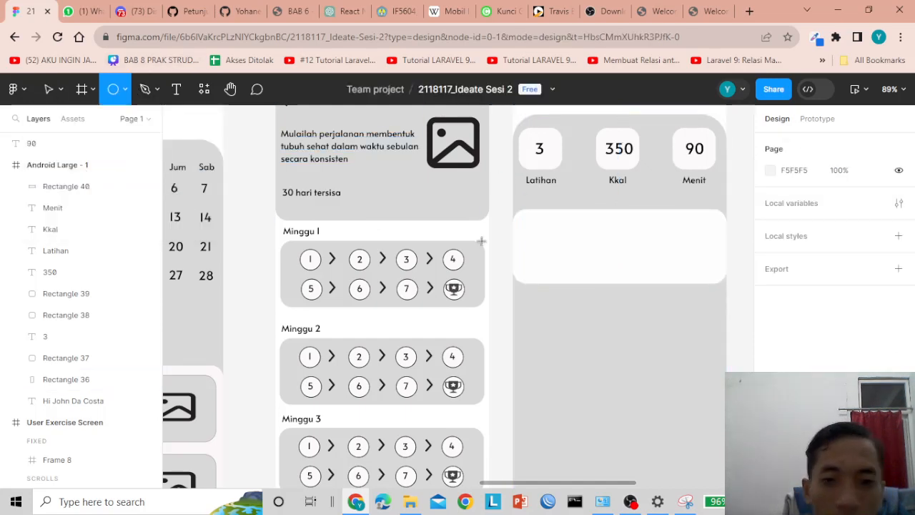
{"action": "left_click_drag", "start_coordinate": [524, 223], "coordinate": [549, 252]}
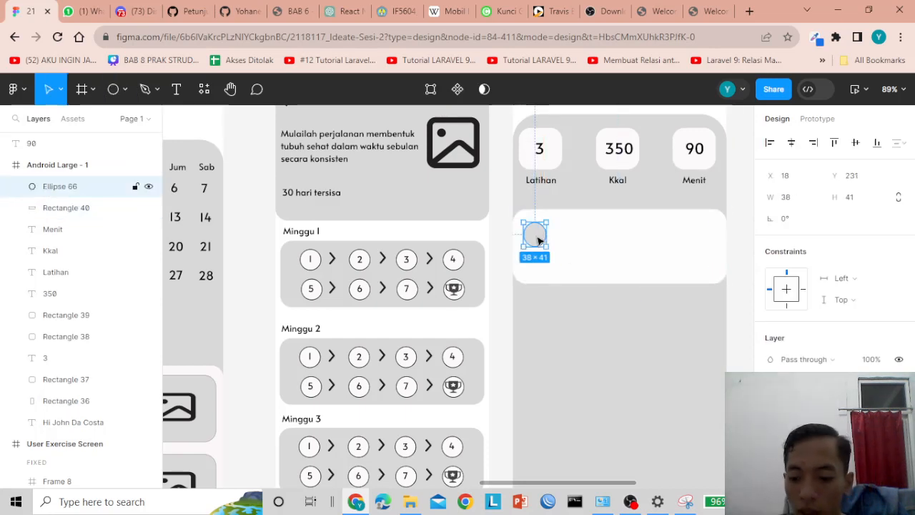
{"action": "left_click_drag", "start_coordinate": [539, 241], "coordinate": [550, 259]}
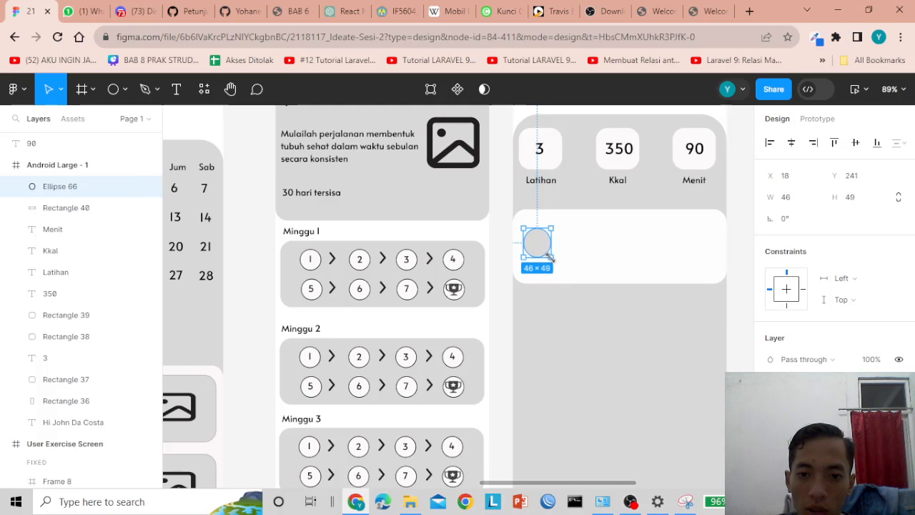
{"action": "left_click", "coordinate": [547, 288]}
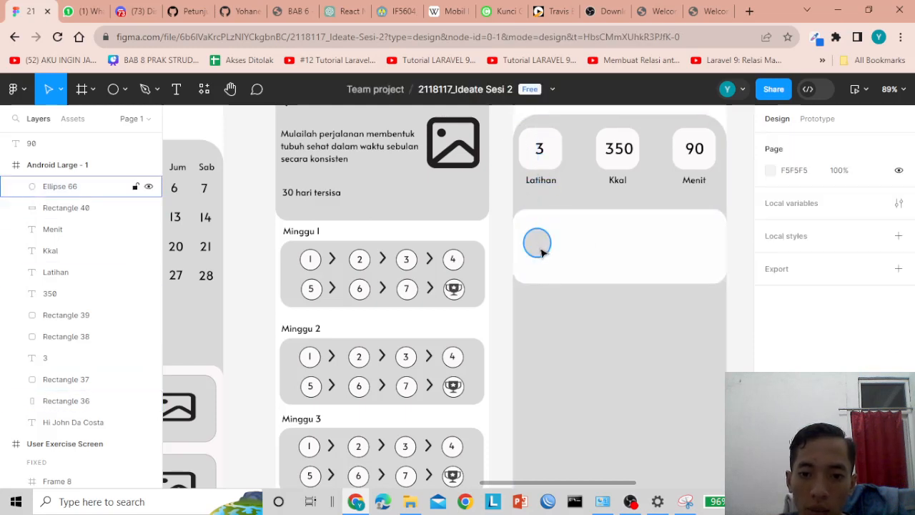
{"action": "left_click_drag", "start_coordinate": [541, 245], "coordinate": [540, 242]}
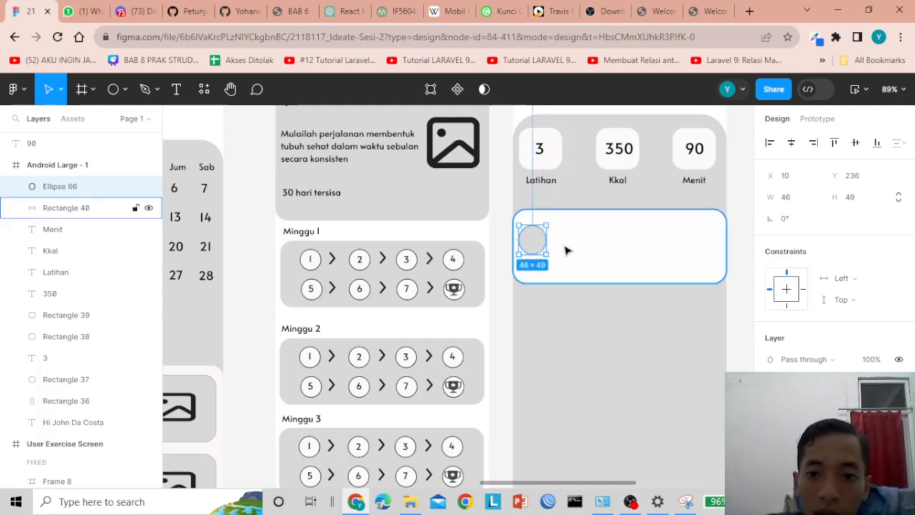
{"action": "left_click", "coordinate": [502, 211]}
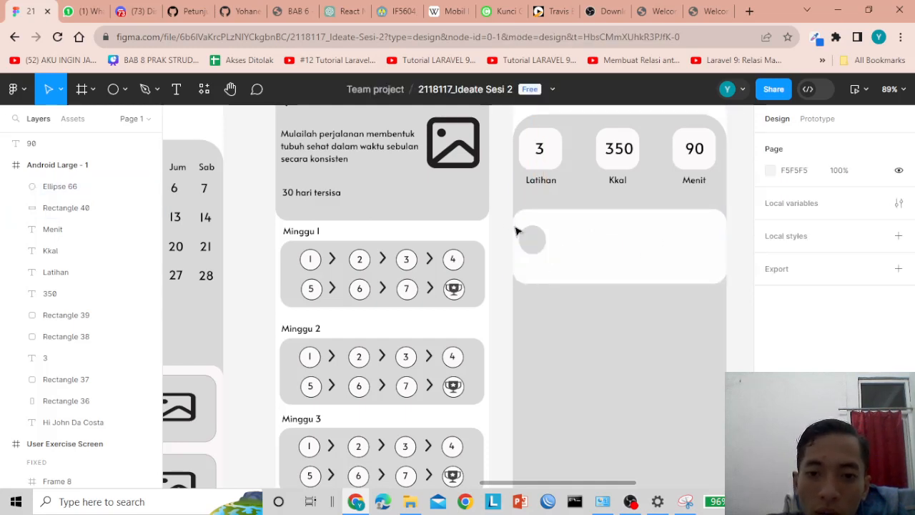
- Realign the circle vertically inside the white card
{"action": "left_click", "coordinate": [532, 240]}
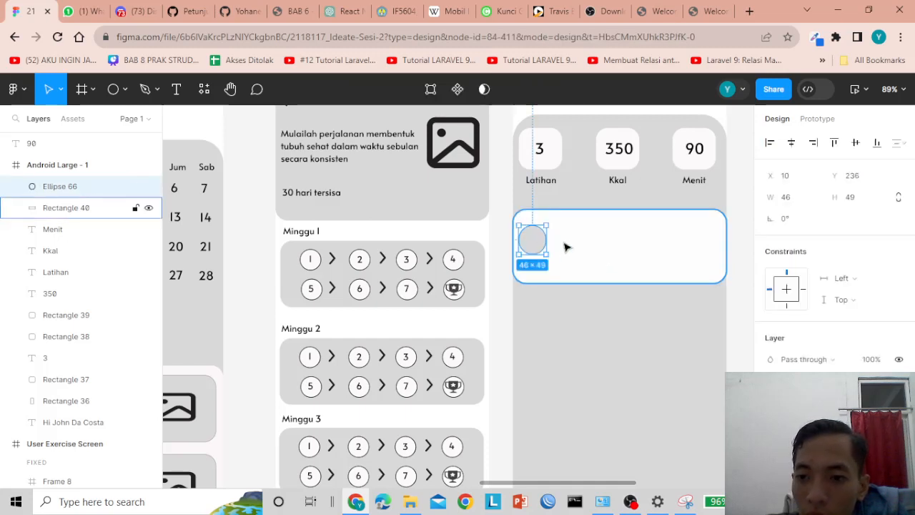
{"action": "left_click", "coordinate": [565, 247]}
{"action": "left_click", "coordinate": [532, 239]}
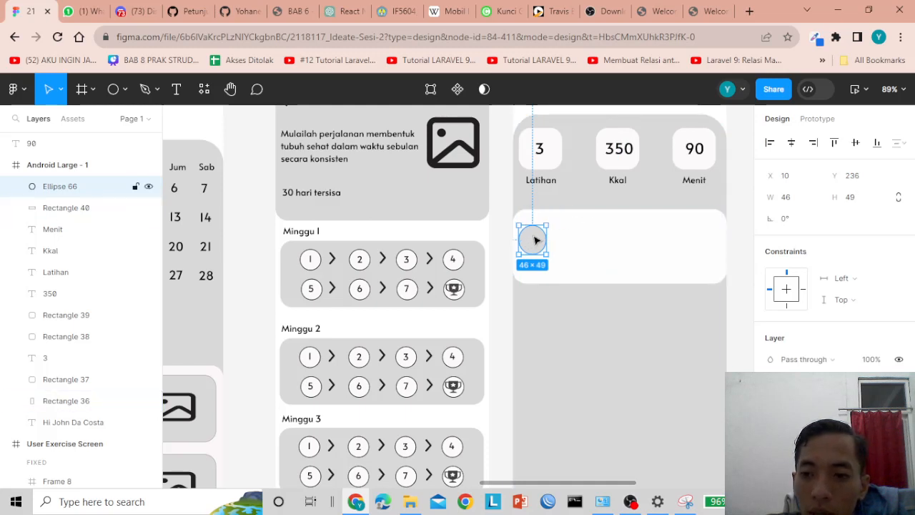
{"action": "left_click", "coordinate": [578, 238]}
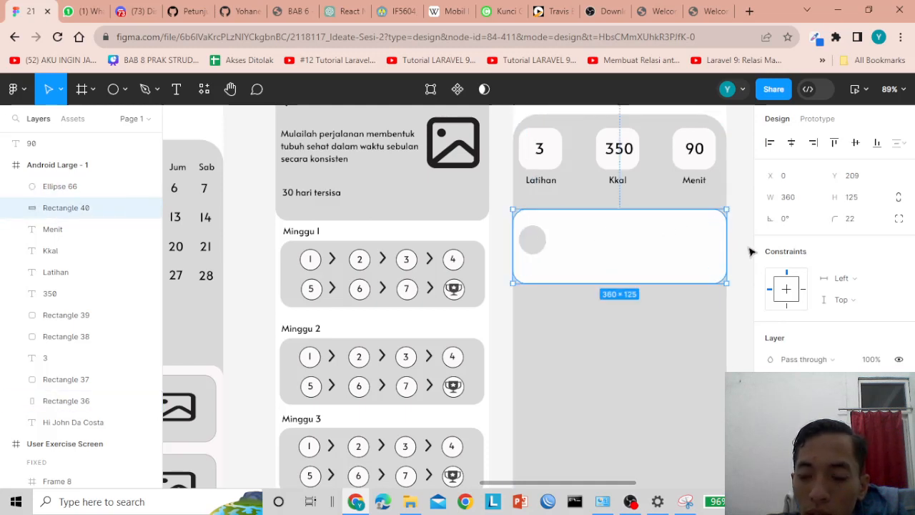
{"action": "left_click", "coordinate": [503, 207]}
{"action": "left_click", "coordinate": [536, 242]}
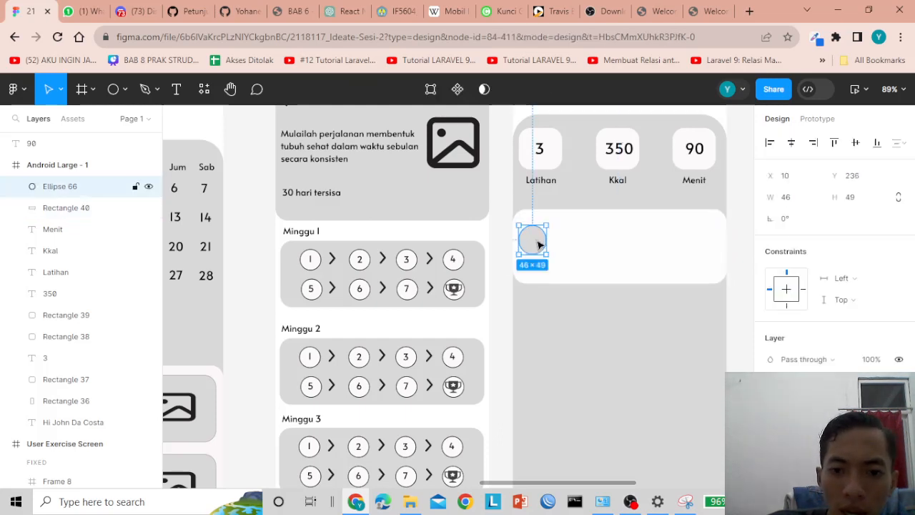
{"action": "left_click_drag", "start_coordinate": [540, 244], "coordinate": [539, 238]}
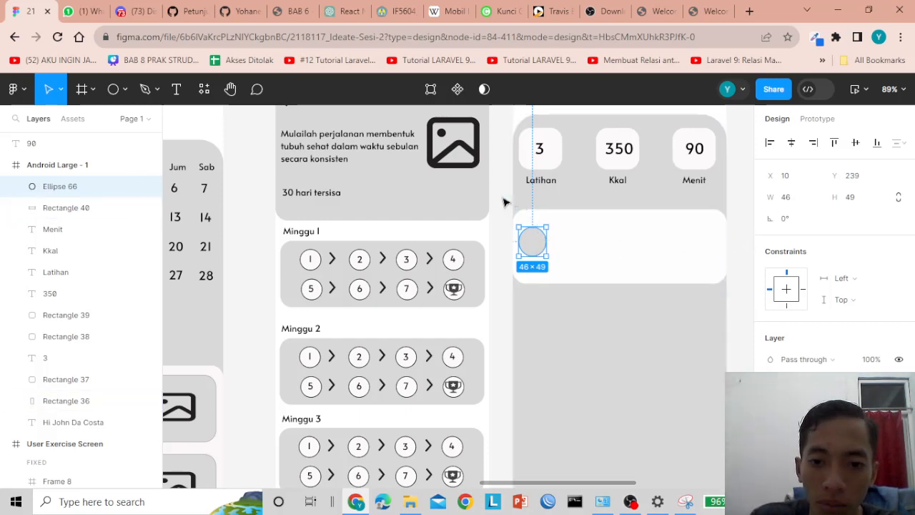
{"action": "key", "text": "Escape"}
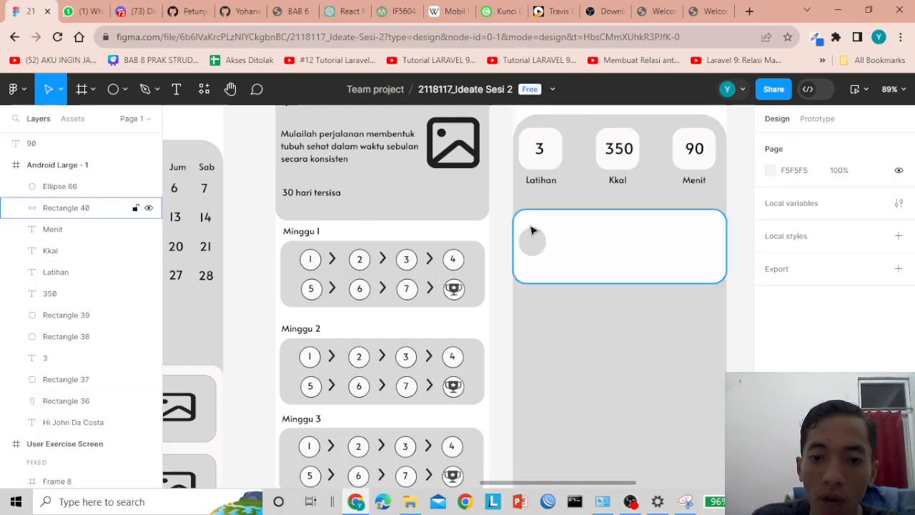
{"action": "left_click", "coordinate": [534, 238]}
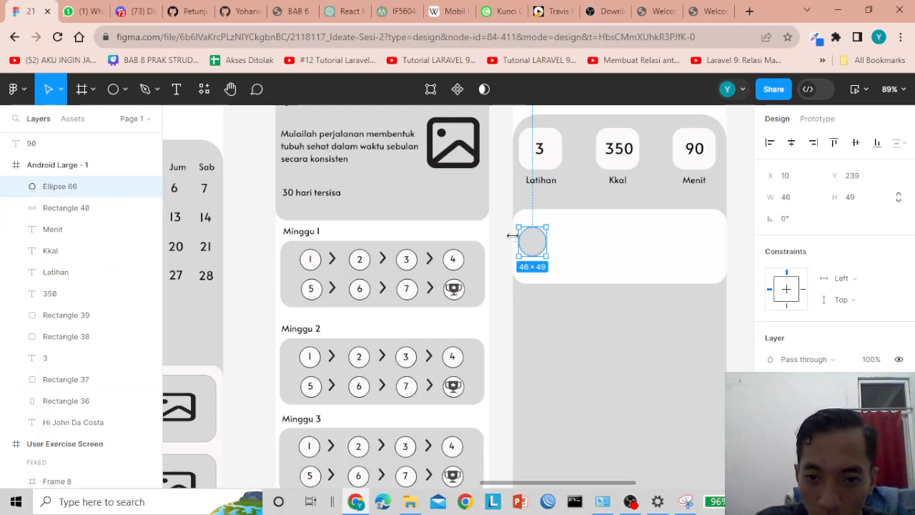
- Shift the circle slightly right and Alt-drag a copy beside it
{"action": "scroll", "coordinate": [512, 236], "scroll_direction": "up", "scroll_amount": 5, "text": "ctrl"}
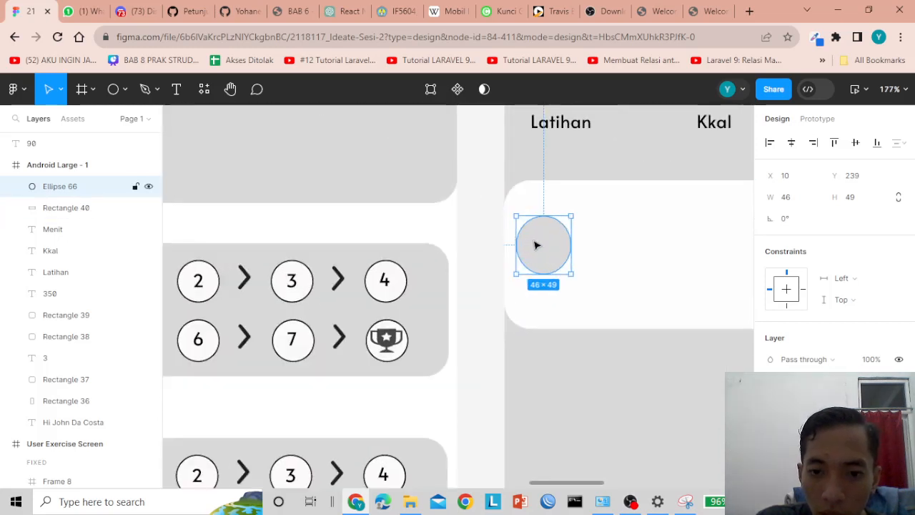
{"action": "left_click_drag", "start_coordinate": [536, 246], "coordinate": [544, 244]}
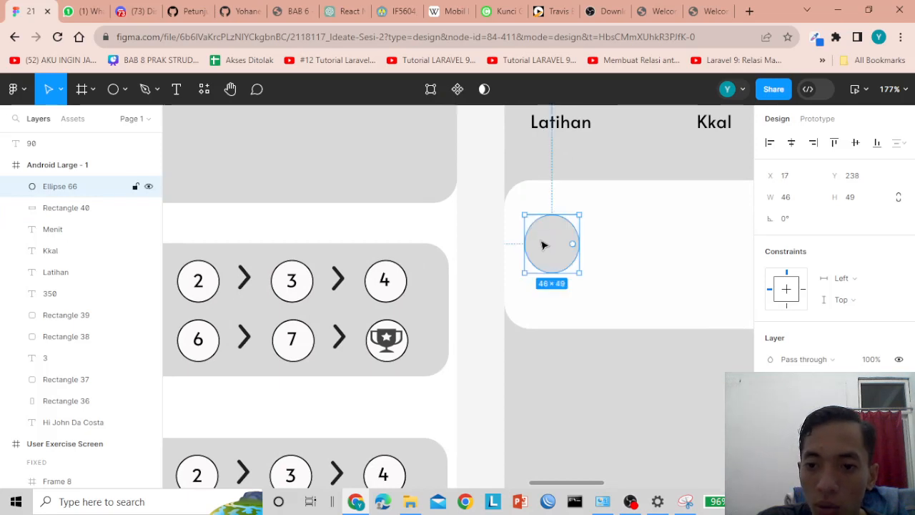
{"action": "scroll", "coordinate": [640, 256], "scroll_direction": "down", "scroll_amount": 5}
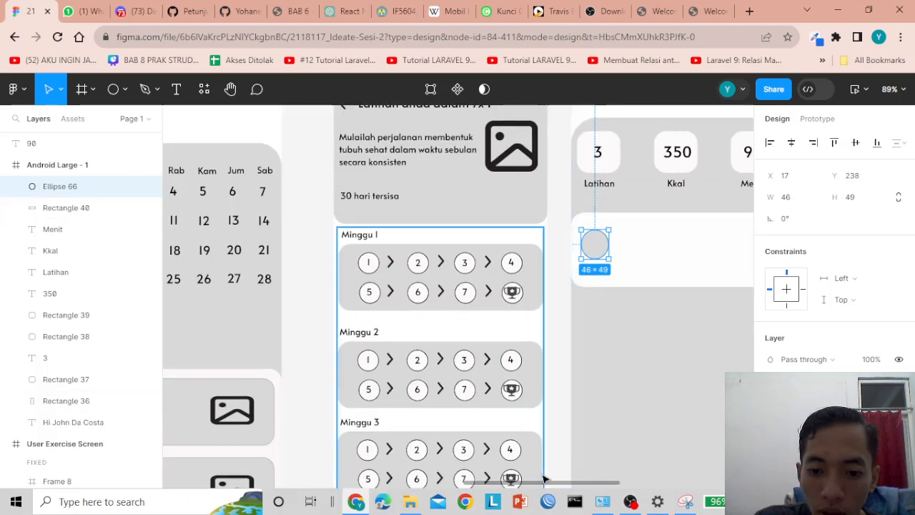
{"action": "scroll", "coordinate": [537, 286], "scroll_direction": "right", "scroll_amount": 3}
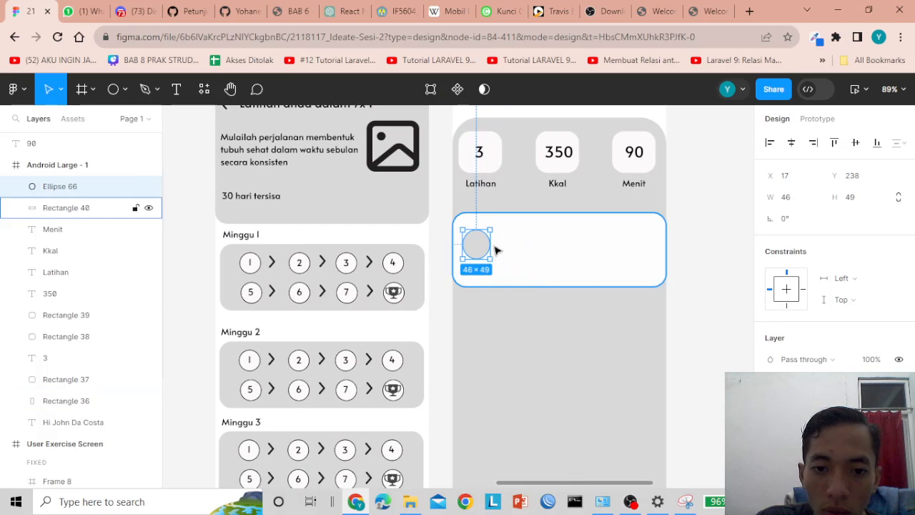
{"action": "left_click_drag", "start_coordinate": [482, 246], "coordinate": [636, 245]}
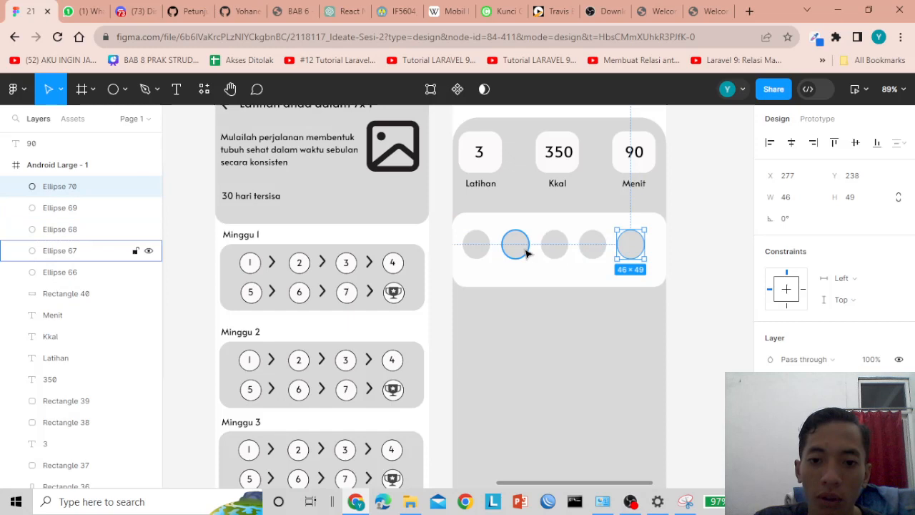
- Select the white card, undoing an accidental move of it
{"action": "left_click", "coordinate": [442, 236]}
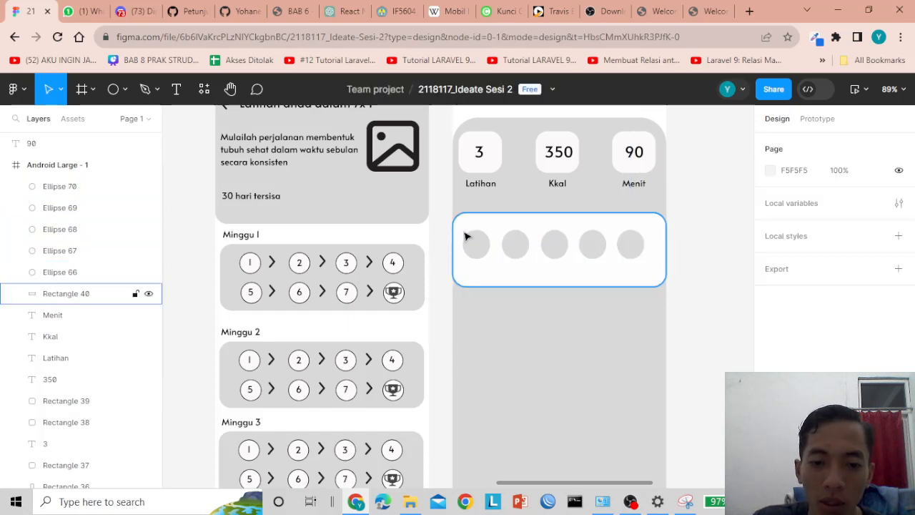
{"action": "left_click", "coordinate": [464, 238]}
{"action": "left_click", "coordinate": [454, 235]}
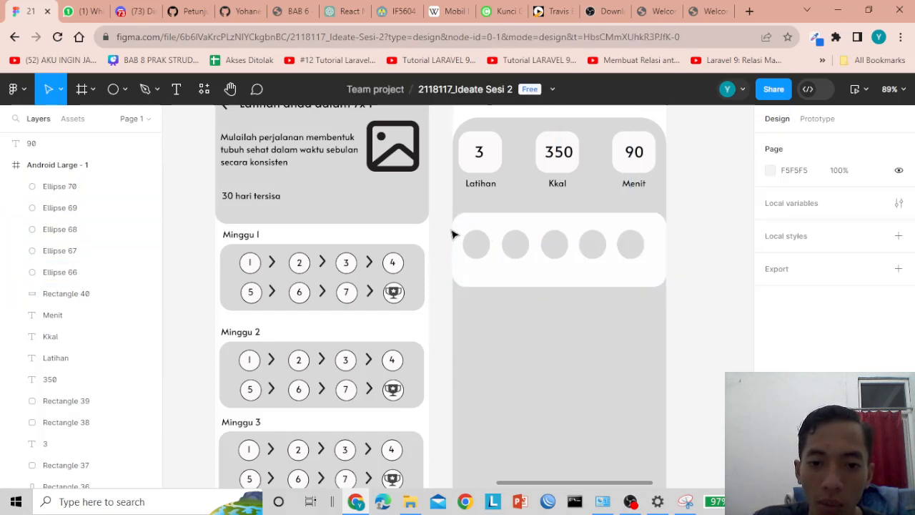
{"action": "left_click_drag", "start_coordinate": [454, 235], "coordinate": [520, 244]}
{"action": "key", "text": "ctrl+z"}
{"action": "key", "text": "Escape"}
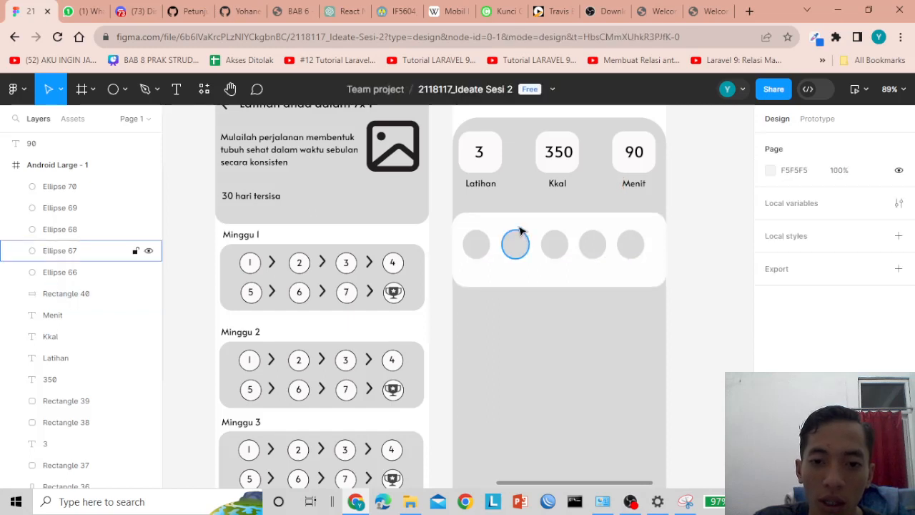
{"action": "left_click", "coordinate": [518, 227]}
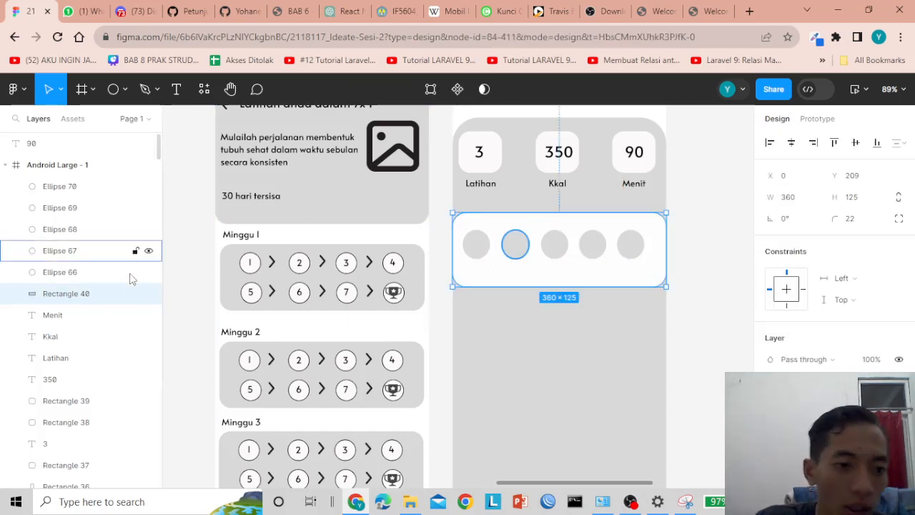
- Hide Rectangle 40 and 36, then select all five circles and centre them
{"action": "left_click", "coordinate": [148, 294]}
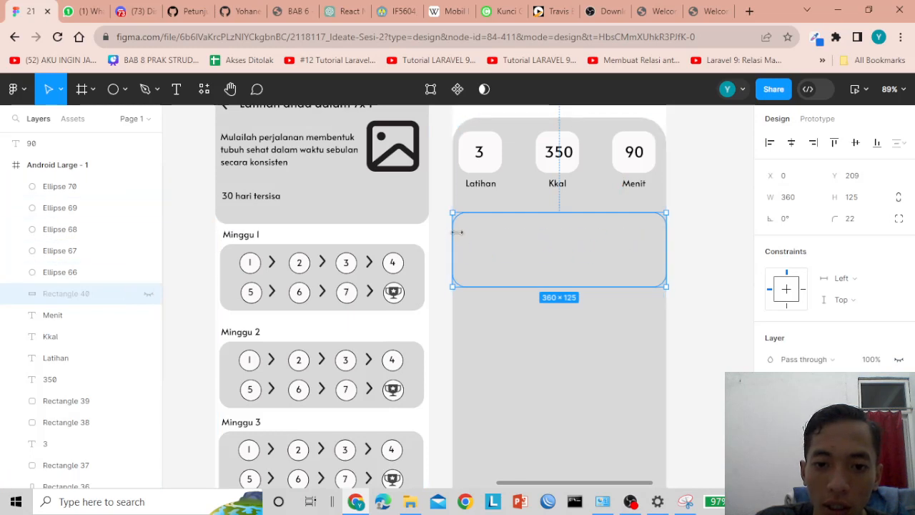
{"action": "left_click", "coordinate": [464, 237]}
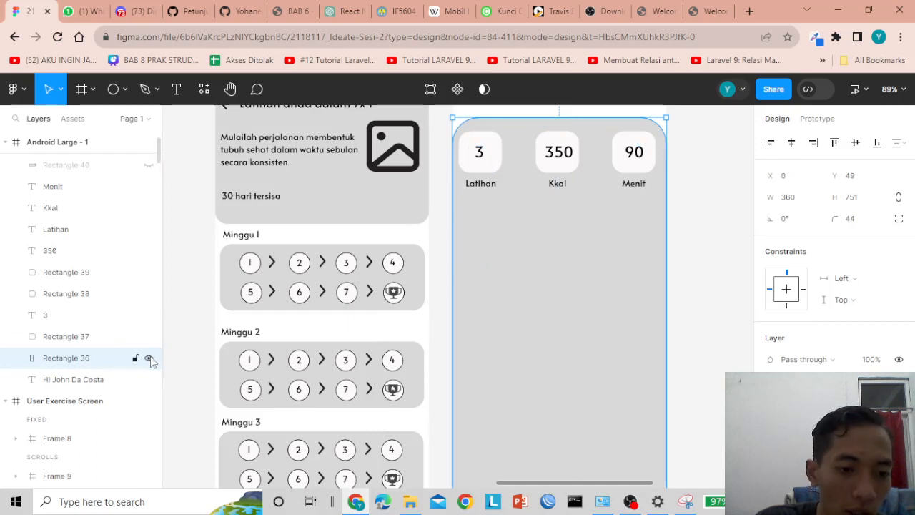
{"action": "left_click", "coordinate": [148, 359]}
{"action": "left_click", "coordinate": [514, 300]}
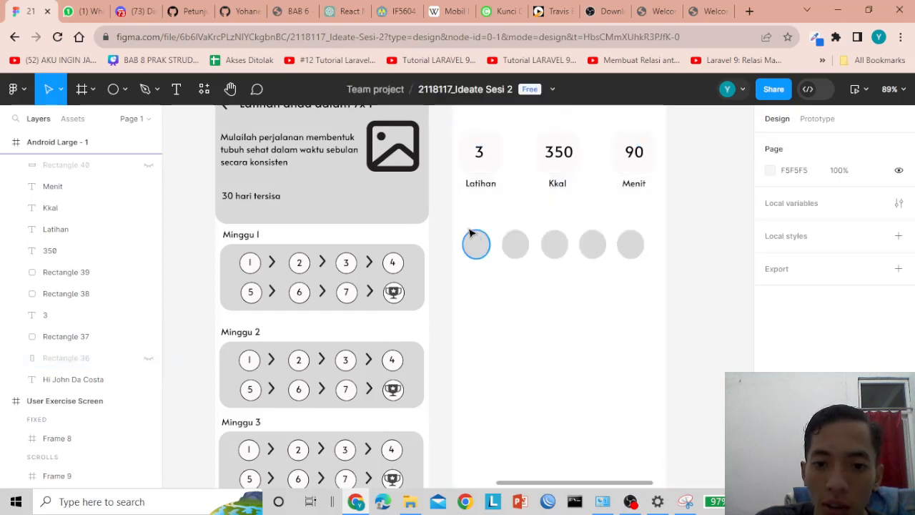
{"action": "left_click_drag", "start_coordinate": [462, 217], "coordinate": [648, 270]}
{"action": "left_click_drag", "start_coordinate": [562, 248], "coordinate": [565, 248]}
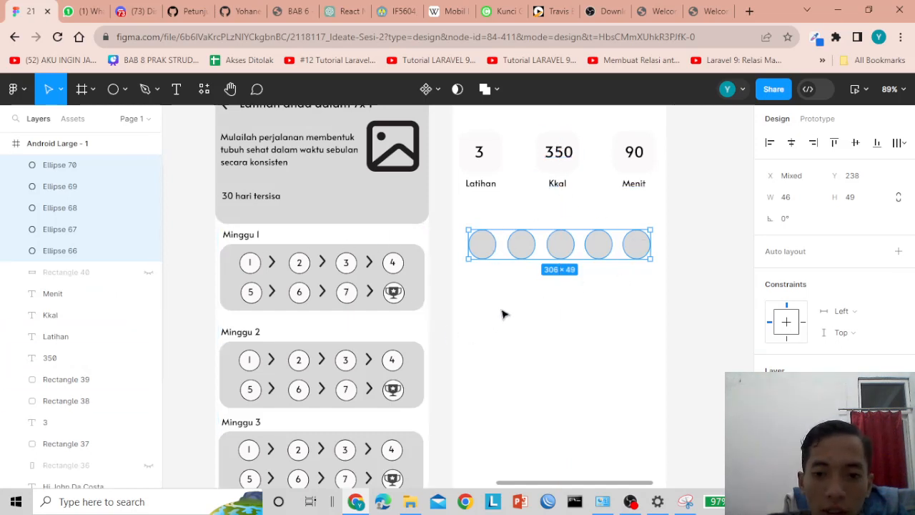
{"action": "left_click", "coordinate": [514, 314]}
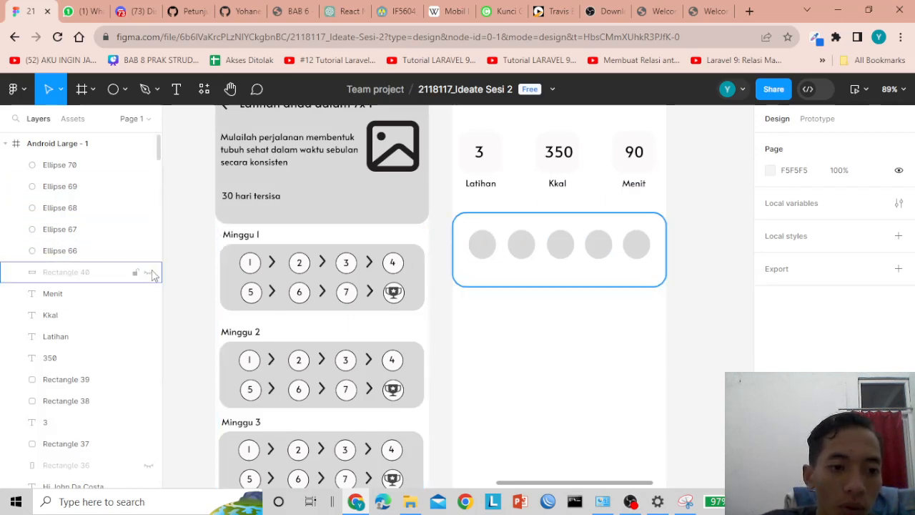
- Unhide the white card and grey background rectangles
{"action": "left_click", "coordinate": [149, 273]}
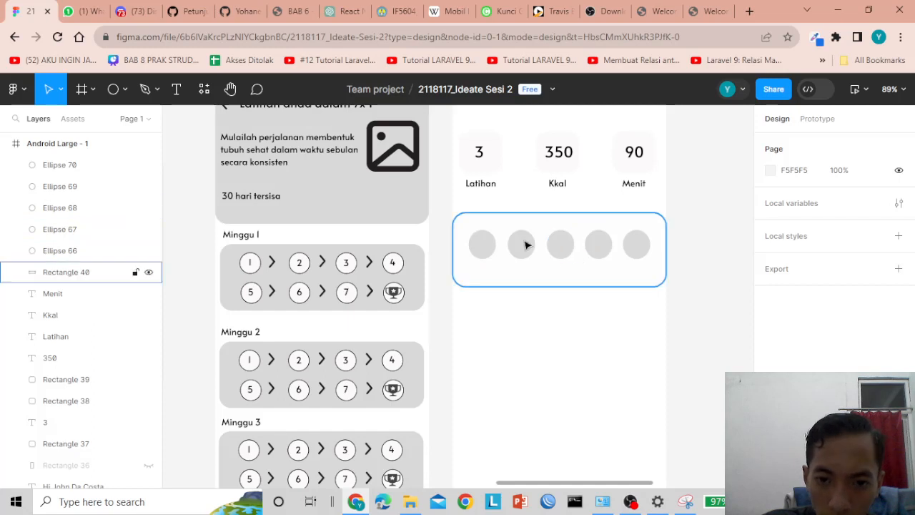
{"action": "left_click", "coordinate": [148, 466]}
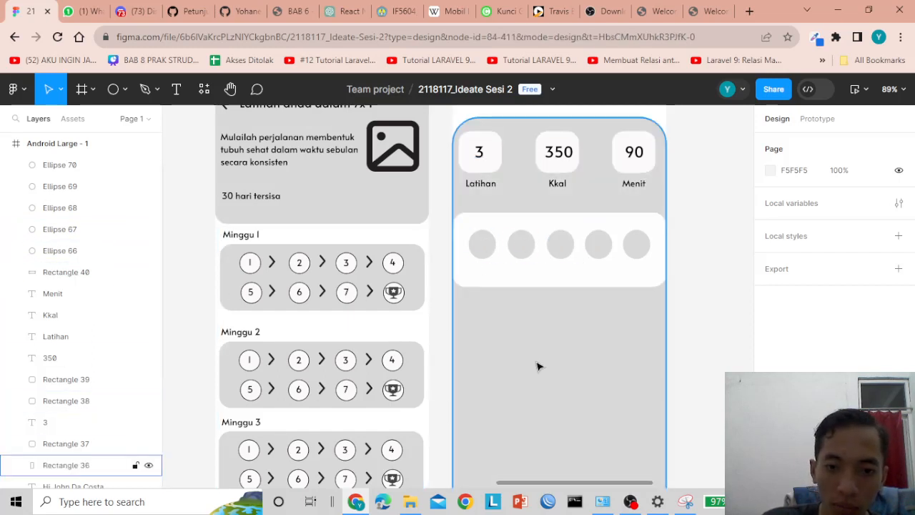
{"action": "left_click", "coordinate": [577, 235]}
{"action": "left_click", "coordinate": [565, 310]}
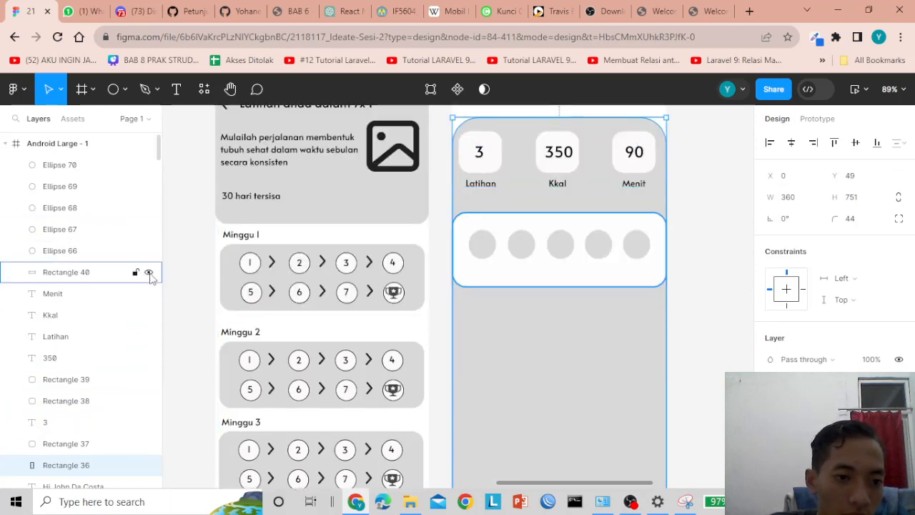
{"action": "left_click", "coordinate": [704, 247]}
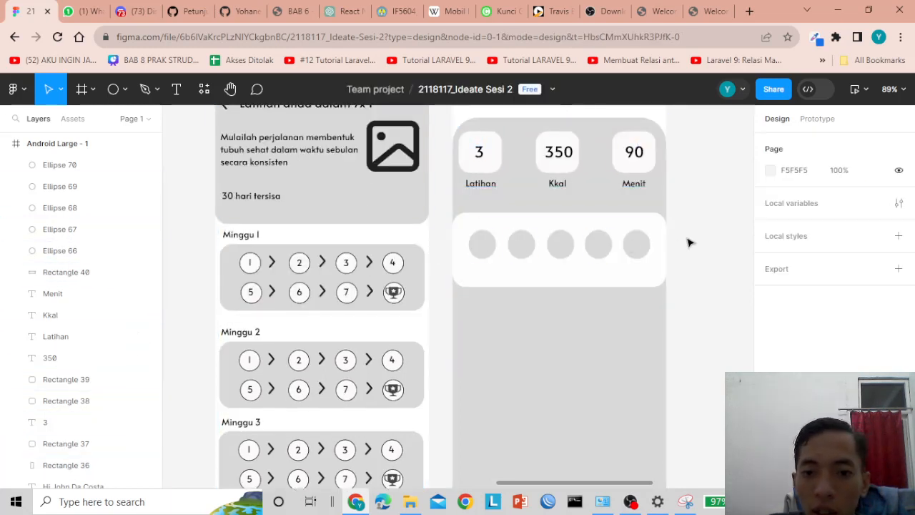
{"action": "left_click", "coordinate": [477, 159]}
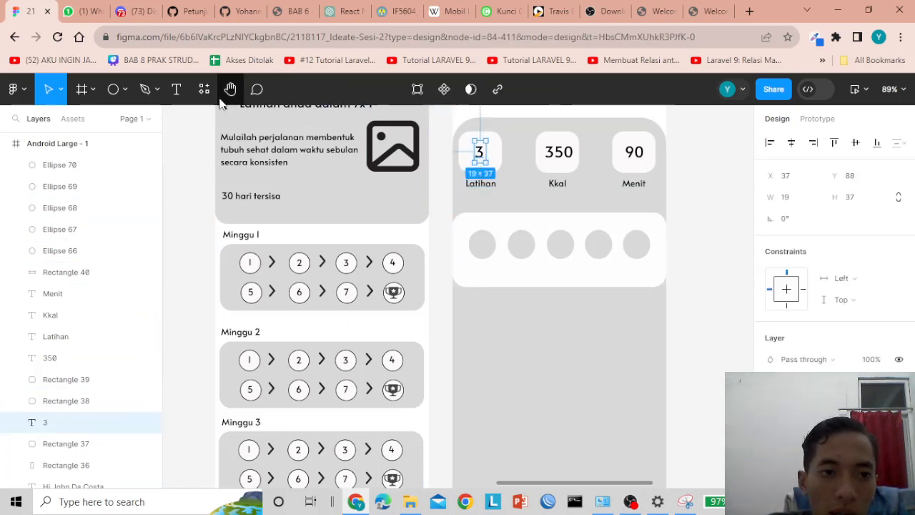
- Add a '1' text on the first circle, bring it to the front, and center it
{"action": "left_click", "coordinate": [176, 88]}
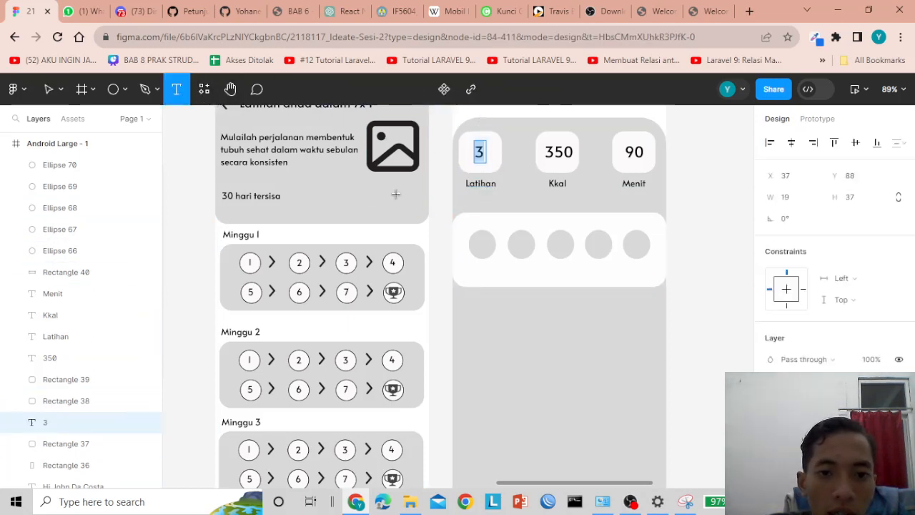
{"action": "left_click", "coordinate": [484, 256]}
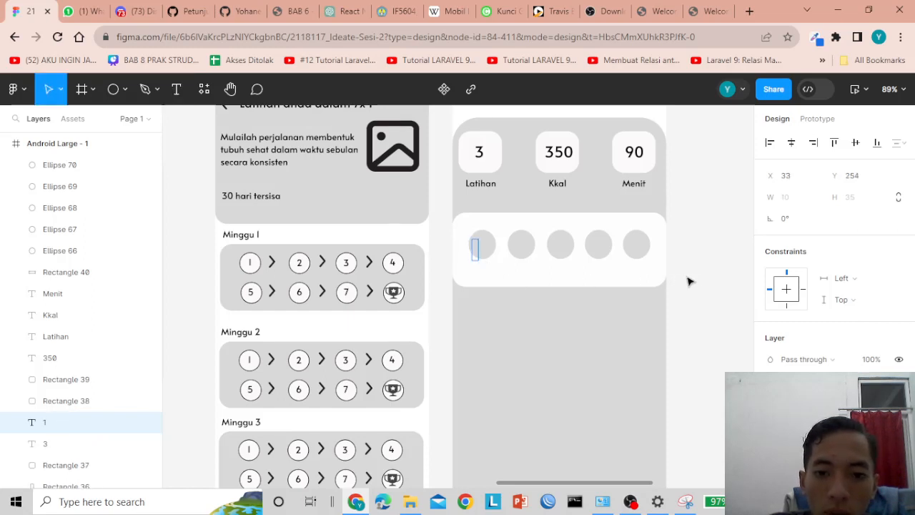
{"action": "key", "text": "Escape"}
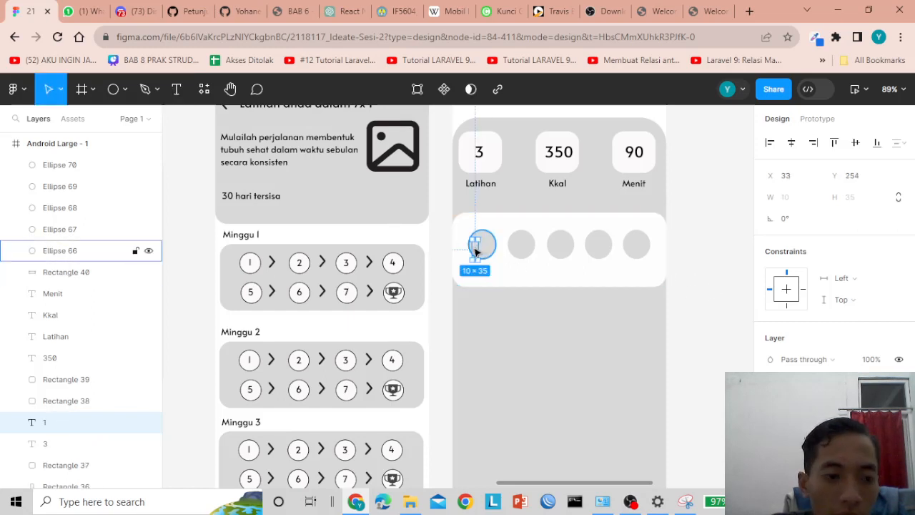
{"action": "right_click", "coordinate": [476, 251]}
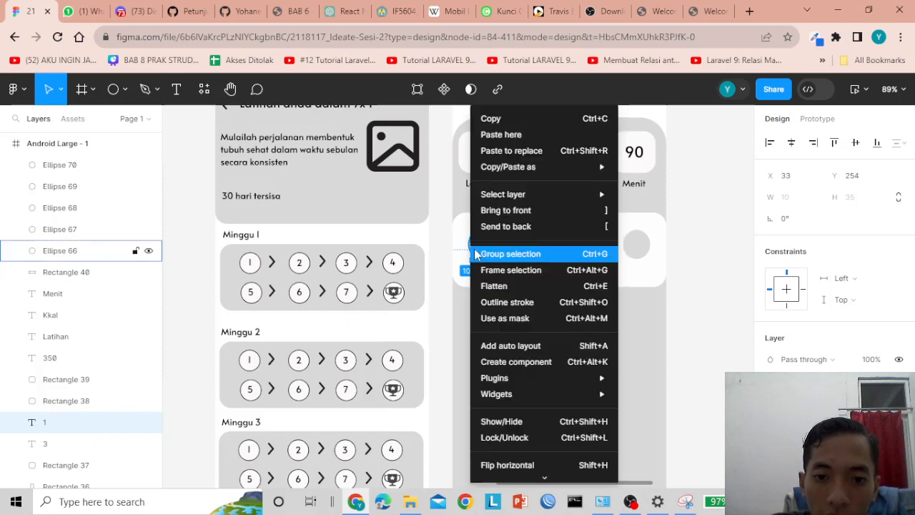
{"action": "left_click", "coordinate": [484, 211]}
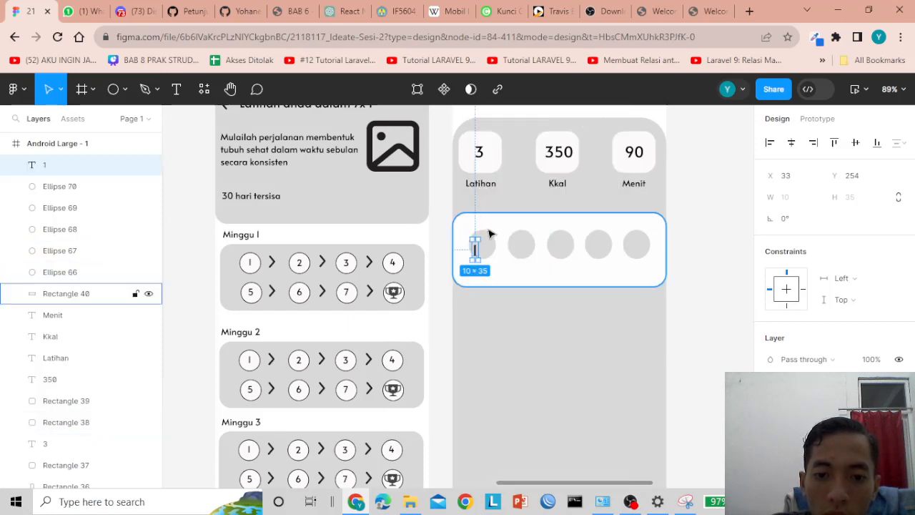
{"action": "left_click", "coordinate": [707, 248]}
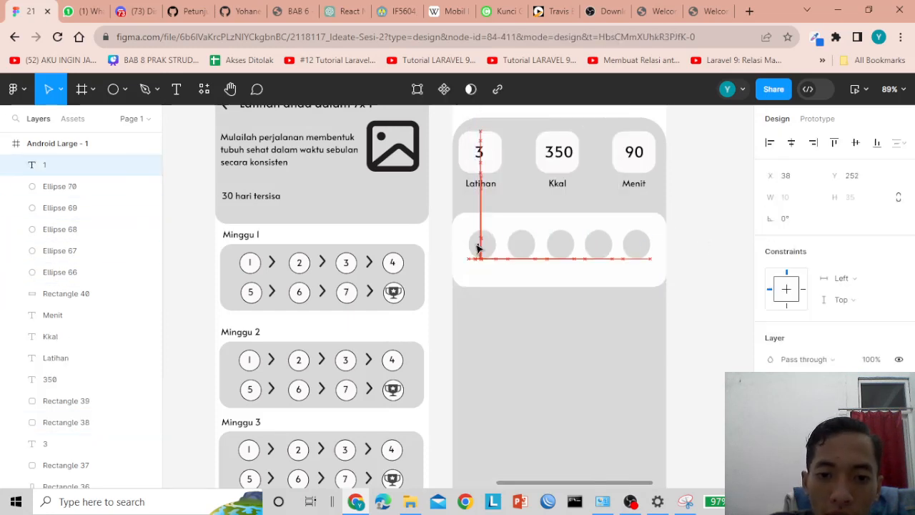
{"action": "left_click_drag", "start_coordinate": [474, 247], "coordinate": [481, 246]}
{"action": "left_click", "coordinate": [706, 241]}
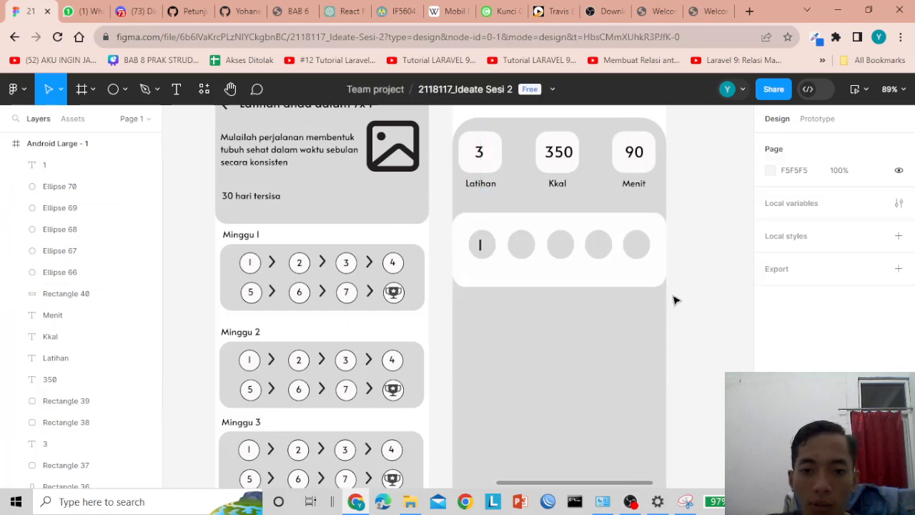
{"action": "left_click", "coordinate": [481, 247]}
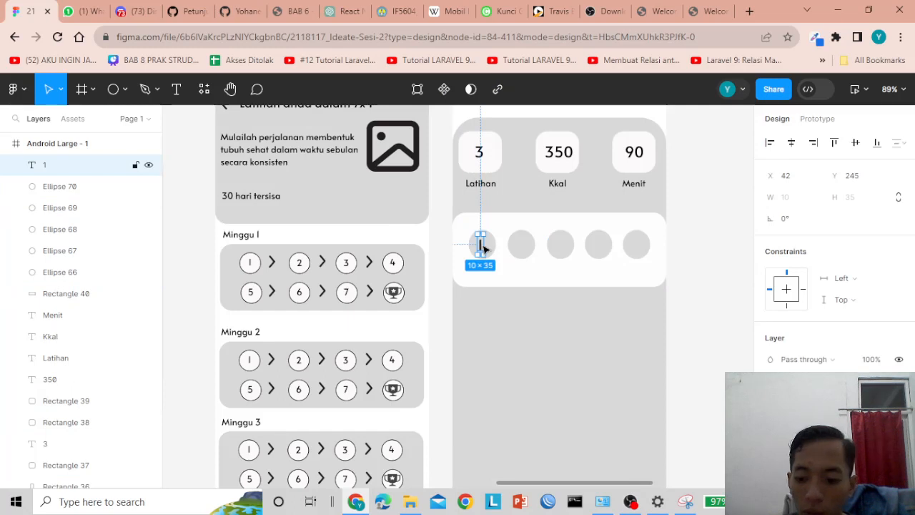
{"action": "left_click_drag", "start_coordinate": [483, 247], "coordinate": [482, 248]}
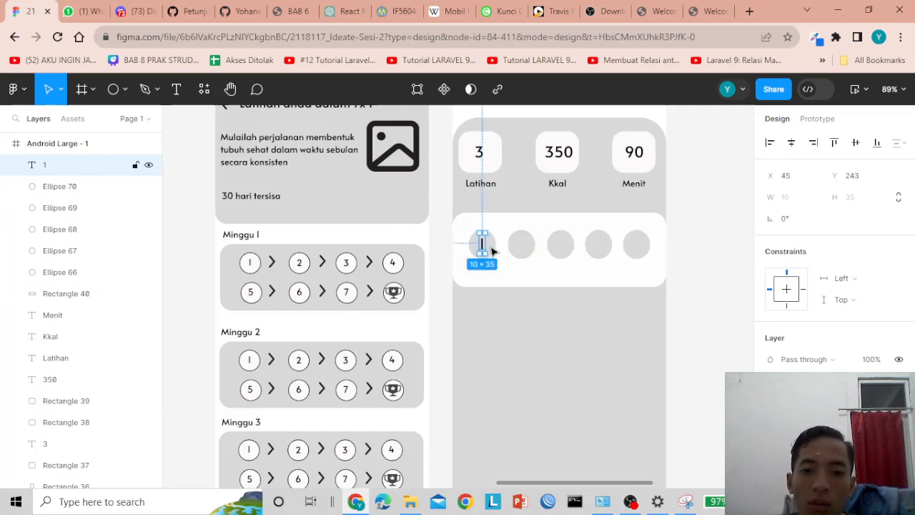
{"action": "left_click", "coordinate": [720, 239]}
- Copy the 1 into the second circle, change it to 2, and center it
{"action": "left_click", "coordinate": [483, 248]}
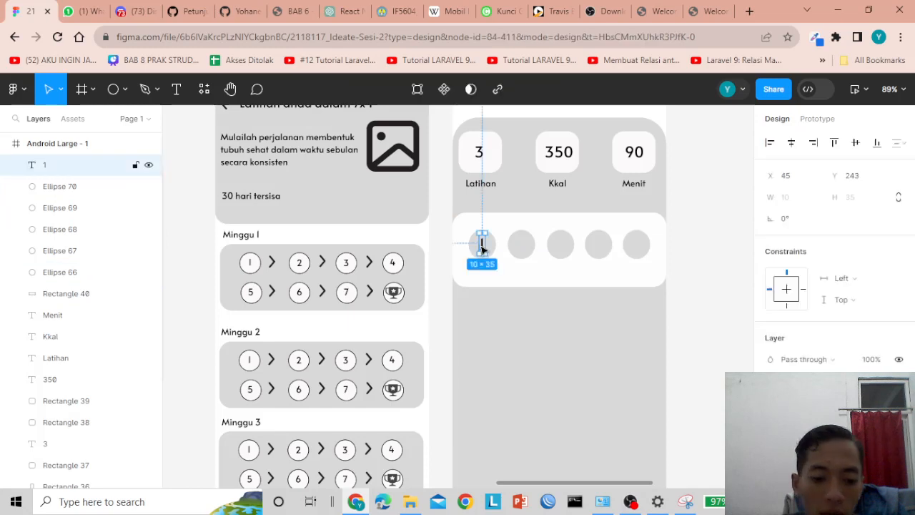
{"action": "left_click_drag", "start_coordinate": [482, 247], "coordinate": [520, 247], "text": "alt"}
{"action": "double_click", "coordinate": [521, 245]}
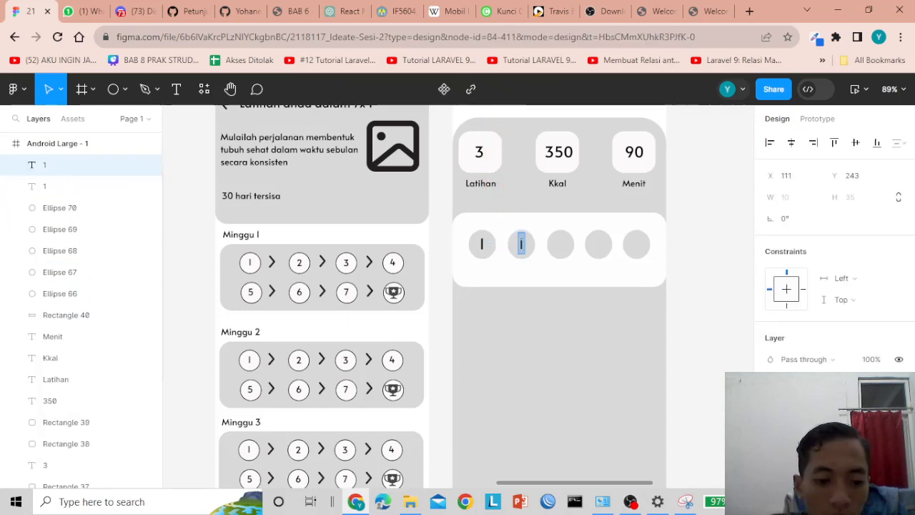
{"action": "type", "text": "2"}
{"action": "key", "text": "Escape"}
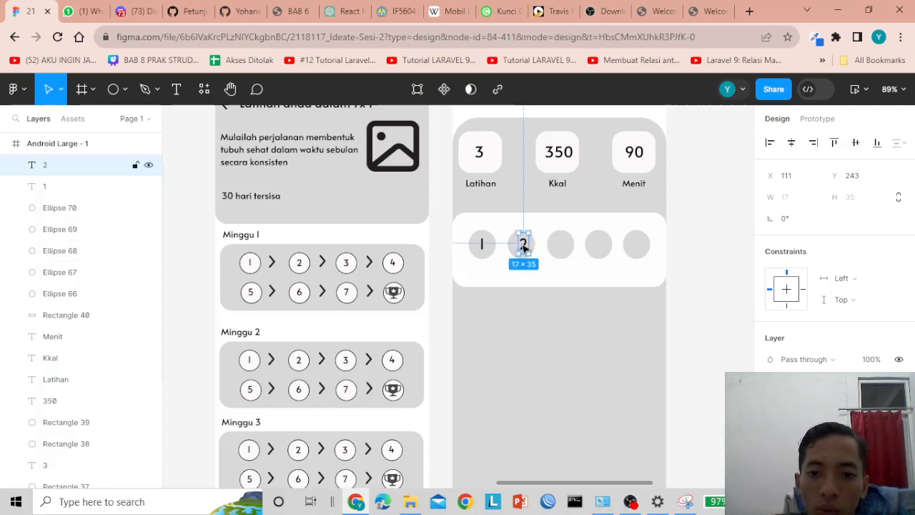
{"action": "left_click_drag", "start_coordinate": [525, 246], "coordinate": [522, 246]}
{"action": "left_click", "coordinate": [614, 315]}
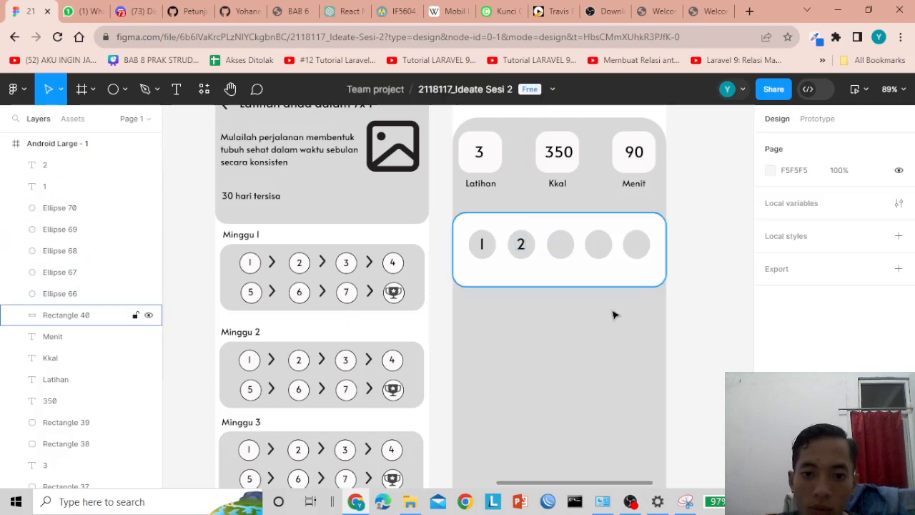
- Copy the number into the third and fourth circles, making them 3 and 4
{"action": "left_click", "coordinate": [524, 247]}
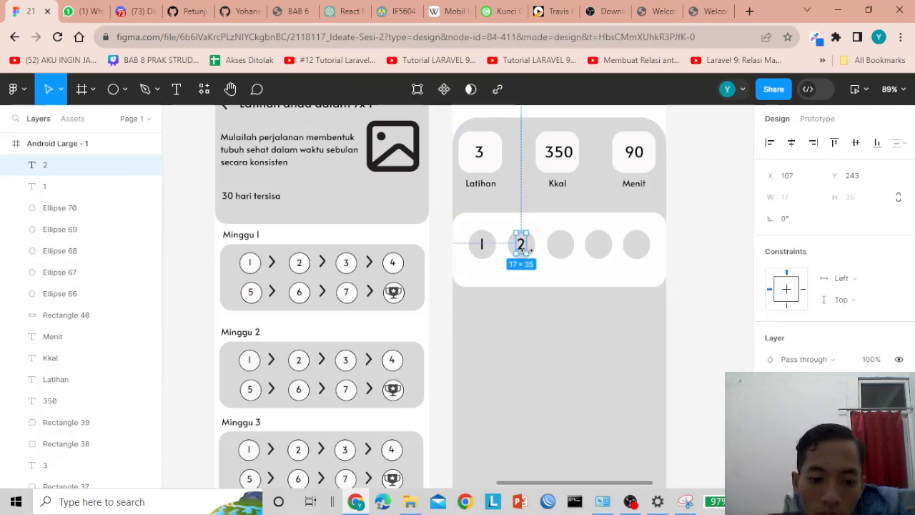
{"action": "left_click_drag", "start_coordinate": [526, 255], "coordinate": [563, 245]}
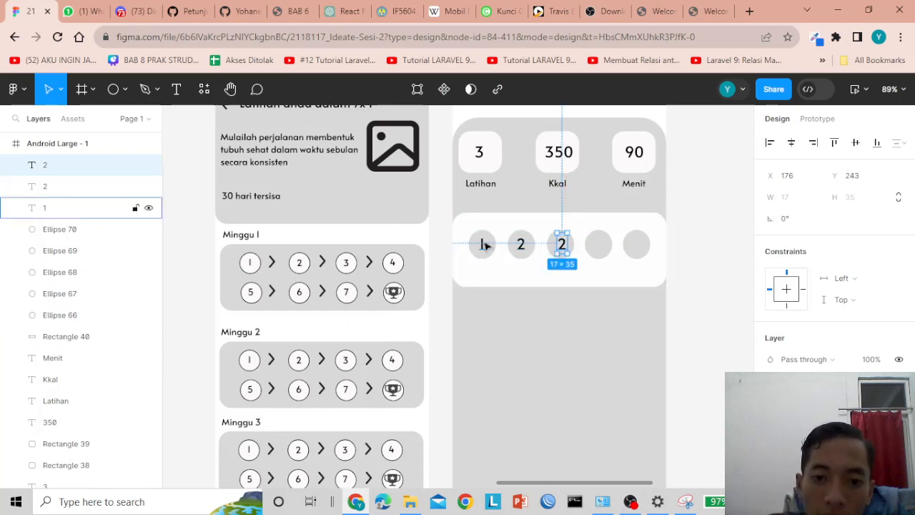
{"action": "double_click", "coordinate": [563, 245]}
{"action": "key", "text": "Escape"}
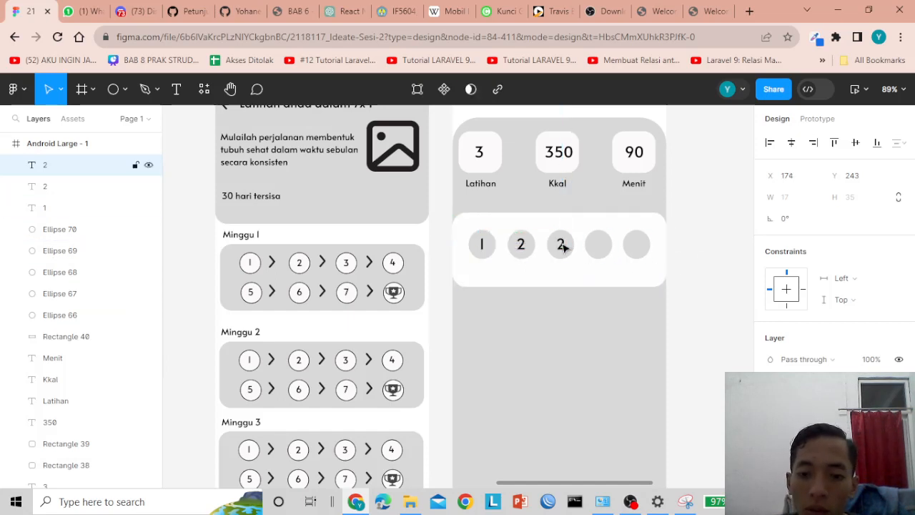
{"action": "double_click", "coordinate": [562, 245]}
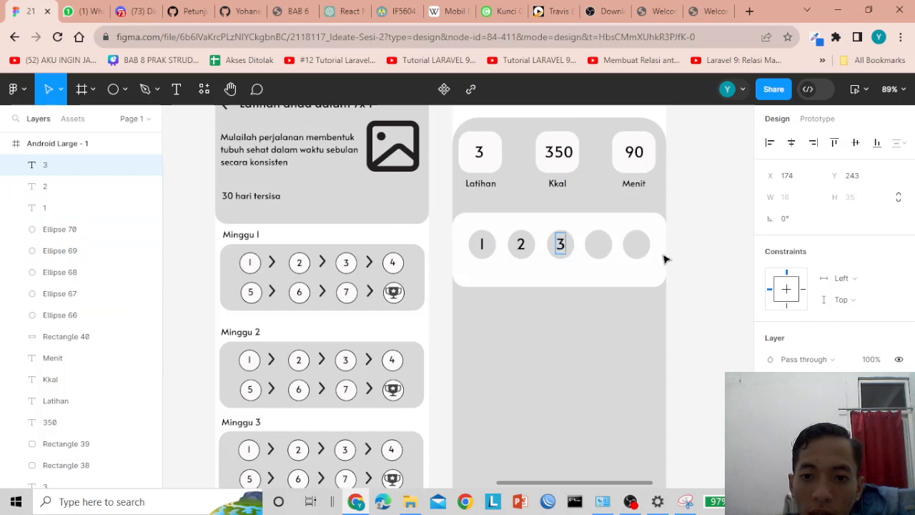
{"action": "key", "text": "Escape"}
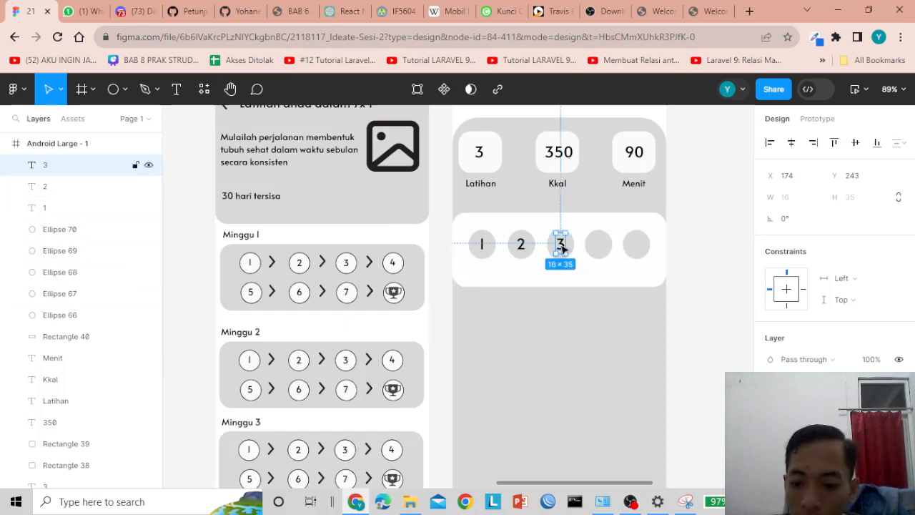
{"action": "left_click", "coordinate": [726, 287]}
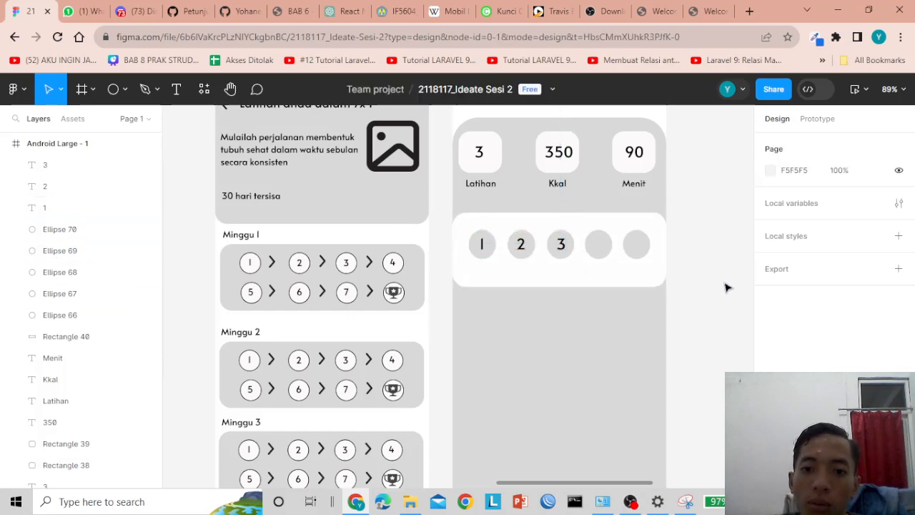
{"action": "left_click", "coordinate": [561, 245]}
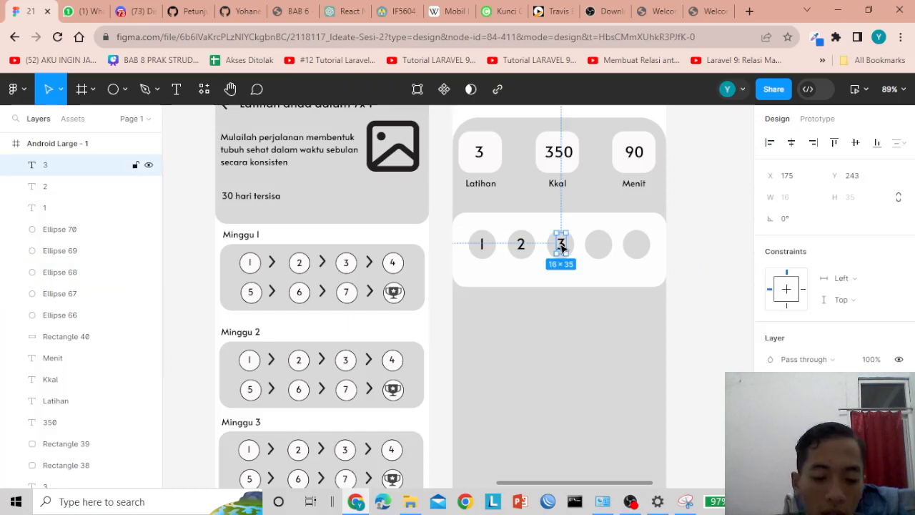
{"action": "left_click_drag", "start_coordinate": [562, 246], "coordinate": [599, 244], "text": "alt"}
{"action": "double_click", "coordinate": [598, 243]}
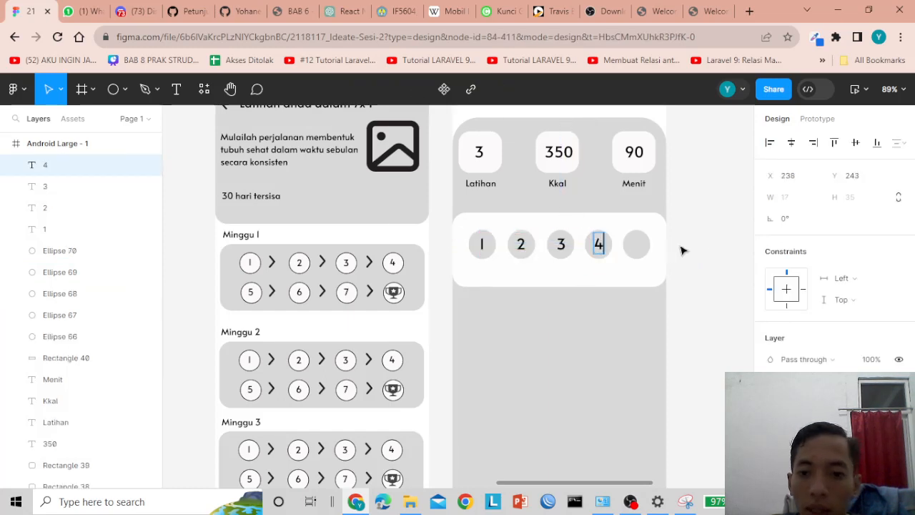
{"action": "left_click", "coordinate": [729, 307]}
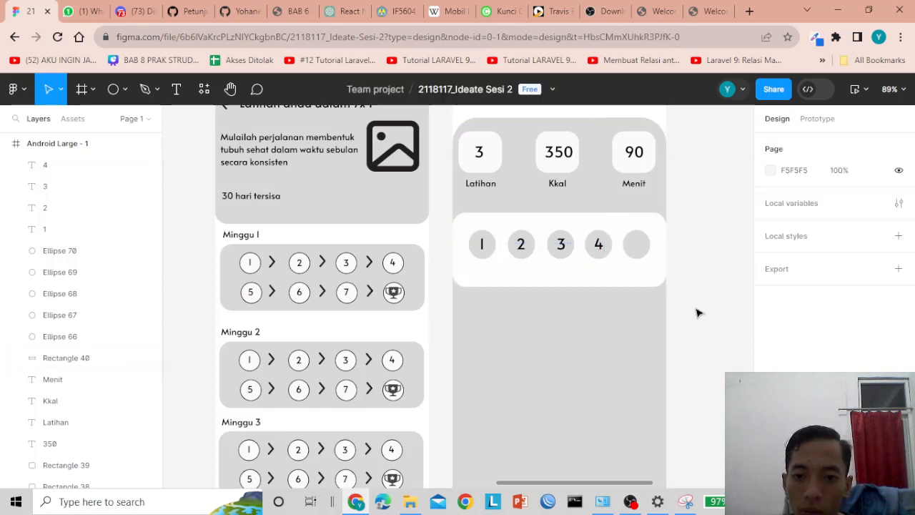
- Copy the 4 into the fifth circle as 5, then check the white card's dimensions
{"action": "left_click", "coordinate": [601, 246]}
{"action": "left_click_drag", "start_coordinate": [599, 244], "coordinate": [637, 245], "text": "alt"}
{"action": "double_click", "coordinate": [636, 245]}
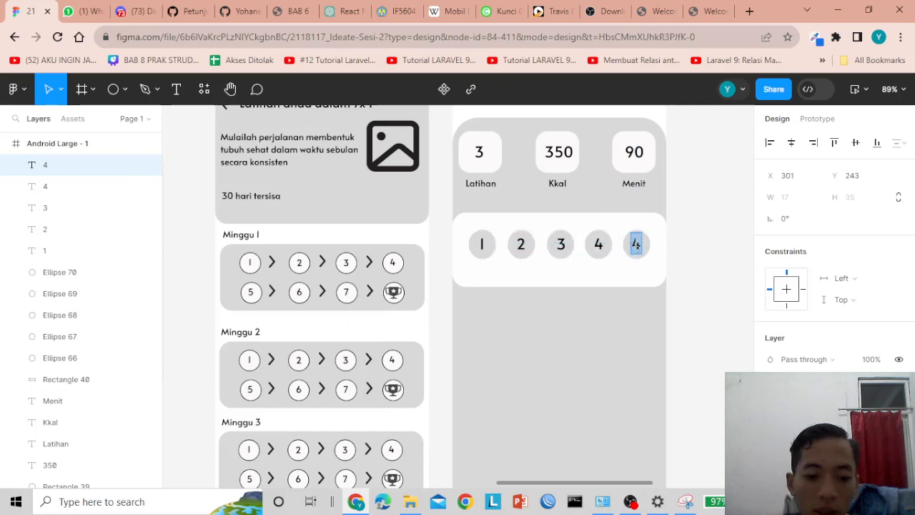
{"action": "key", "text": "Escape"}
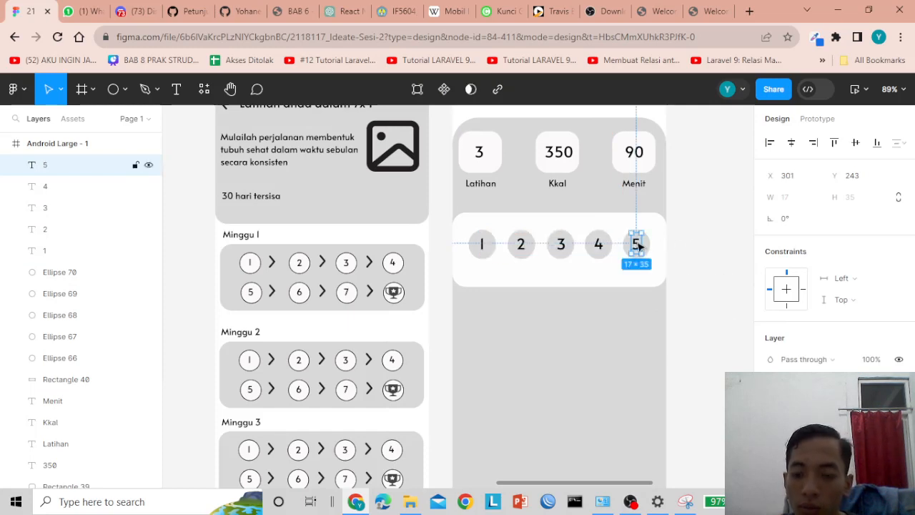
{"action": "left_click", "coordinate": [721, 244]}
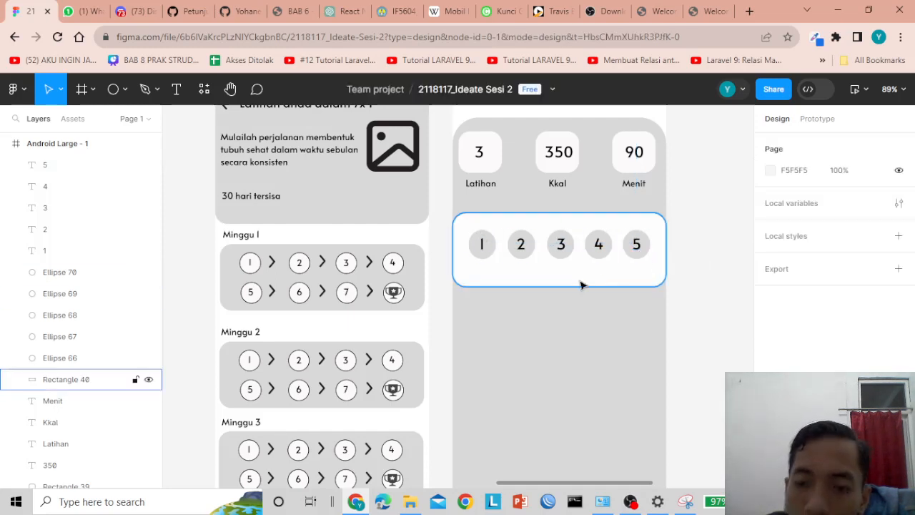
{"action": "left_click", "coordinate": [659, 257]}
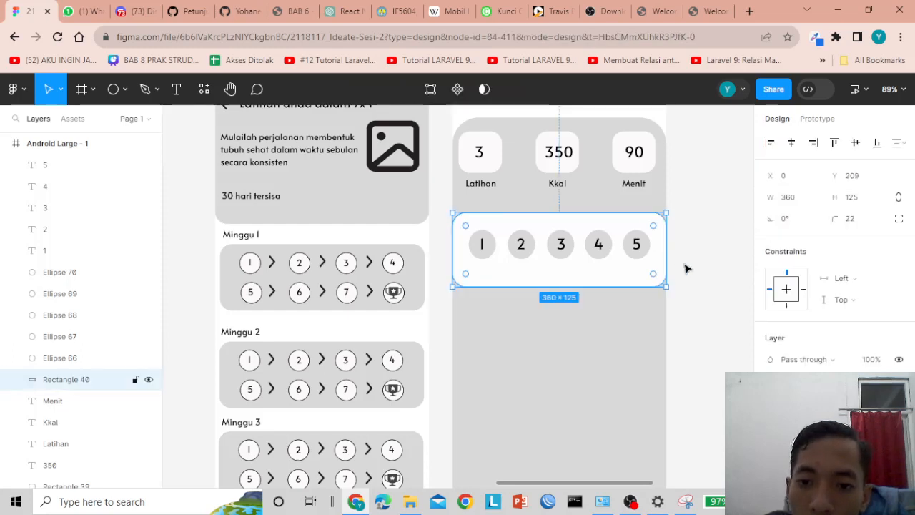
{"action": "left_click", "coordinate": [708, 274]}
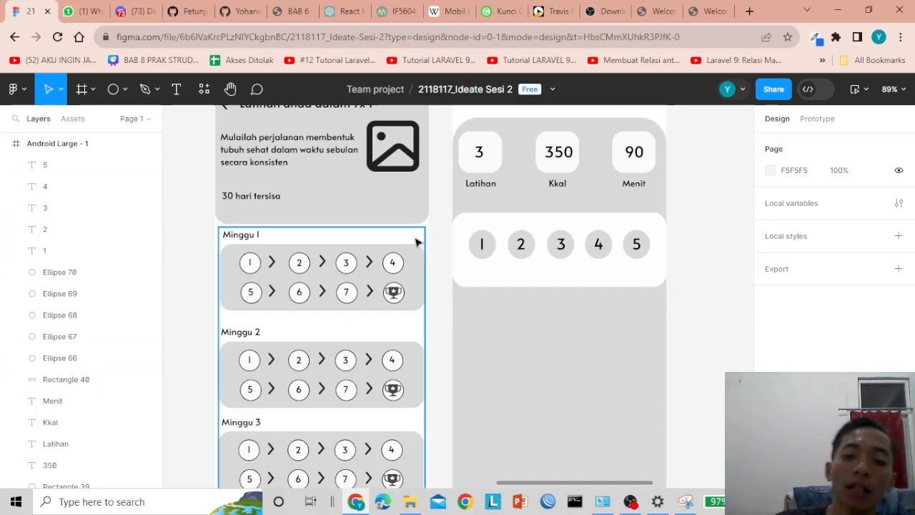
{"action": "left_click", "coordinate": [471, 183]}
- Add a 'Min' label above the first day circle
{"action": "left_click", "coordinate": [482, 244]}
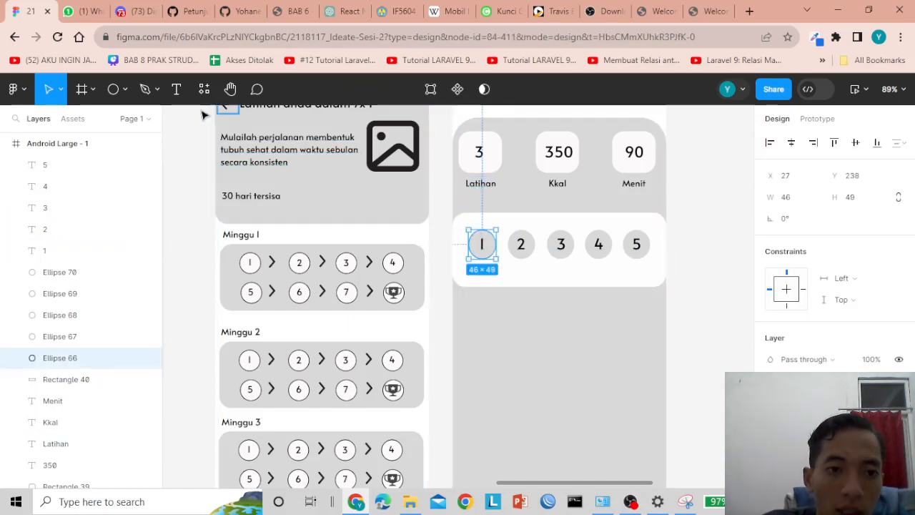
{"action": "left_click", "coordinate": [176, 89]}
{"action": "left_click", "coordinate": [467, 222]}
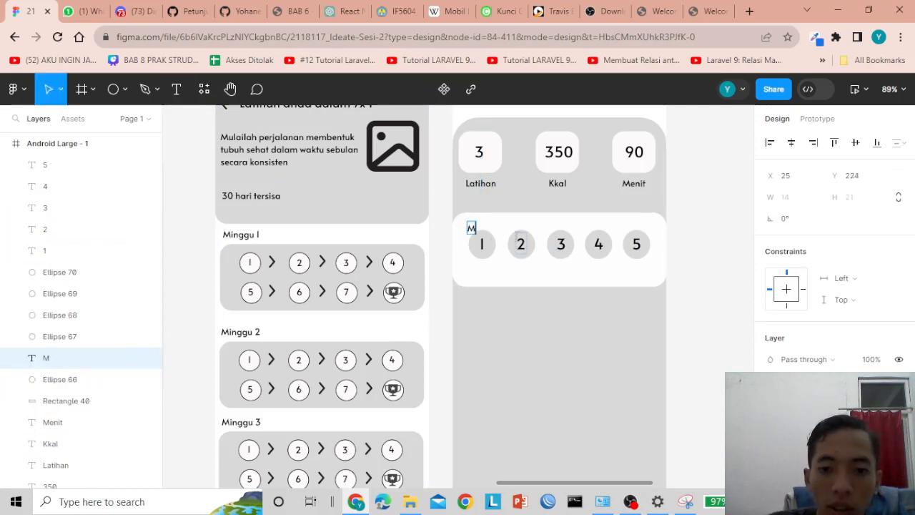
{"action": "key", "text": "Escape"}
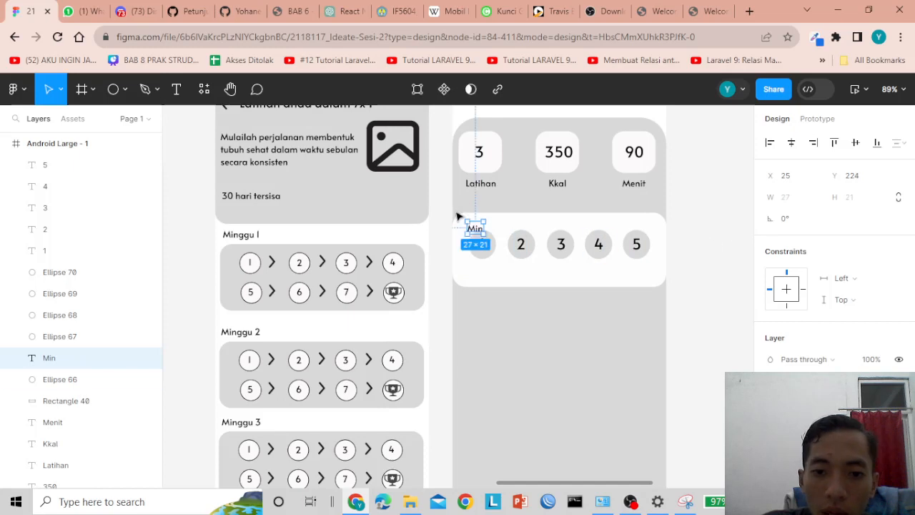
{"action": "left_click_drag", "start_coordinate": [476, 228], "coordinate": [483, 226]}
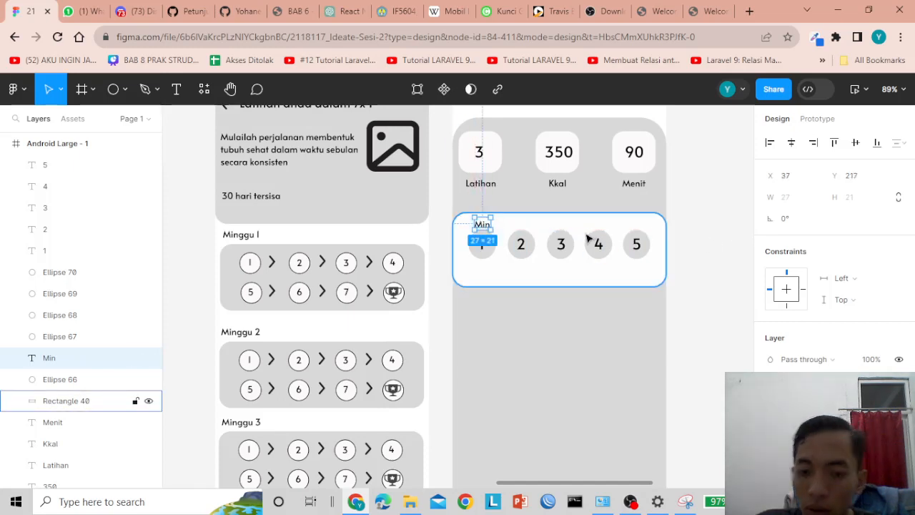
{"action": "left_click", "coordinate": [697, 229]}
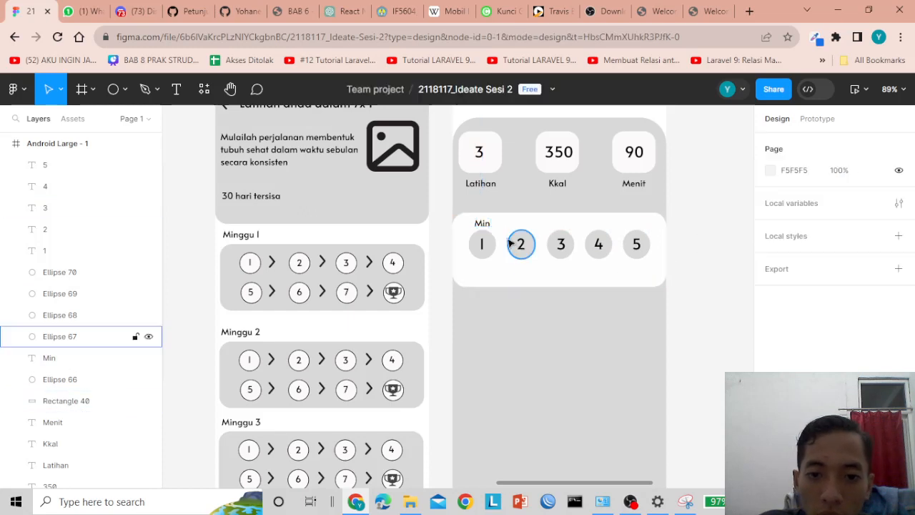
- Copy the label above the second circle and change it to 'Sen', aligned with Min
{"action": "left_click_drag", "start_coordinate": [486, 229], "coordinate": [529, 229]}
{"action": "double_click", "coordinate": [524, 224]}
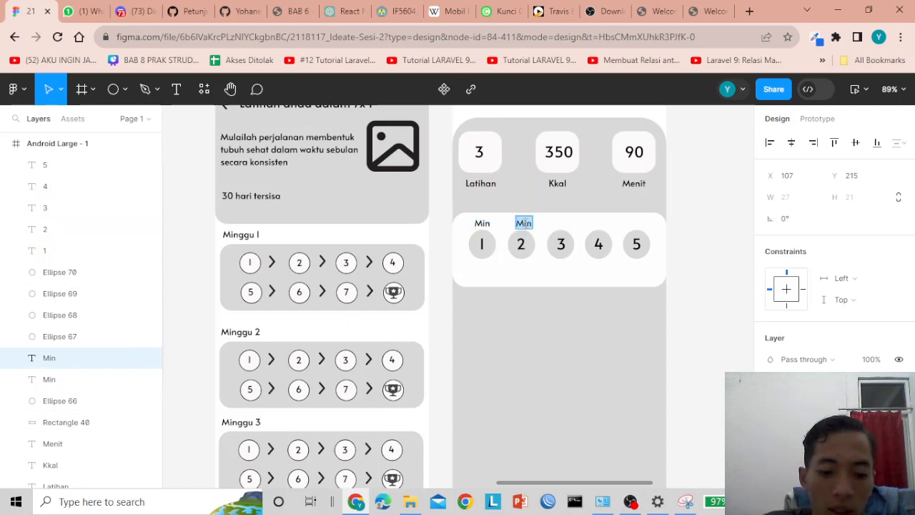
{"action": "type", "text": "Sen"}
{"action": "key", "text": "Escape"}
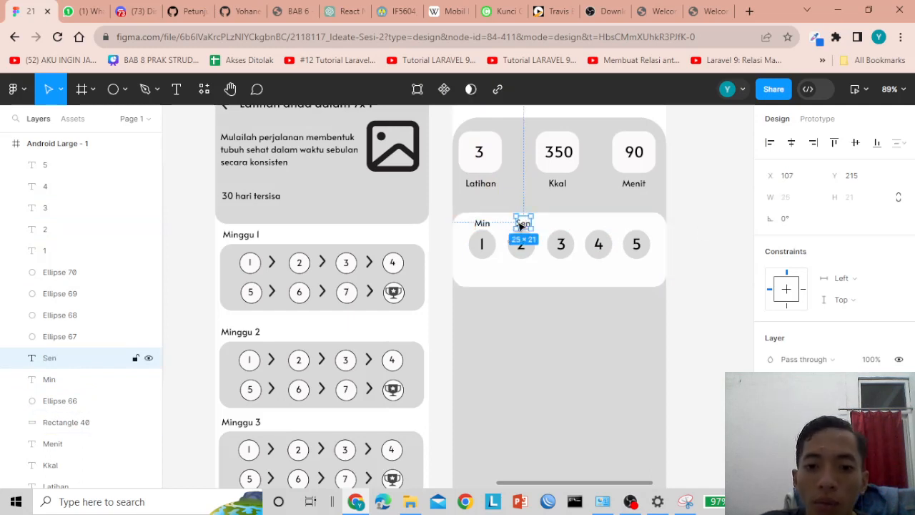
{"action": "left_click_drag", "start_coordinate": [525, 227], "coordinate": [525, 226]}
{"action": "left_click", "coordinate": [722, 221]}
- Add copies labelled 'Sel' and 'Rab' above the third and fourth circles
{"action": "left_click", "coordinate": [522, 226]}
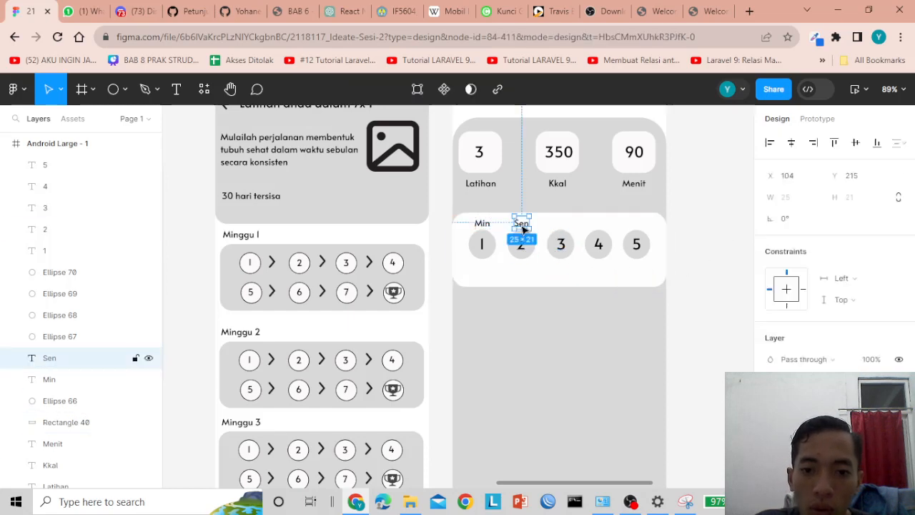
{"action": "left_click_drag", "start_coordinate": [523, 226], "coordinate": [563, 229]}
{"action": "double_click", "coordinate": [561, 224]}
{"action": "type", "text": "Sel"}
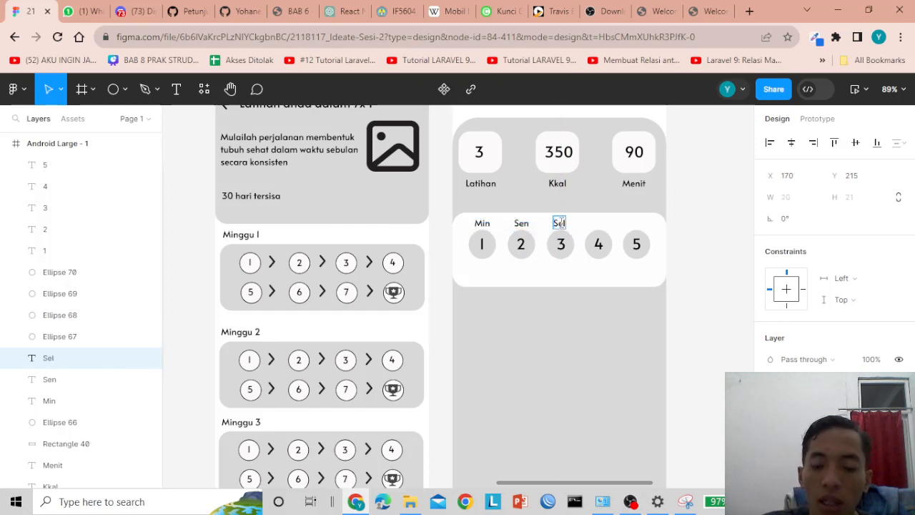
{"action": "key", "text": "Escape"}
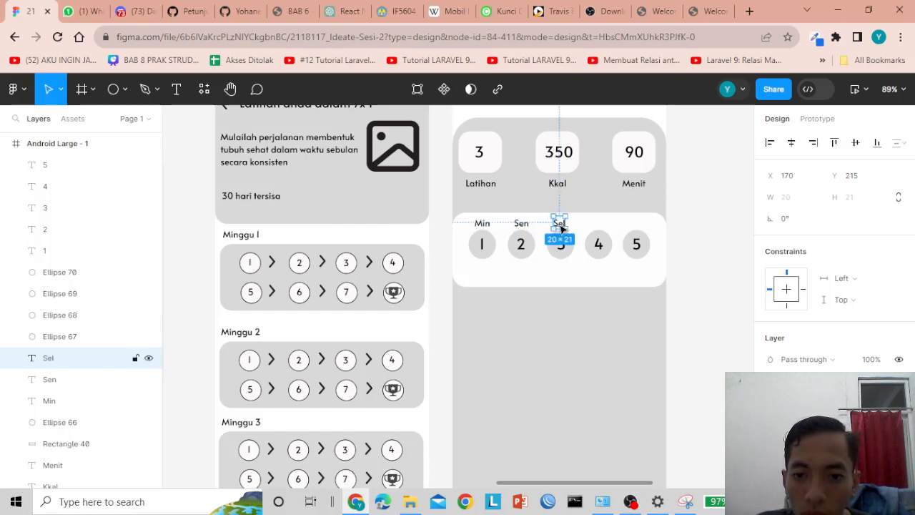
{"action": "left_click_drag", "start_coordinate": [561, 225], "coordinate": [601, 226]}
{"action": "double_click", "coordinate": [601, 224]}
{"action": "type", "text": "Rab"}
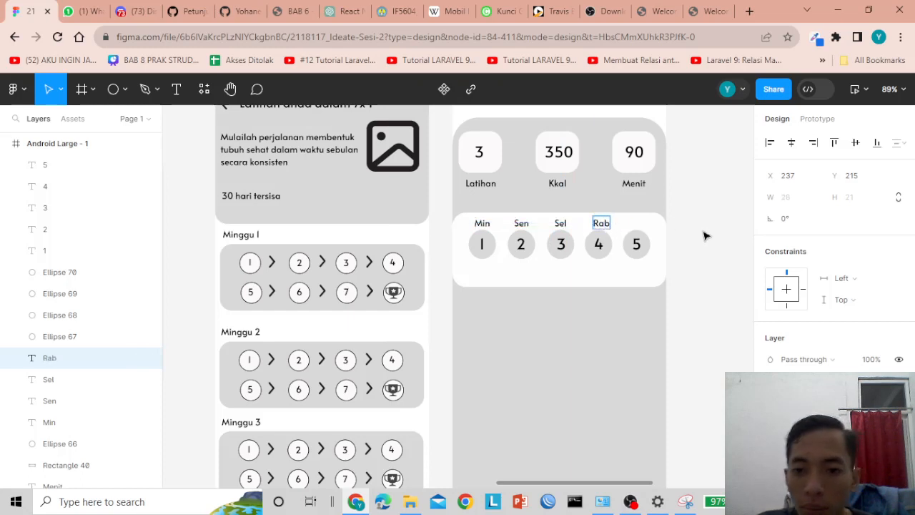
{"action": "key", "text": "Escape"}
- Copy the Rab label over the fifth circle and retype it as 'Kam'
{"action": "left_click_drag", "start_coordinate": [602, 227], "coordinate": [605, 228]}
{"action": "left_click", "coordinate": [717, 221]}
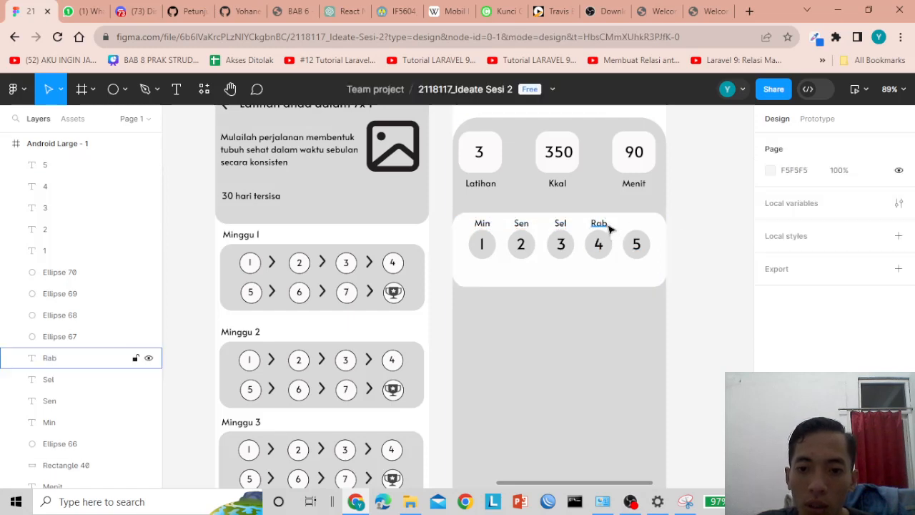
{"action": "left_click", "coordinate": [605, 227]}
{"action": "left_click_drag", "start_coordinate": [605, 227], "coordinate": [643, 228]}
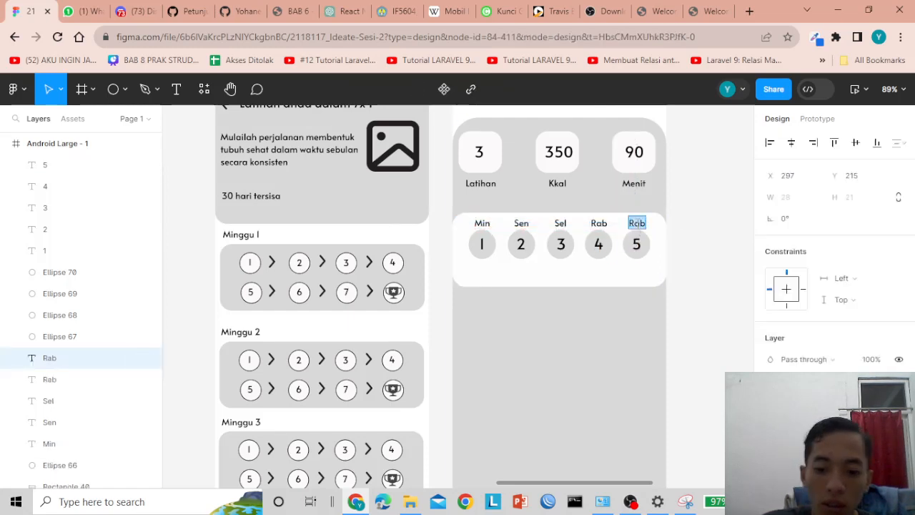
{"action": "type", "text": "Kam"}
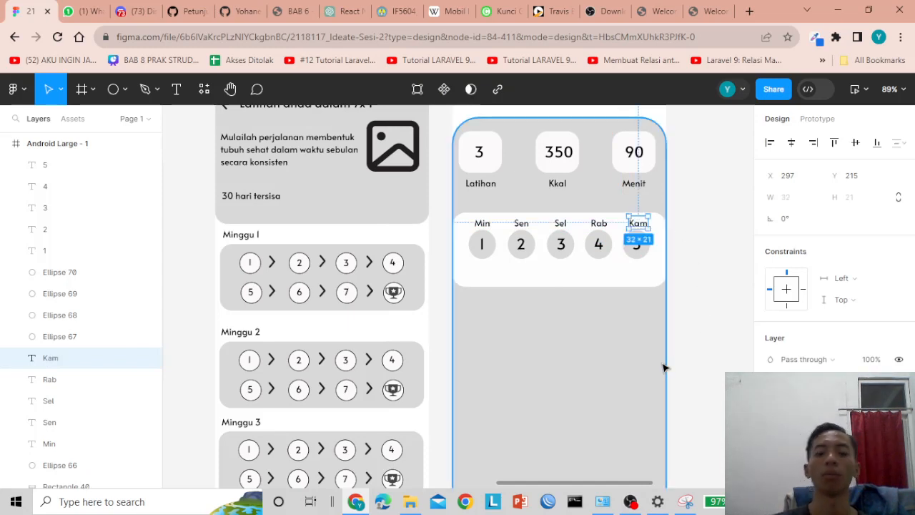
{"action": "left_click", "coordinate": [715, 349]}
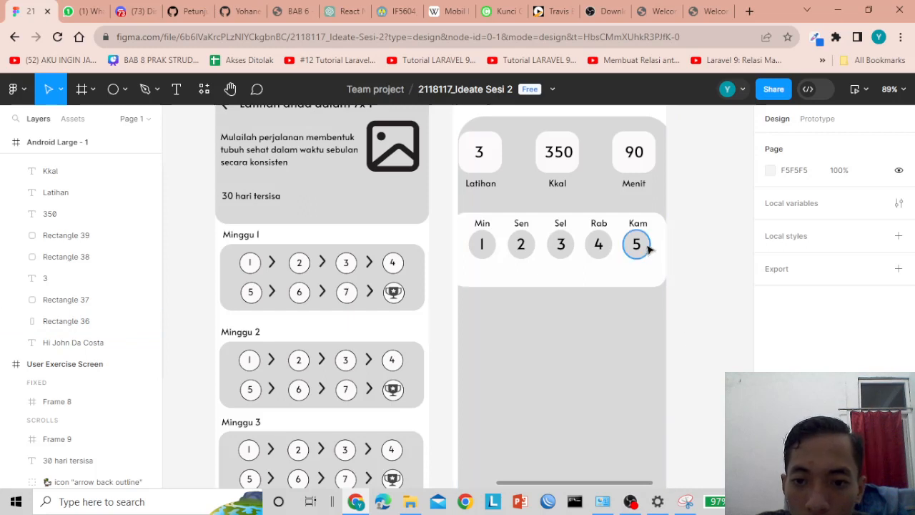
- Stretch the grey background card Rectangle 36 down to 360×765
{"action": "left_click", "coordinate": [636, 224]}
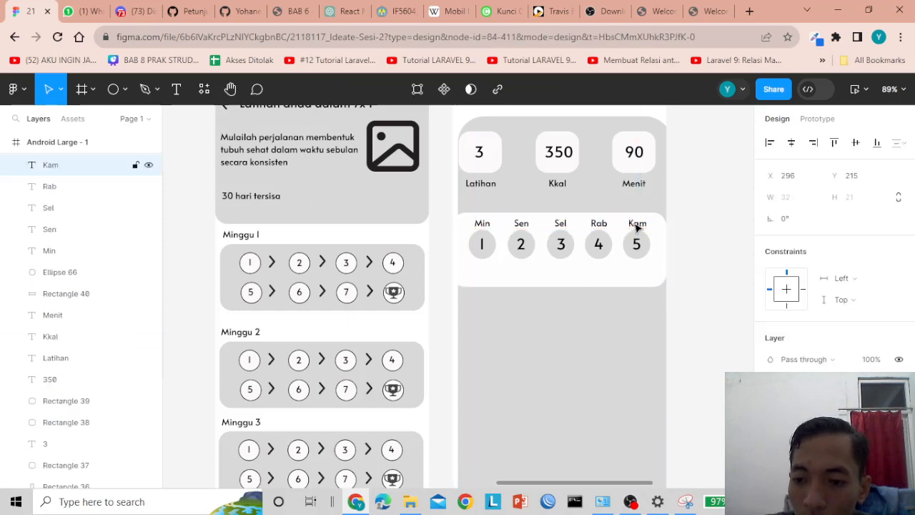
{"action": "left_click", "coordinate": [707, 243]}
{"action": "left_click", "coordinate": [509, 281]}
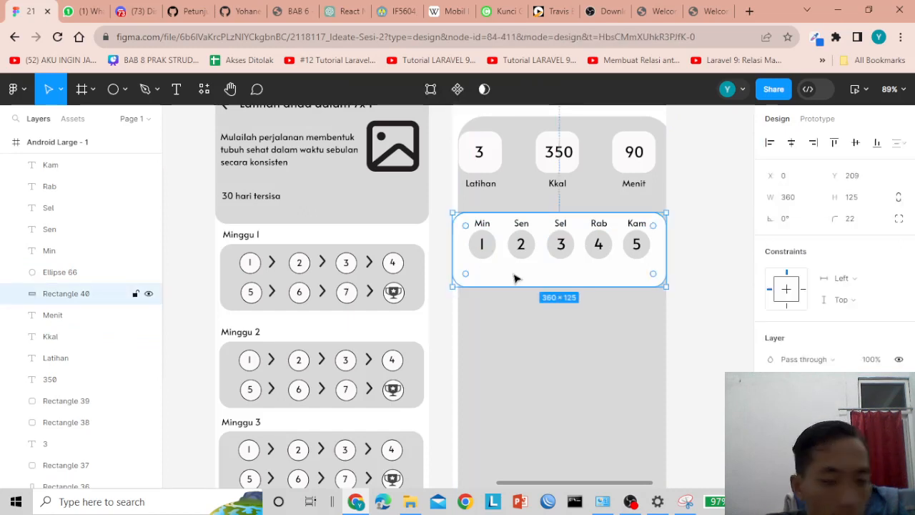
{"action": "scroll", "coordinate": [565, 283], "scroll_direction": "down", "scroll_amount": 2}
{"action": "left_click", "coordinate": [699, 255]}
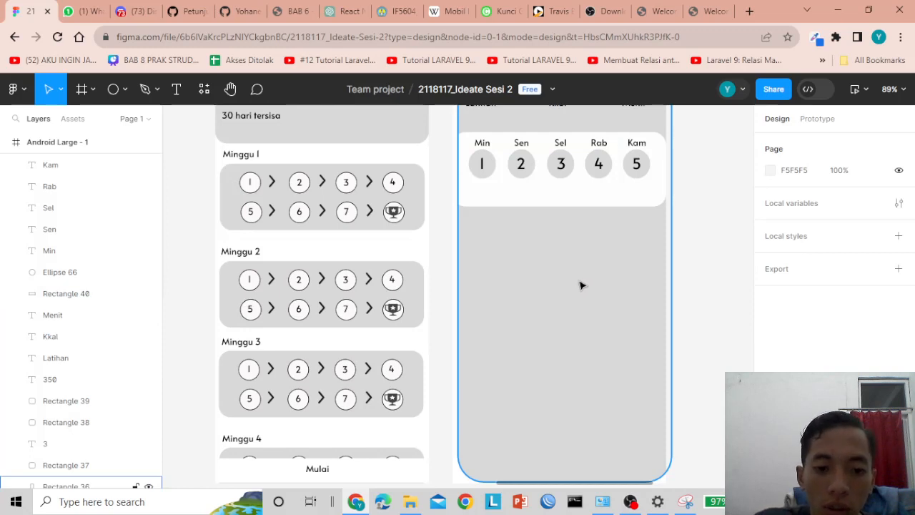
{"action": "scroll", "coordinate": [580, 286], "scroll_direction": "down", "scroll_amount": 3}
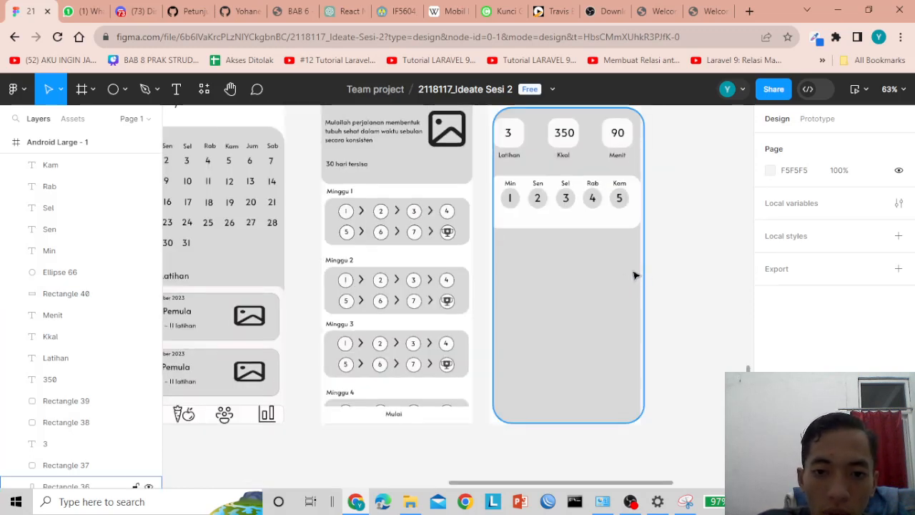
{"action": "left_click_drag", "start_coordinate": [587, 284], "coordinate": [586, 284]}
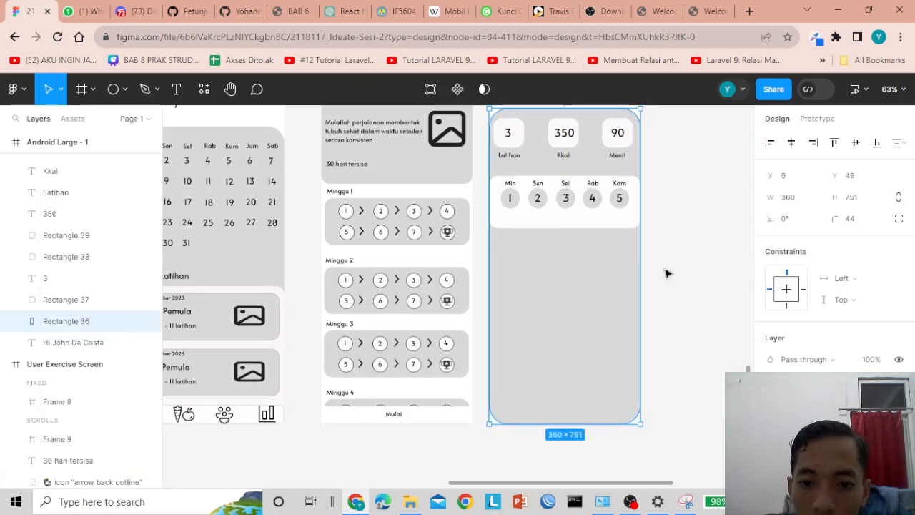
{"action": "left_click", "coordinate": [660, 313]}
{"action": "left_click", "coordinate": [596, 315]}
{"action": "scroll", "coordinate": [604, 306], "scroll_direction": "down", "scroll_amount": 2}
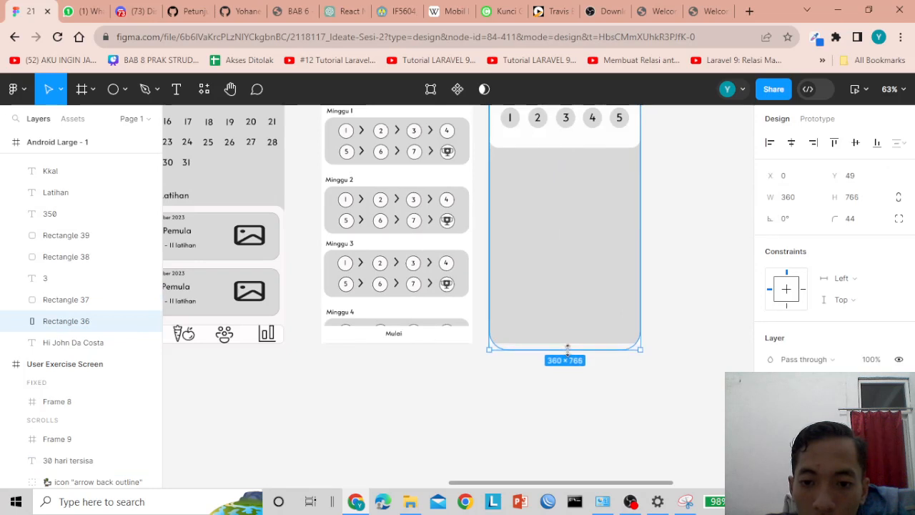
{"action": "left_click_drag", "start_coordinate": [569, 345], "coordinate": [570, 349]}
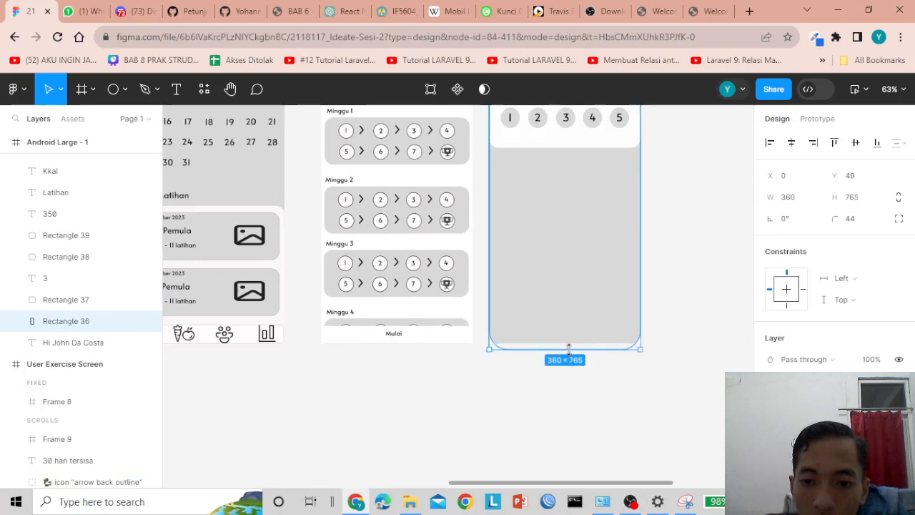
{"action": "left_click", "coordinate": [672, 311]}
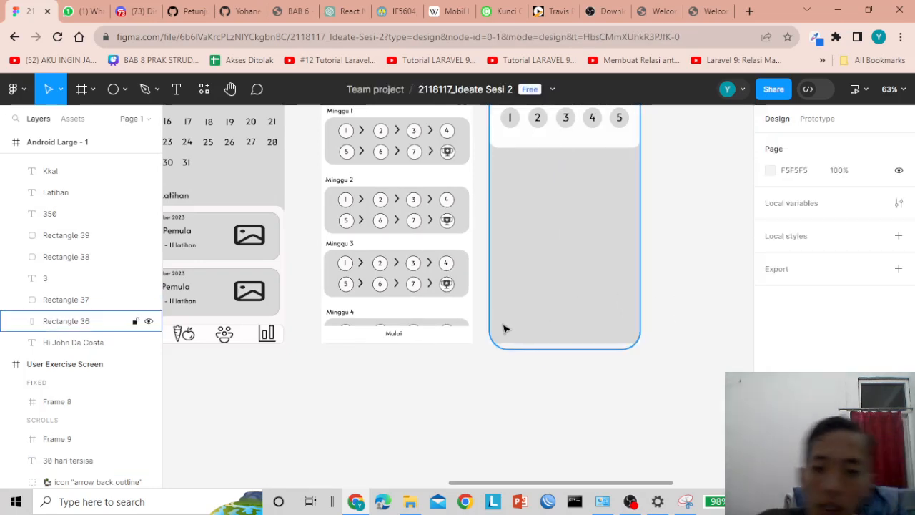
{"action": "scroll", "coordinate": [666, 333], "scroll_direction": "up", "scroll_amount": 2}
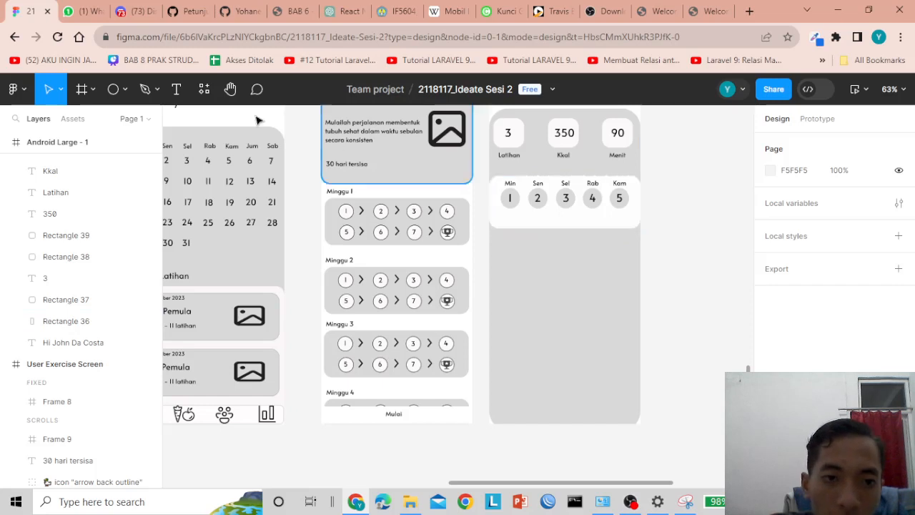
- Draw a 360×246 card below the day circles with FDFBFB fill and corner radius 28
{"action": "left_click", "coordinate": [93, 91]}
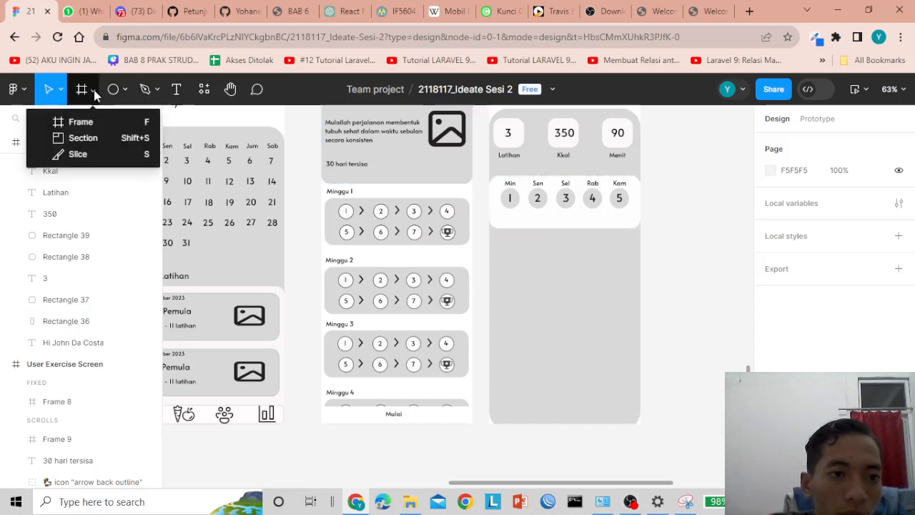
{"action": "left_click", "coordinate": [125, 89]}
{"action": "left_click", "coordinate": [108, 122]}
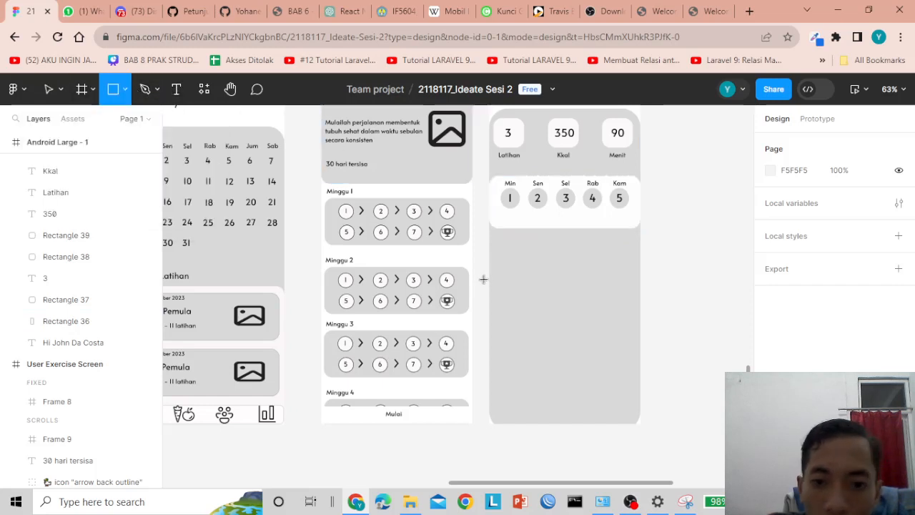
{"action": "left_click_drag", "start_coordinate": [489, 264], "coordinate": [639, 367]}
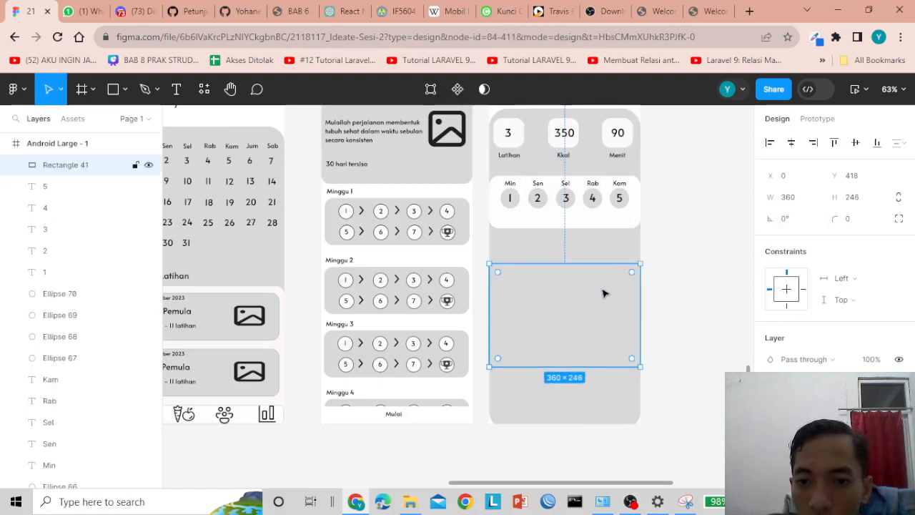
{"action": "left_click", "coordinate": [772, 411]}
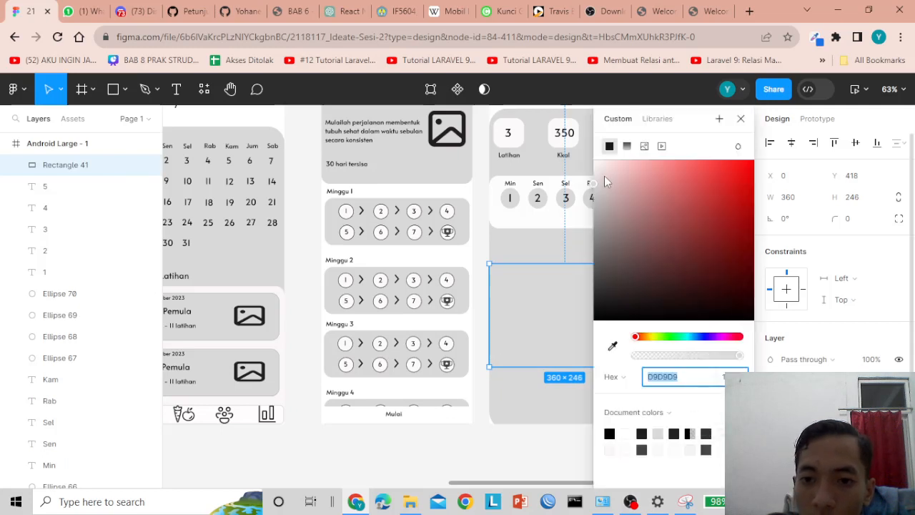
{"action": "type", "text": "FDFBFB"}
{"action": "key", "text": "Return"}
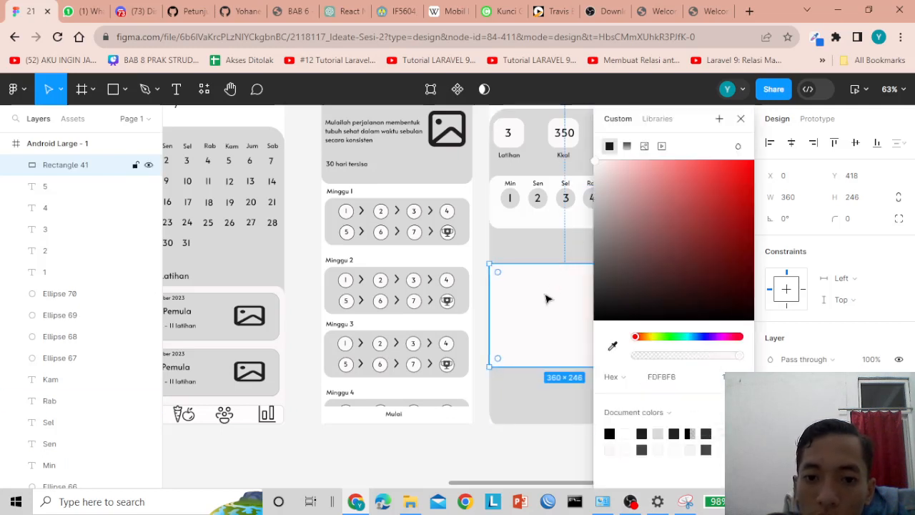
{"action": "left_click_drag", "start_coordinate": [500, 276], "coordinate": [505, 277]}
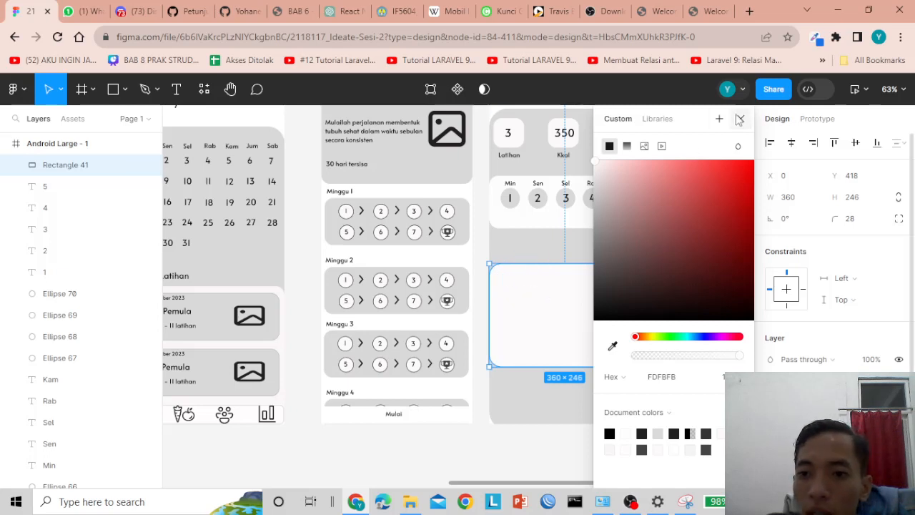
{"action": "left_click", "coordinate": [741, 118]}
- Start a new text layer at X 11, Y 185 for the Riwayat label
{"action": "left_click", "coordinate": [703, 286]}
{"action": "left_click", "coordinate": [591, 302]}
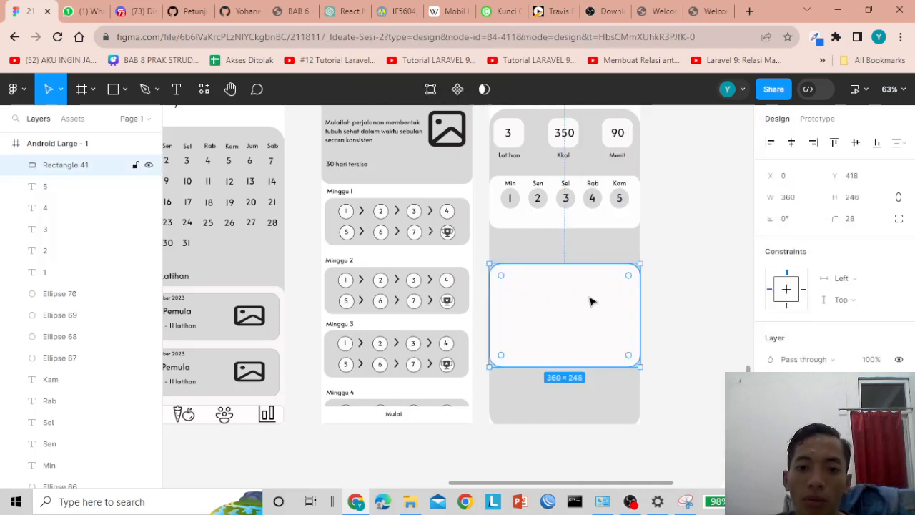
{"action": "left_click", "coordinate": [695, 263]}
{"action": "left_click", "coordinate": [574, 306]}
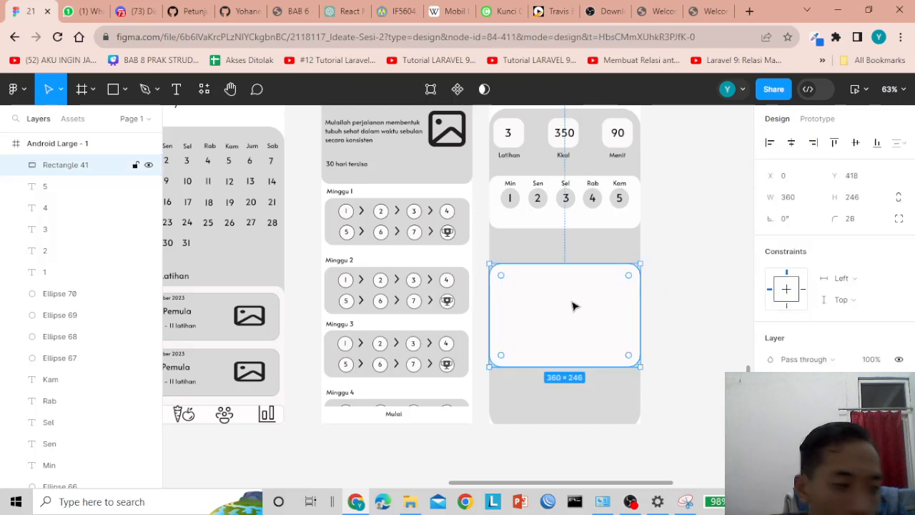
{"action": "left_click", "coordinate": [652, 287]}
{"action": "left_click", "coordinate": [505, 254]}
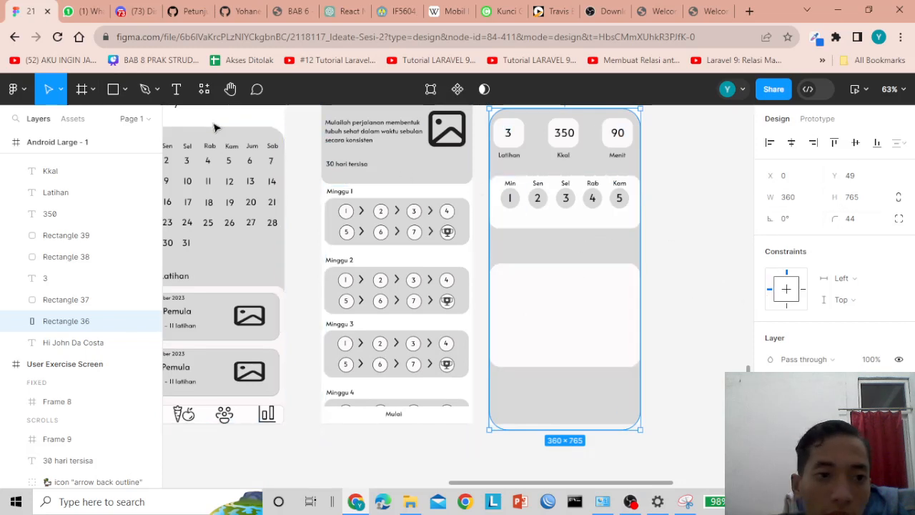
{"action": "left_click", "coordinate": [178, 91]}
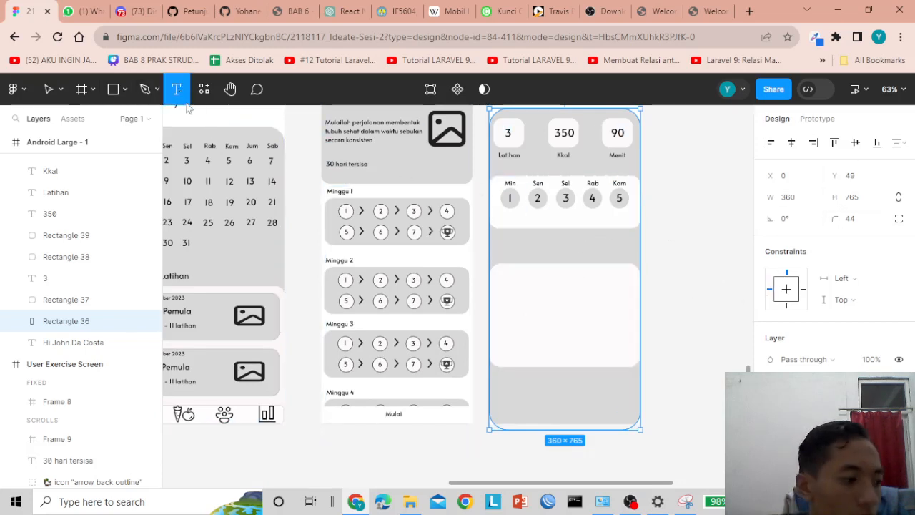
{"action": "left_click", "coordinate": [494, 184]}
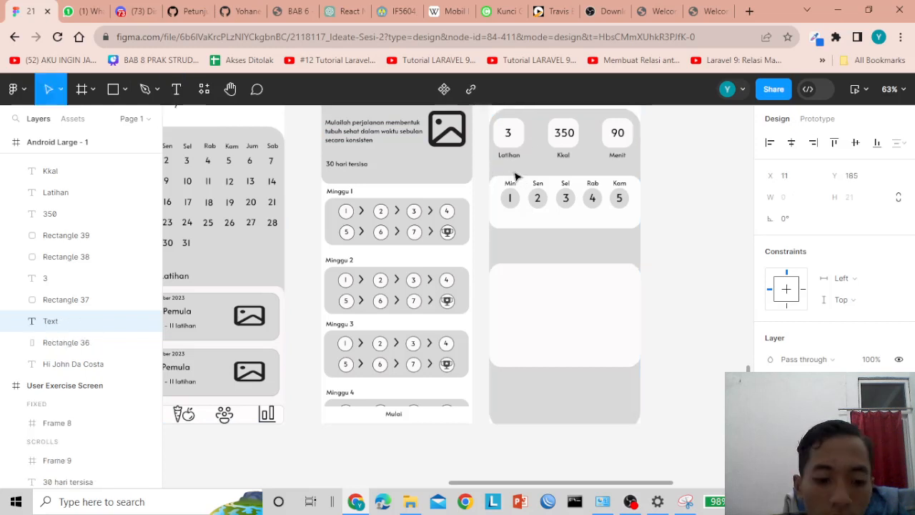
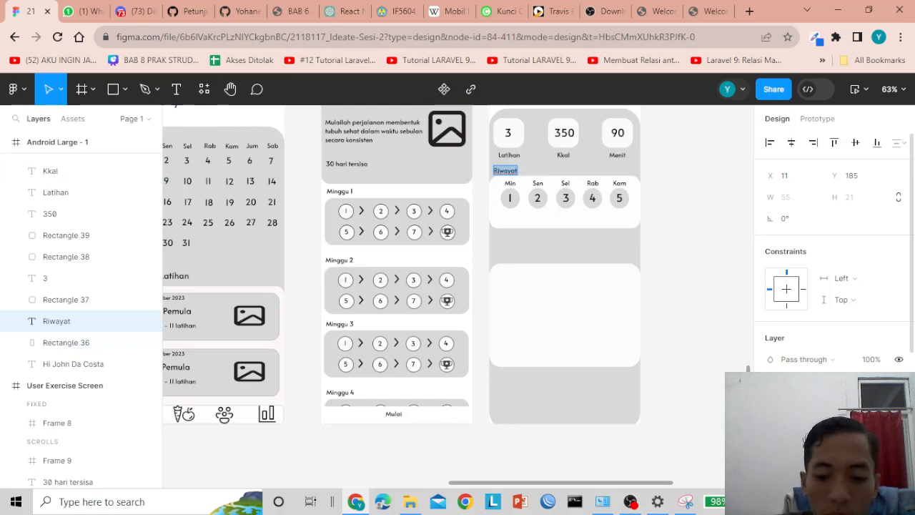
- Increase the Riwayat heading's font size with Ctrl+Shift+period
{"action": "key", "text": "ctrl+shift+period"}
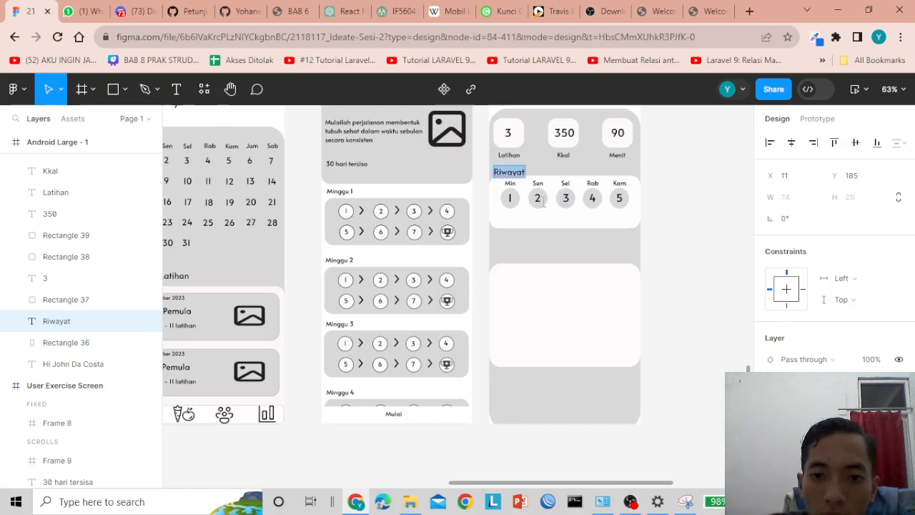
{"action": "key", "text": "Escape"}
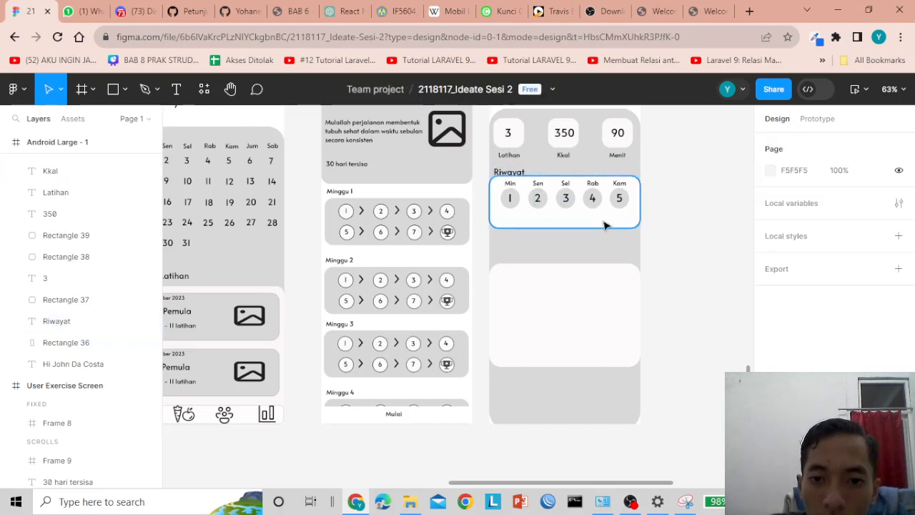
{"action": "left_click", "coordinate": [551, 218]}
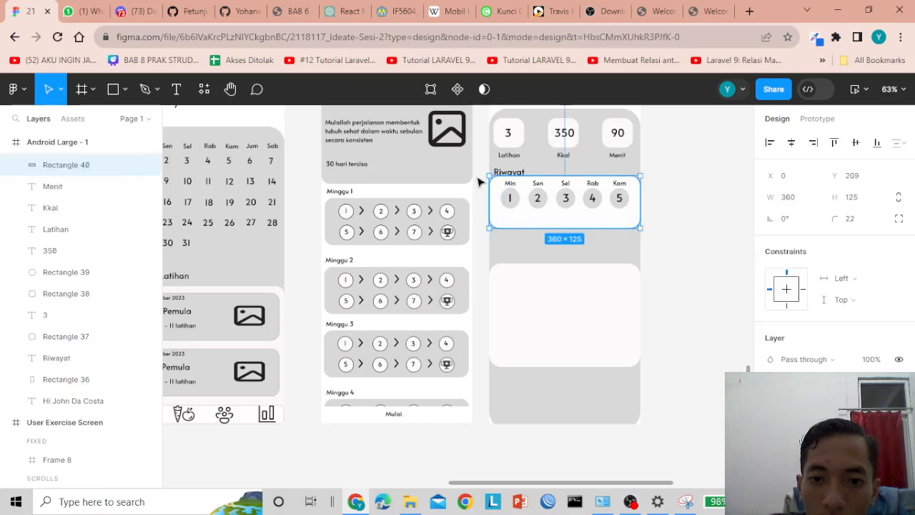
{"action": "left_click_drag", "start_coordinate": [477, 177], "coordinate": [658, 227]}
{"action": "left_click", "coordinate": [658, 226]}
- Hide the grey background Rectangle 36, drag the day circles lower in their card, then re-show it
{"action": "left_click", "coordinate": [594, 236]}
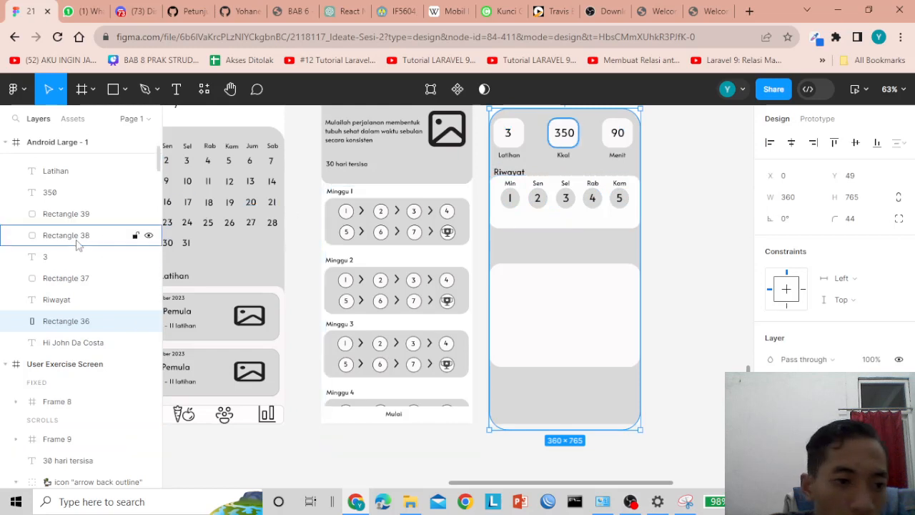
{"action": "left_click", "coordinate": [149, 321]}
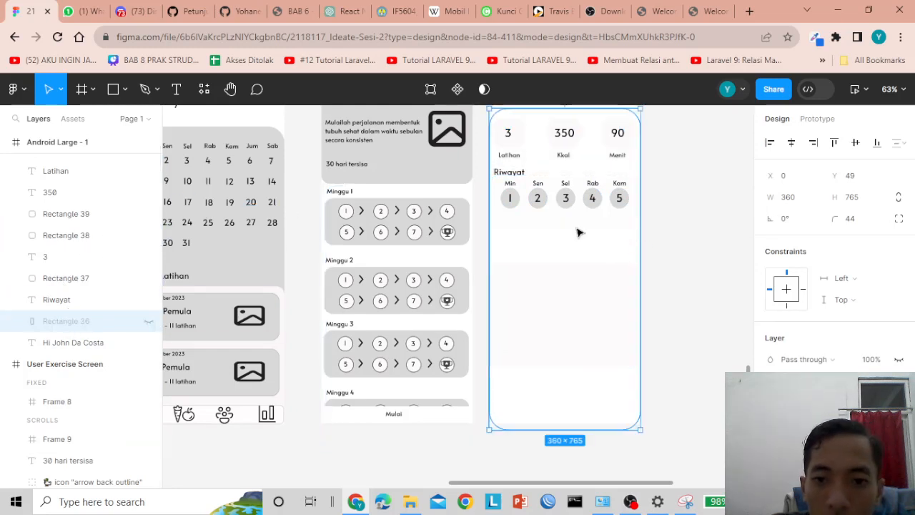
{"action": "left_click", "coordinate": [472, 183]}
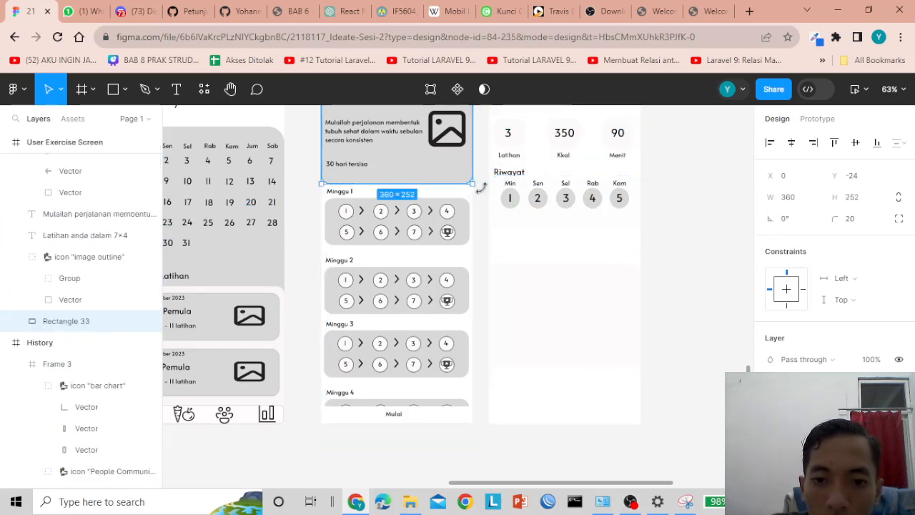
{"action": "left_click_drag", "start_coordinate": [484, 185], "coordinate": [600, 233]}
{"action": "left_click", "coordinate": [517, 253]}
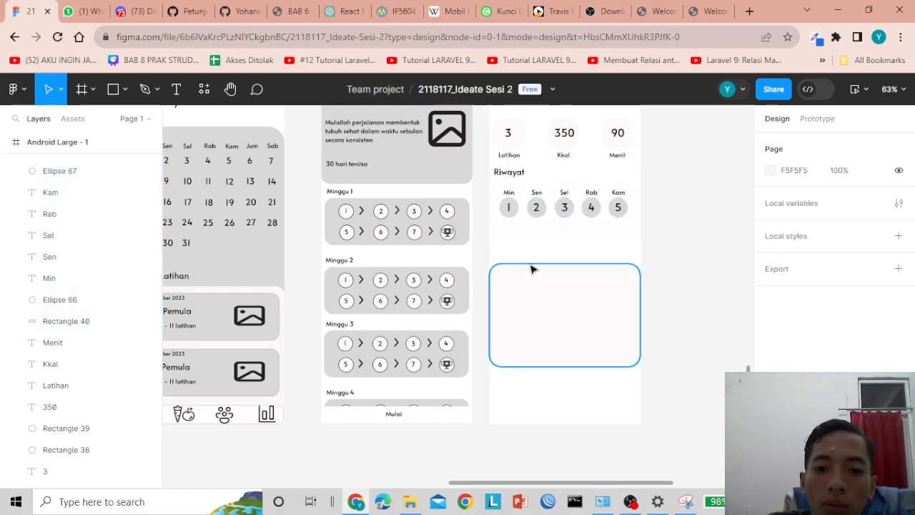
{"action": "left_click", "coordinate": [539, 278]}
{"action": "left_click", "coordinate": [537, 241]}
{"action": "left_click", "coordinate": [541, 258]}
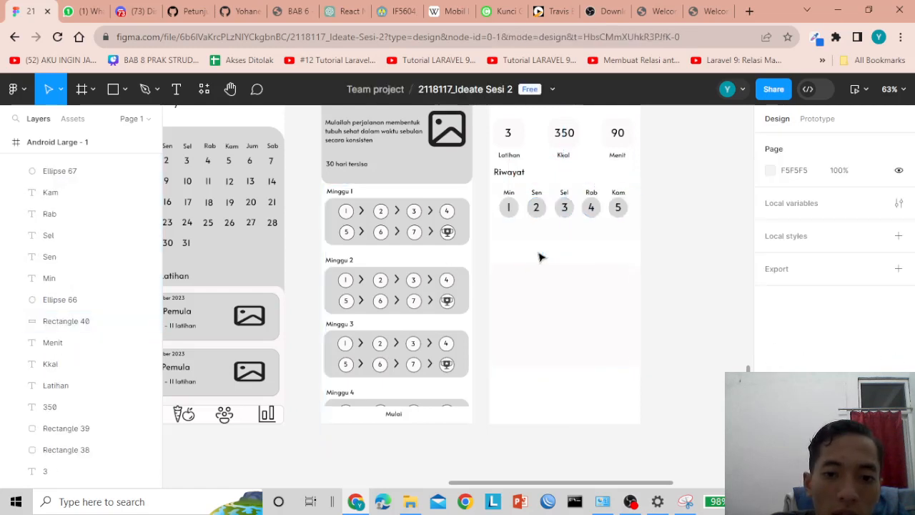
{"action": "scroll", "coordinate": [107, 357], "scroll_direction": "down", "scroll_amount": 4}
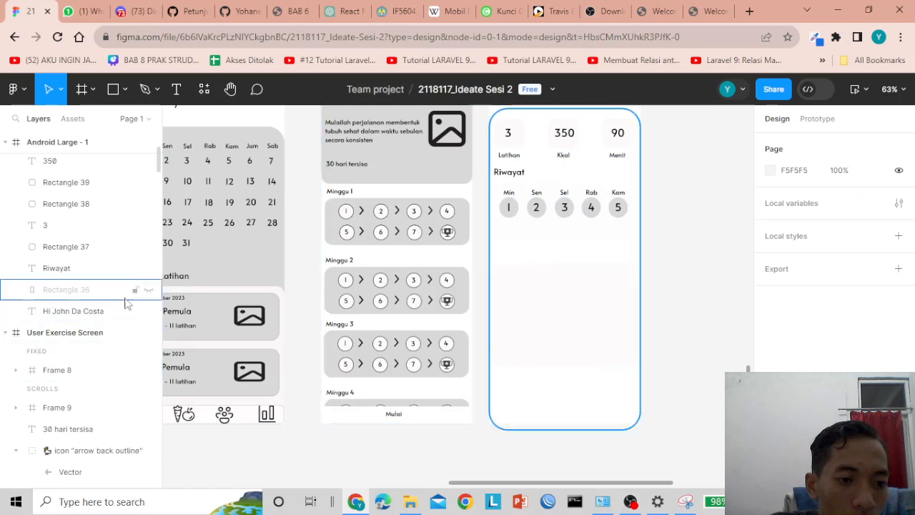
{"action": "left_click", "coordinate": [148, 291]}
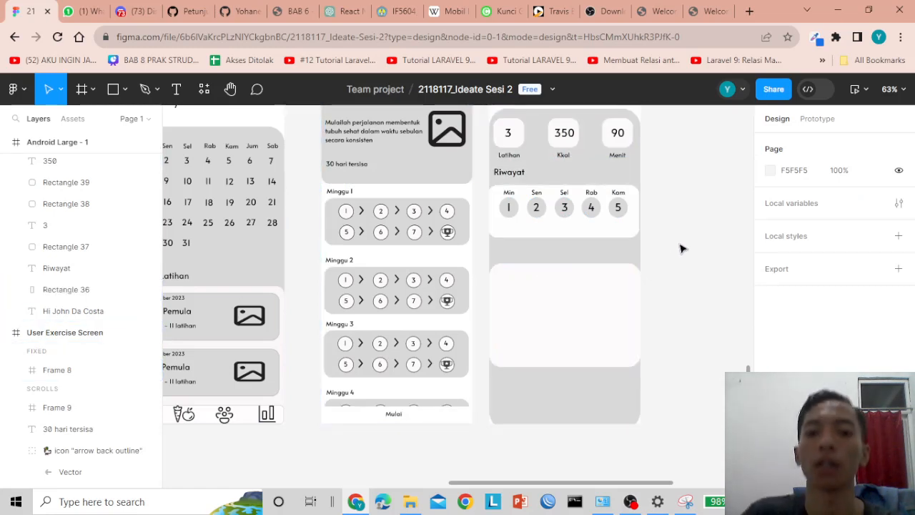
{"action": "left_click", "coordinate": [505, 173]}
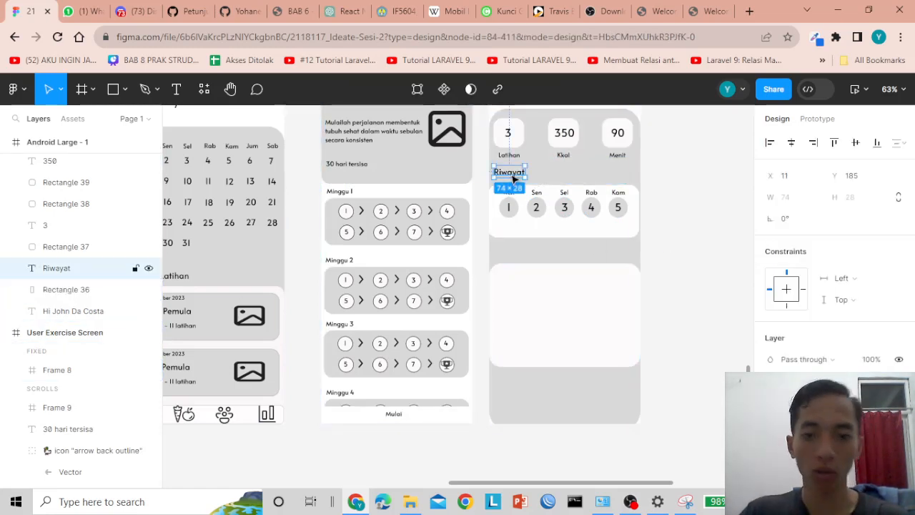
- Duplicate the Riwayat heading above the lower card and retype it as 'Berat Badan'
{"action": "left_click_drag", "start_coordinate": [504, 173], "coordinate": [514, 257], "text": "alt"}
{"action": "double_click", "coordinate": [508, 253]}
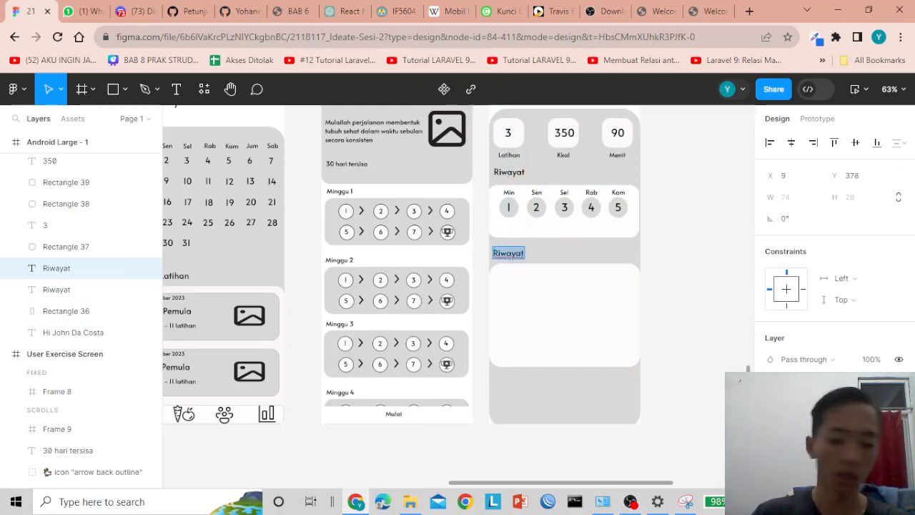
{"action": "type", "text": "Berat Badan"}
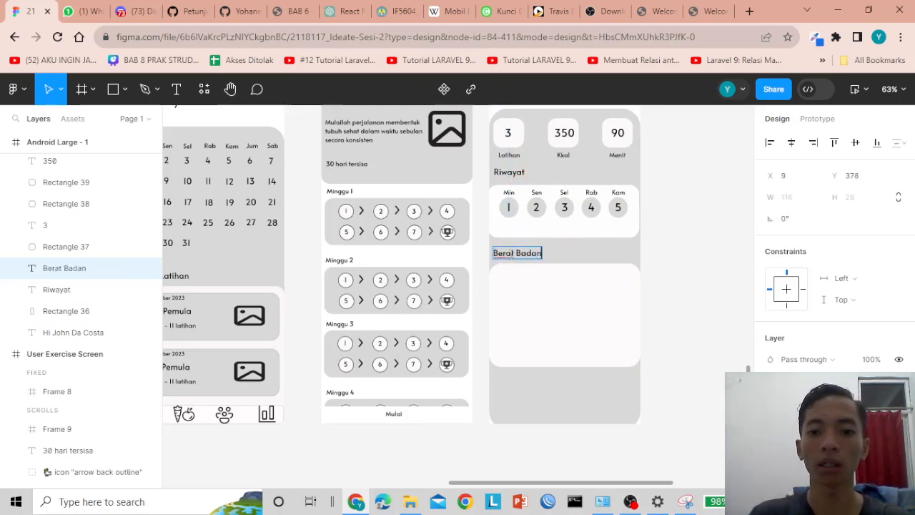
{"action": "key", "text": "Escape"}
- Move the white card Rectangle 41 below the heading and stretch it to 360×258
{"action": "left_click", "coordinate": [542, 322]}
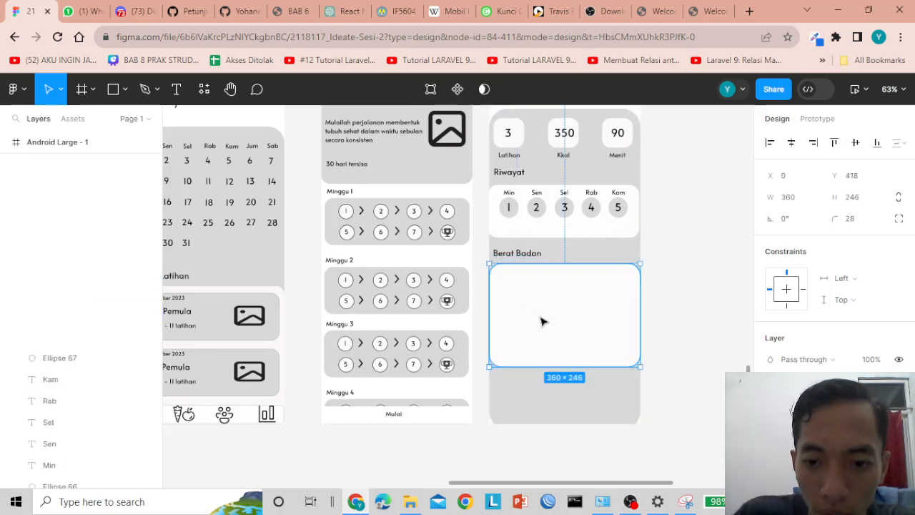
{"action": "left_click_drag", "start_coordinate": [541, 322], "coordinate": [542, 331]}
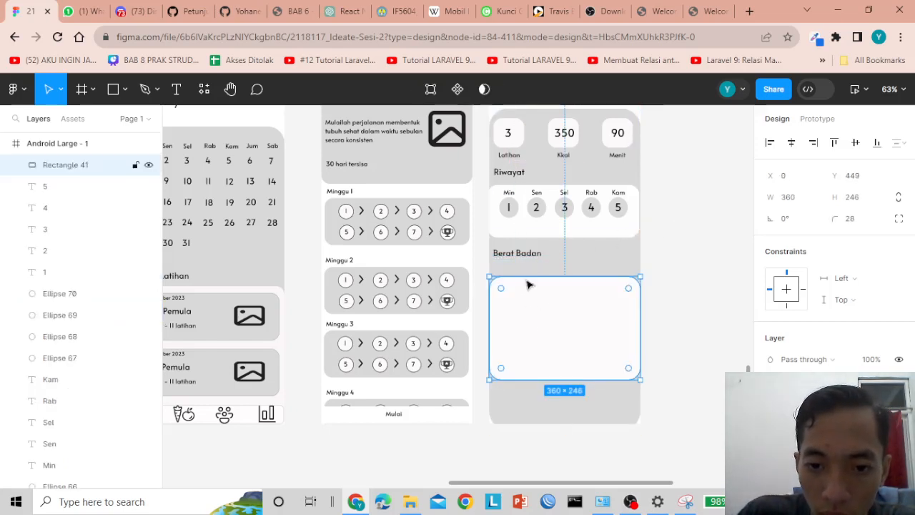
{"action": "left_click", "coordinate": [514, 263]}
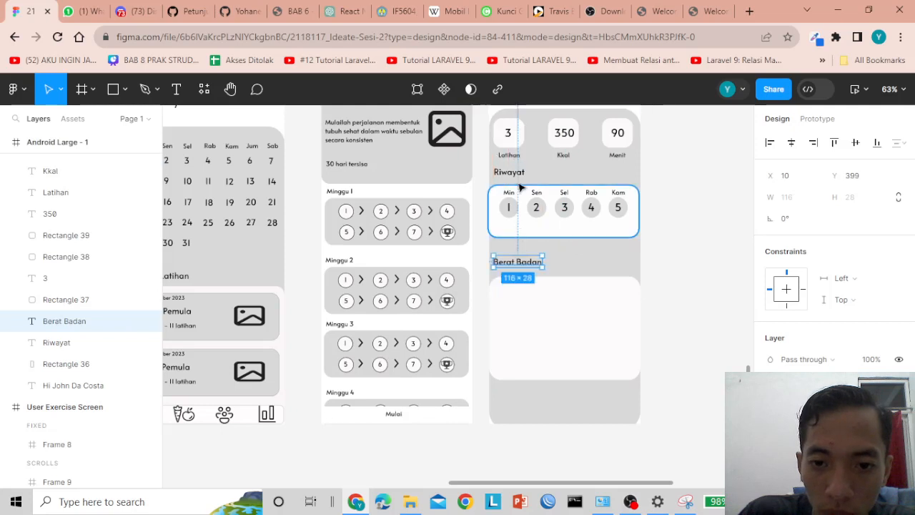
{"action": "left_click", "coordinate": [686, 228]}
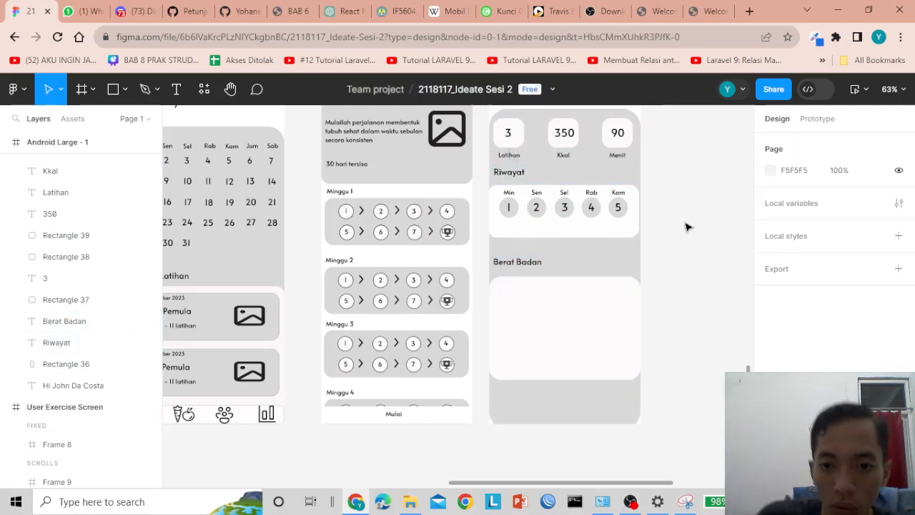
{"action": "left_click", "coordinate": [526, 315]}
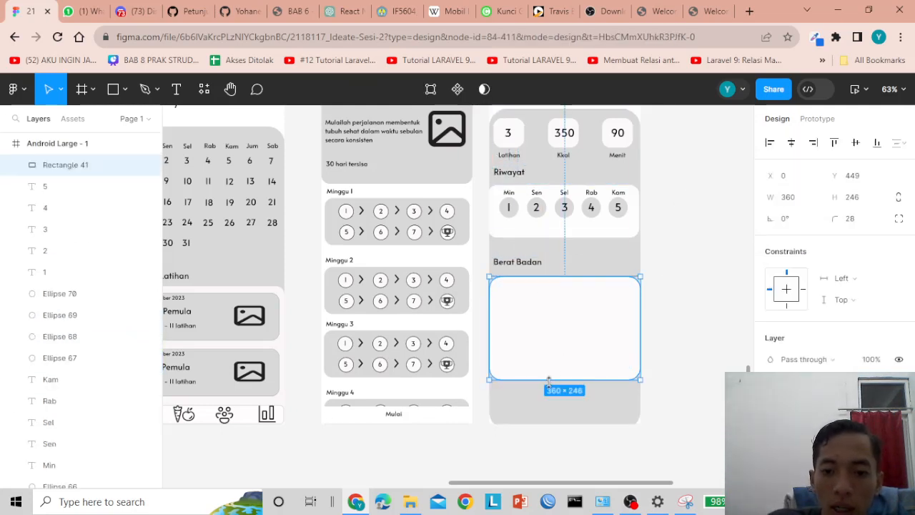
{"action": "left_click_drag", "start_coordinate": [548, 381], "coordinate": [549, 385]}
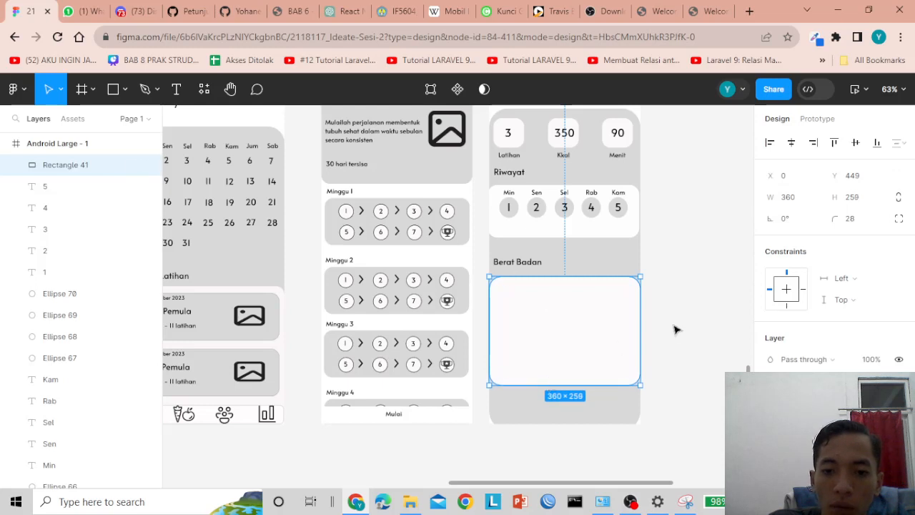
{"action": "left_click", "coordinate": [696, 312]}
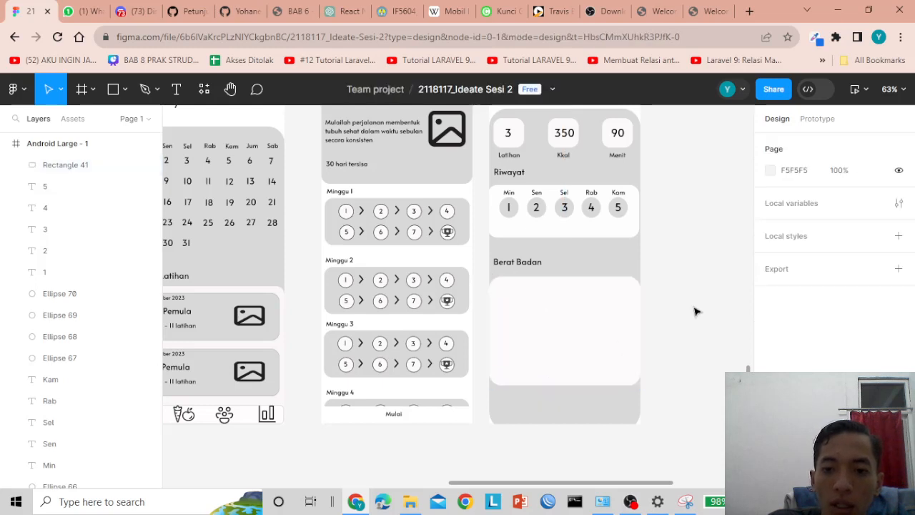
- Draw a vertical axis line inside the Berat Badan card with the Line tool
{"action": "left_click", "coordinate": [124, 92]}
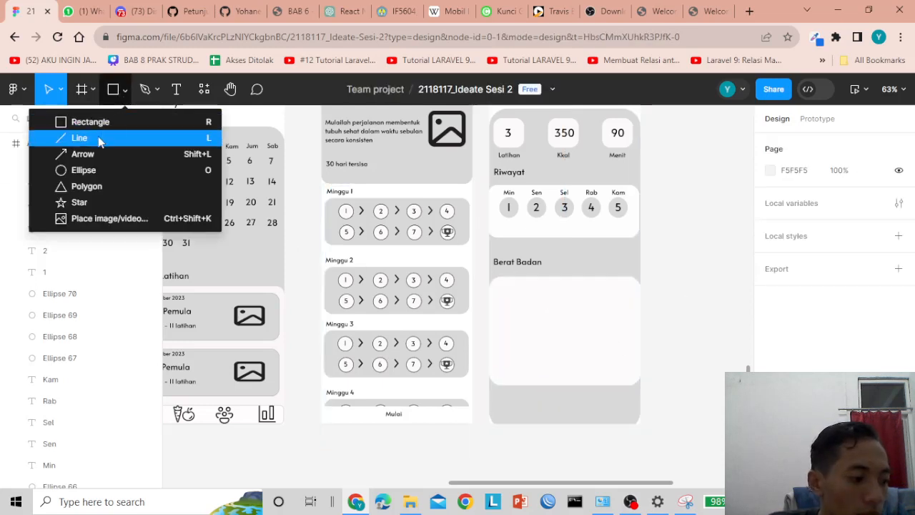
{"action": "left_click", "coordinate": [99, 139]}
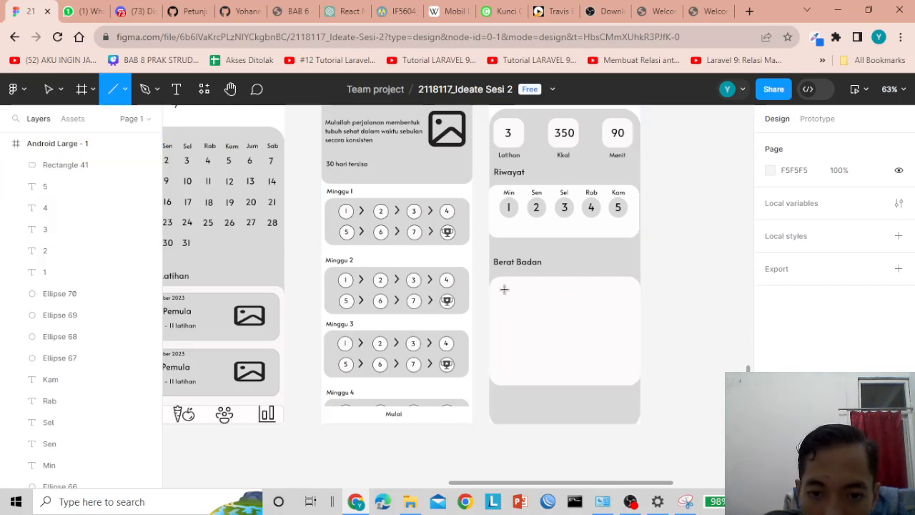
{"action": "left_click_drag", "start_coordinate": [504, 289], "coordinate": [506, 371]}
{"action": "left_click", "coordinate": [689, 312]}
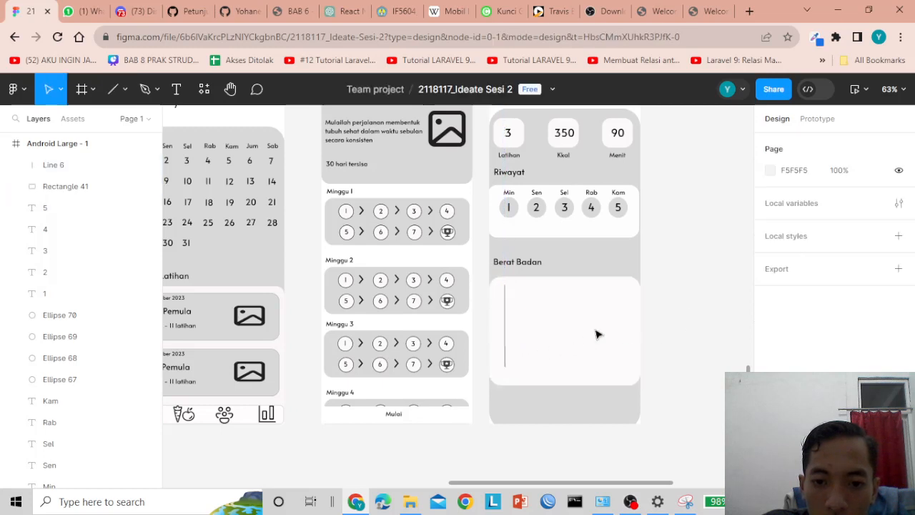
{"action": "left_click", "coordinate": [505, 319]}
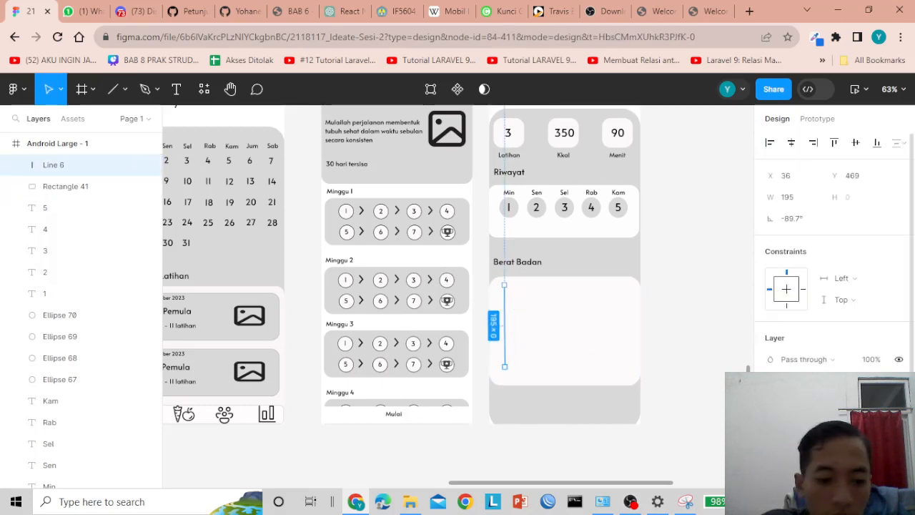
{"action": "left_click", "coordinate": [697, 261]}
{"action": "scroll", "coordinate": [697, 261], "scroll_direction": "down", "scroll_amount": 2}
{"action": "scroll", "coordinate": [700, 261], "scroll_direction": "up", "scroll_amount": 3}
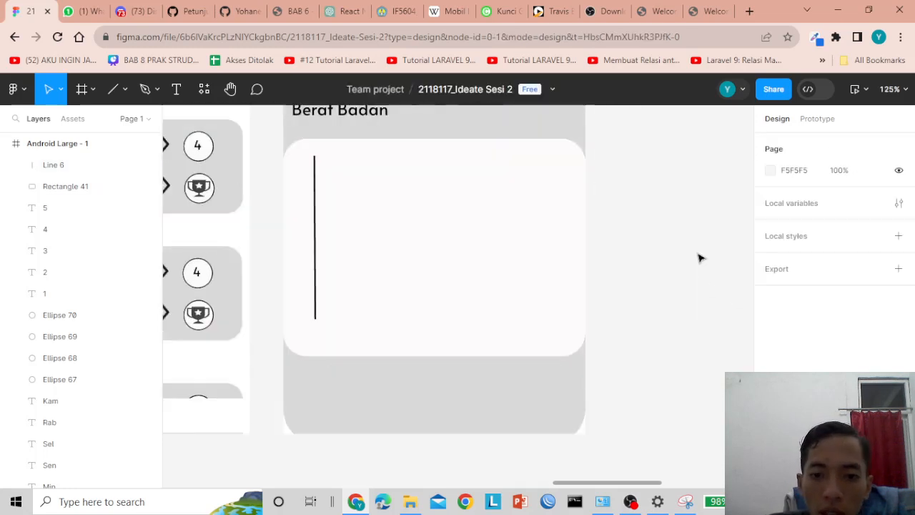
{"action": "left_click", "coordinate": [318, 228]}
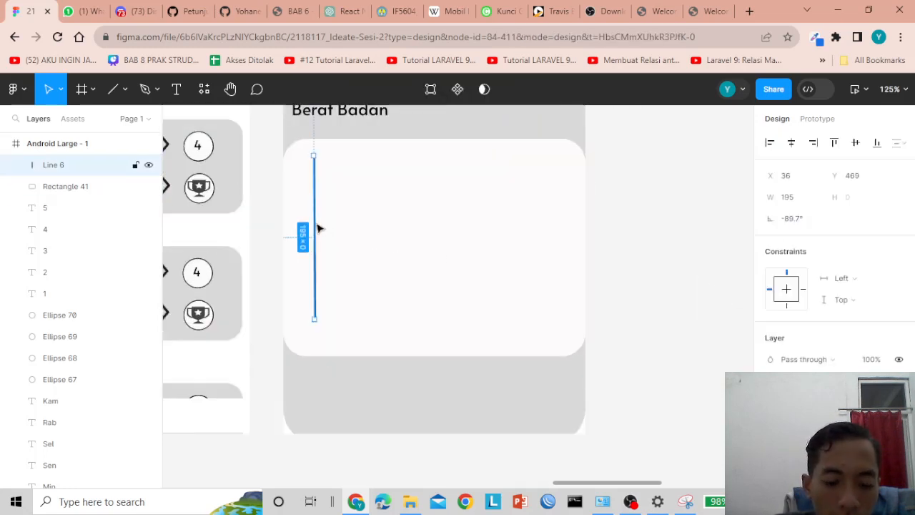
- Draw a horizontal baseline from the bottom of the vertical axis
{"action": "left_click", "coordinate": [113, 88]}
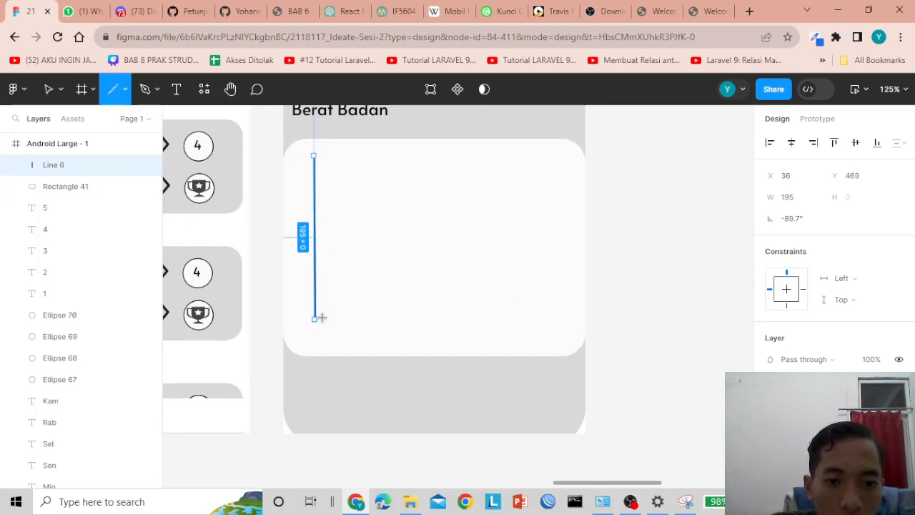
{"action": "left_click_drag", "start_coordinate": [314, 319], "coordinate": [517, 321]}
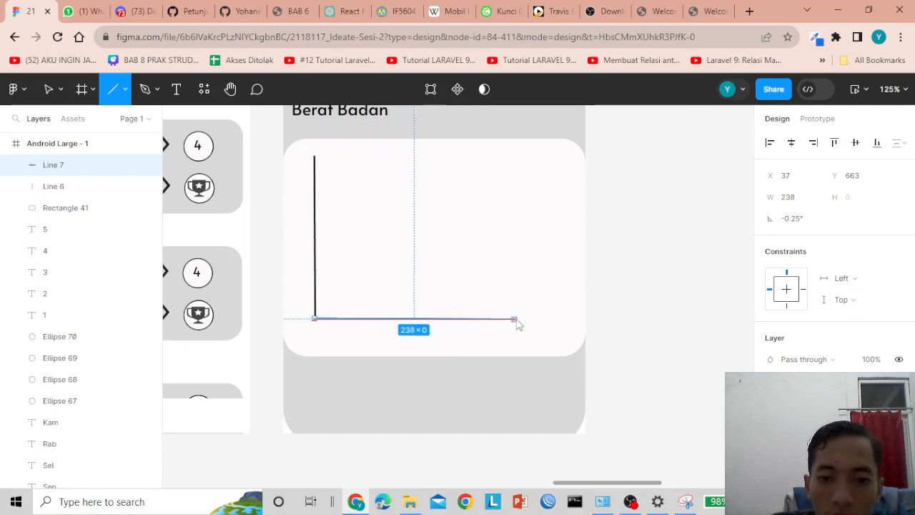
{"action": "left_click", "coordinate": [608, 326]}
{"action": "left_click", "coordinate": [503, 258]}
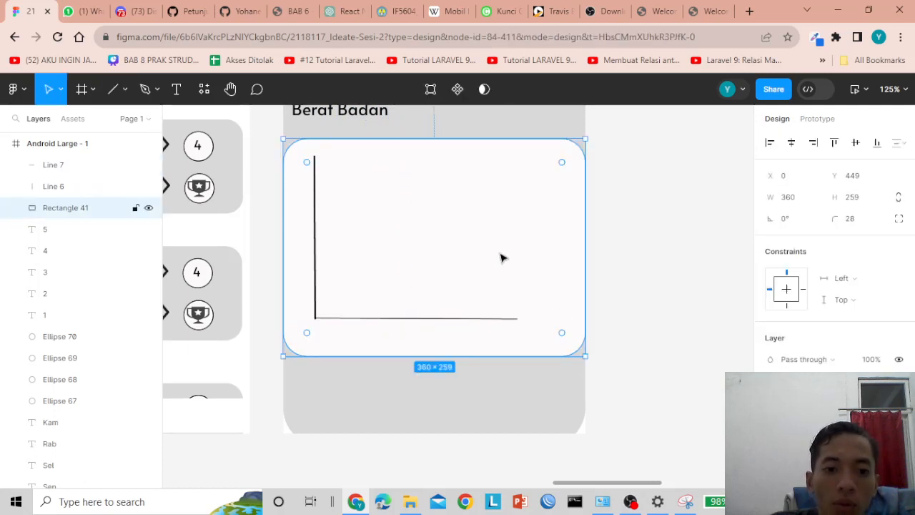
{"action": "left_click", "coordinate": [422, 319]}
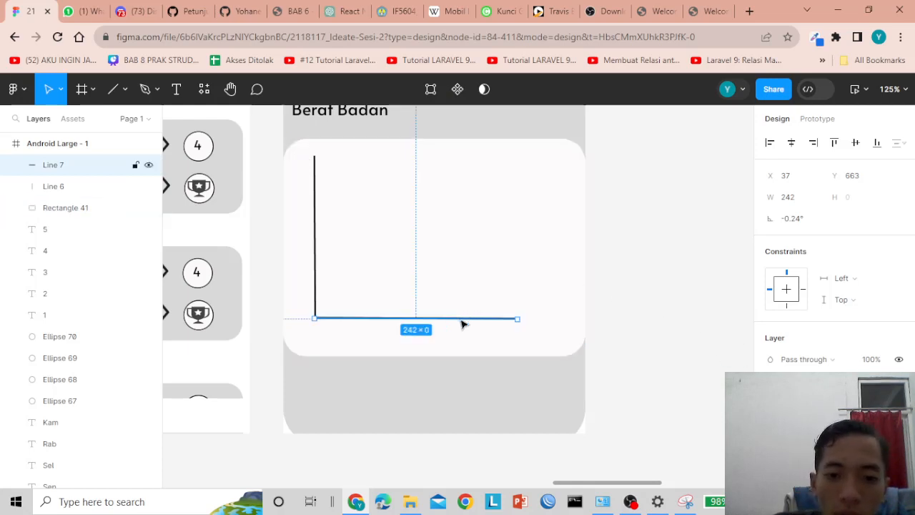
{"action": "left_click", "coordinate": [316, 238]}
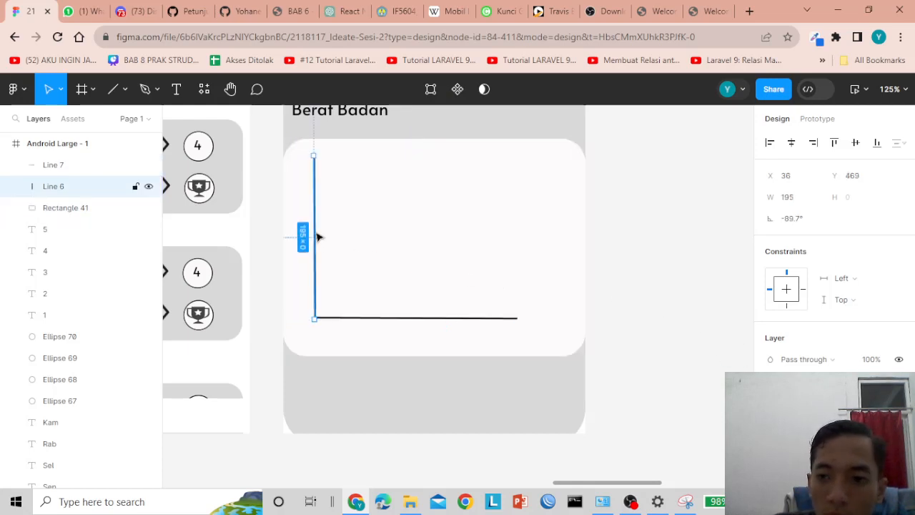
- Set Line 6 rotation to 90° and Line 7 to 0°, then nudge Line 7 down 2 px
{"action": "left_click", "coordinate": [801, 225]}
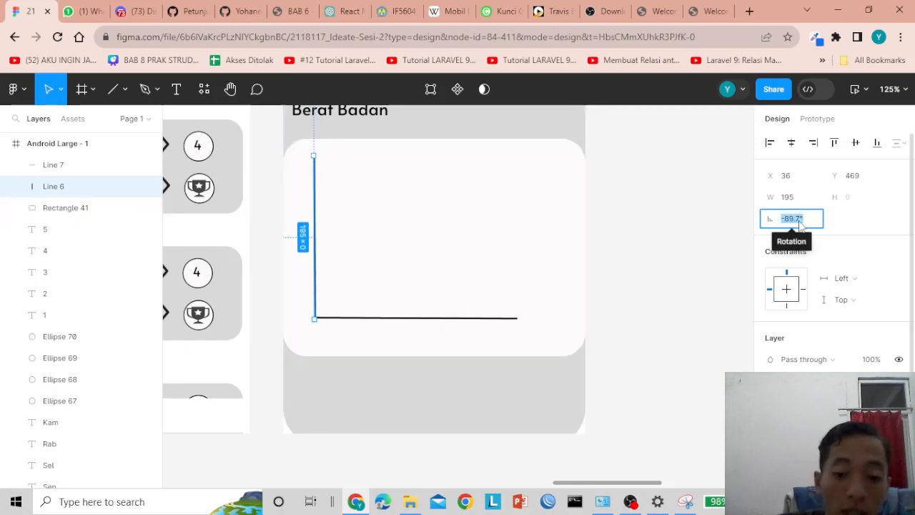
{"action": "type", "text": "90"}
{"action": "key", "text": "Return"}
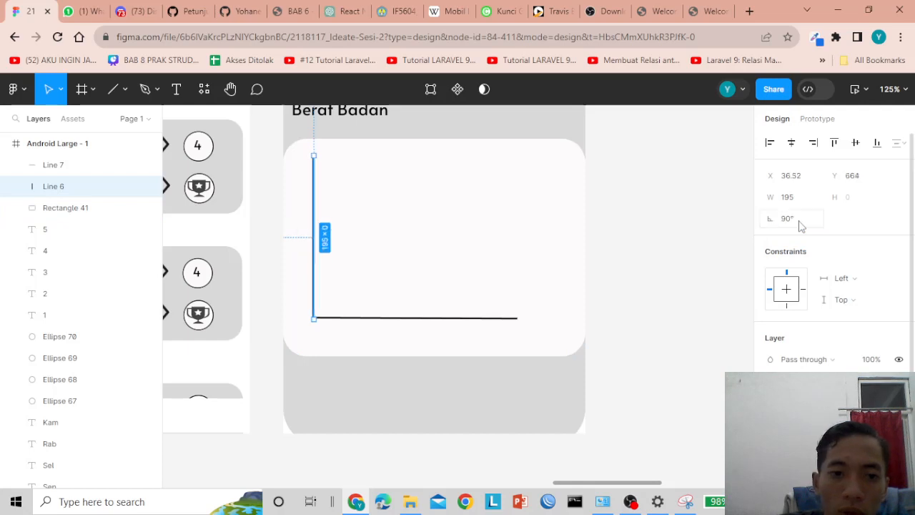
{"action": "left_click", "coordinate": [446, 322]}
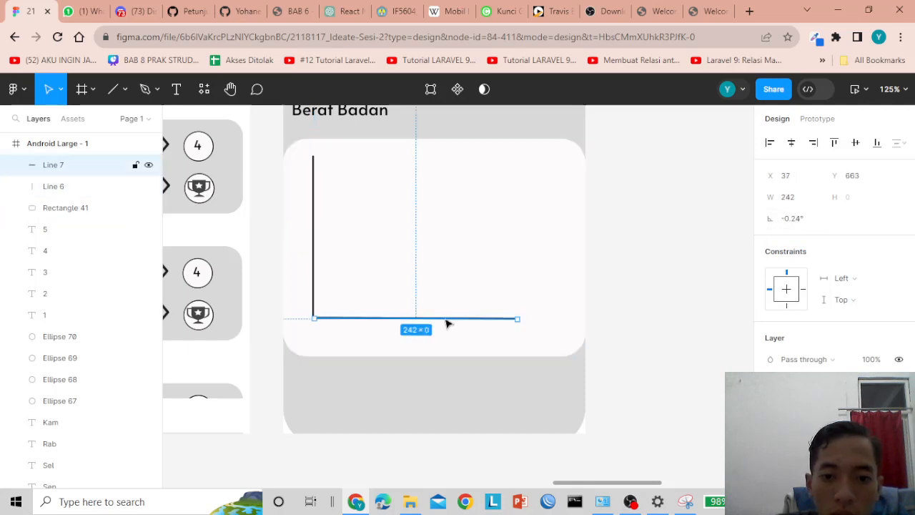
{"action": "left_click", "coordinate": [790, 222]}
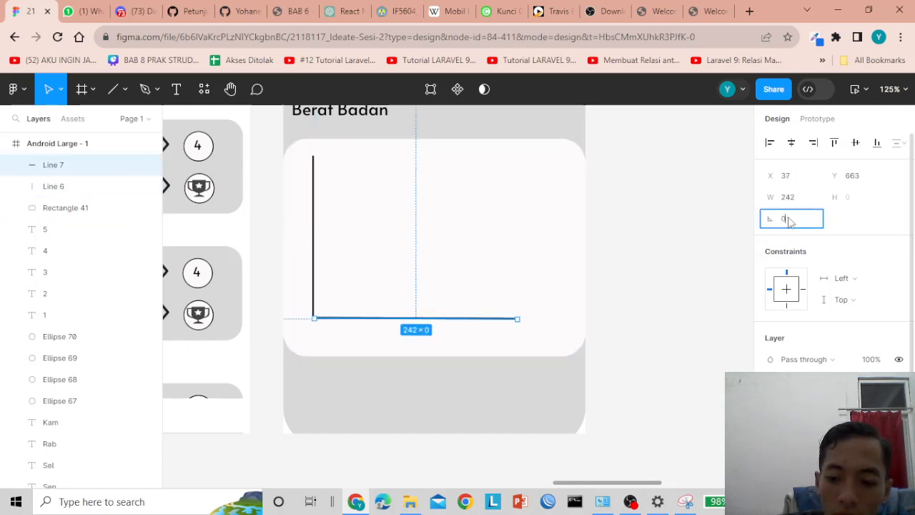
{"action": "key", "text": "Return"}
{"action": "left_click", "coordinate": [711, 276]}
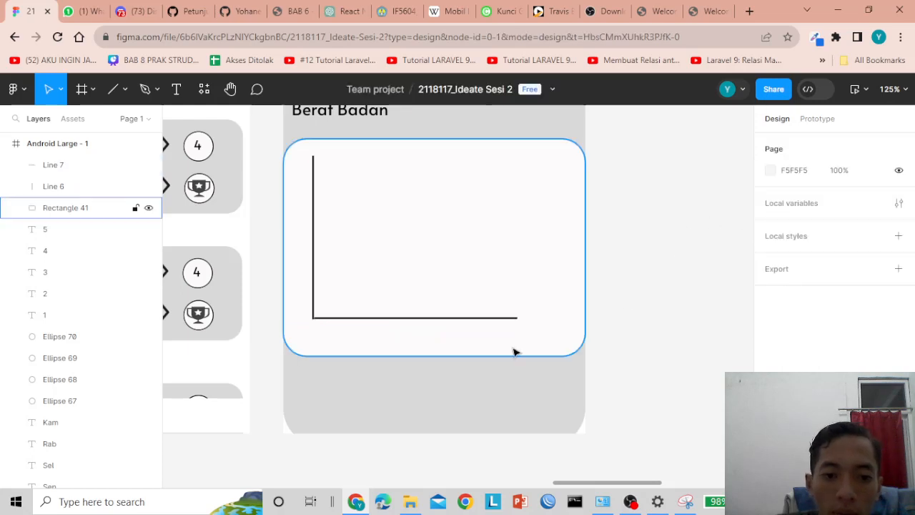
{"action": "left_click", "coordinate": [380, 322]}
{"action": "key", "text": "Down"}
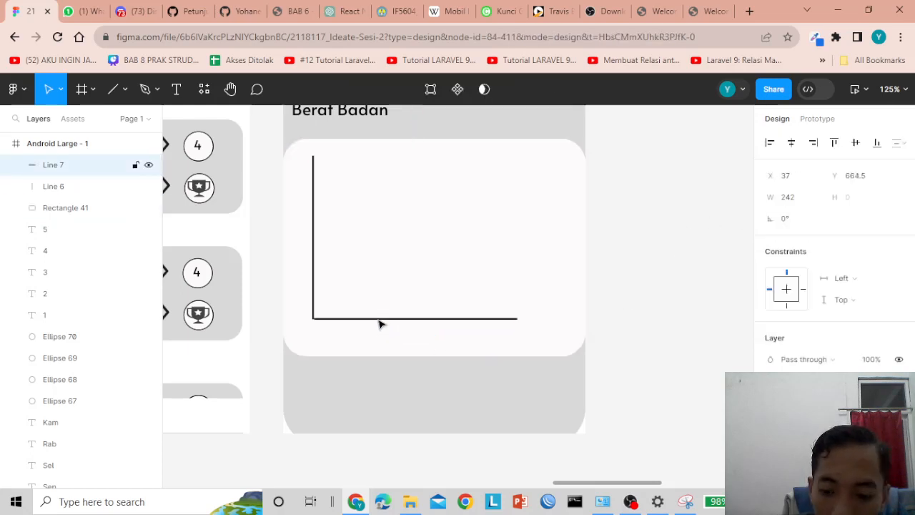
{"action": "key", "text": "Down"}
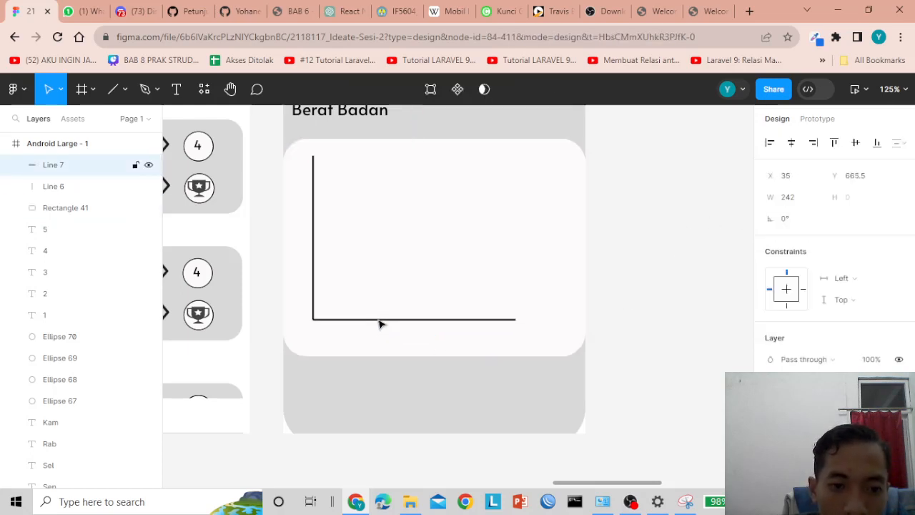
- Nudge the baseline up and left so it meets the vertical axis at the corner
{"action": "scroll", "coordinate": [381, 324], "scroll_direction": "up", "scroll_amount": 5}
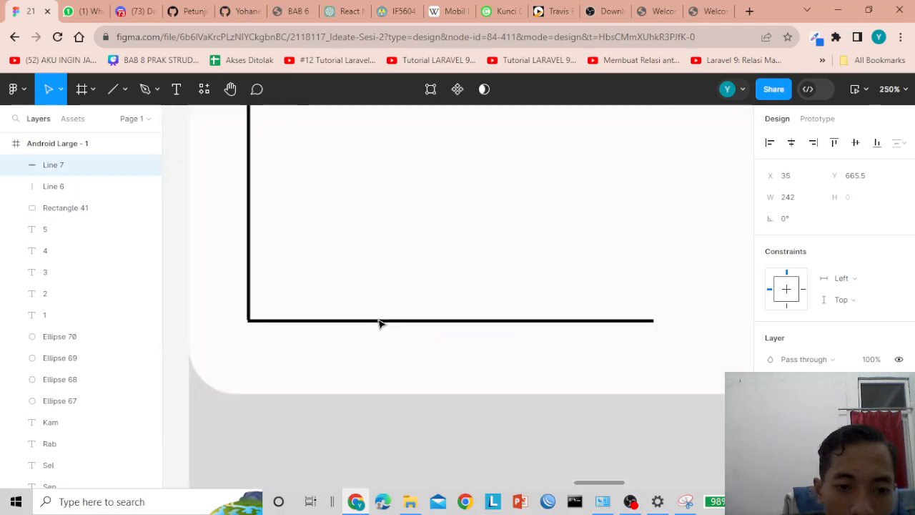
{"action": "left_click", "coordinate": [211, 338]}
{"action": "left_click", "coordinate": [201, 322]}
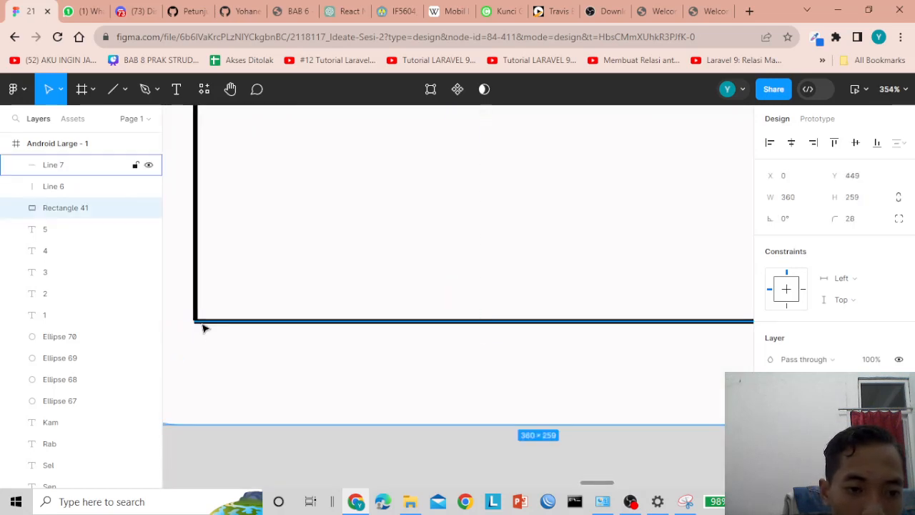
{"action": "key", "text": "Up"}
{"action": "key", "text": "Left"}
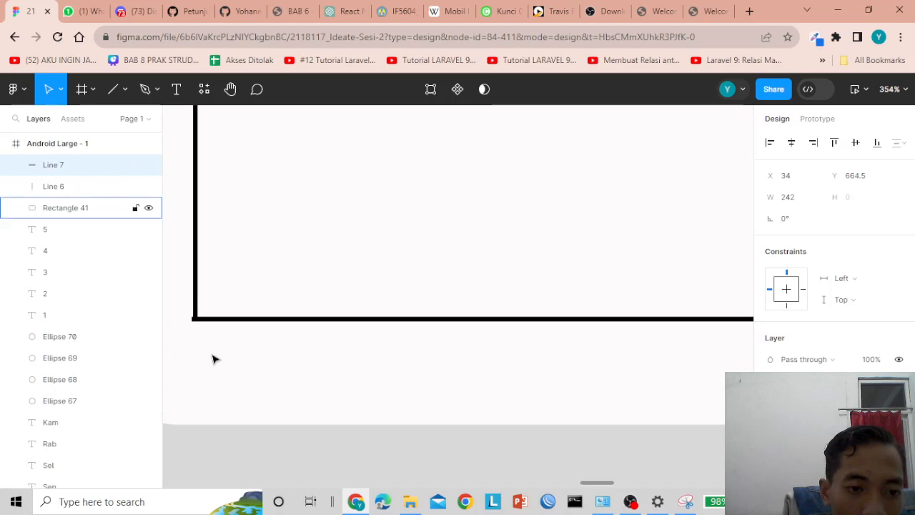
{"action": "scroll", "coordinate": [218, 354], "scroll_direction": "down", "scroll_amount": 5}
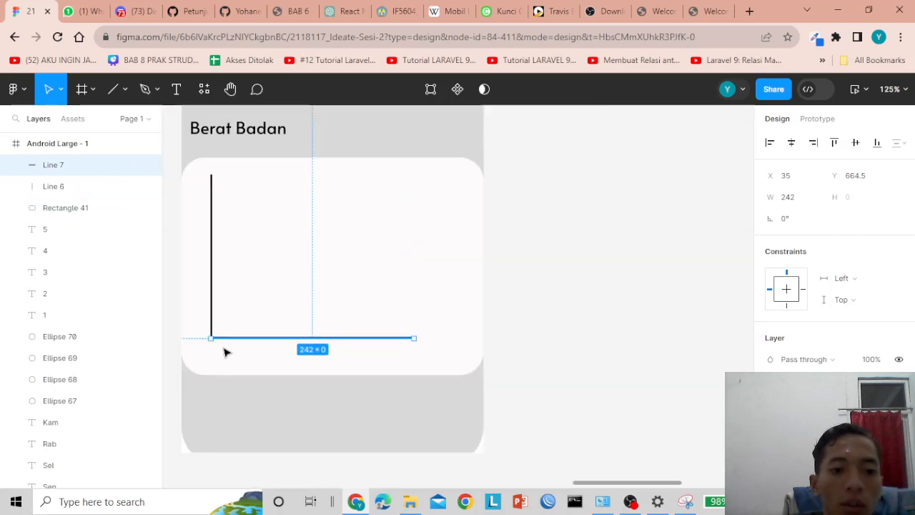
{"action": "left_click", "coordinate": [592, 301]}
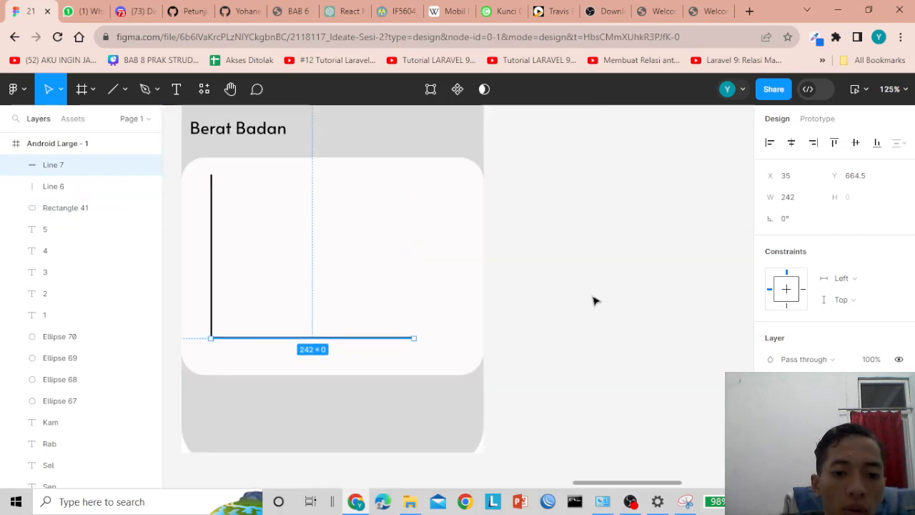
- Hide Rectangle 41 and Rectangle 36, then move both axis lines about 17 px right
{"action": "left_click", "coordinate": [309, 222]}
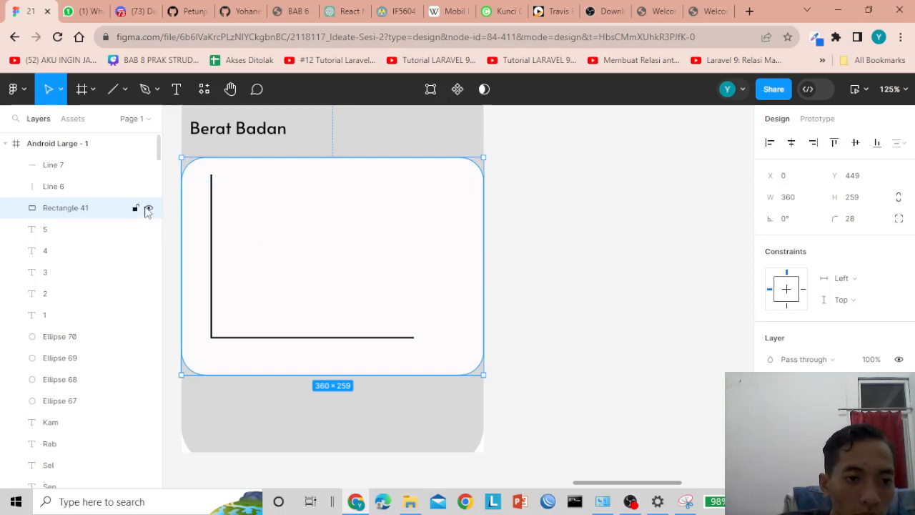
{"action": "left_click", "coordinate": [148, 209]}
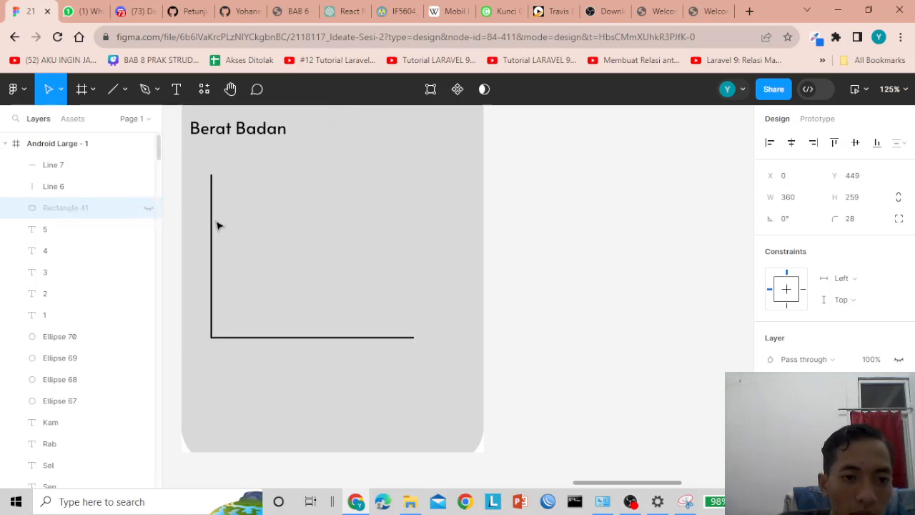
{"action": "left_click", "coordinate": [206, 177]}
{"action": "left_click_drag", "start_coordinate": [219, 198], "coordinate": [224, 223]}
{"action": "key", "text": "ctrl+z"}
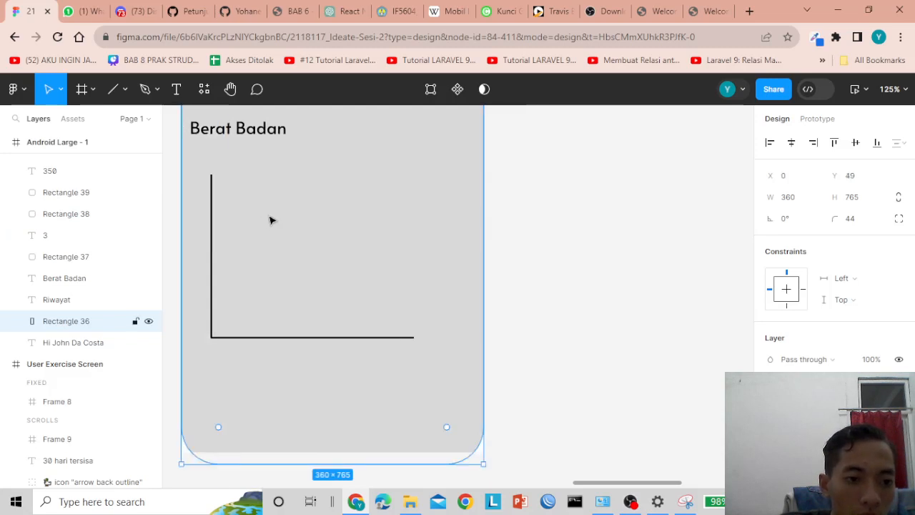
{"action": "left_click", "coordinate": [149, 321]}
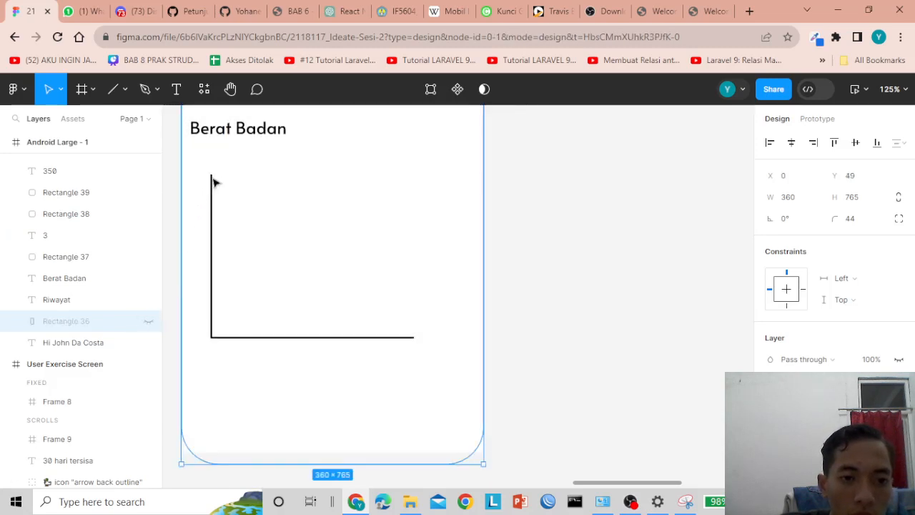
{"action": "left_click_drag", "start_coordinate": [204, 165], "coordinate": [399, 344]}
{"action": "left_click_drag", "start_coordinate": [428, 353], "coordinate": [427, 353]}
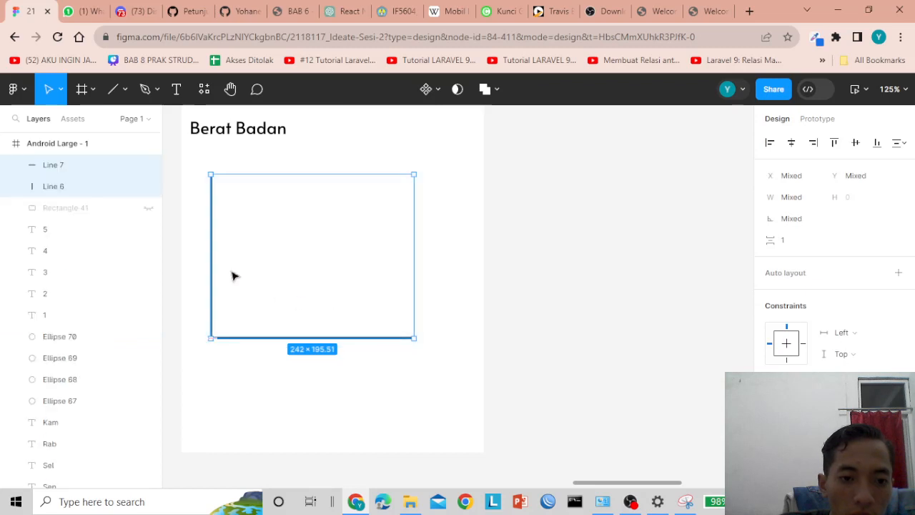
{"action": "left_click_drag", "start_coordinate": [244, 271], "coordinate": [258, 272]}
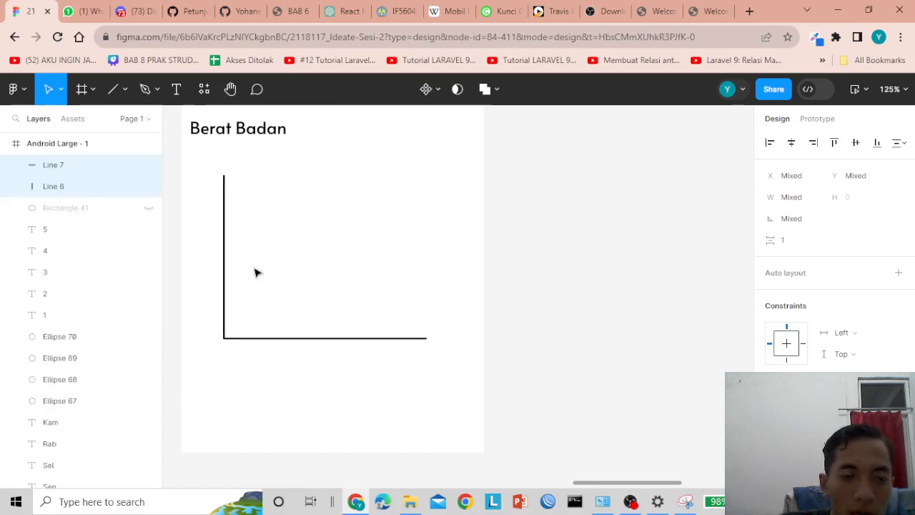
- Show the white chart card and grey background again, hiding Rectangle 40
{"action": "left_click", "coordinate": [148, 208]}
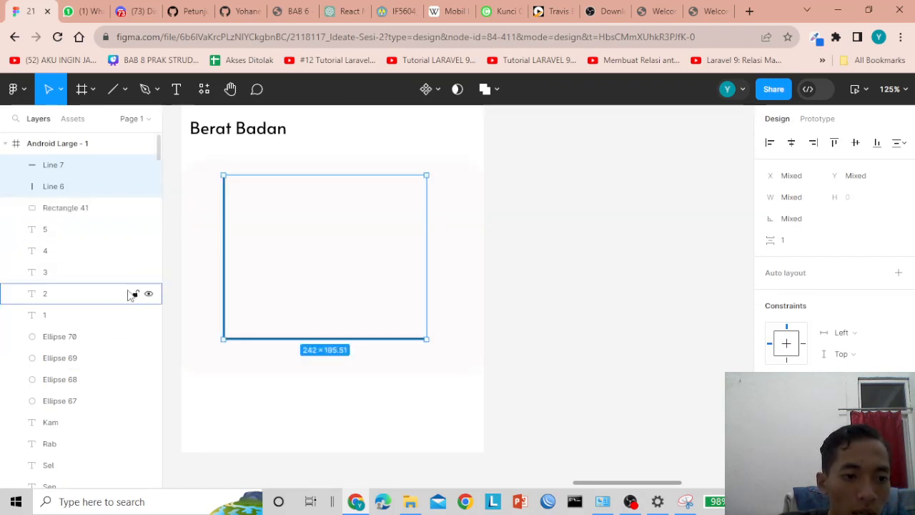
{"action": "scroll", "coordinate": [133, 295], "scroll_direction": "down", "scroll_amount": 4}
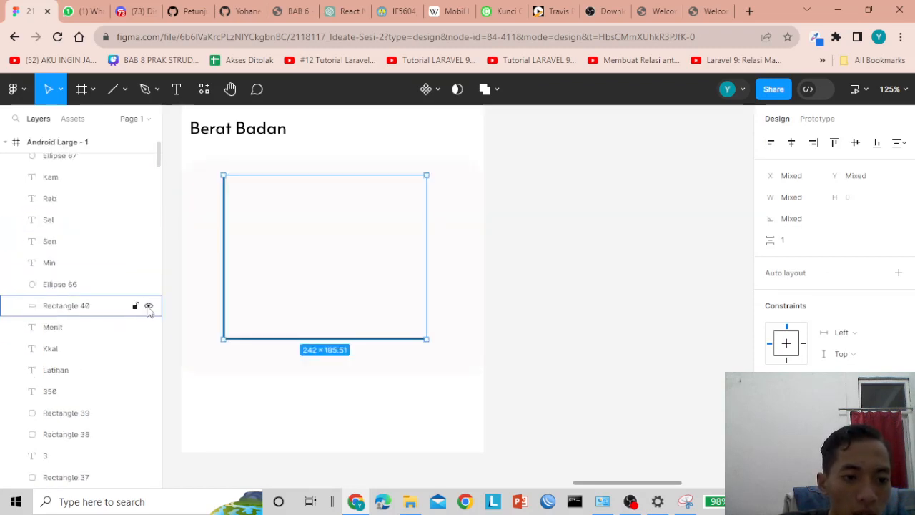
{"action": "left_click", "coordinate": [148, 306]}
{"action": "scroll", "coordinate": [107, 322], "scroll_direction": "down", "scroll_amount": 4}
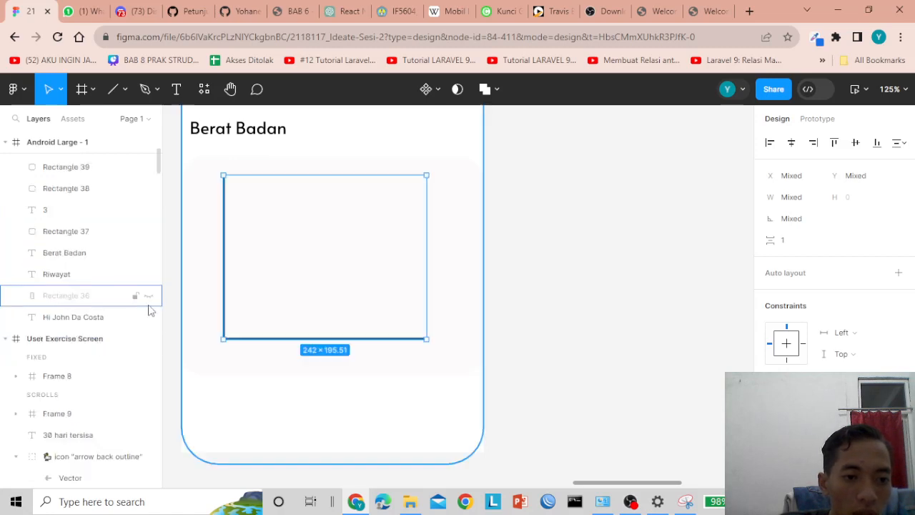
{"action": "left_click", "coordinate": [148, 296]}
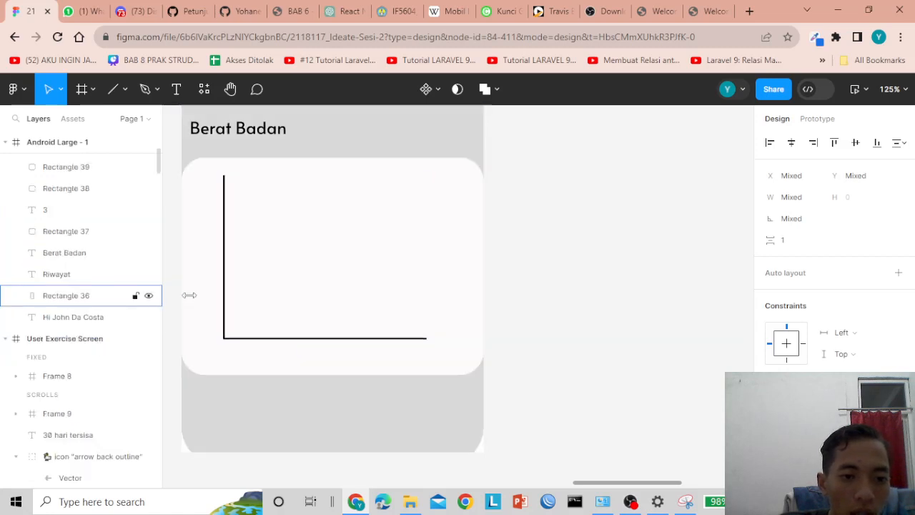
{"action": "left_click", "coordinate": [580, 246]}
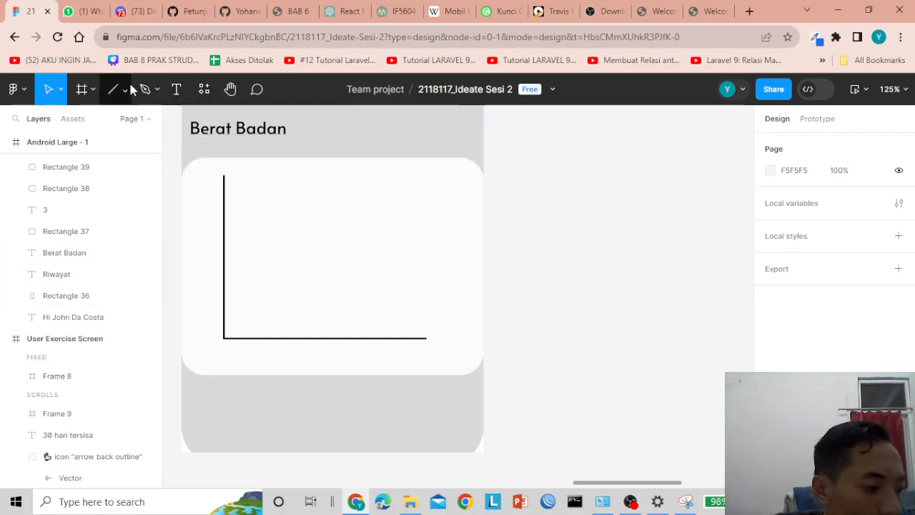
- Add a '1' text label below the chart baseline and nudge it up toward the axis
{"action": "left_click", "coordinate": [177, 94]}
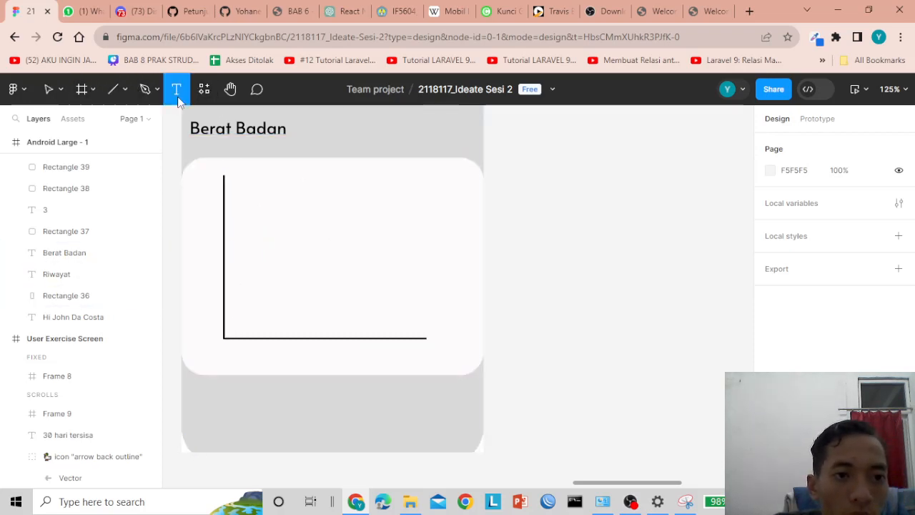
{"action": "left_click", "coordinate": [228, 345]}
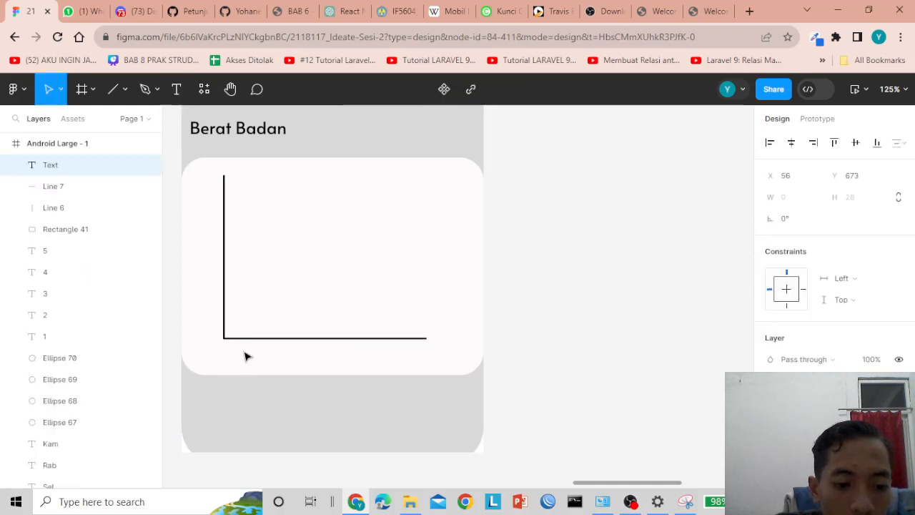
{"action": "type", "text": "1"}
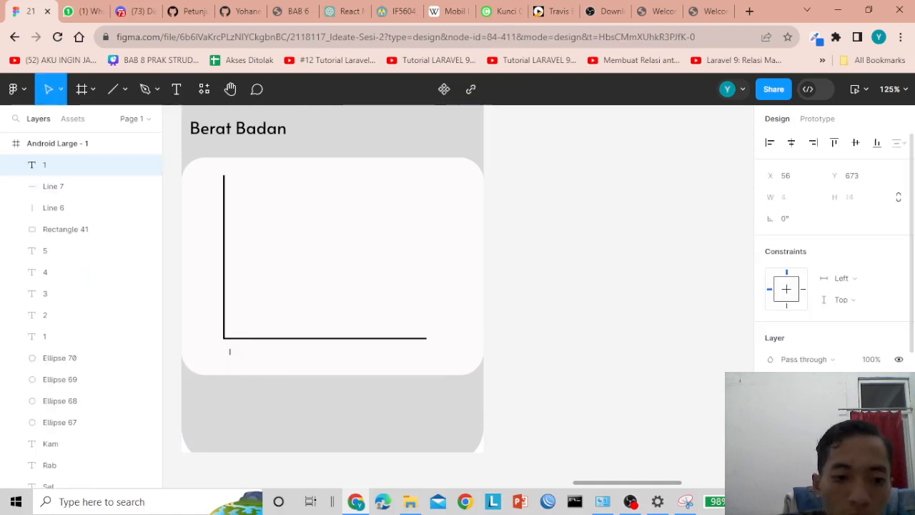
{"action": "key", "text": "Escape"}
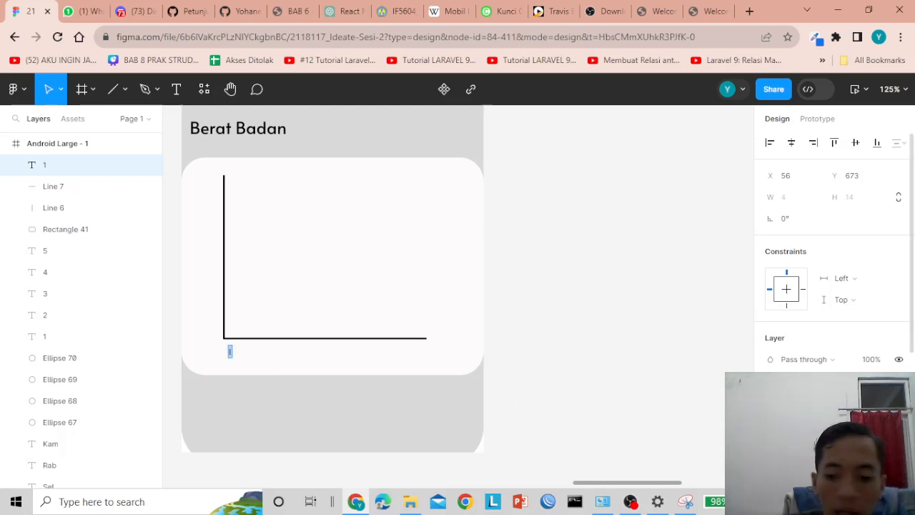
{"action": "scroll", "coordinate": [284, 401], "scroll_direction": "up", "scroll_amount": 5}
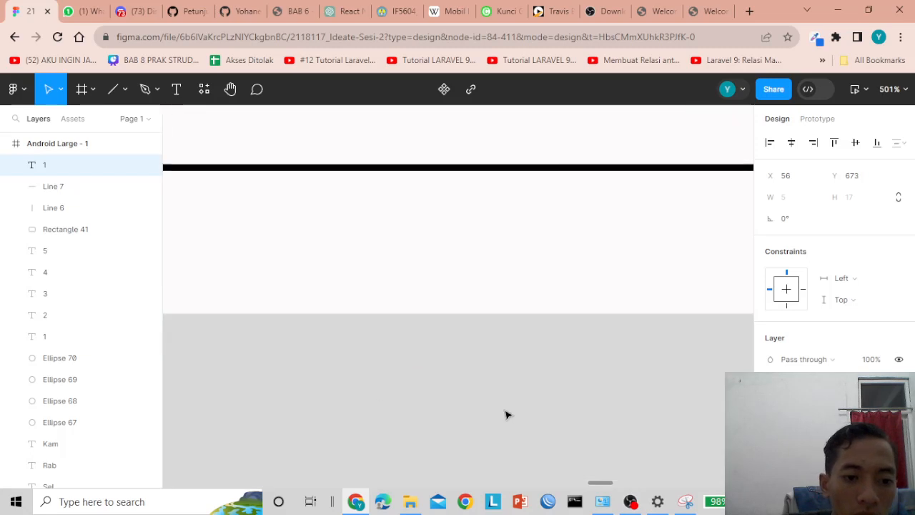
{"action": "scroll", "coordinate": [599, 482], "scroll_direction": "left", "scroll_amount": 10}
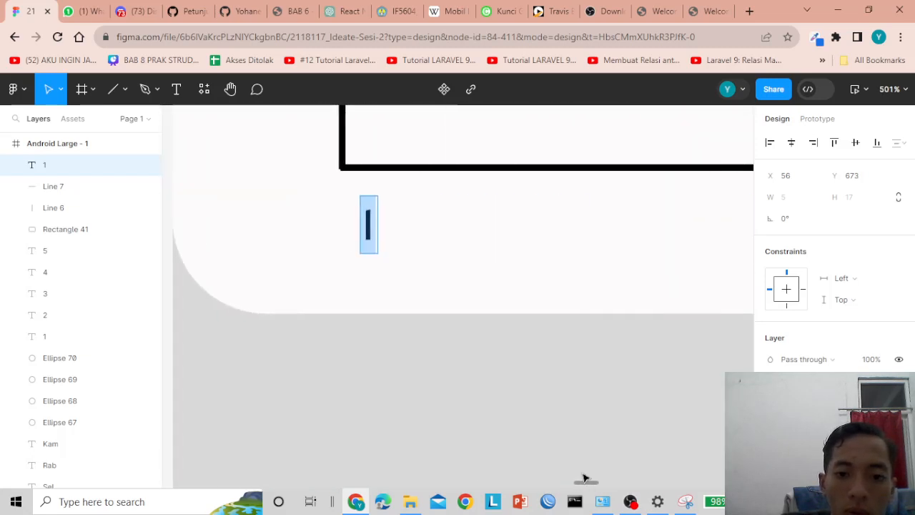
{"action": "scroll", "coordinate": [465, 331], "scroll_direction": "up", "scroll_amount": 2}
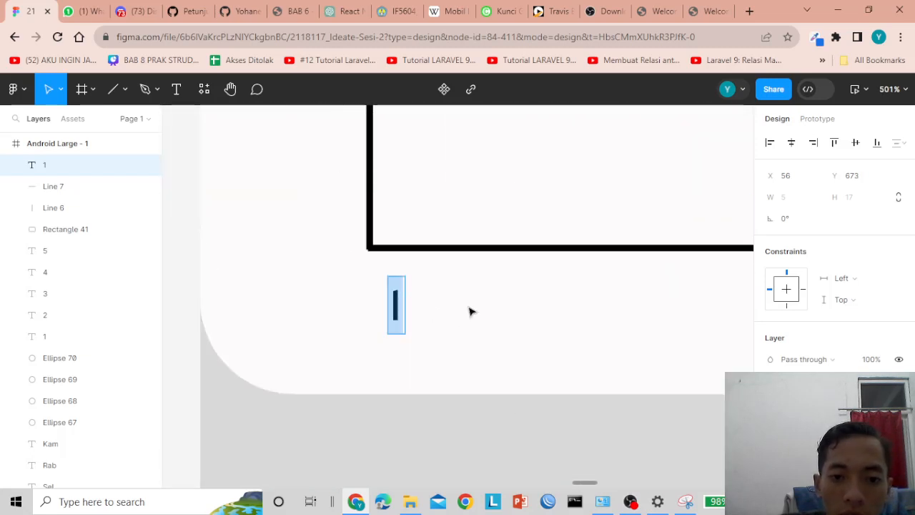
{"action": "left_click", "coordinate": [396, 306]}
{"action": "key", "text": "Up"}
{"action": "key", "text": "Up"}
{"action": "key", "text": "Up"}
{"action": "key", "text": "Up"}
{"action": "key", "text": "Up"}
{"action": "key", "text": "Up"}
{"action": "key", "text": "Up"}
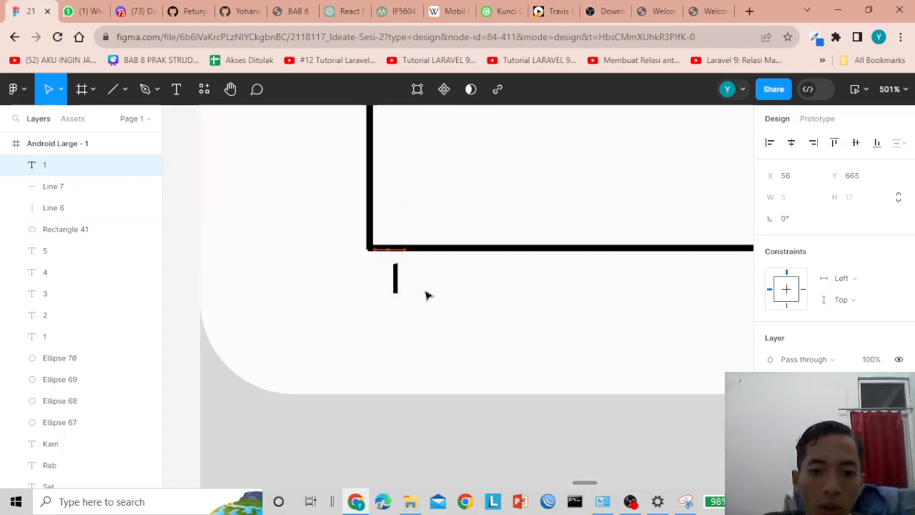
{"action": "left_click", "coordinate": [429, 300]}
{"action": "left_click", "coordinate": [395, 286]}
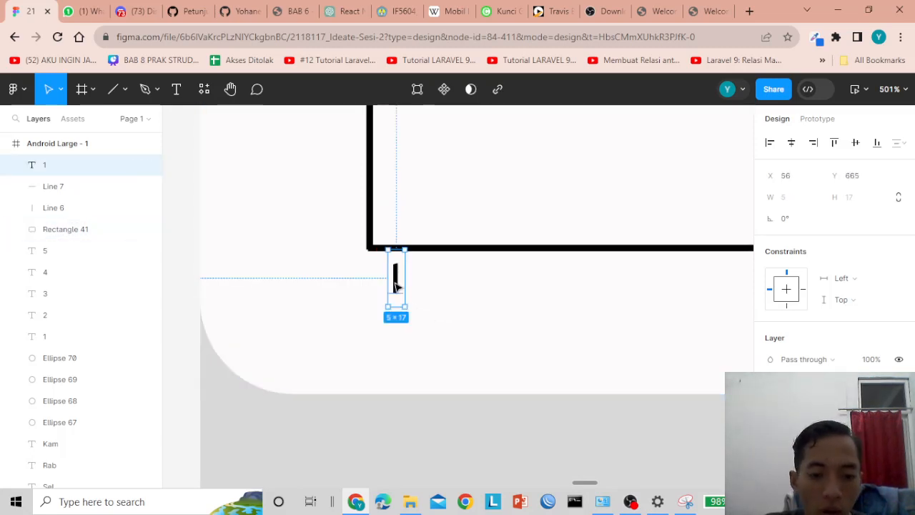
- Alt-drag copies of the label rightward along the axis and retype them as 2 and 3
{"action": "left_click_drag", "start_coordinate": [395, 286], "coordinate": [434, 286]}
{"action": "double_click", "coordinate": [433, 286]}
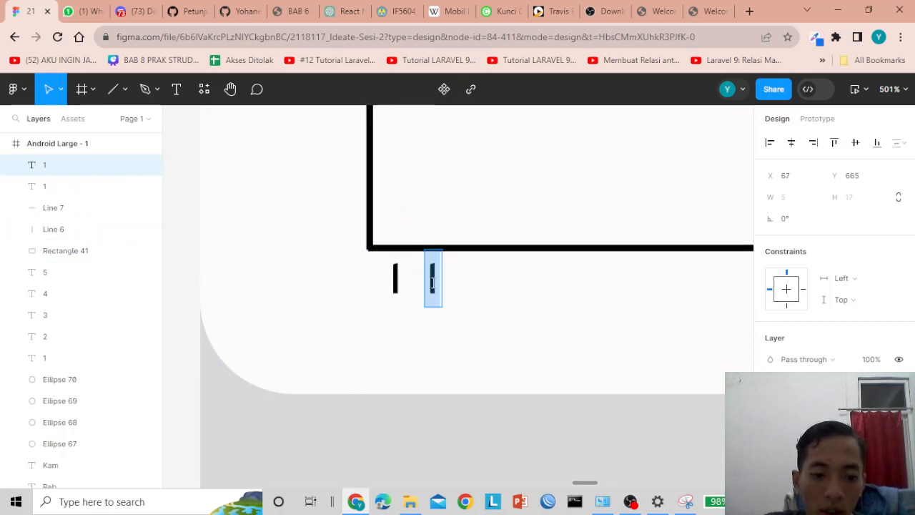
{"action": "type", "text": "2"}
{"action": "key", "text": "Escape"}
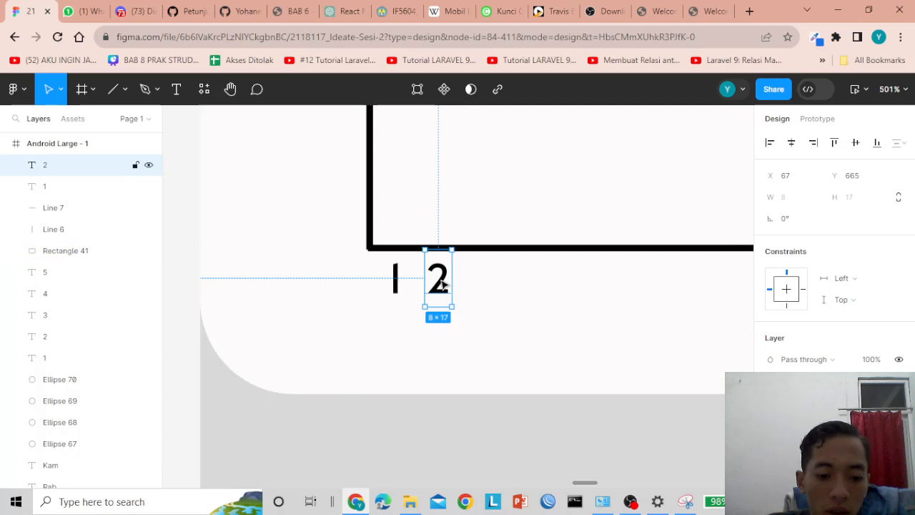
{"action": "left_click_drag", "start_coordinate": [442, 285], "coordinate": [489, 284]}
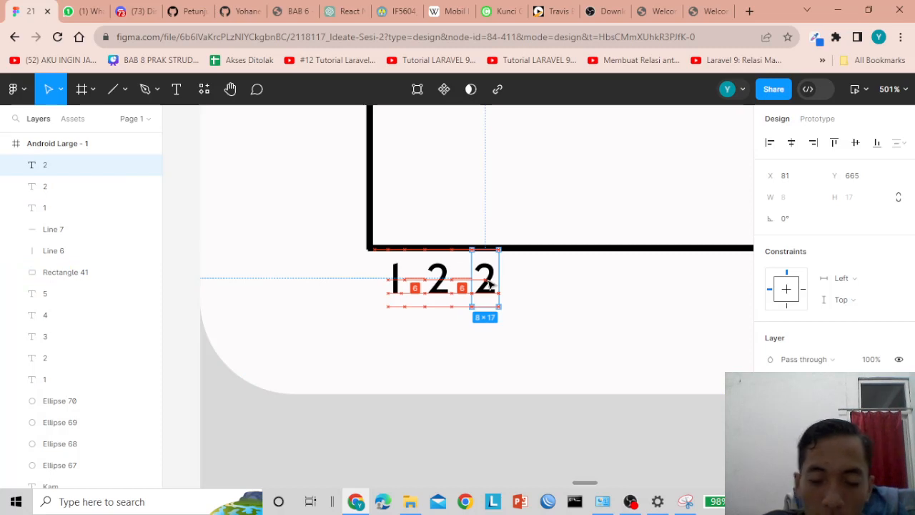
{"action": "double_click", "coordinate": [488, 280]}
{"action": "type", "text": "3"}
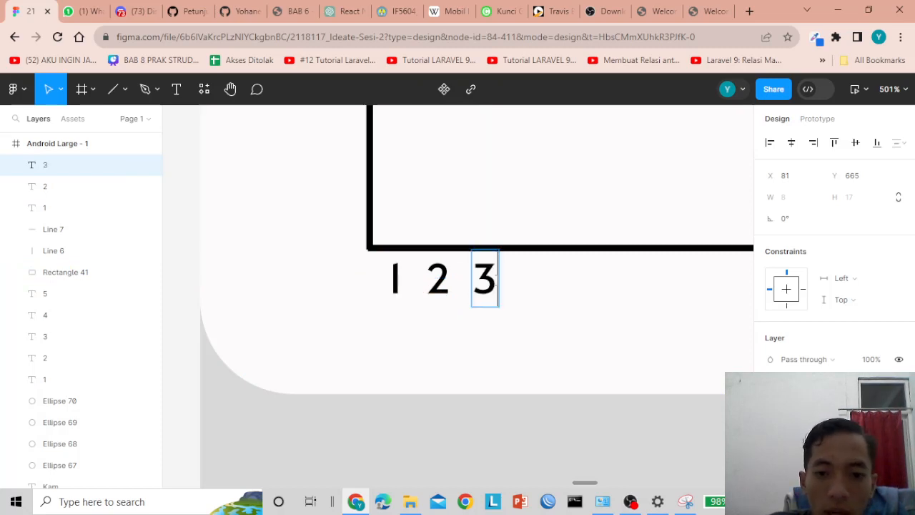
{"action": "key", "text": "Escape"}
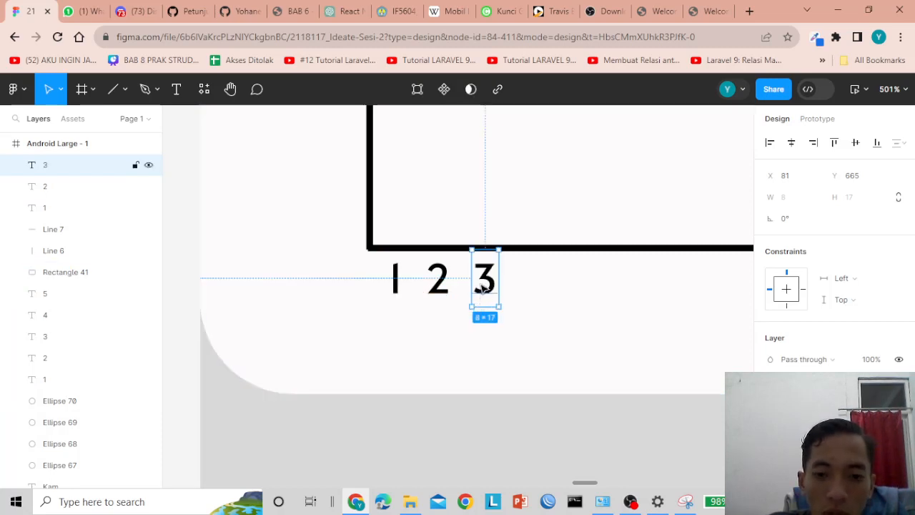
- Duplicate the 3 further right along the axis and change it to 4
{"action": "key", "text": "ctrl+d"}
{"action": "left_click_drag", "start_coordinate": [483, 286], "coordinate": [532, 285]}
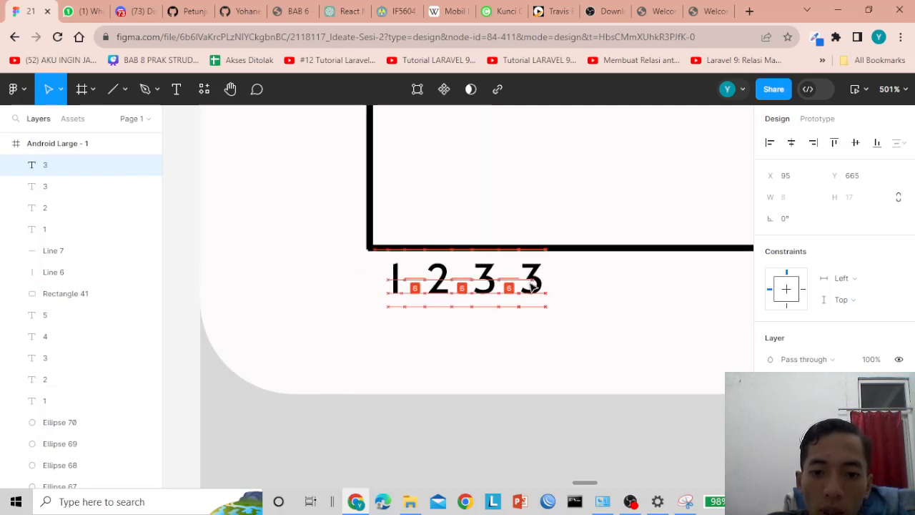
{"action": "double_click", "coordinate": [531, 283]}
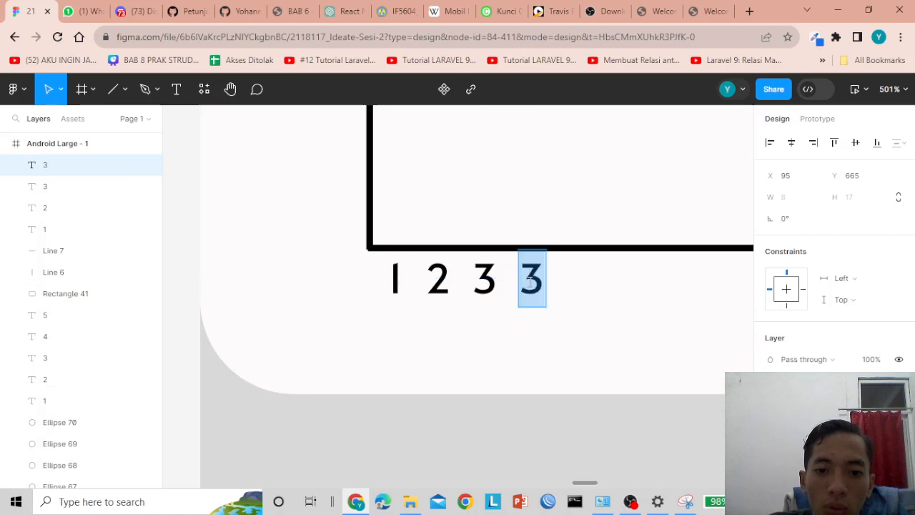
{"action": "type", "text": "4"}
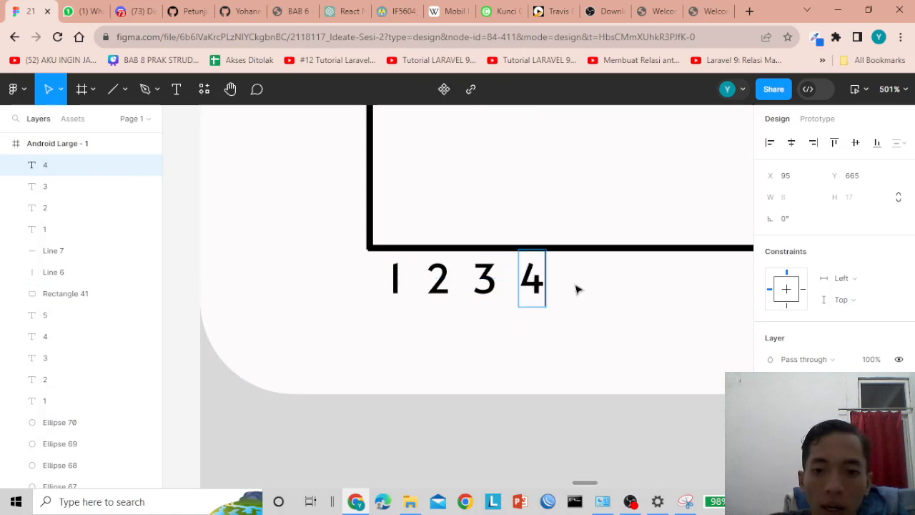
{"action": "key", "text": "Escape"}
{"action": "scroll", "coordinate": [580, 287], "scroll_direction": "down", "scroll_amount": 5}
{"action": "scroll", "coordinate": [579, 288], "scroll_direction": "down", "scroll_amount": 4}
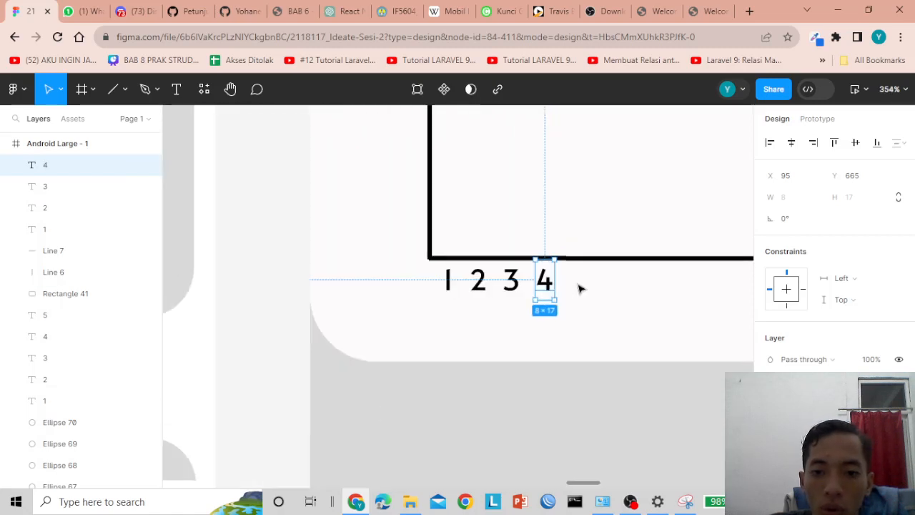
{"action": "left_click", "coordinate": [580, 392]}
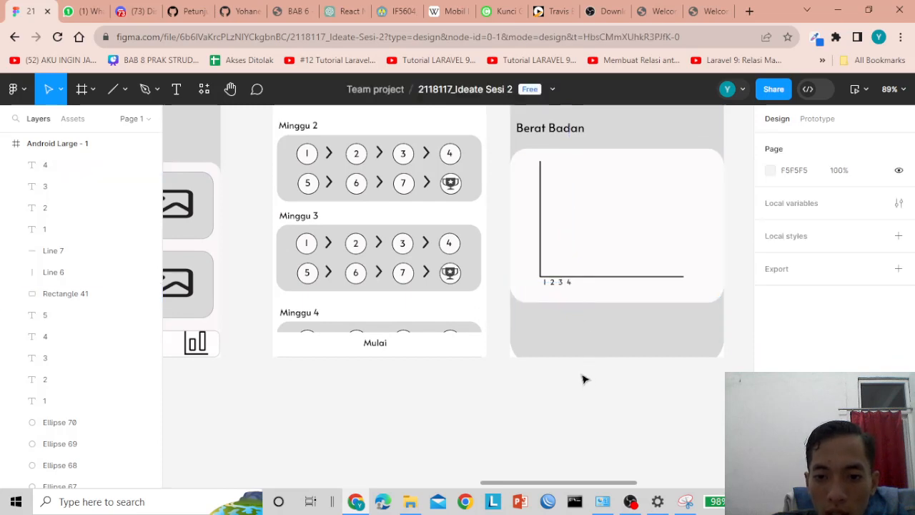
- Drag the 2 and 4 labels until the spacing guides show equal gaps, then reselect the 4
{"action": "left_click_drag", "start_coordinate": [562, 486], "coordinate": [582, 484]}
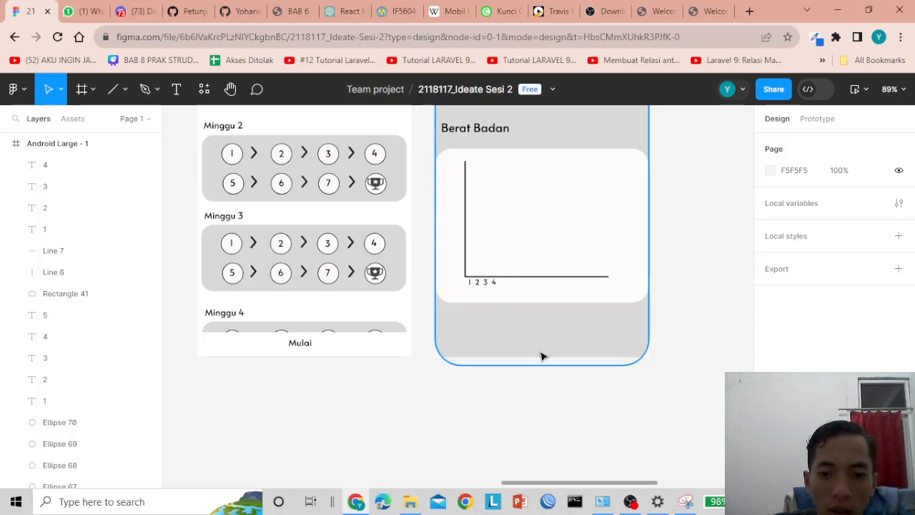
{"action": "scroll", "coordinate": [542, 356], "scroll_direction": "up", "scroll_amount": 5}
{"action": "scroll", "coordinate": [450, 244], "scroll_direction": "up", "scroll_amount": 2}
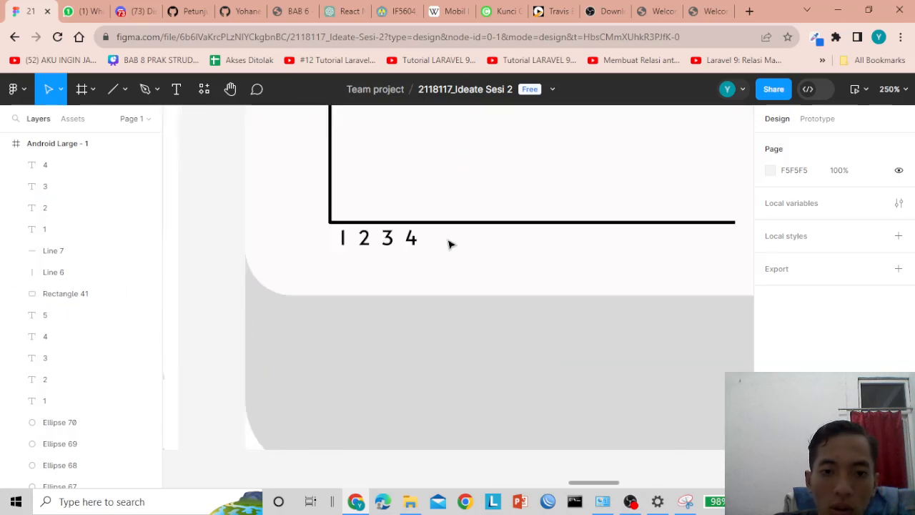
{"action": "left_click", "coordinate": [366, 243]}
{"action": "scroll", "coordinate": [388, 242], "scroll_direction": "up", "scroll_amount": 2}
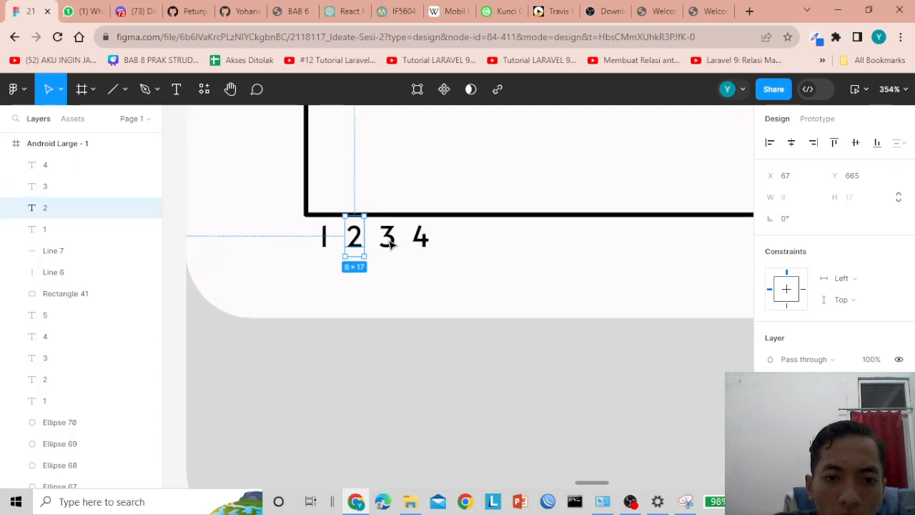
{"action": "left_click_drag", "start_coordinate": [360, 239], "coordinate": [366, 238]}
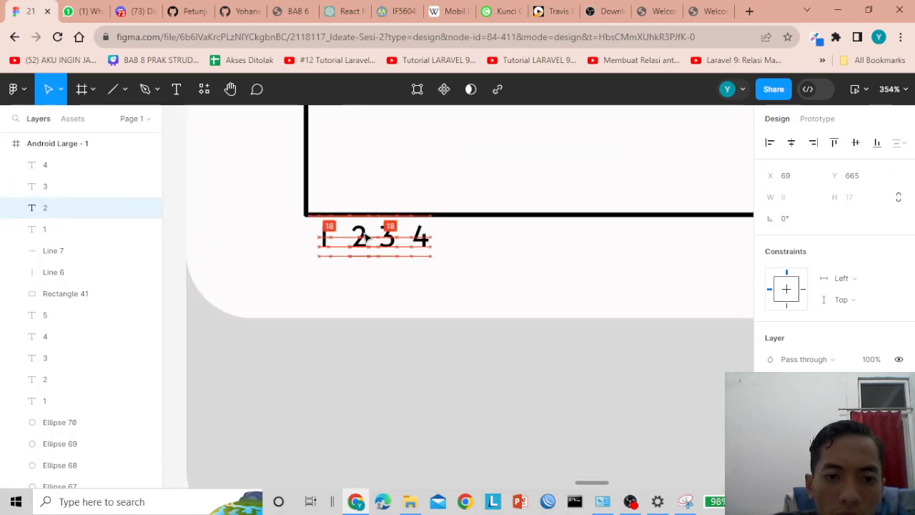
{"action": "left_click_drag", "start_coordinate": [421, 238], "coordinate": [474, 239]}
{"action": "left_click", "coordinate": [434, 239]}
{"action": "left_click", "coordinate": [251, 251]}
{"action": "left_click", "coordinate": [435, 239]}
- Create x-axis labels 5, 6, 7 and 8 as evenly spaced copies along the baseline
{"action": "double_click", "coordinate": [473, 238]}
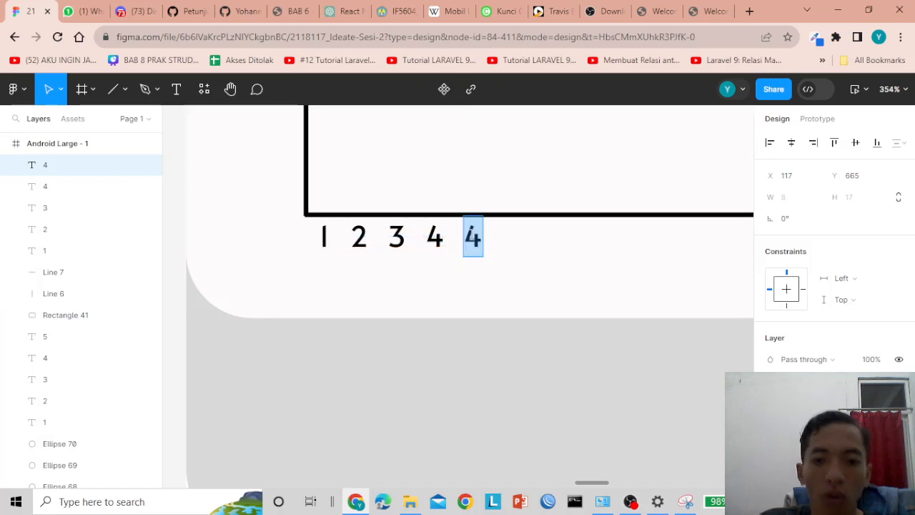
{"action": "type", "text": "5"}
{"action": "key", "text": "Escape"}
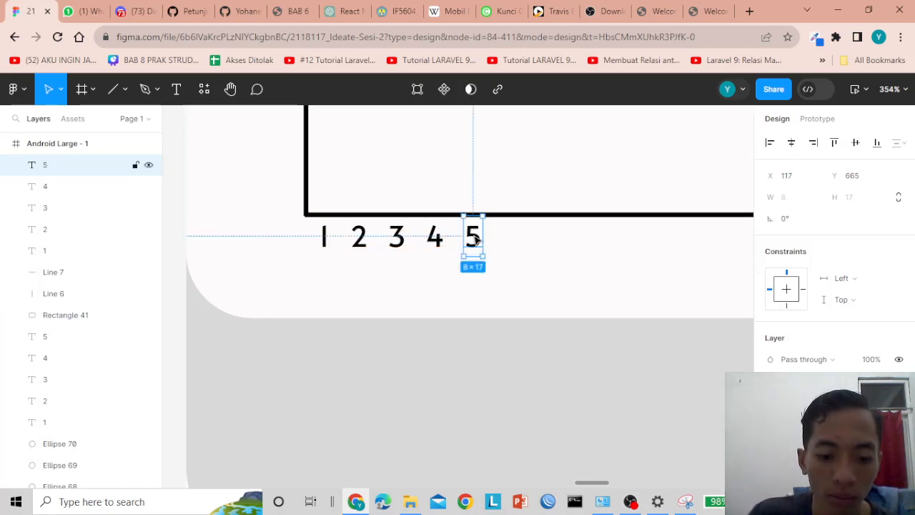
{"action": "left_click_drag", "start_coordinate": [479, 241], "coordinate": [510, 239]}
{"action": "double_click", "coordinate": [511, 239]}
{"action": "type", "text": "6"}
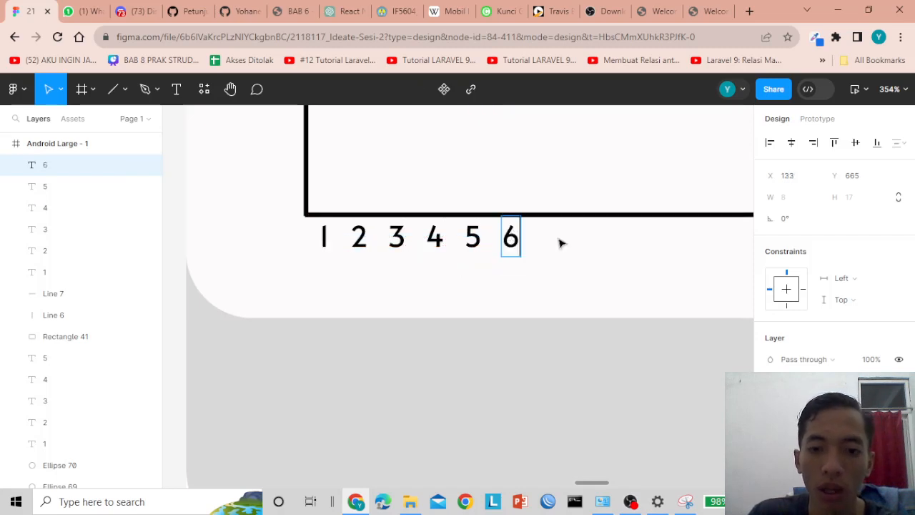
{"action": "key", "text": "Escape"}
{"action": "left_click_drag", "start_coordinate": [510, 239], "coordinate": [550, 239]}
{"action": "double_click", "coordinate": [550, 238]}
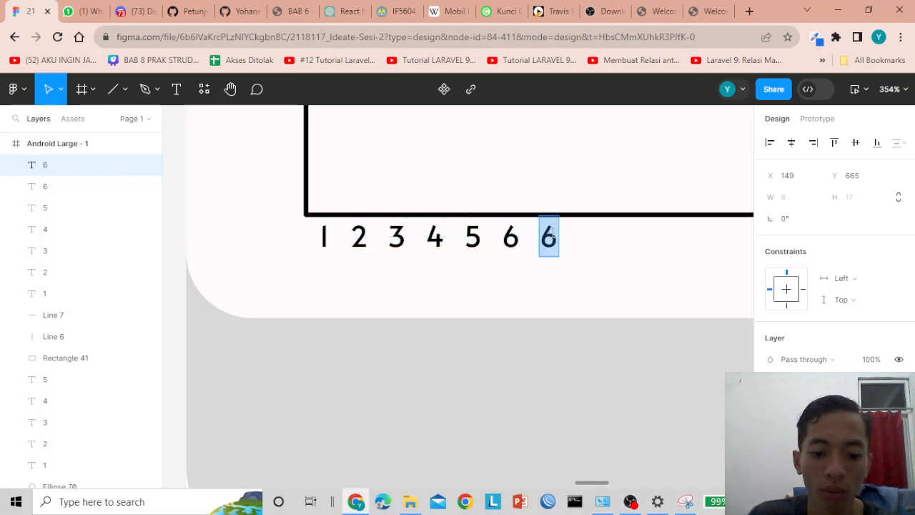
{"action": "type", "text": "7"}
{"action": "key", "text": "Escape"}
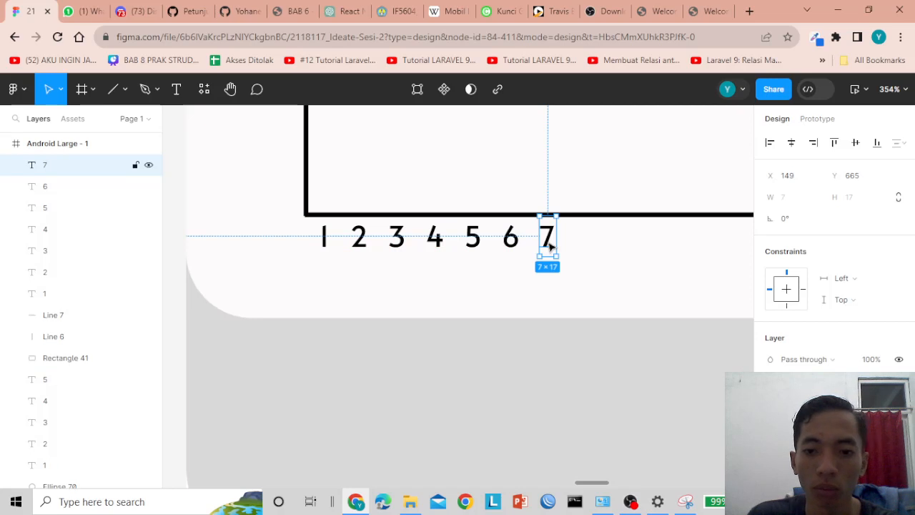
{"action": "left_click_drag", "start_coordinate": [550, 246], "coordinate": [583, 243]}
{"action": "double_click", "coordinate": [582, 241]}
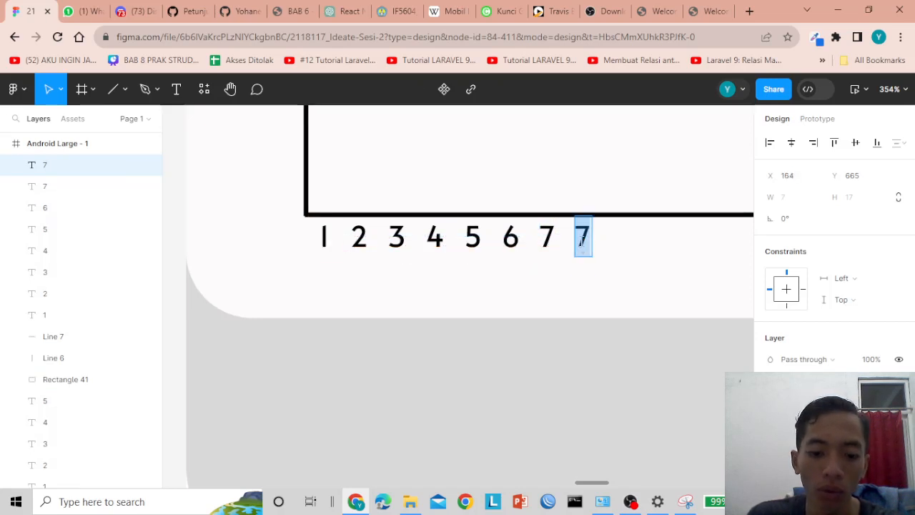
{"action": "type", "text": "8"}
{"action": "key", "text": "Escape"}
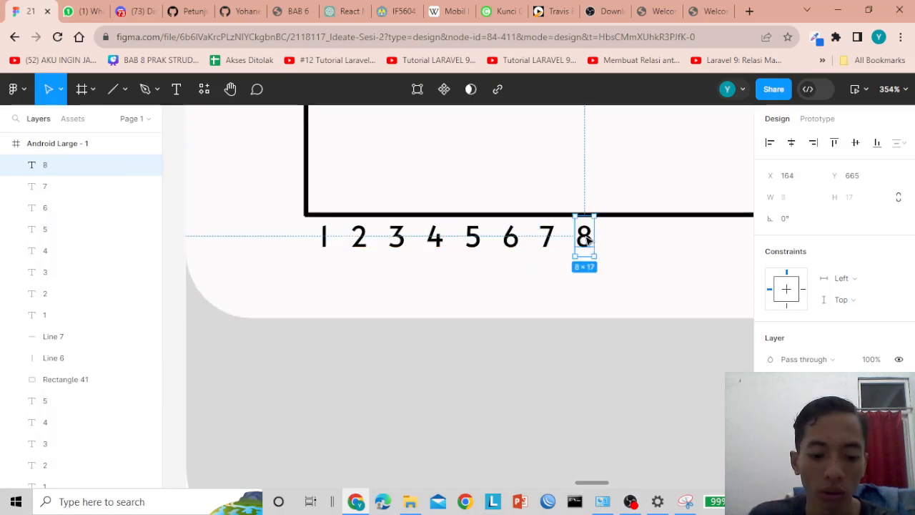
- Add labels 9, 10 and 11 further right along the chart's baseline
{"action": "left_click_drag", "start_coordinate": [587, 240], "coordinate": [622, 241]}
{"action": "double_click", "coordinate": [622, 241]}
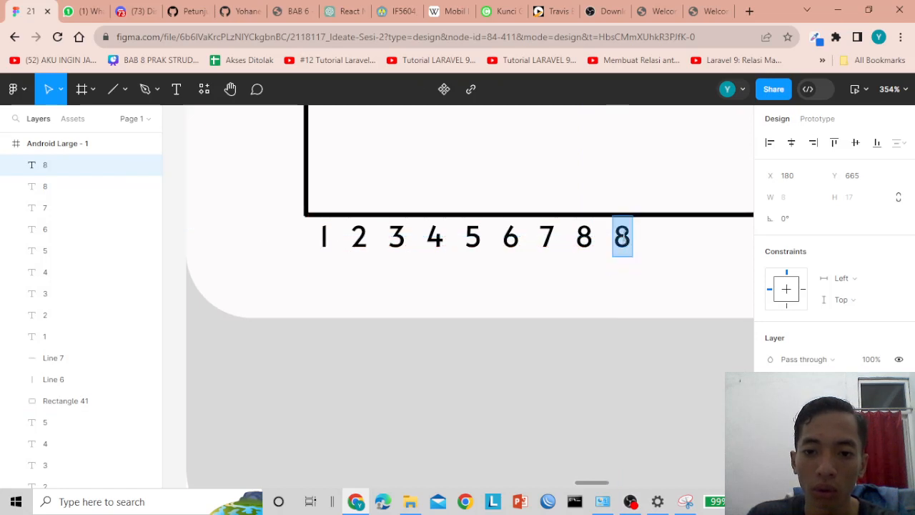
{"action": "type", "text": "9"}
{"action": "key", "text": "Escape"}
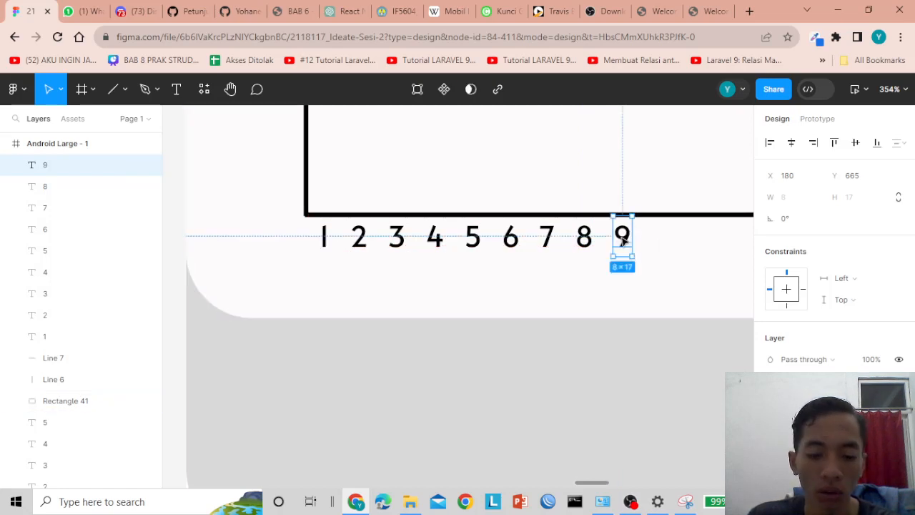
{"action": "left_click_drag", "start_coordinate": [623, 242], "coordinate": [659, 241]}
{"action": "double_click", "coordinate": [660, 239]}
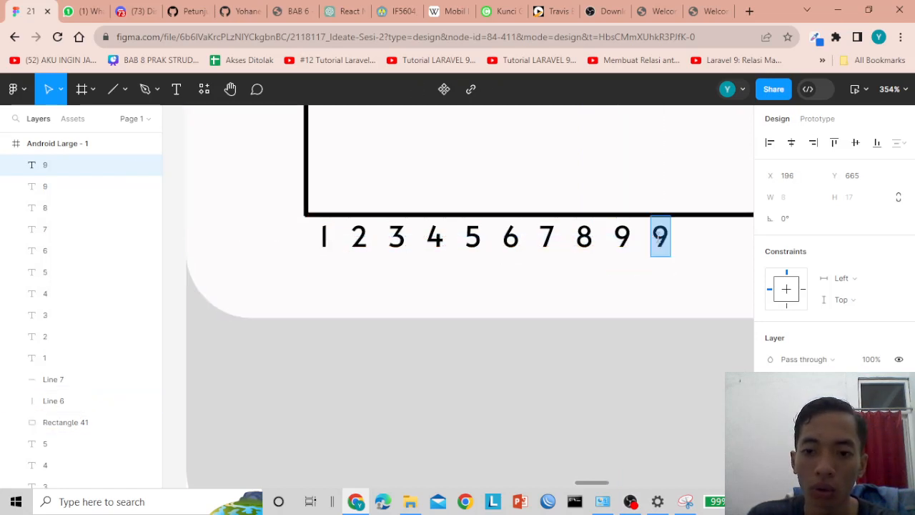
{"action": "type", "text": "10"}
{"action": "key", "text": "Escape"}
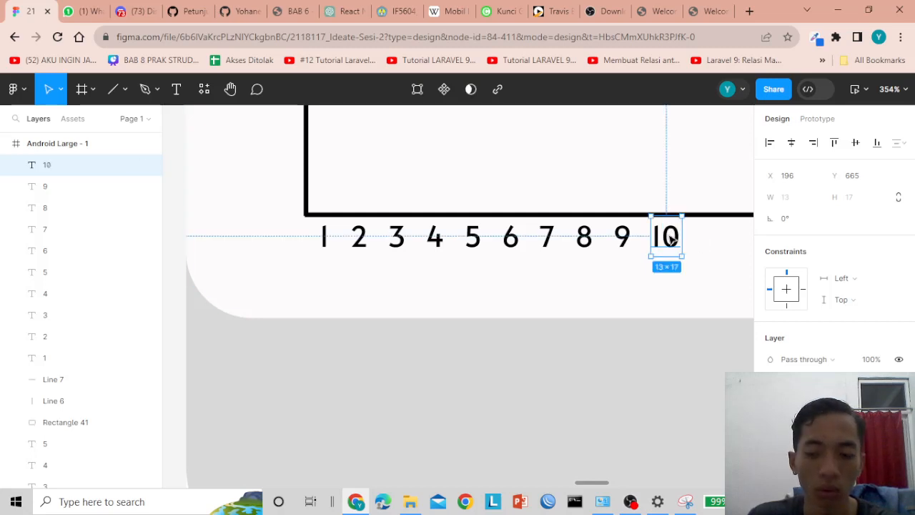
{"action": "left_click_drag", "start_coordinate": [673, 241], "coordinate": [716, 240]}
{"action": "double_click", "coordinate": [715, 239]}
{"action": "type", "text": "11"}
{"action": "scroll", "coordinate": [713, 238], "scroll_direction": "down", "scroll_amount": 3, "text": "ctrl"}
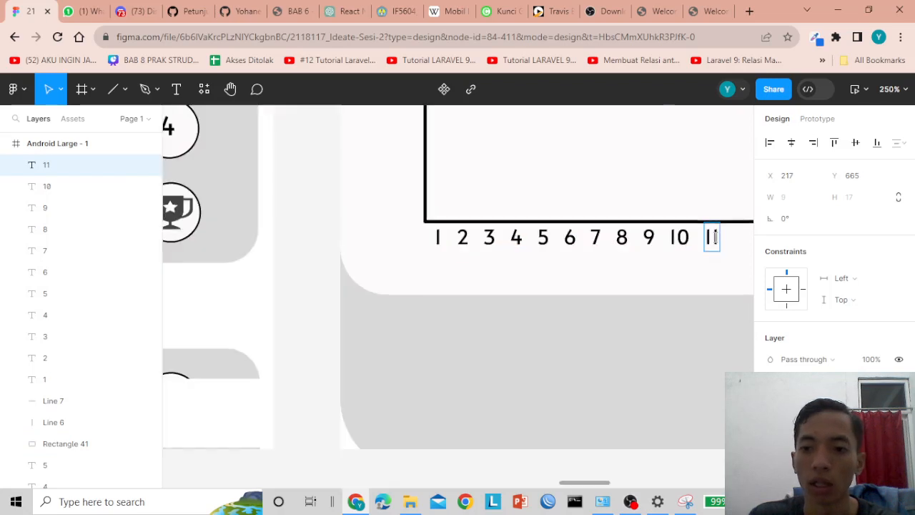
{"action": "scroll", "coordinate": [713, 238], "scroll_direction": "down", "scroll_amount": 4, "text": "ctrl"}
{"action": "left_click_drag", "start_coordinate": [562, 483], "coordinate": [588, 475]}
{"action": "scroll", "coordinate": [636, 307], "scroll_direction": "up", "scroll_amount": 3, "text": "ctrl"}
{"action": "left_click", "coordinate": [639, 273]}
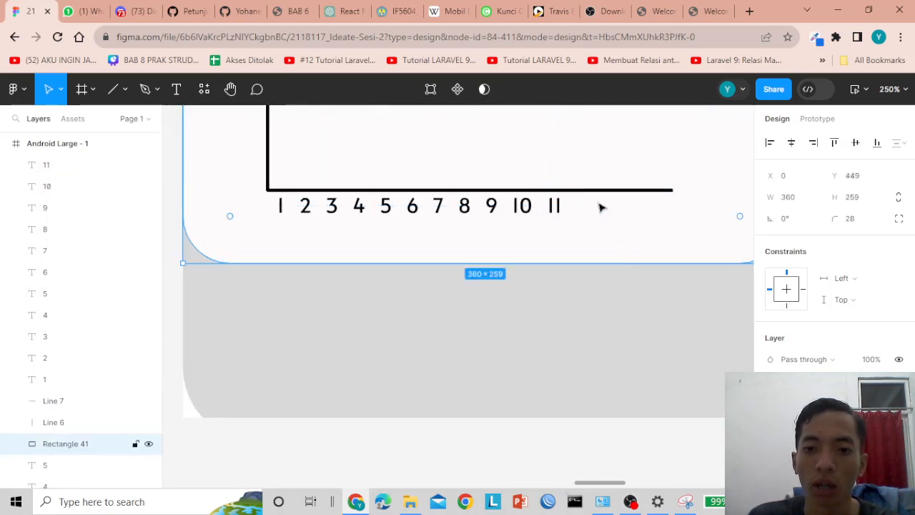
- Complete the horizontal axis numbering with labels 12, 13 and 14
{"action": "left_click", "coordinate": [557, 205]}
{"action": "left_click_drag", "start_coordinate": [562, 205], "coordinate": [586, 206], "text": "alt"}
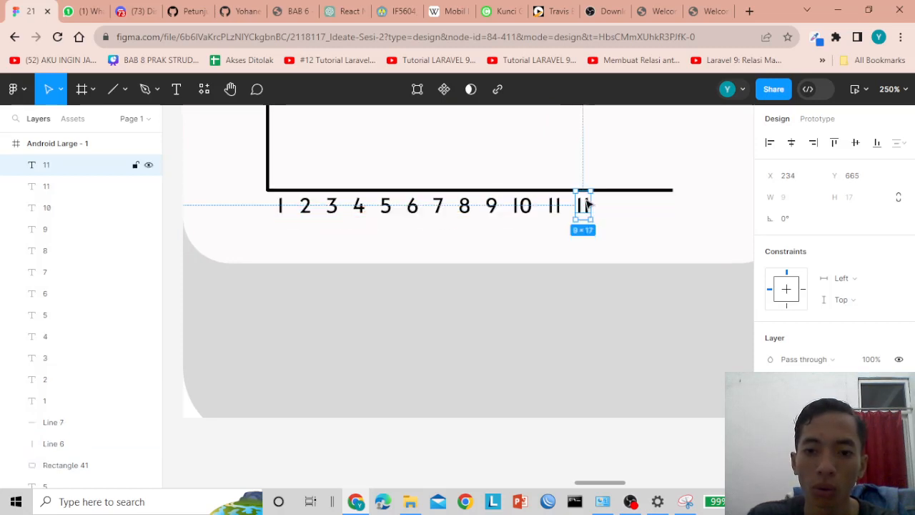
{"action": "double_click", "coordinate": [585, 205]}
{"action": "type", "text": "12"}
{"action": "key", "text": "Escape"}
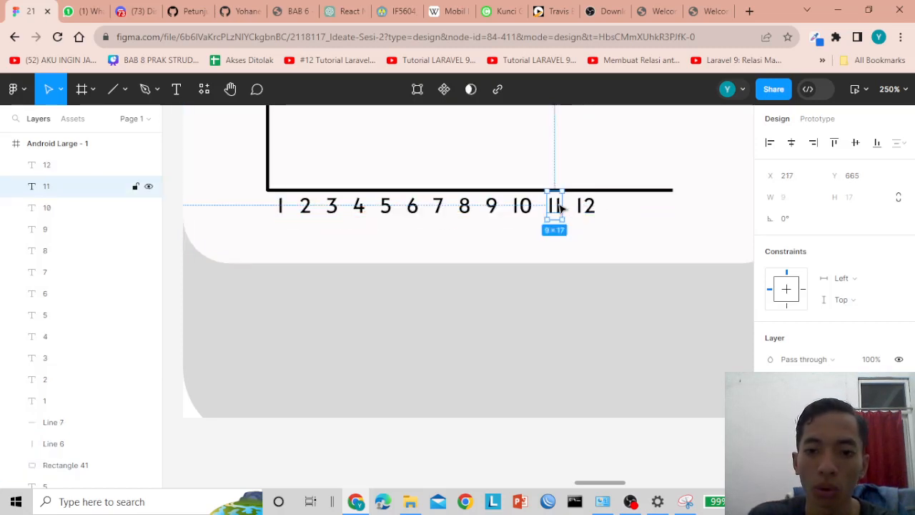
{"action": "left_click_drag", "start_coordinate": [588, 206], "coordinate": [624, 208], "text": "alt"}
{"action": "double_click", "coordinate": [622, 205]}
{"action": "type", "text": "13"}
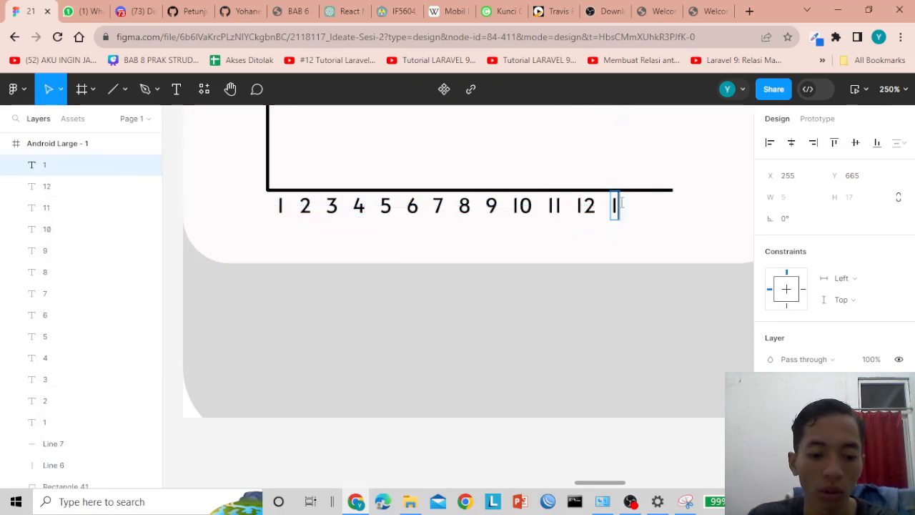
{"action": "key", "text": "Escape"}
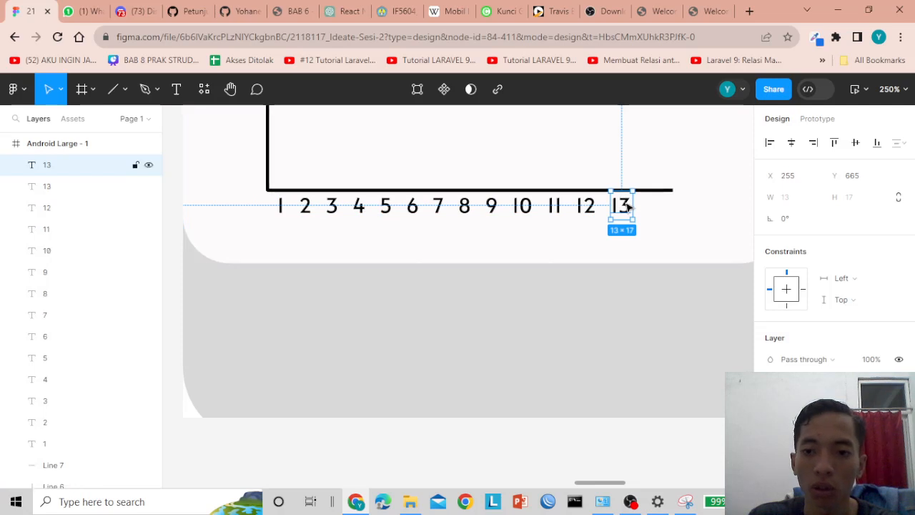
{"action": "left_click_drag", "start_coordinate": [627, 206], "coordinate": [661, 207], "text": "alt"}
{"action": "double_click", "coordinate": [658, 206]}
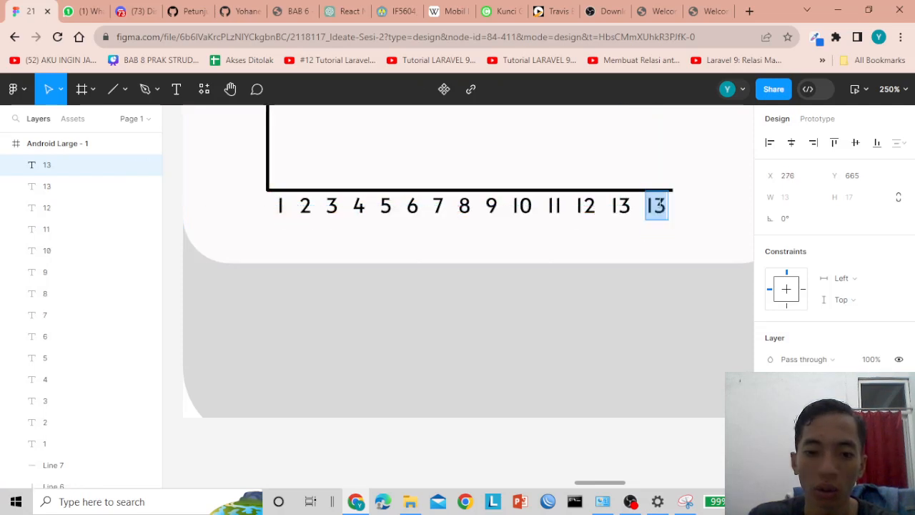
{"action": "type", "text": "14"}
{"action": "scroll", "coordinate": [517, 300], "scroll_direction": "down", "scroll_amount": 1}
{"action": "scroll", "coordinate": [515, 300], "scroll_direction": "down", "scroll_amount": 3, "text": "ctrl"}
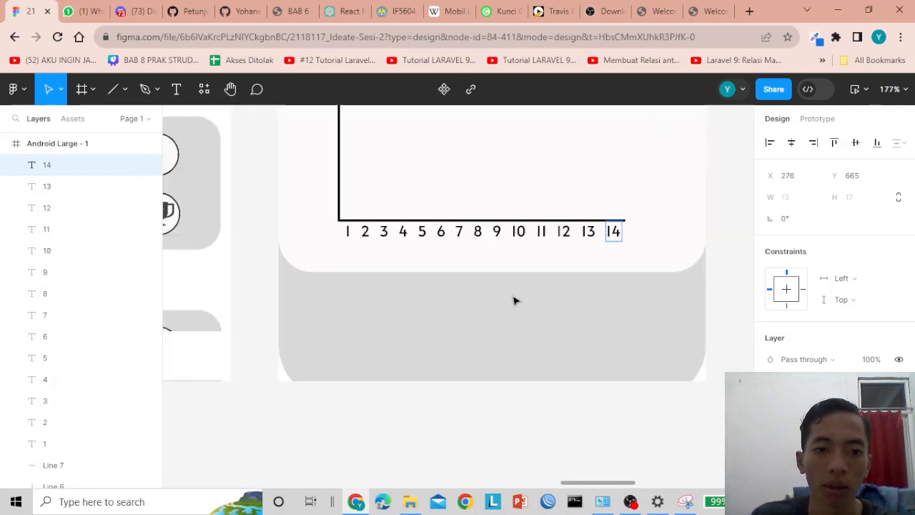
{"action": "left_click", "coordinate": [365, 232]}
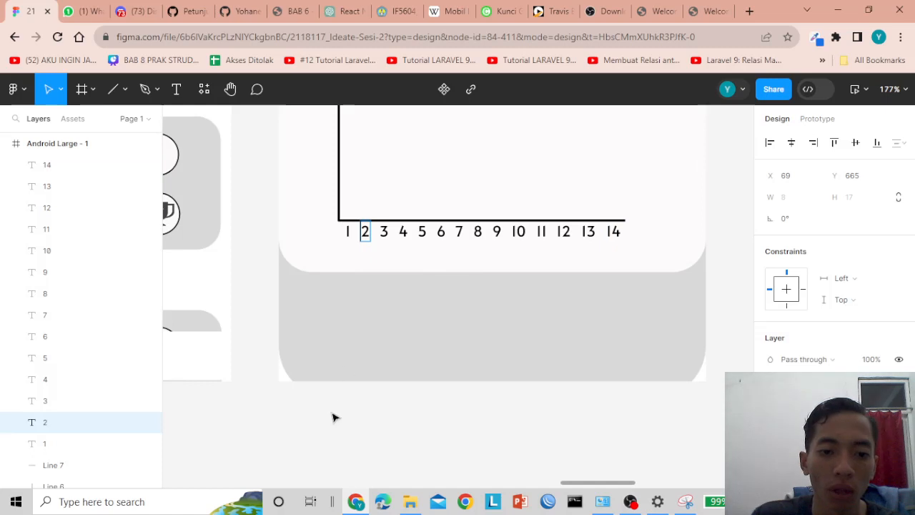
{"action": "left_click", "coordinate": [327, 214]}
{"action": "left_click", "coordinate": [348, 233]}
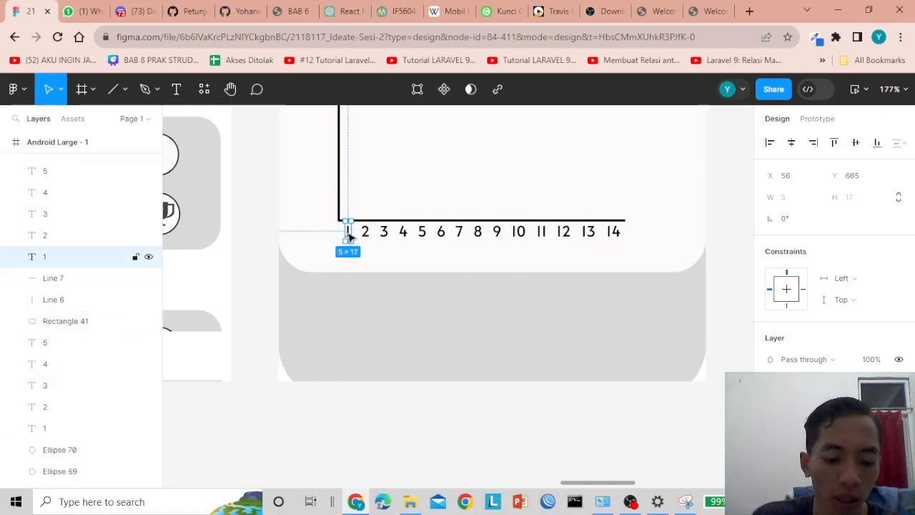
- Stack copies of x-axis labels 1 through 6 up the chart's vertical axis
{"action": "left_click_drag", "start_coordinate": [348, 233], "coordinate": [326, 211]}
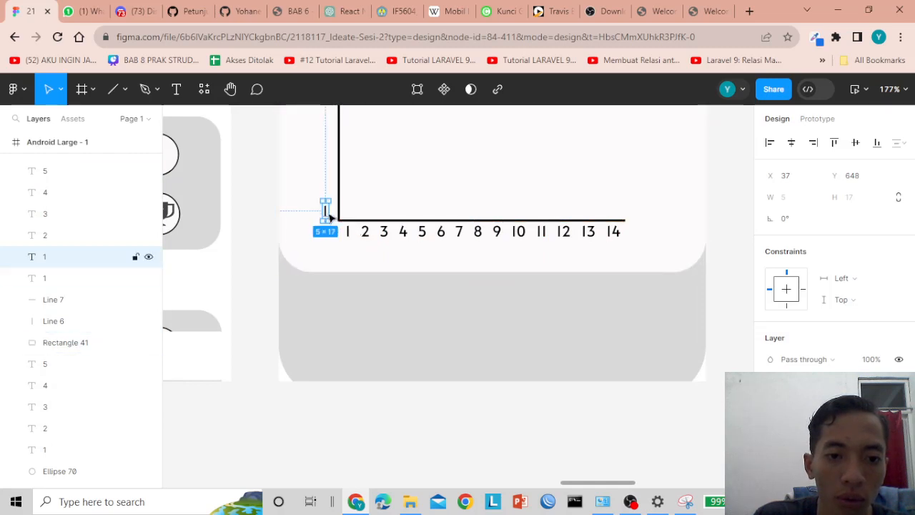
{"action": "left_click", "coordinate": [366, 236]}
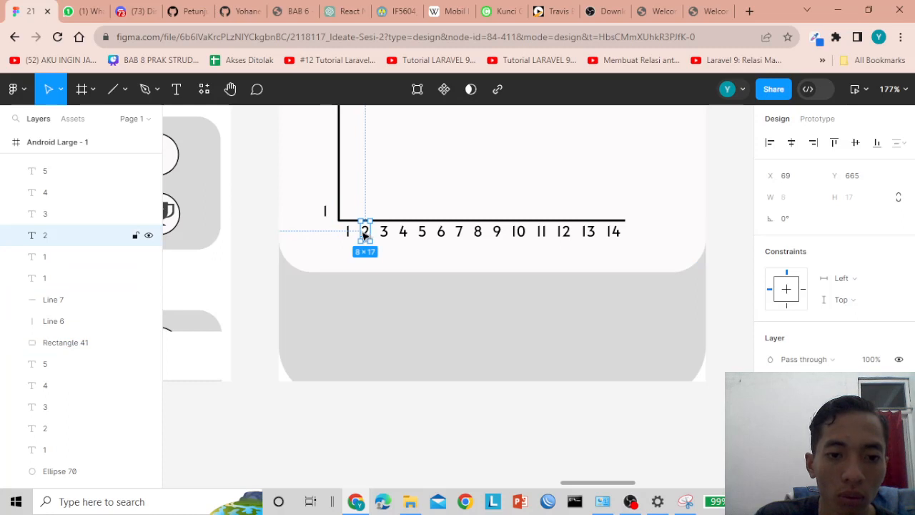
{"action": "left_click_drag", "start_coordinate": [365, 234], "coordinate": [326, 191]}
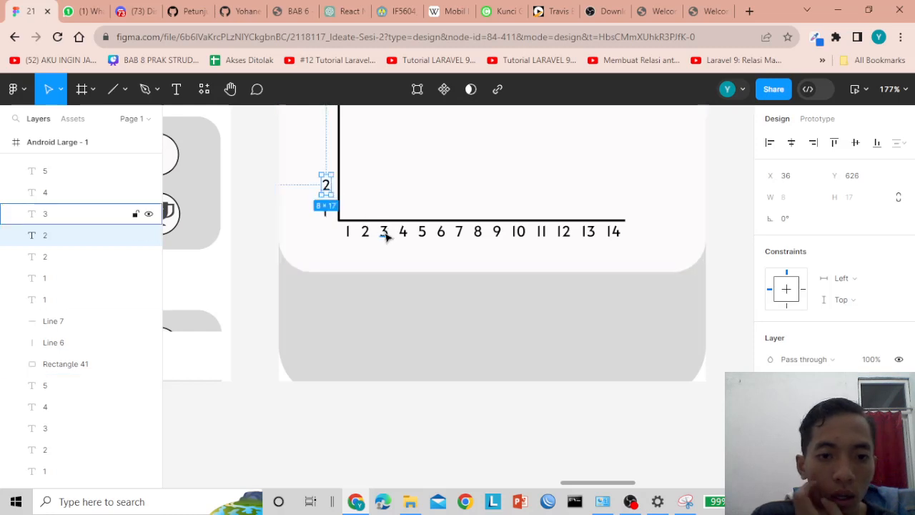
{"action": "left_click_drag", "start_coordinate": [389, 236], "coordinate": [324, 158]}
{"action": "scroll", "coordinate": [379, 208], "scroll_direction": "down", "scroll_amount": 4}
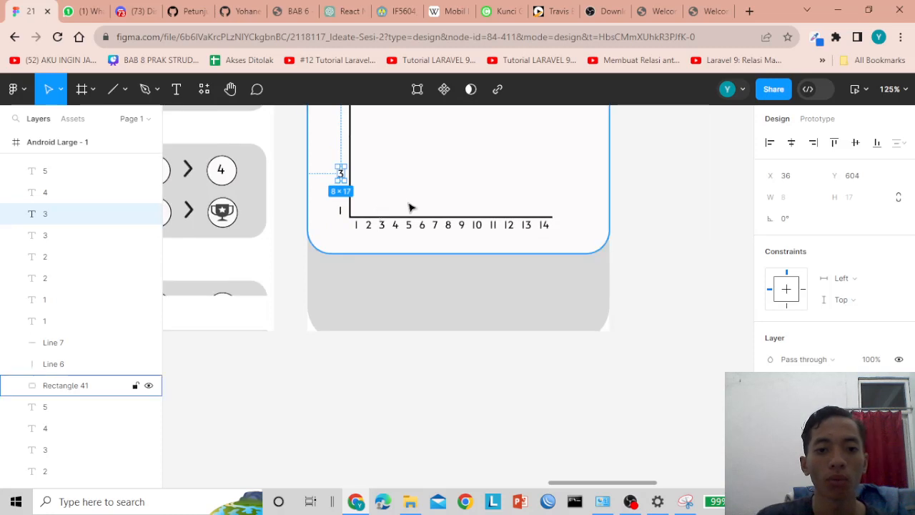
{"action": "left_click", "coordinate": [395, 307]}
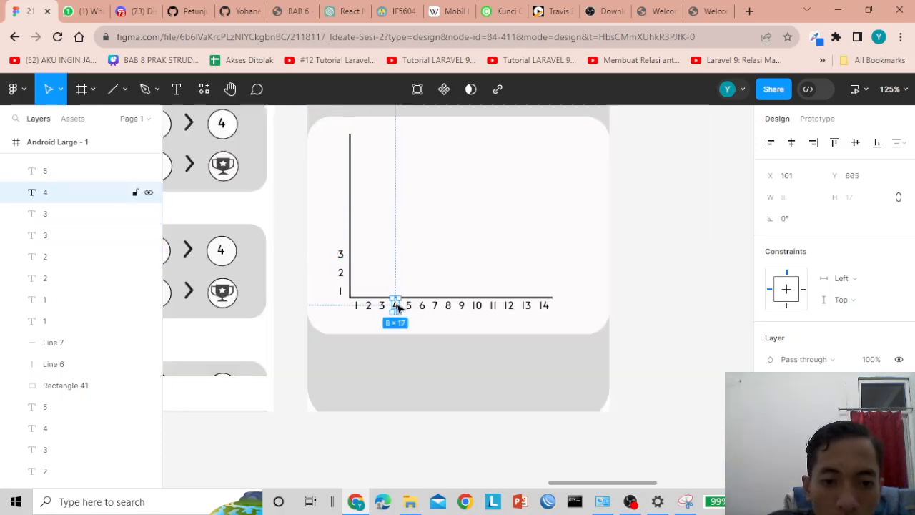
{"action": "left_click_drag", "start_coordinate": [397, 308], "coordinate": [344, 239]}
{"action": "left_click", "coordinate": [410, 307]}
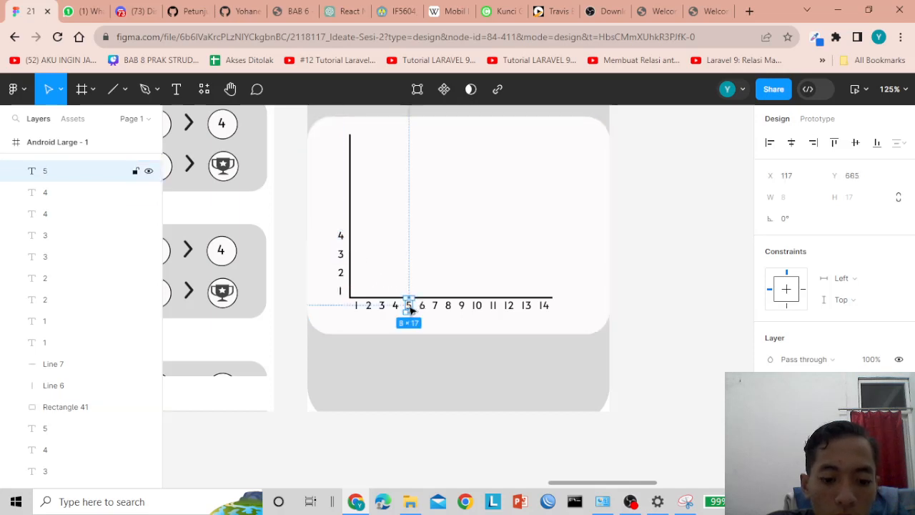
{"action": "left_click_drag", "start_coordinate": [410, 307], "coordinate": [343, 222]}
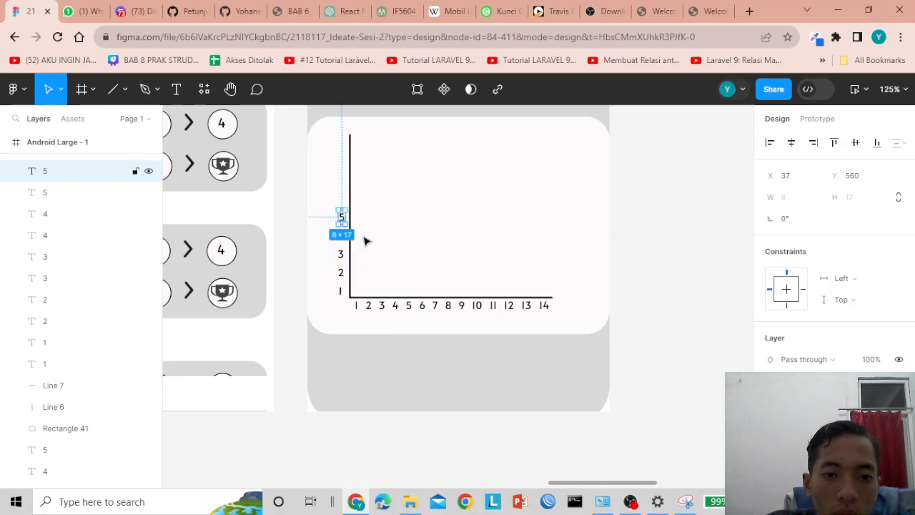
{"action": "left_click", "coordinate": [424, 306]}
{"action": "left_click_drag", "start_coordinate": [426, 309], "coordinate": [345, 185]}
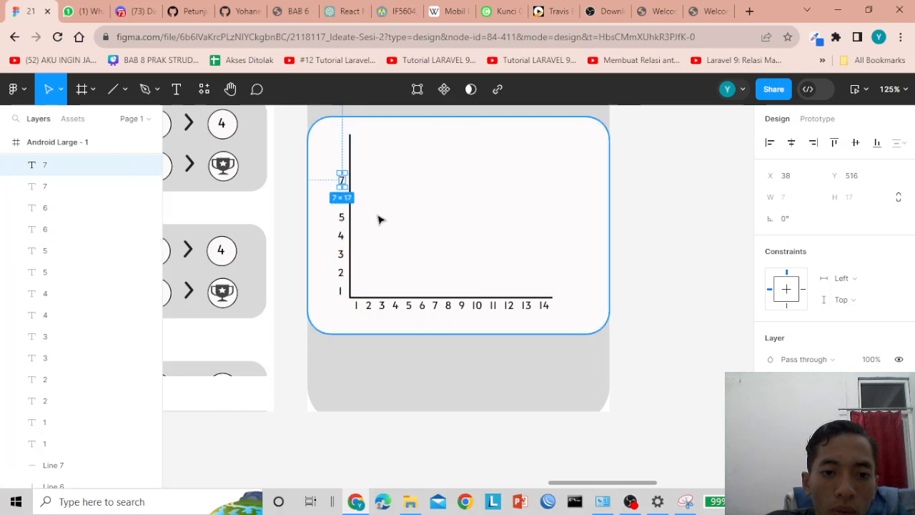
- Undo an accidental chart card move and raise the 6 label into place
{"action": "left_click", "coordinate": [380, 219]}
{"action": "left_click_drag", "start_coordinate": [341, 203], "coordinate": [341, 209]}
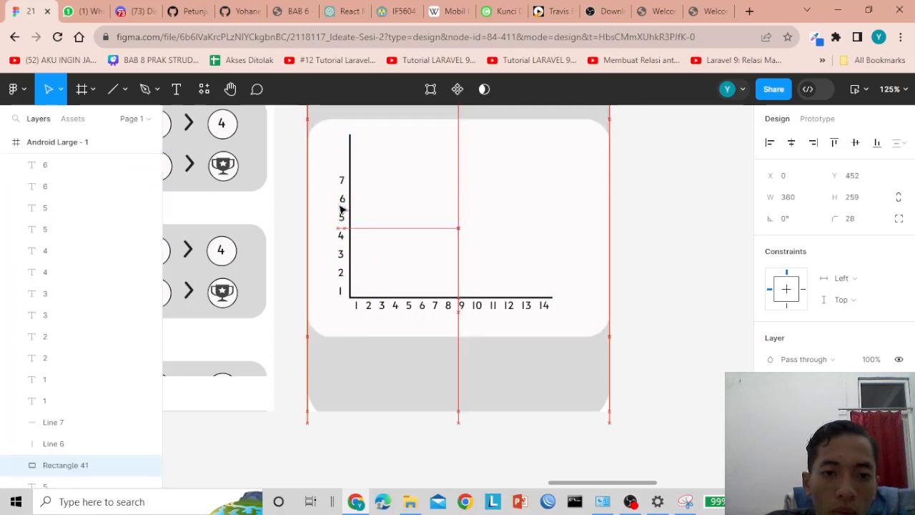
{"action": "key", "text": "ctrl+z"}
{"action": "left_click", "coordinate": [344, 201]}
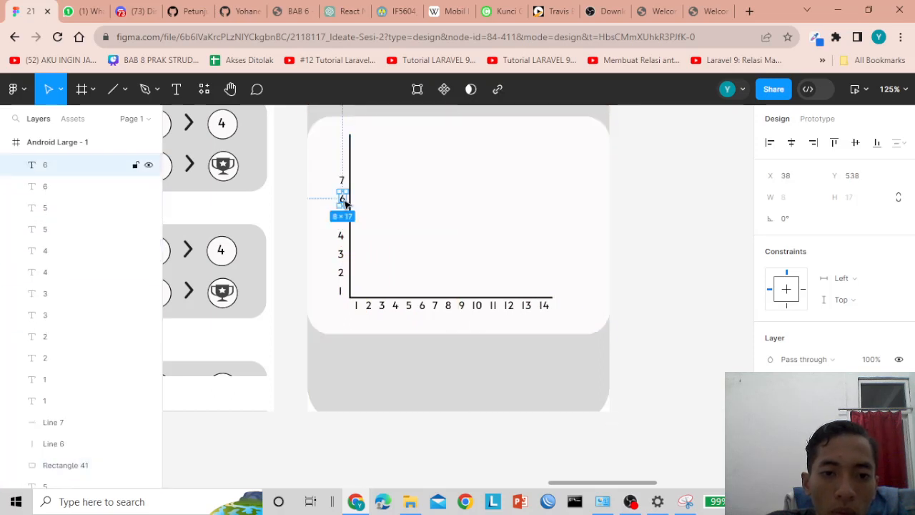
{"action": "left_click_drag", "start_coordinate": [343, 201], "coordinate": [342, 186]}
{"action": "left_click", "coordinate": [343, 186]}
{"action": "left_click", "coordinate": [387, 195]}
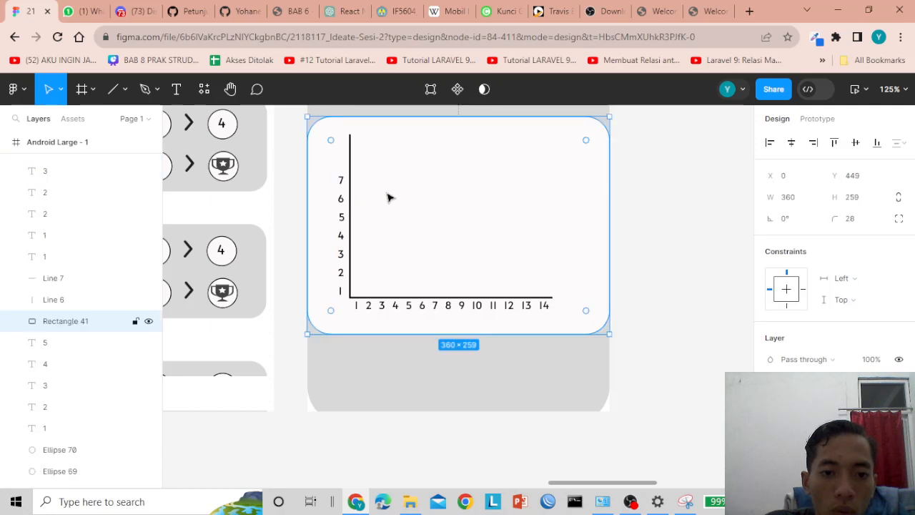
- Place copies of 8 and 9 at the top of the vertical axis and review the chart
{"action": "left_click", "coordinate": [451, 308]}
{"action": "left_click_drag", "start_coordinate": [448, 306], "coordinate": [343, 163]}
{"action": "left_click", "coordinate": [462, 305]}
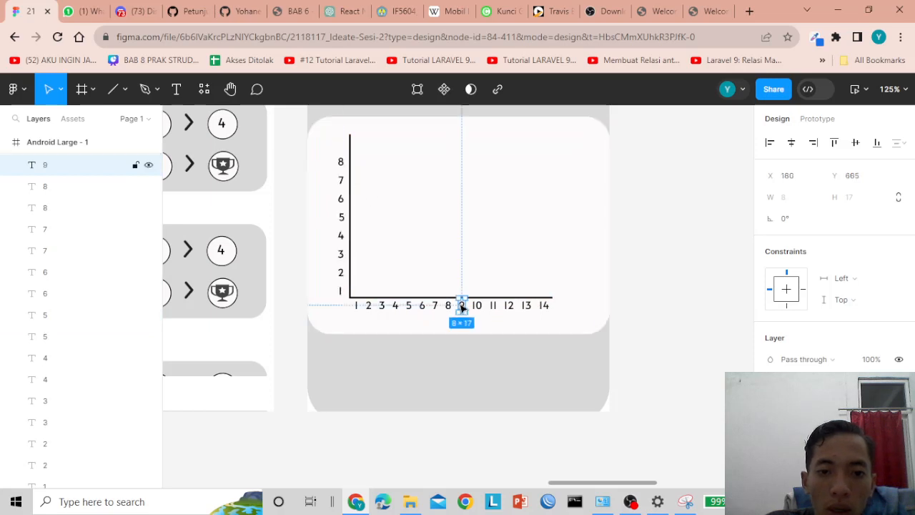
{"action": "left_click_drag", "start_coordinate": [461, 306], "coordinate": [342, 143]}
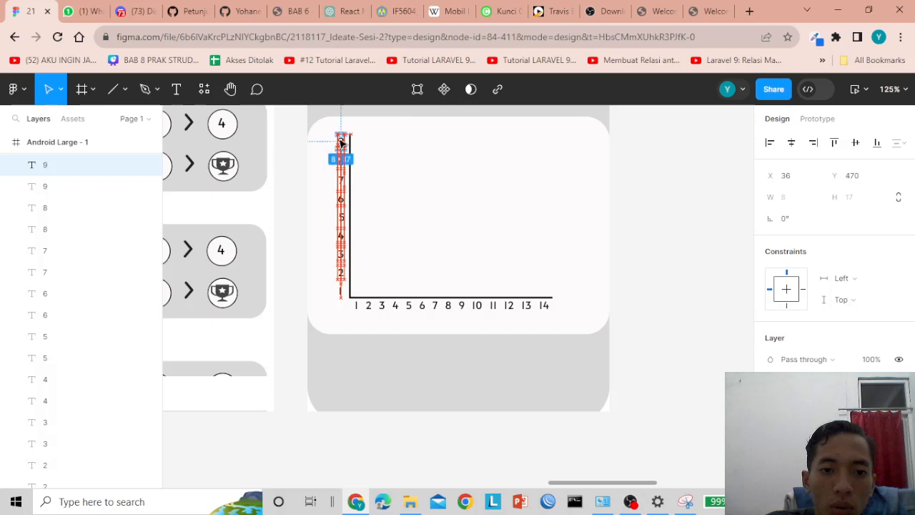
{"action": "left_click", "coordinate": [675, 336]}
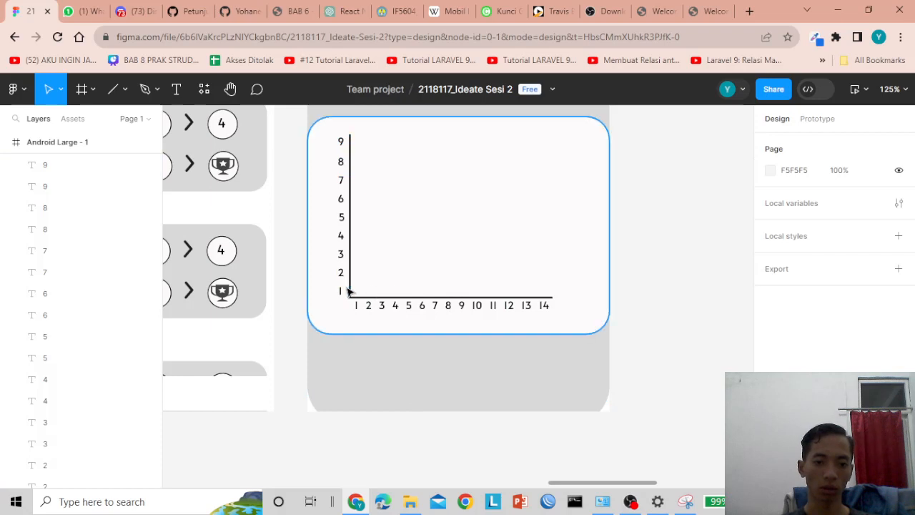
{"action": "scroll", "coordinate": [453, 270], "scroll_direction": "up", "scroll_amount": 2}
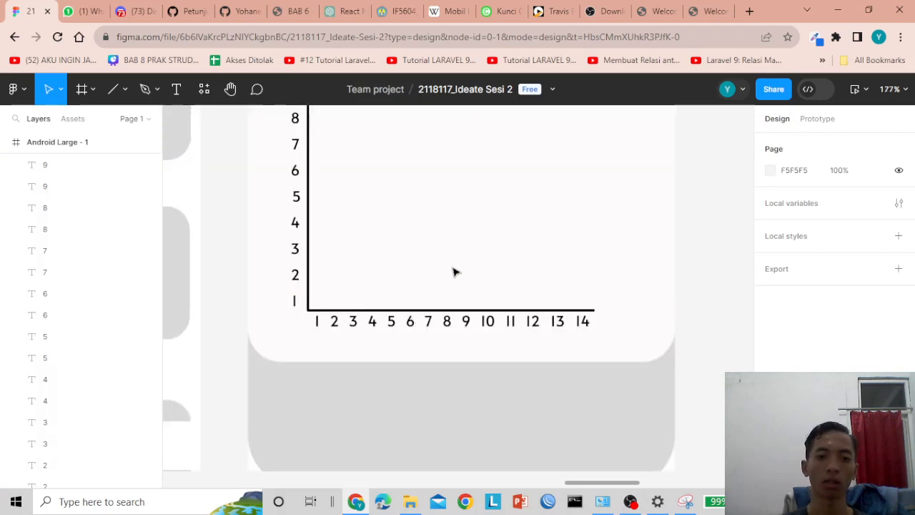
{"action": "scroll", "coordinate": [456, 271], "scroll_direction": "down", "scroll_amount": 4}
{"action": "scroll", "coordinate": [457, 272], "scroll_direction": "down", "scroll_amount": 2}
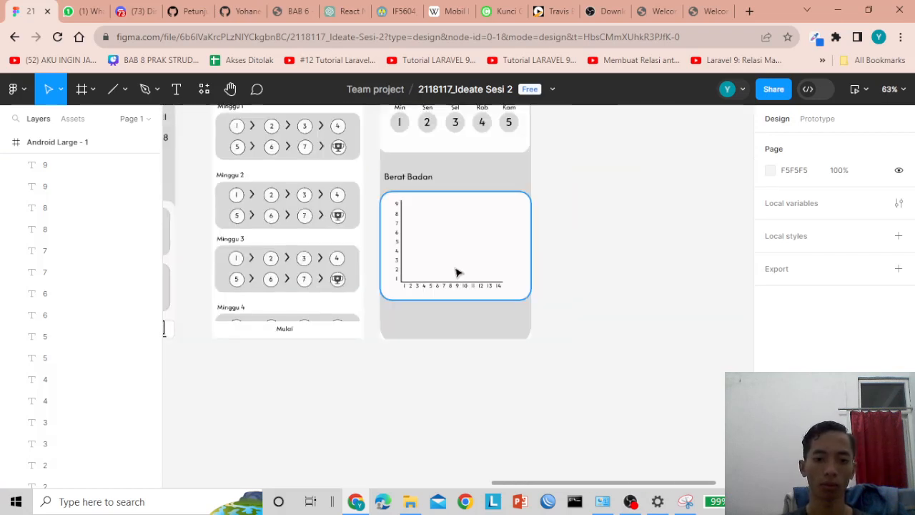
{"action": "scroll", "coordinate": [458, 272], "scroll_direction": "up", "scroll_amount": 3}
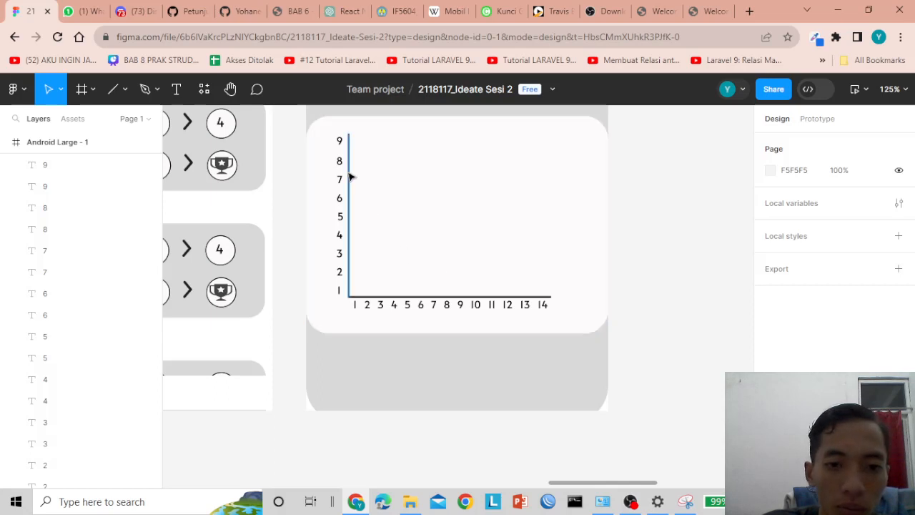
- Relabel the two bottom vertical-axis numbers as 43 and 45, shifting them slightly left
{"action": "left_click", "coordinate": [340, 292]}
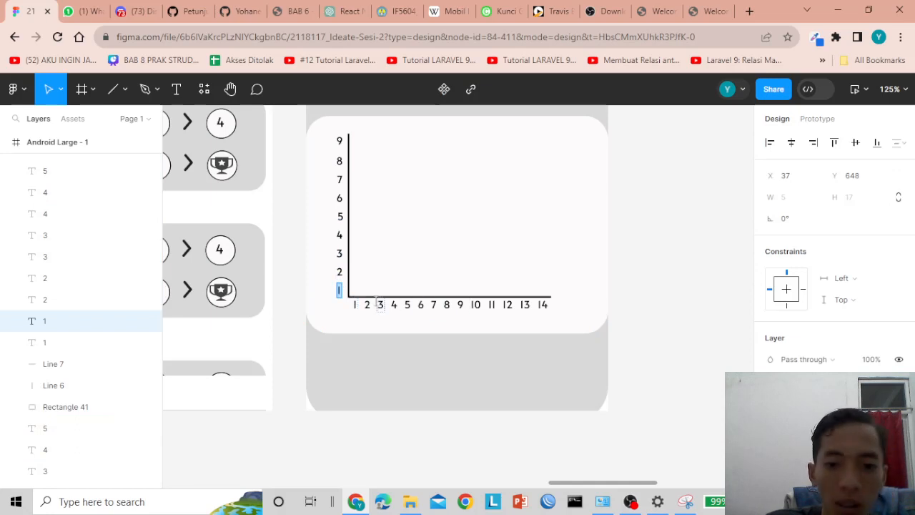
{"action": "type", "text": "43"}
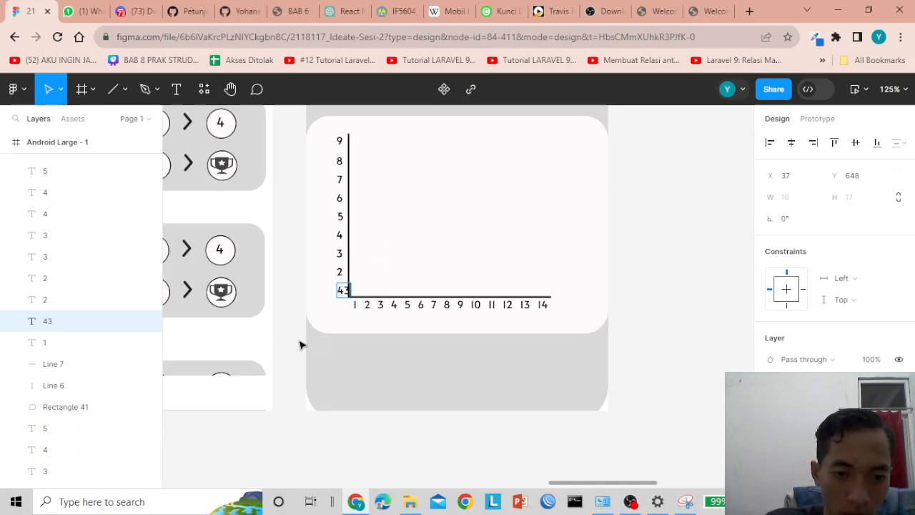
{"action": "key", "text": "Escape"}
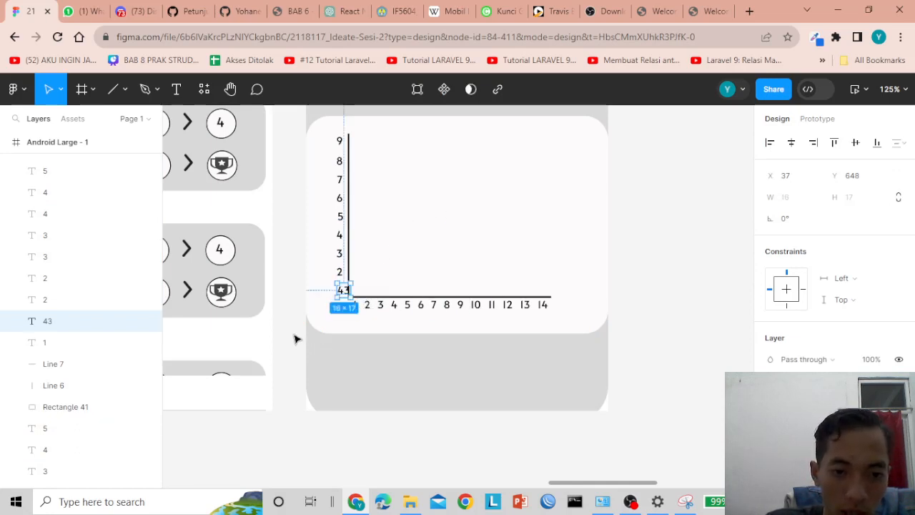
{"action": "left_click_drag", "start_coordinate": [341, 293], "coordinate": [338, 295]}
{"action": "double_click", "coordinate": [339, 272]}
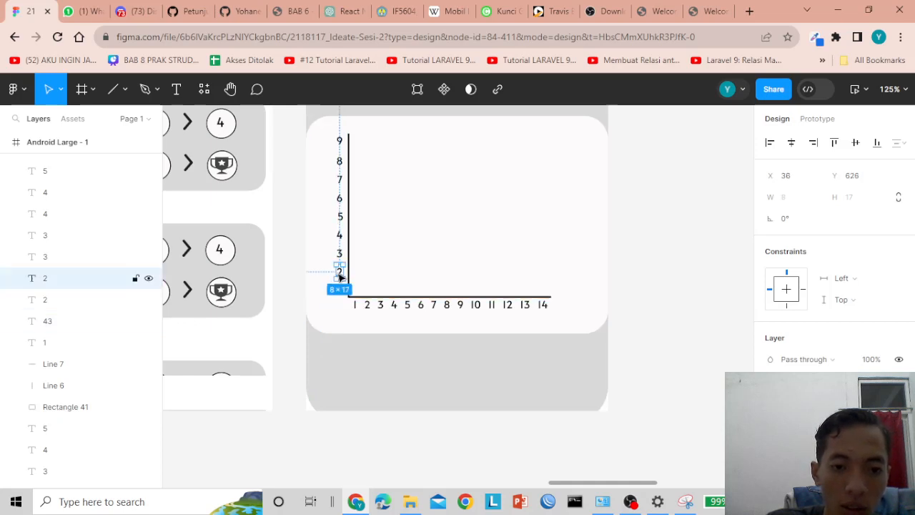
{"action": "type", "text": "45"}
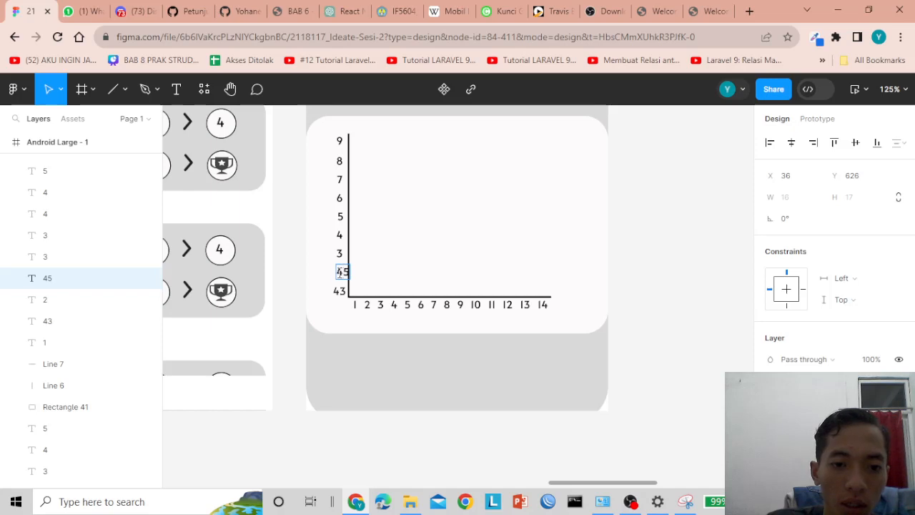
{"action": "key", "text": "Escape"}
{"action": "left_click_drag", "start_coordinate": [341, 274], "coordinate": [338, 274]}
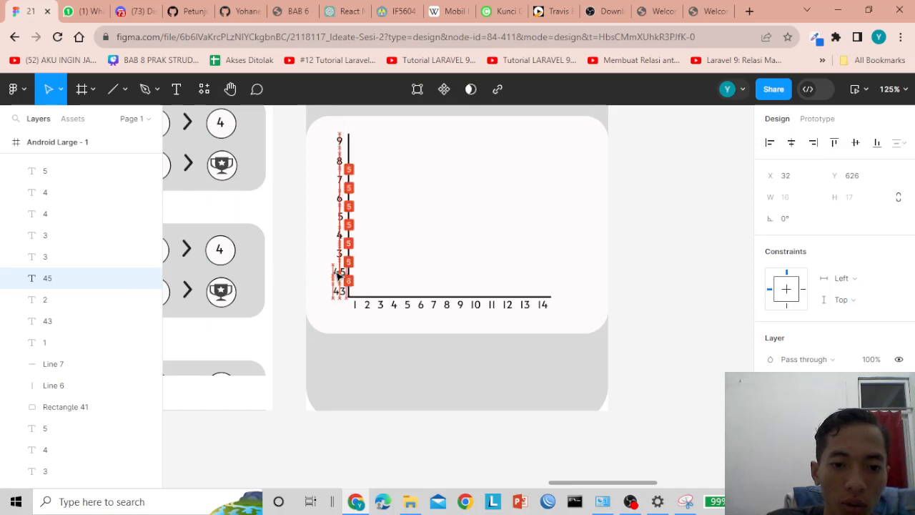
- Change the next two axis labels to 47 and 49
{"action": "left_click", "coordinate": [340, 256]}
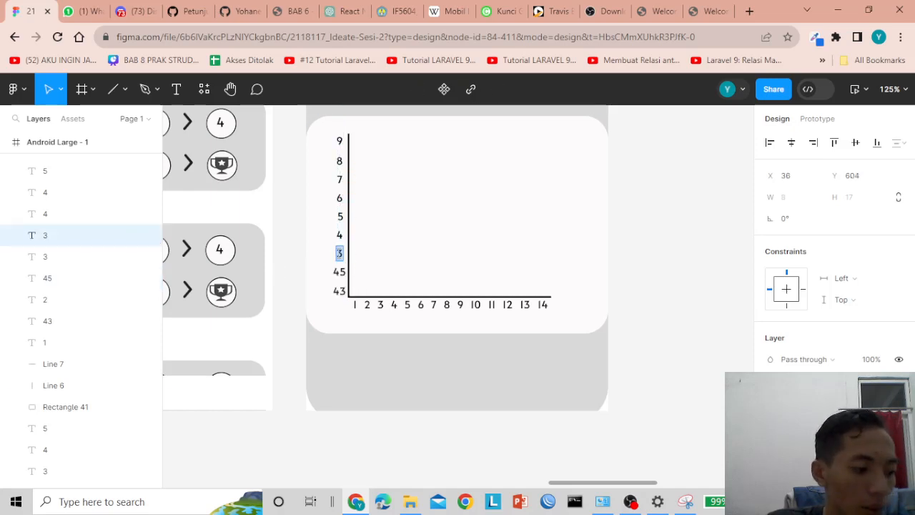
{"action": "type", "text": "4"}
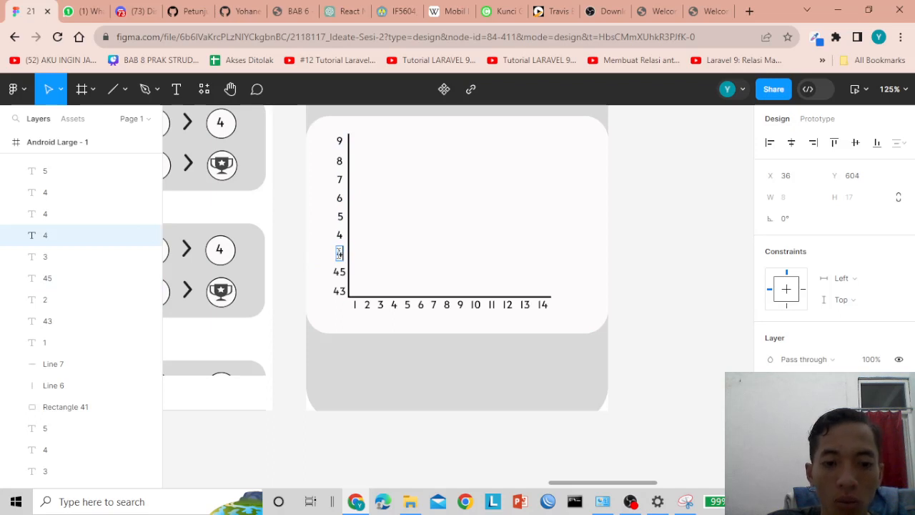
{"action": "type", "text": "6"}
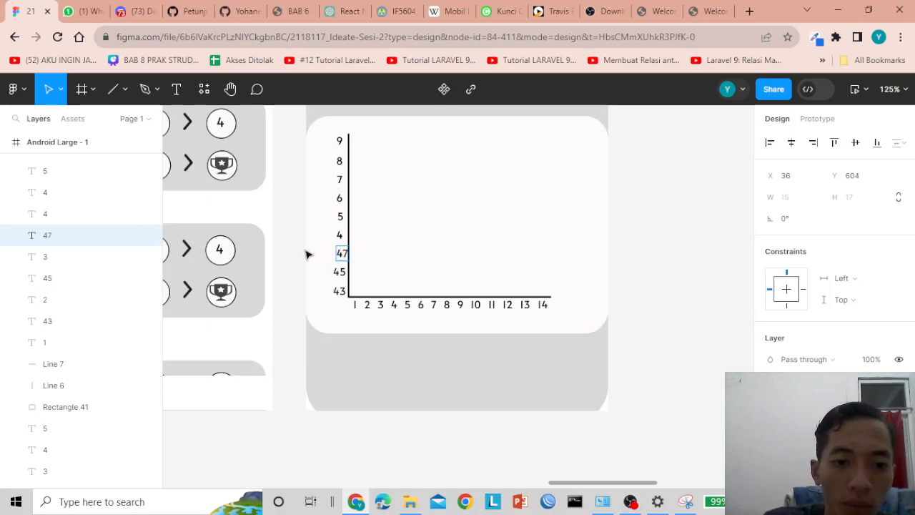
{"action": "key", "text": "Escape"}
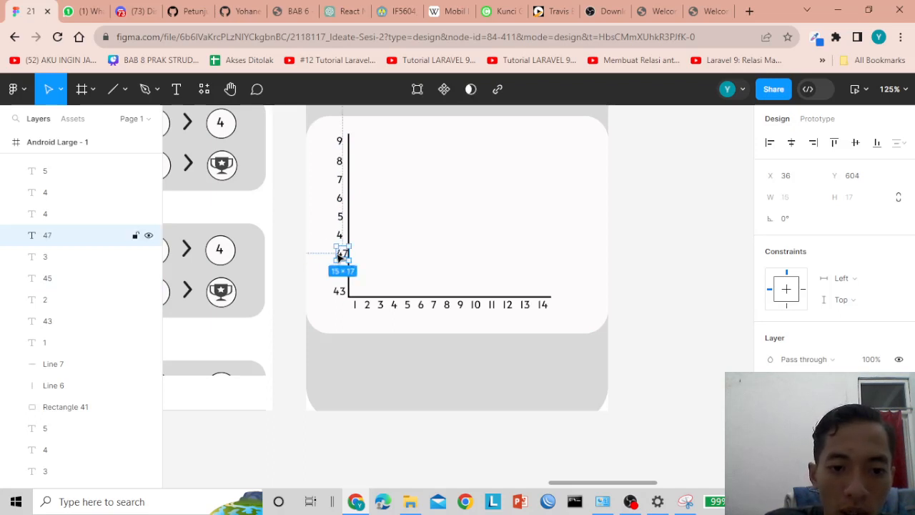
{"action": "left_click", "coordinate": [339, 237]}
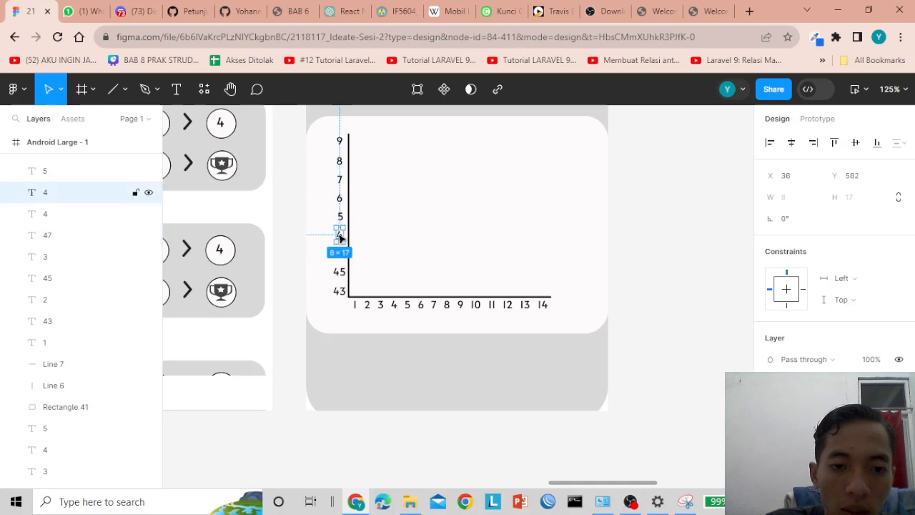
{"action": "double_click", "coordinate": [340, 237]}
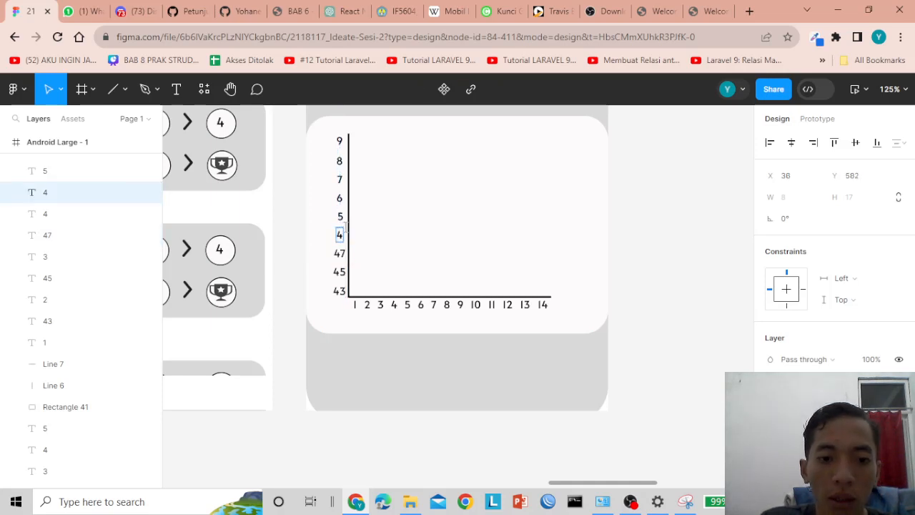
{"action": "type", "text": "9"}
{"action": "key", "text": "Escape"}
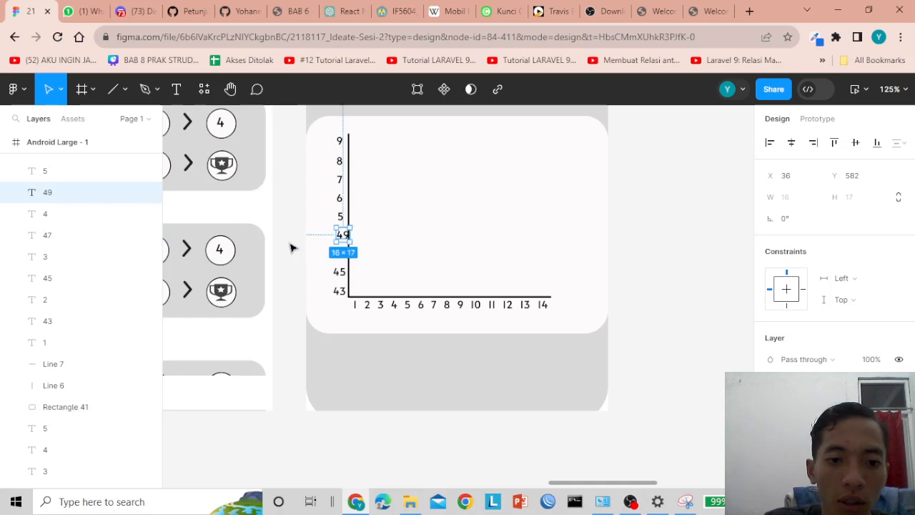
- Relabel the middle axis numbers as 51 and 53
{"action": "double_click", "coordinate": [341, 217]}
{"action": "type", "text": "50"}
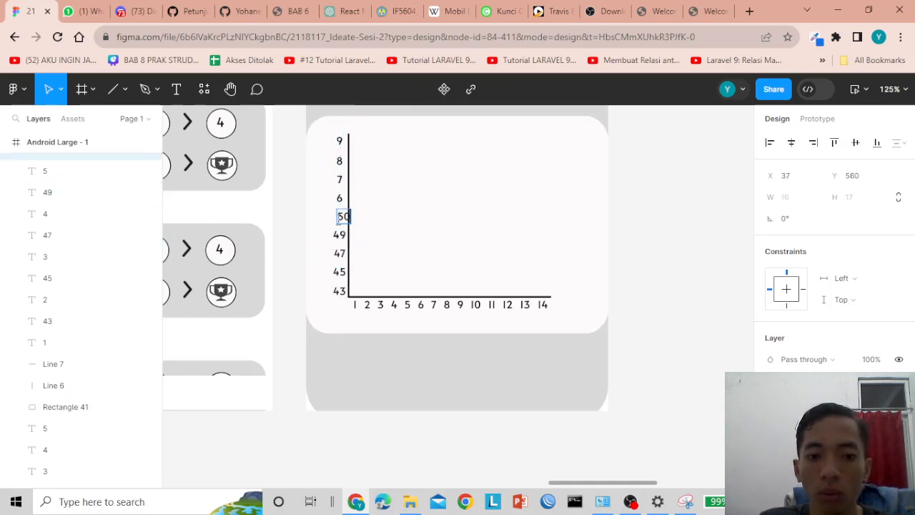
{"action": "key", "text": "Escape"}
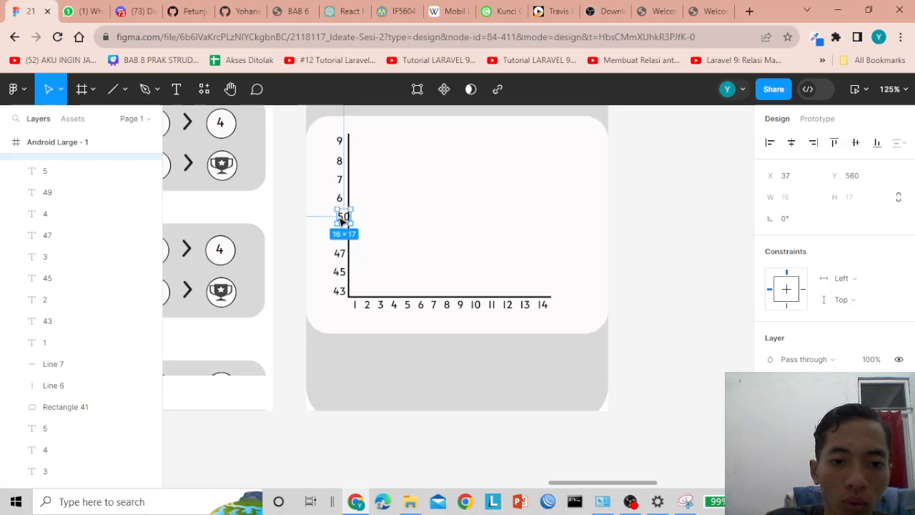
{"action": "left_click_drag", "start_coordinate": [341, 221], "coordinate": [339, 221]}
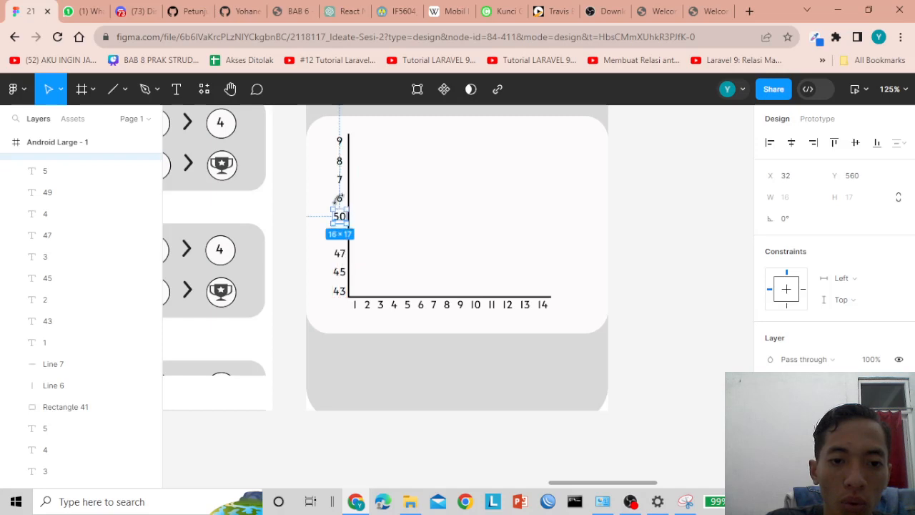
{"action": "left_click", "coordinate": [342, 203]}
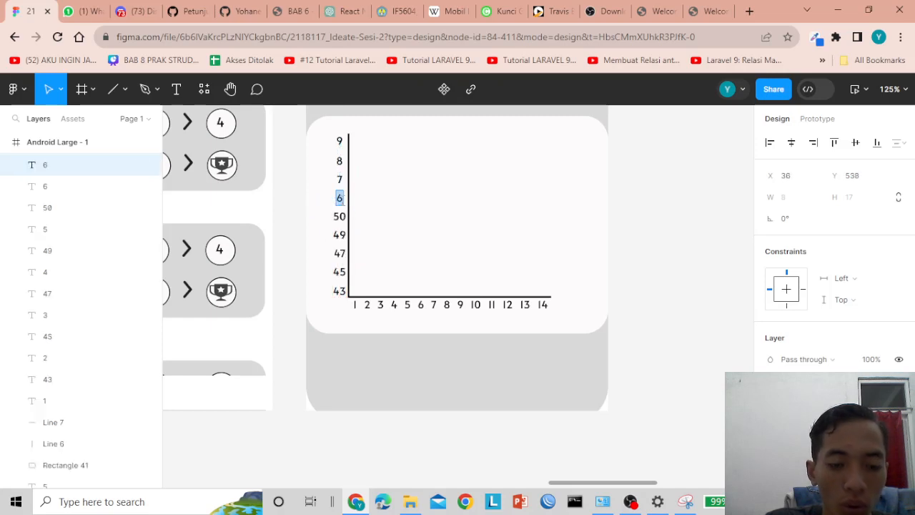
{"action": "left_click", "coordinate": [341, 221]}
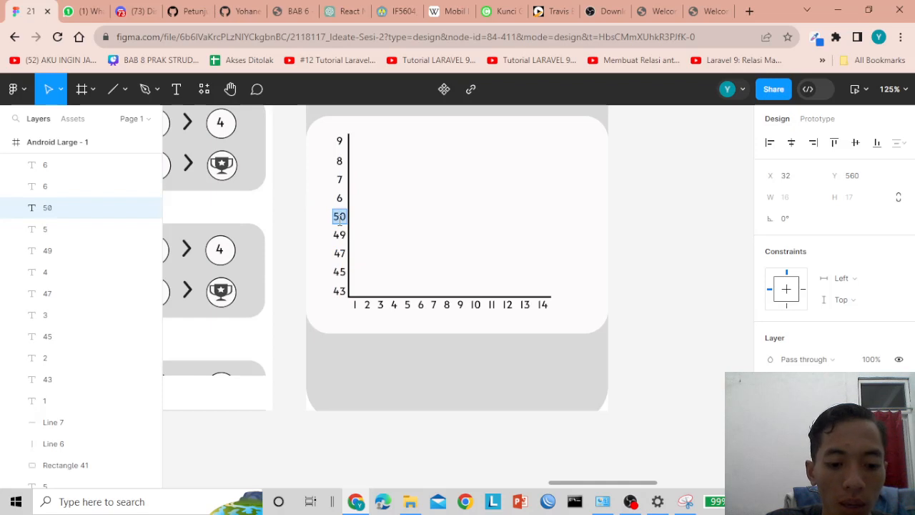
{"action": "type", "text": "51"}
{"action": "left_click", "coordinate": [340, 200]}
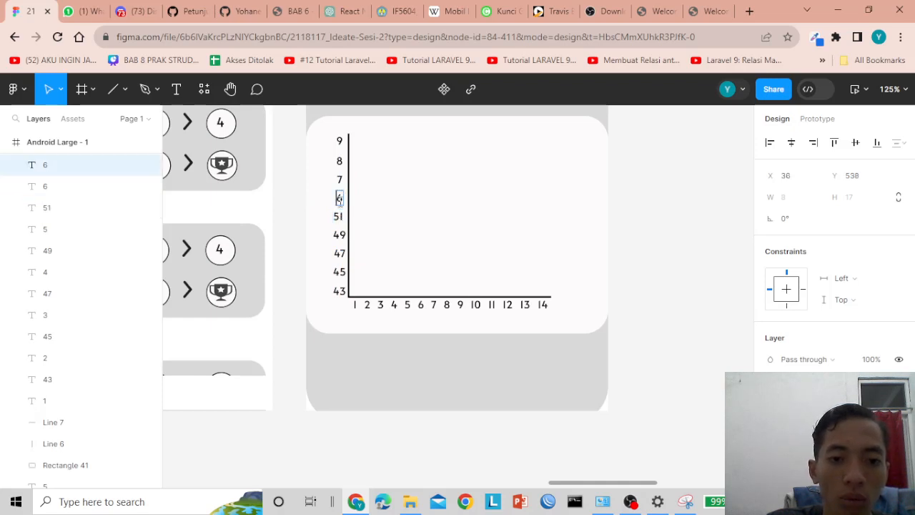
{"action": "type", "text": "53"}
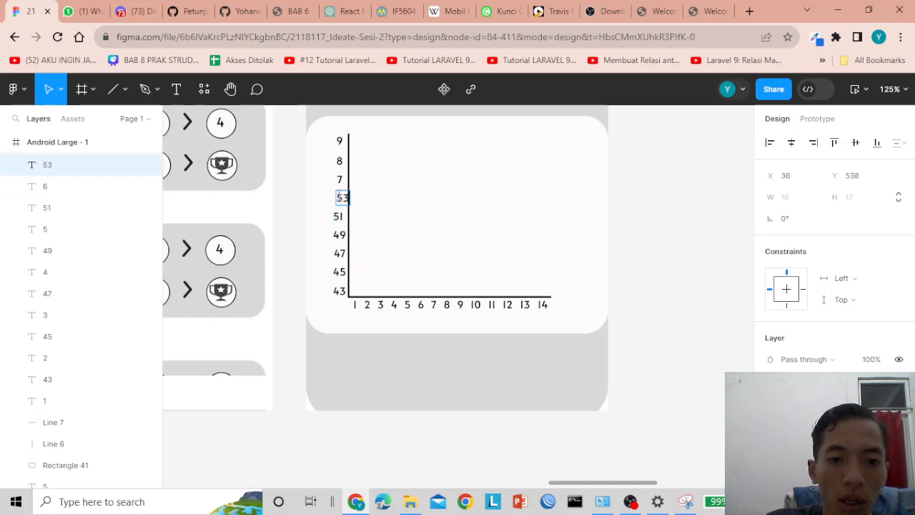
- Relabel the upper axis numbers as 55, 57 and 59, correcting the top value from 58
{"action": "double_click", "coordinate": [340, 179]}
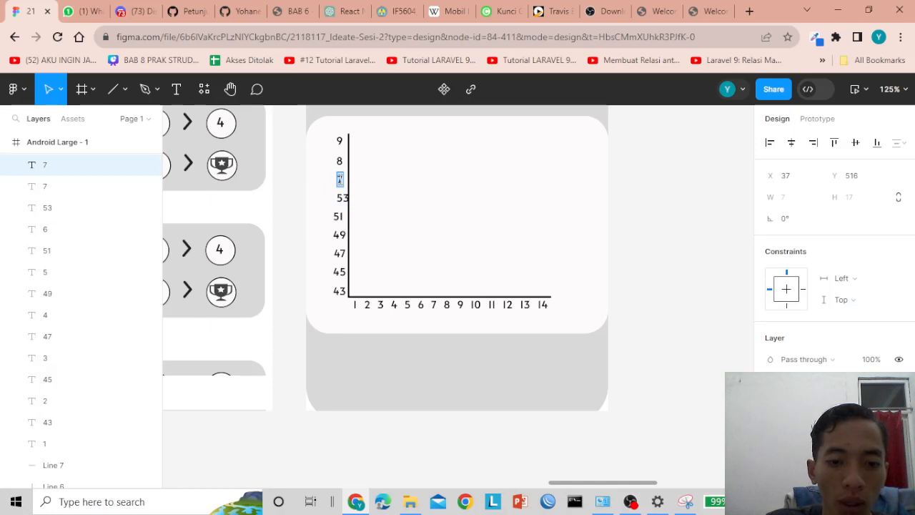
{"action": "type", "text": "55"}
{"action": "double_click", "coordinate": [340, 162]}
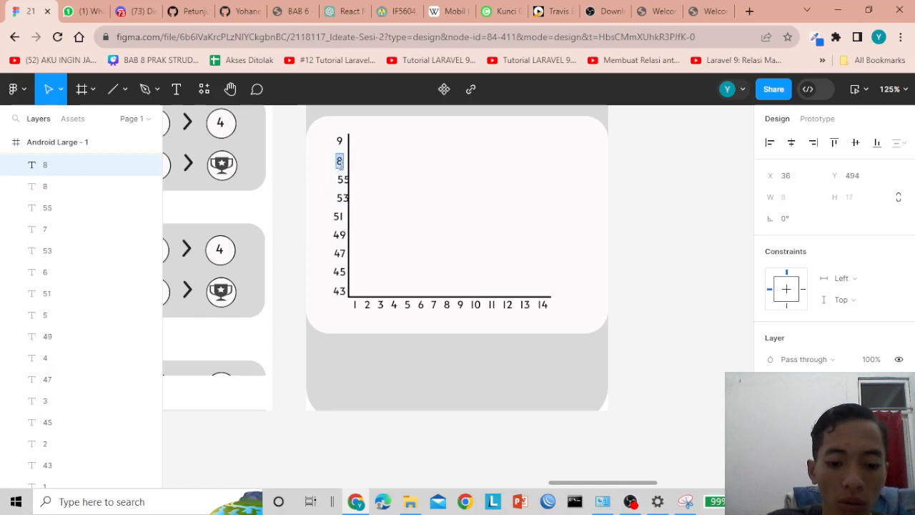
{"action": "double_click", "coordinate": [339, 141]}
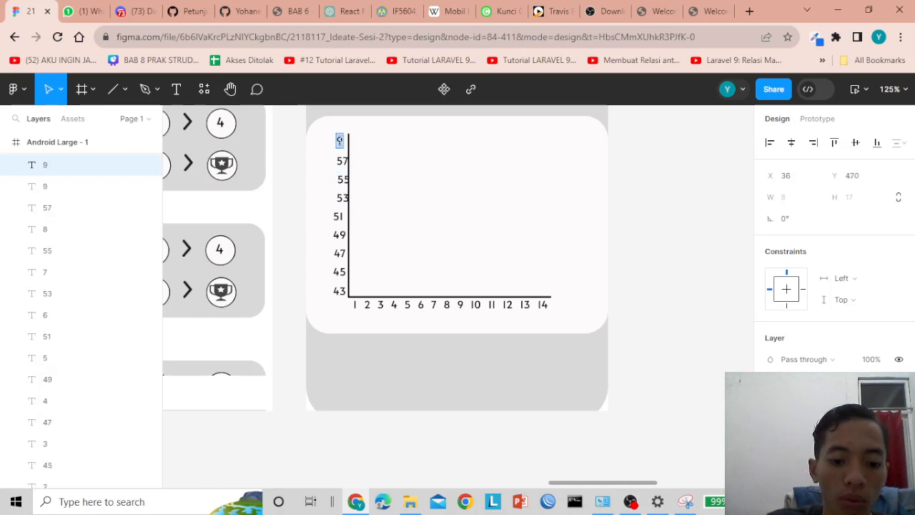
{"action": "type", "text": "58"}
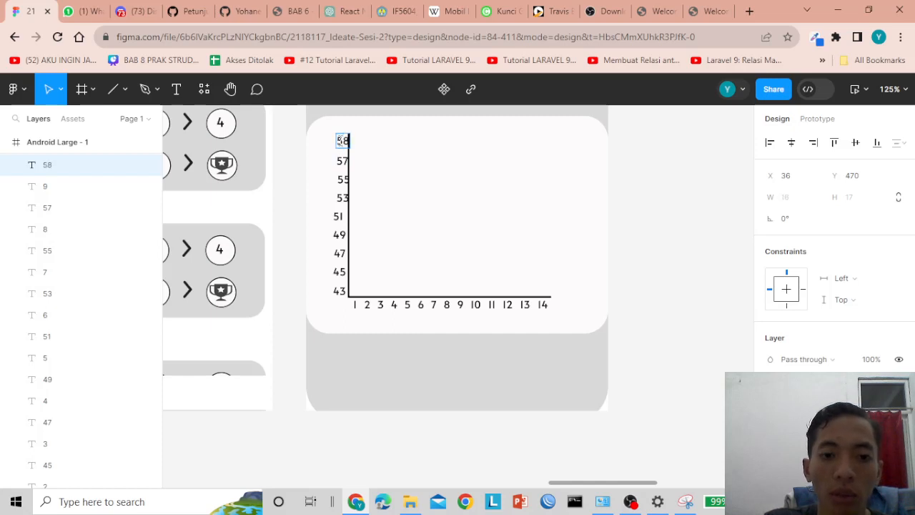
{"action": "key", "text": "BackSpace"}
{"action": "type", "text": "9"}
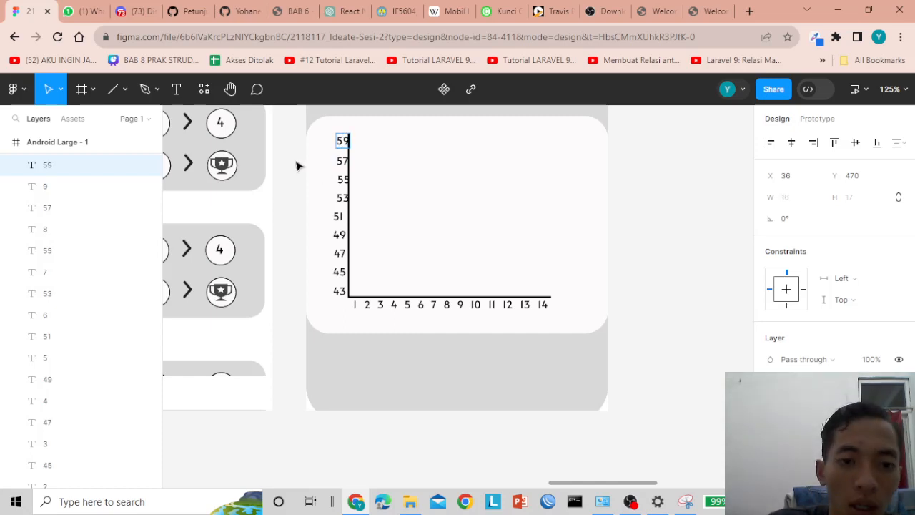
{"action": "key", "text": "Escape"}
- Nudge the 53, 55, 57 and 59 labels so all weight values line up in one column
{"action": "left_click", "coordinate": [342, 200]}
{"action": "key", "text": "Left"}
{"action": "key", "text": "Left"}
{"action": "key", "text": "Left"}
{"action": "key", "text": "Left"}
{"action": "key", "text": "Left"}
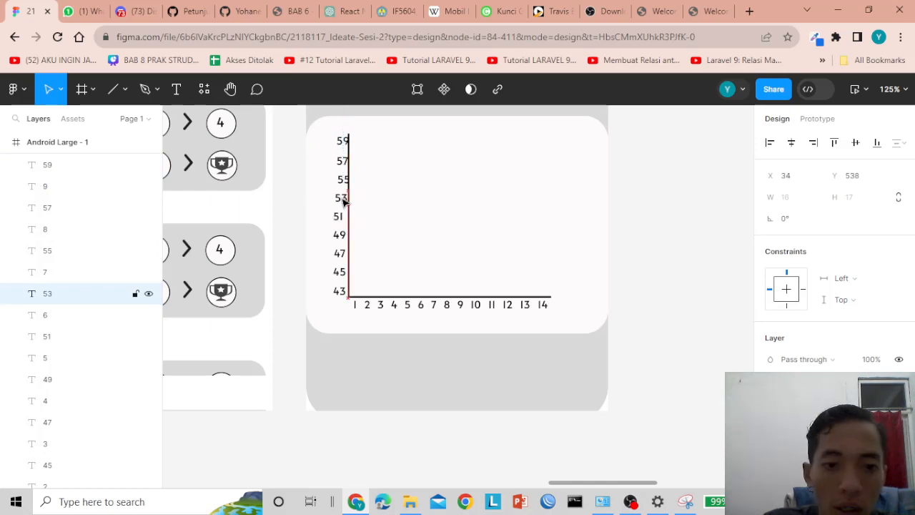
{"action": "left_click", "coordinate": [343, 180]}
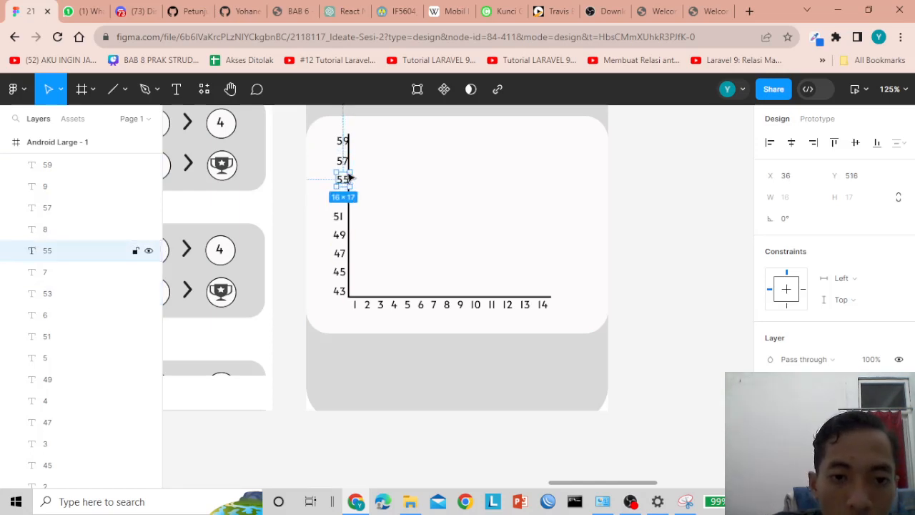
{"action": "left_click_drag", "start_coordinate": [343, 179], "coordinate": [340, 142]}
{"action": "key", "text": "Left"}
{"action": "left_click", "coordinate": [344, 164]}
{"action": "left_click", "coordinate": [344, 142]}
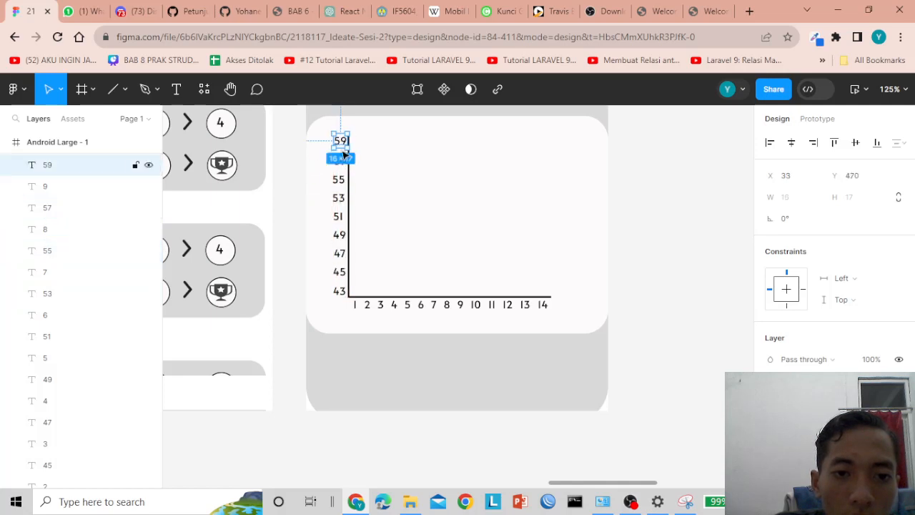
{"action": "left_click", "coordinate": [341, 200]}
{"action": "left_click_drag", "start_coordinate": [341, 203], "coordinate": [342, 201]}
{"action": "left_click", "coordinate": [339, 180]}
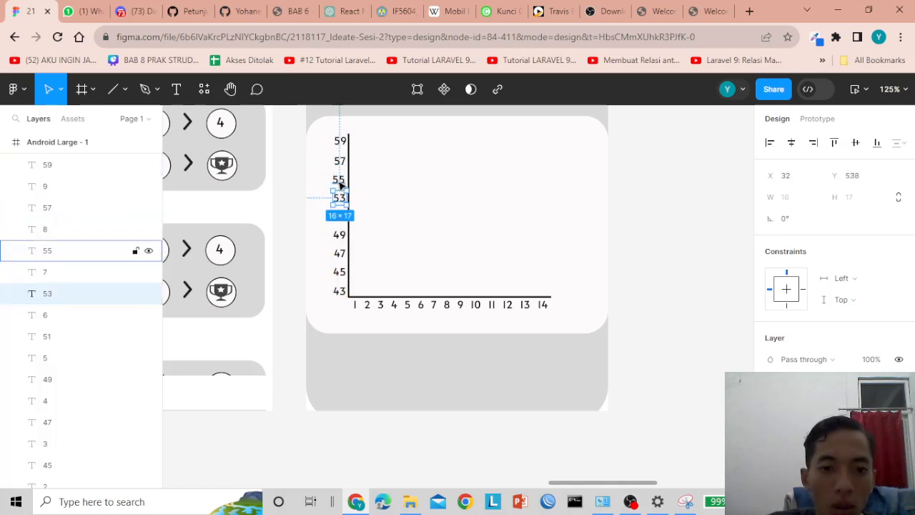
{"action": "left_click", "coordinate": [340, 161]}
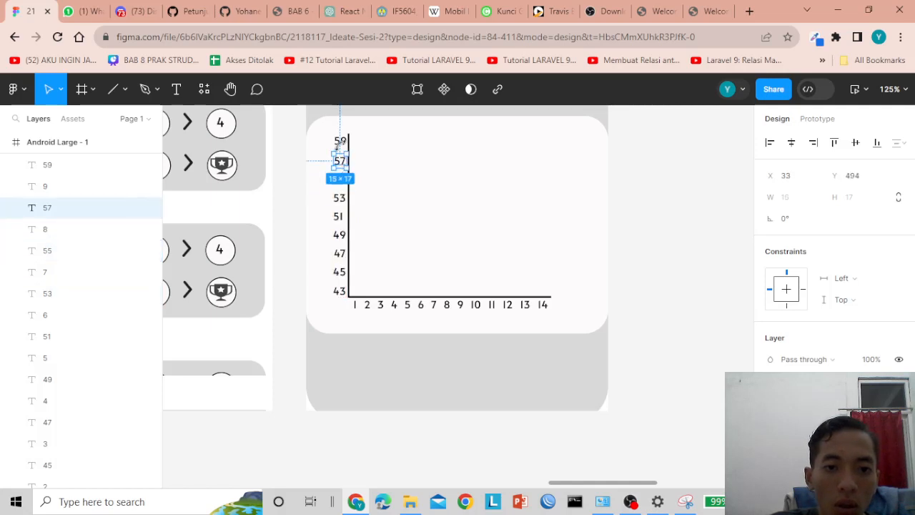
{"action": "left_click", "coordinate": [340, 141]}
{"action": "left_click", "coordinate": [670, 180]}
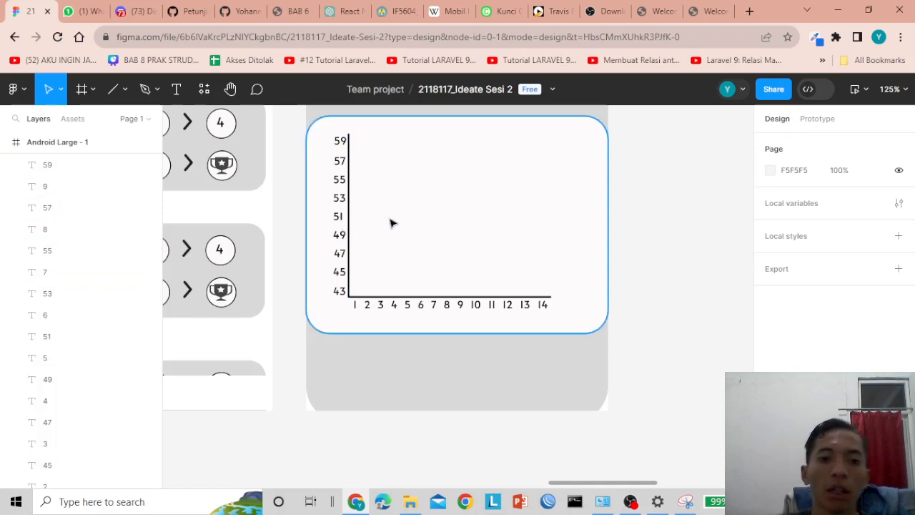
{"action": "left_click_drag", "start_coordinate": [341, 142], "coordinate": [344, 146]}
{"action": "left_click", "coordinate": [537, 160]}
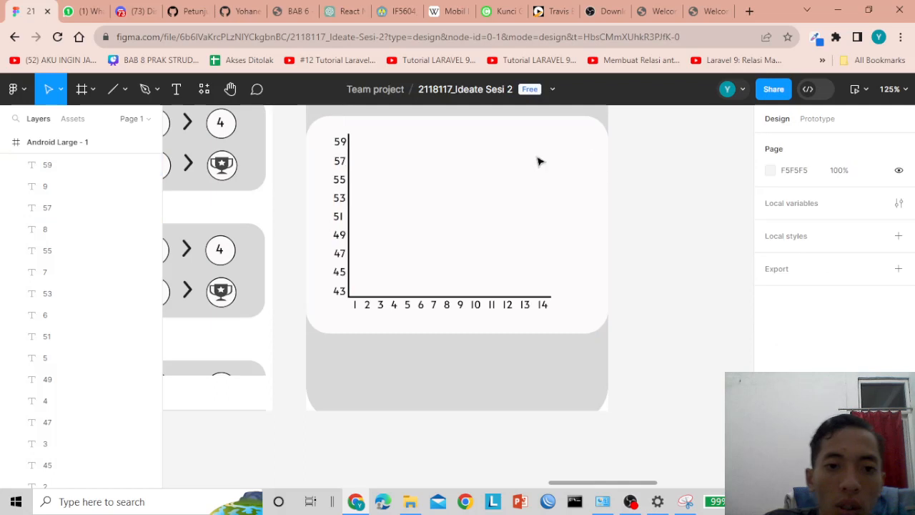
{"action": "left_click", "coordinate": [177, 89]}
- Add a 'November' text label and move it to the top edge of the weight chart
{"action": "left_click", "coordinate": [378, 153]}
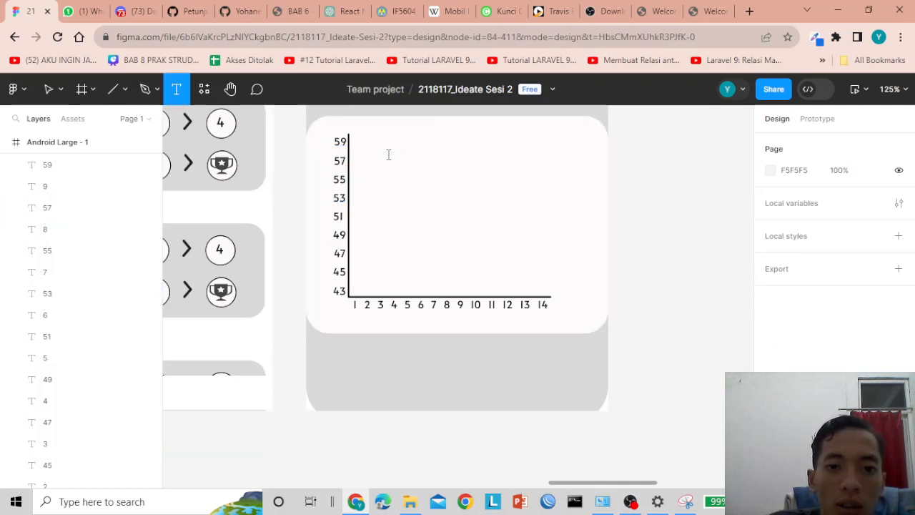
{"action": "type", "text": "November"}
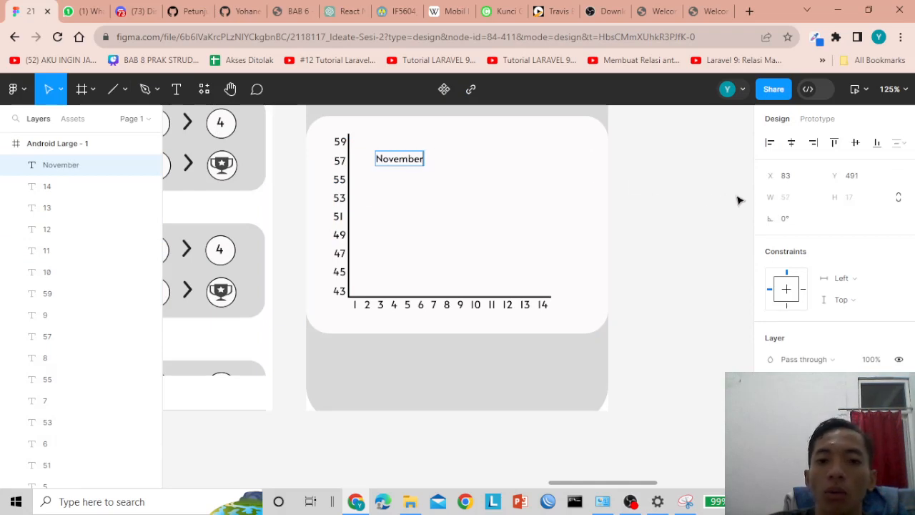
{"action": "key", "text": "Escape"}
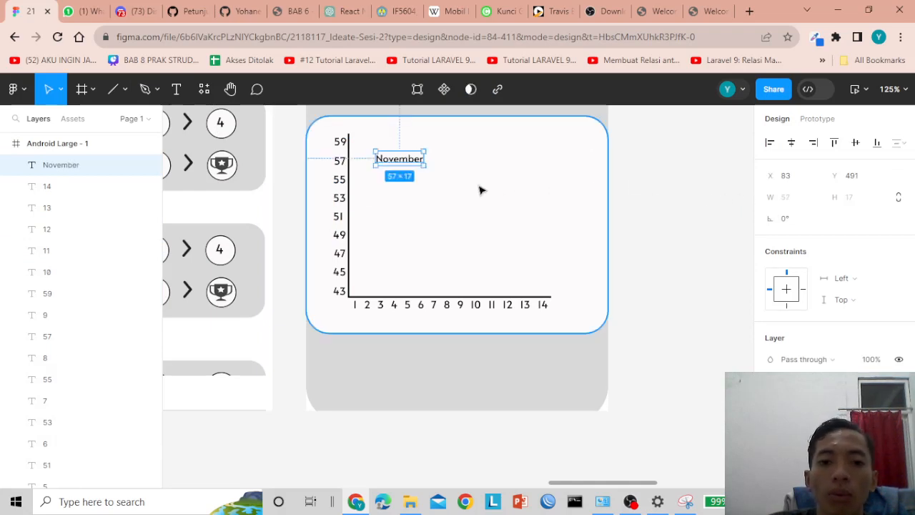
{"action": "left_click_drag", "start_coordinate": [414, 161], "coordinate": [422, 142]}
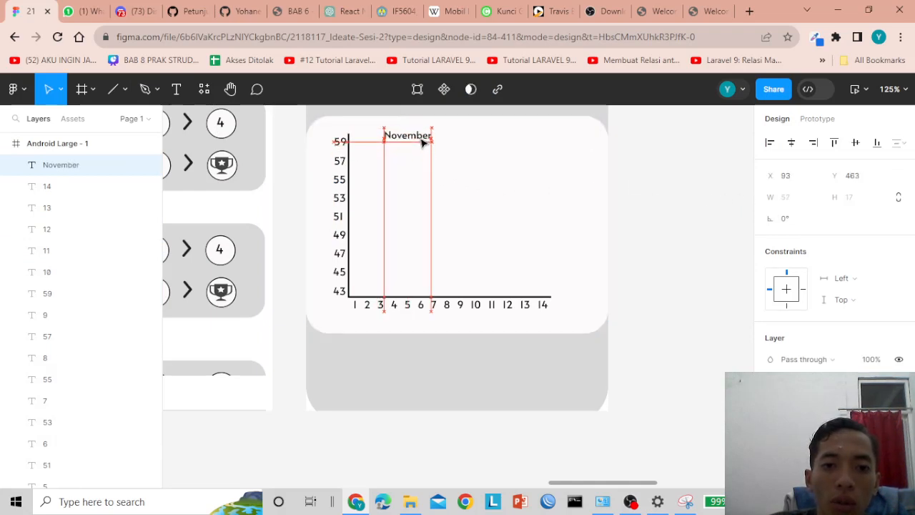
{"action": "left_click", "coordinate": [708, 193]}
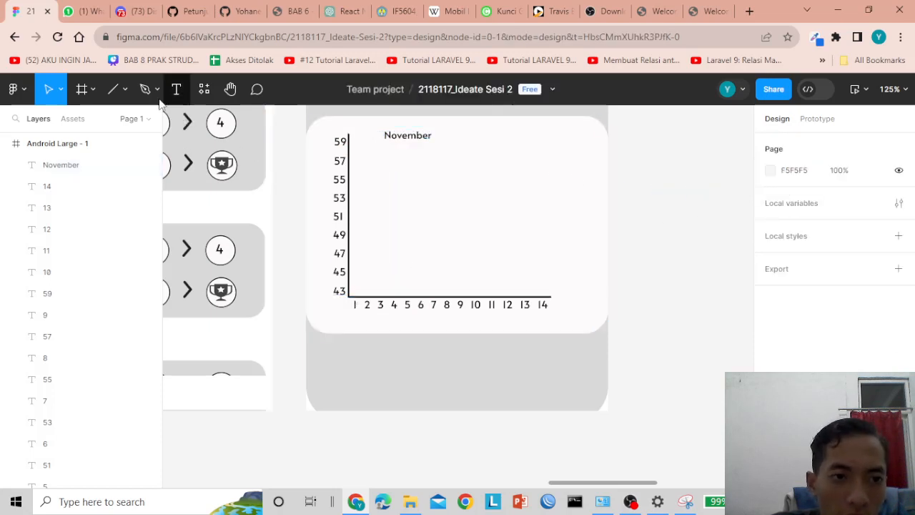
{"action": "left_click", "coordinate": [112, 89]}
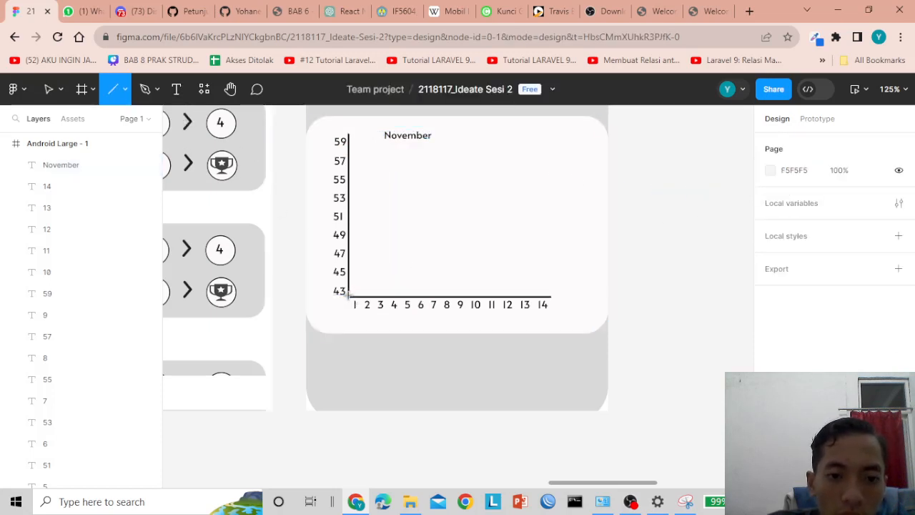
- Draw a diagonal line rising from the chart origin at 43 to about 49 at day 6
{"action": "mouse_move", "coordinate": [349, 294]}
{"action": "left_mouse_down"}
{"action": "mouse_move", "coordinate": [374, 287]}
{"action": "mouse_move", "coordinate": [399, 252]}
{"action": "mouse_move", "coordinate": [395, 259]}
{"action": "mouse_move", "coordinate": [433, 228]}
{"action": "mouse_move", "coordinate": [427, 241]}
{"action": "left_mouse_up"}
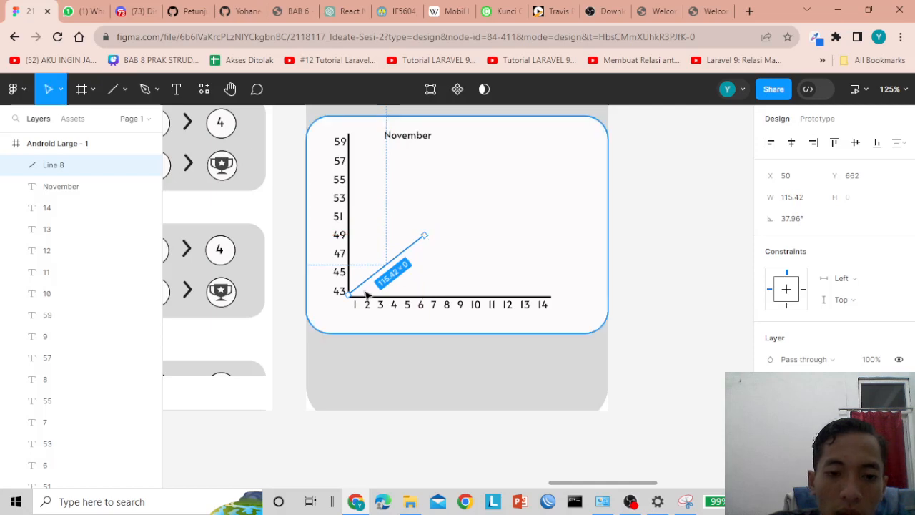
{"action": "left_click", "coordinate": [676, 255]}
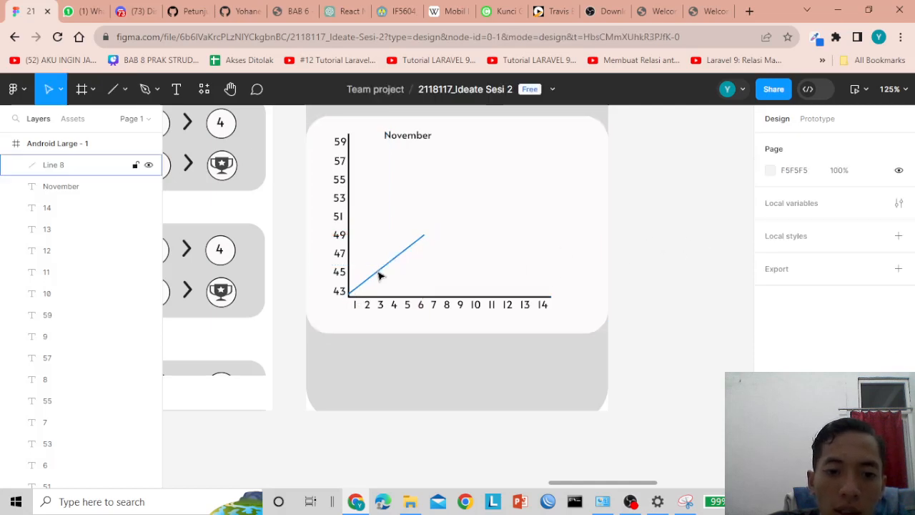
{"action": "left_click", "coordinate": [362, 284]}
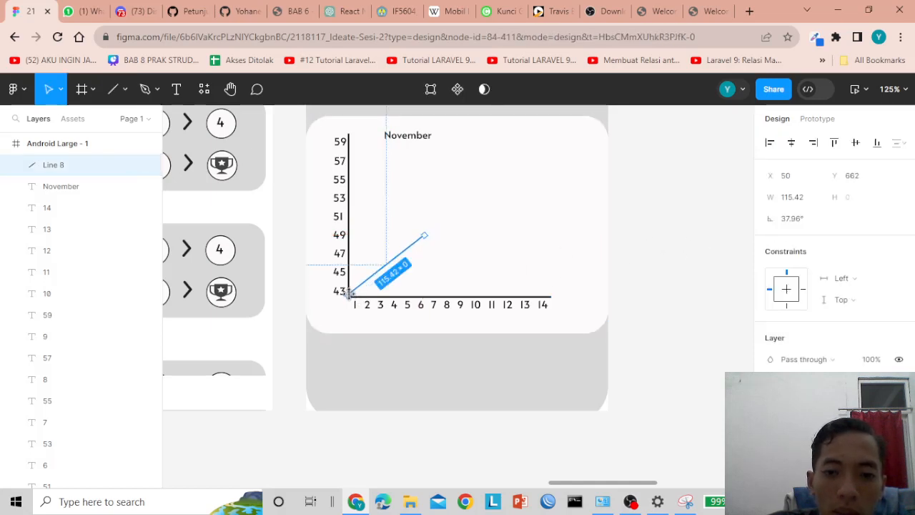
{"action": "left_click_drag", "start_coordinate": [350, 290], "coordinate": [351, 296]}
- Check that the line's start sits on the axis corner and reselect the diagonal weight line
{"action": "left_click", "coordinate": [656, 254]}
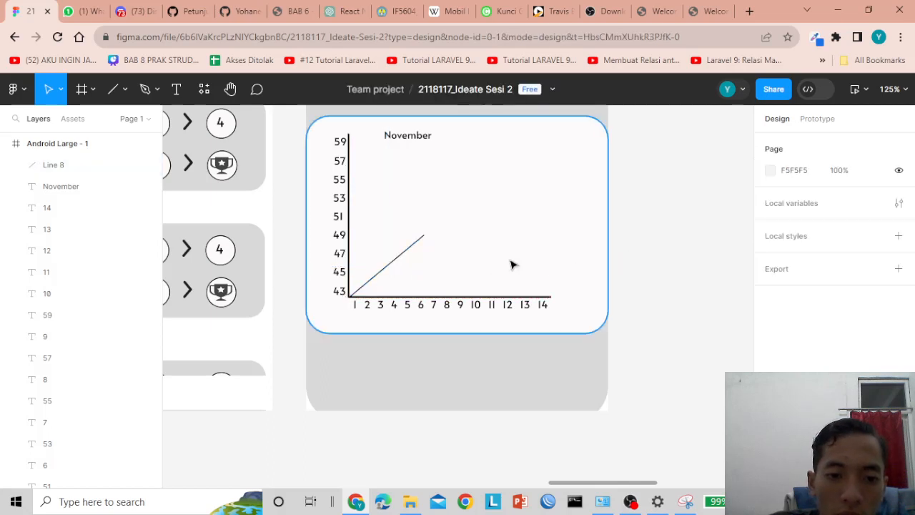
{"action": "left_click", "coordinate": [361, 290]}
{"action": "scroll", "coordinate": [363, 292], "scroll_direction": "up", "scroll_amount": 10}
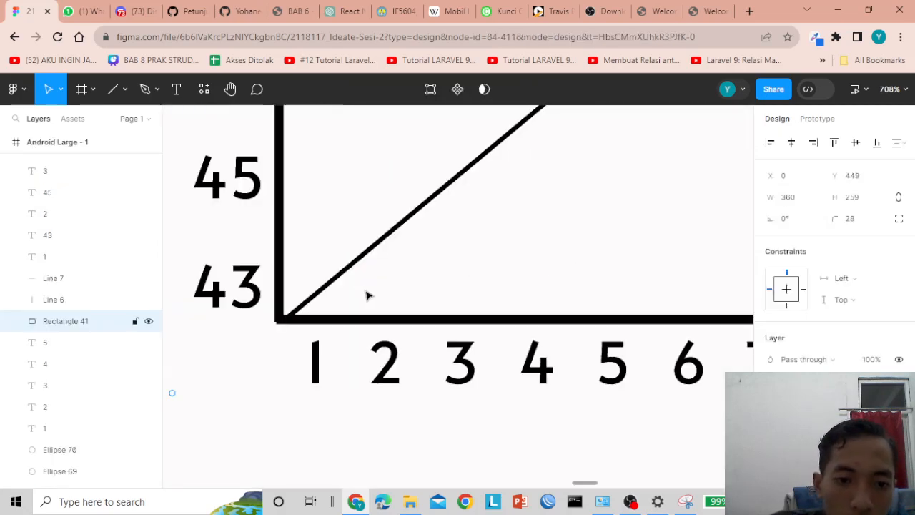
{"action": "left_click", "coordinate": [341, 286]}
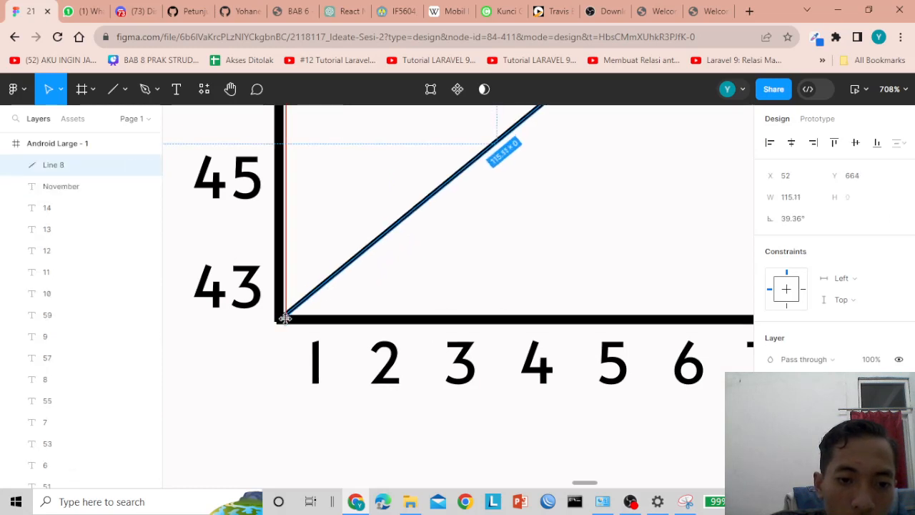
{"action": "left_click", "coordinate": [244, 358]}
{"action": "scroll", "coordinate": [256, 348], "scroll_direction": "down", "scroll_amount": 6}
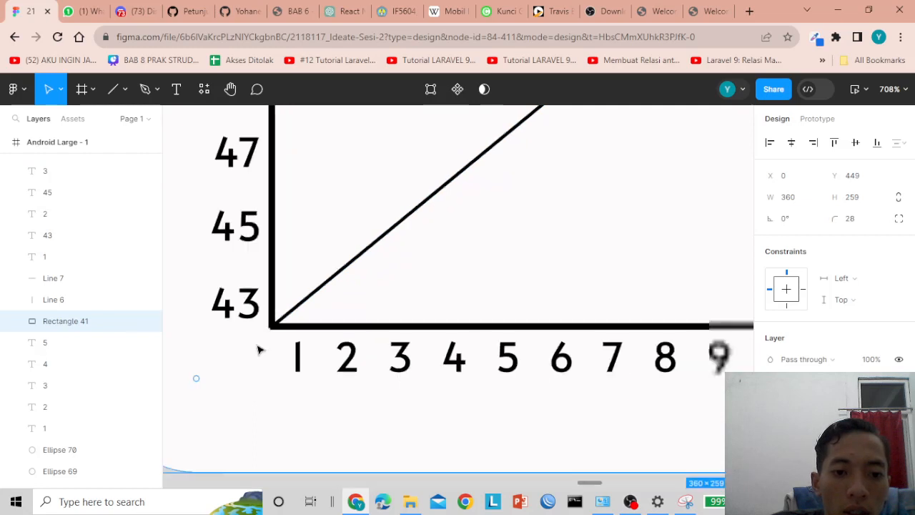
{"action": "left_click", "coordinate": [368, 250]}
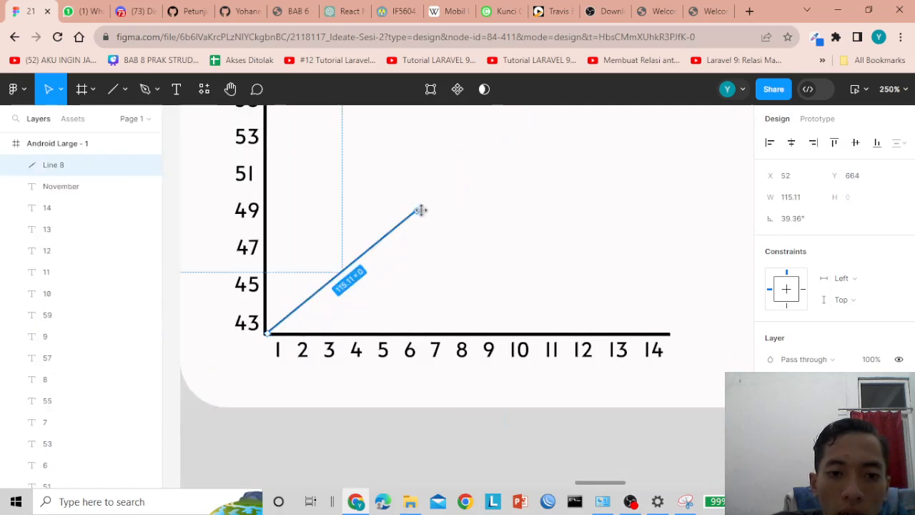
{"action": "left_click", "coordinate": [118, 90]}
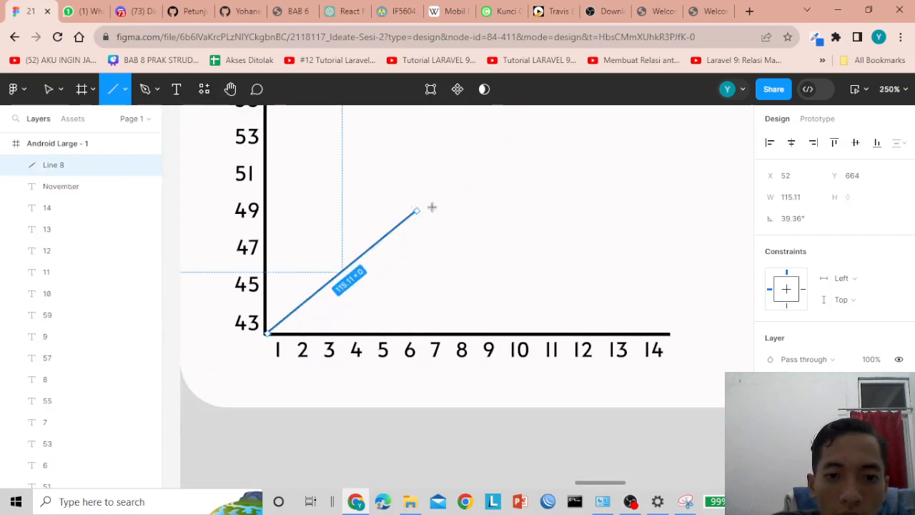
- Draw a line from the diagonal's top end toward day 12 and set its rotation to 0°
{"action": "left_click_drag", "start_coordinate": [418, 209], "coordinate": [586, 215]}
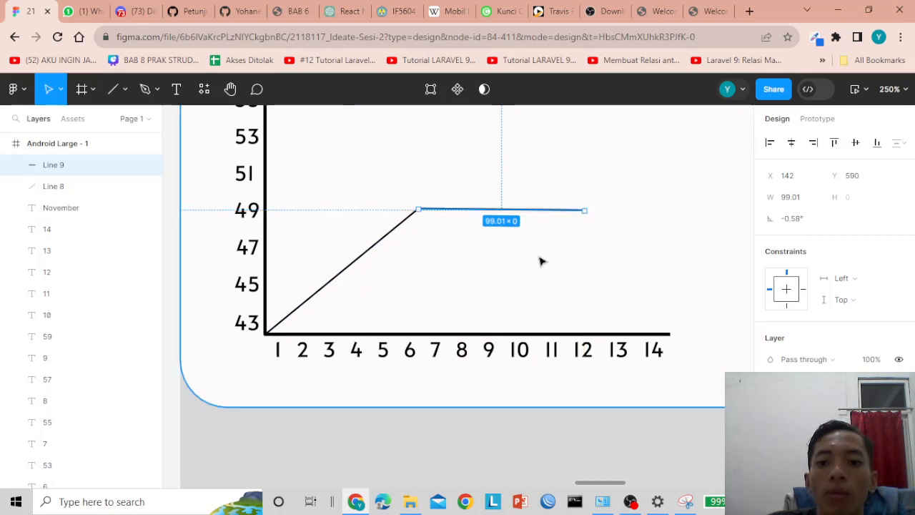
{"action": "left_click", "coordinate": [799, 218]}
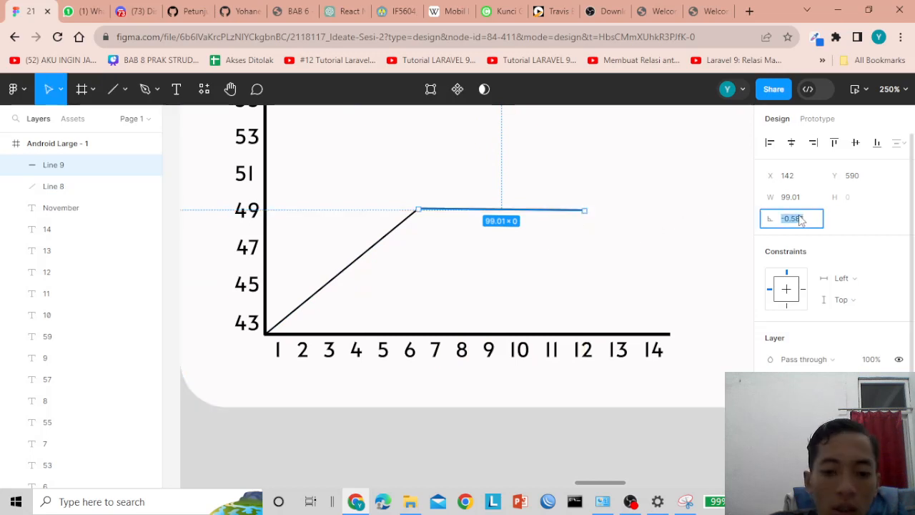
{"action": "type", "text": "0"}
{"action": "key", "text": "Return"}
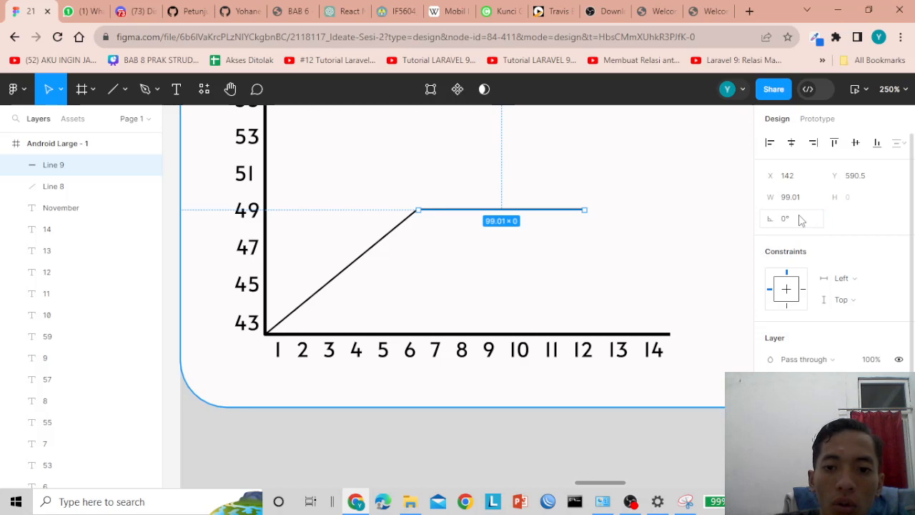
{"action": "left_click", "coordinate": [404, 224]}
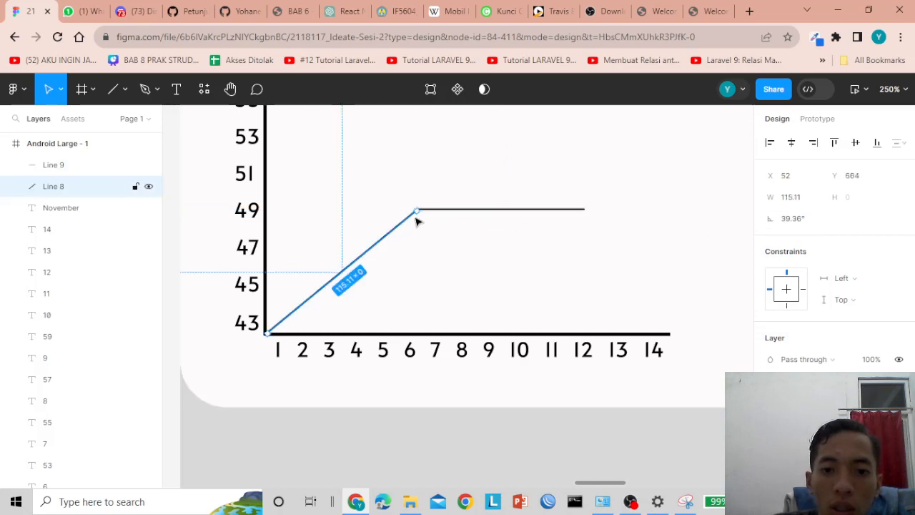
{"action": "left_click", "coordinate": [431, 209]}
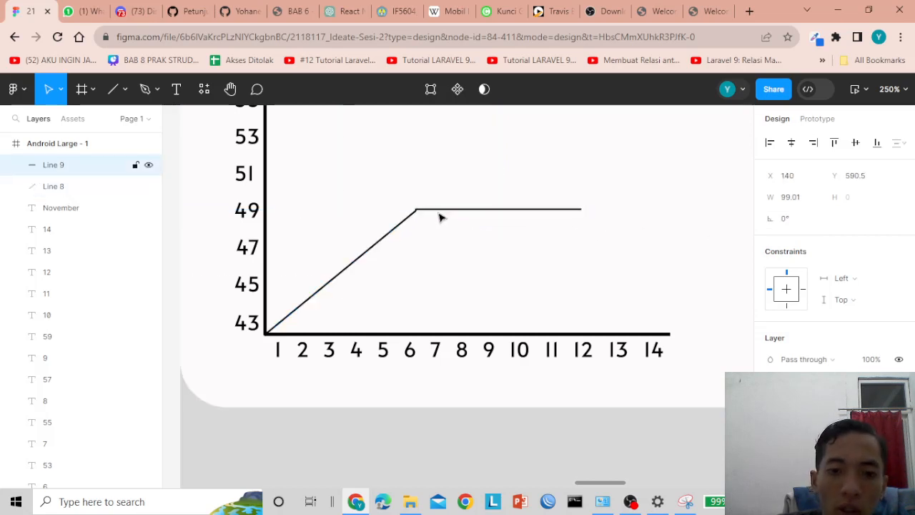
{"action": "key", "text": "Down"}
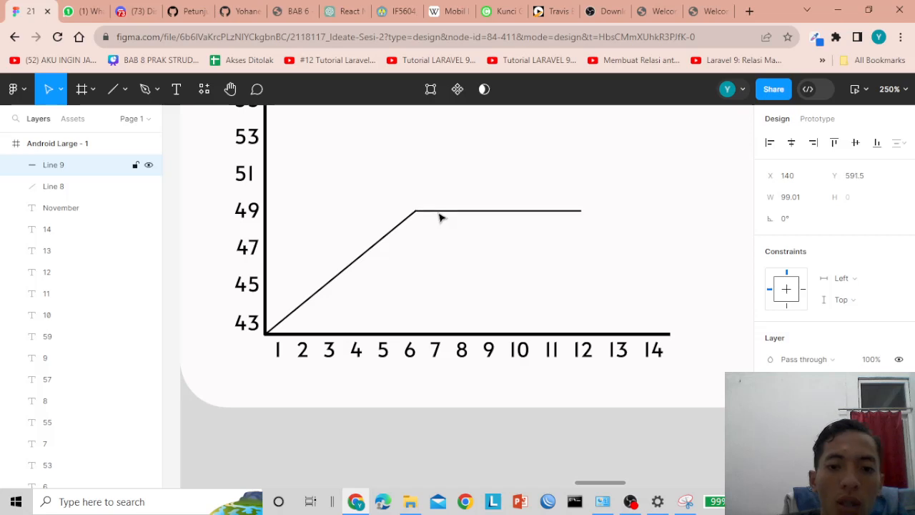
{"action": "key", "text": "Up"}
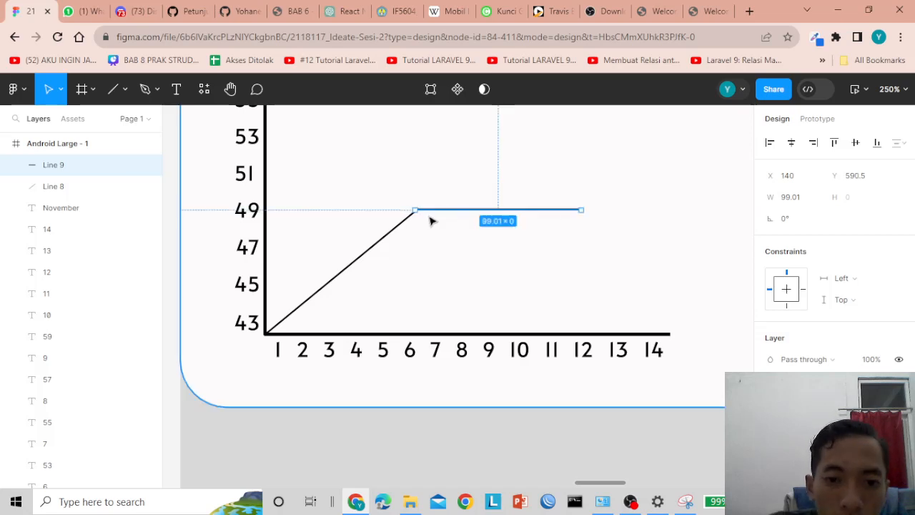
- Move the diagonal's top end to meet the level line at 49
{"action": "scroll", "coordinate": [408, 217], "scroll_direction": "up", "scroll_amount": 6}
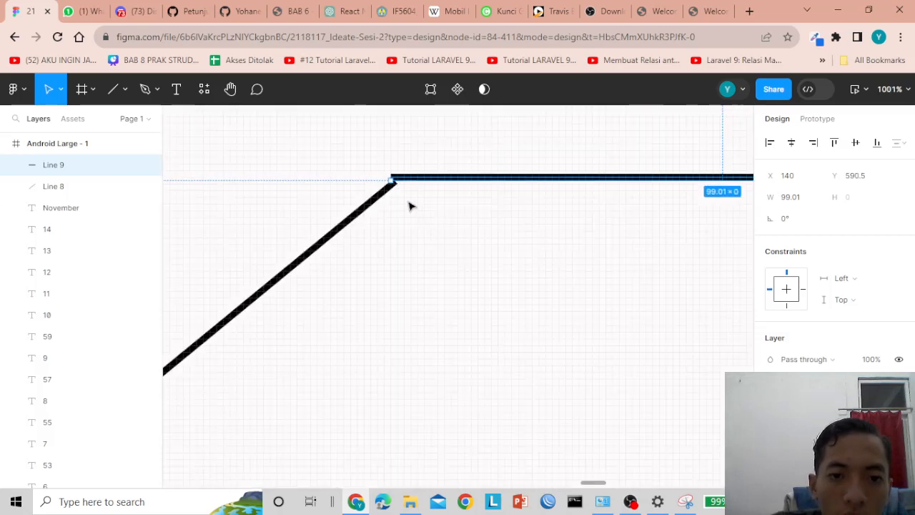
{"action": "left_click", "coordinate": [385, 192]}
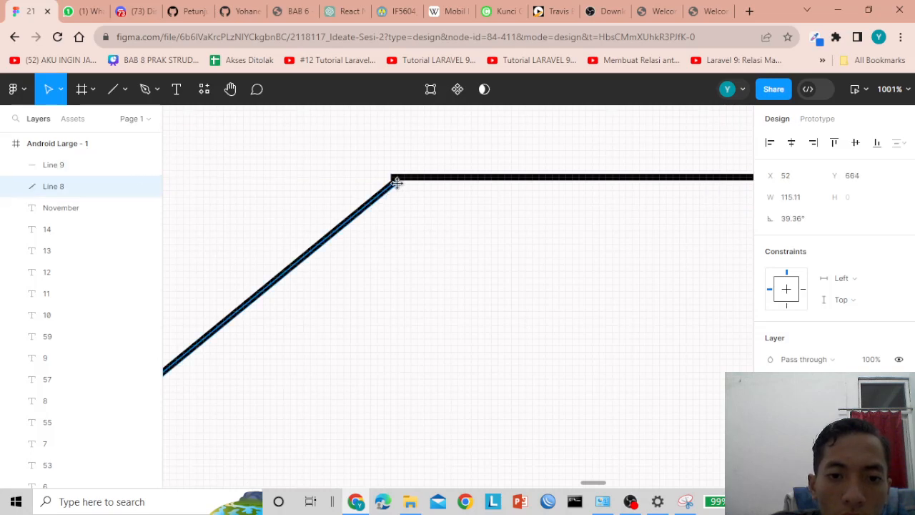
{"action": "left_click_drag", "start_coordinate": [397, 183], "coordinate": [401, 180]}
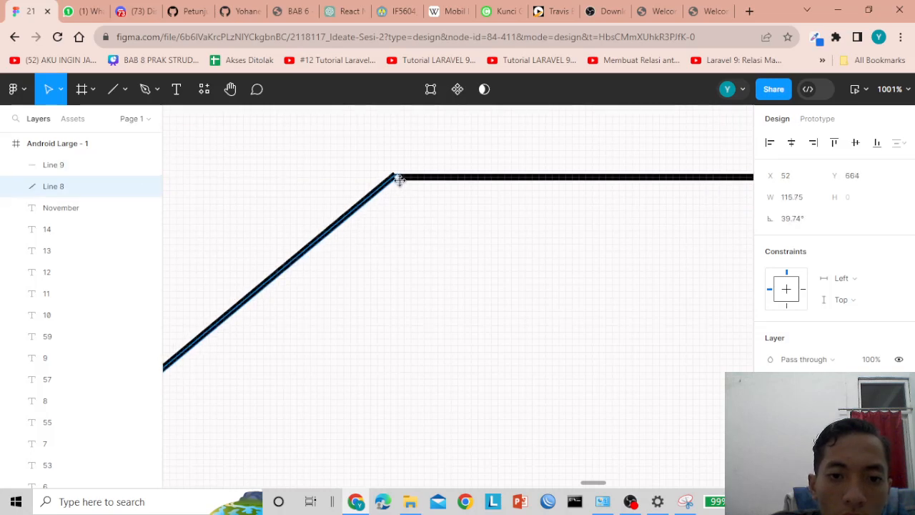
{"action": "left_click", "coordinate": [425, 215]}
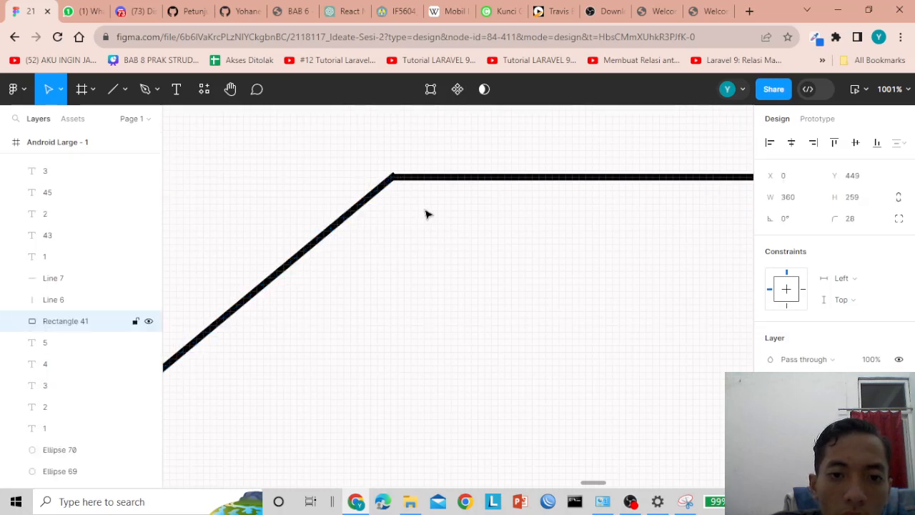
{"action": "left_click", "coordinate": [410, 178]}
{"action": "scroll", "coordinate": [417, 194], "scroll_direction": "down", "scroll_amount": 5}
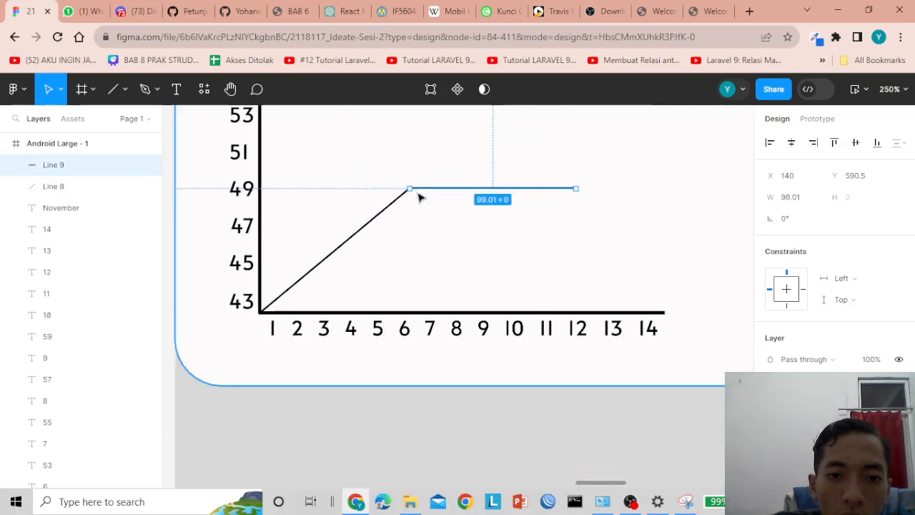
{"action": "left_click", "coordinate": [368, 438]}
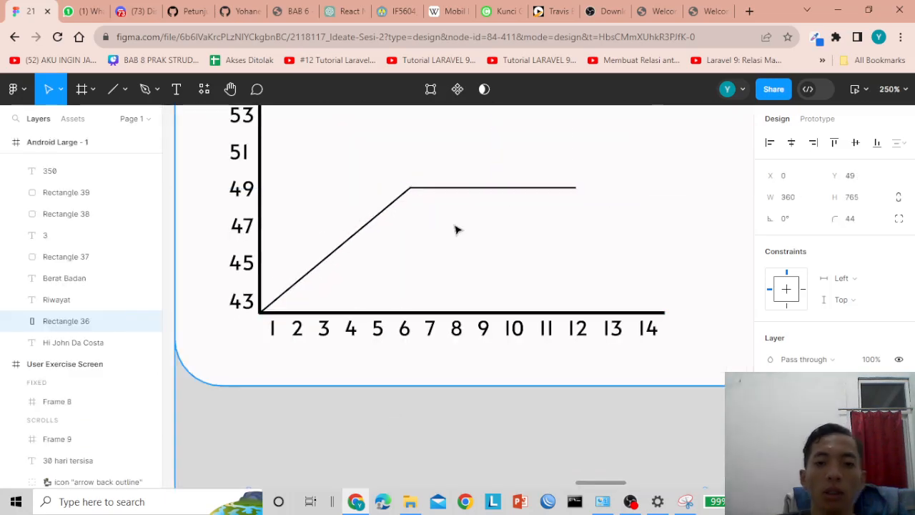
{"action": "scroll", "coordinate": [458, 229], "scroll_direction": "down", "scroll_amount": 3}
{"action": "left_click", "coordinate": [508, 207]}
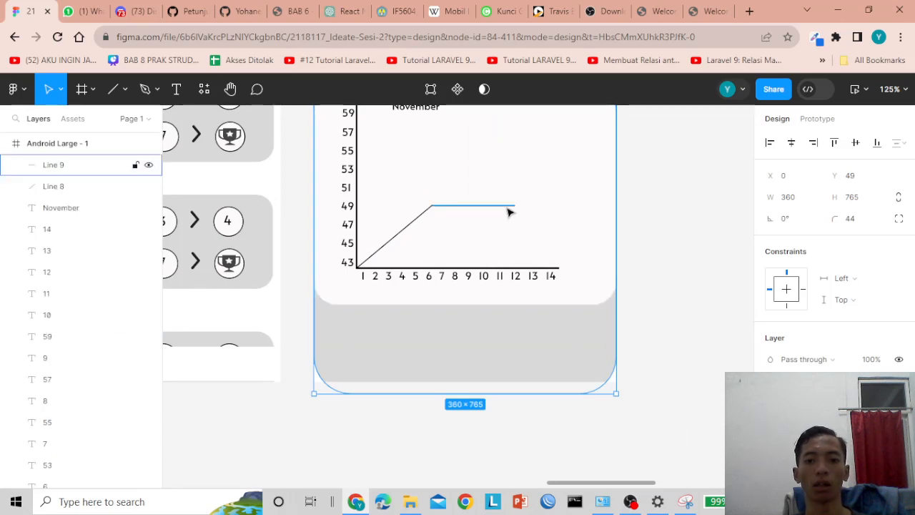
{"action": "left_click", "coordinate": [664, 245]}
{"action": "left_click", "coordinate": [516, 207]}
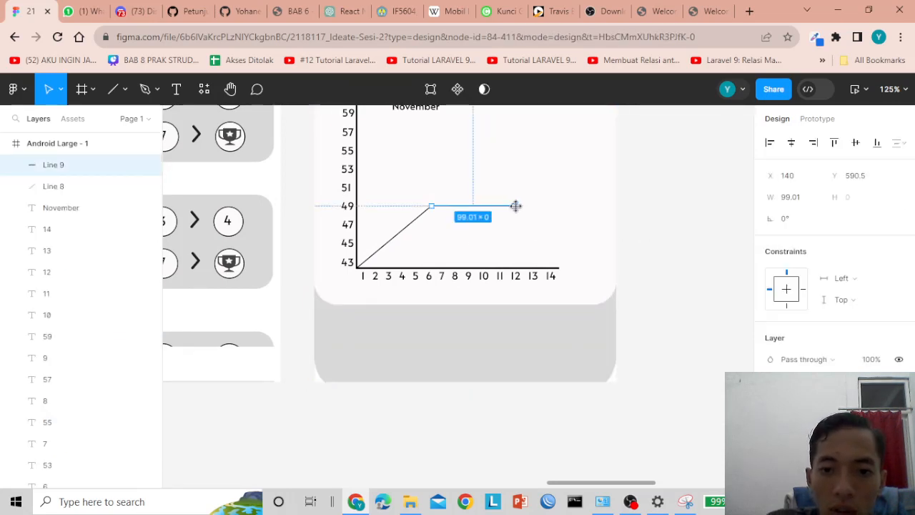
{"action": "scroll", "coordinate": [523, 233], "scroll_direction": "down", "scroll_amount": 5}
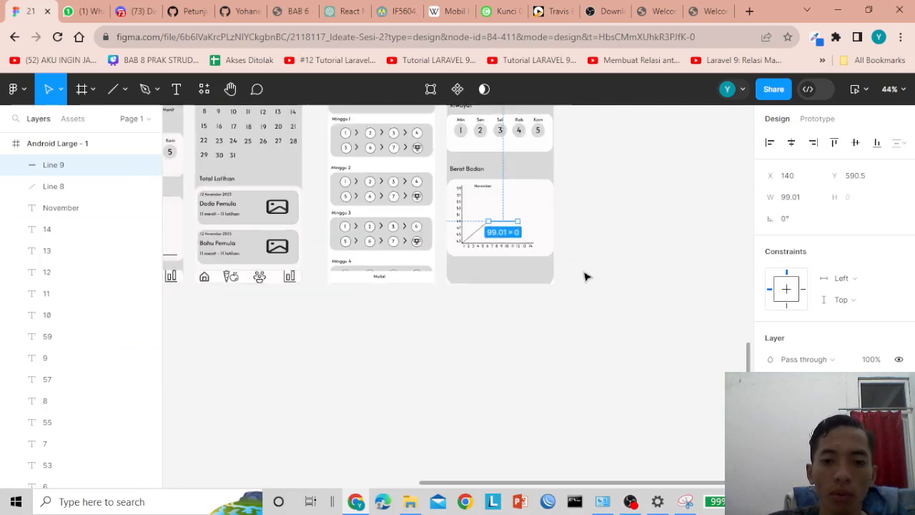
{"action": "scroll", "coordinate": [585, 277], "scroll_direction": "up", "scroll_amount": 3}
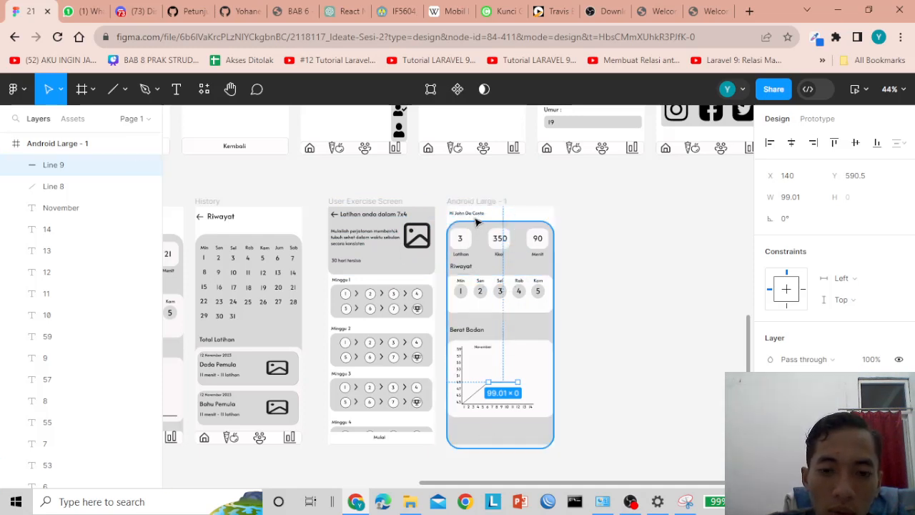
{"action": "scroll", "coordinate": [487, 426], "scroll_direction": "down", "scroll_amount": 5}
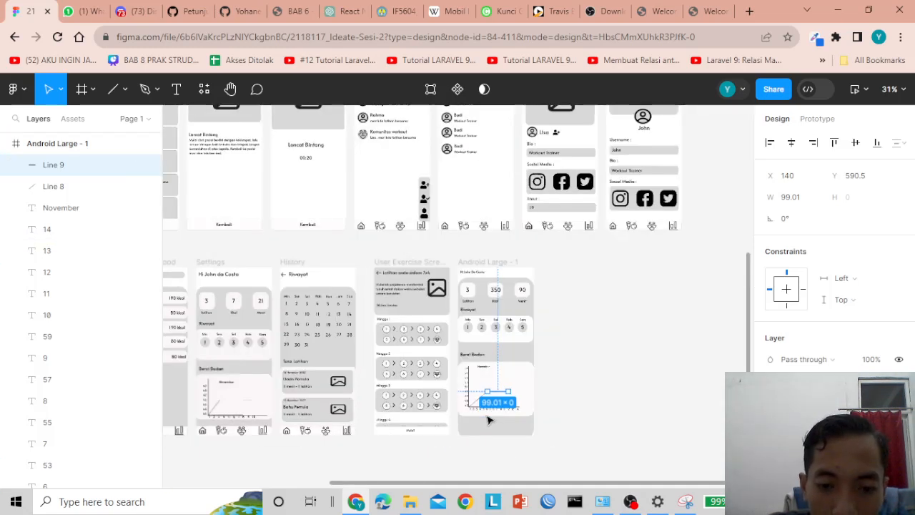
{"action": "scroll", "coordinate": [487, 426], "scroll_direction": "up", "scroll_amount": 5}
{"action": "left_click", "coordinate": [498, 435]}
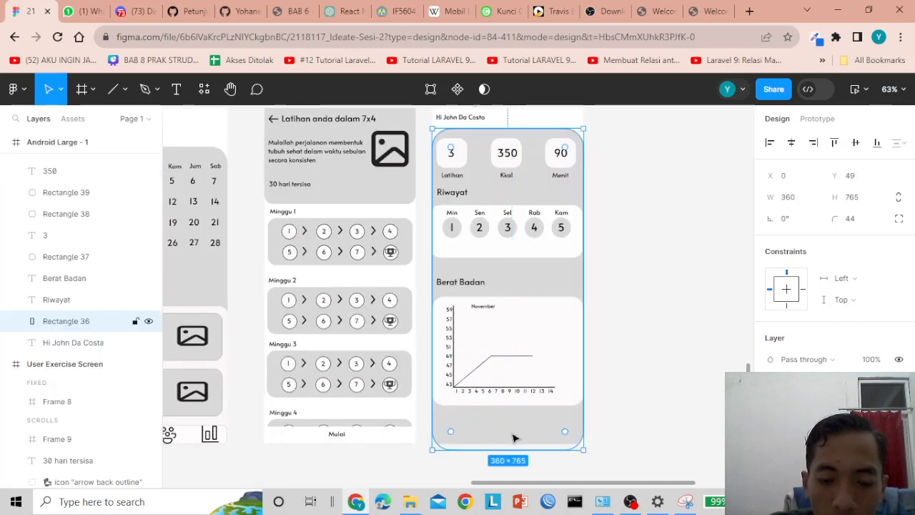
{"action": "left_click", "coordinate": [376, 468]}
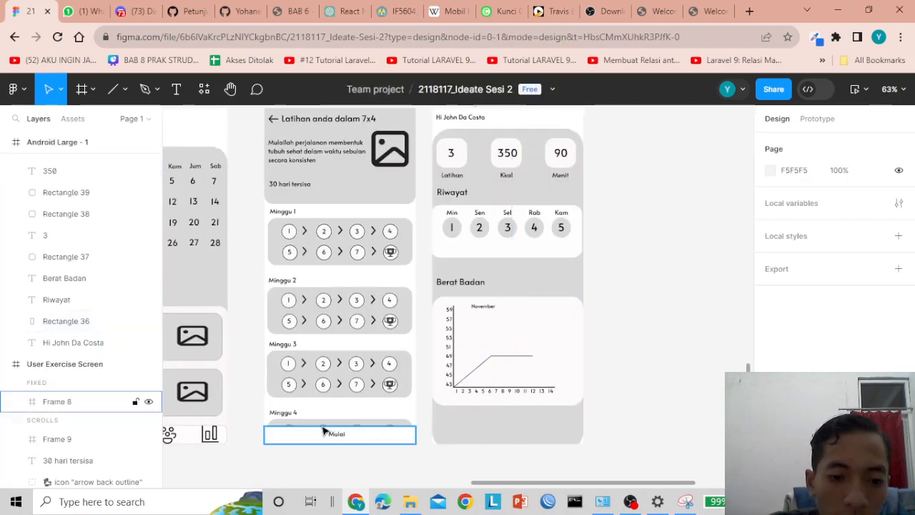
{"action": "left_click", "coordinate": [91, 89]}
{"action": "left_click", "coordinate": [93, 89]}
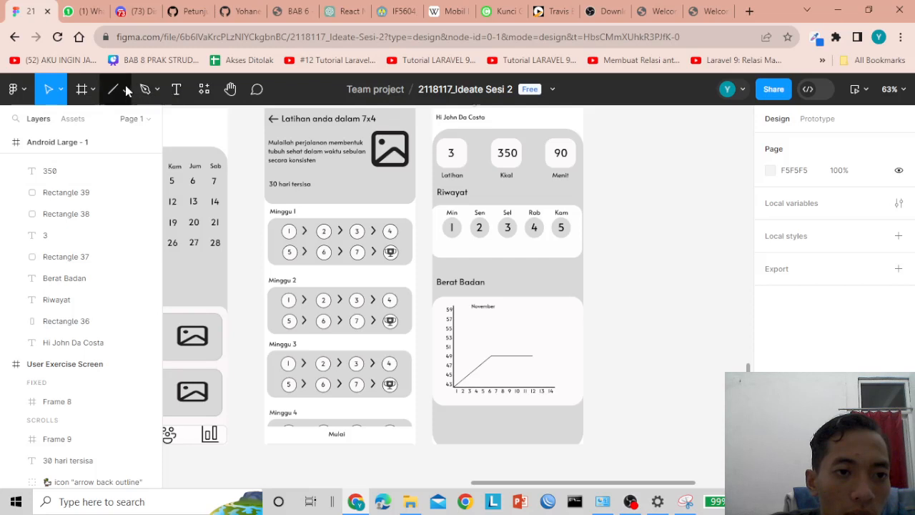
{"action": "left_click", "coordinate": [124, 88]}
- Draw a bottom bar rectangle with FAF7F7 fill and corner radius 10 across the screen
{"action": "left_click", "coordinate": [104, 121]}
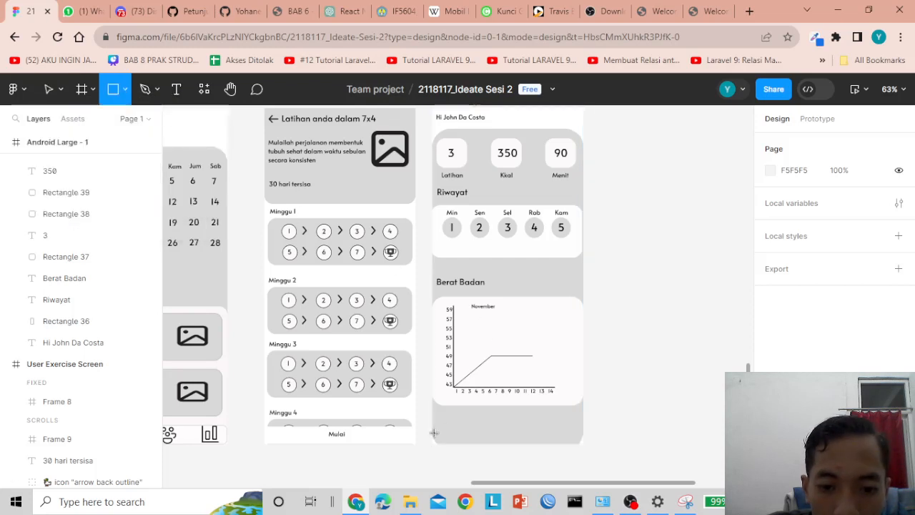
{"action": "left_click_drag", "start_coordinate": [433, 429], "coordinate": [585, 448]}
{"action": "scroll", "coordinate": [627, 436], "scroll_direction": "up", "scroll_amount": 3, "text": "ctrl"}
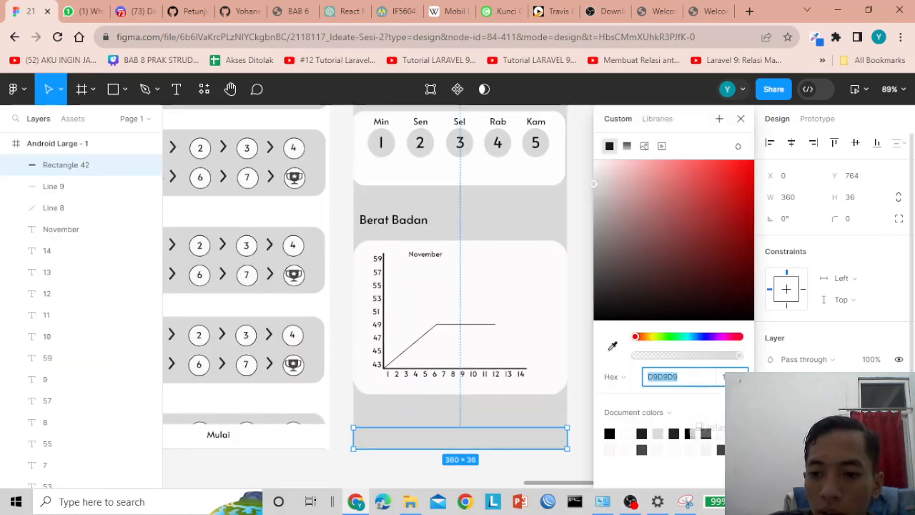
{"action": "left_click", "coordinate": [772, 411]}
{"action": "left_click_drag", "start_coordinate": [593, 181], "coordinate": [594, 160]}
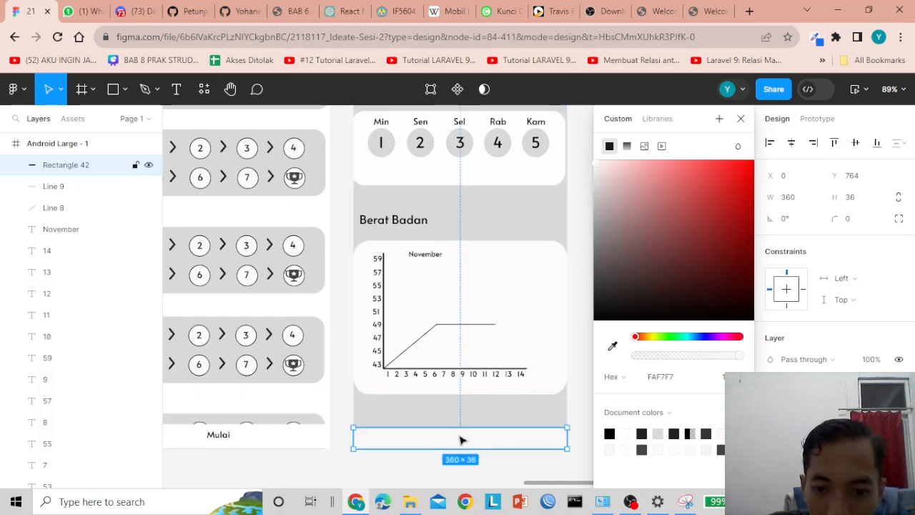
{"action": "left_click", "coordinate": [850, 222]}
{"action": "type", "text": "1"}
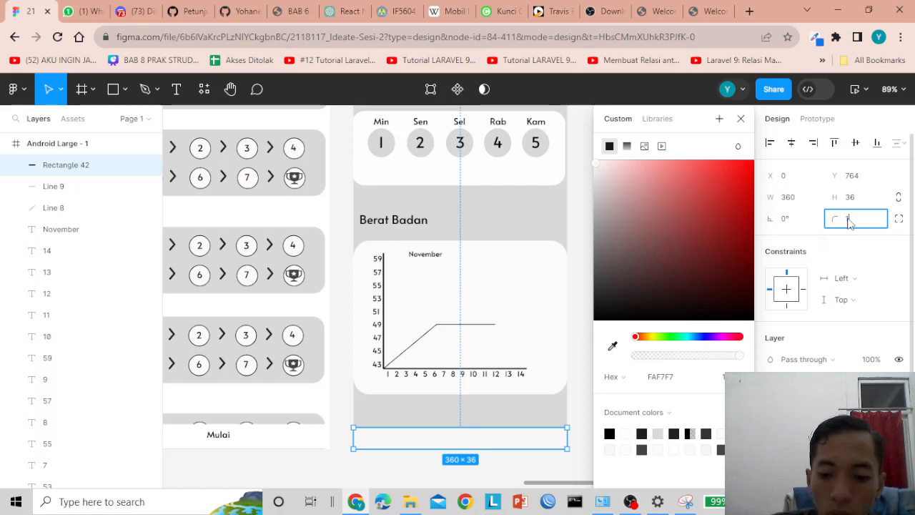
{"action": "key", "text": "Return"}
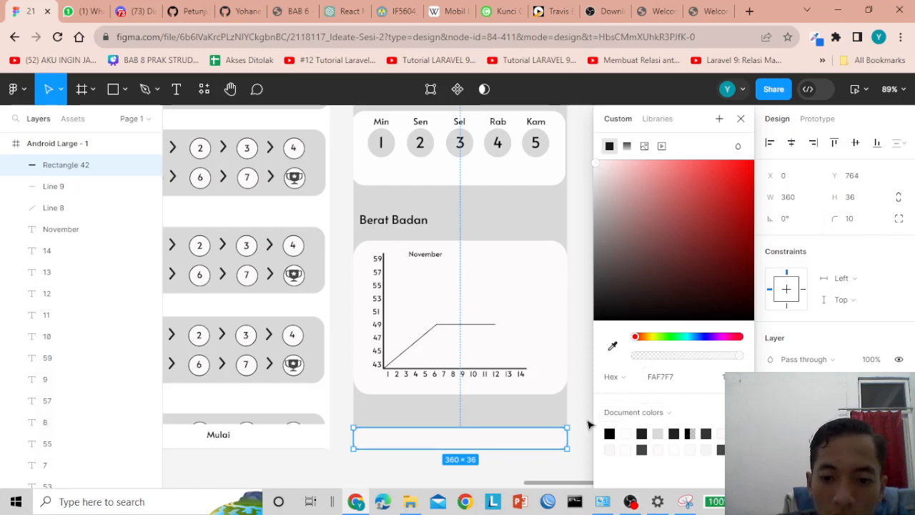
{"action": "left_click", "coordinate": [586, 422]}
- Add a 000000 stroke at 20% to the bottom bar, leaving the blend mode unchanged
{"action": "left_click", "coordinate": [477, 444]}
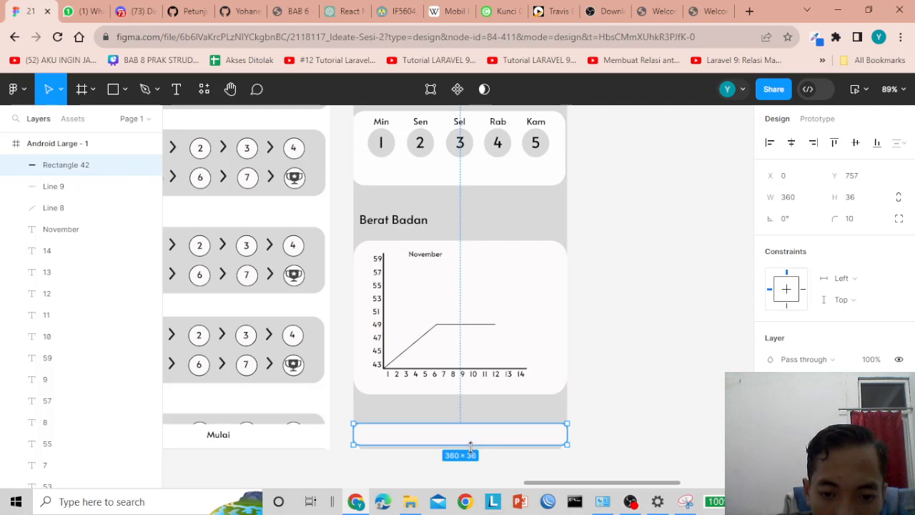
{"action": "left_click", "coordinate": [634, 428]}
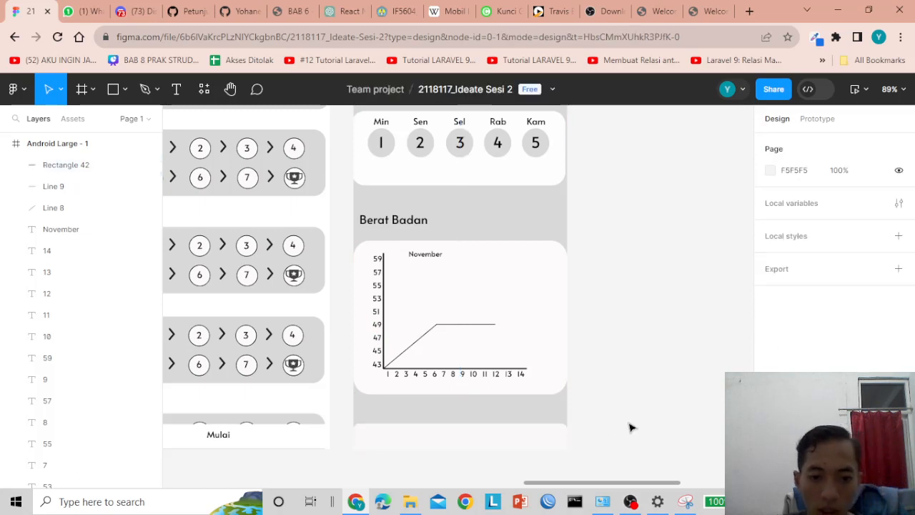
{"action": "left_click", "coordinate": [482, 436]}
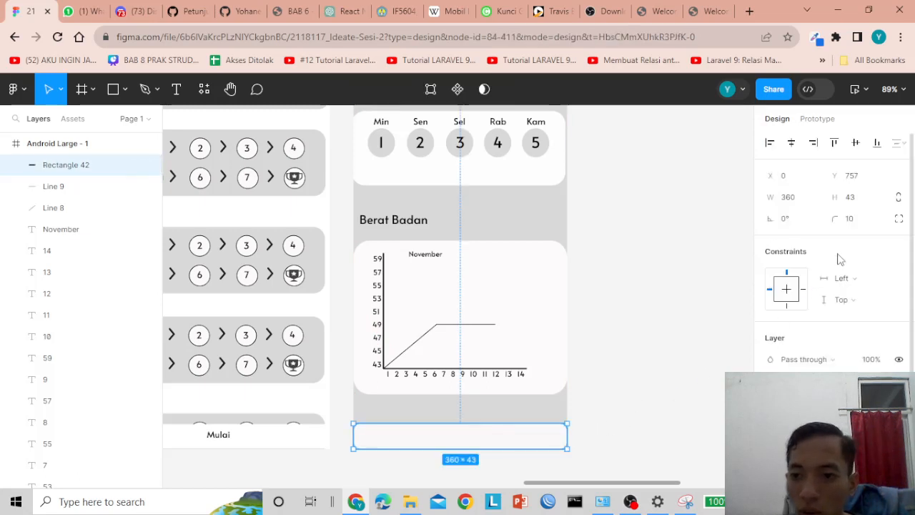
{"action": "left_click", "coordinate": [844, 359]}
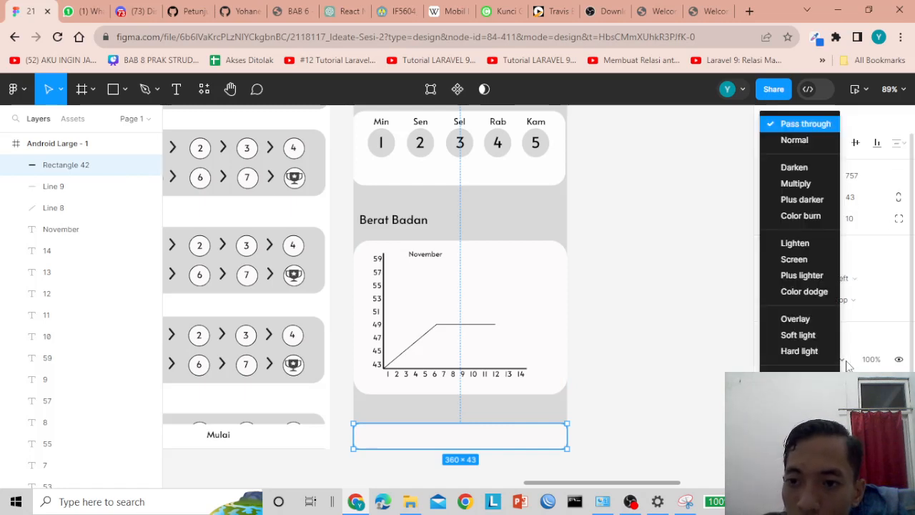
{"action": "left_click", "coordinate": [847, 366]}
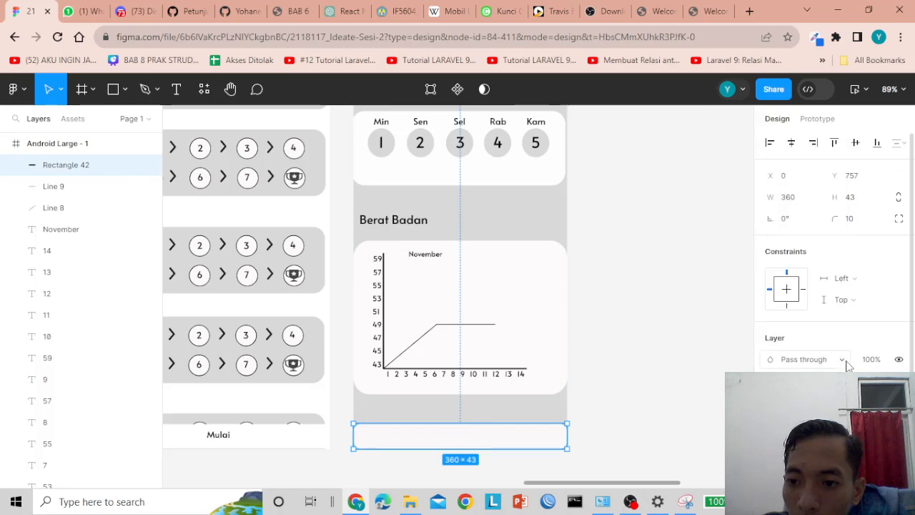
{"action": "scroll", "coordinate": [833, 250], "scroll_direction": "down", "scroll_amount": 2}
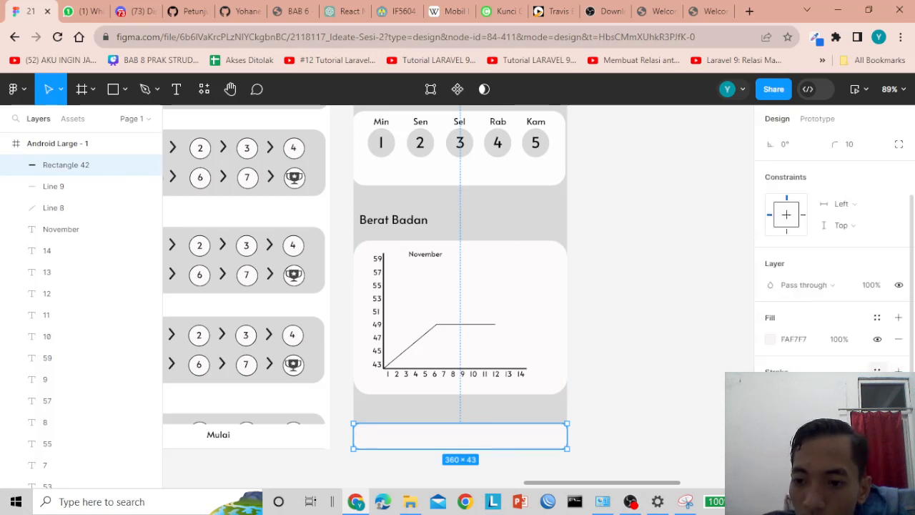
{"action": "left_click", "coordinate": [877, 369]}
{"action": "left_click", "coordinate": [877, 369]}
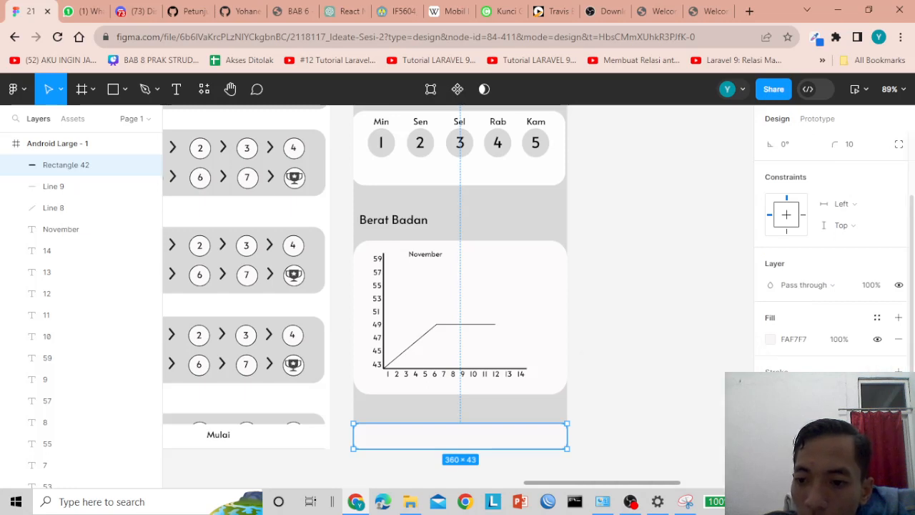
{"action": "left_click", "coordinate": [898, 369]}
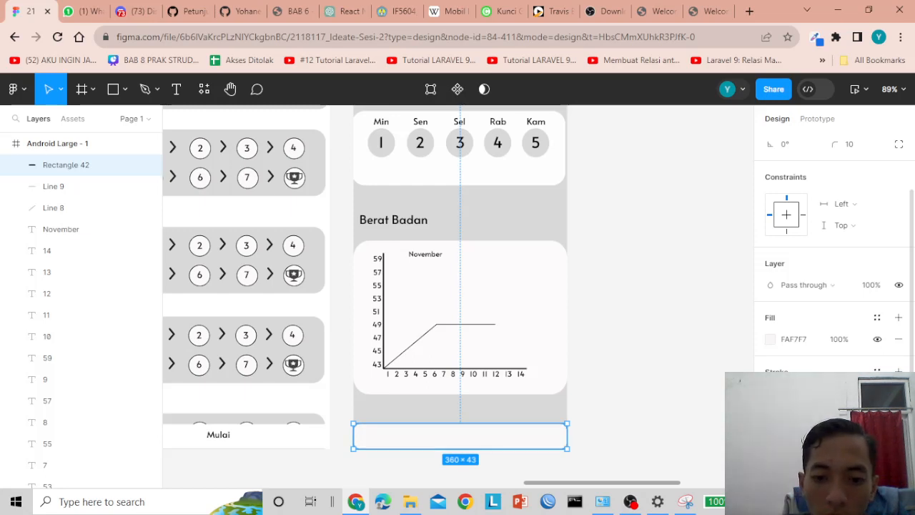
- Preview the bar's faint outline, then select the Mulai frame on the exercise screen
{"action": "left_click", "coordinate": [717, 374]}
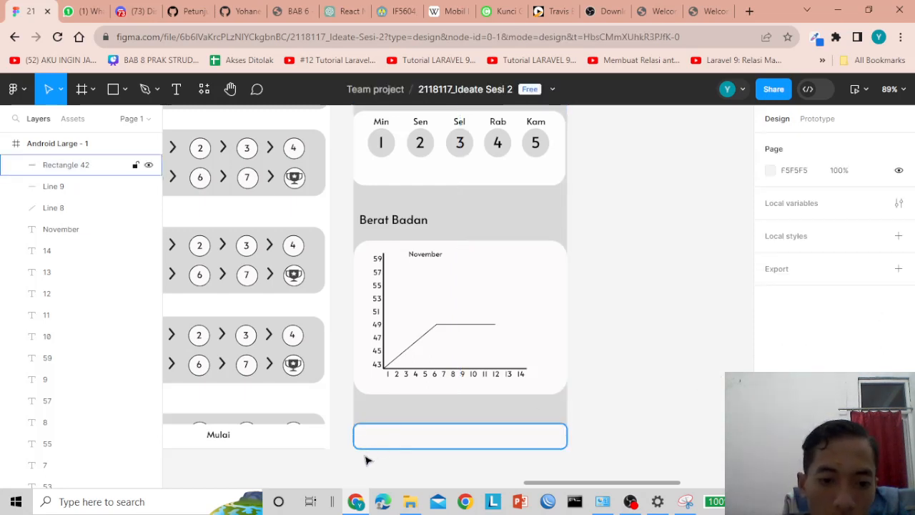
{"action": "left_click", "coordinate": [387, 443]}
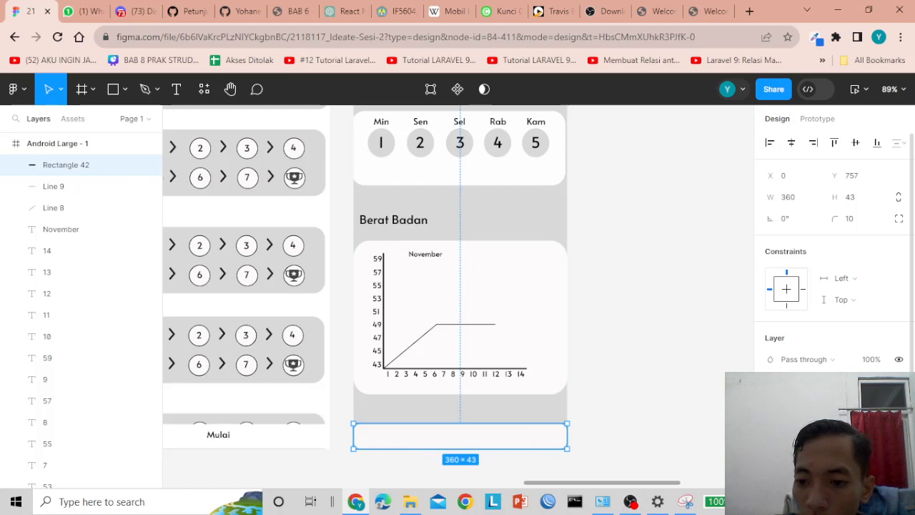
{"action": "scroll", "coordinate": [844, 352], "scroll_direction": "down", "scroll_amount": 2}
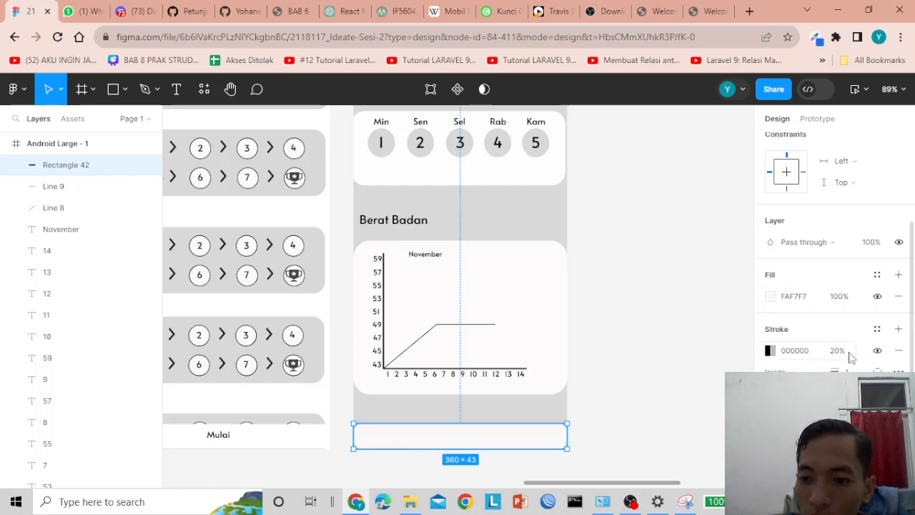
{"action": "left_click_drag", "start_coordinate": [605, 483], "coordinate": [553, 484]}
{"action": "left_click", "coordinate": [564, 441]}
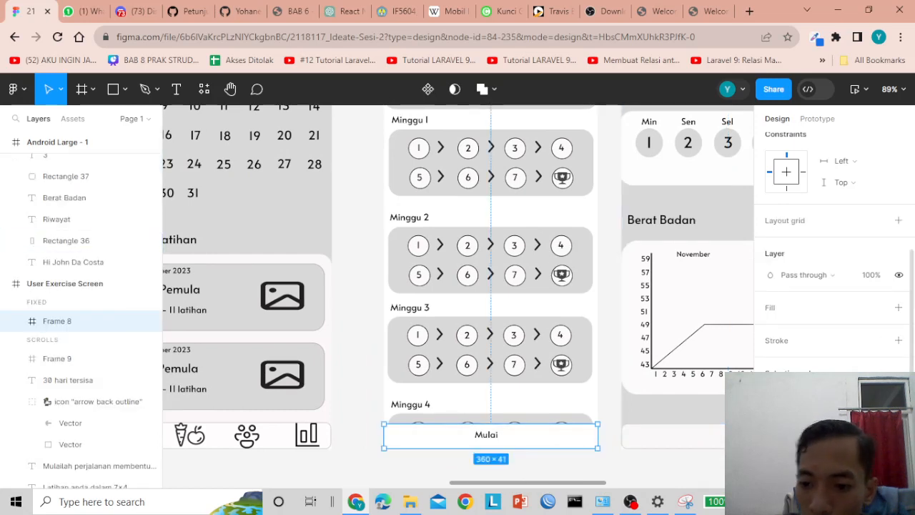
- Add a 000000 stroke at 20% opacity to the Mulai frame
{"action": "left_click", "coordinate": [899, 341]}
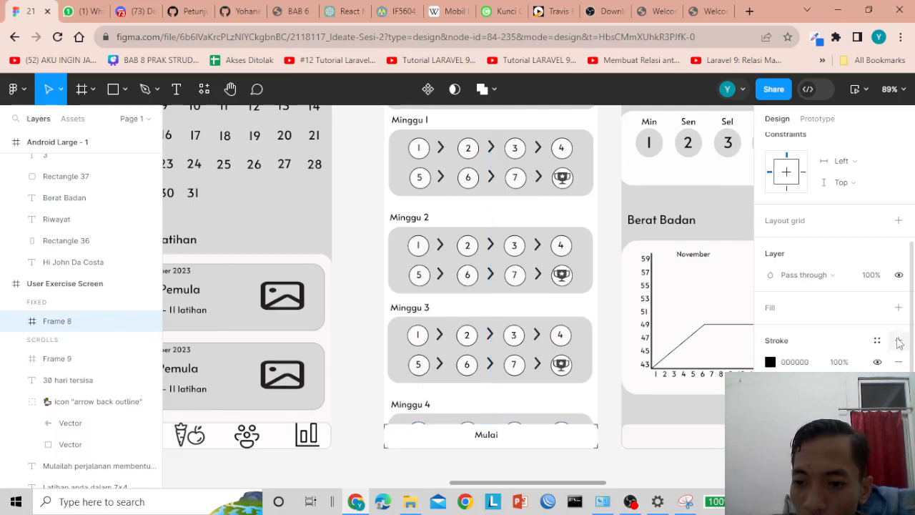
{"action": "left_click", "coordinate": [839, 362]}
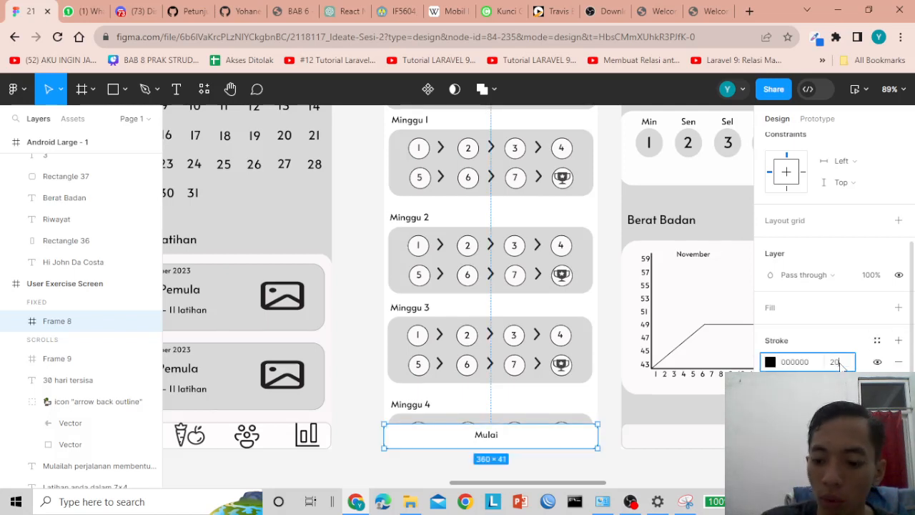
{"action": "left_click", "coordinate": [628, 469]}
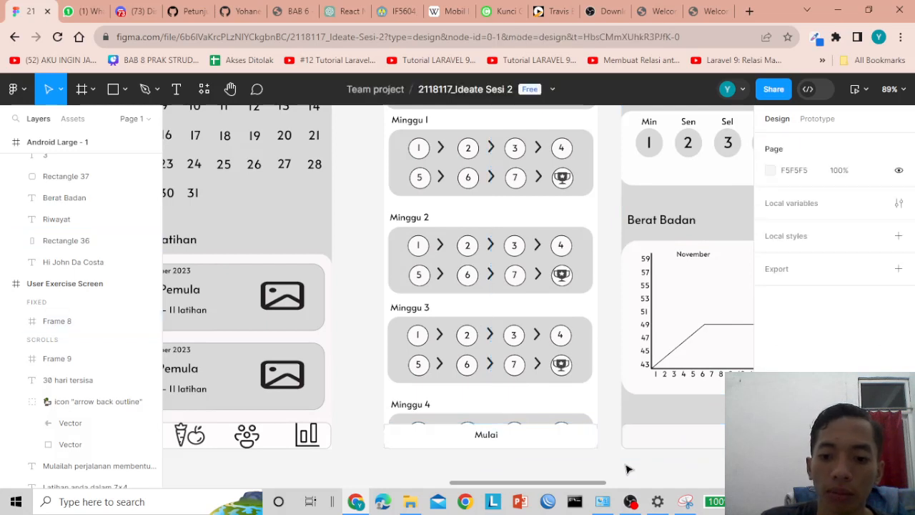
{"action": "left_click", "coordinate": [589, 437]}
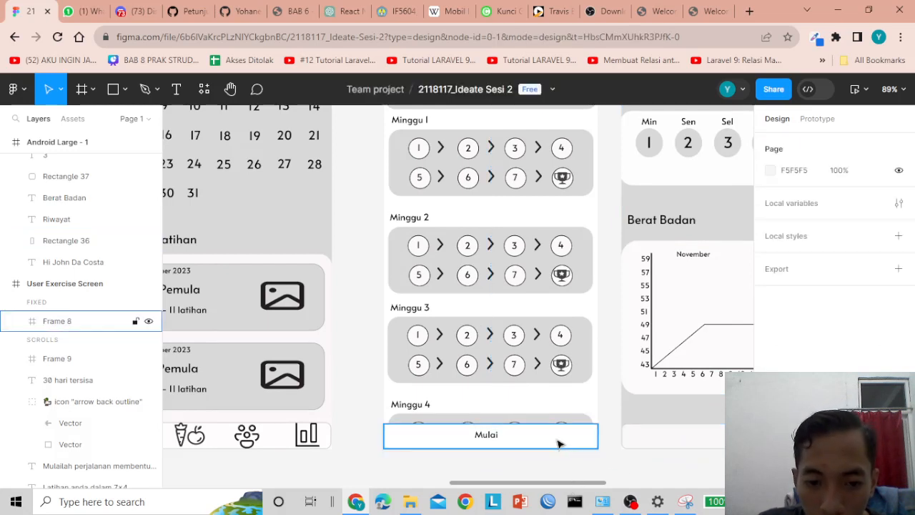
{"action": "left_click_drag", "start_coordinate": [596, 432], "coordinate": [599, 431]}
{"action": "scroll", "coordinate": [575, 443], "scroll_direction": "down", "scroll_amount": 3}
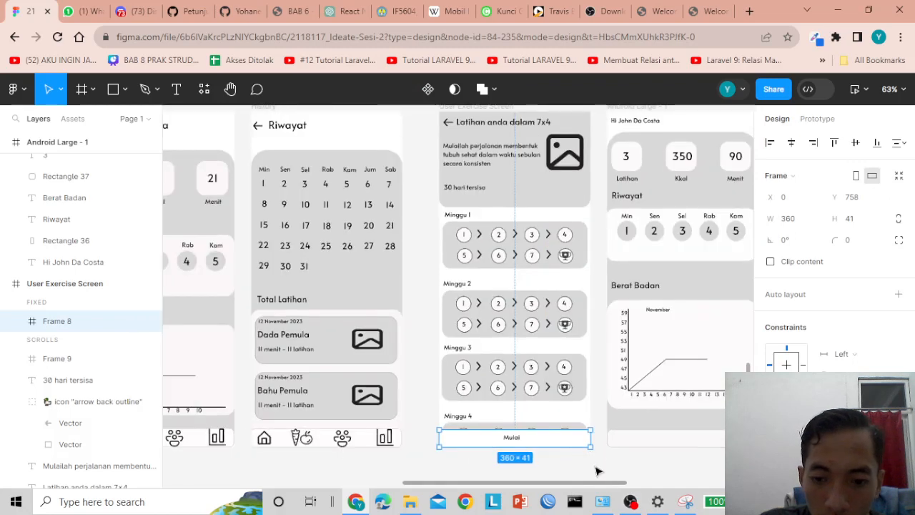
{"action": "scroll", "coordinate": [608, 486], "scroll_direction": "right", "scroll_amount": 3}
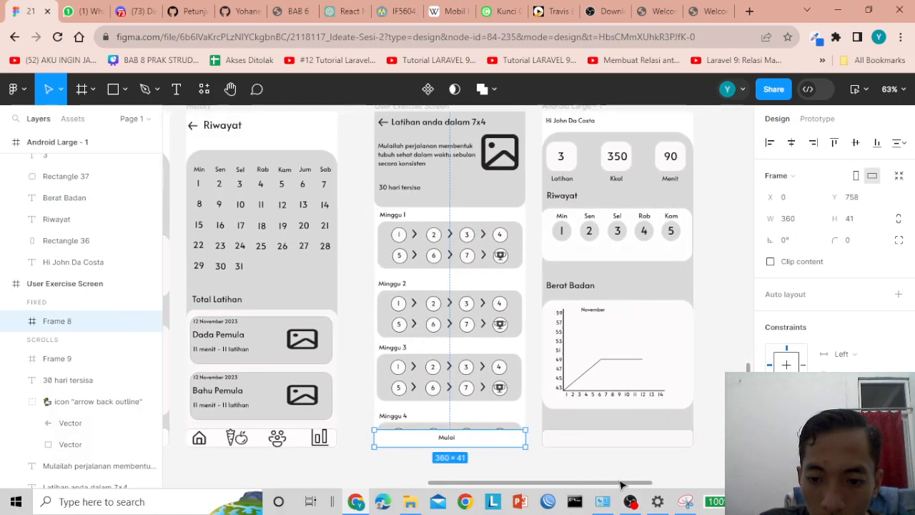
{"action": "scroll", "coordinate": [646, 454], "scroll_direction": "down", "scroll_amount": 2}
{"action": "scroll", "coordinate": [646, 453], "scroll_direction": "up", "scroll_amount": 3}
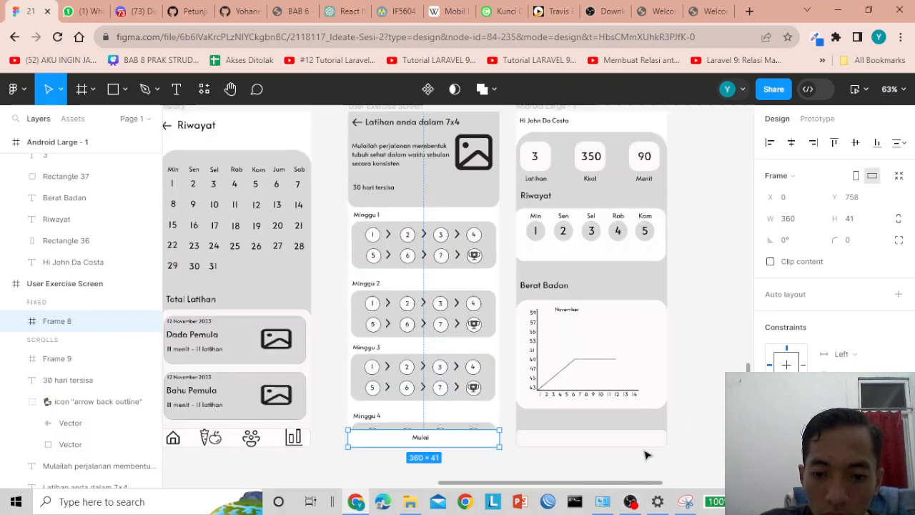
- Compare with the home bar and set the Mulai outline to 1 px Inside
{"action": "left_click", "coordinate": [644, 444]}
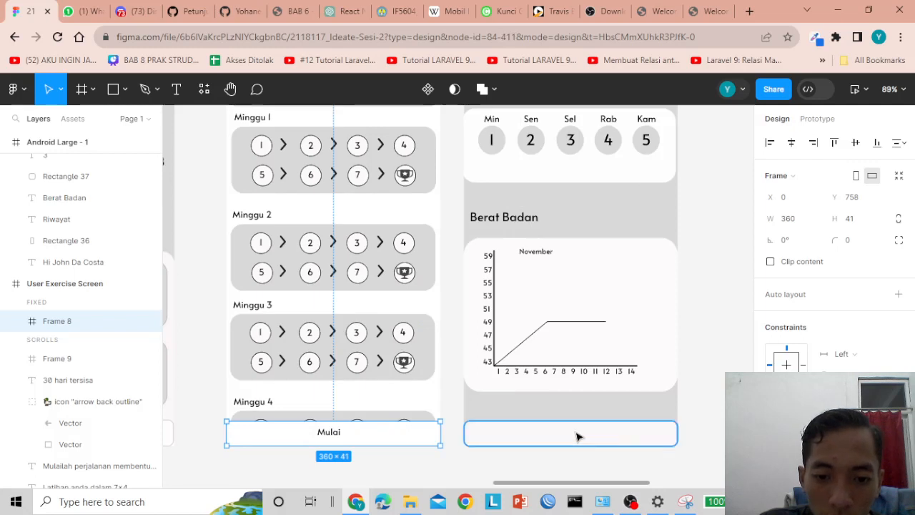
{"action": "left_click", "coordinate": [423, 443]}
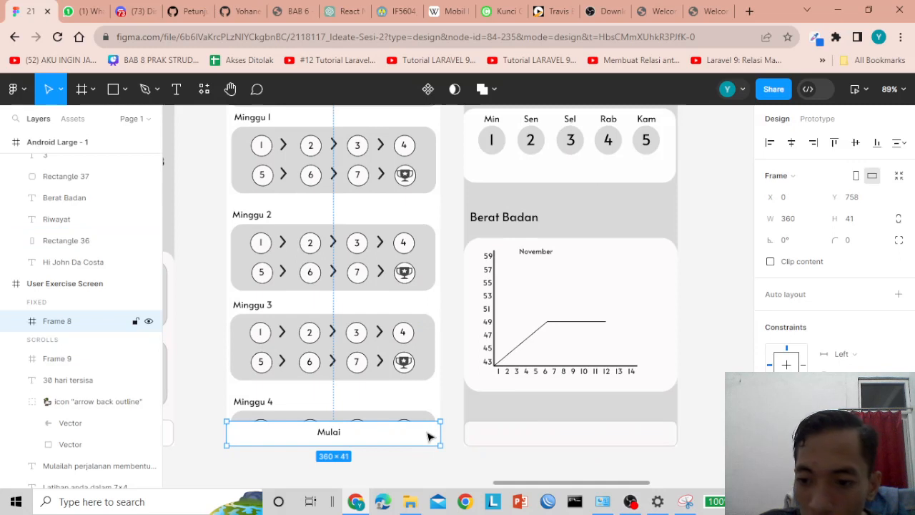
{"action": "scroll", "coordinate": [833, 250], "scroll_direction": "down", "scroll_amount": 3}
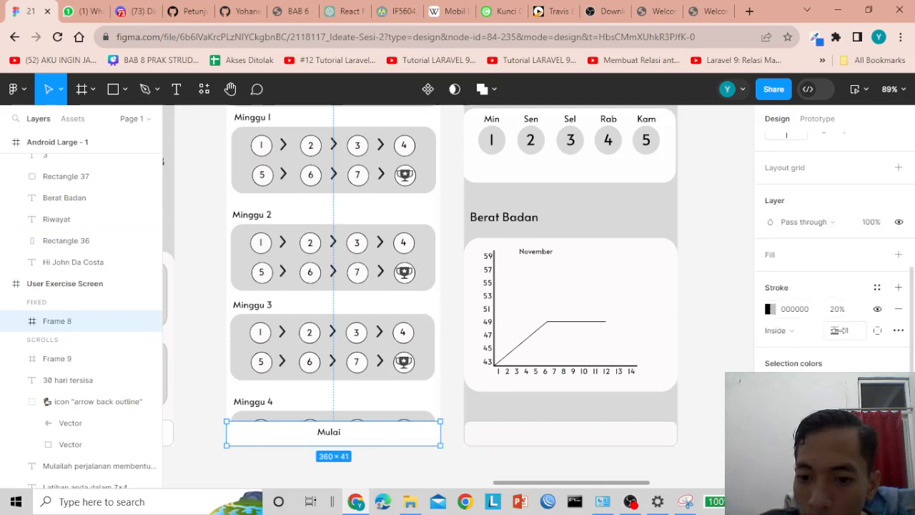
{"action": "left_click", "coordinate": [848, 336]}
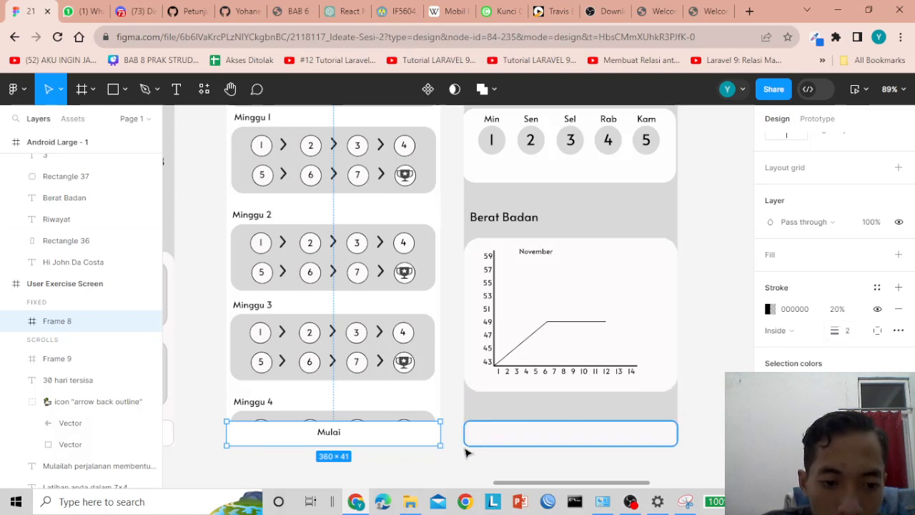
{"action": "left_click", "coordinate": [447, 472]}
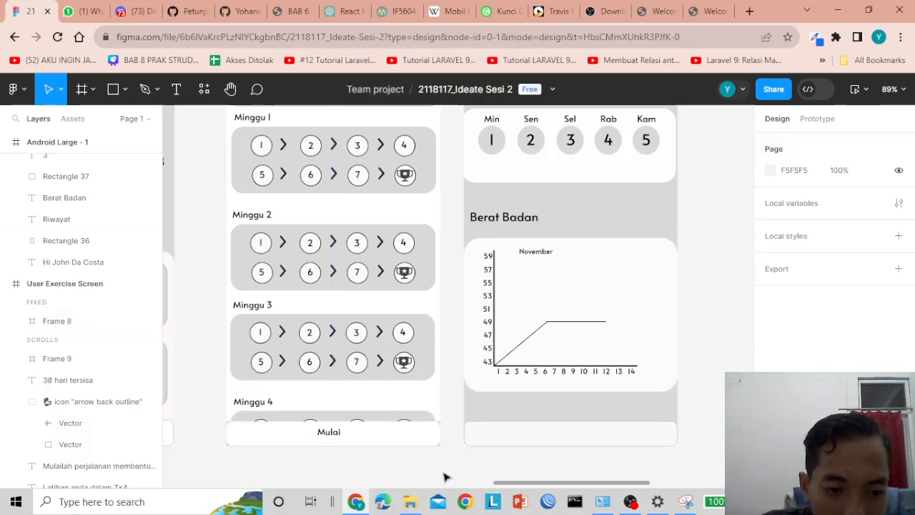
{"action": "left_click", "coordinate": [414, 437]}
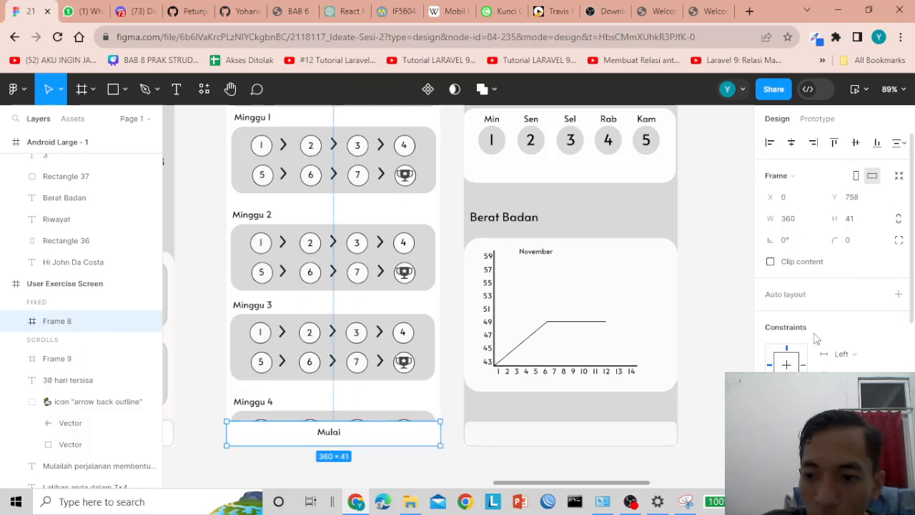
- Fine-tune the Mulai outline thickness, then reselect the home screen's bottom bar rectangle
{"action": "scroll", "coordinate": [417, 392], "scroll_direction": "down", "scroll_amount": 3}
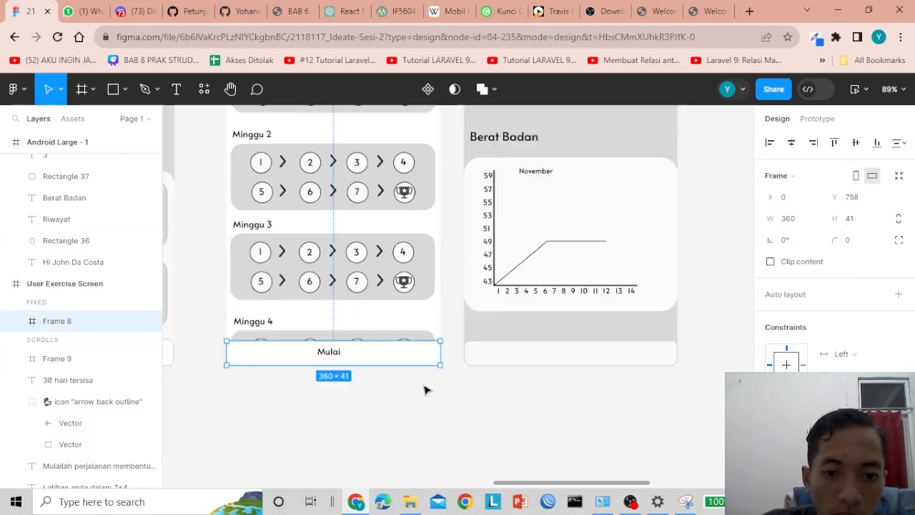
{"action": "scroll", "coordinate": [424, 389], "scroll_direction": "up", "scroll_amount": 3}
{"action": "scroll", "coordinate": [819, 367], "scroll_direction": "down", "scroll_amount": 3}
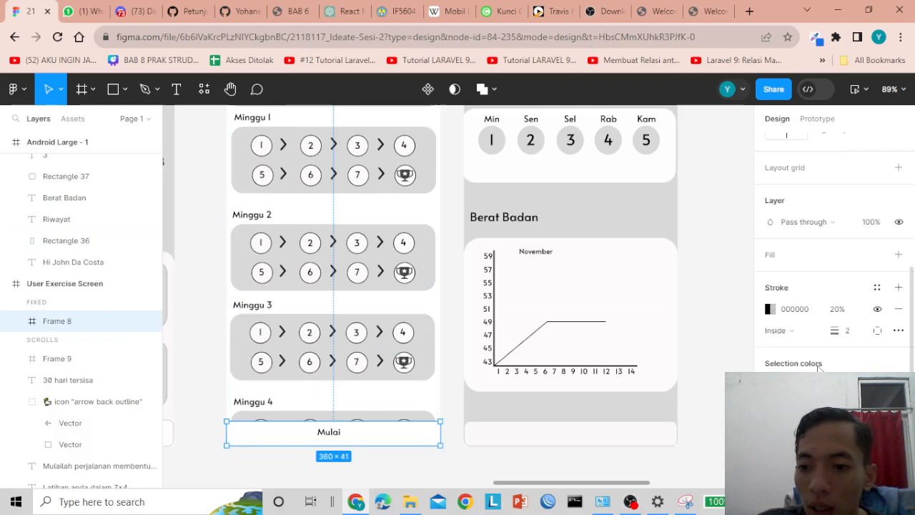
{"action": "left_click", "coordinate": [850, 333]}
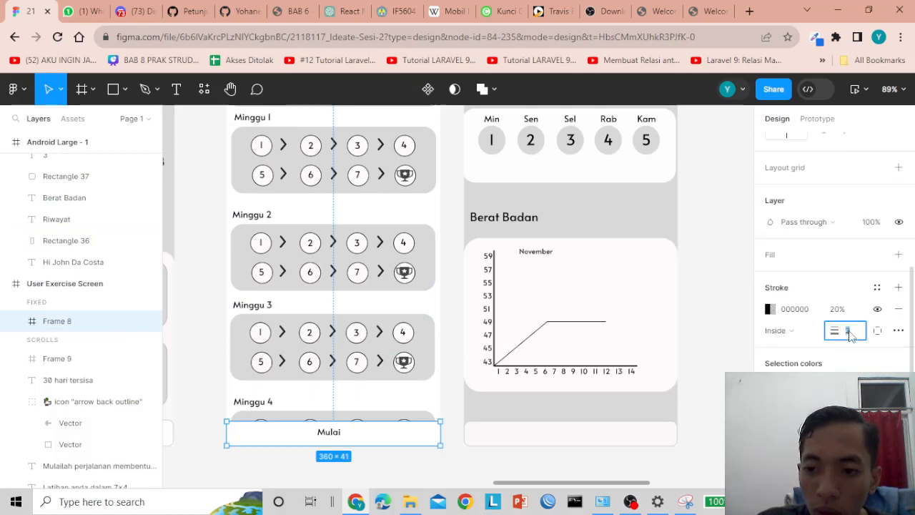
{"action": "left_click", "coordinate": [515, 458]}
{"action": "left_click", "coordinate": [534, 443]}
{"action": "scroll", "coordinate": [572, 415], "scroll_direction": "up", "scroll_amount": 5}
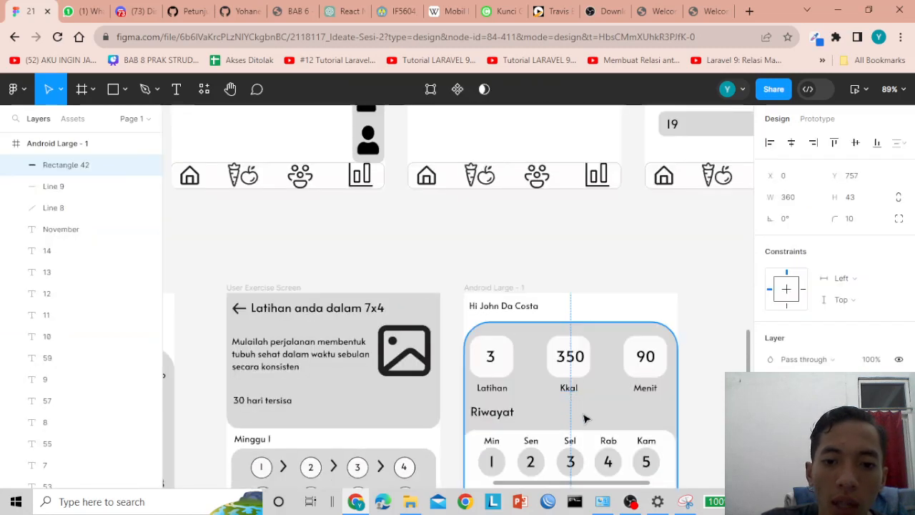
{"action": "scroll", "coordinate": [433, 266], "scroll_direction": "down", "scroll_amount": 5}
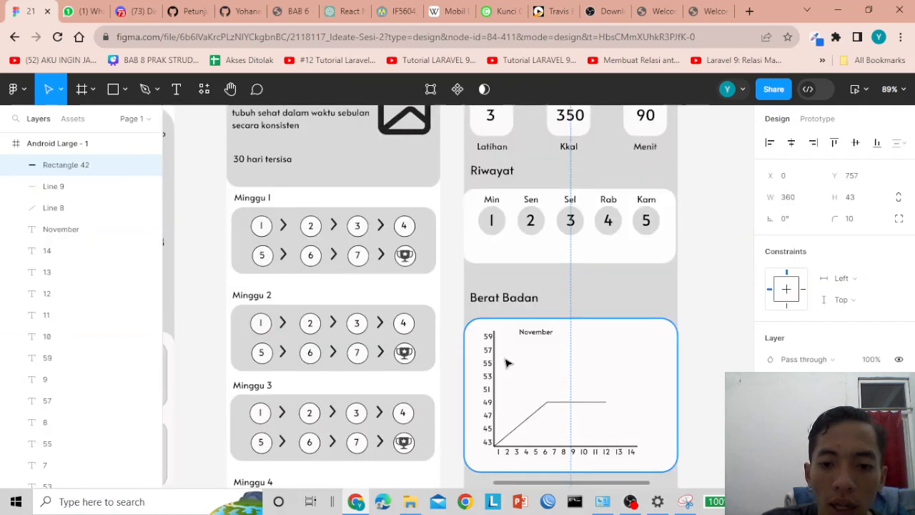
- Use the Iconduck plugin to place a 'home' outline icon below the screens
{"action": "left_click", "coordinate": [204, 89]}
{"action": "left_click", "coordinate": [264, 267]}
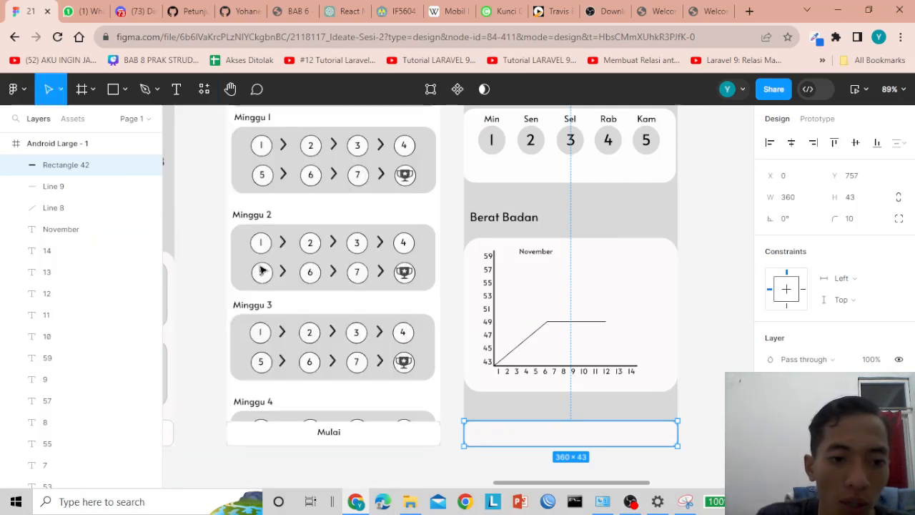
{"action": "left_click", "coordinate": [565, 179]}
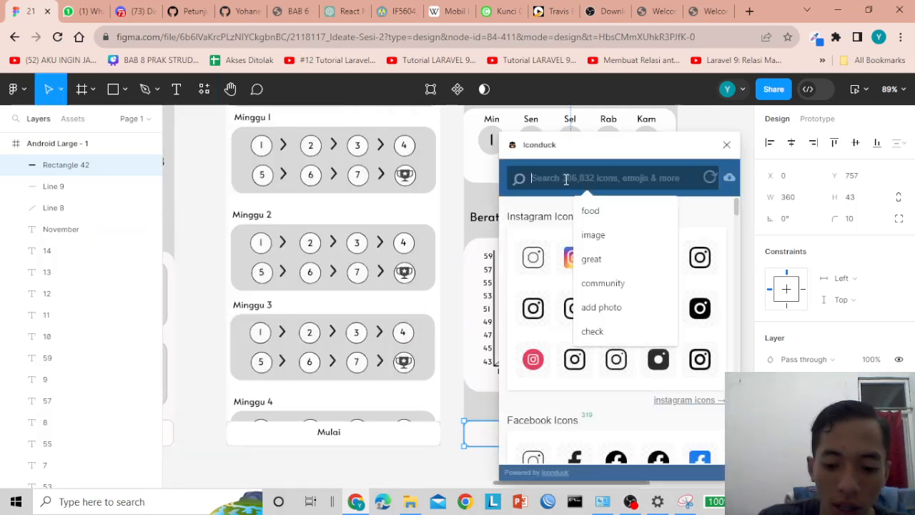
{"action": "type", "text": "home"}
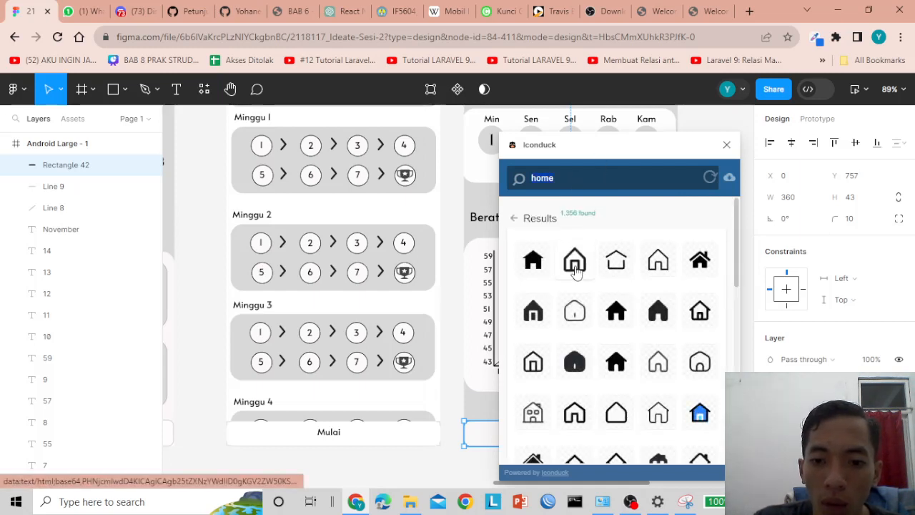
{"action": "left_click_drag", "start_coordinate": [572, 266], "coordinate": [295, 465]}
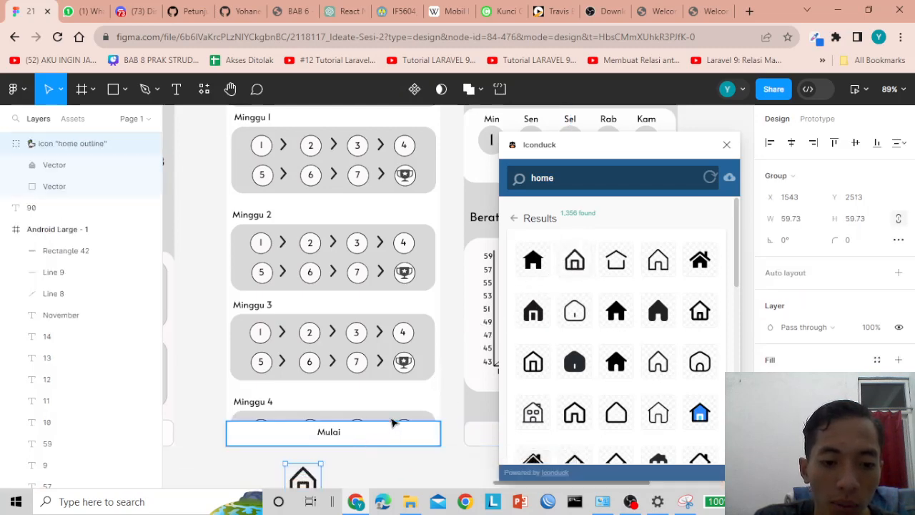
{"action": "scroll", "coordinate": [397, 419], "scroll_direction": "down", "scroll_amount": 2}
{"action": "left_click", "coordinate": [419, 414]}
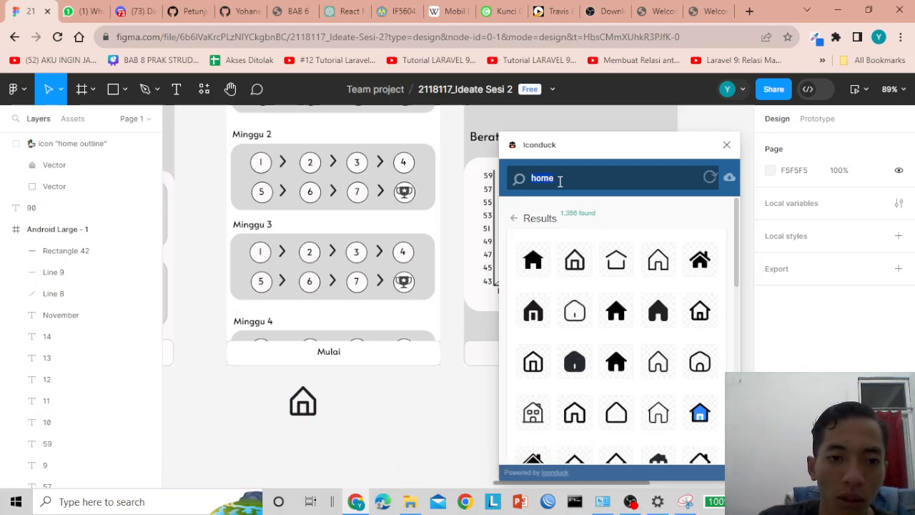
{"action": "scroll", "coordinate": [409, 266], "scroll_direction": "up", "scroll_amount": 5}
{"action": "scroll", "coordinate": [410, 266], "scroll_direction": "up", "scroll_amount": 1}
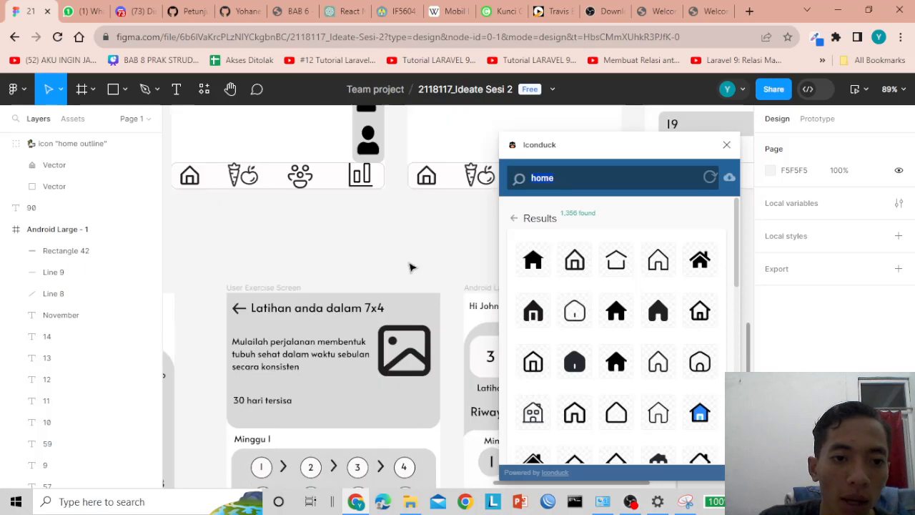
{"action": "scroll", "coordinate": [422, 258], "scroll_direction": "down", "scroll_amount": 4}
{"action": "scroll", "coordinate": [425, 251], "scroll_direction": "down", "scroll_amount": 4}
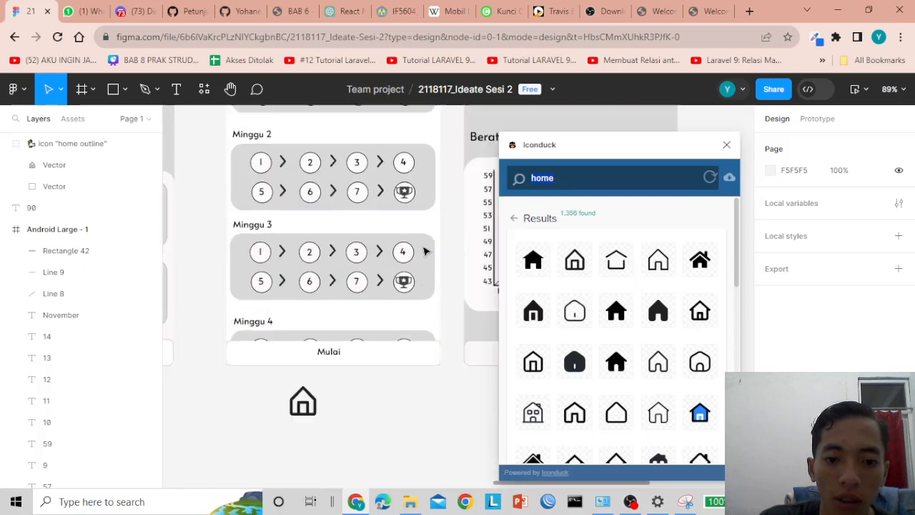
- Search Iconduck for 'food' and place the carrot and apple icon on the canvas
{"action": "type", "text": "food"}
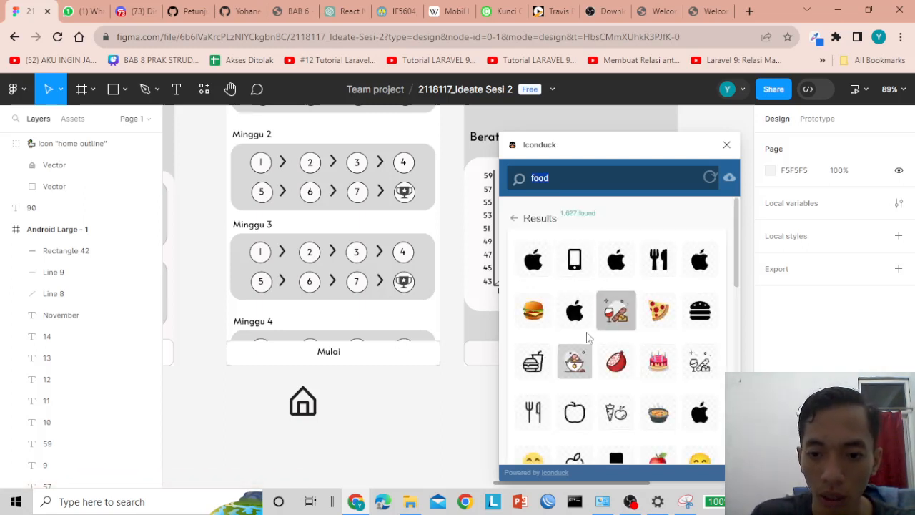
{"action": "scroll", "coordinate": [584, 334], "scroll_direction": "down", "scroll_amount": 3}
{"action": "scroll", "coordinate": [615, 286], "scroll_direction": "up", "scroll_amount": 3}
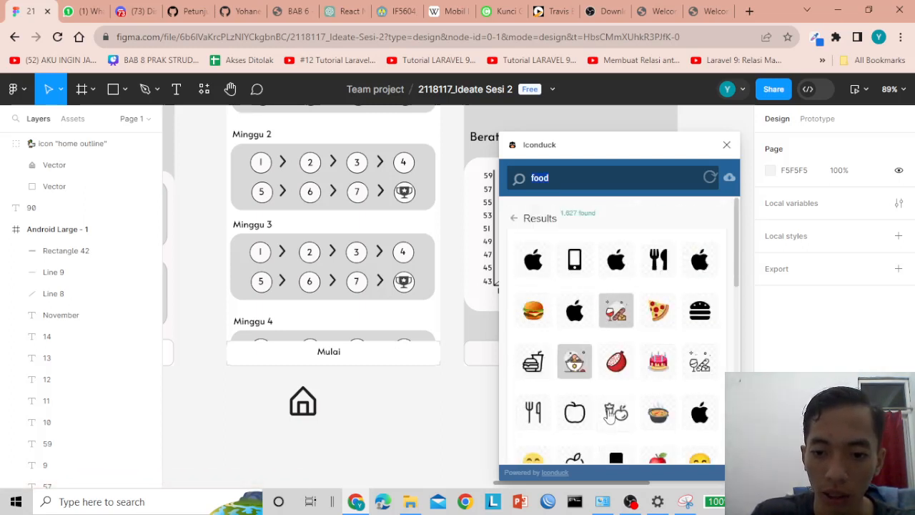
{"action": "left_click_drag", "start_coordinate": [616, 413], "coordinate": [397, 403]}
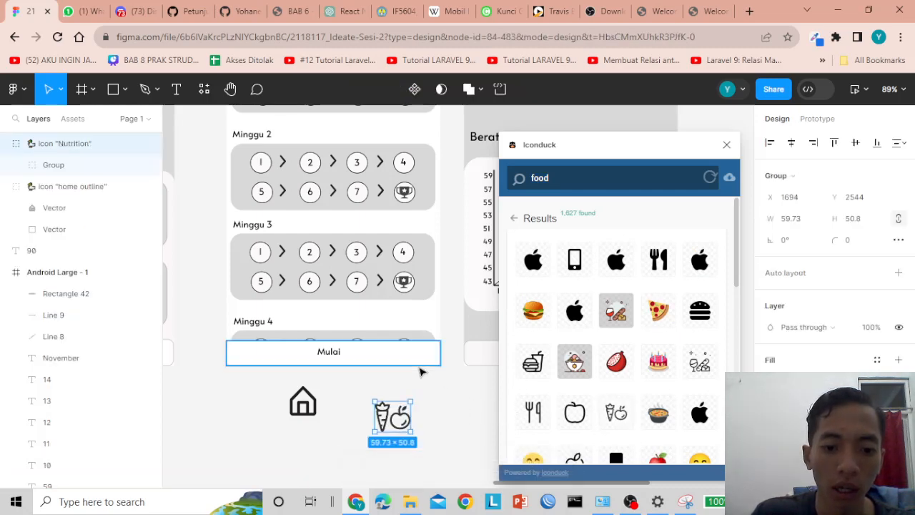
{"action": "scroll", "coordinate": [427, 362], "scroll_direction": "up", "scroll_amount": 5}
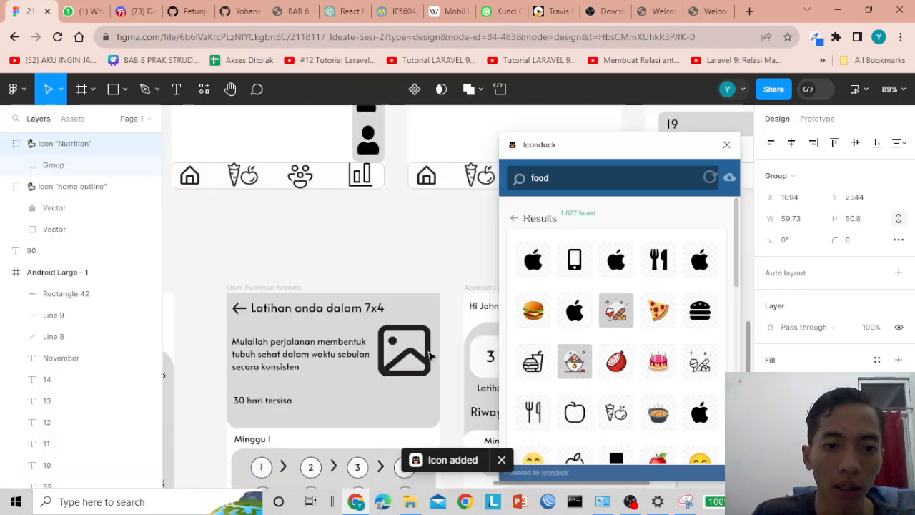
{"action": "scroll", "coordinate": [429, 356], "scroll_direction": "down", "scroll_amount": 2}
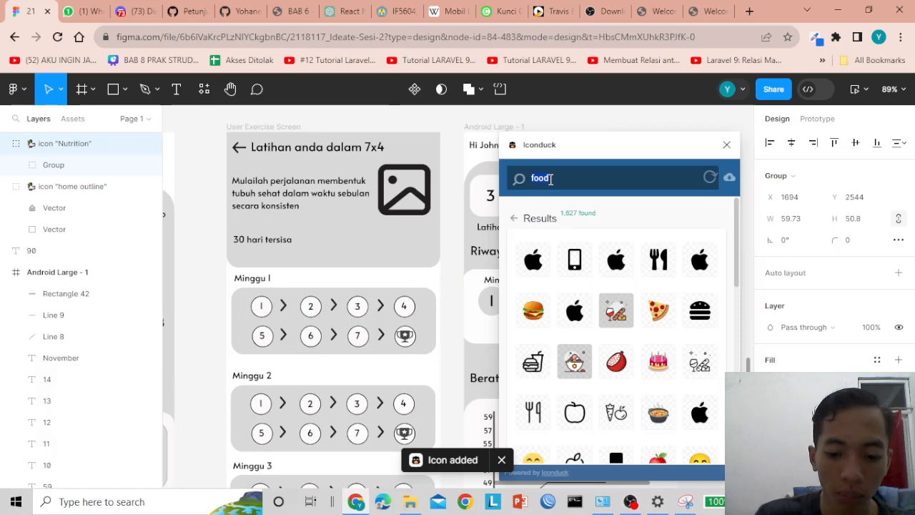
- Search 'people' and place the People Community icon on the canvas
{"action": "type", "text": "people"}
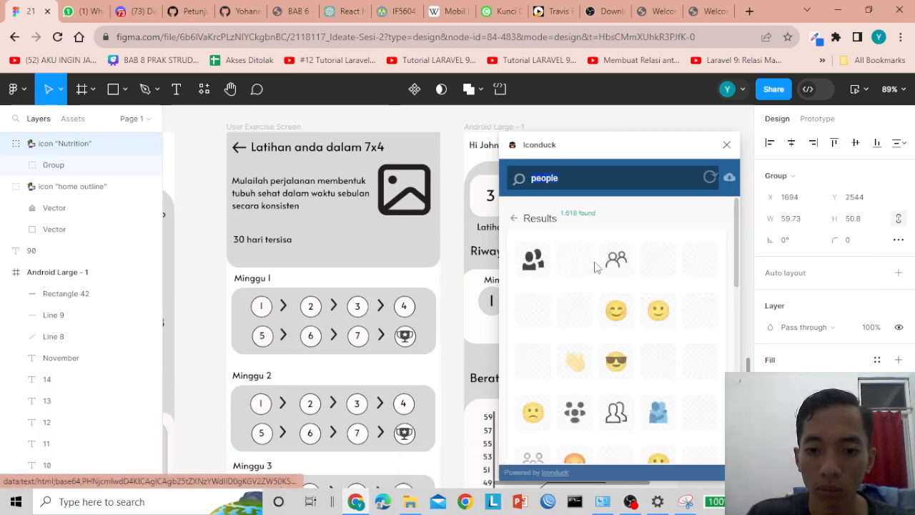
{"action": "scroll", "coordinate": [578, 266], "scroll_direction": "down", "scroll_amount": 3}
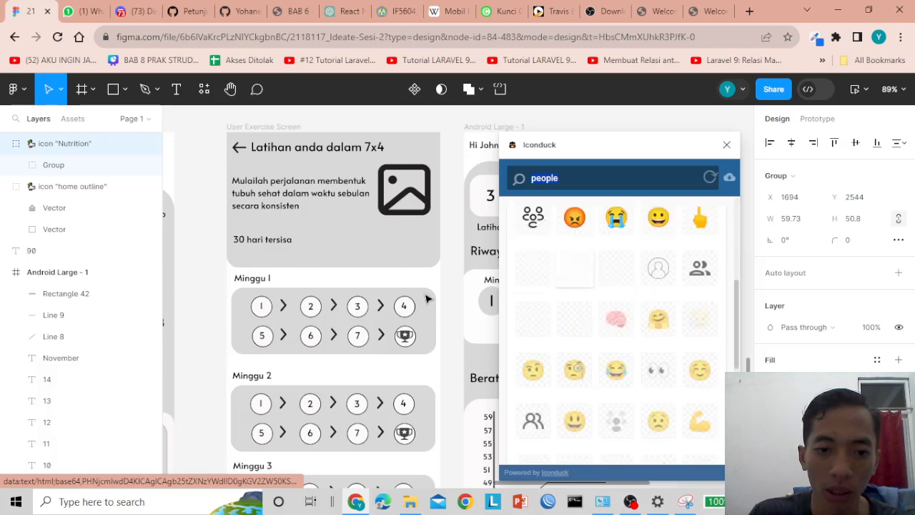
{"action": "scroll", "coordinate": [427, 298], "scroll_direction": "up", "scroll_amount": 4}
{"action": "scroll", "coordinate": [464, 286], "scroll_direction": "down", "scroll_amount": 2}
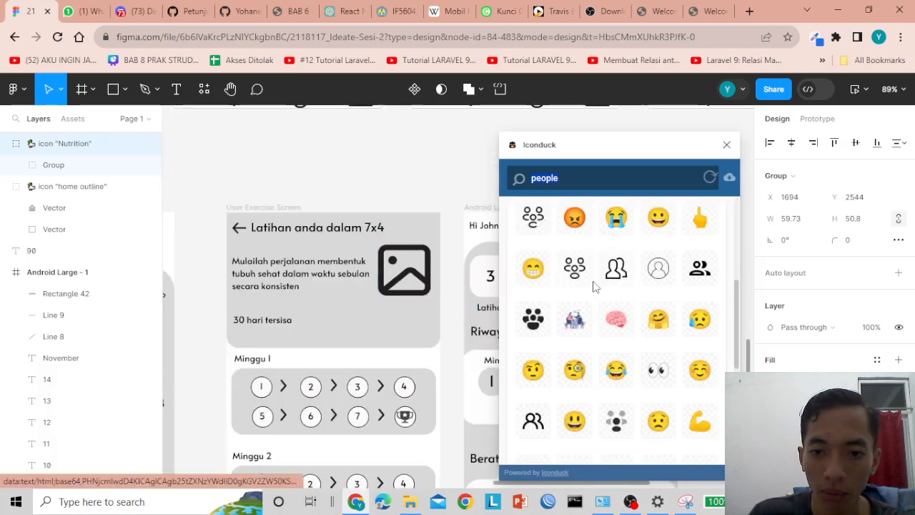
{"action": "scroll", "coordinate": [593, 287], "scroll_direction": "up", "scroll_amount": 3}
{"action": "scroll", "coordinate": [620, 290], "scroll_direction": "down", "scroll_amount": 3}
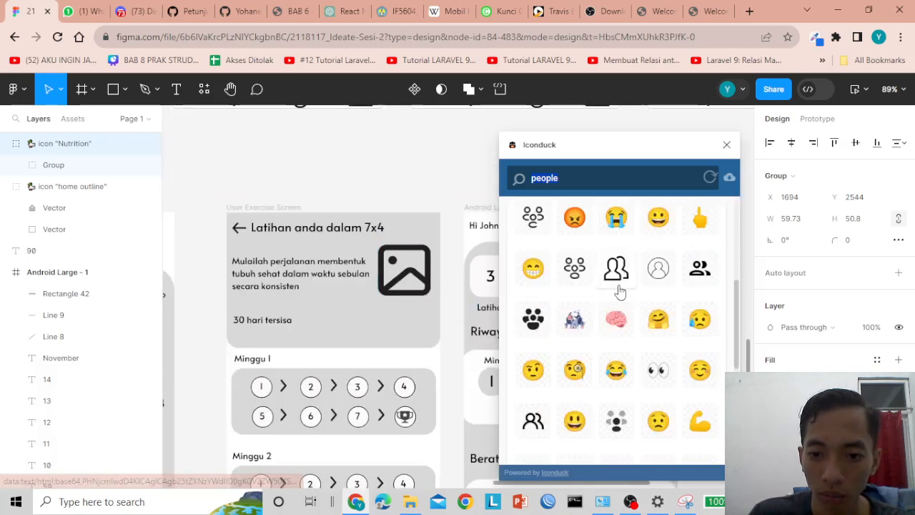
{"action": "scroll", "coordinate": [619, 289], "scroll_direction": "down", "scroll_amount": 3}
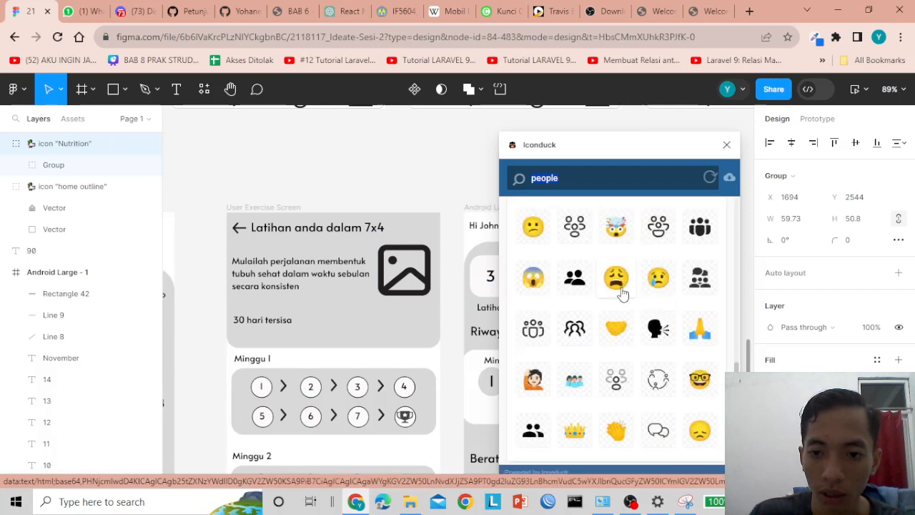
{"action": "left_click_drag", "start_coordinate": [656, 227], "coordinate": [424, 185]}
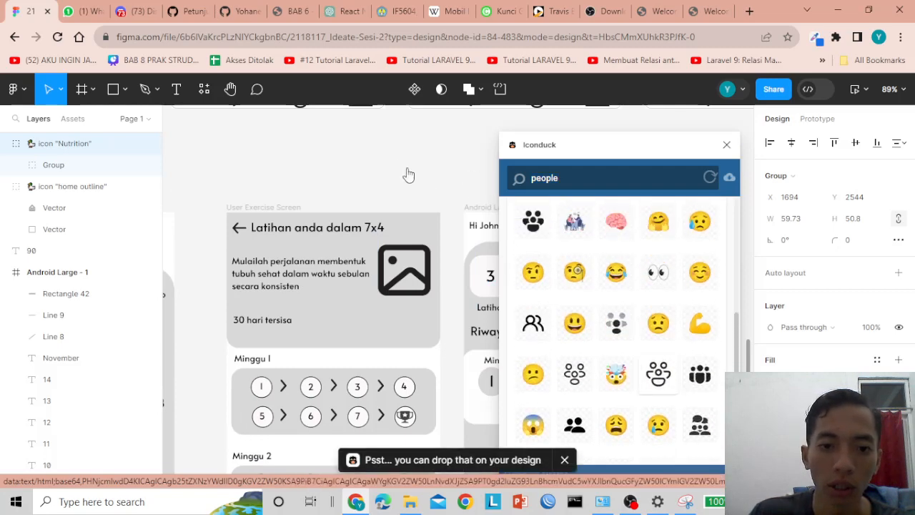
{"action": "scroll", "coordinate": [466, 241], "scroll_direction": "down", "scroll_amount": 2}
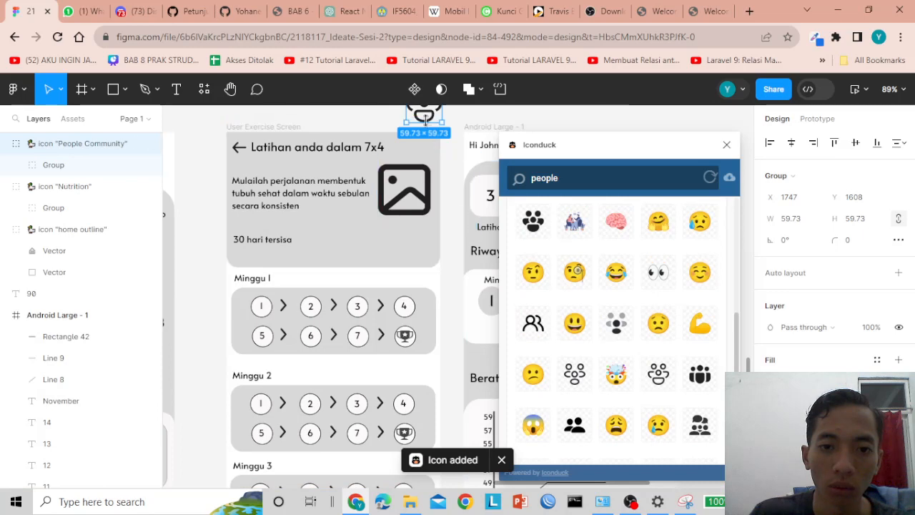
{"action": "left_click_drag", "start_coordinate": [425, 119], "coordinate": [446, 333]}
{"action": "scroll", "coordinate": [446, 338], "scroll_direction": "down", "scroll_amount": 8}
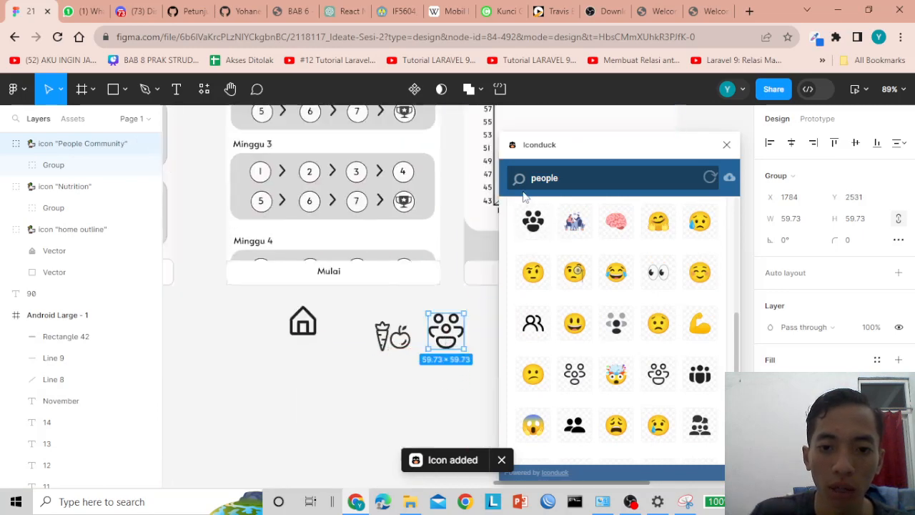
- Search 'stats' and place the bar chart icon on the canvas
{"action": "double_click", "coordinate": [545, 181]}
{"action": "type", "text": "stats"}
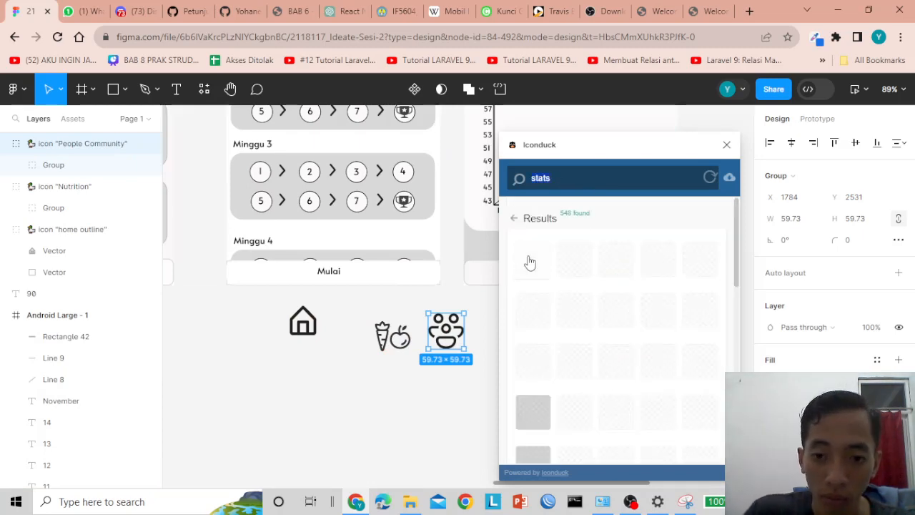
{"action": "left_click_drag", "start_coordinate": [658, 259], "coordinate": [369, 379]}
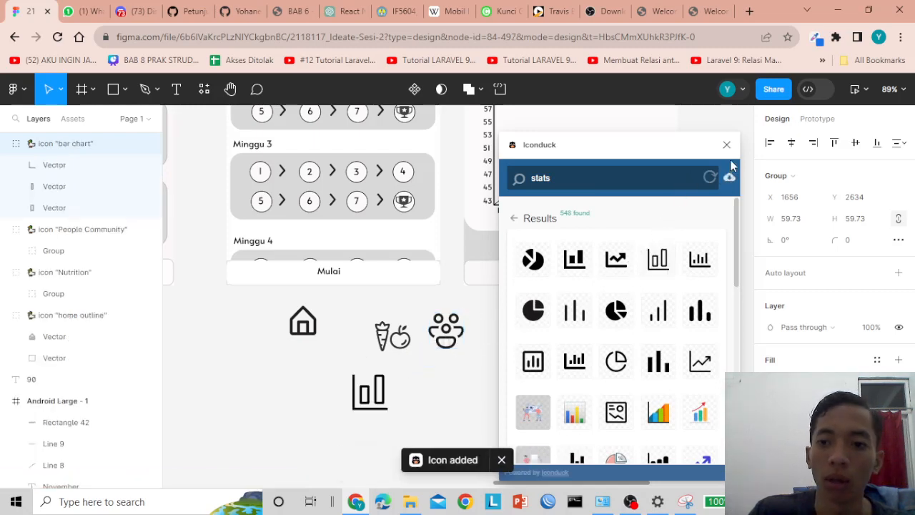
- Close the Iconduck panel and move the home icon into the bottom bar
{"action": "left_click", "coordinate": [726, 145]}
{"action": "left_click_drag", "start_coordinate": [309, 329], "coordinate": [484, 278]}
{"action": "left_click", "coordinate": [508, 323]}
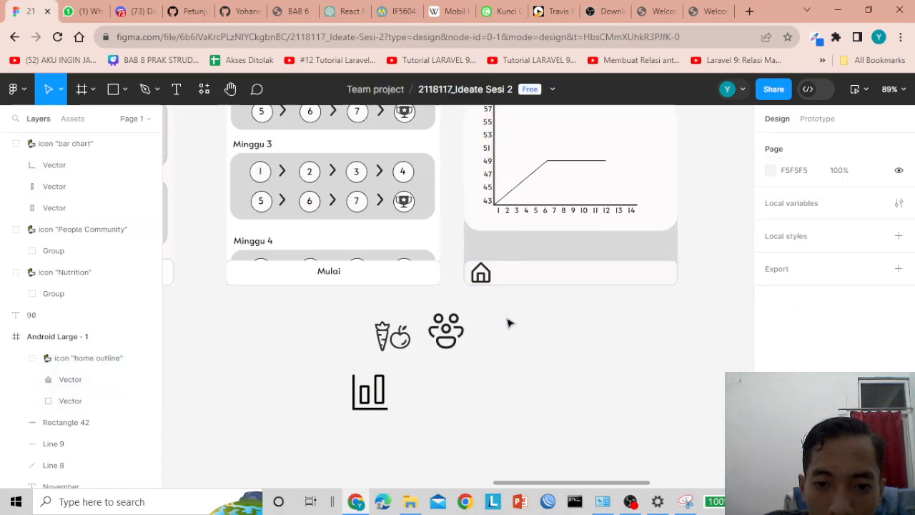
- Resize the nutrition icon to 43×42 and set the People Community icon's width to 43
{"action": "left_click", "coordinate": [488, 280]}
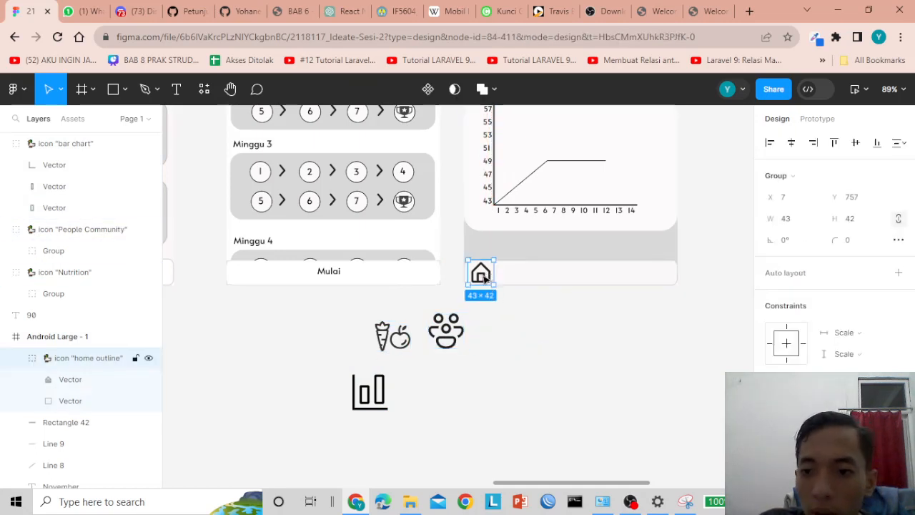
{"action": "left_click", "coordinate": [388, 332]}
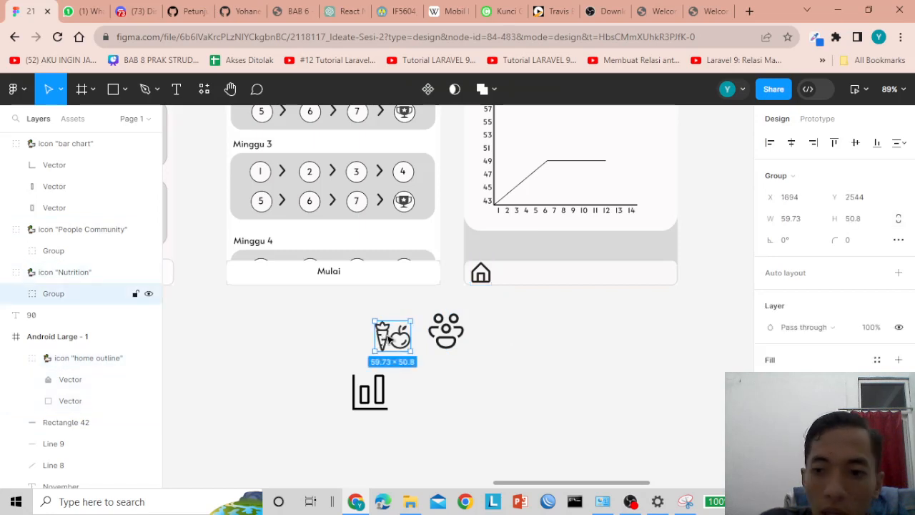
{"action": "left_click", "coordinate": [792, 220]}
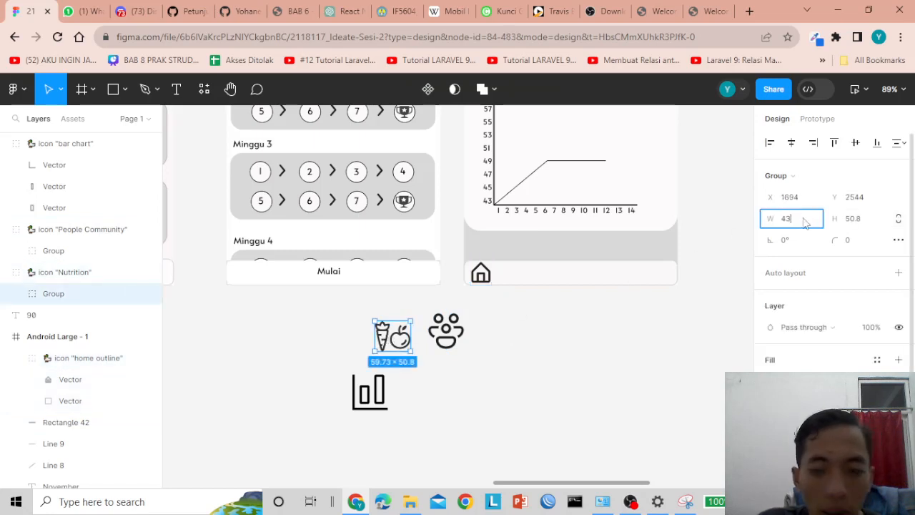
{"action": "left_click", "coordinate": [851, 222]}
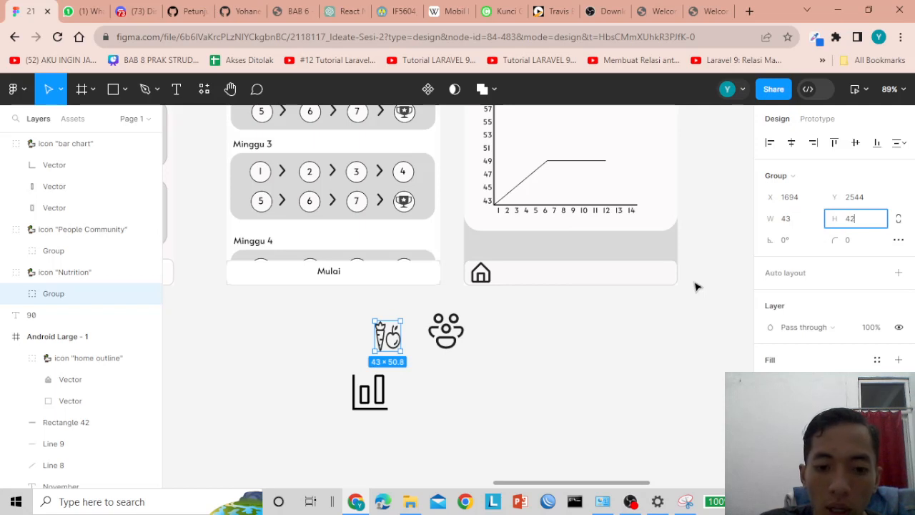
{"action": "type", "text": "42"}
{"action": "key", "text": "Return"}
{"action": "left_click", "coordinate": [446, 331]}
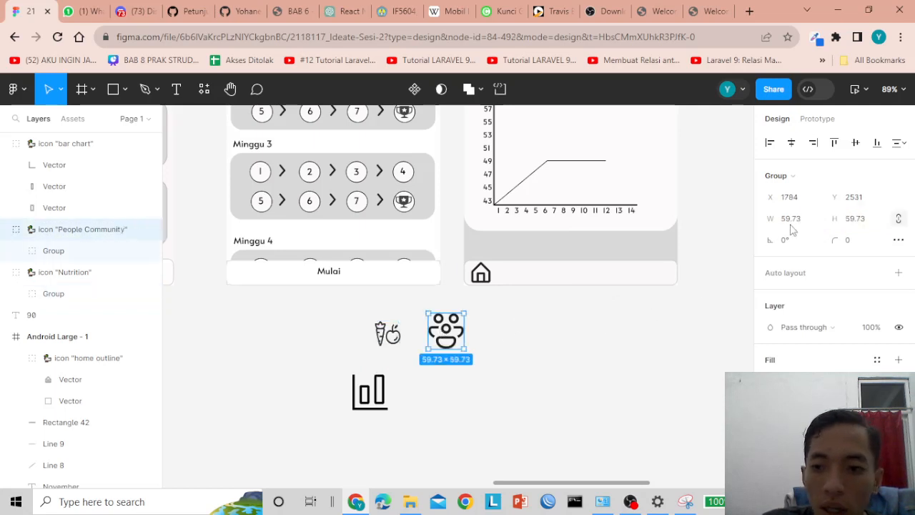
{"action": "left_click", "coordinate": [796, 222]}
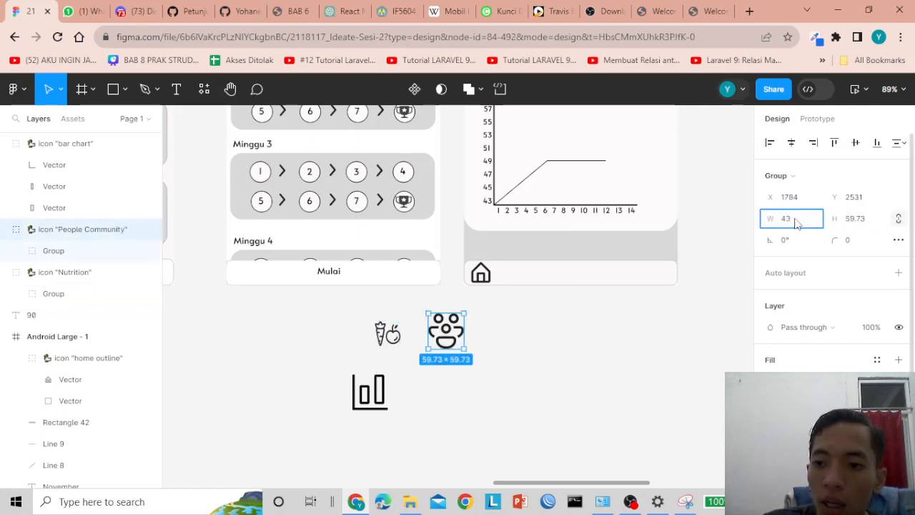
{"action": "key", "text": "Return"}
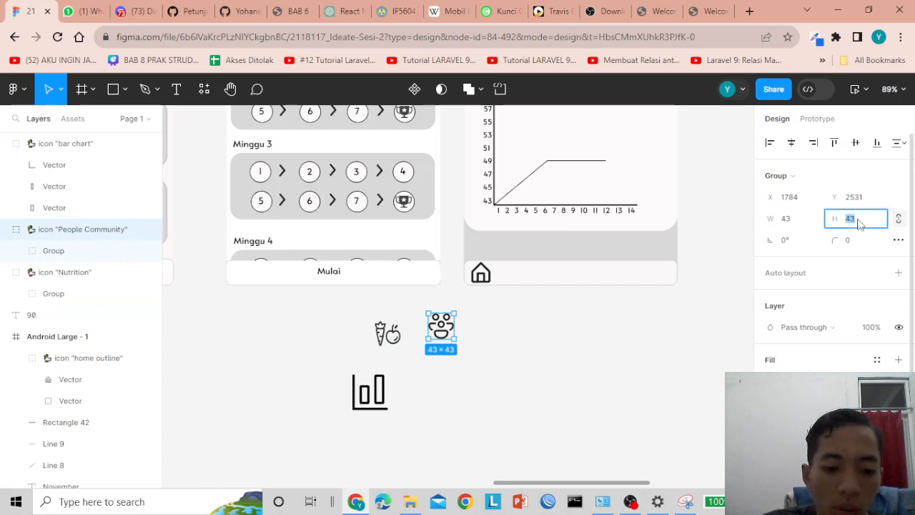
{"action": "key", "text": "Escape"}
- Set the bar chart icon's width to 43, then reselect the nutrition icon
{"action": "left_click", "coordinate": [368, 391]}
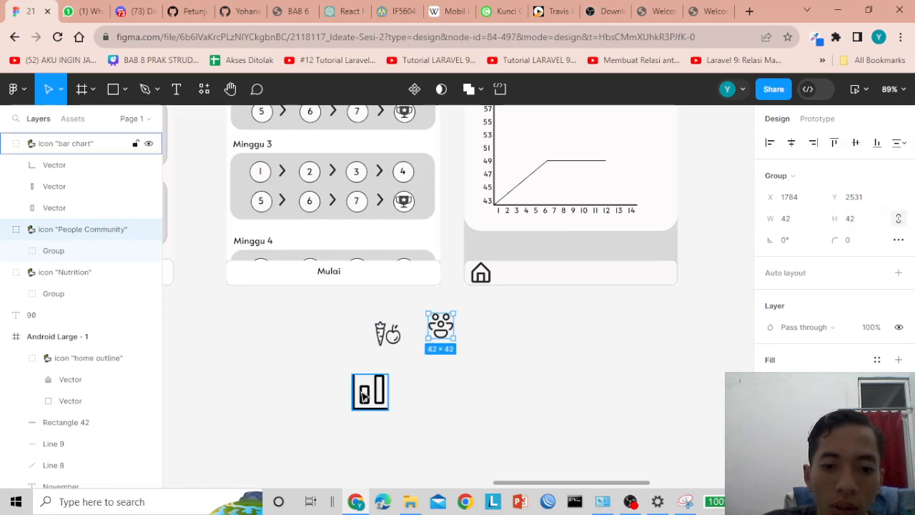
{"action": "left_click", "coordinate": [794, 222]}
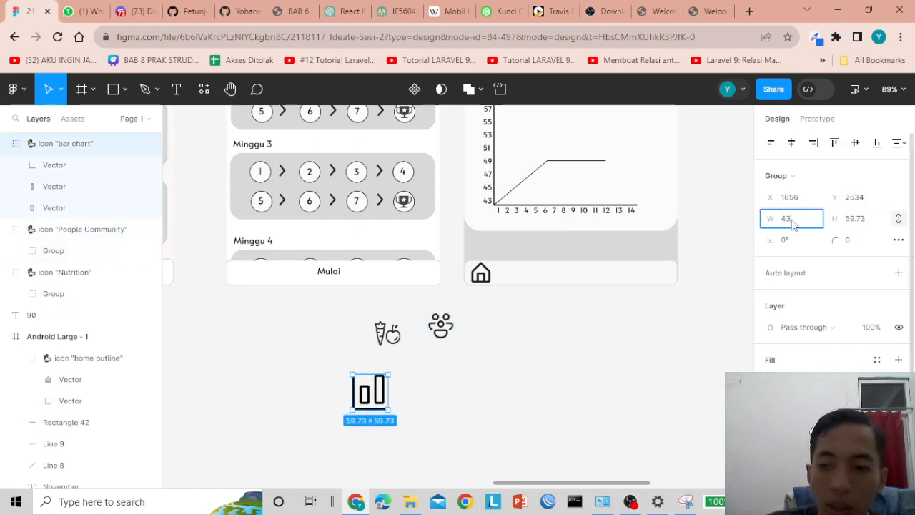
{"action": "type", "text": "43"}
{"action": "key", "text": "Return"}
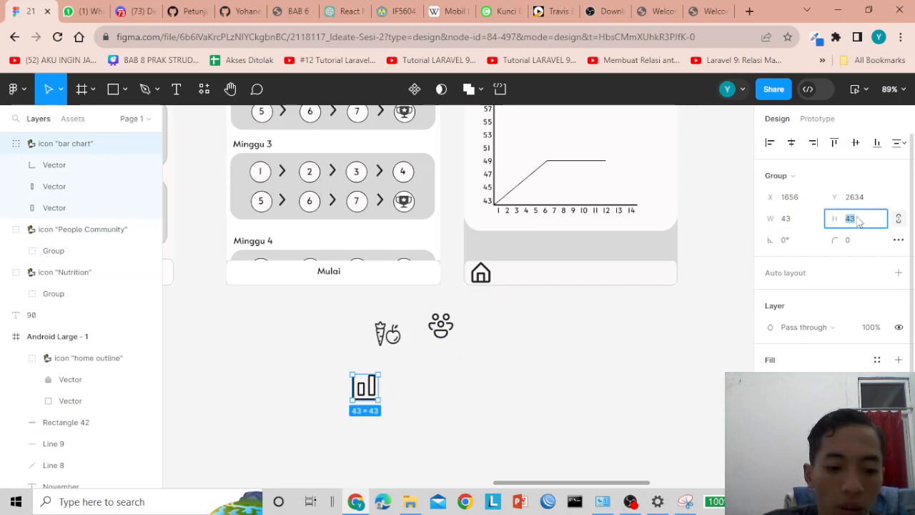
{"action": "key", "text": "Escape"}
{"action": "left_click", "coordinate": [583, 336]}
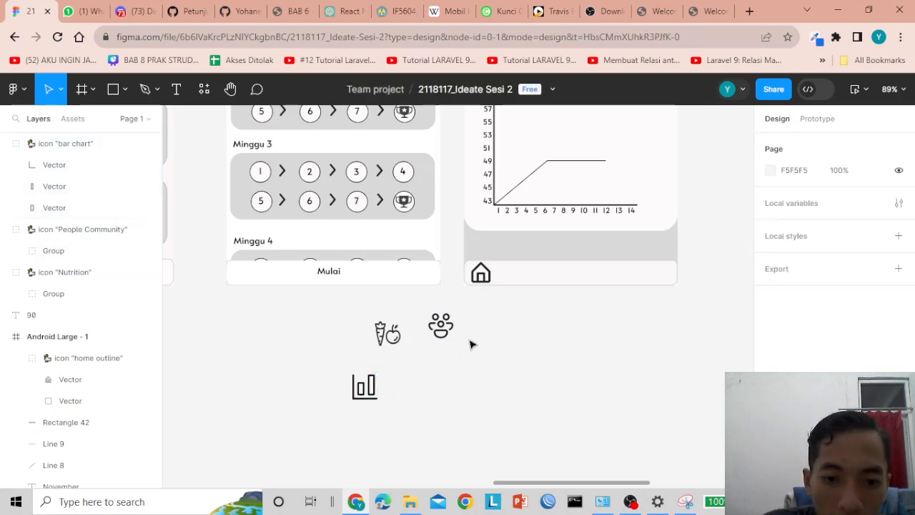
{"action": "left_click", "coordinate": [388, 333]}
- Place the nutrition, community and bar chart icons into the bottom bar beside the house icon
{"action": "left_click_drag", "start_coordinate": [393, 345], "coordinate": [531, 281]}
{"action": "left_click_drag", "start_coordinate": [441, 334], "coordinate": [570, 280]}
{"action": "left_click_drag", "start_coordinate": [364, 386], "coordinate": [656, 273]}
- Even out the icon gaps so the community icon sits 61 px from each neighbour
{"action": "mouse_move", "coordinate": [577, 279]}
{"action": "left_mouse_down"}
{"action": "mouse_move", "coordinate": [605, 279]}
{"action": "mouse_move", "coordinate": [595, 280]}
{"action": "left_mouse_up"}
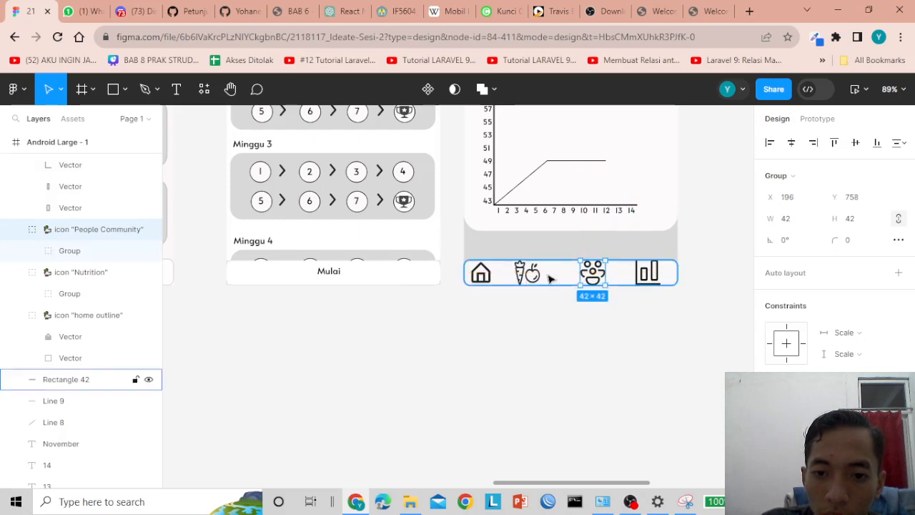
{"action": "left_click_drag", "start_coordinate": [532, 276], "coordinate": [590, 275]}
{"action": "left_click", "coordinate": [544, 322]}
{"action": "left_click", "coordinate": [626, 319]}
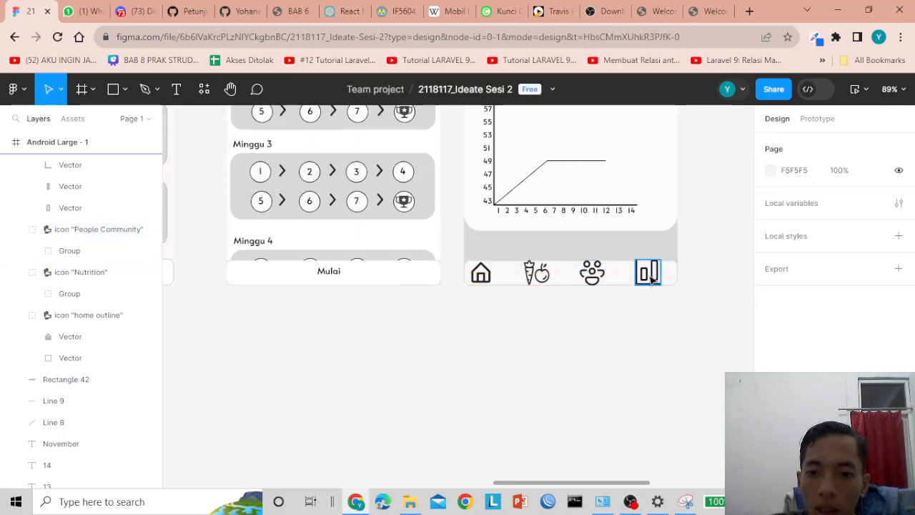
{"action": "left_click_drag", "start_coordinate": [647, 273], "coordinate": [662, 278]}
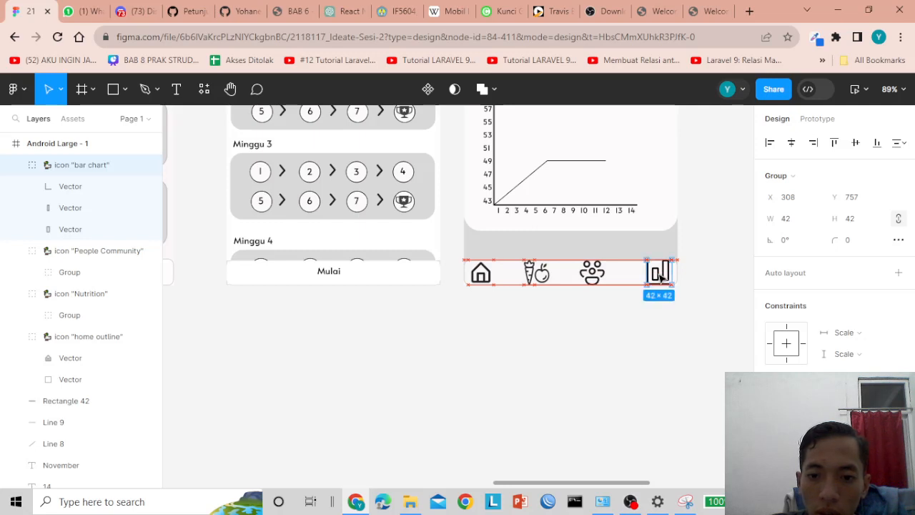
{"action": "left_click_drag", "start_coordinate": [594, 283], "coordinate": [601, 283]}
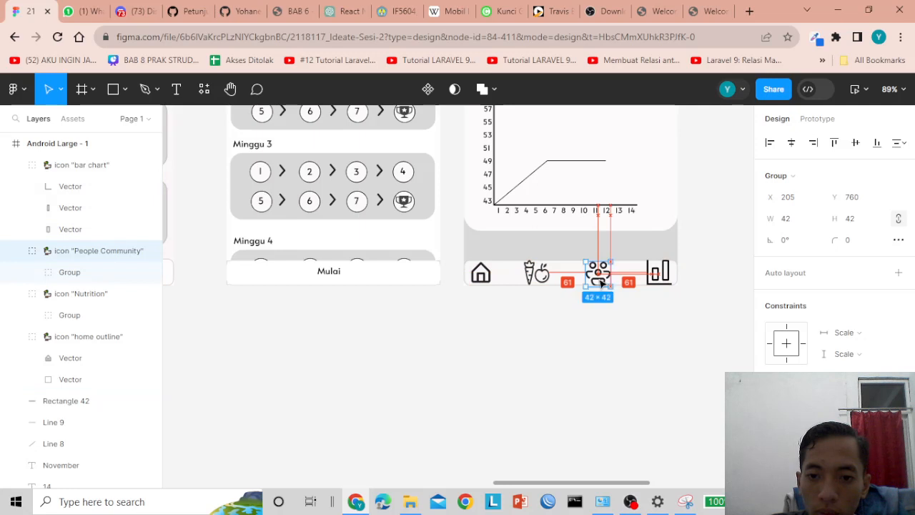
{"action": "left_click_drag", "start_coordinate": [542, 279], "coordinate": [547, 284]}
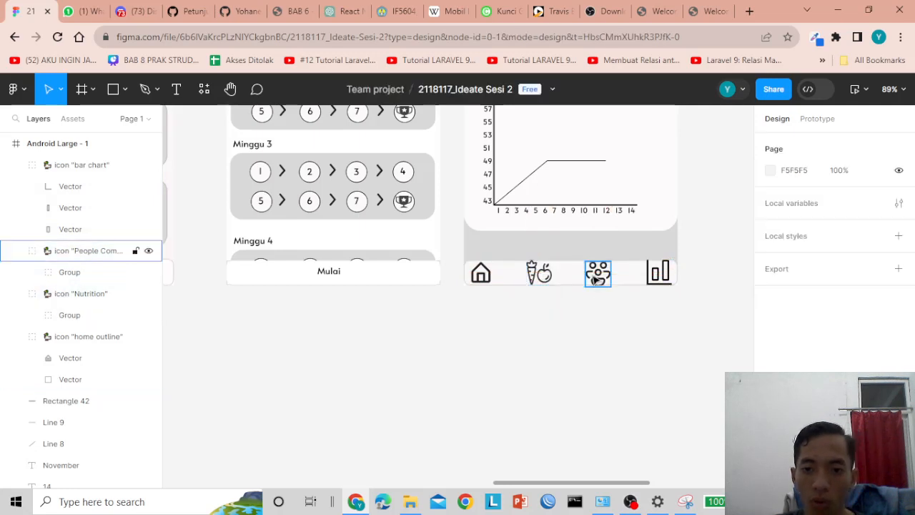
{"action": "left_click_drag", "start_coordinate": [599, 272], "coordinate": [598, 276]}
{"action": "left_click", "coordinate": [597, 335]}
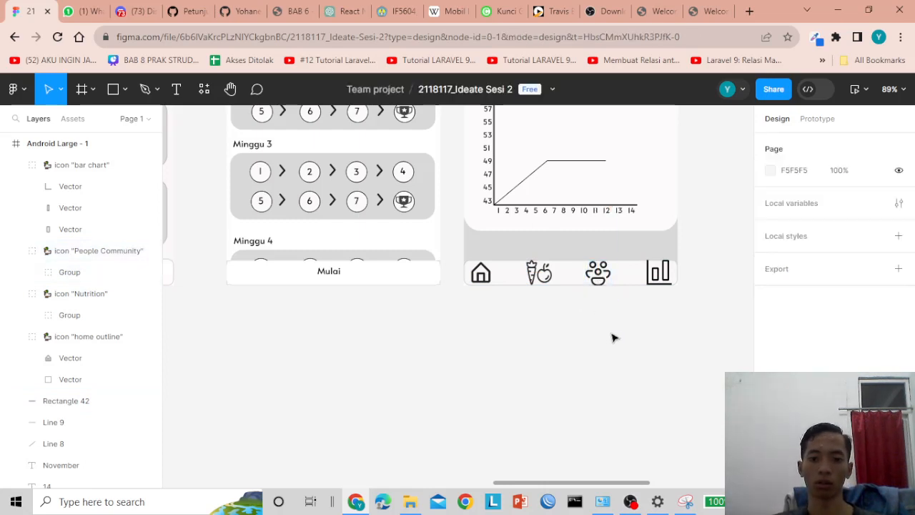
- Raise the greeting text's Alata font size from 15 to 20
{"action": "scroll", "coordinate": [562, 346], "scroll_direction": "up", "scroll_amount": 3}
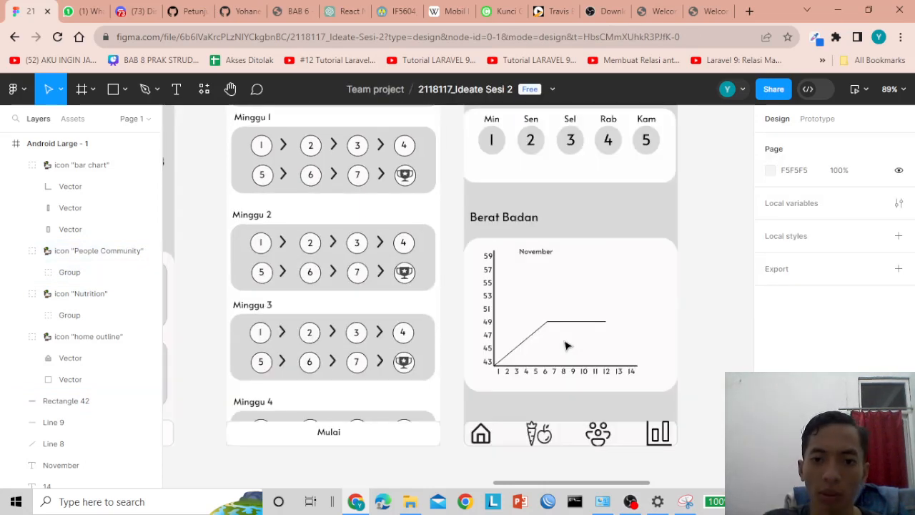
{"action": "scroll", "coordinate": [566, 346], "scroll_direction": "down", "scroll_amount": 3}
{"action": "scroll", "coordinate": [711, 202], "scroll_direction": "up", "scroll_amount": 5}
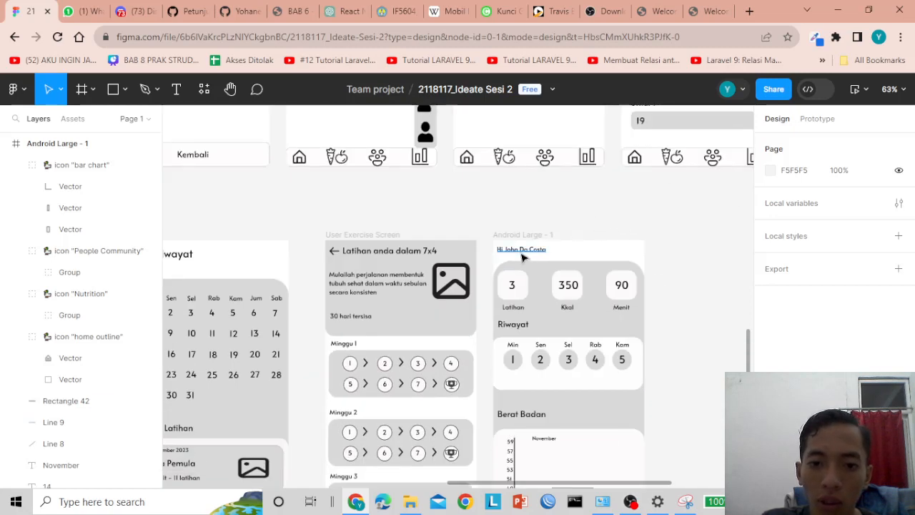
{"action": "left_click", "coordinate": [522, 236]}
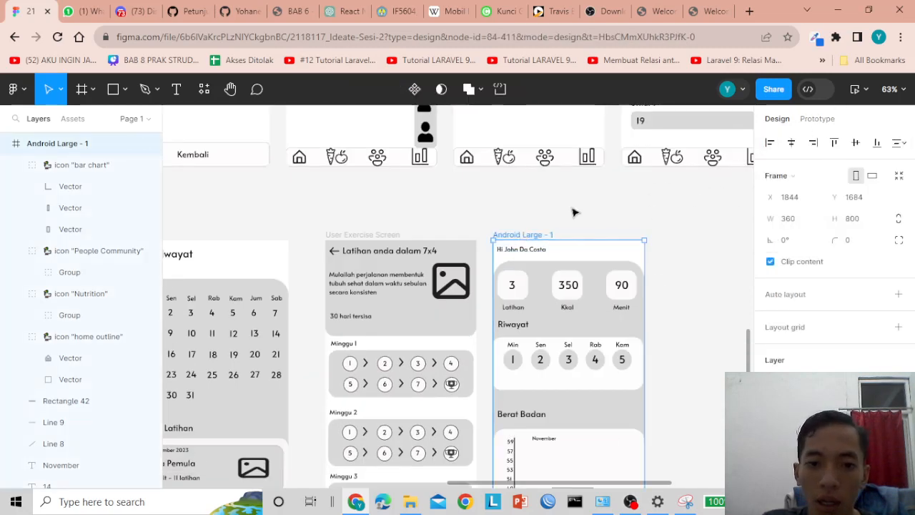
{"action": "left_click", "coordinate": [513, 252]}
{"action": "double_click", "coordinate": [513, 250]}
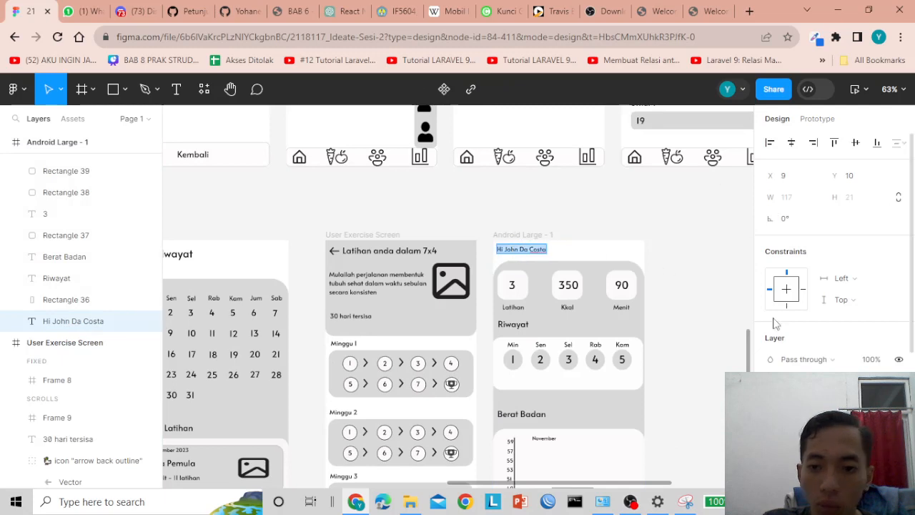
{"action": "scroll", "coordinate": [822, 361], "scroll_direction": "down", "scroll_amount": 3}
{"action": "left_click", "coordinate": [852, 222]}
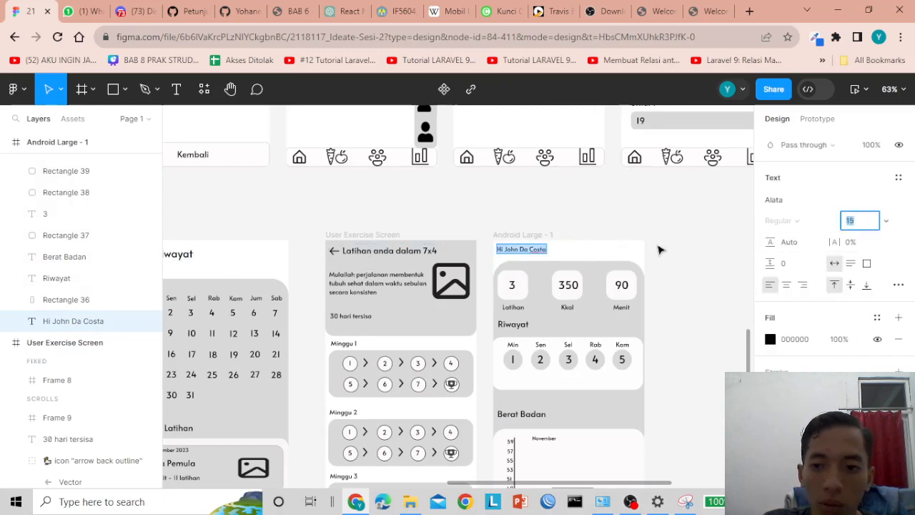
{"action": "type", "text": "20"}
{"action": "key", "text": "Return"}
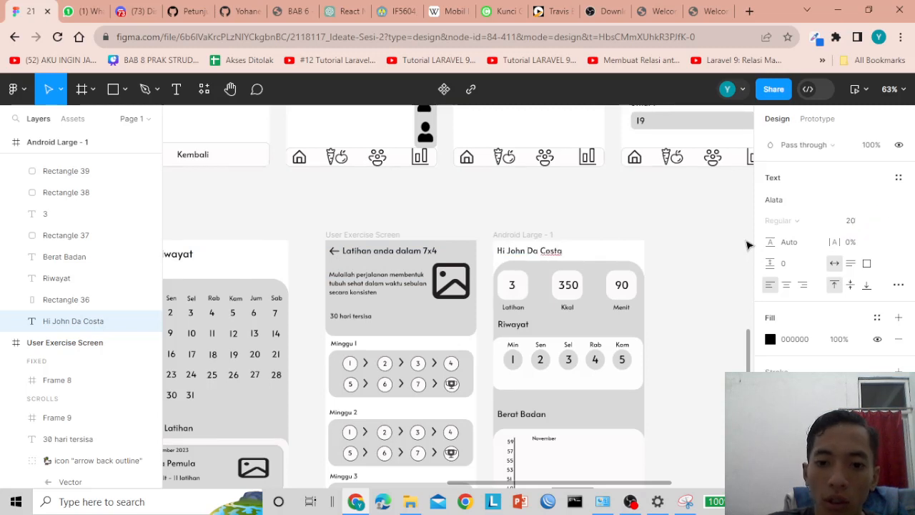
{"action": "key", "text": "Escape"}
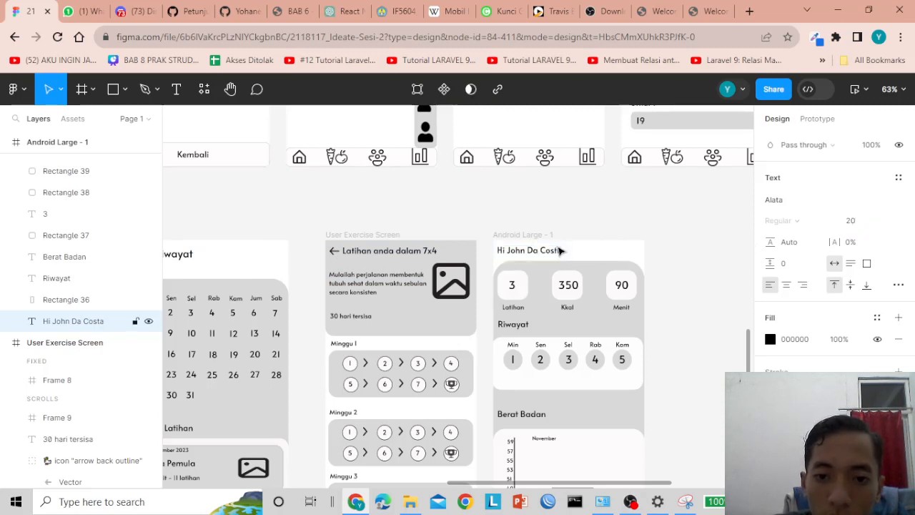
{"action": "left_click", "coordinate": [710, 194]}
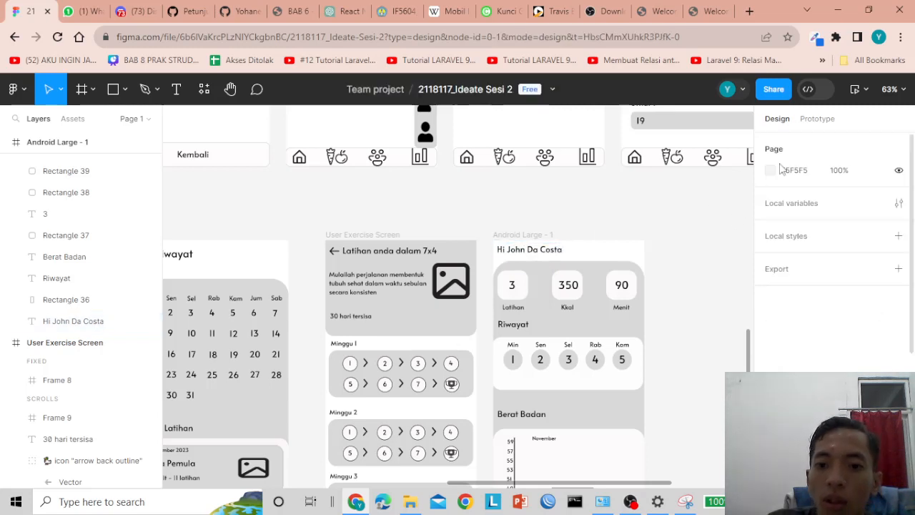
{"action": "left_click", "coordinate": [856, 91]}
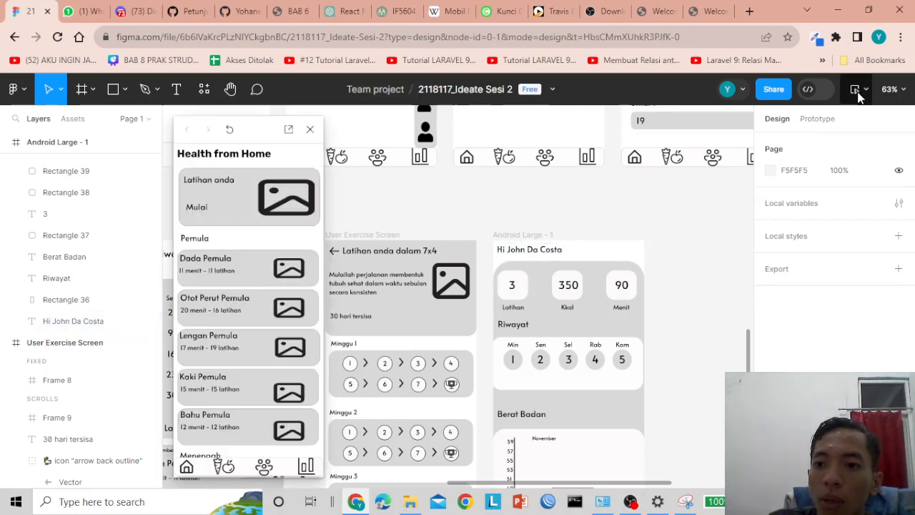
{"action": "left_click", "coordinate": [310, 130]}
{"action": "left_click", "coordinate": [865, 90]}
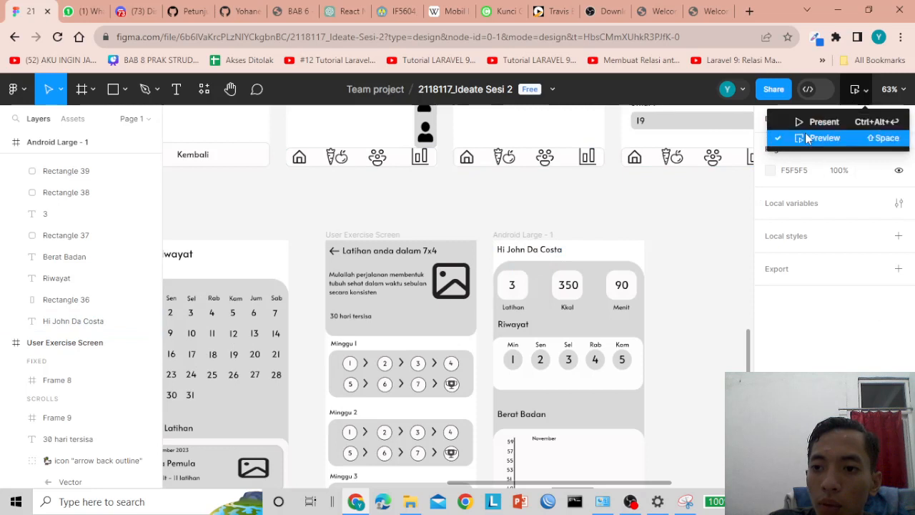
{"action": "left_click", "coordinate": [526, 235]}
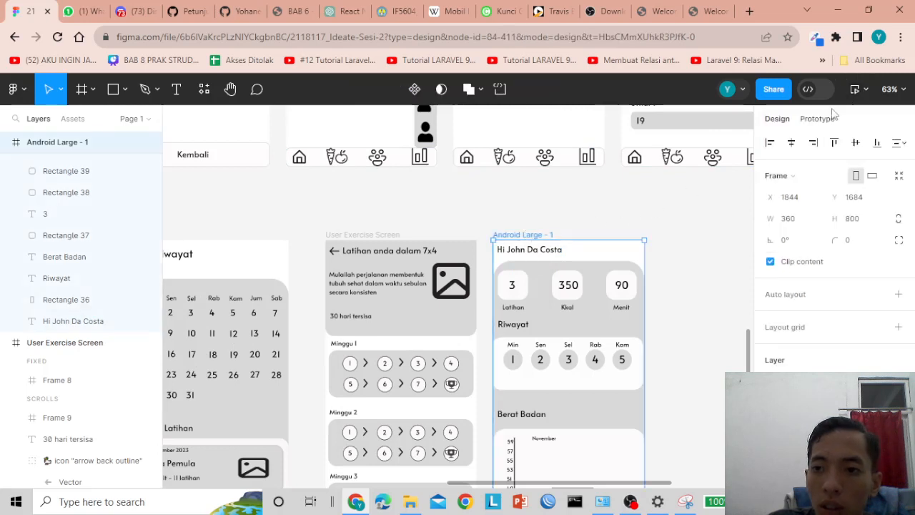
{"action": "left_click", "coordinate": [866, 89]}
{"action": "left_click", "coordinate": [815, 137]}
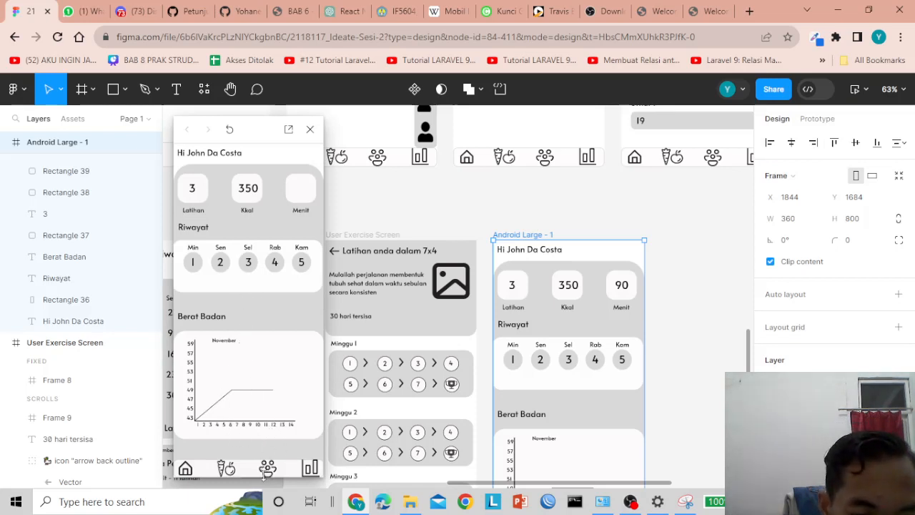
{"action": "left_click", "coordinate": [310, 129]}
{"action": "scroll", "coordinate": [544, 263], "scroll_direction": "down", "scroll_amount": 5}
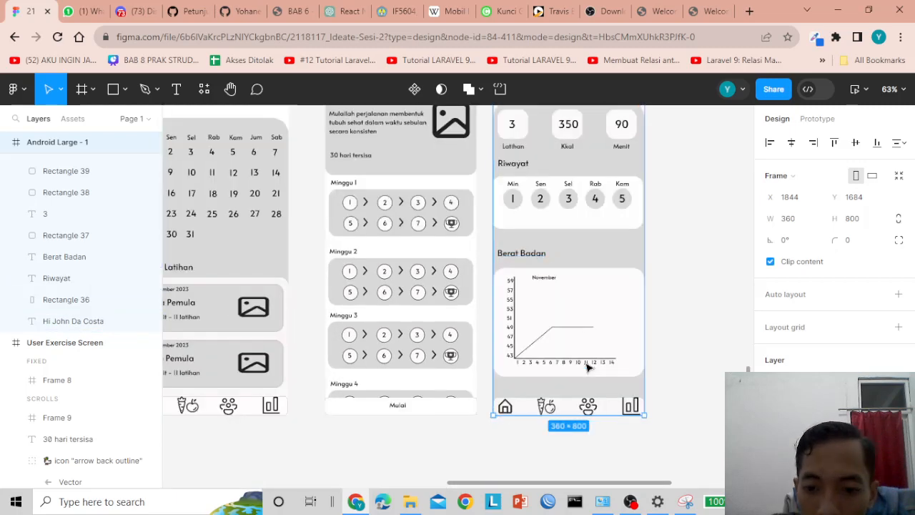
- Drag the bar-chart, nutrition and home icons so their Y values match within the bottom bar
{"action": "left_click_drag", "start_coordinate": [607, 408], "coordinate": [608, 406]}
{"action": "left_click", "coordinate": [607, 408]}
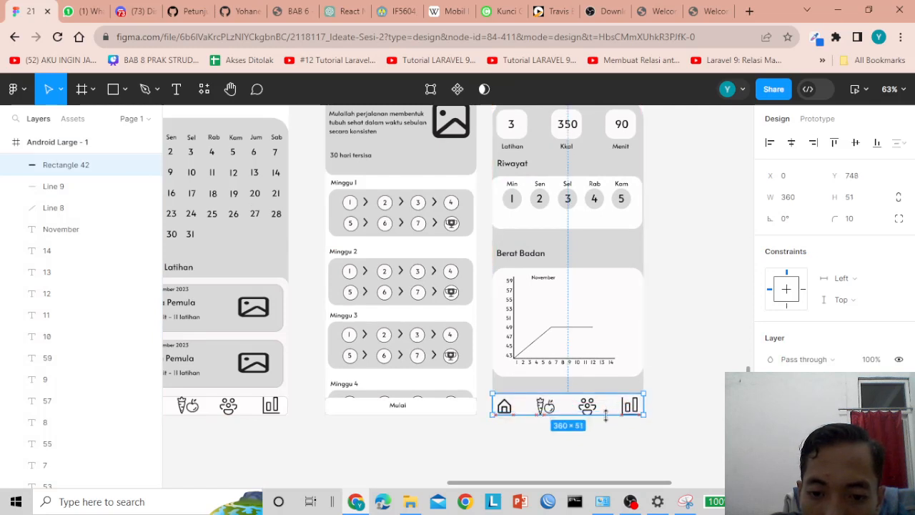
{"action": "left_click", "coordinate": [665, 389]}
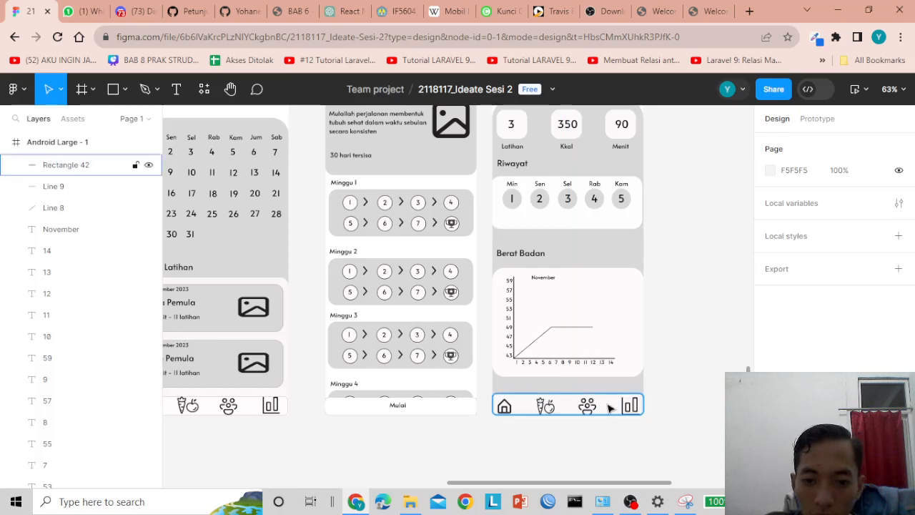
{"action": "left_click_drag", "start_coordinate": [628, 406], "coordinate": [628, 412]}
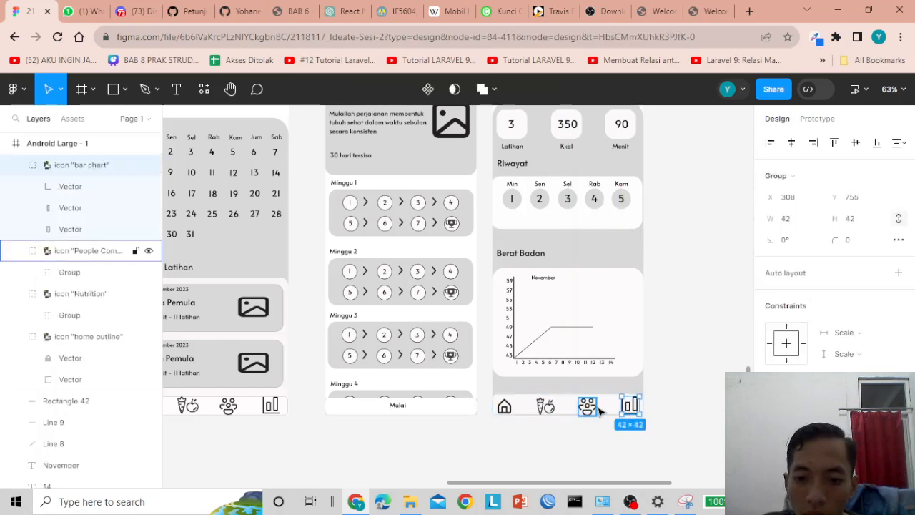
{"action": "left_click", "coordinate": [588, 406]}
{"action": "left_click_drag", "start_coordinate": [546, 406], "coordinate": [507, 407]}
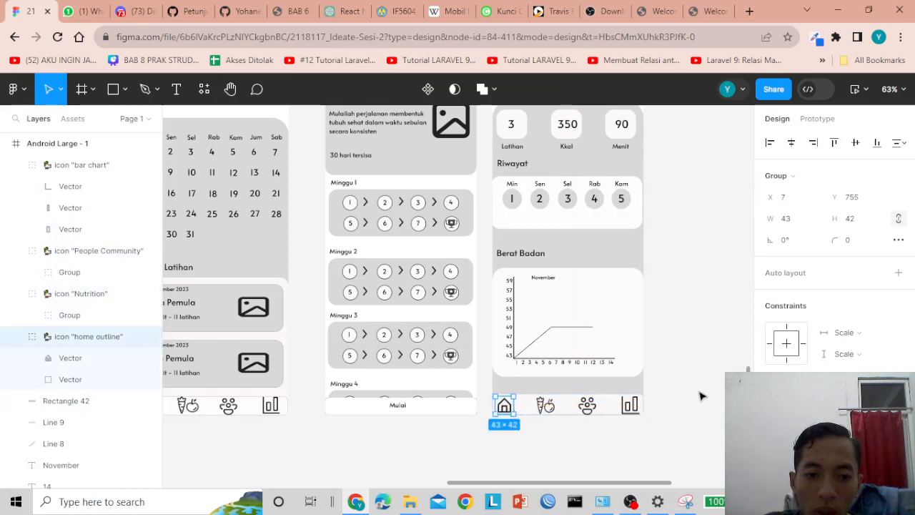
{"action": "left_click", "coordinate": [619, 406]}
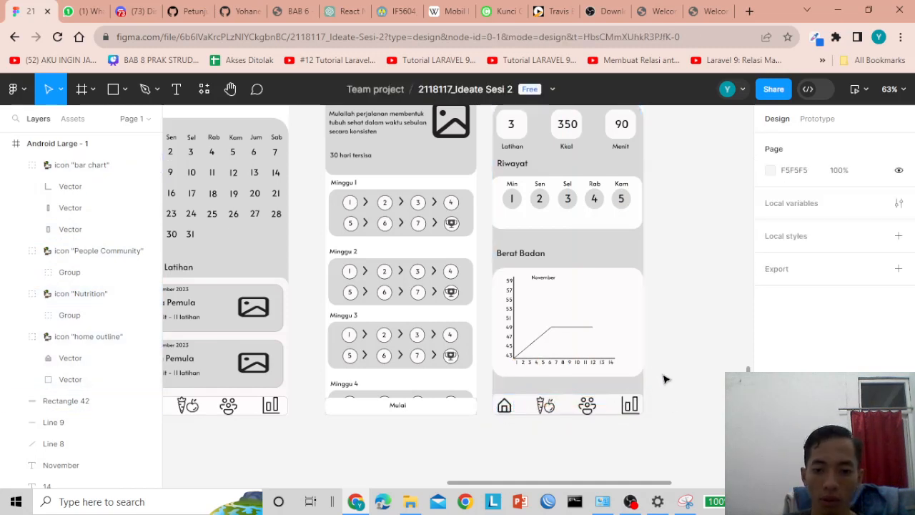
- Check each of the four bottom-bar icons' positions, then deselect and review the finished bar
{"action": "left_click", "coordinate": [630, 405]}
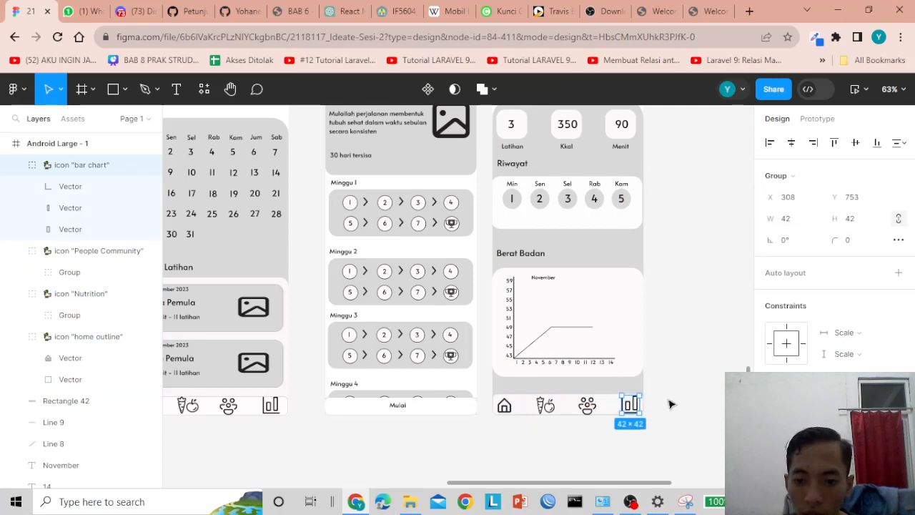
{"action": "left_click", "coordinate": [672, 405]}
{"action": "left_click", "coordinate": [587, 406]}
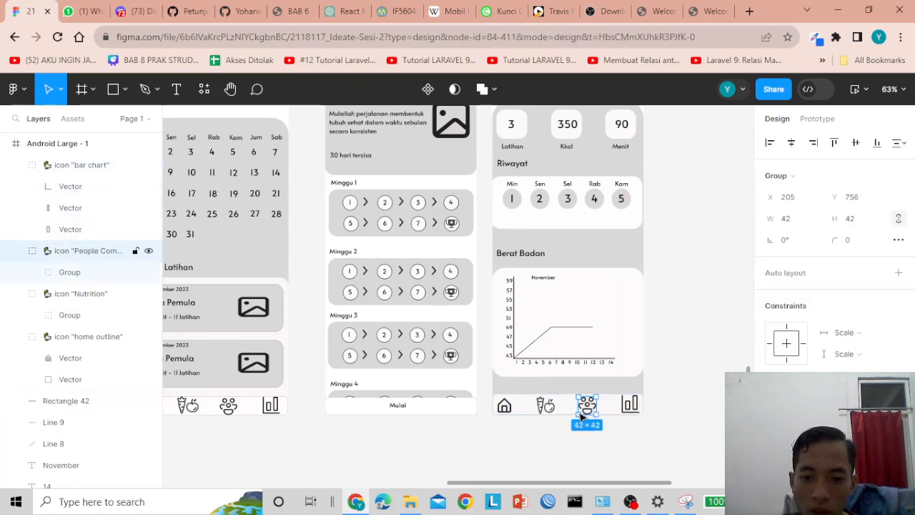
{"action": "left_click", "coordinate": [545, 408]}
{"action": "left_click", "coordinate": [505, 407]}
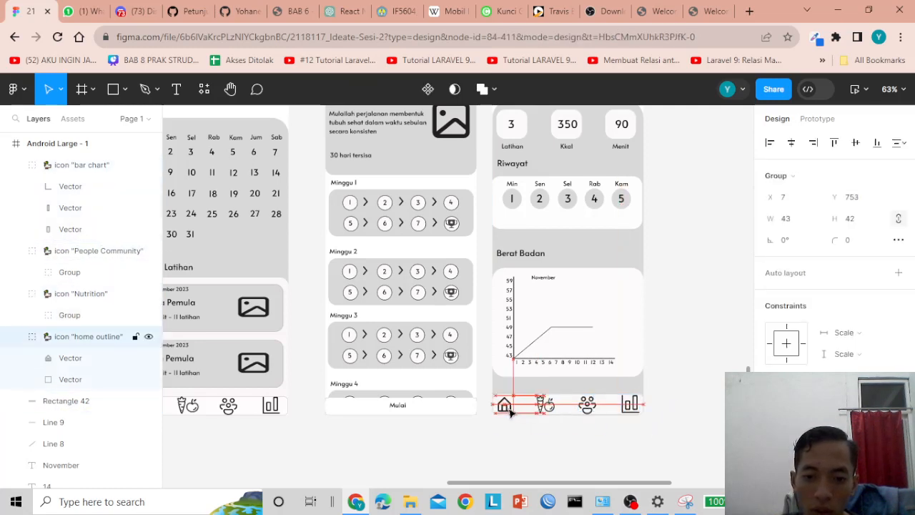
{"action": "left_click", "coordinate": [690, 419]}
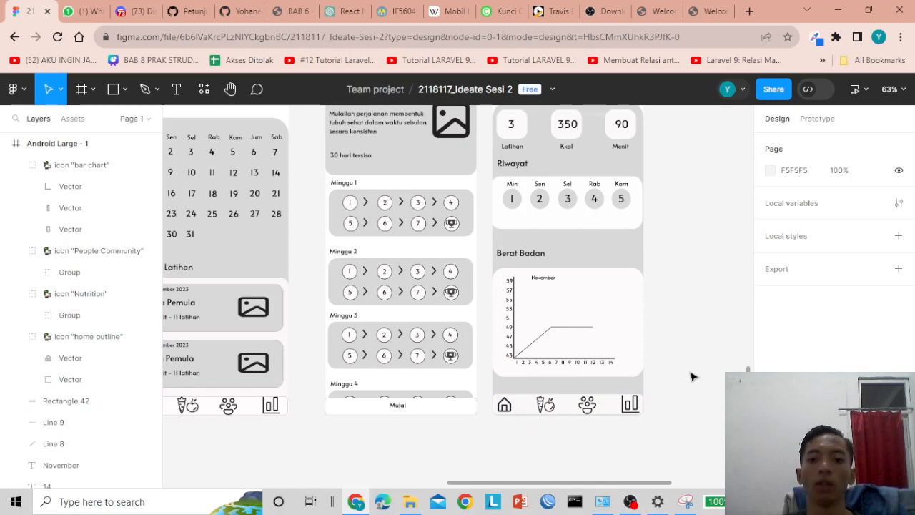
{"action": "scroll", "coordinate": [701, 351], "scroll_direction": "up", "scroll_amount": 2}
{"action": "scroll", "coordinate": [712, 351], "scroll_direction": "down", "scroll_amount": 2}
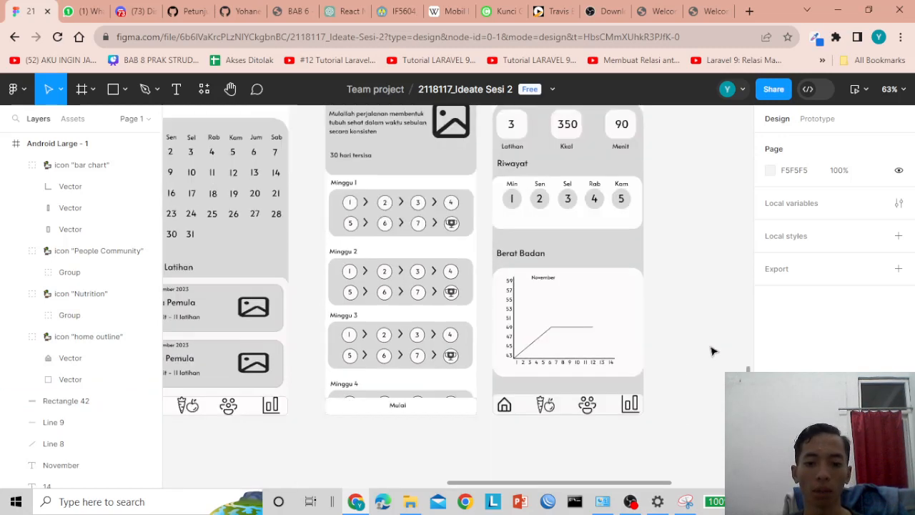
{"action": "scroll", "coordinate": [665, 383], "scroll_direction": "up", "scroll_amount": 2}
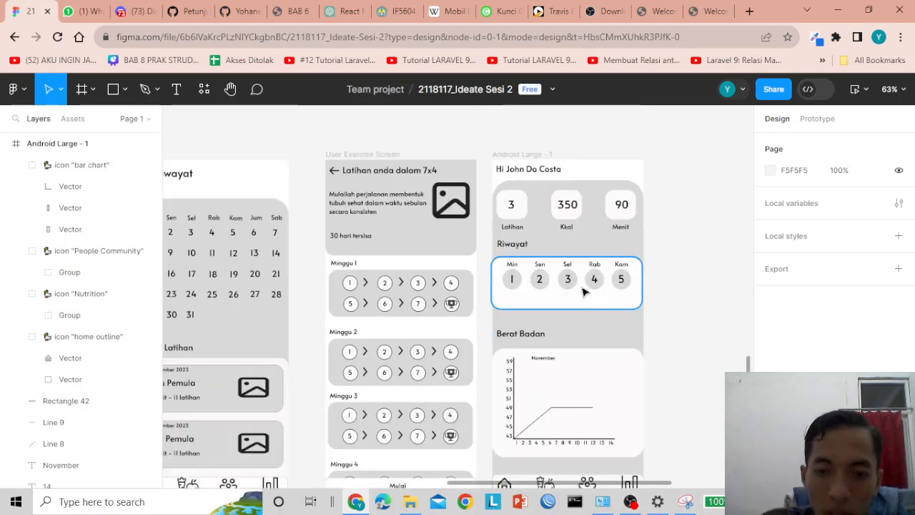
{"action": "scroll", "coordinate": [515, 315], "scroll_direction": "up", "scroll_amount": 2}
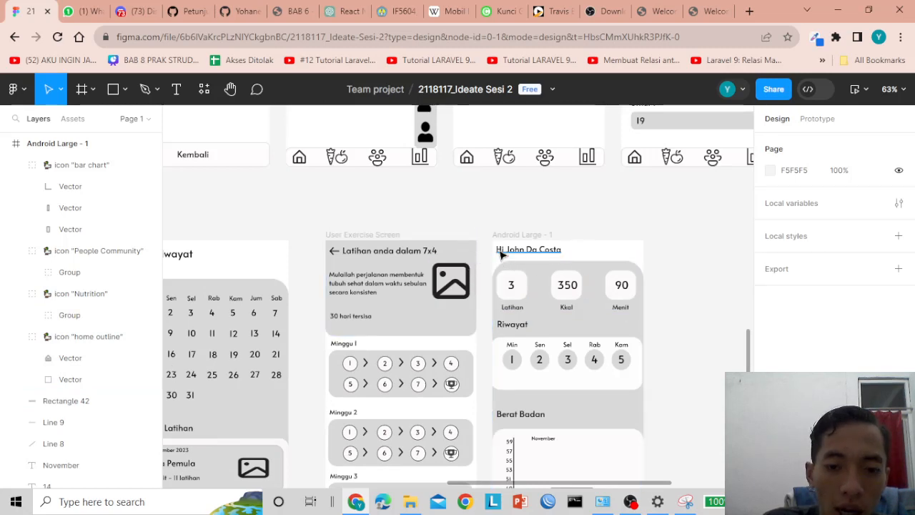
{"action": "scroll", "coordinate": [541, 259], "scroll_direction": "down", "scroll_amount": 1}
{"action": "scroll", "coordinate": [564, 360], "scroll_direction": "down", "scroll_amount": 1}
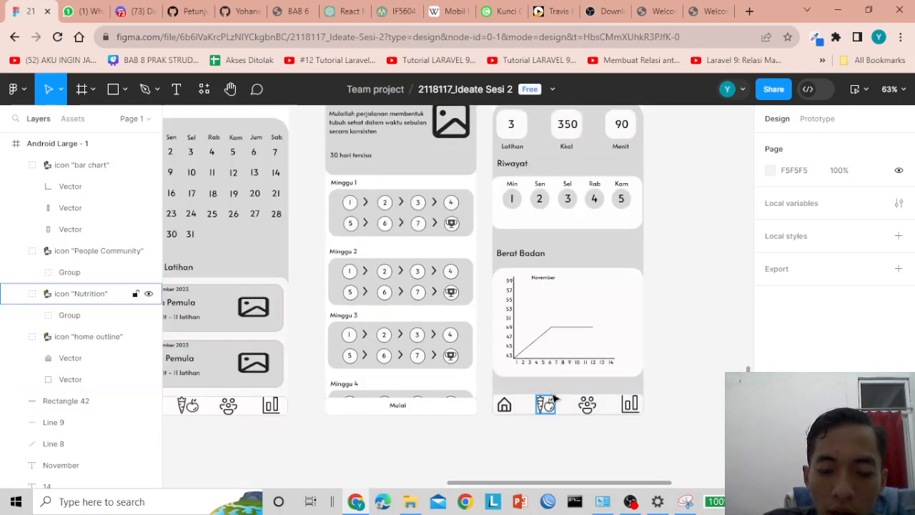
{"action": "scroll", "coordinate": [525, 333], "scroll_direction": "up", "scroll_amount": 2}
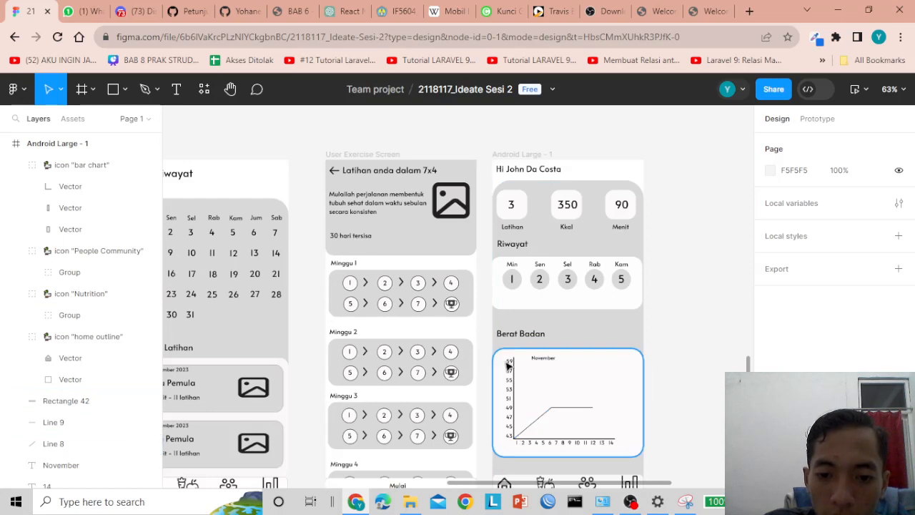
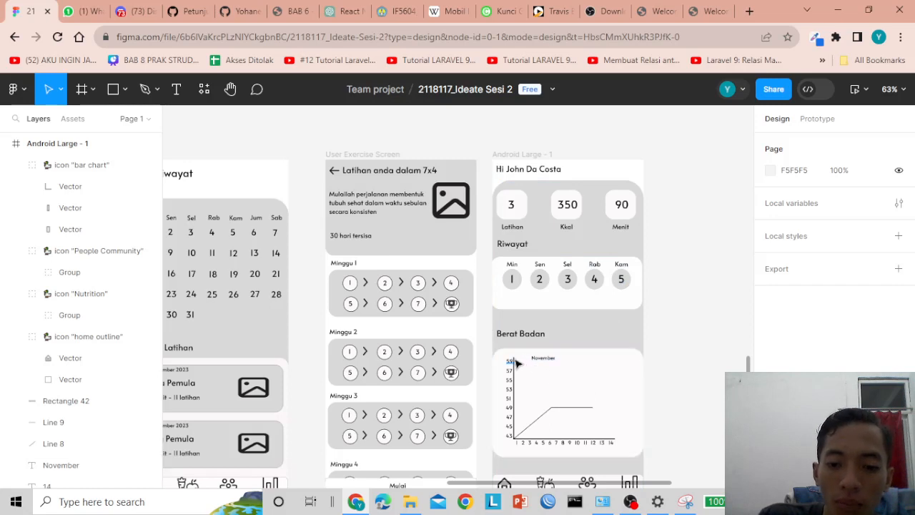
- Search the Iconduck icon plugin for a stats or graph icon
{"action": "left_click", "coordinate": [204, 88]}
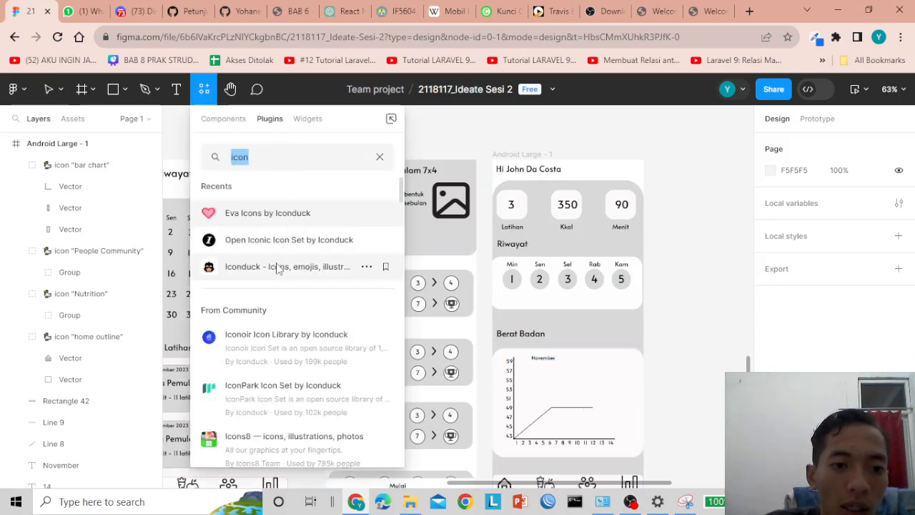
{"action": "key", "text": "Escape"}
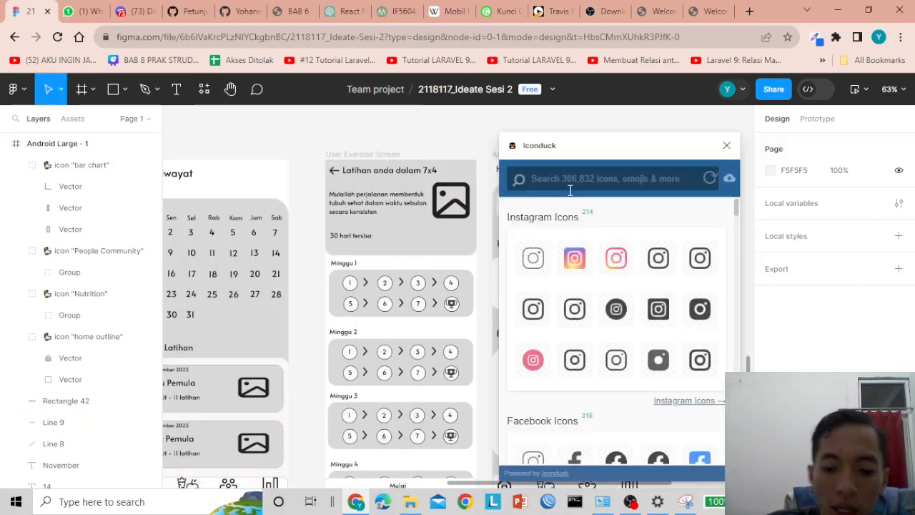
{"action": "left_click", "coordinate": [570, 189]}
{"action": "type", "text": "o"}
{"action": "key", "text": "BackSpace"}
{"action": "type", "text": "plu"}
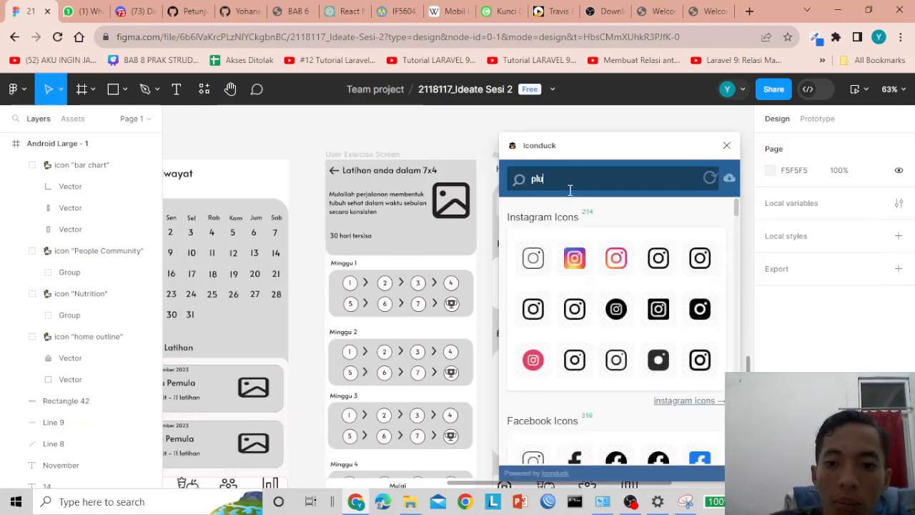
{"action": "key", "text": "BackSpace"}
{"action": "key", "text": "BackSpace"}
{"action": "type", "text": "stats"}
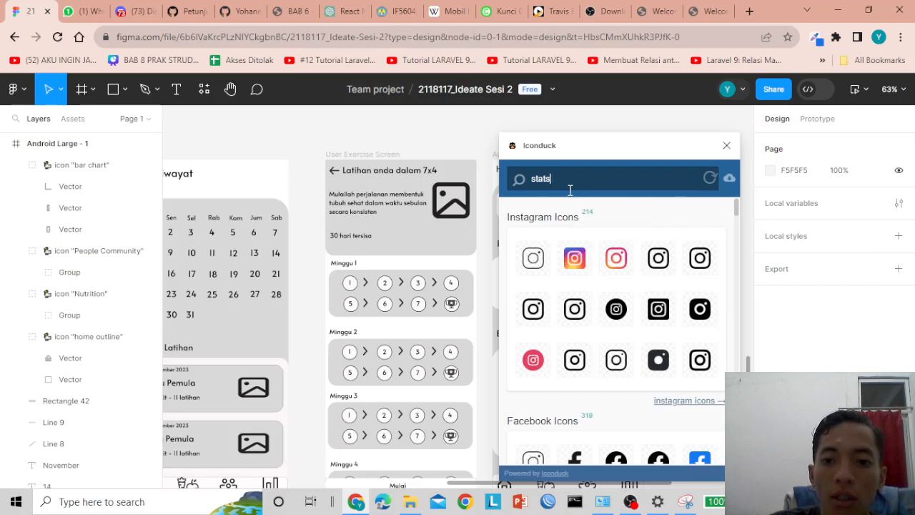
{"action": "key", "text": "BackSpace"}
{"action": "key", "text": "BackSpace"}
{"action": "key", "text": "BackSpace"}
{"action": "key", "text": "BackSpace"}
{"action": "key", "text": "BackSpace"}
{"action": "type", "text": "grap"}
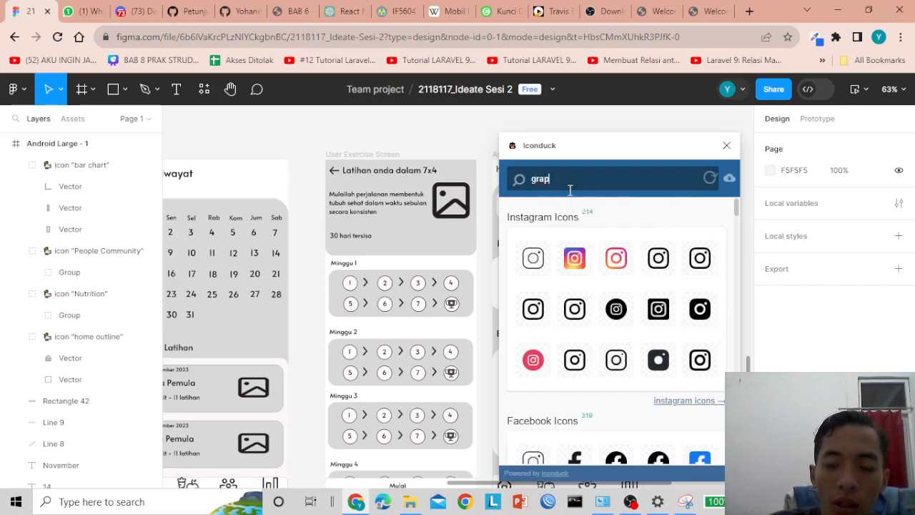
{"action": "key", "text": "BackSpace"}
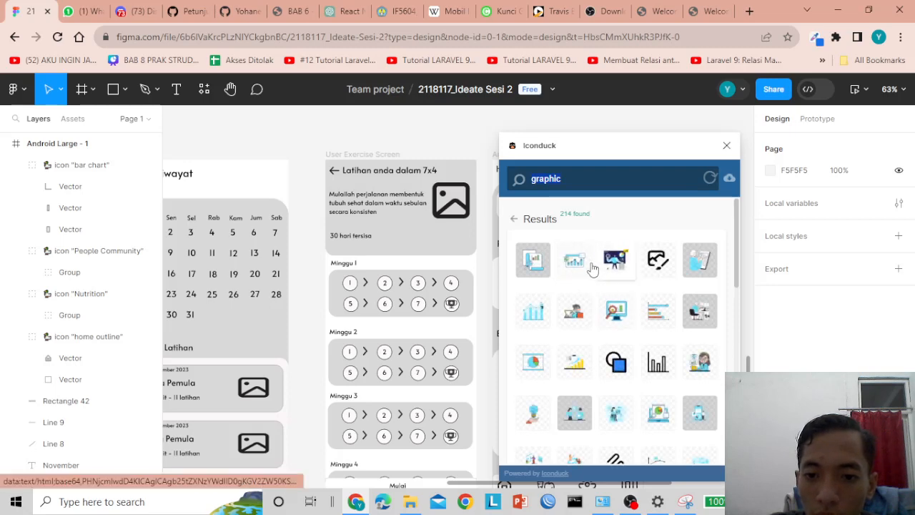
- Close the Iconduck plugin without inserting an icon
{"action": "scroll", "coordinate": [570, 333], "scroll_direction": "down", "scroll_amount": 3}
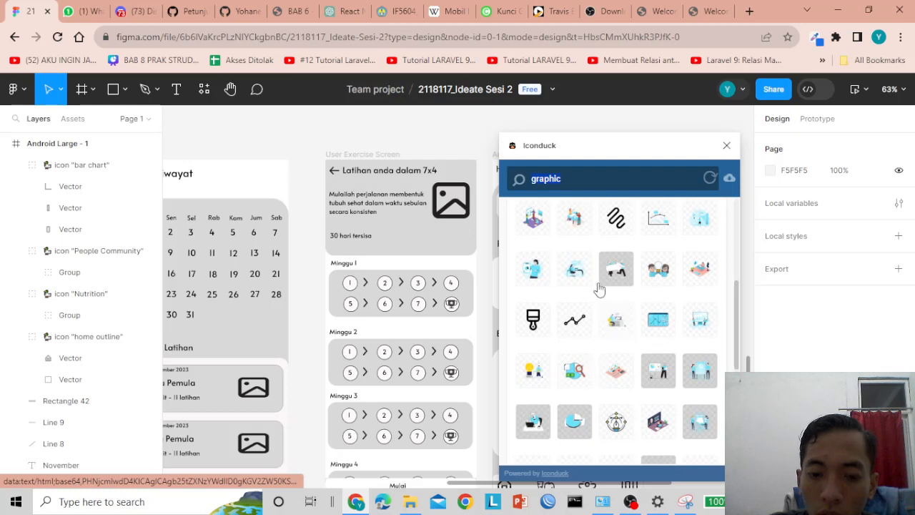
{"action": "scroll", "coordinate": [585, 245], "scroll_direction": "up", "scroll_amount": 4}
{"action": "left_click", "coordinate": [727, 145]}
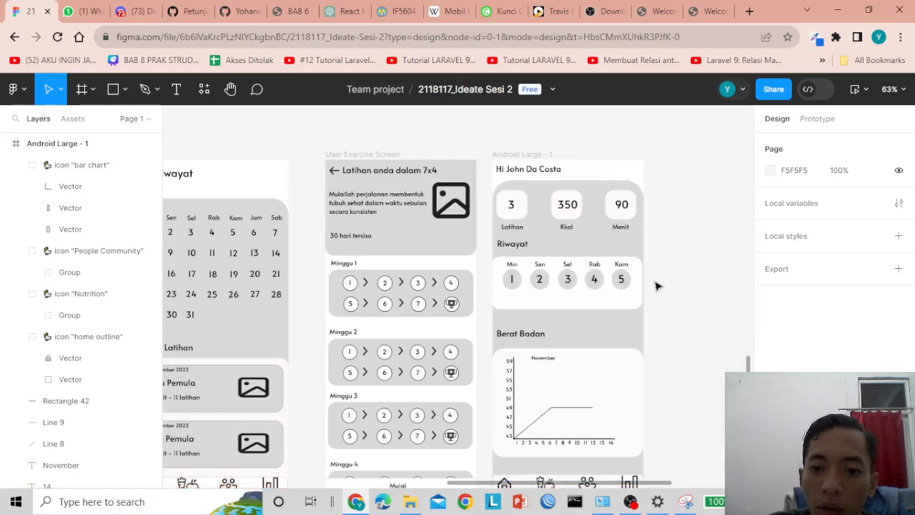
{"action": "scroll", "coordinate": [573, 357], "scroll_direction": "down", "scroll_amount": 2}
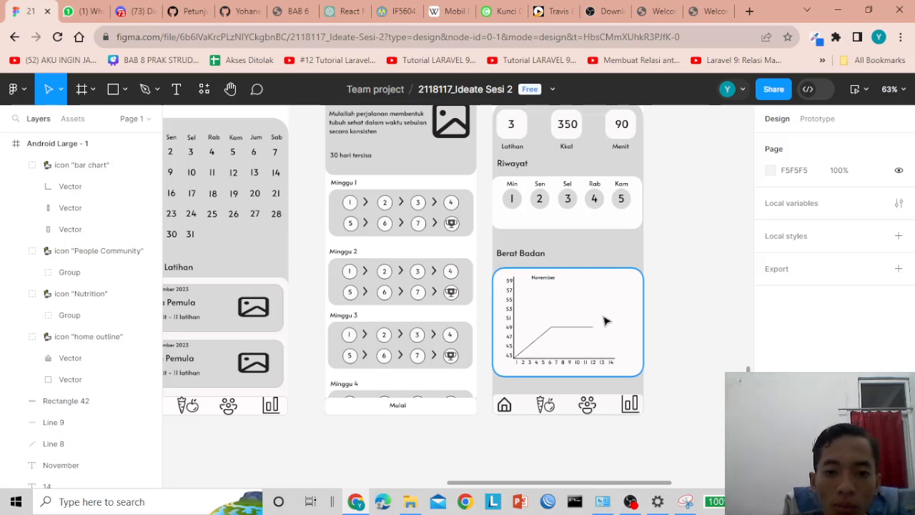
{"action": "scroll", "coordinate": [604, 321], "scroll_direction": "up", "scroll_amount": 2}
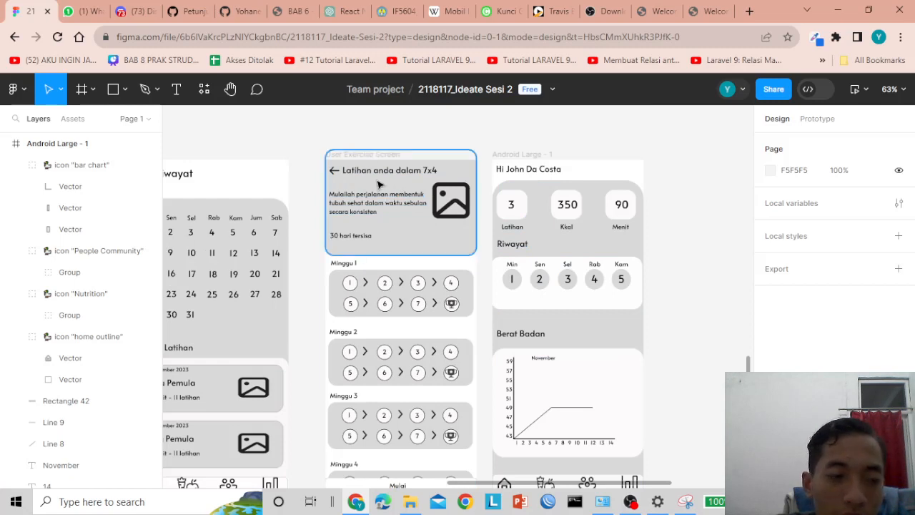
- Inspect the exercise screen's header card, image placeholder, Minggu 1 block and Mulai bar
{"action": "left_click", "coordinate": [402, 237]}
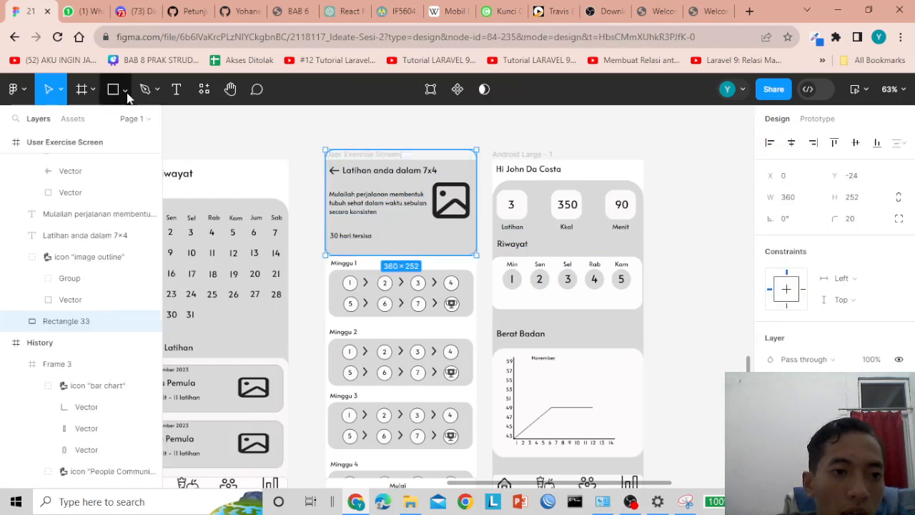
{"action": "left_click", "coordinate": [127, 95]}
{"action": "left_click", "coordinate": [127, 95]}
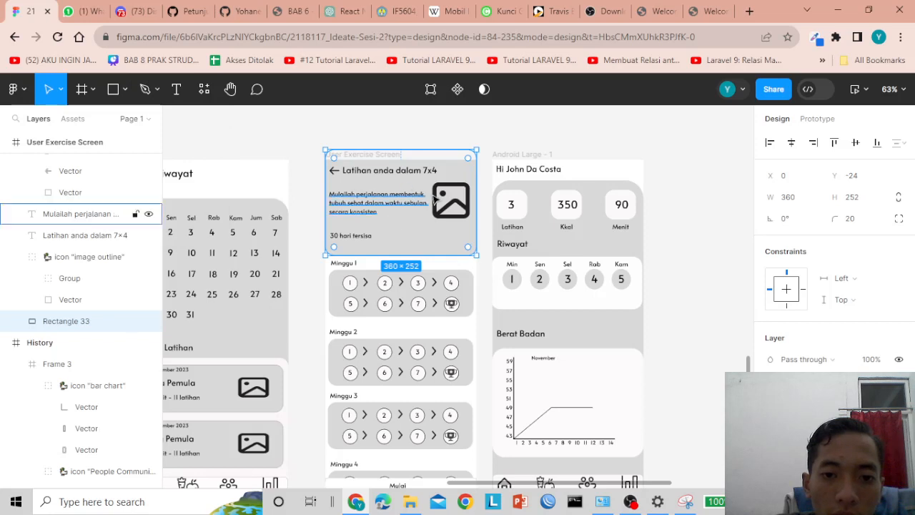
{"action": "left_click", "coordinate": [449, 203]}
{"action": "left_click", "coordinate": [357, 286]}
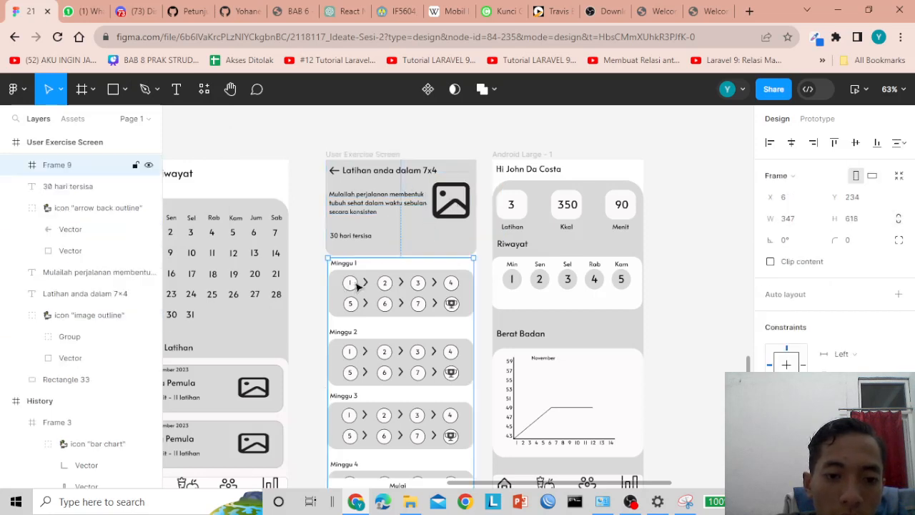
{"action": "scroll", "coordinate": [381, 279], "scroll_direction": "down", "scroll_amount": 2}
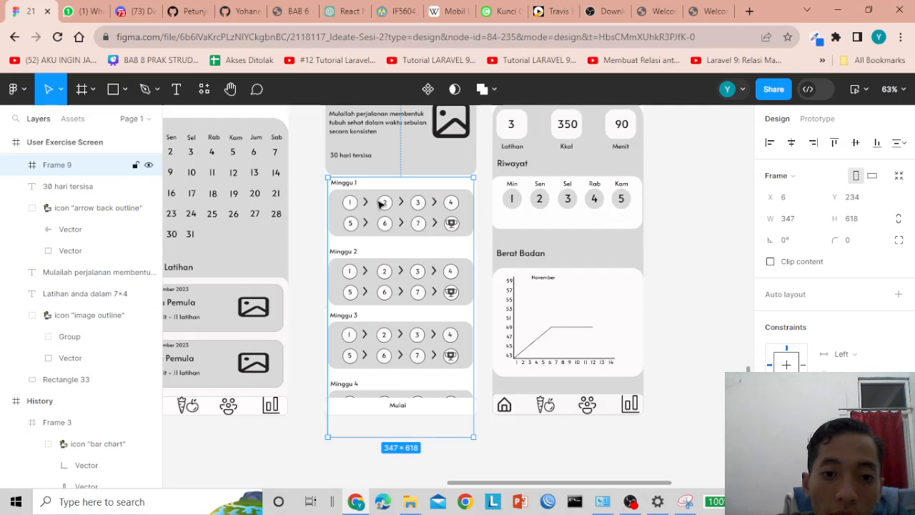
{"action": "scroll", "coordinate": [413, 273], "scroll_direction": "down", "scroll_amount": 2}
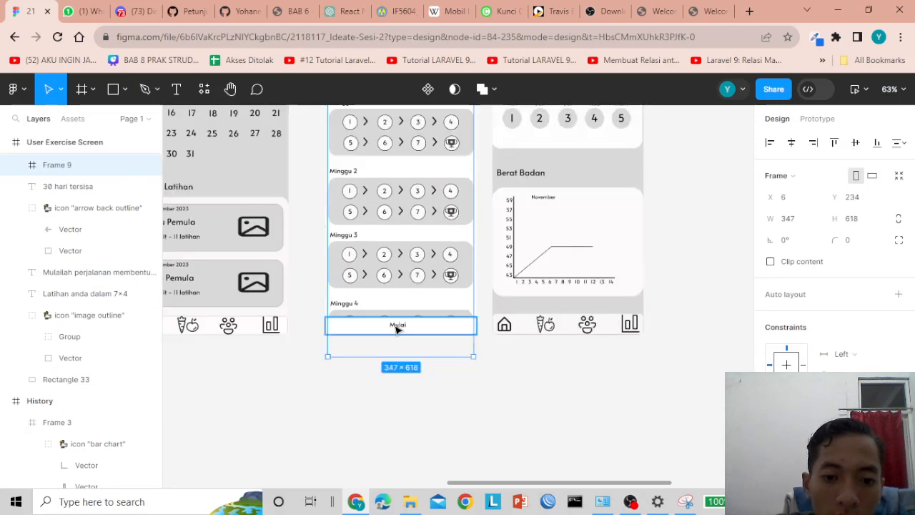
{"action": "left_click", "coordinate": [361, 330]}
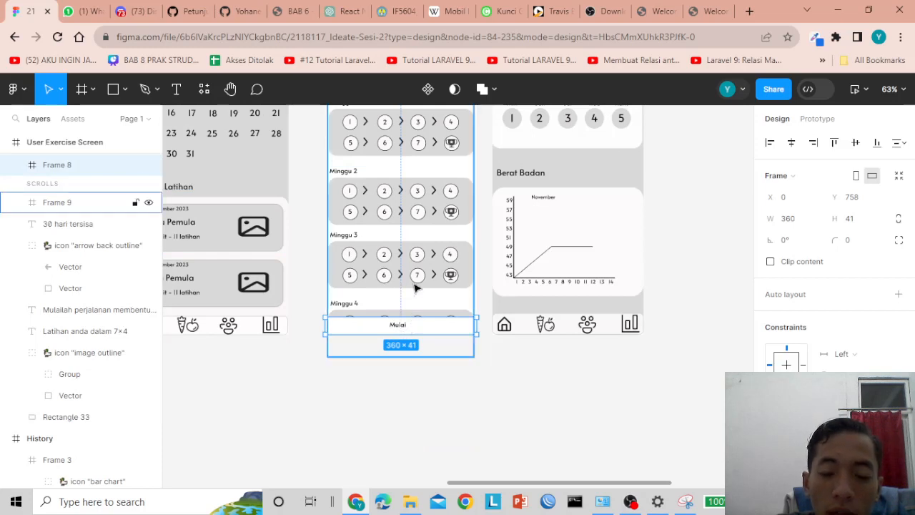
{"action": "scroll", "coordinate": [574, 267], "scroll_direction": "up", "scroll_amount": 2}
{"action": "scroll", "coordinate": [533, 200], "scroll_direction": "up", "scroll_amount": 2}
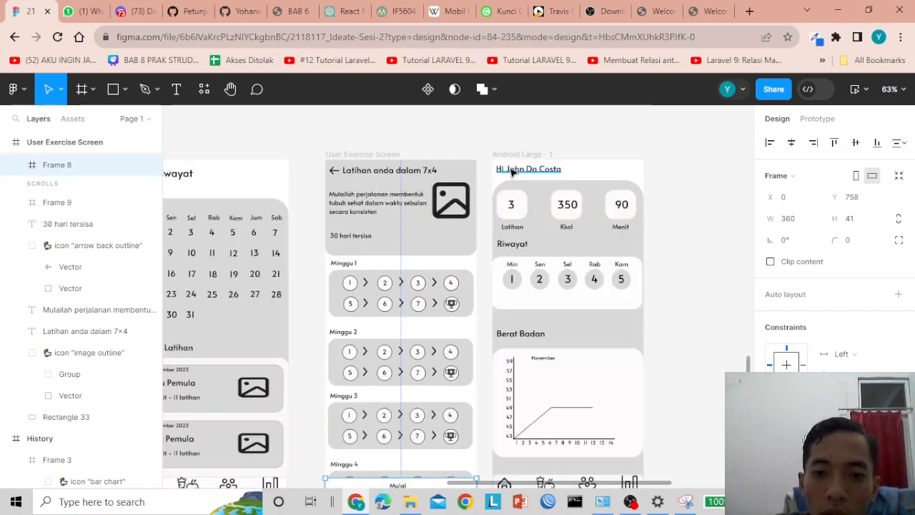
- Inspect the home screen's 3 Latihan stat card, background card and 350 Kkal value
{"action": "left_click", "coordinate": [565, 183]}
{"action": "left_click", "coordinate": [527, 206]}
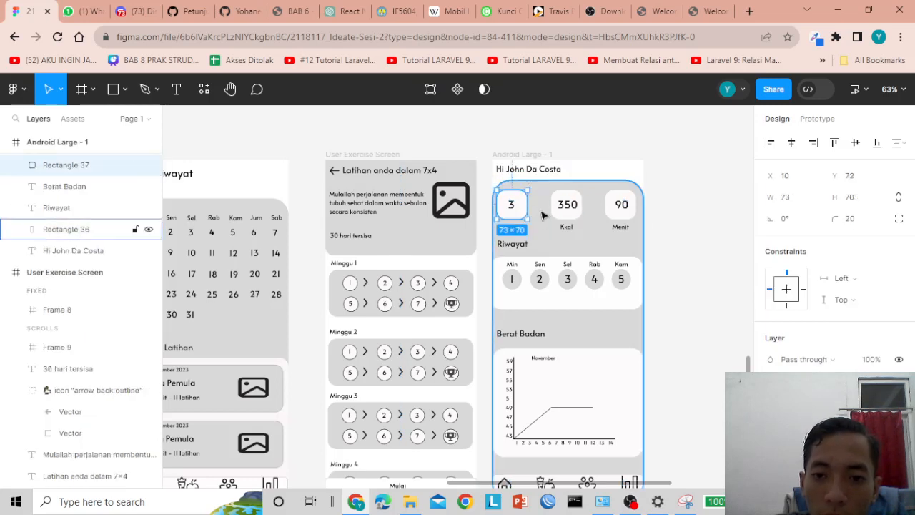
{"action": "left_click", "coordinate": [515, 206]}
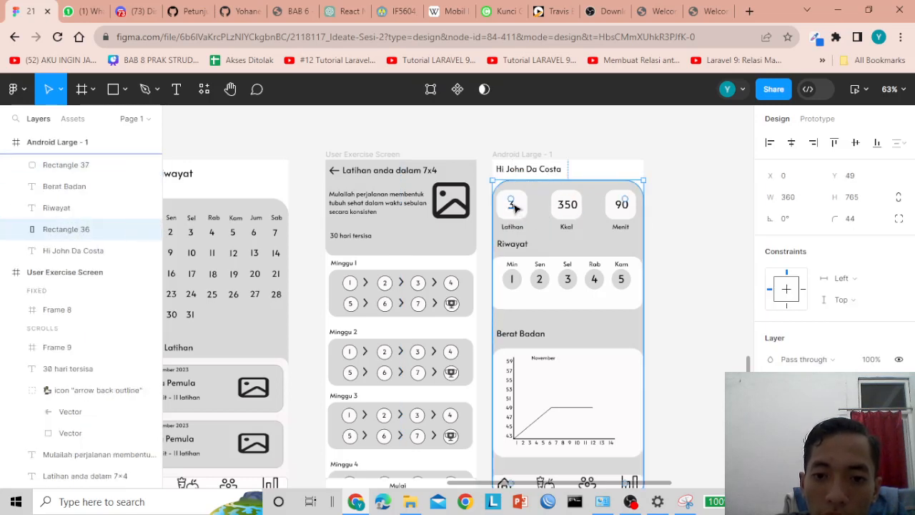
{"action": "left_click", "coordinate": [567, 205]}
{"action": "left_click", "coordinate": [531, 259]}
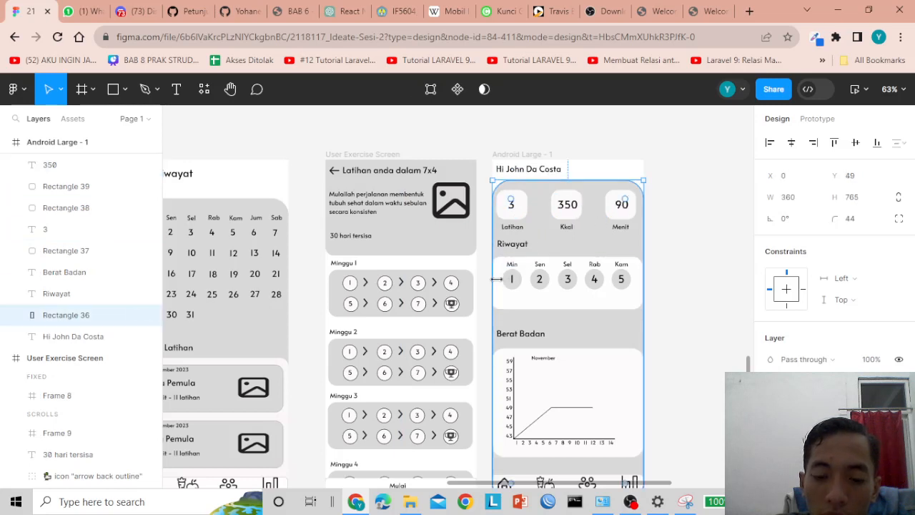
- Duplicate the Min day circle (Ellipse 56) in the Riwayat card for the Sen position
{"action": "left_click", "coordinate": [520, 287]}
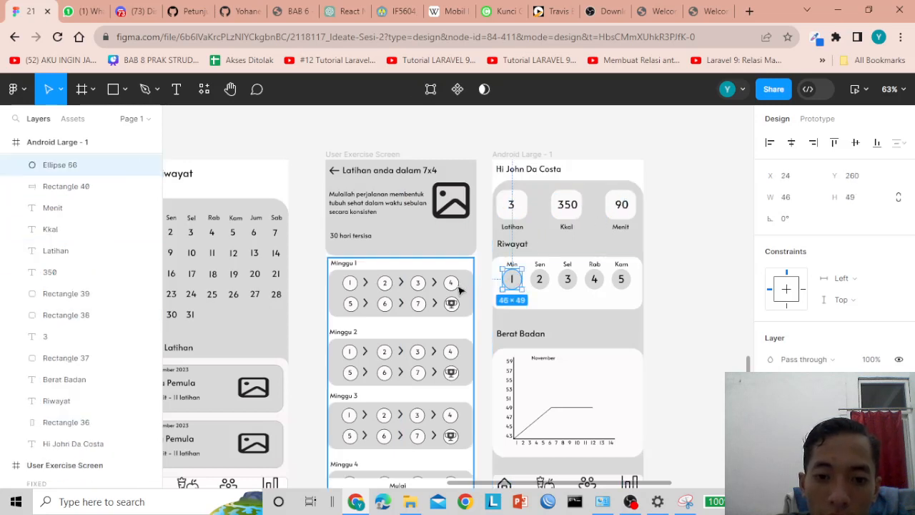
{"action": "left_click", "coordinate": [458, 289]}
{"action": "left_click", "coordinate": [512, 280]}
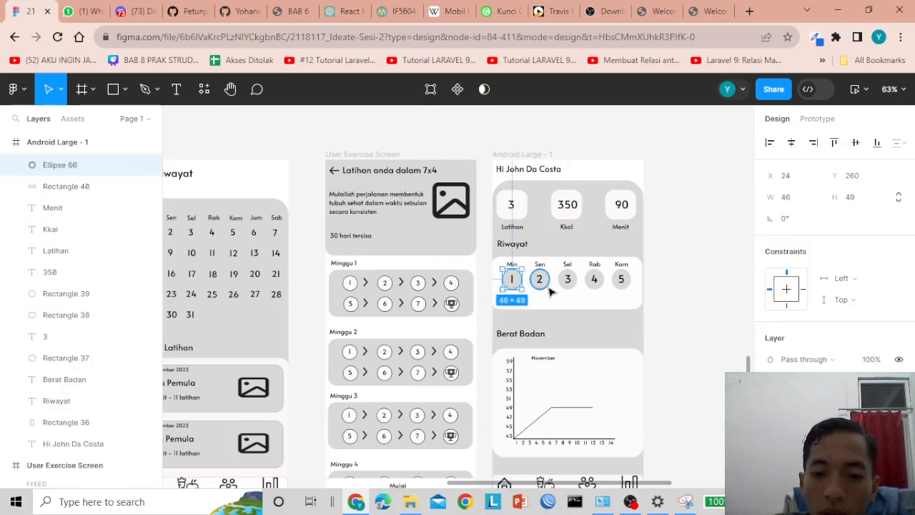
{"action": "key", "text": "ctrl+d"}
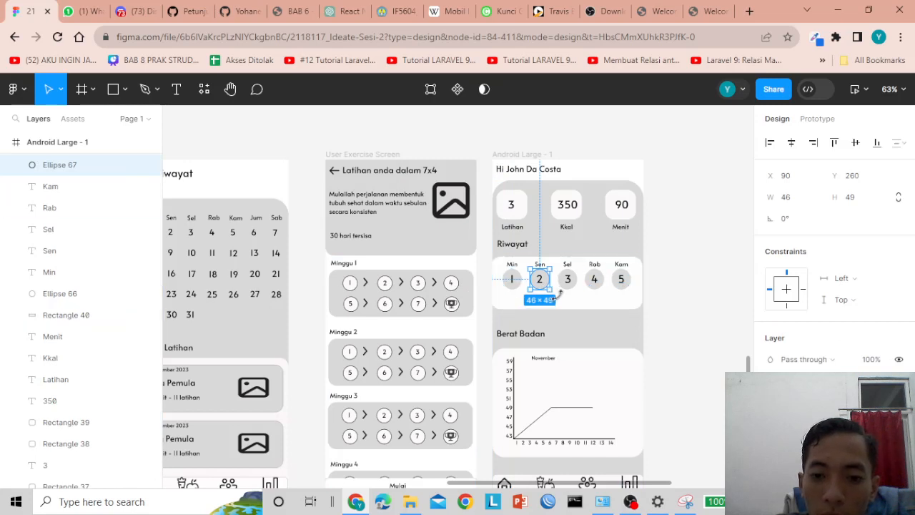
- Check the Berat Badan chart card, then clear the selection
{"action": "scroll", "coordinate": [554, 286], "scroll_direction": "down", "scroll_amount": 2}
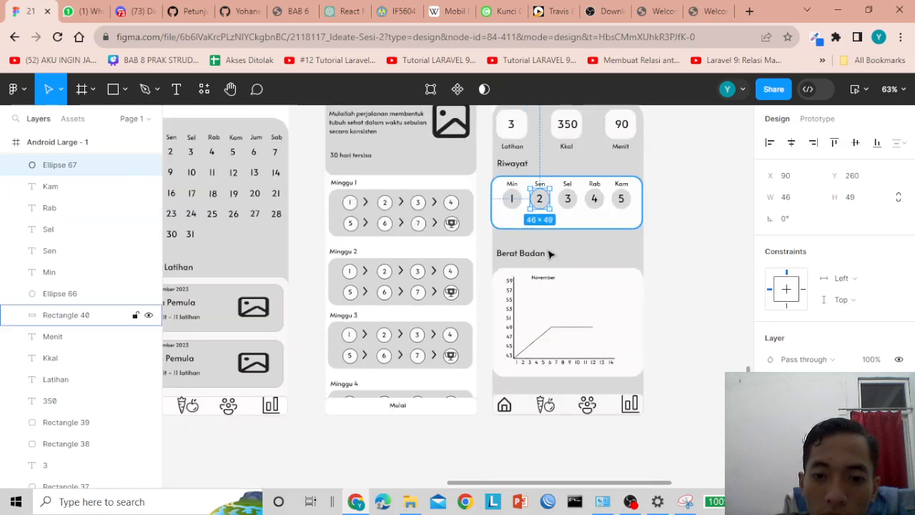
{"action": "left_click", "coordinate": [558, 306]}
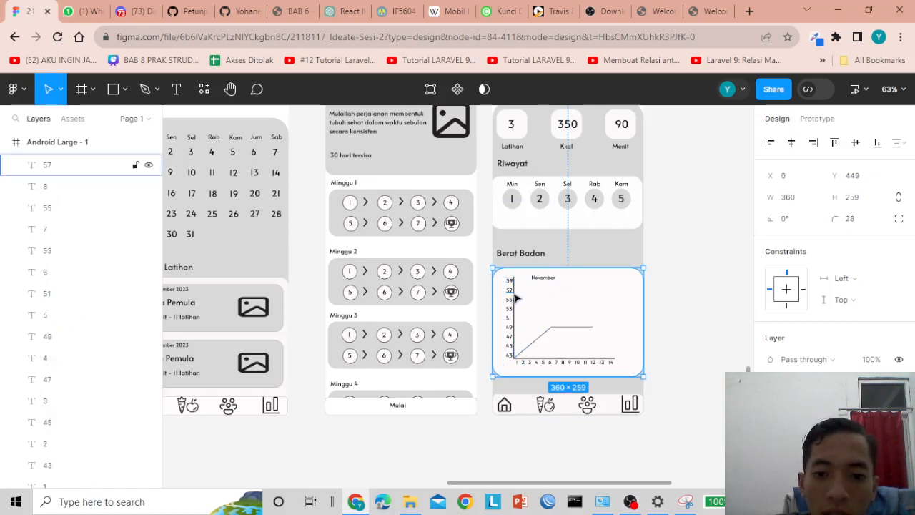
{"action": "left_click", "coordinate": [699, 281]}
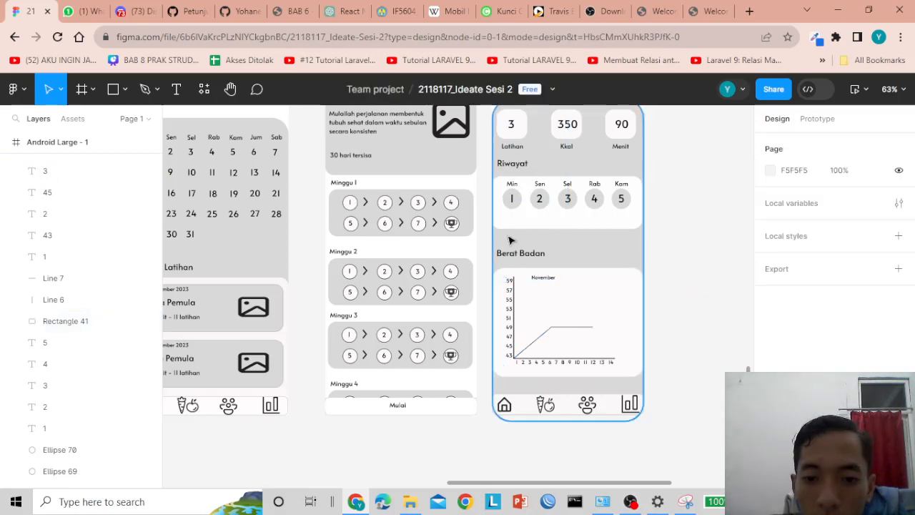
{"action": "scroll", "coordinate": [510, 268], "scroll_direction": "down", "scroll_amount": 3}
{"action": "scroll", "coordinate": [544, 214], "scroll_direction": "up", "scroll_amount": 2}
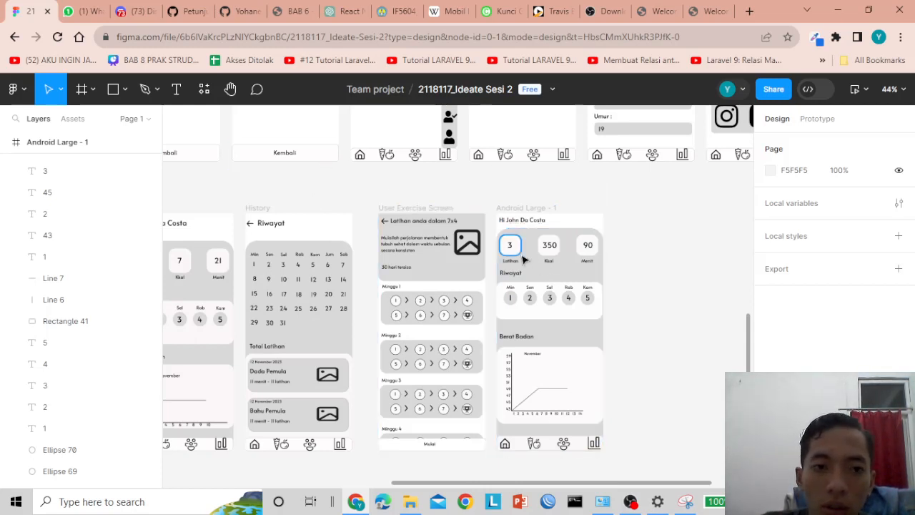
{"action": "left_click", "coordinate": [464, 244]}
{"action": "left_click", "coordinate": [382, 189]}
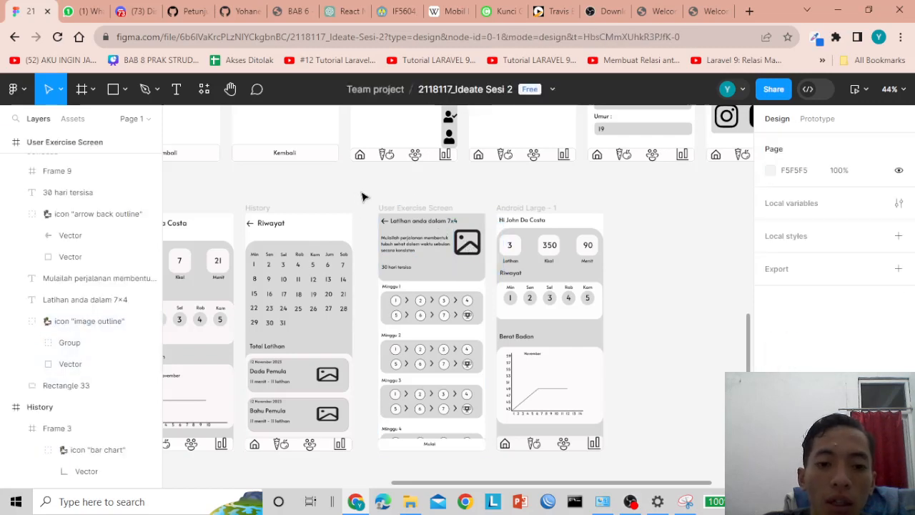
{"action": "scroll", "coordinate": [380, 190], "scroll_direction": "up", "scroll_amount": 2}
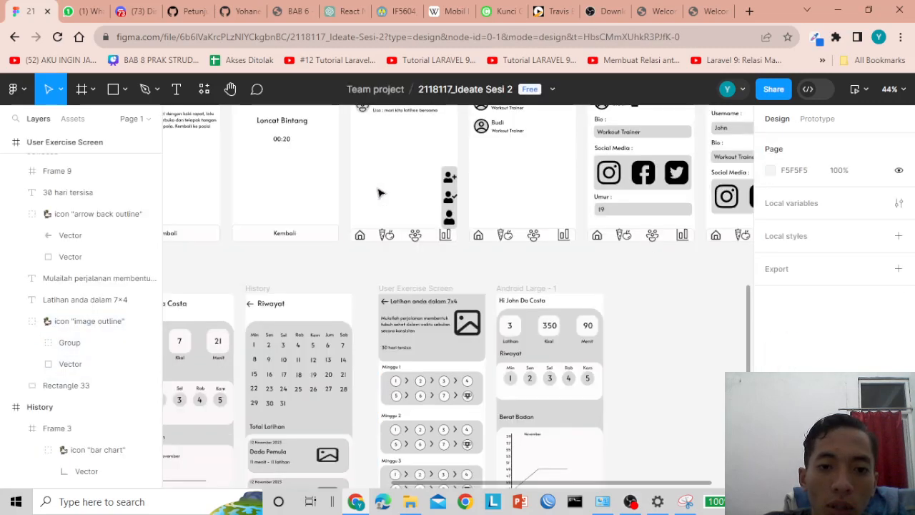
{"action": "scroll", "coordinate": [378, 193], "scroll_direction": "down", "scroll_amount": 2}
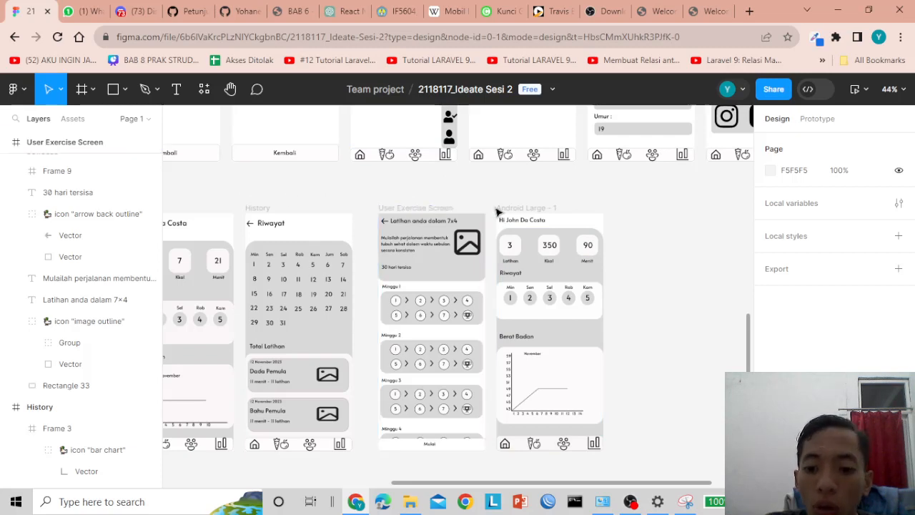
{"action": "mouse_move", "coordinate": [630, 507]}
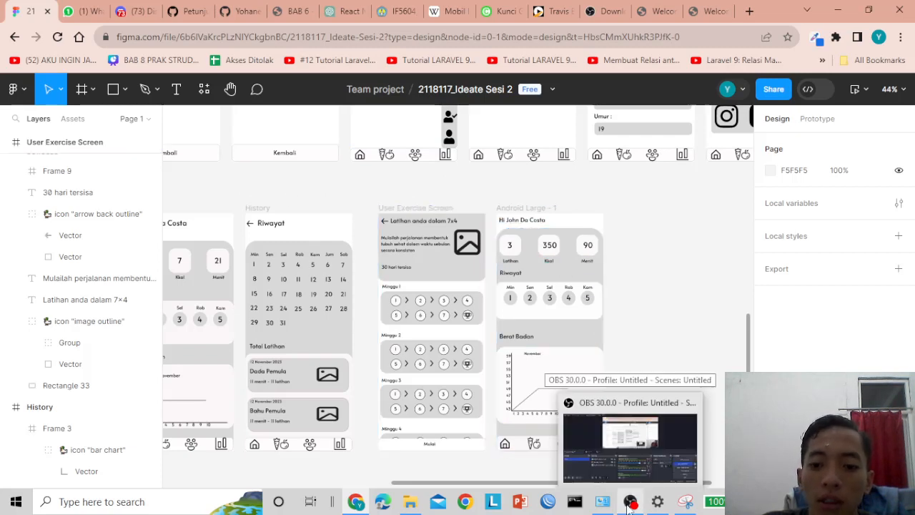